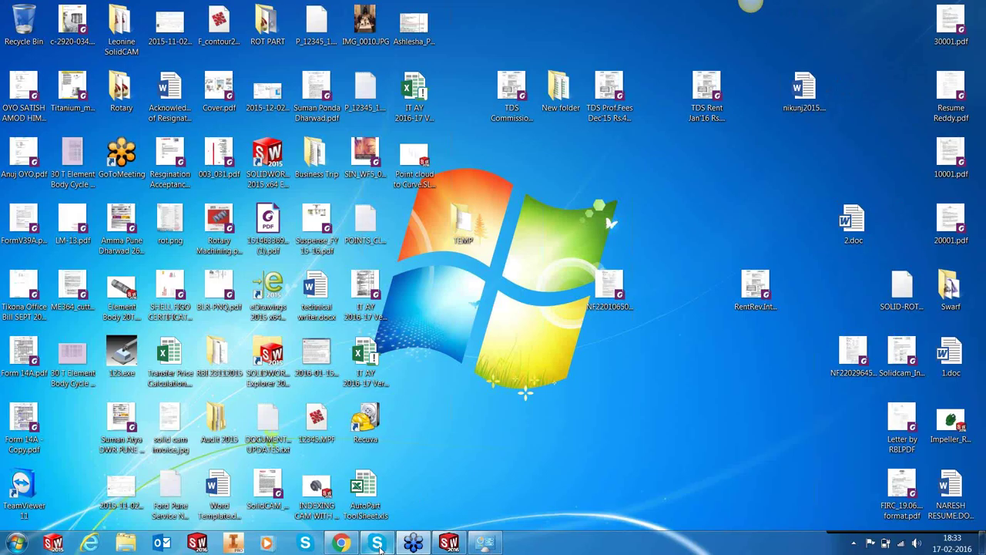
Step: Switch to the Swarf Part model in SOLIDWORKS and collapse the webinar control panel
mouse_move(379, 549)
key(super+d)
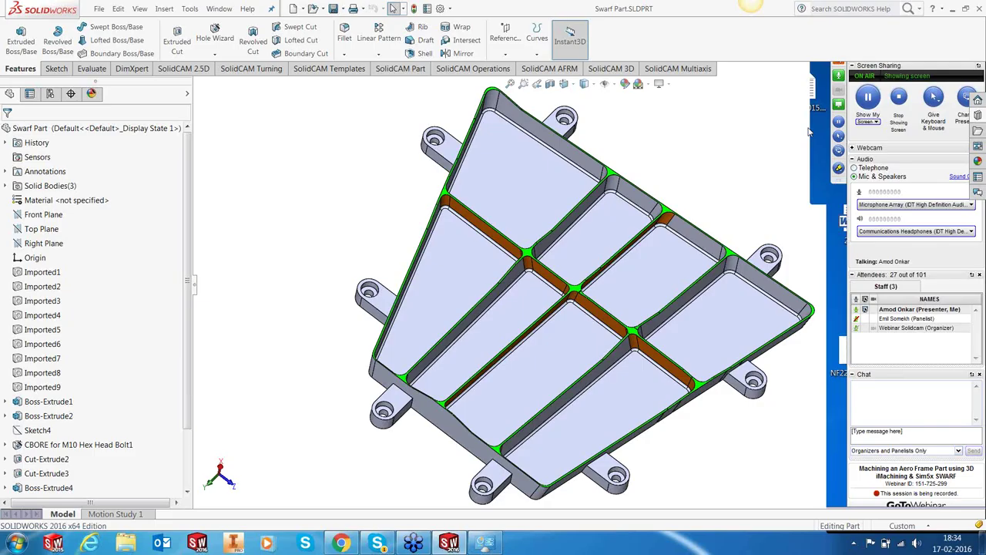
click(838, 66)
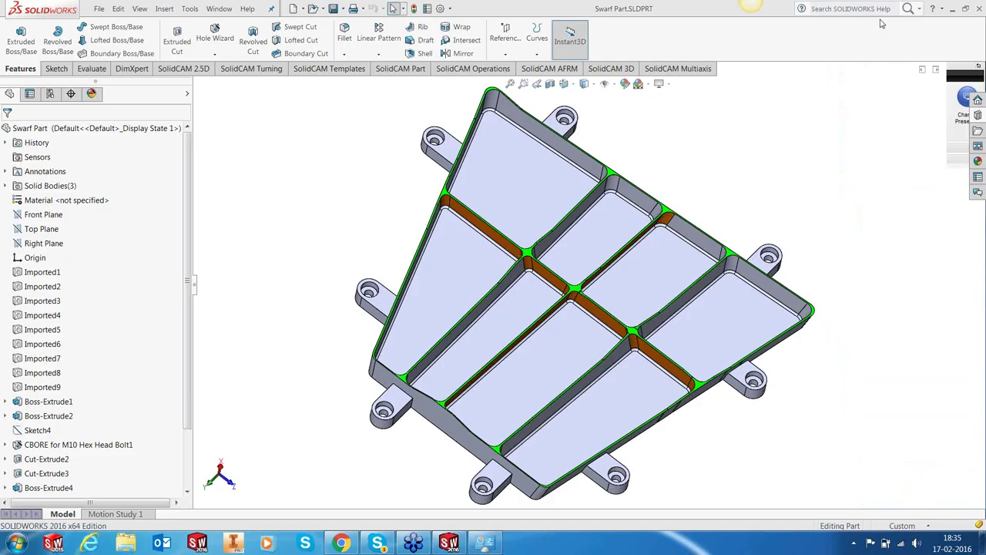
Step: Examine the Swarf Part's pockets, the green top faces at the rib junctions and the orange pocket walls from several angles
middle_drag(705, 222, 619, 207)
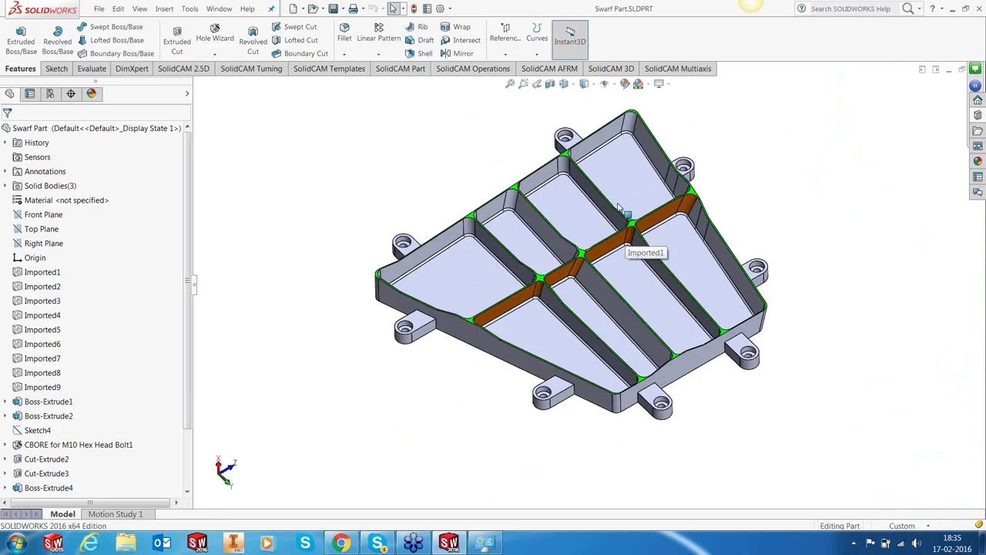
scroll(619, 206, down, 2)
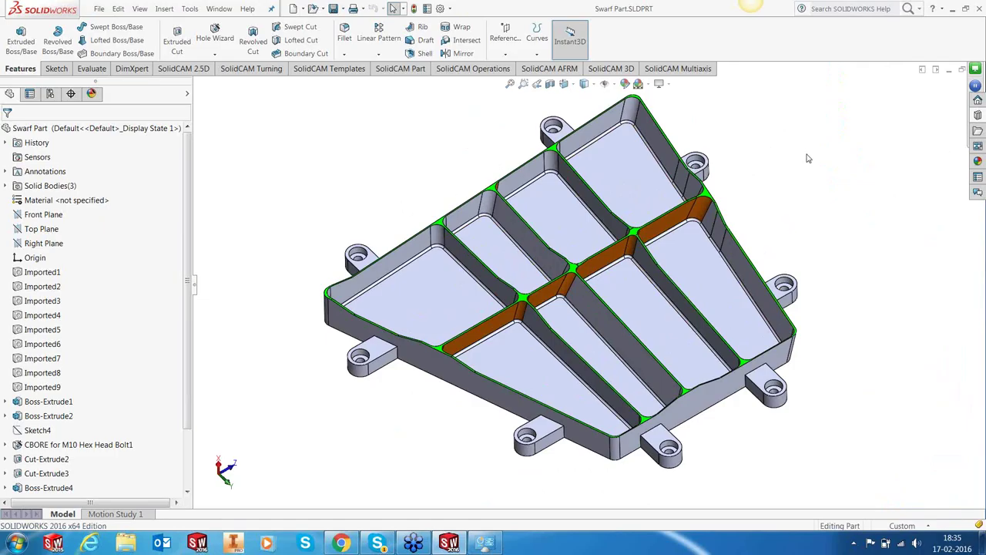
scroll(590, 273, down, 1)
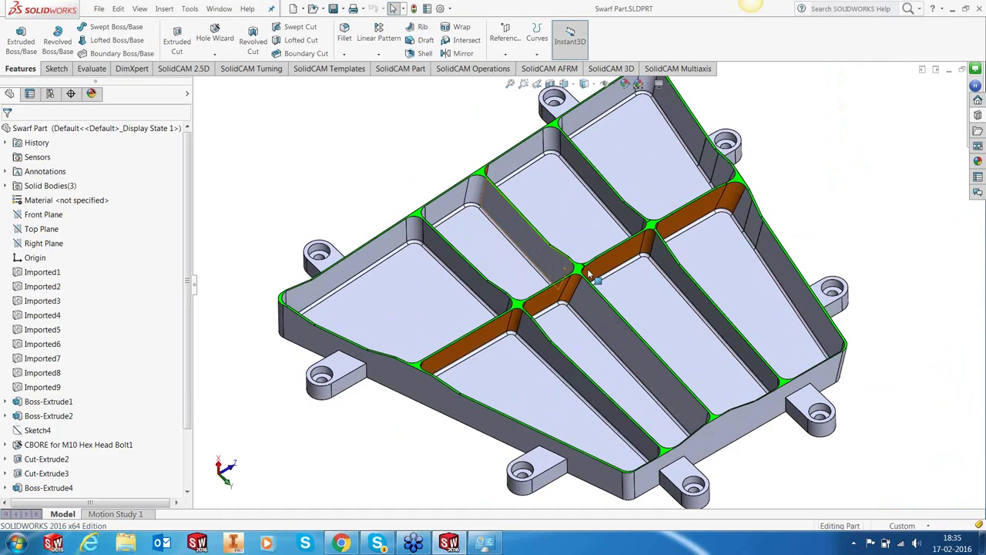
scroll(589, 273, down, 3)
scroll(616, 274, down, 1)
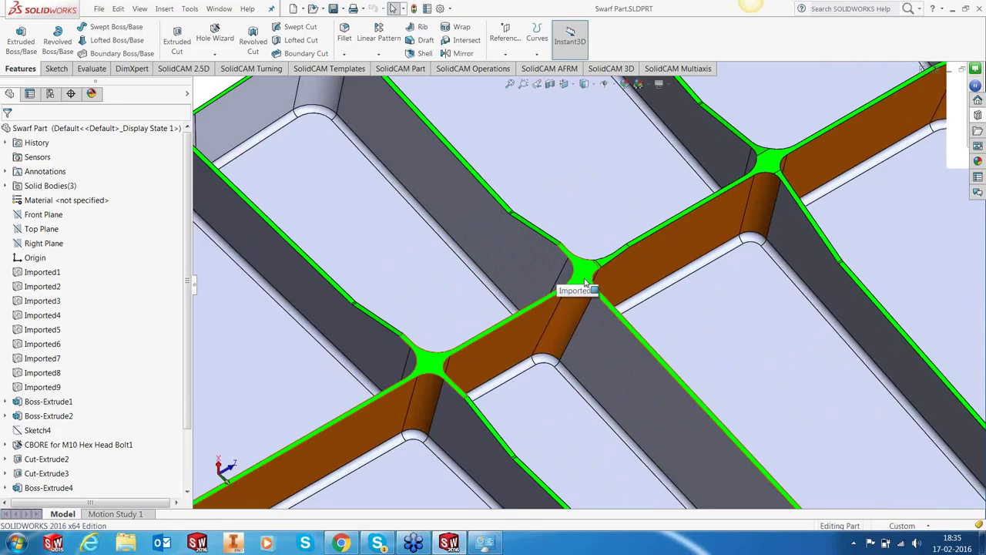
click(584, 283)
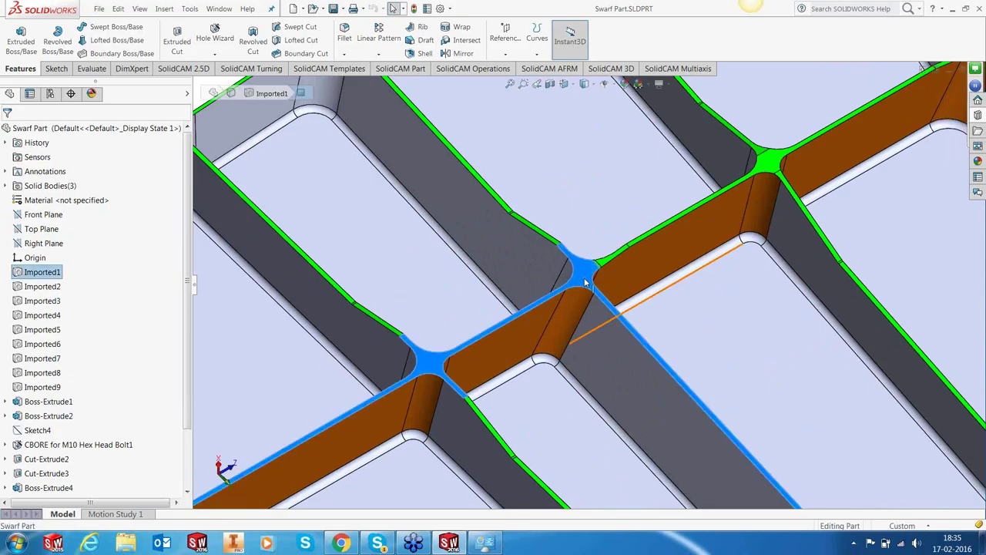
scroll(585, 282, up, 1)
scroll(584, 282, up, 4)
click(806, 194)
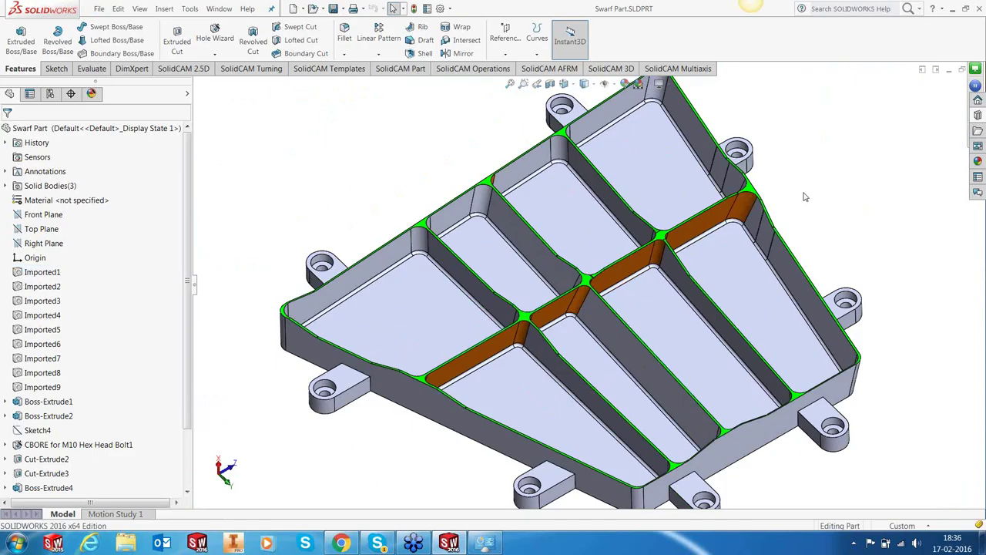
key(f)
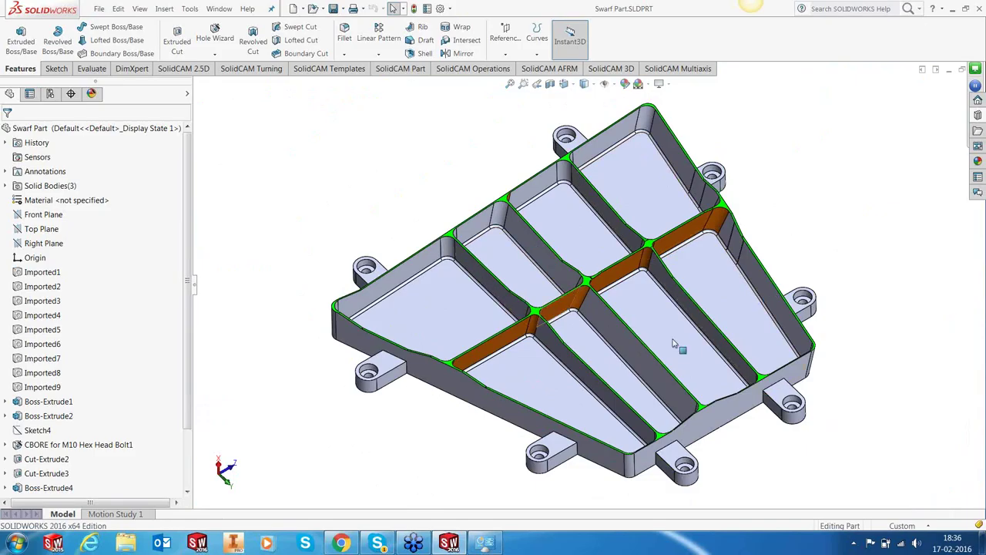
middle_drag(661, 315, 583, 335)
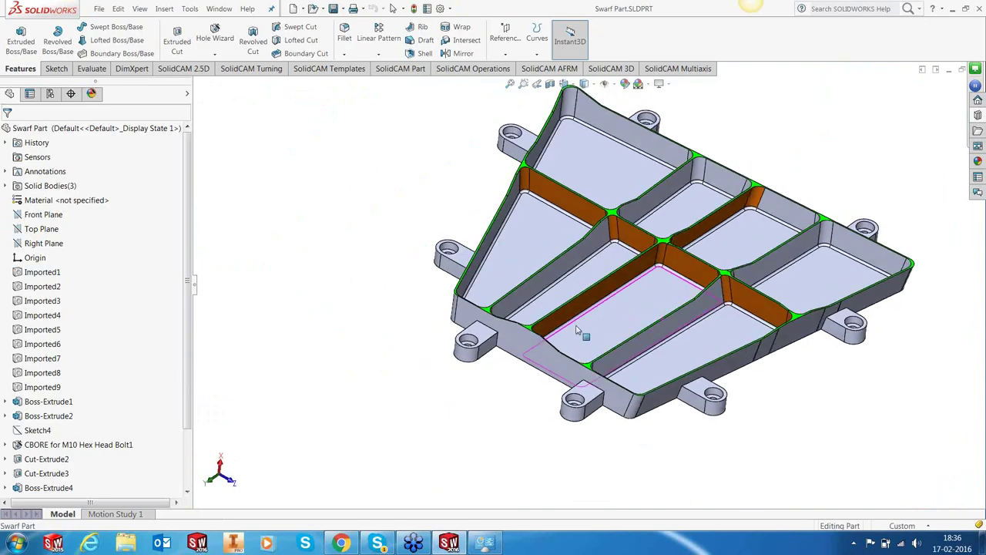
scroll(668, 271, down, 3)
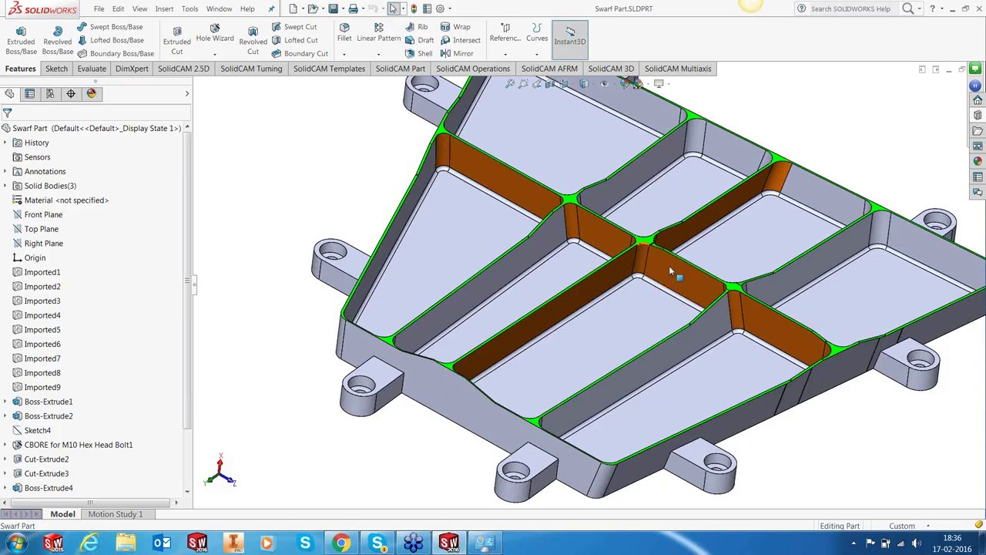
key(f)
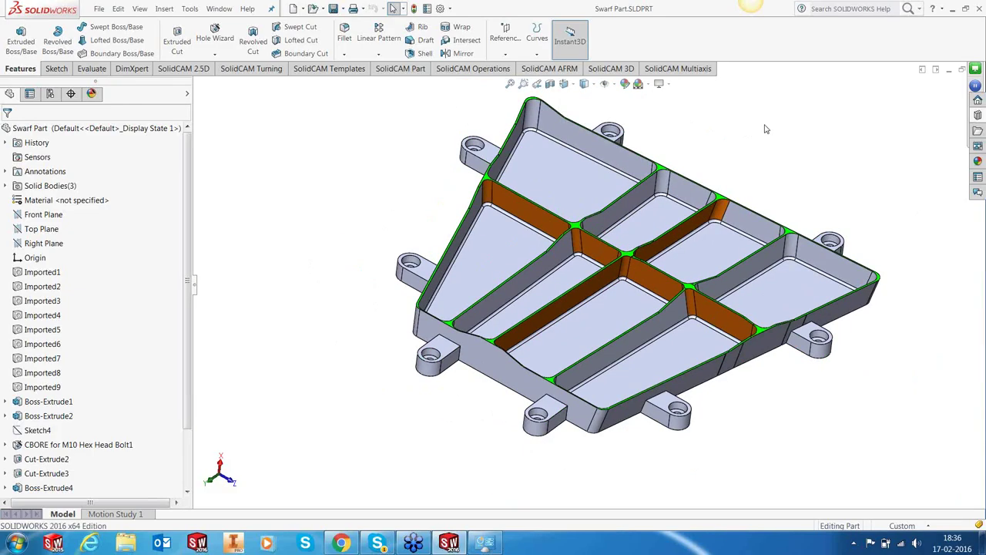
Step: Run a Draft Analysis at 3 degrees from a pocket floor face, inspect the pocket walls' draft angles, and cancel the analysis
click(189, 10)
click(187, 128)
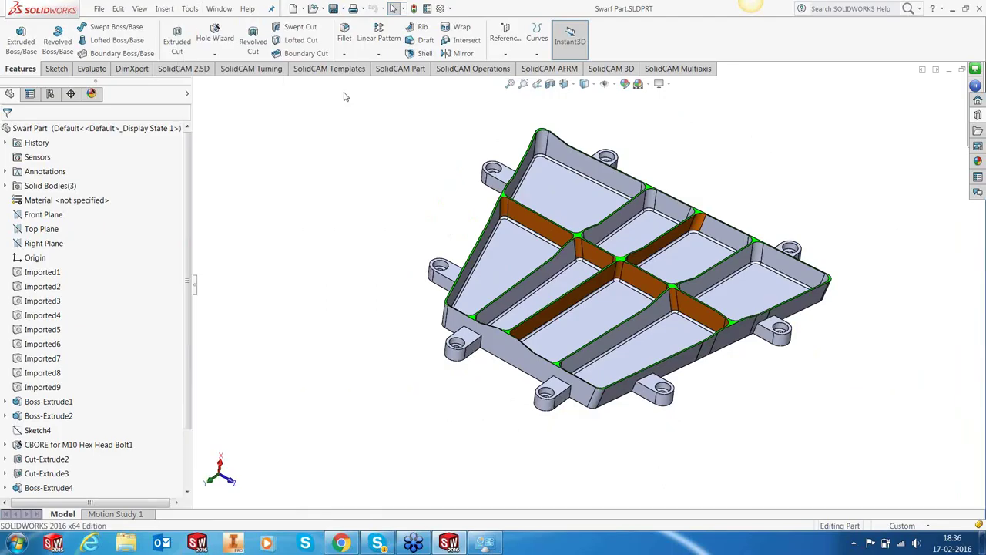
click(97, 70)
click(430, 29)
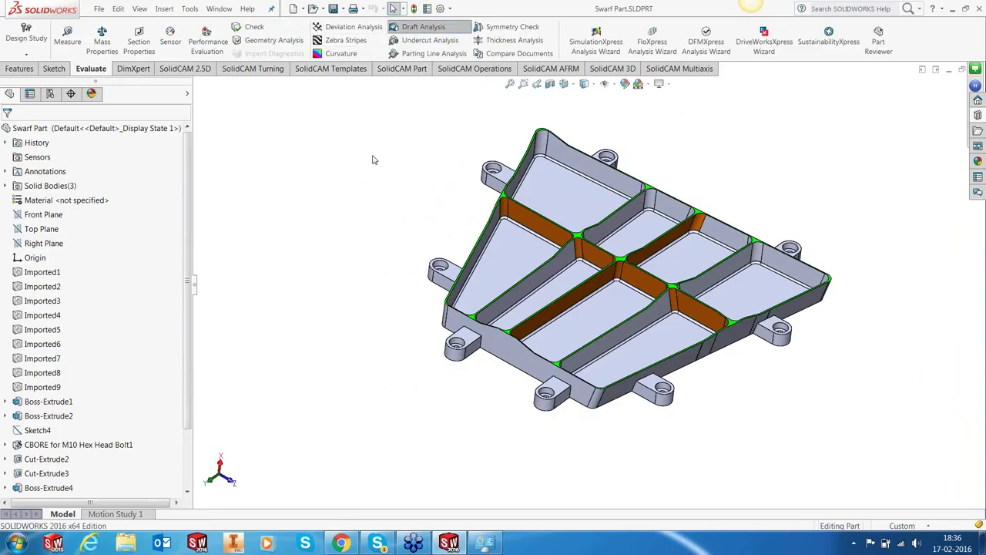
click(592, 306)
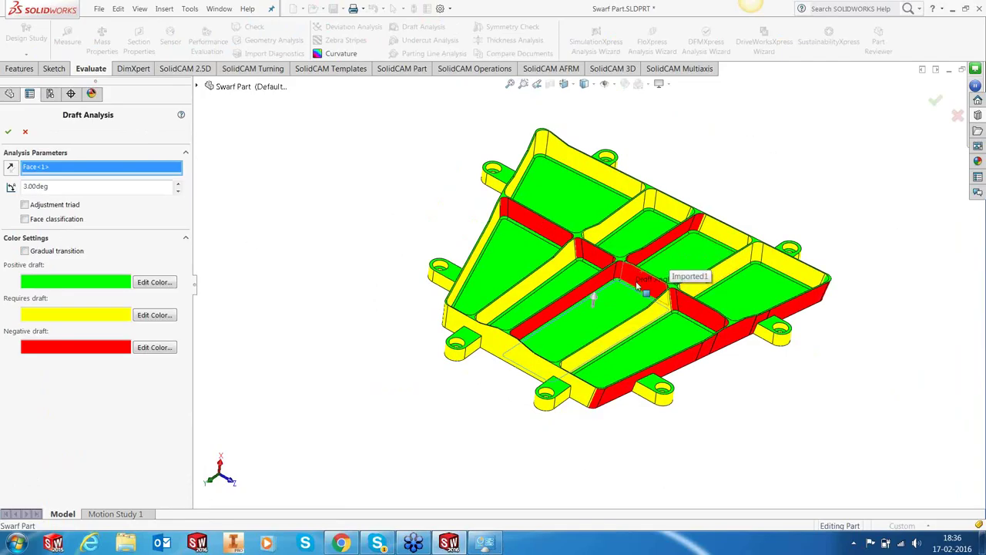
scroll(650, 271, down, 4)
scroll(635, 280, down, 2)
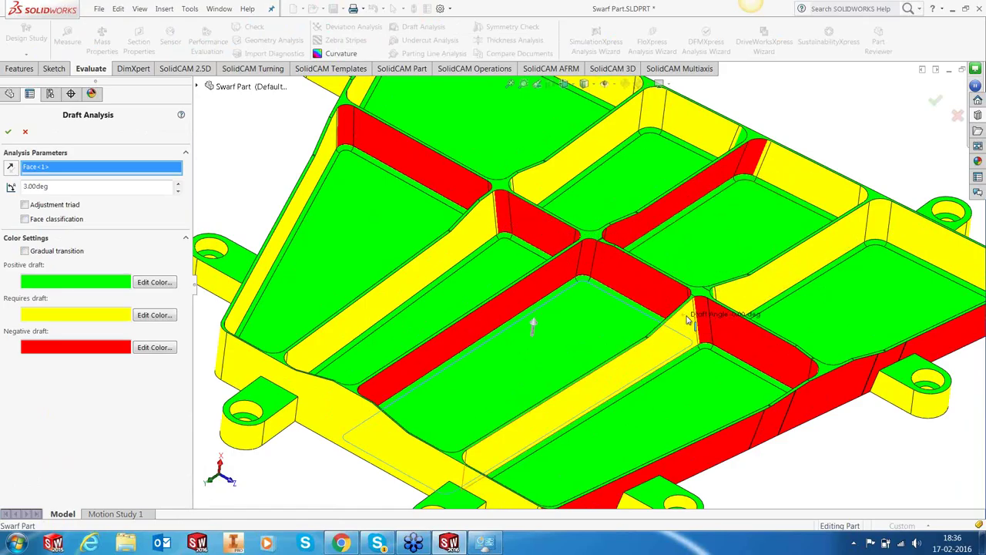
key(f)
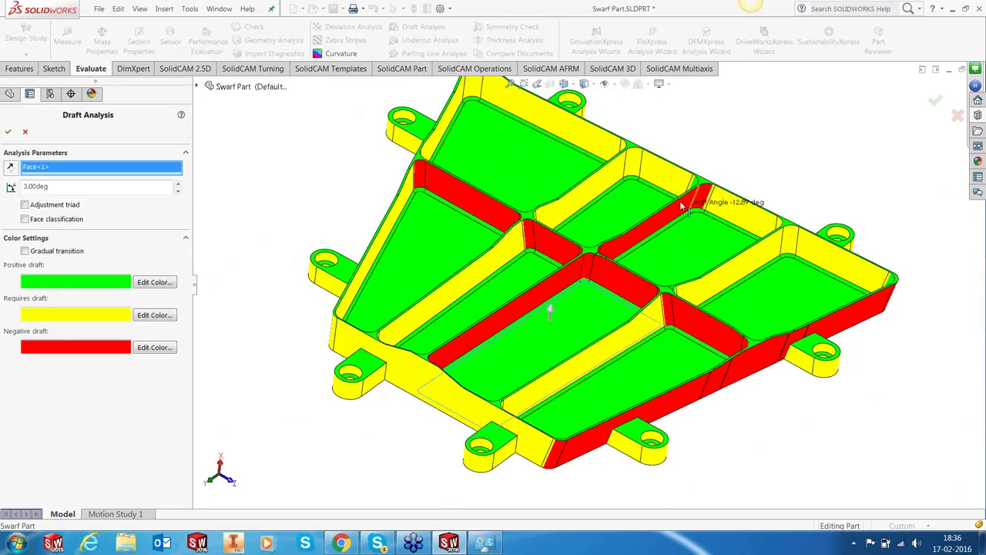
click(25, 134)
Step: Examine the mounting lugs around the part's outer wall and the counterbored hole of one lug up close
middle_drag(582, 298, 814, 281)
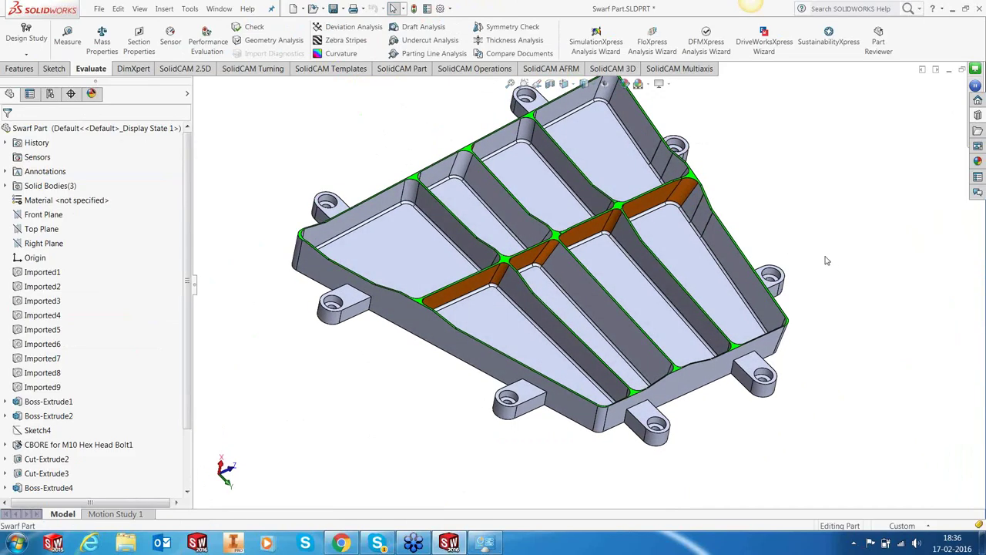
key(Up)
key(Up)
key(Up)
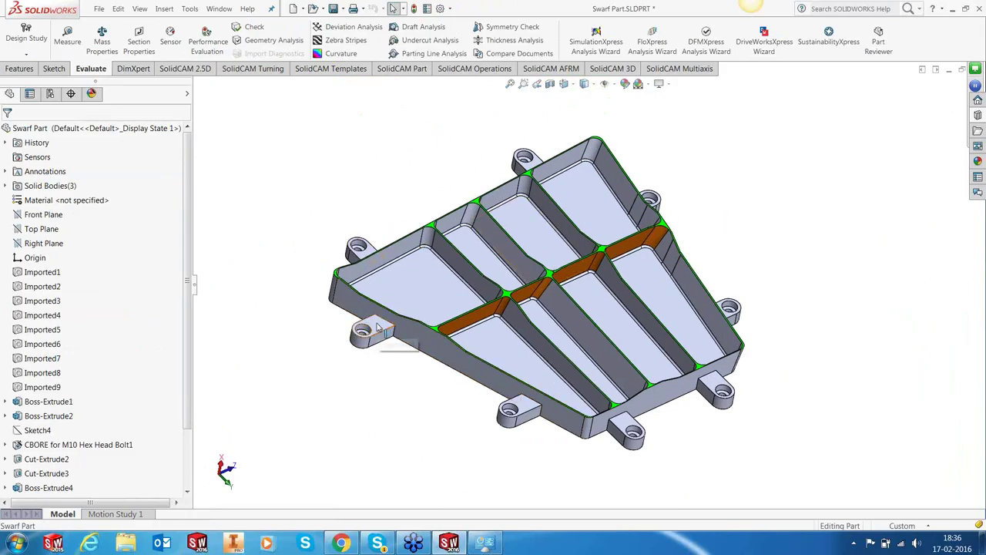
scroll(370, 336, down, 10)
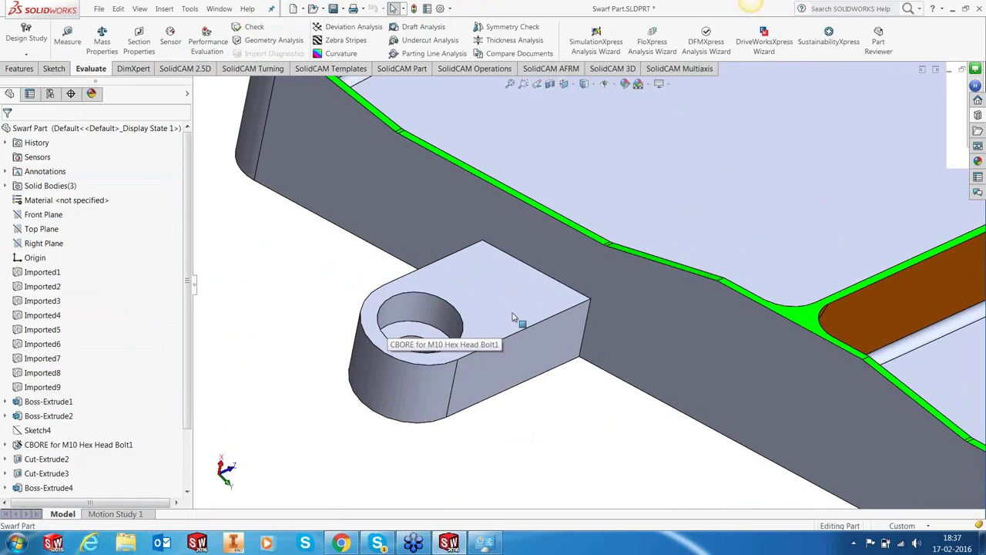
click(514, 317)
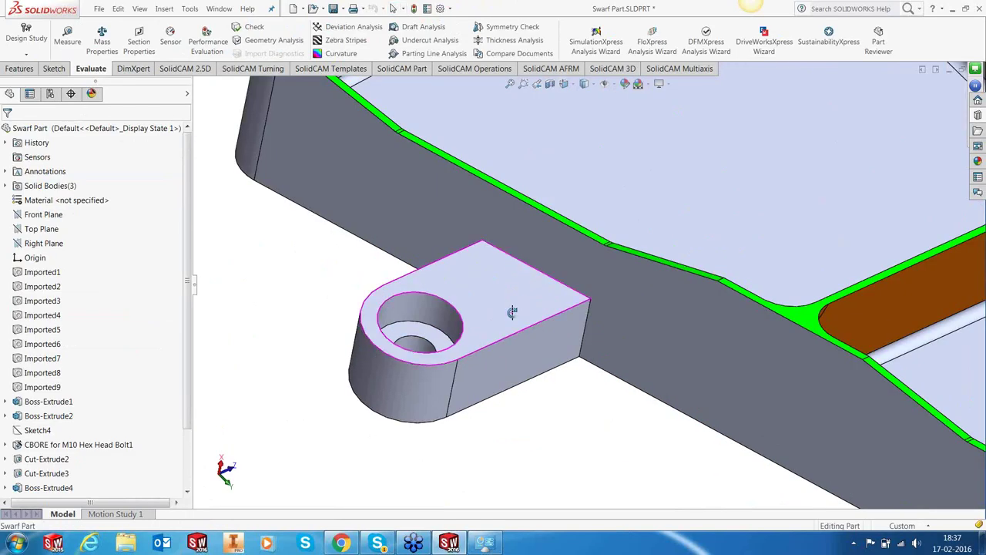
middle_drag(514, 317, 505, 317)
key(Escape)
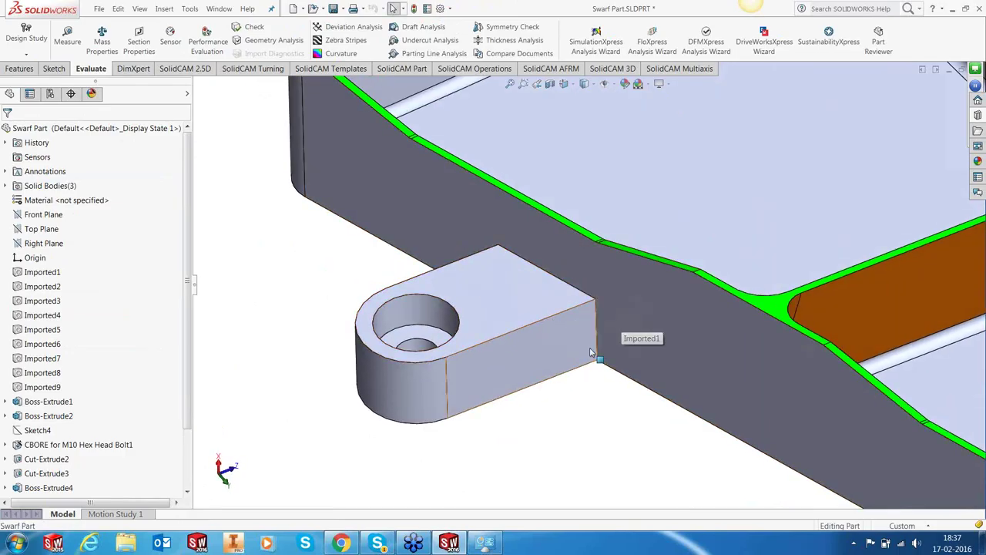
scroll(592, 357, up, 6)
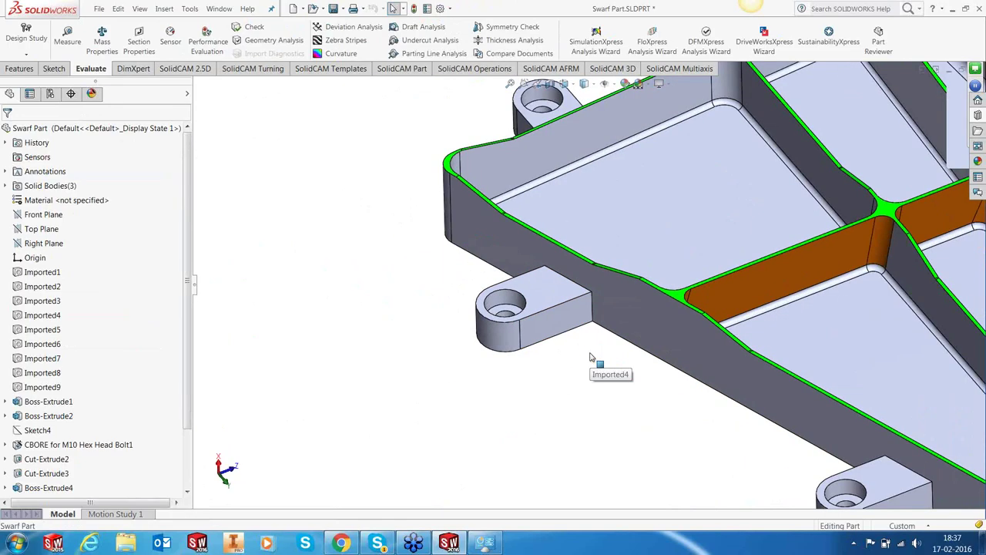
scroll(742, 268, up, 2)
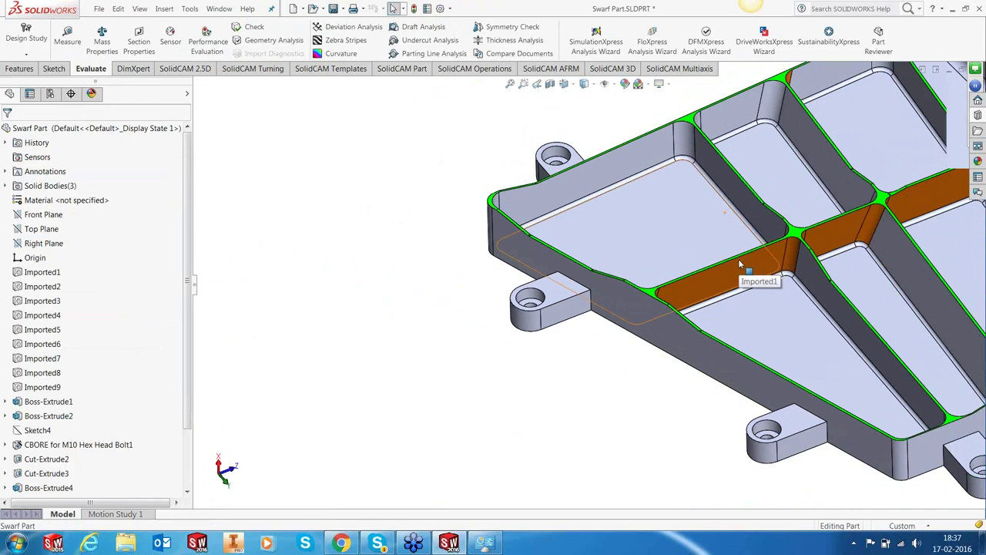
scroll(748, 275, up, 3)
scroll(807, 274, up, 2)
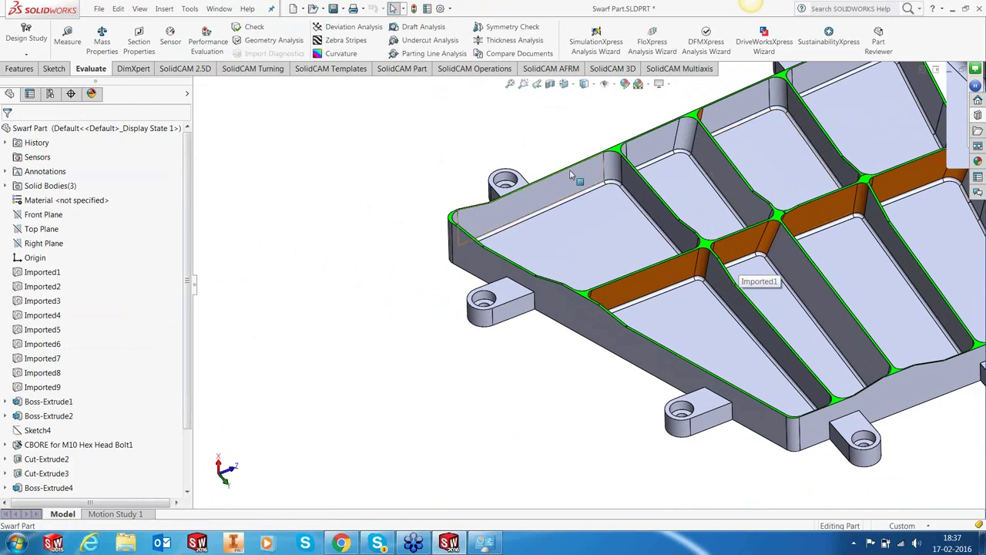
scroll(684, 214, up, 2)
scroll(832, 208, down, 2)
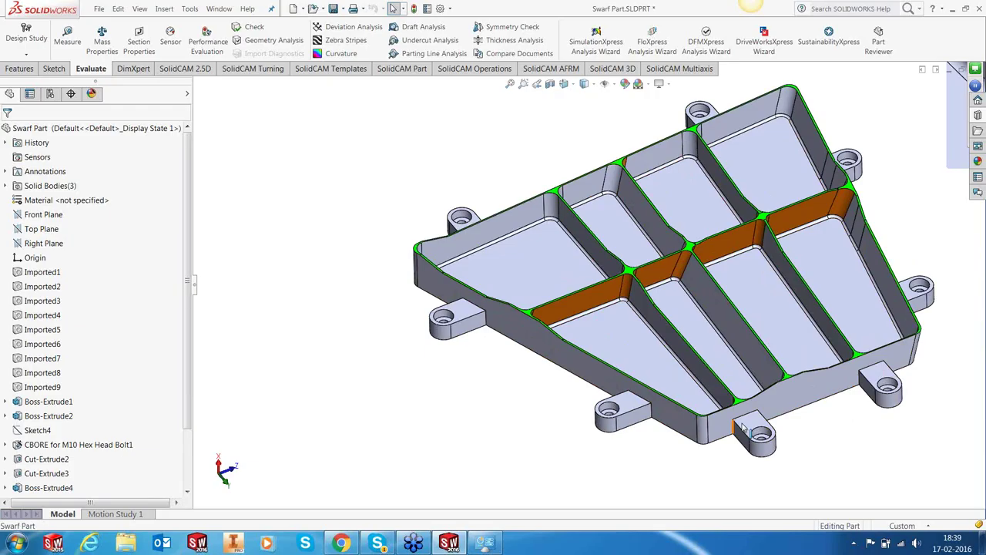
Step: Highlight several pocket floor faces one after another, and clear the selection
click(540, 280)
click(592, 216)
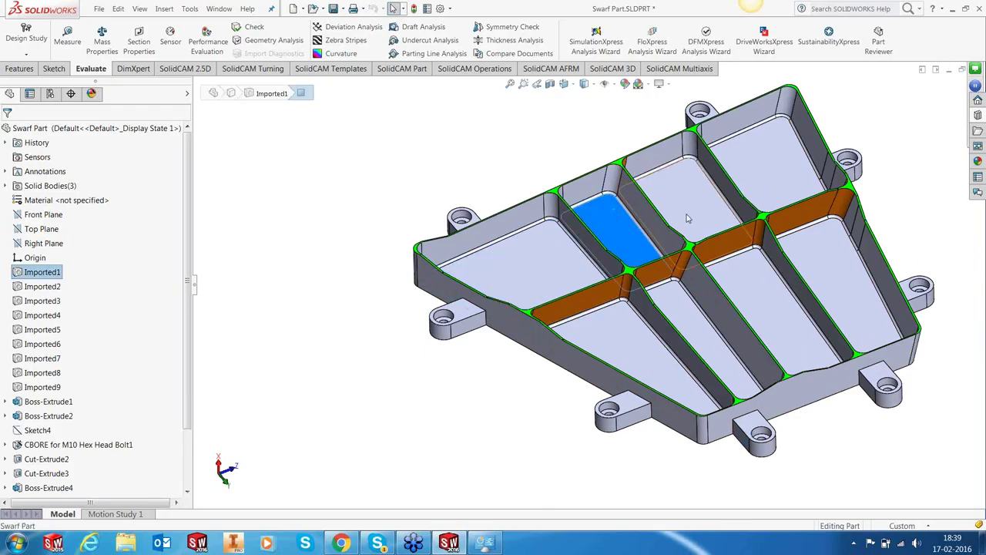
click(693, 218)
click(771, 162)
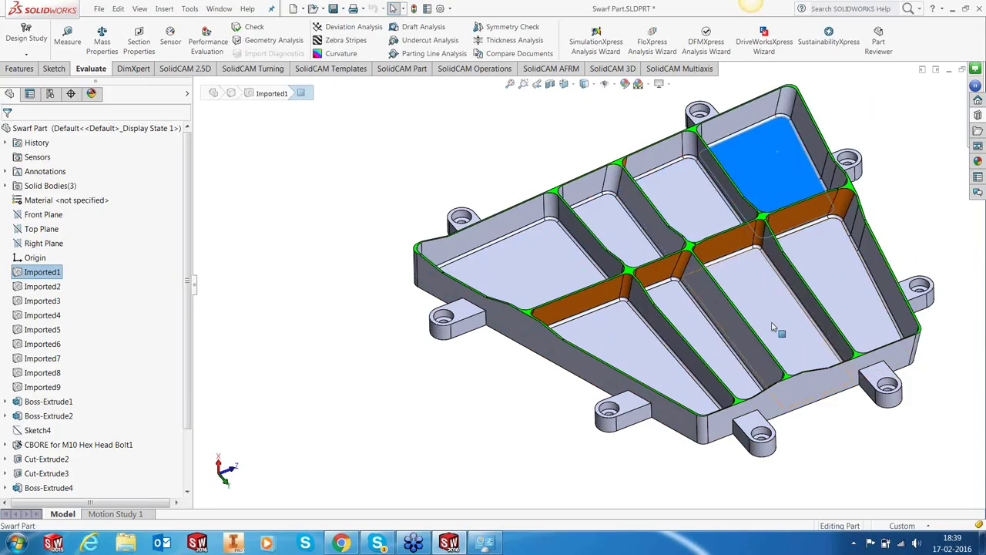
key(Escape)
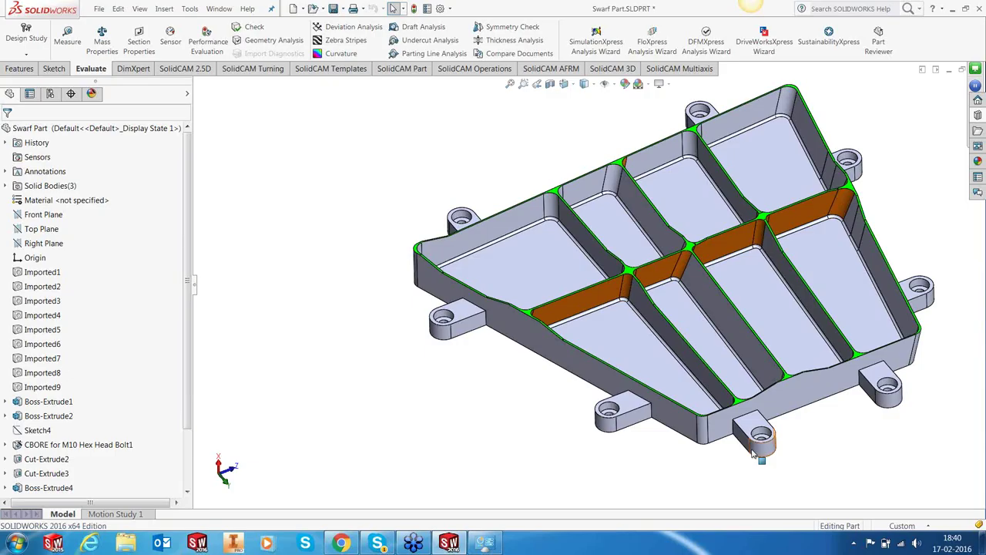
Step: Save the part and create an external metric SolidCAM milling part named Swarf Part-2 in the model file's directory
scroll(755, 213, up, 3)
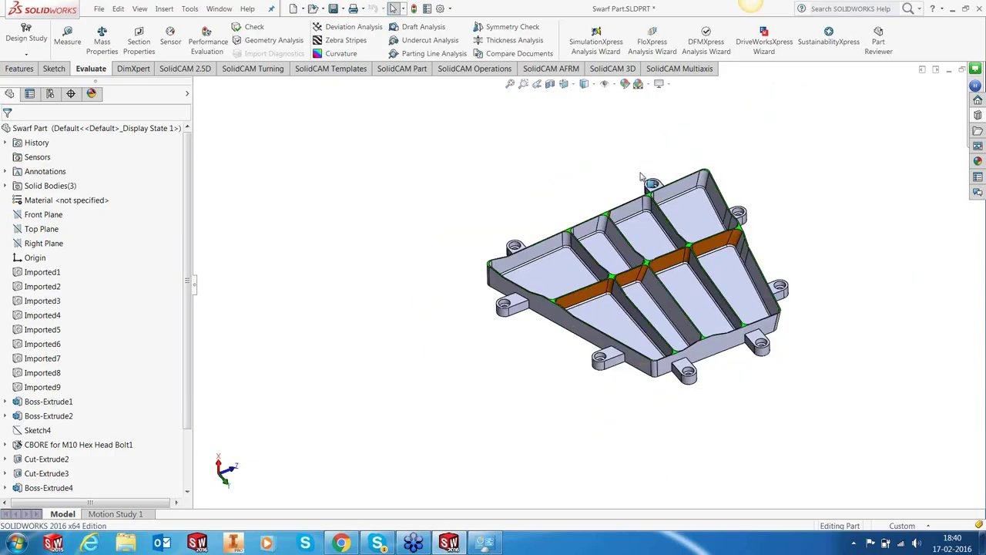
click(190, 9)
mouse_move(223, 51)
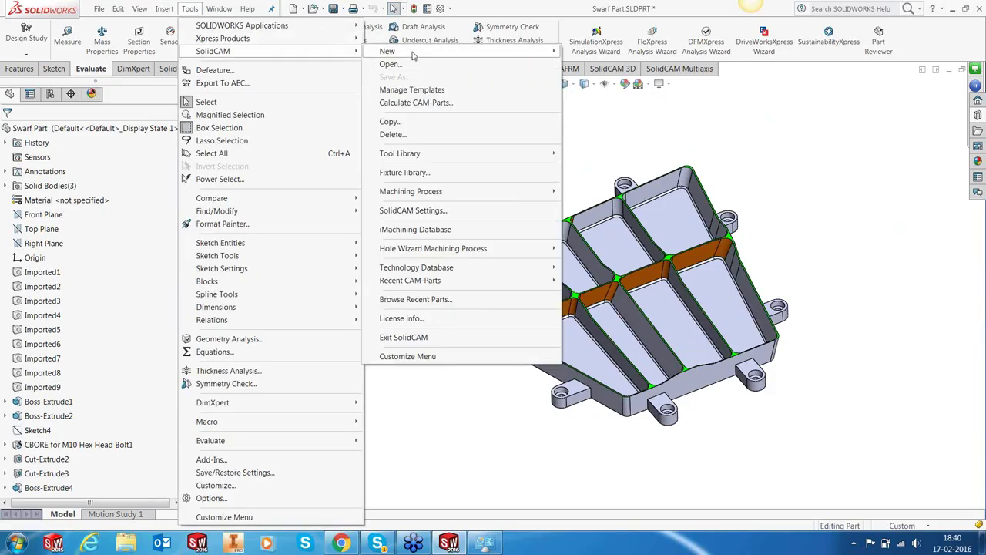
mouse_move(412, 51)
click(582, 50)
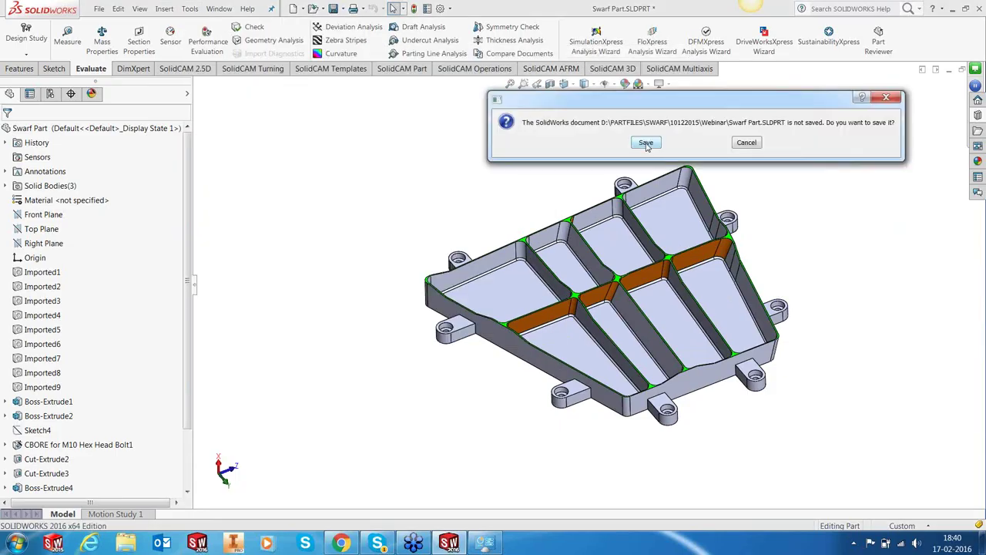
click(646, 142)
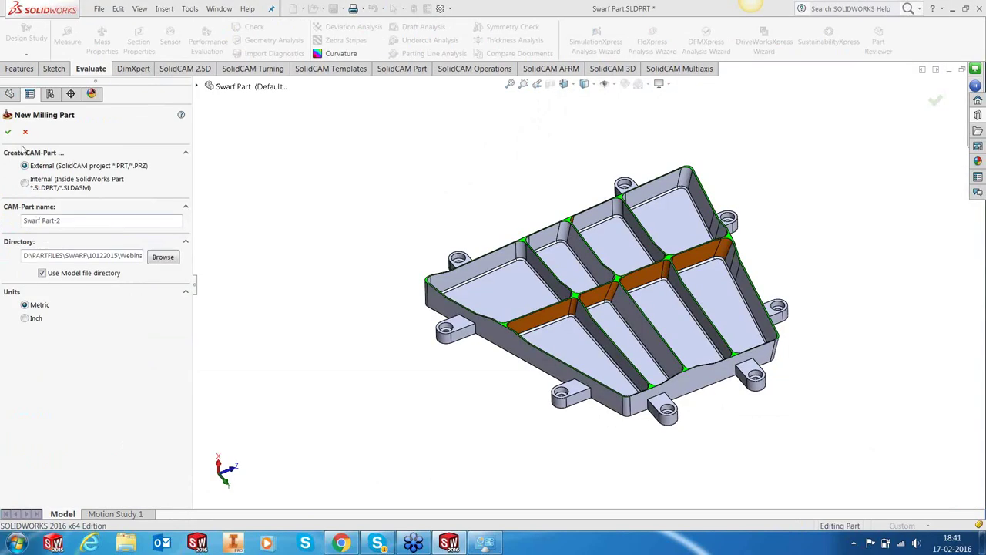
click(8, 132)
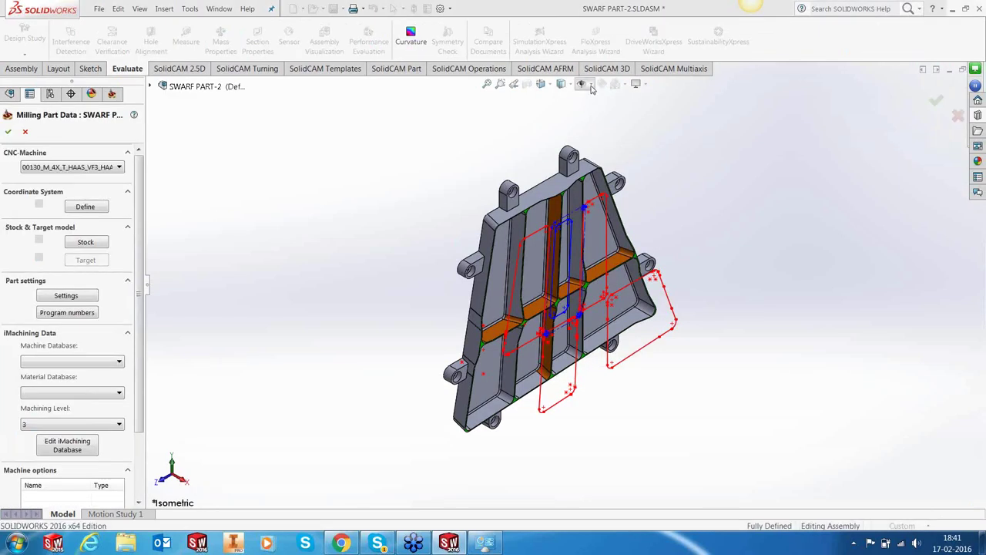
Step: Hide the sketches displayed over the part in the CAM assembly
click(590, 85)
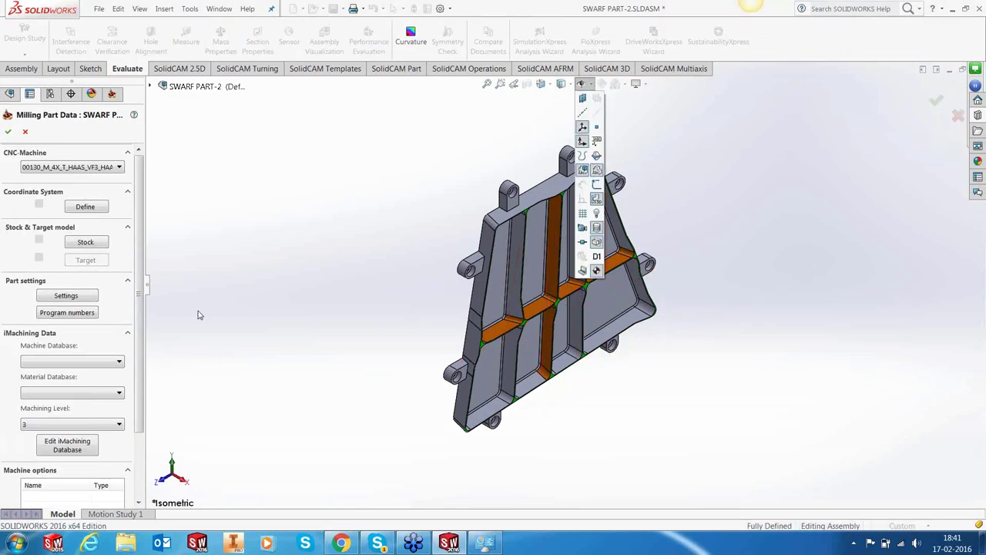
Step: Choose Hermle-C30_iTNC530_5X_TZ as the CNC machine for the milling part
click(118, 167)
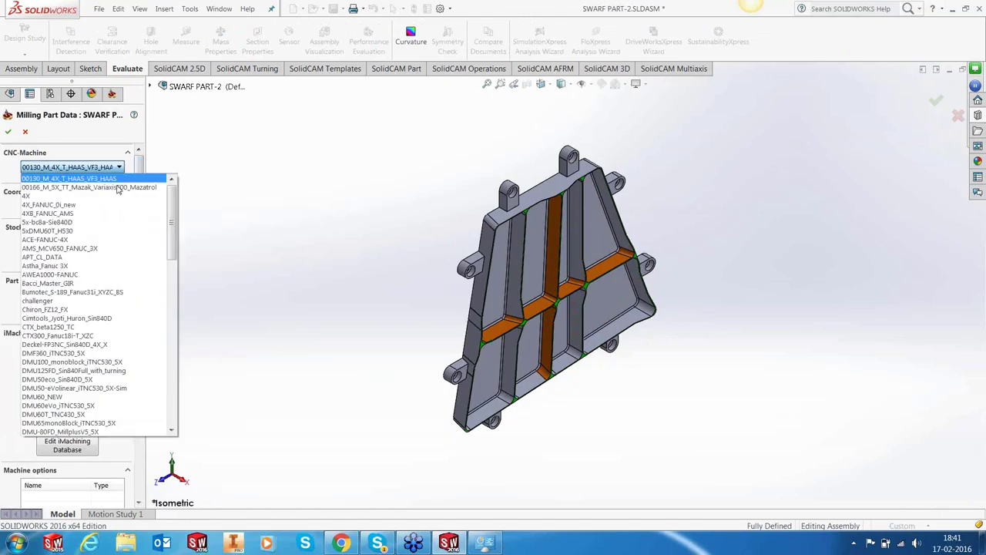
drag(172, 216, 173, 277)
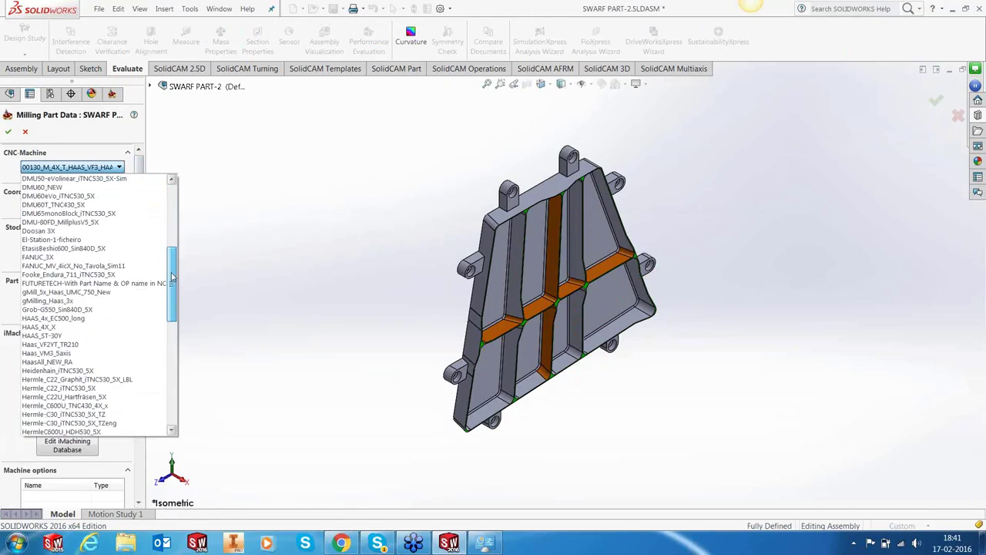
click(77, 354)
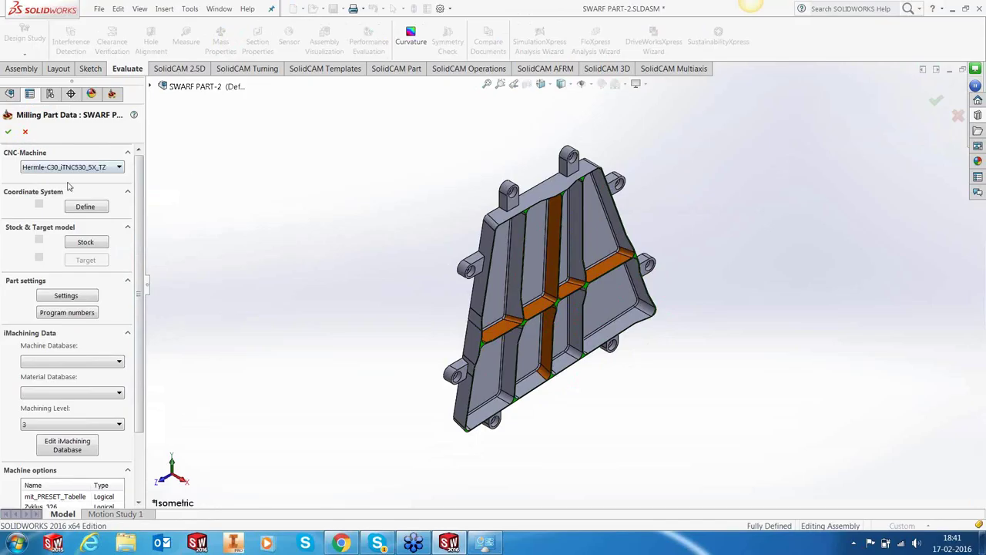
Step: Define the machine coordinate system from the upper rib face, with its origin at the top center of the model box
click(77, 207)
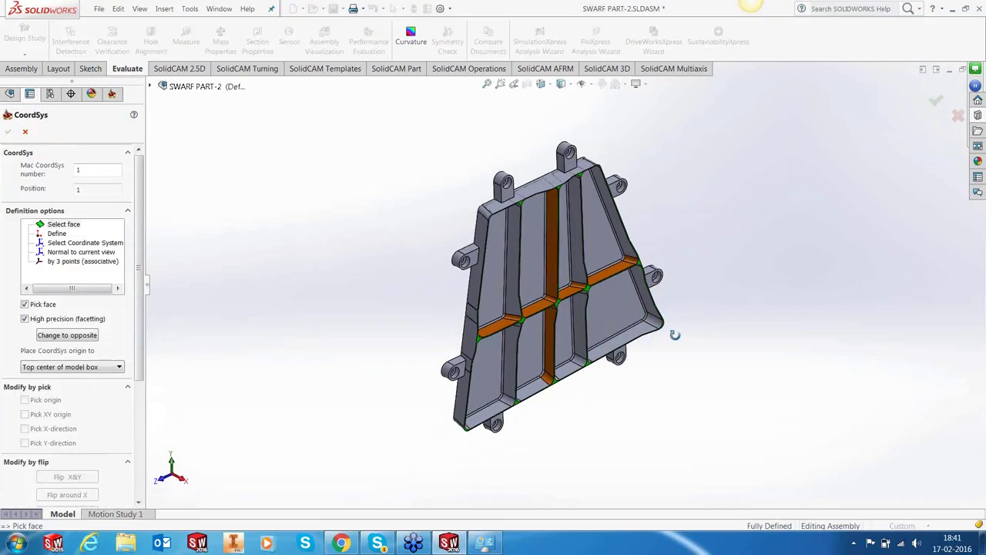
middle_drag(493, 318, 576, 241)
scroll(576, 241, down, 5)
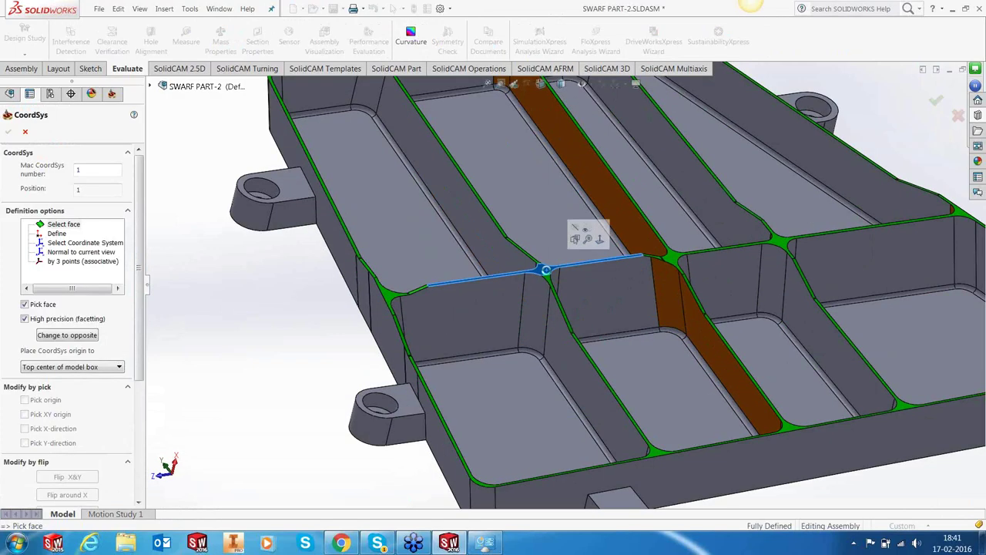
click(549, 274)
scroll(336, 342, up, 5)
middle_drag(336, 343, 727, 282)
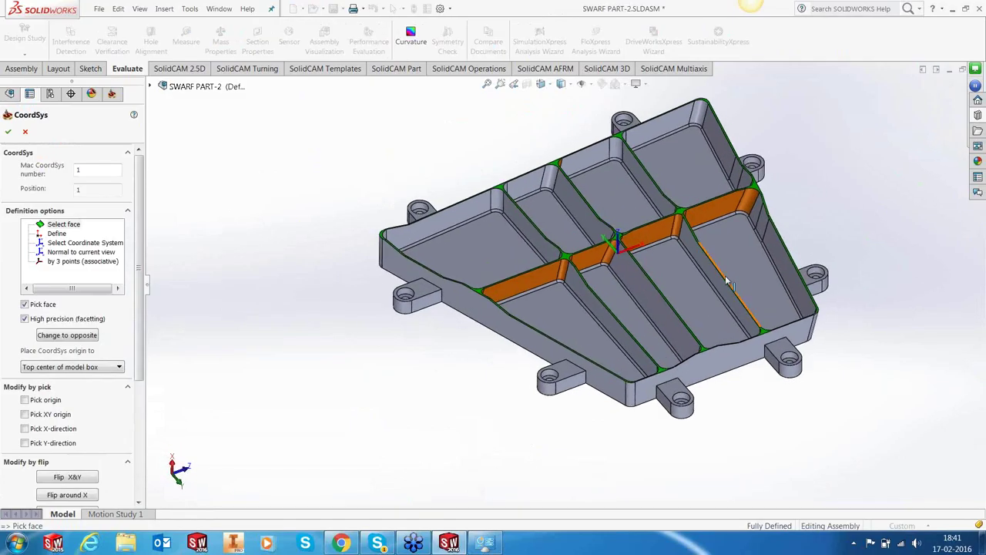
scroll(727, 282, down, 2)
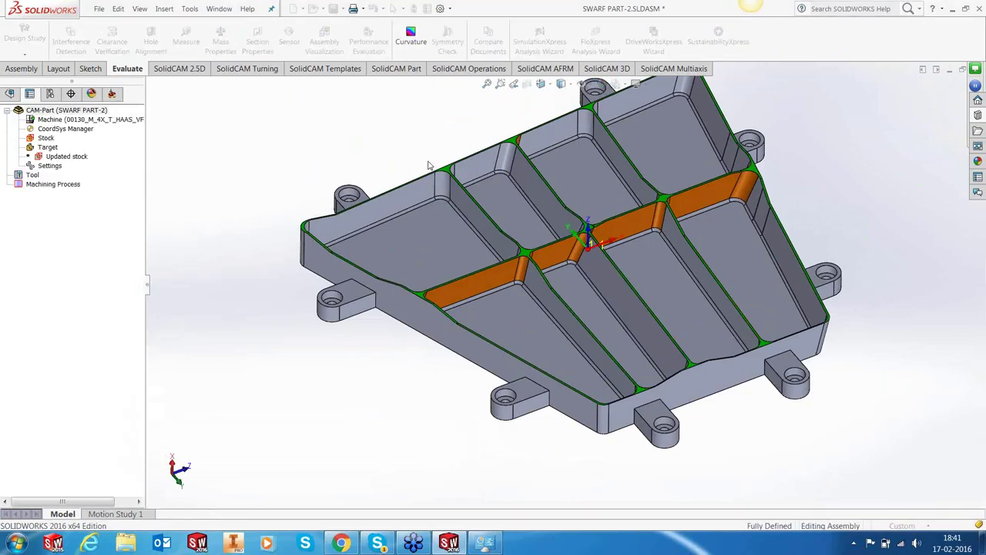
click(487, 87)
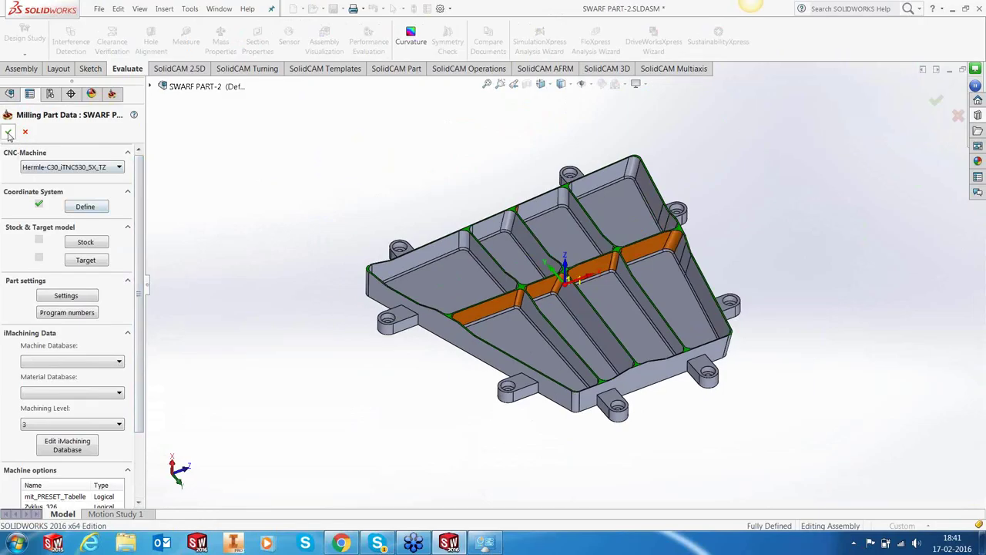
Step: Set the iMachining data to machining level 6, material AL6061 and machine Hermle_C30_TZ
drag(143, 276, 141, 333)
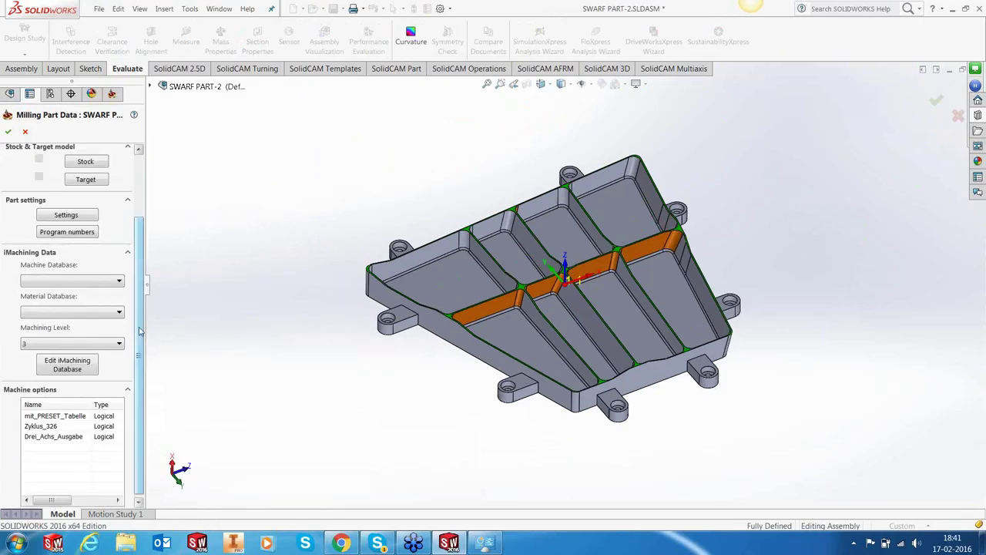
click(94, 344)
click(46, 401)
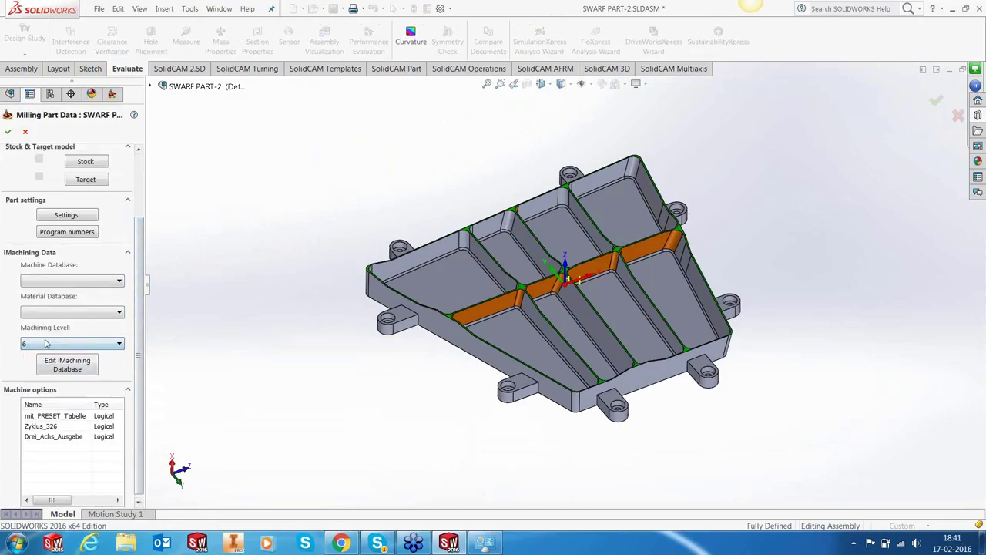
click(46, 312)
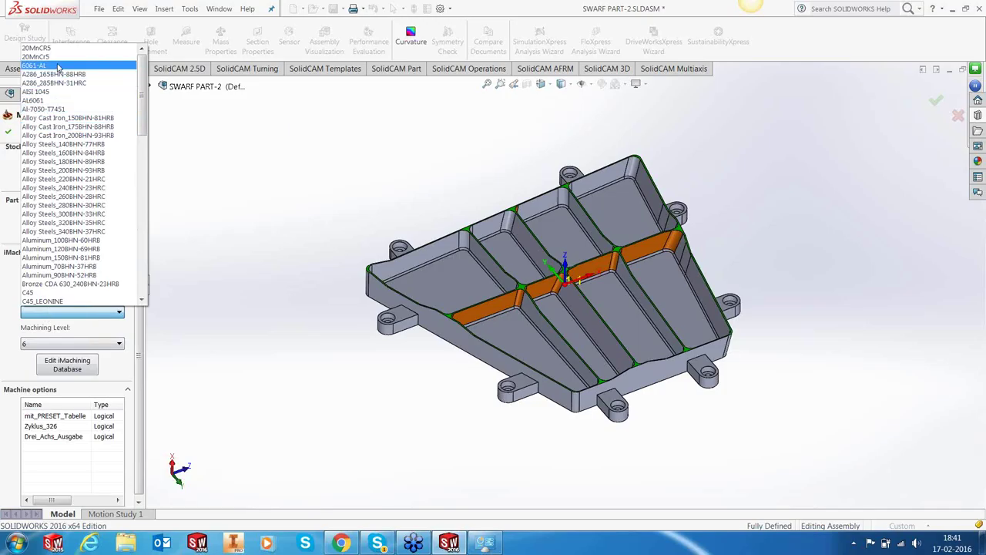
click(47, 100)
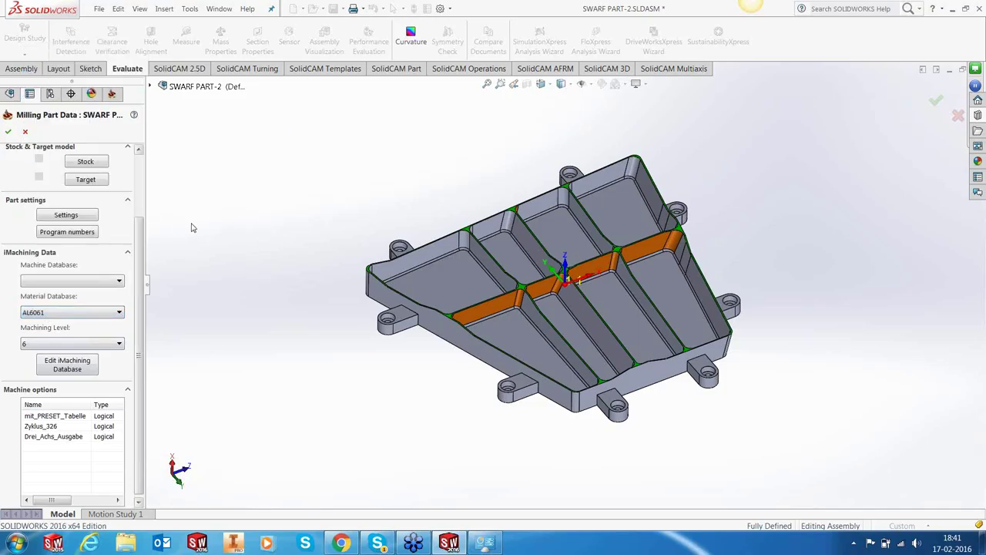
click(60, 282)
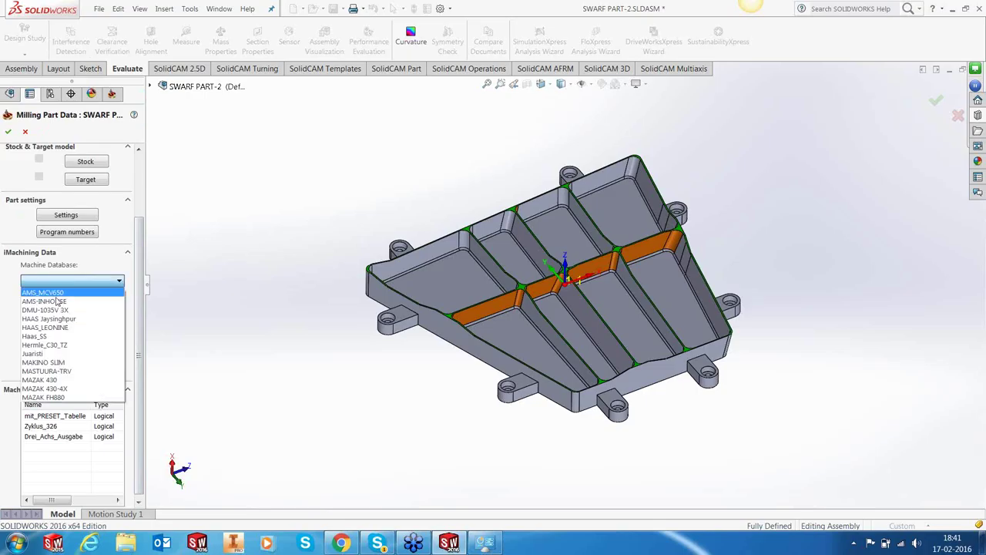
click(43, 346)
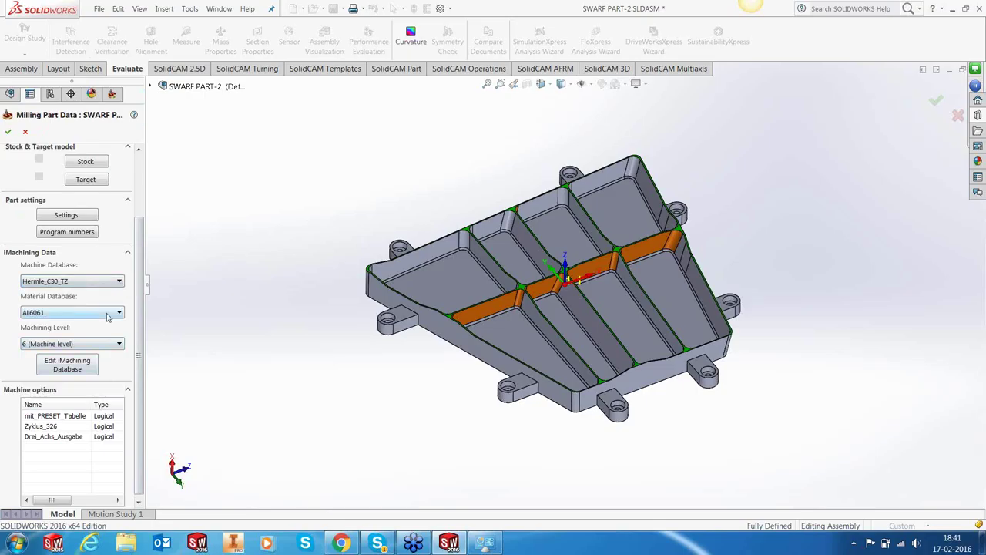
Step: Review the machine's maximum feed rate and spindle power and AL6061's ultimate tensile value in the iMachining database, and close it without saving
click(91, 359)
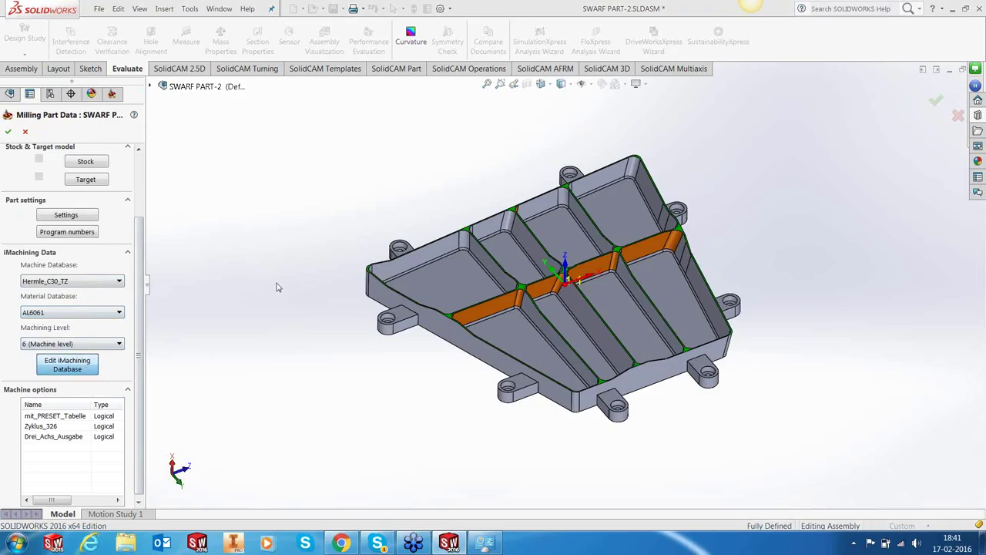
drag(456, 100, 400, 114)
double_click(574, 206)
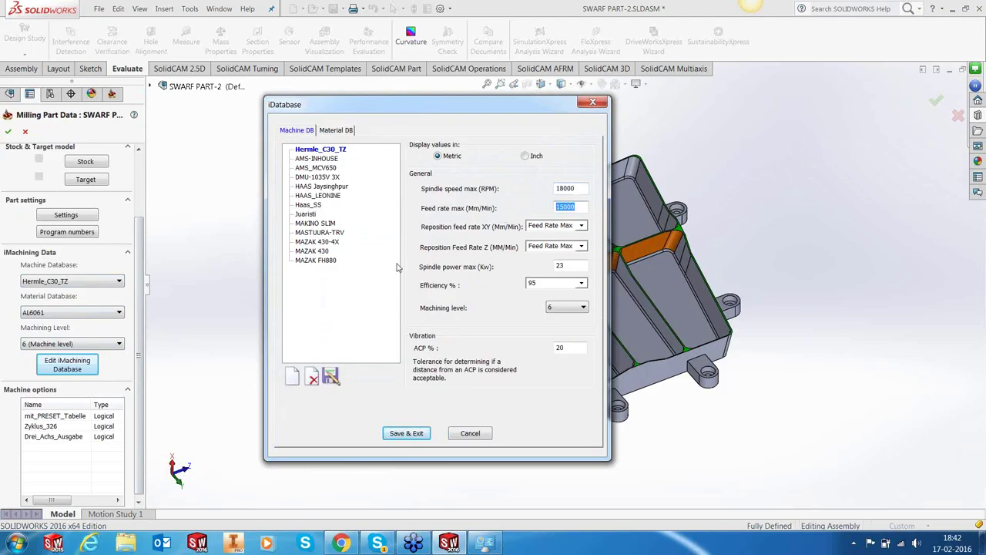
double_click(567, 265)
click(353, 131)
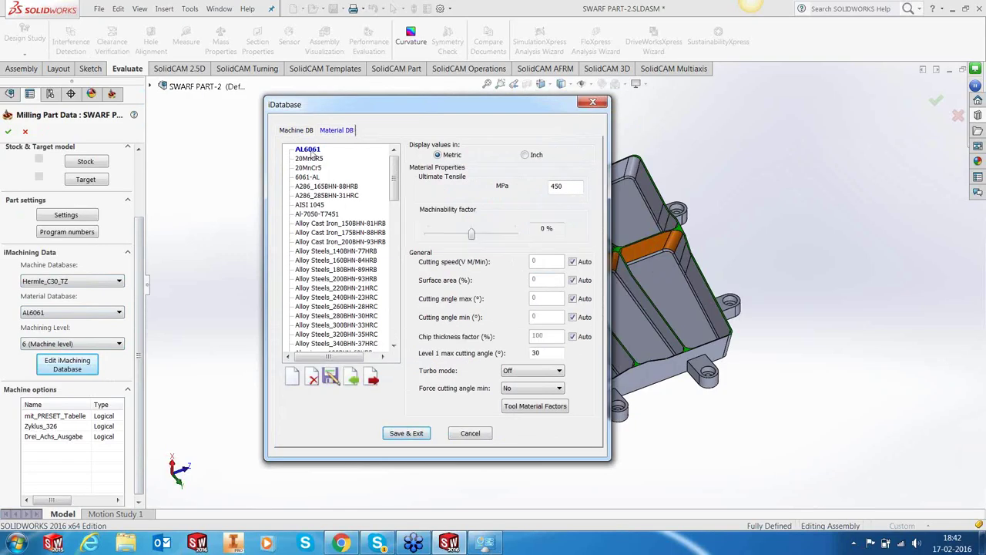
double_click(560, 186)
click(392, 437)
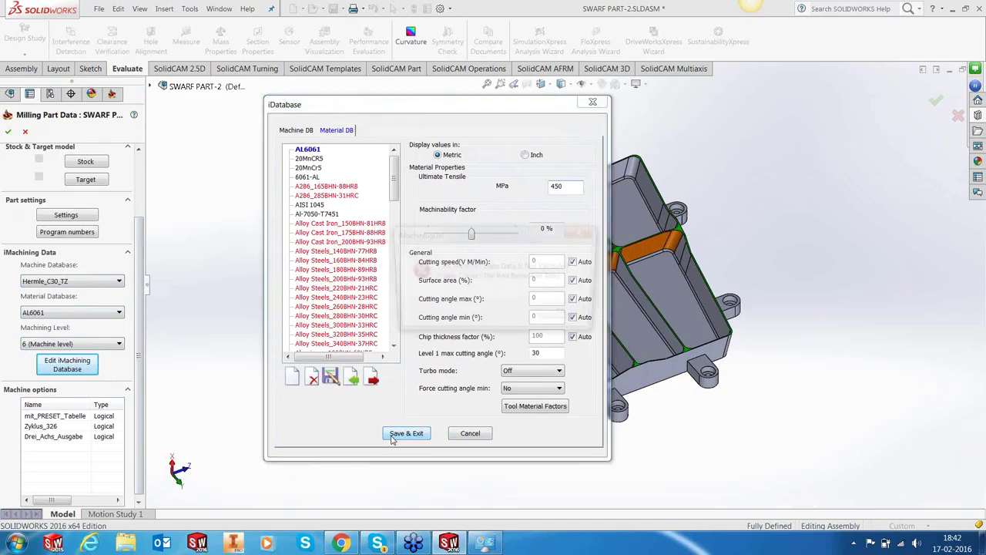
click(570, 314)
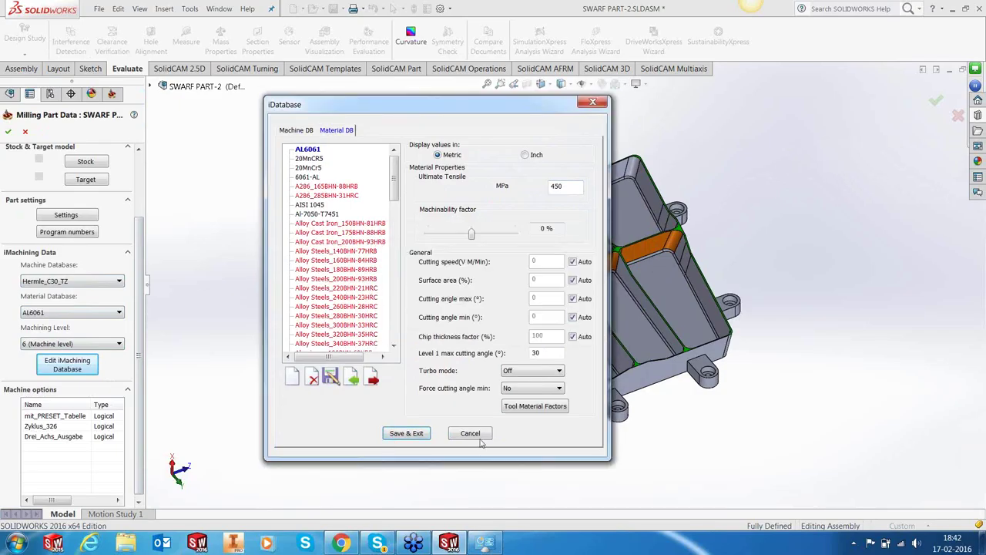
click(472, 434)
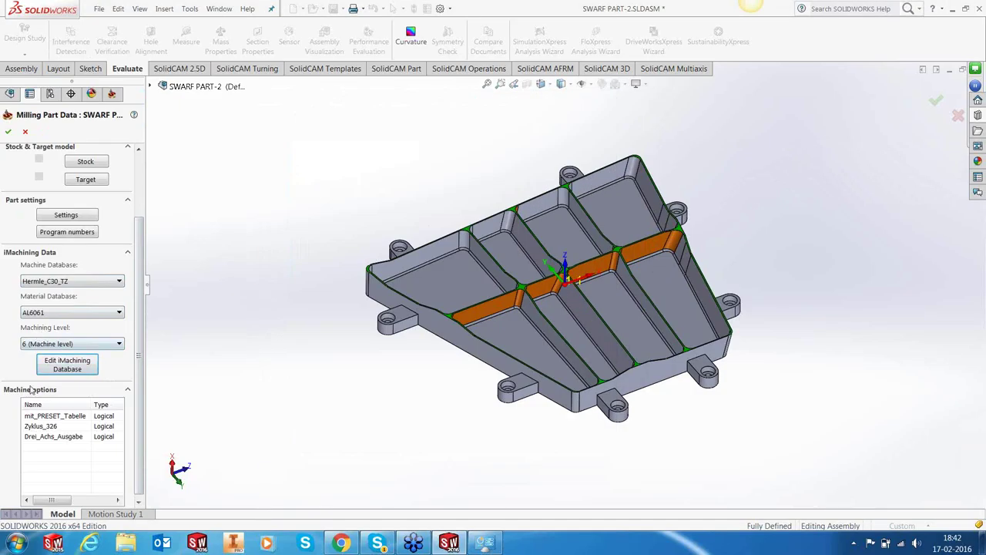
Step: Accept the milling part data with the chosen machine, coordinate system and iMachining settings
scroll(141, 308, up, 2)
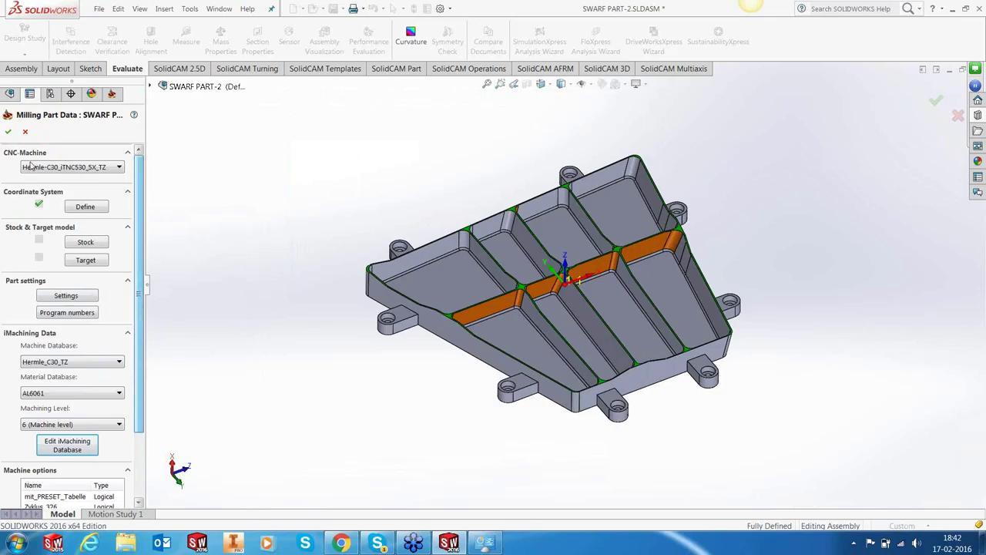
click(8, 132)
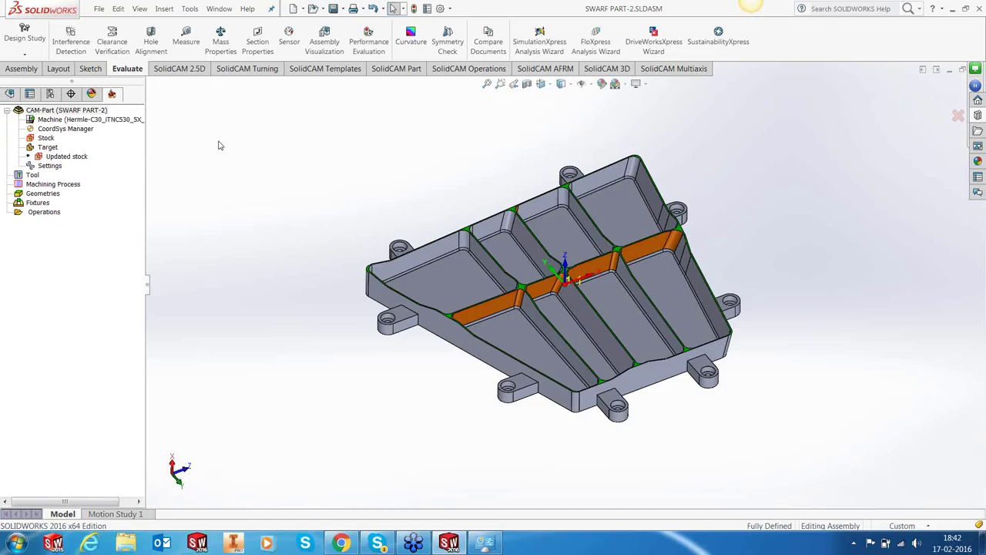
Step: Show the hidden STOCK solid body of the DesignModel component
click(9, 93)
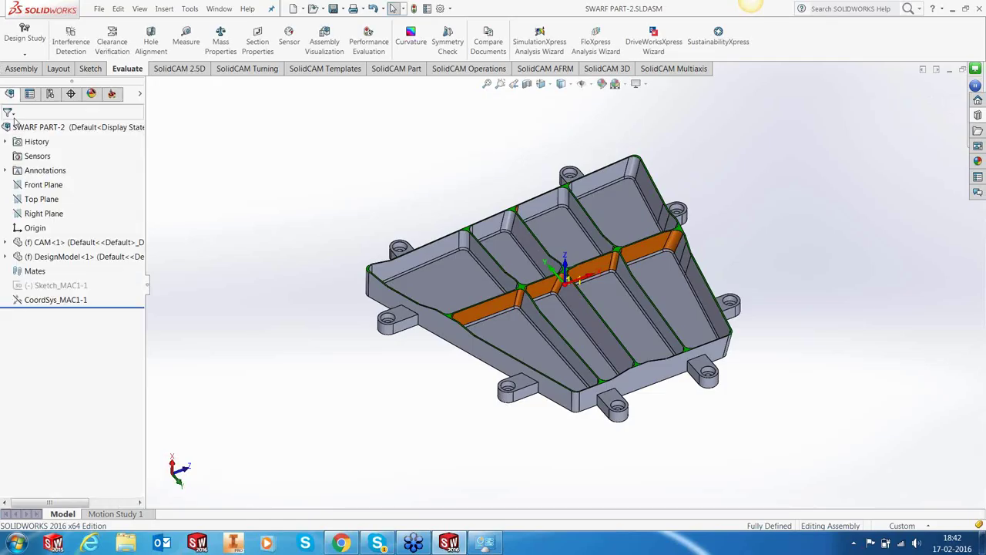
click(5, 257)
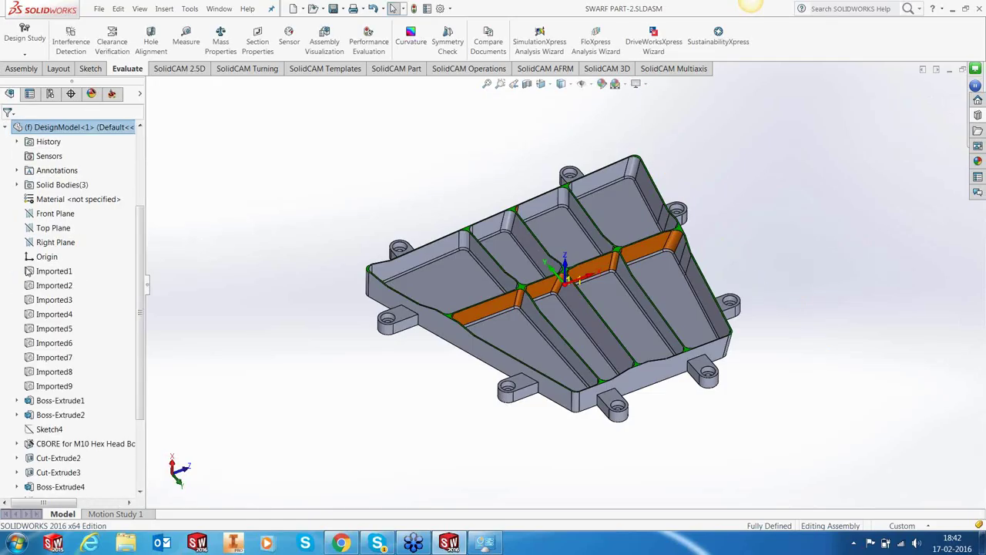
click(17, 185)
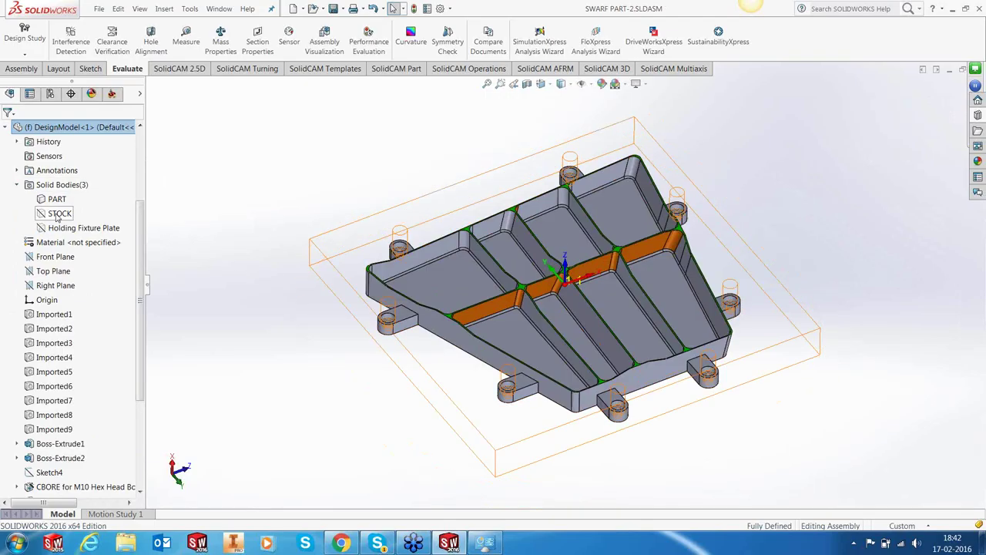
click(60, 213)
click(280, 296)
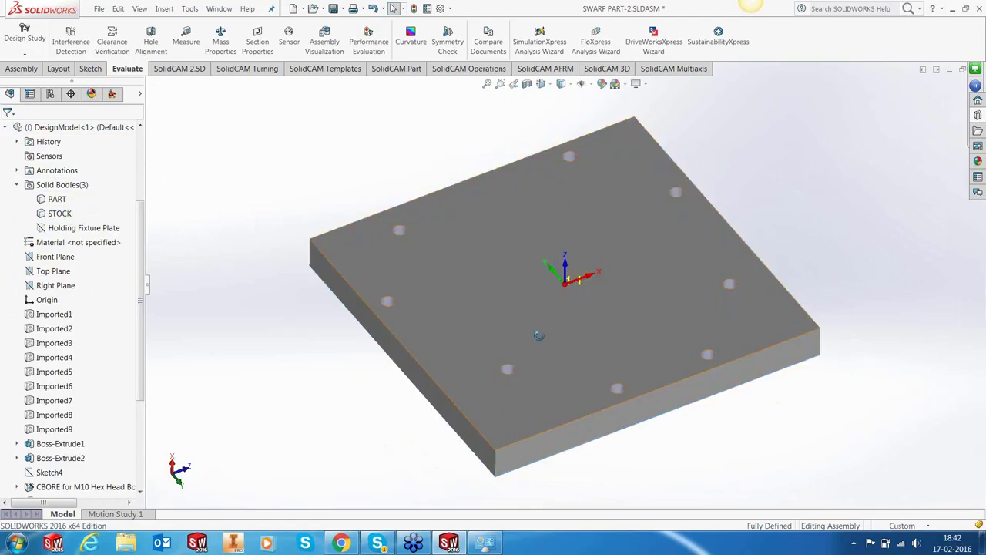
Step: Inspect the stock block's mounting holes and show the hidden Holding Fixture Plate body beneath it
mouse_move(539, 336)
middle_down()
mouse_move(542, 304)
mouse_move(546, 322)
middle_up()
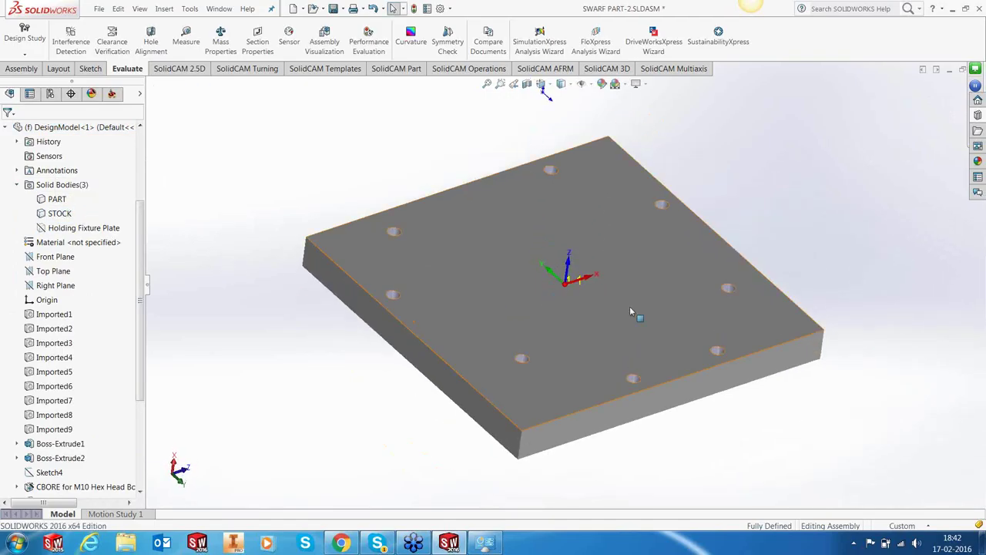
scroll(631, 311, down, 2)
middle_drag(659, 243, 631, 358)
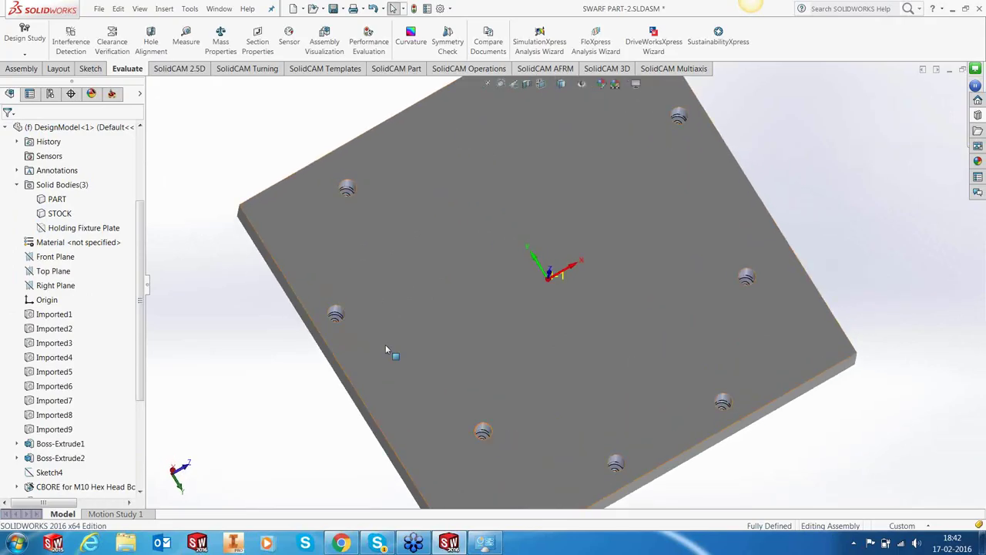
scroll(569, 333, up, 3)
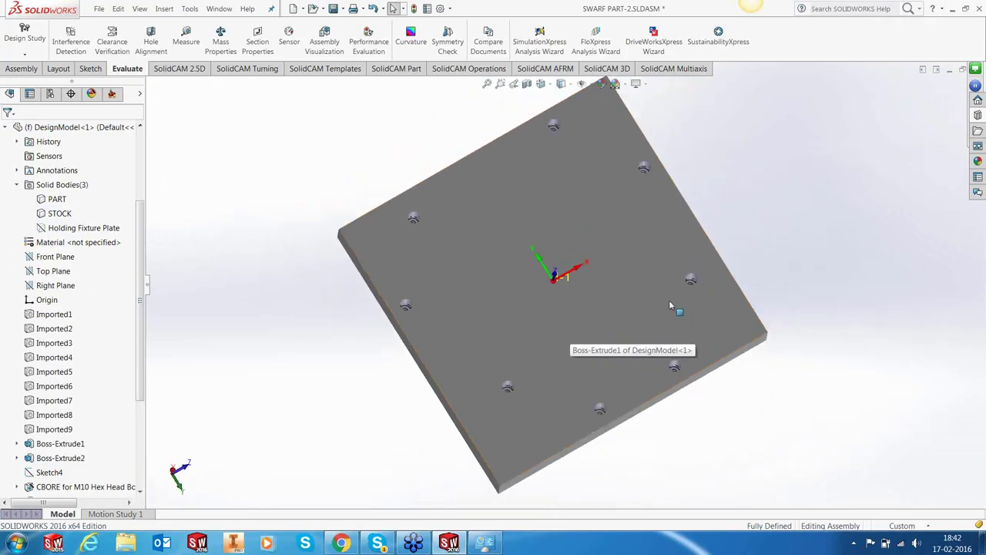
middle_drag(669, 300, 669, 257)
click(100, 228)
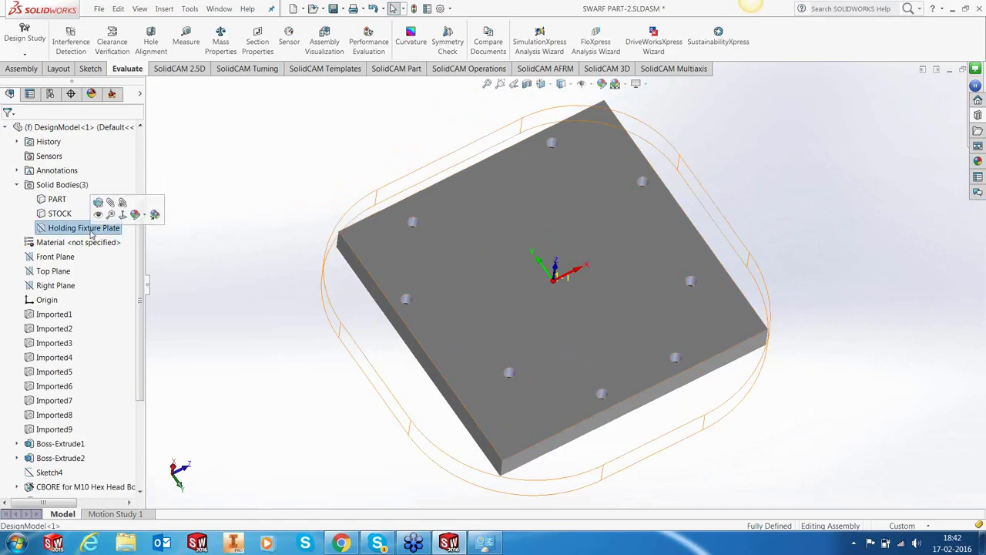
click(115, 210)
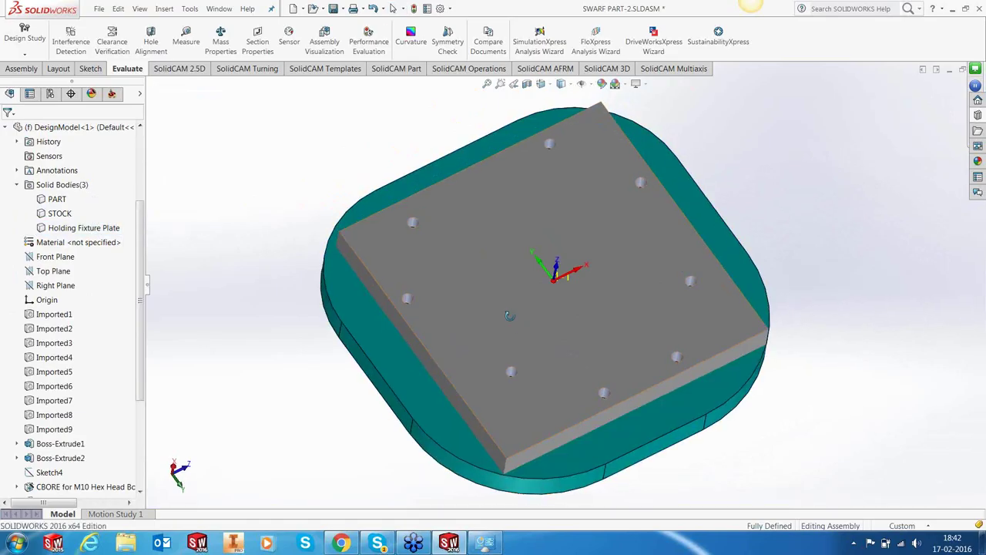
middle_drag(205, 337, 512, 279)
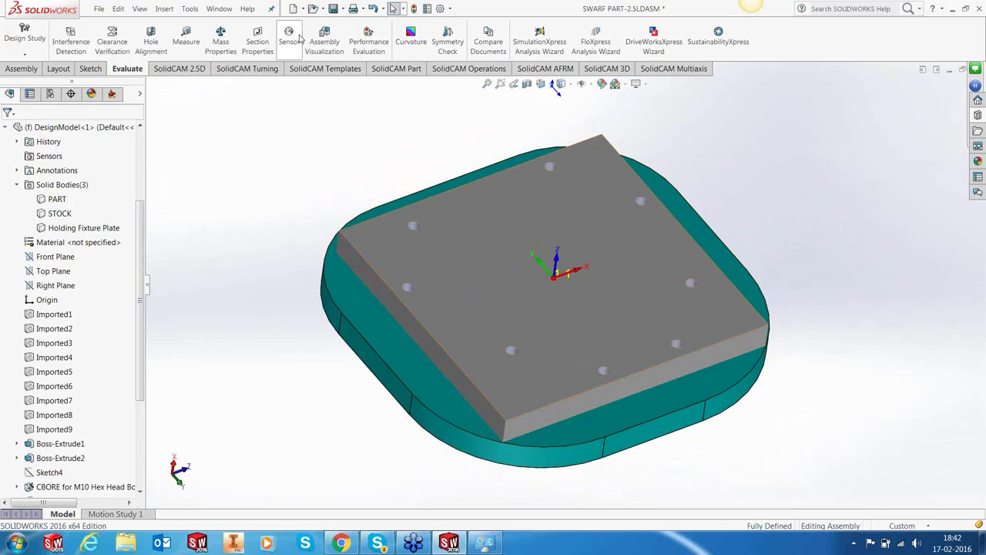
Step: Define the stock as a 3D Model from the rectangular stock block and accept it
click(112, 93)
right_click(46, 139)
click(73, 147)
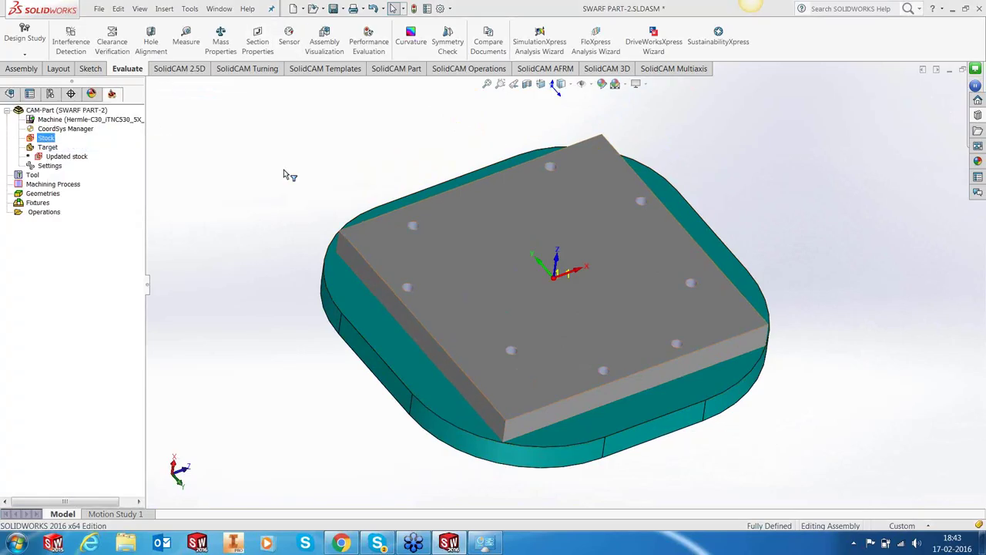
click(85, 219)
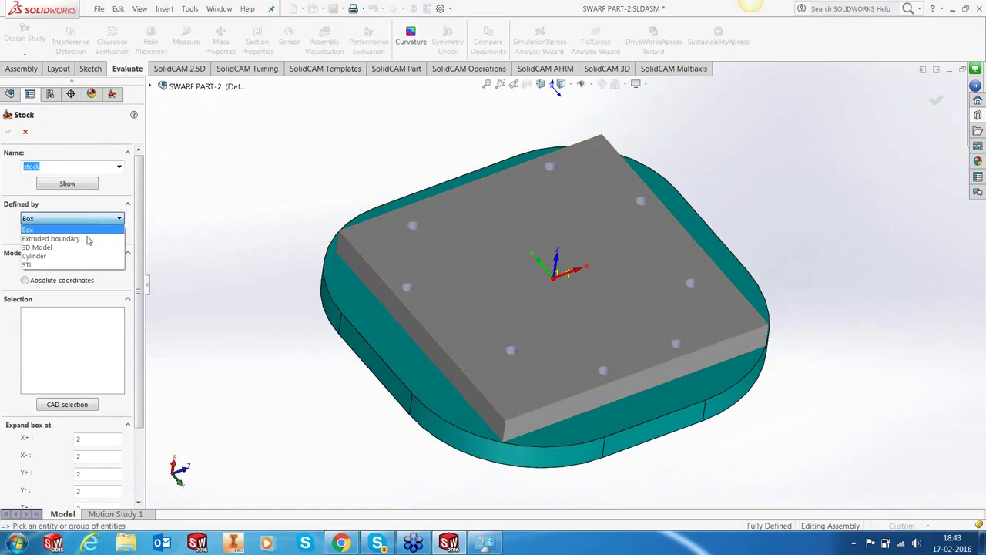
click(76, 248)
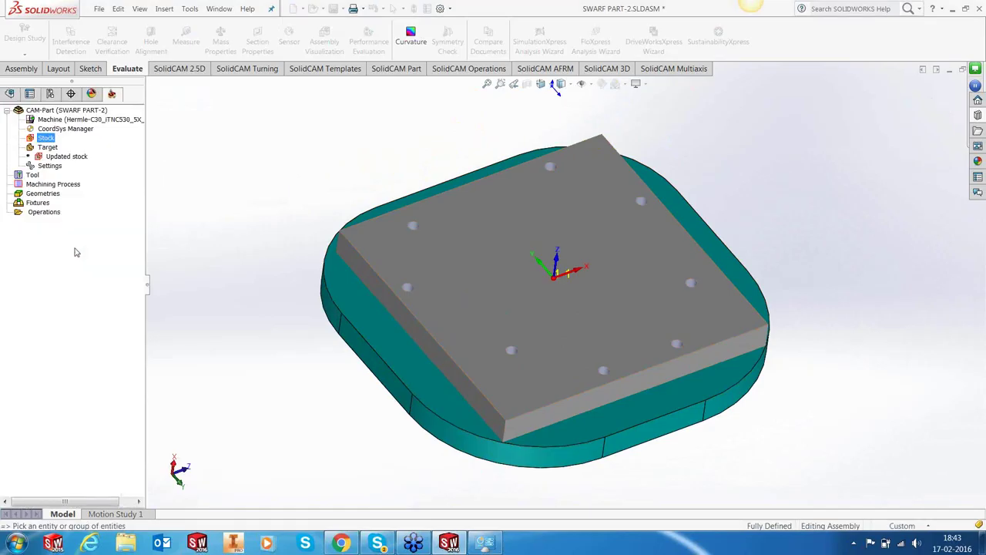
click(455, 265)
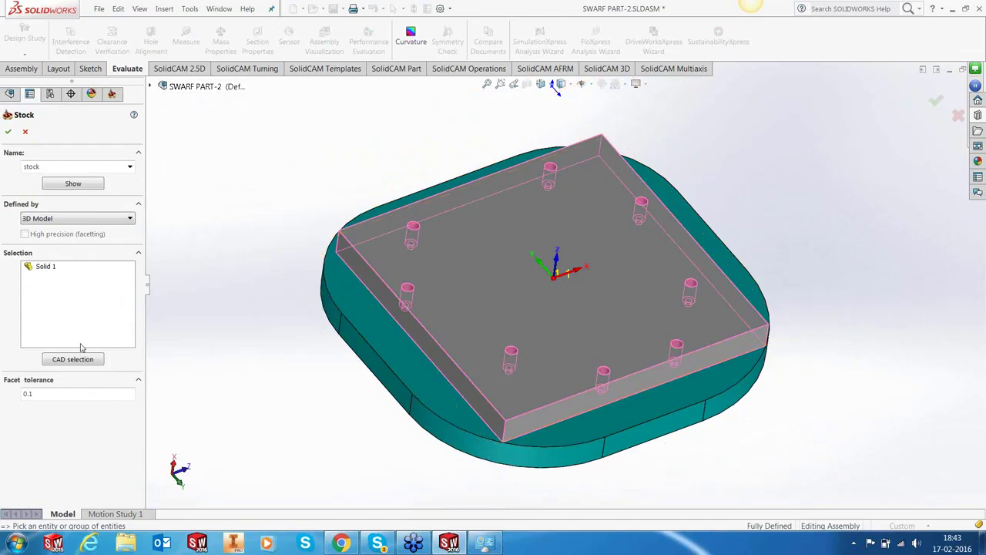
click(8, 131)
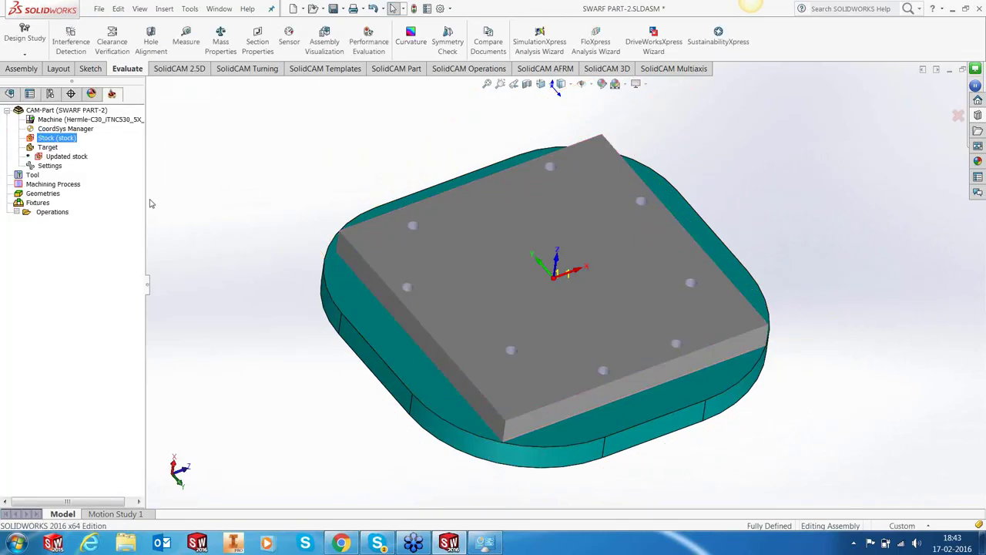
Step: Hide the STOCK solid body of the DesignModel component to uncover the part
click(9, 94)
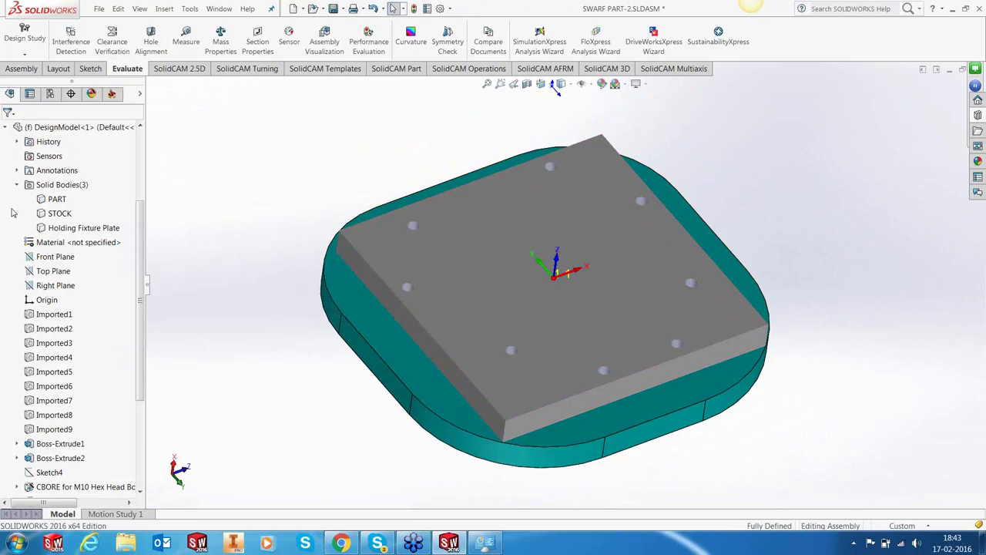
click(60, 214)
click(167, 93)
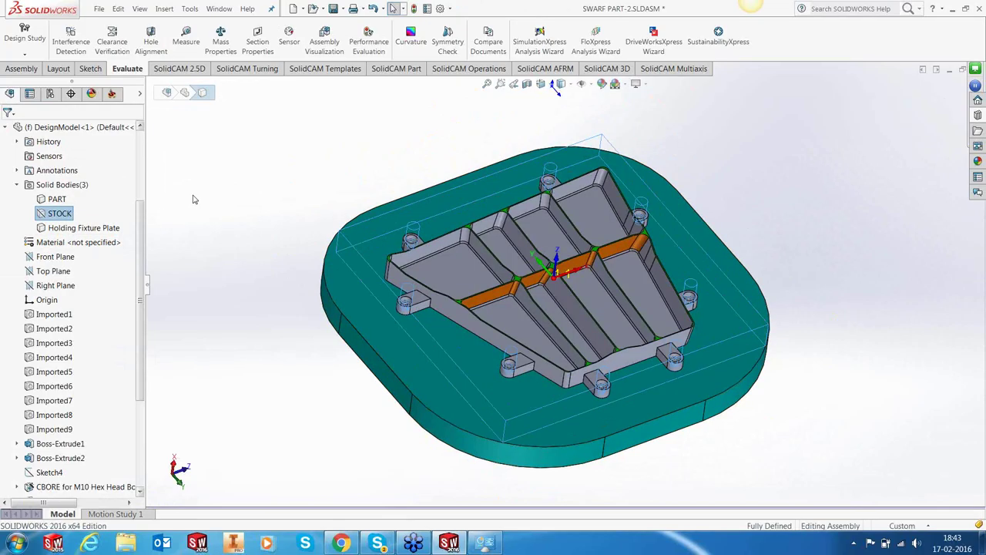
click(195, 200)
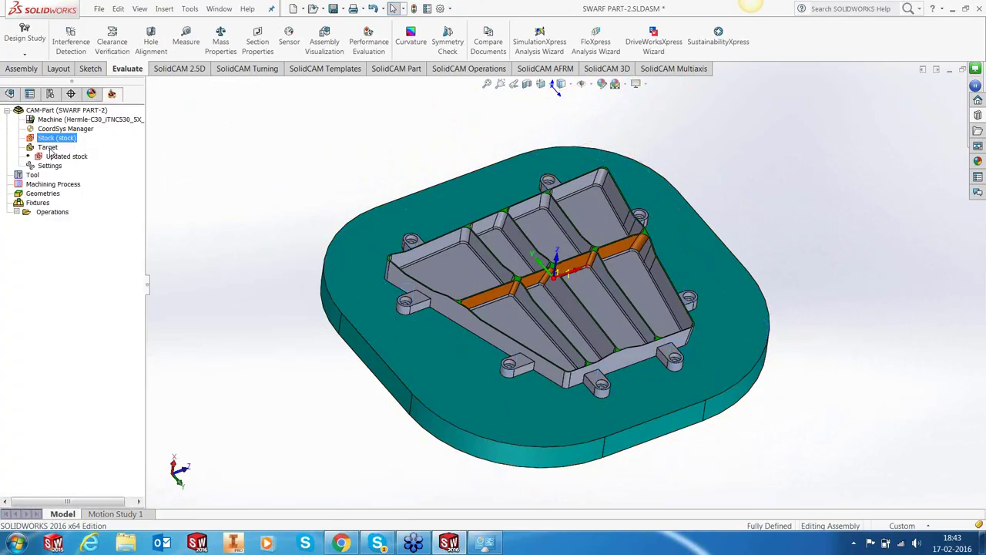
Step: Define the target model from the ribbed part's solid body and accept it
right_click(49, 151)
click(76, 154)
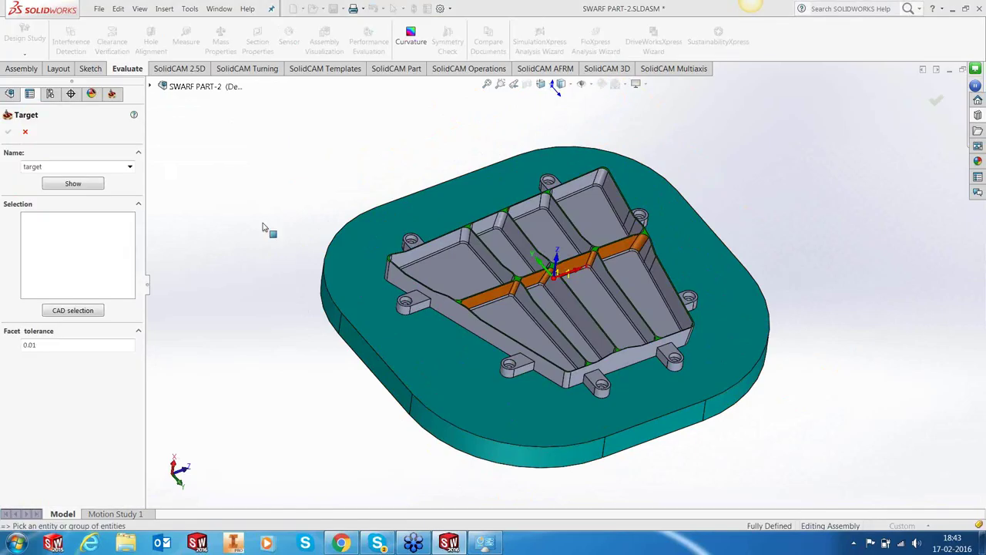
click(441, 270)
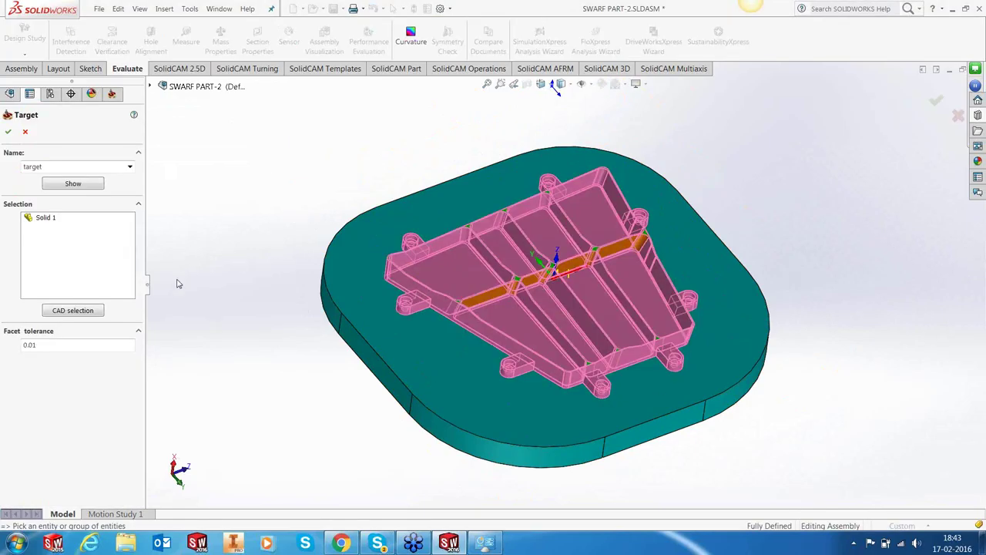
click(7, 131)
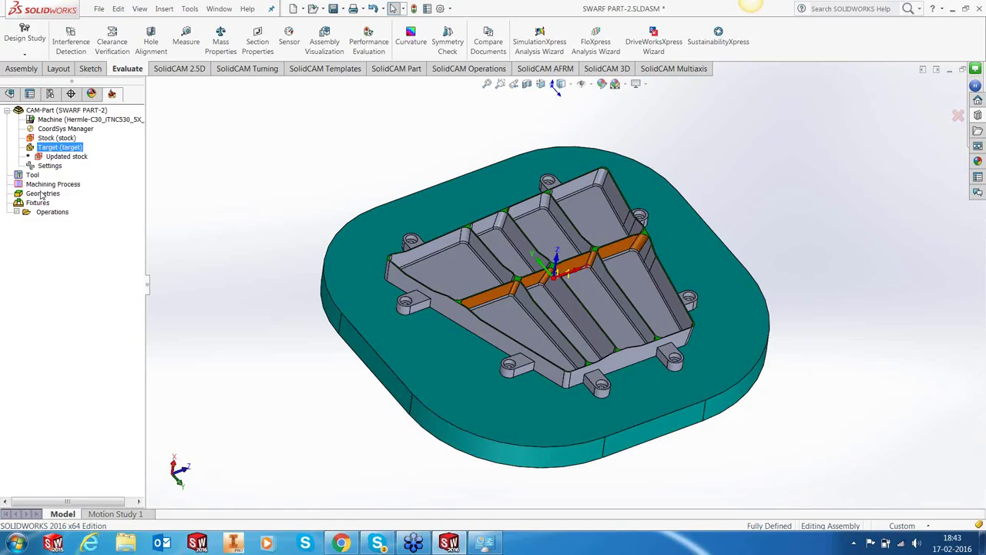
Step: Start a machine setup and define its clamping fixture from the holding fixture plate solid
right_click(47, 219)
click(78, 467)
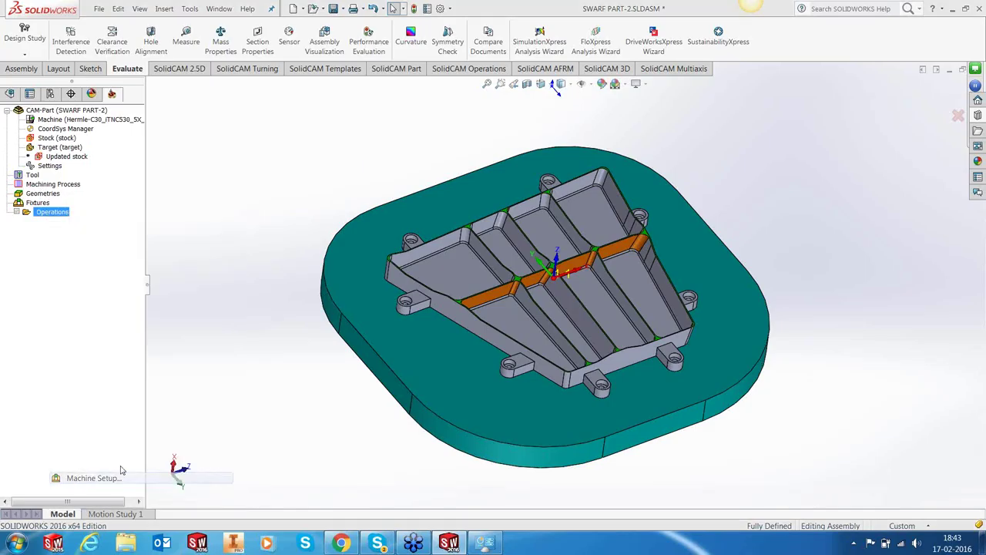
click(383, 316)
click(402, 315)
click(411, 311)
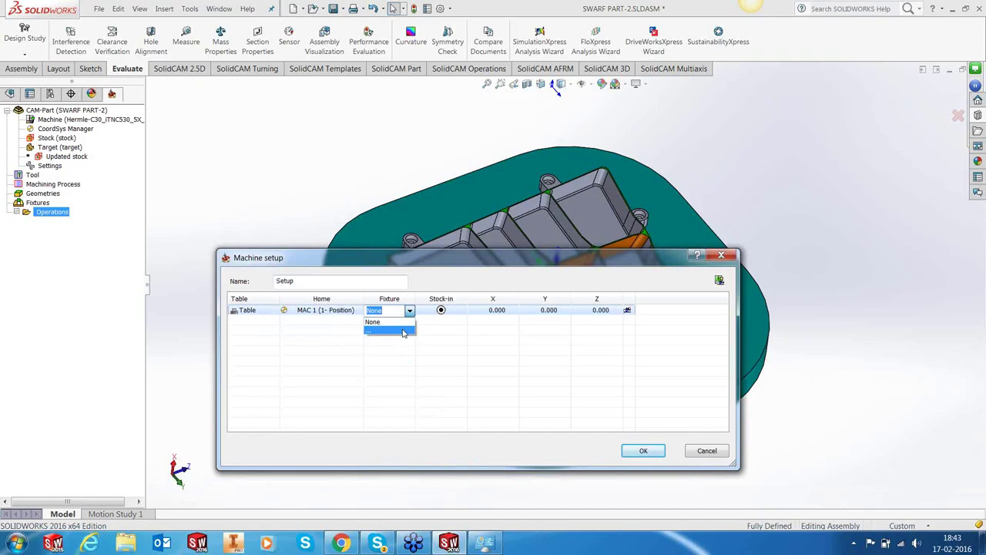
click(403, 332)
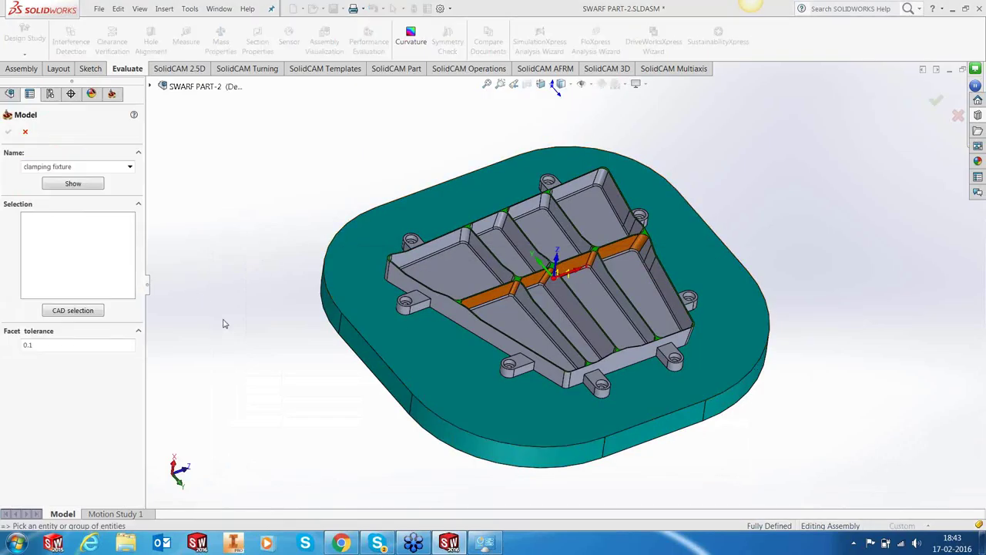
click(359, 297)
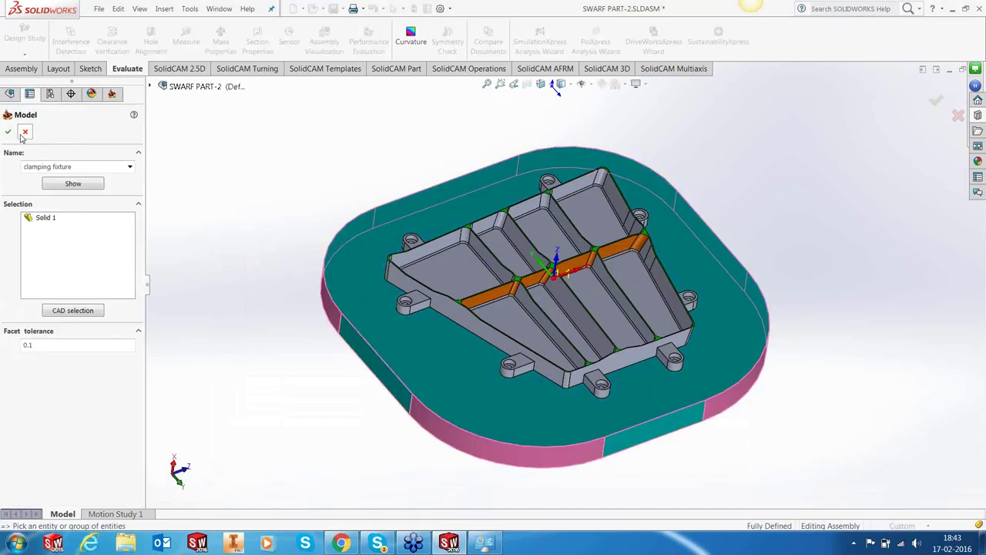
click(8, 132)
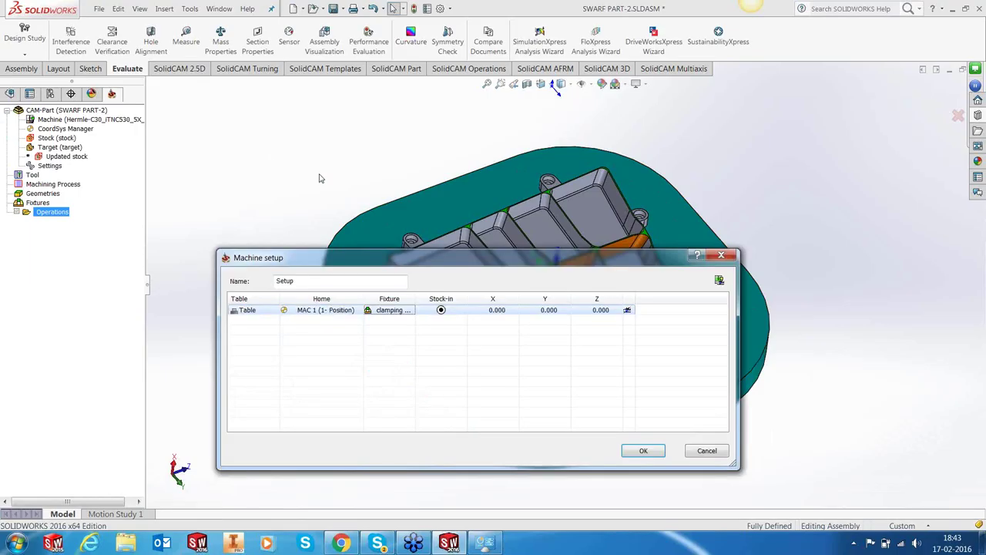
Step: Set the Z offset of the table in the machine setup to 125
click(581, 310)
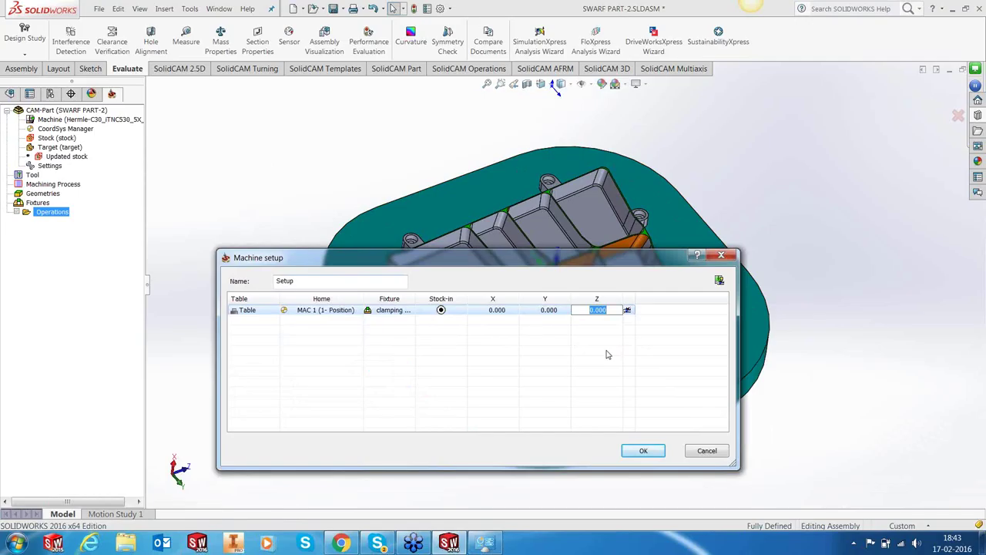
text(125)
click(636, 453)
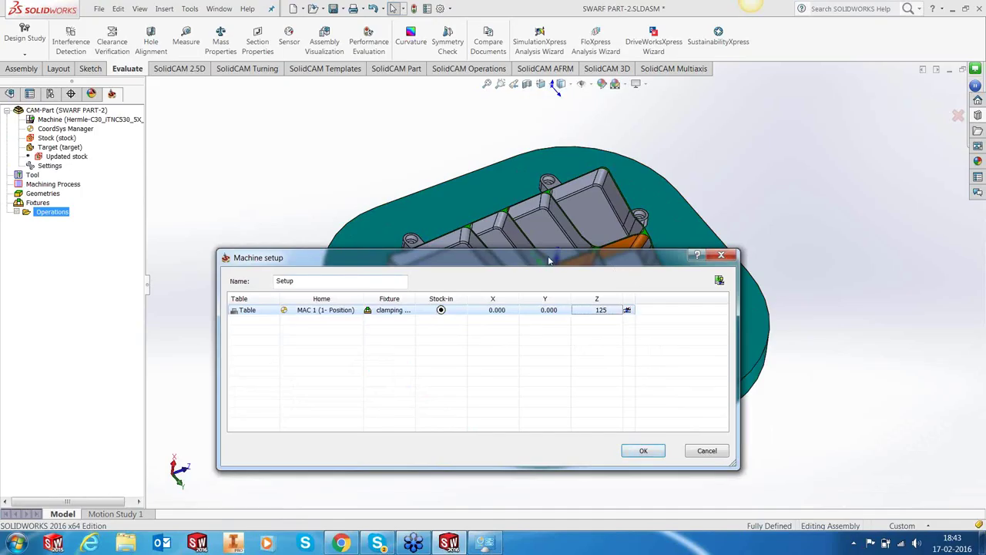
Step: Check the fixture plate's position above the table in the machine preview, and accept the machine setup
drag(548, 261, 418, 278)
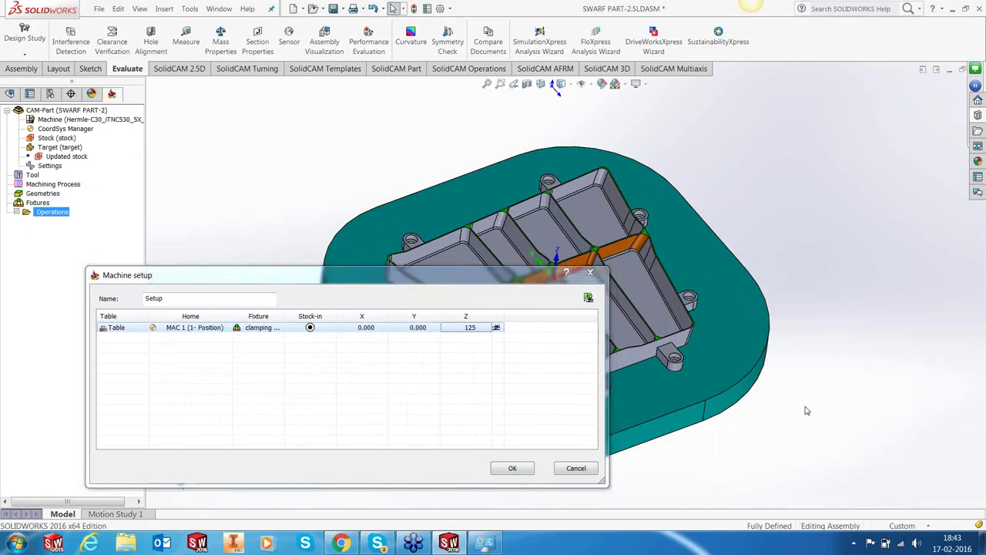
scroll(556, 254, up, 4)
drag(413, 283, 290, 287)
key(space)
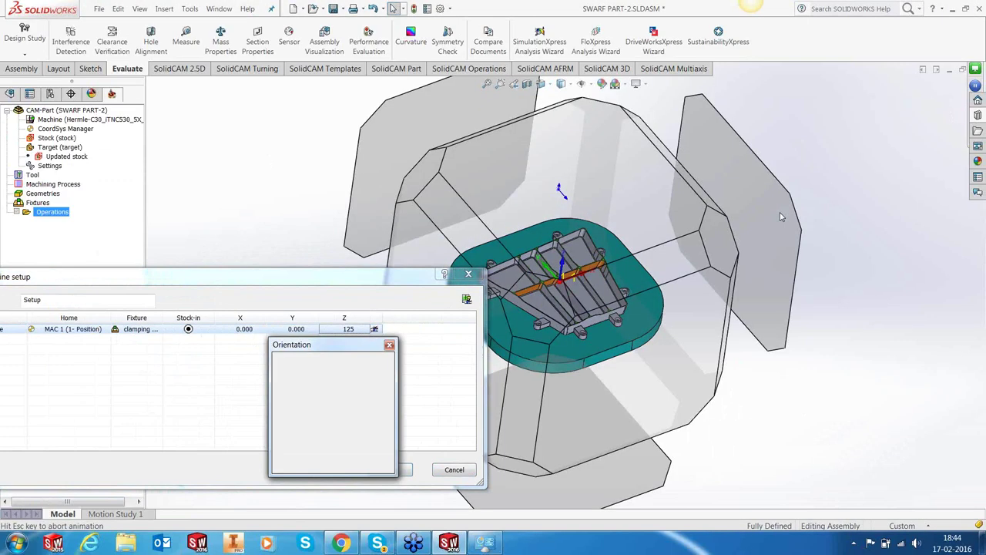
click(689, 397)
drag(304, 277, 266, 257)
click(429, 280)
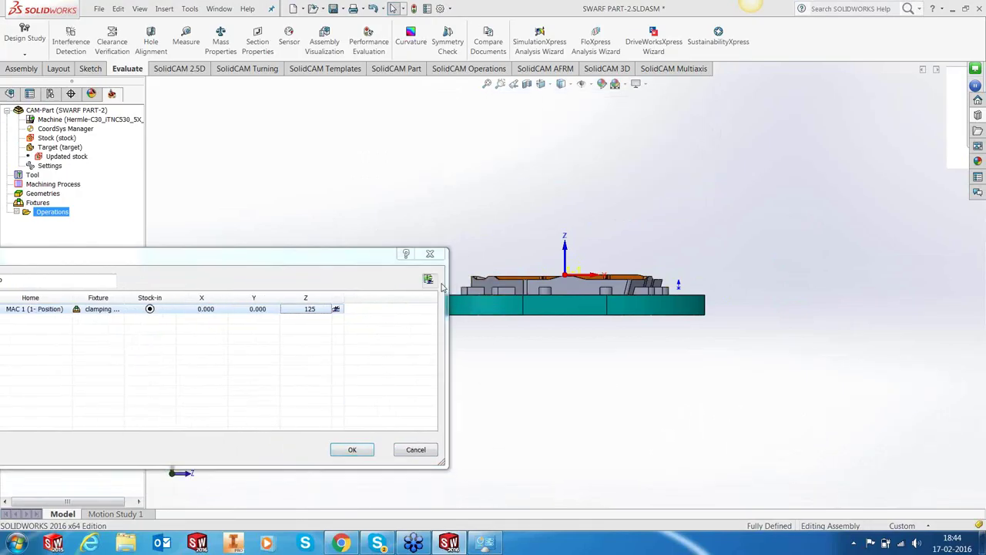
drag(535, 311, 494, 308)
scroll(497, 313, up, 4)
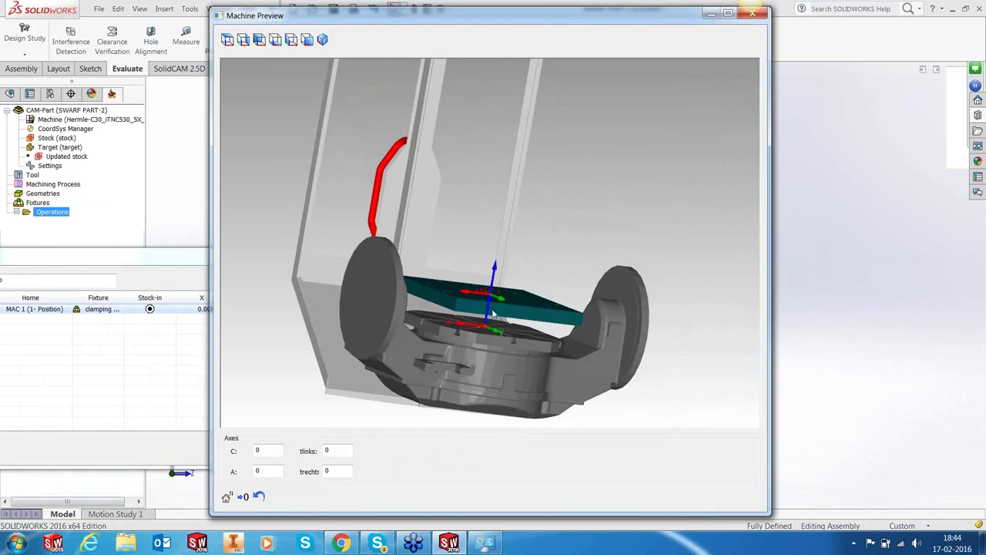
click(145, 261)
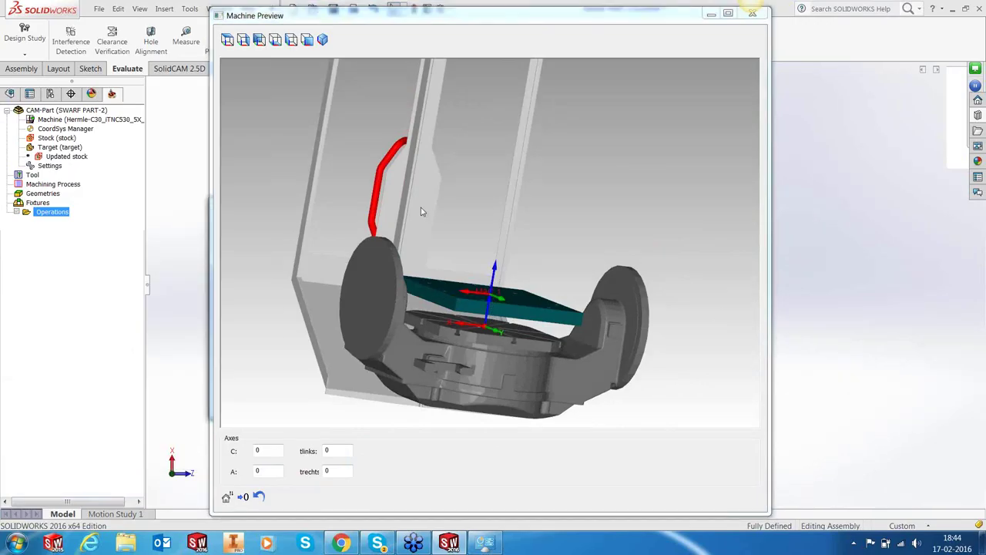
click(762, 15)
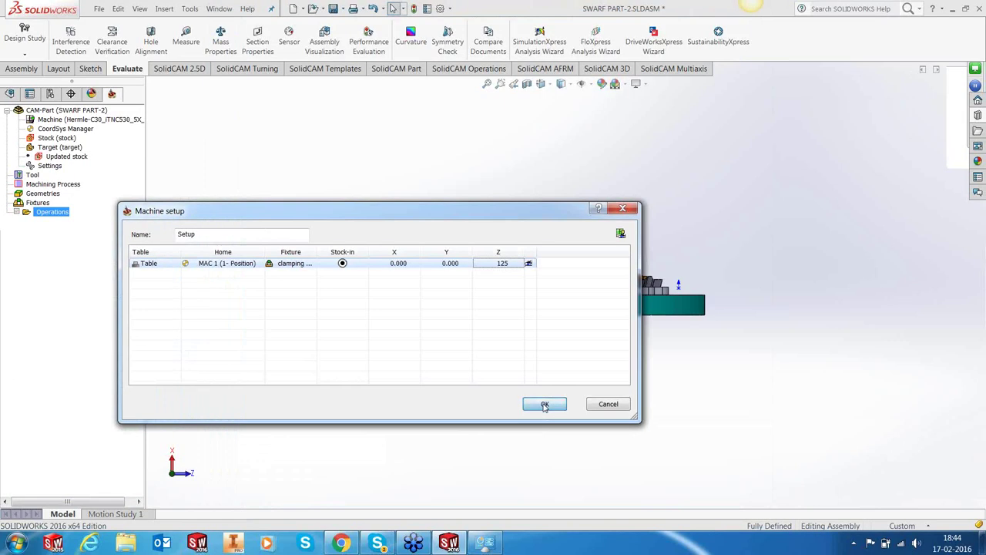
click(545, 404)
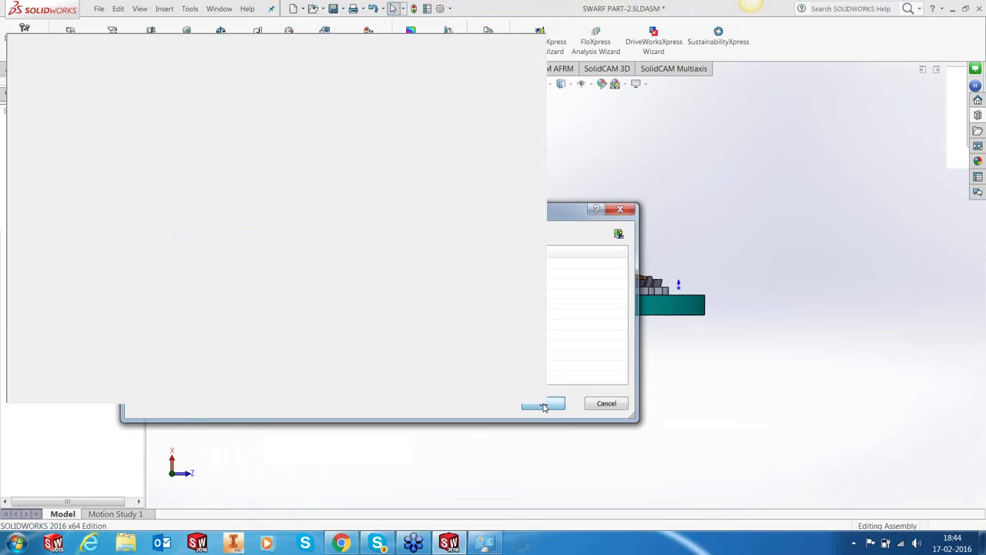
Step: Examine the part's pockets, orange slanted walls and green rib tops on the fixture plate
middle_drag(400, 260, 437, 359)
scroll(607, 279, down, 4)
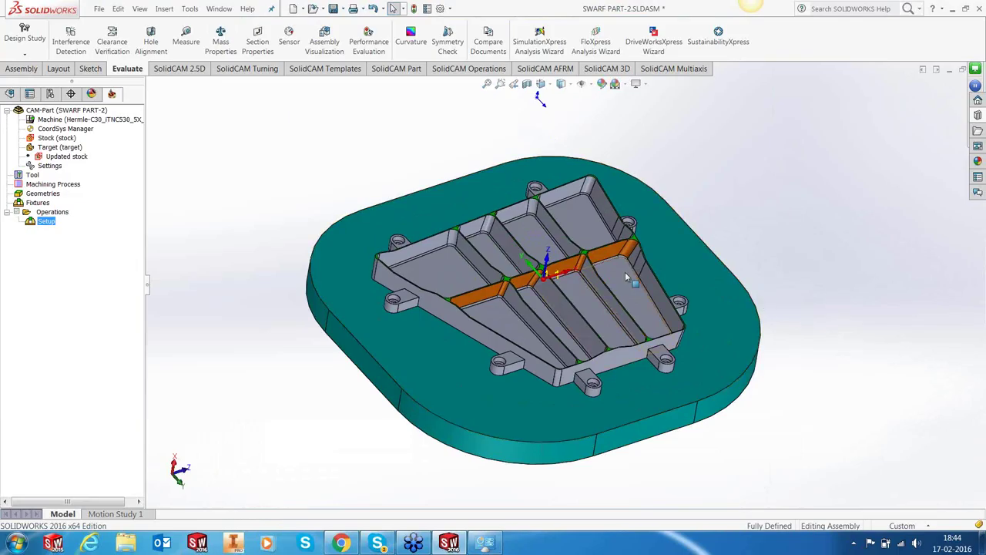
scroll(558, 275, down, 2)
scroll(559, 276, down, 3)
scroll(534, 278, down, 3)
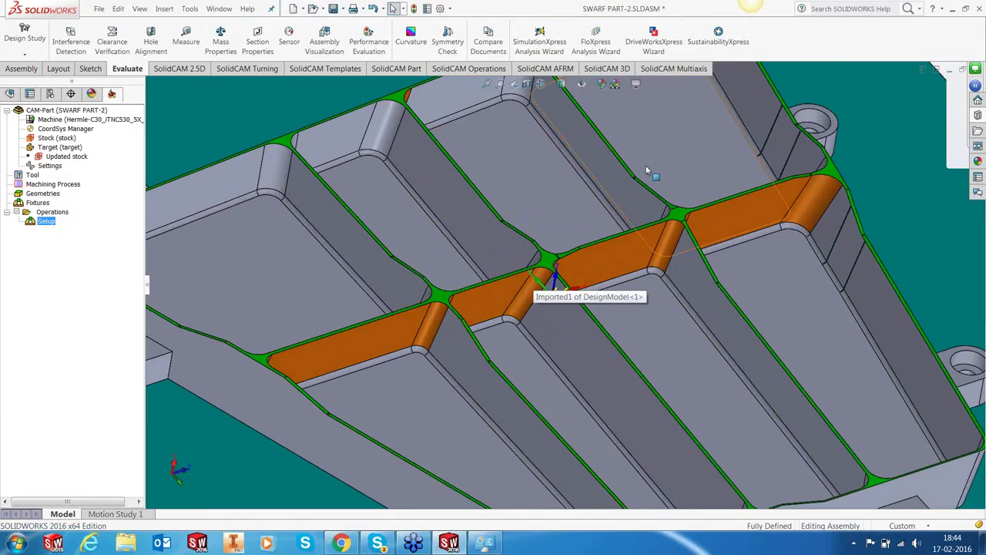
key(f)
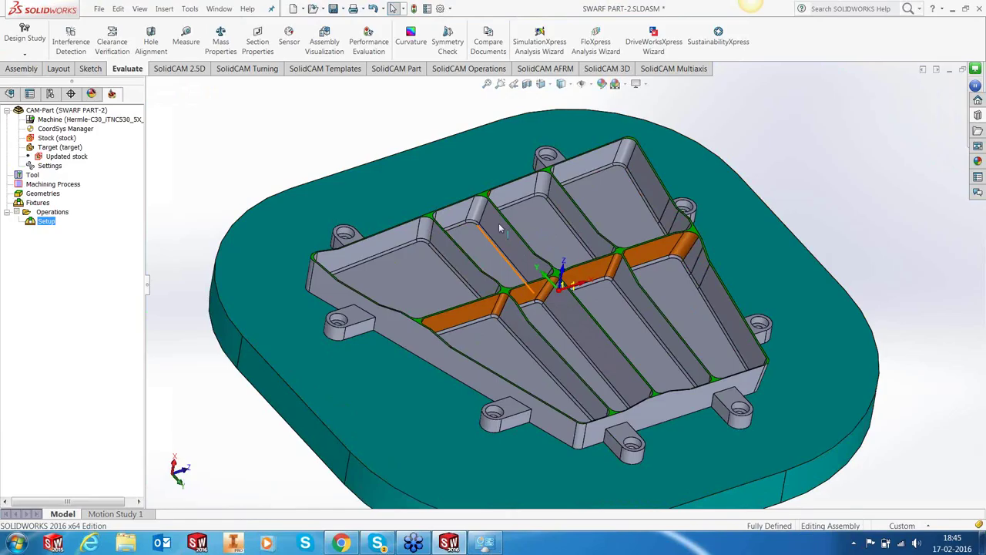
key(z)
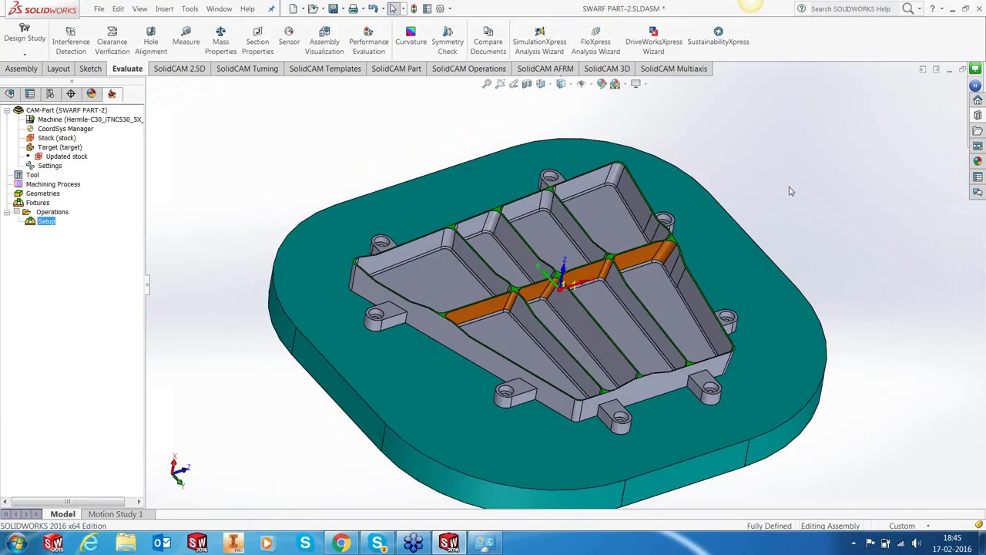
key(ctrl+Left)
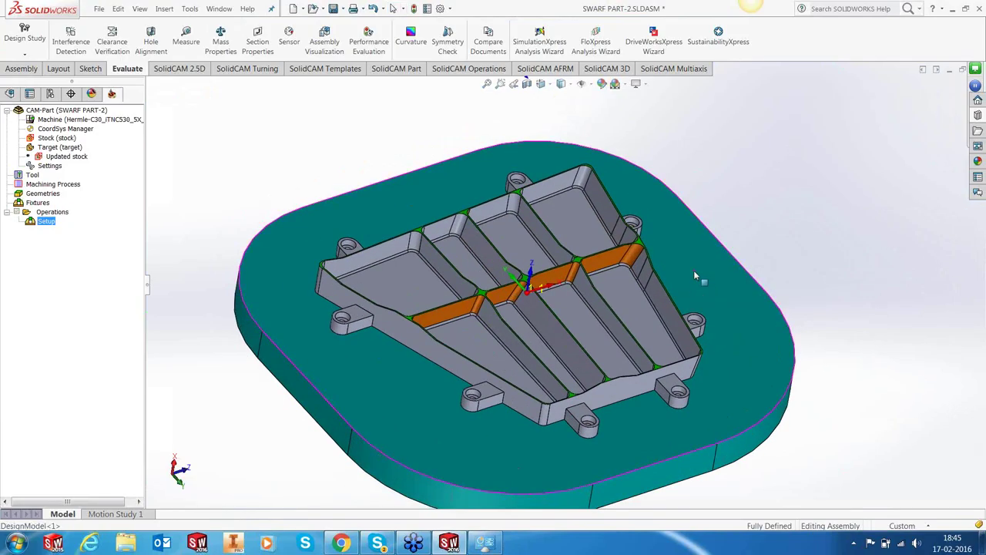
key(Down)
key(Up)
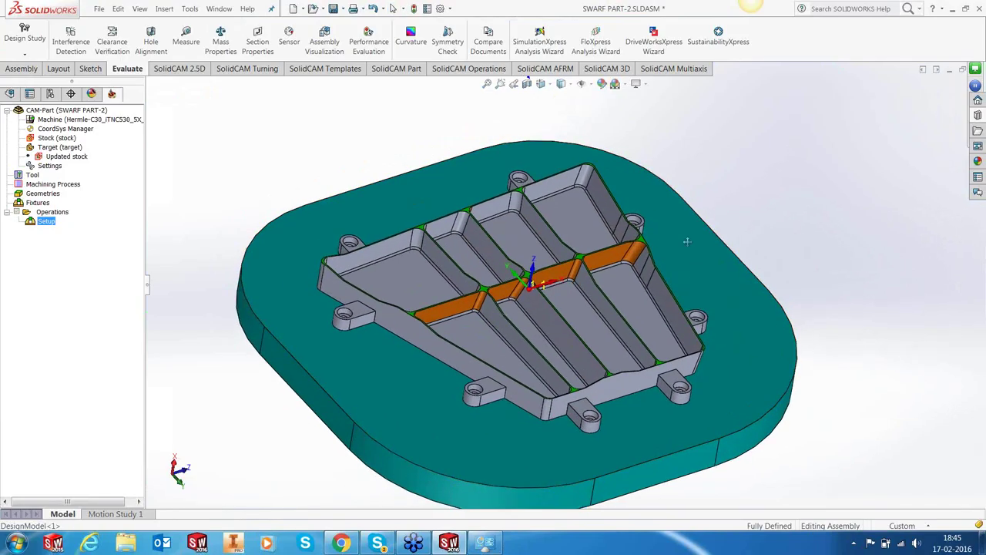
Step: Apply a brighter scene to the graphics area
click(625, 83)
click(628, 112)
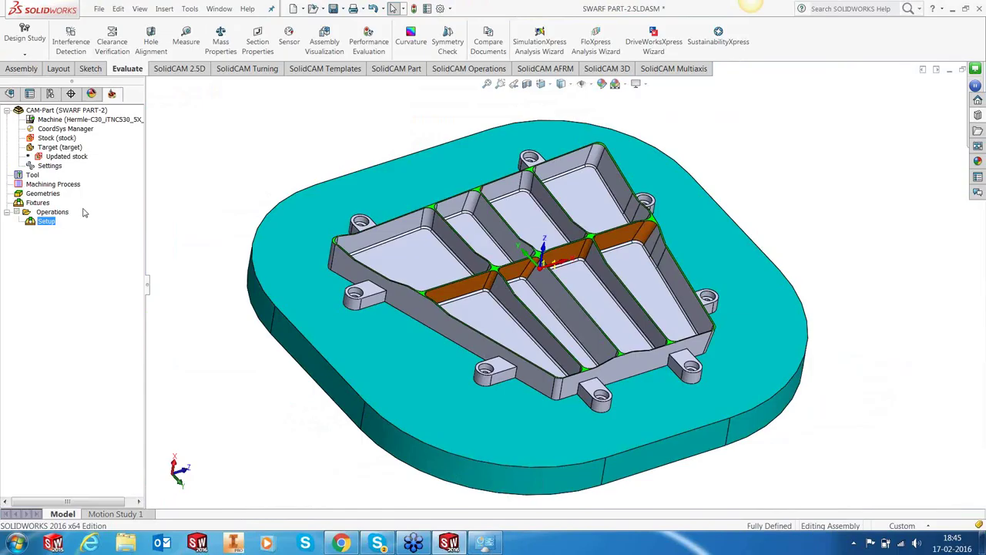
Step: Add a contour roughing operation to the setup from the HSR-1 template, using MAC 1 (1- Position) and the 5-Achsen submachine
right_click(45, 223)
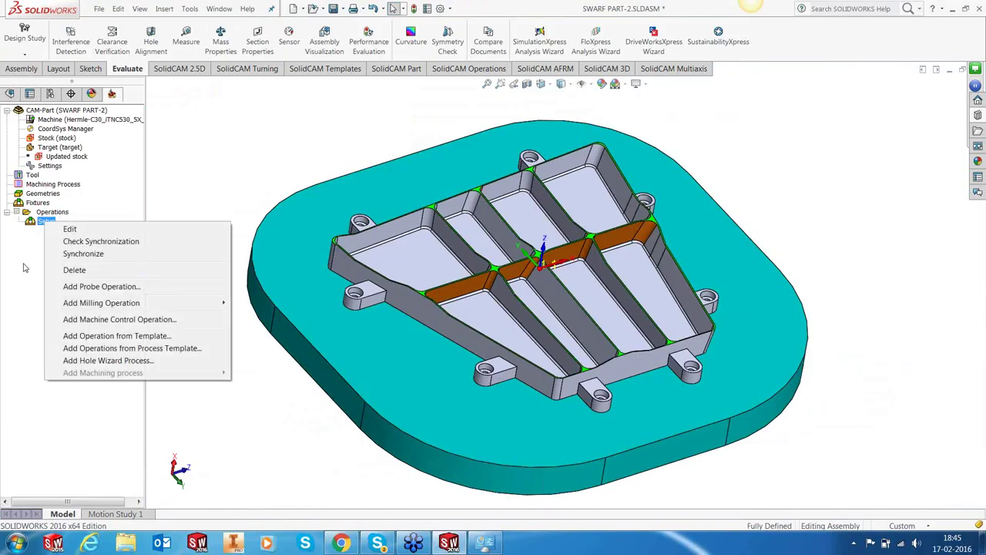
click(106, 337)
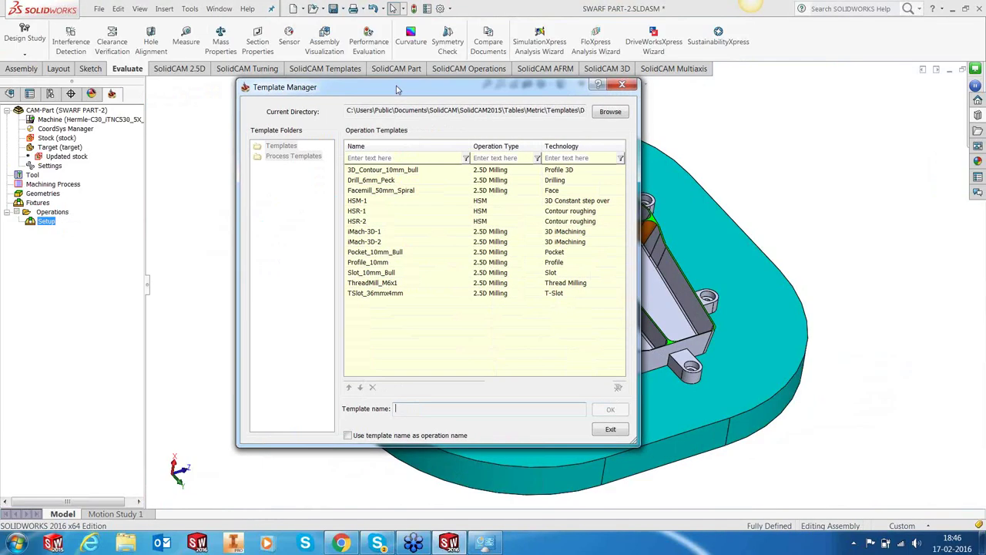
click(356, 211)
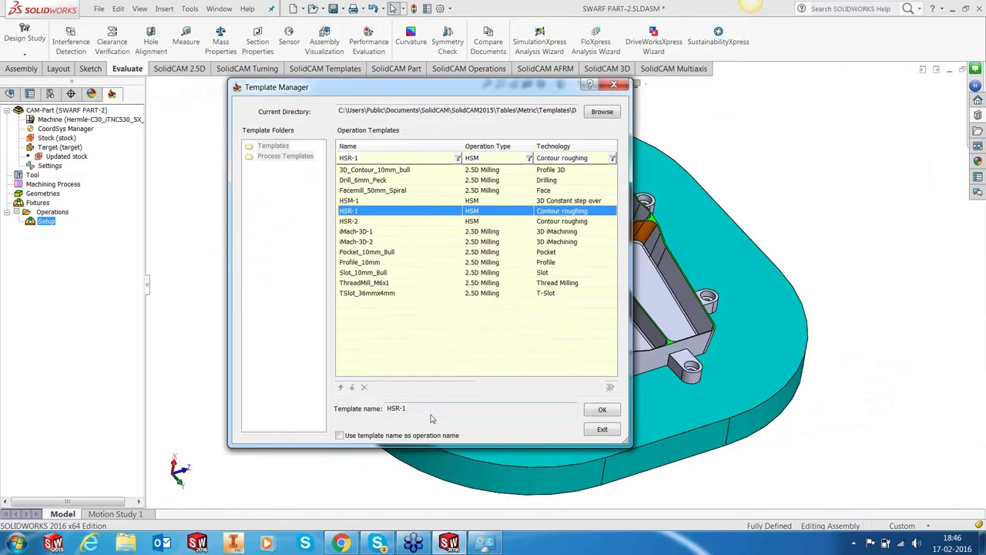
click(600, 410)
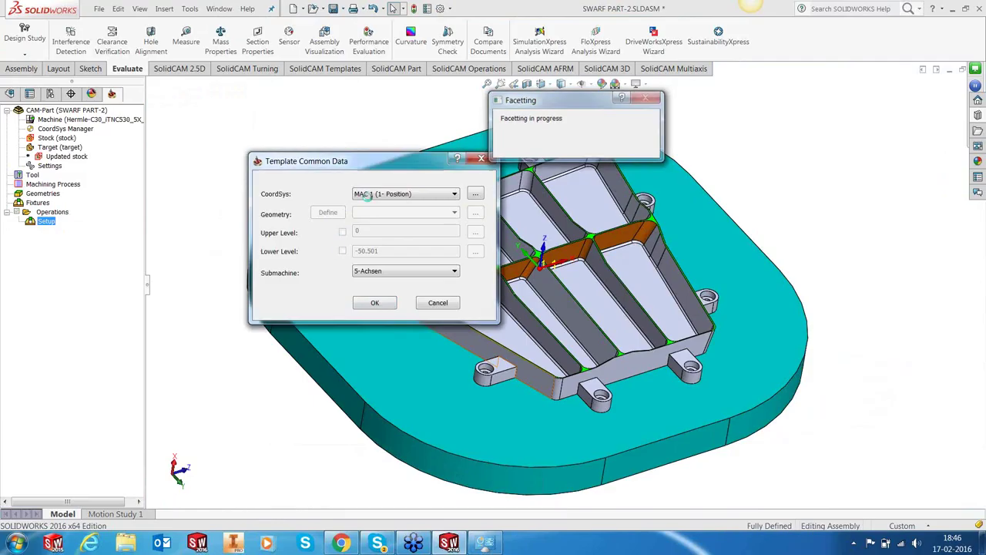
click(375, 302)
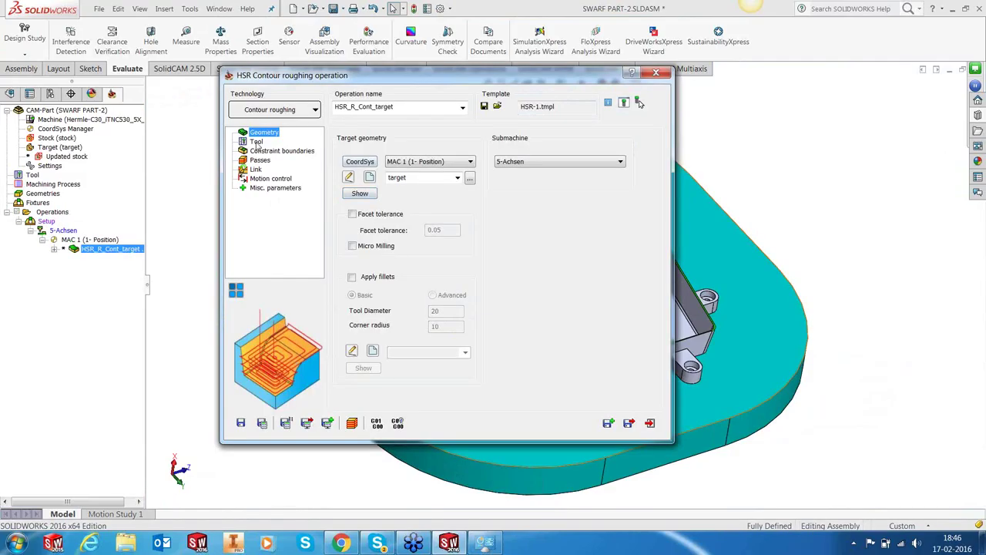
Step: Start a manual selected-faces constraint boundary and sample the green rib-top colour from the model for its drive faces
click(257, 144)
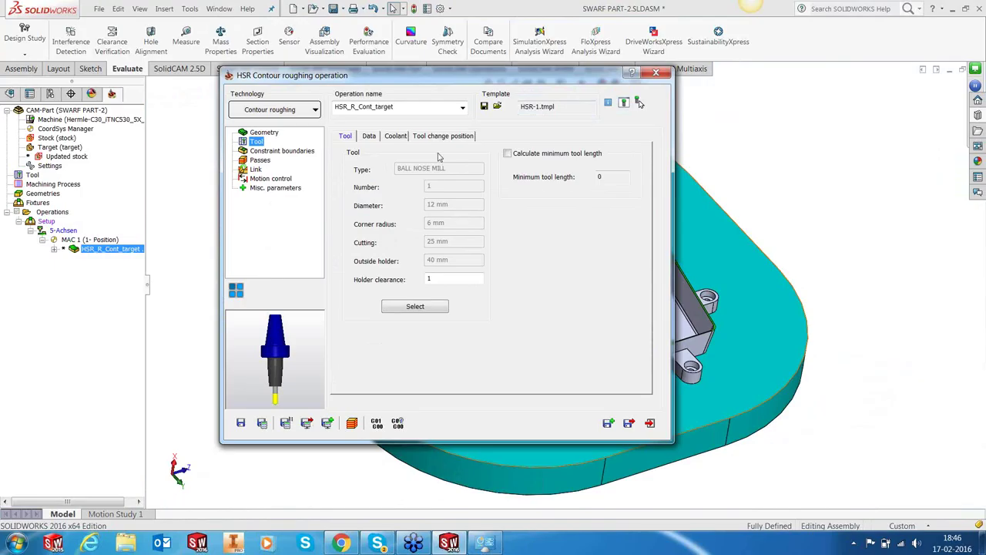
click(263, 153)
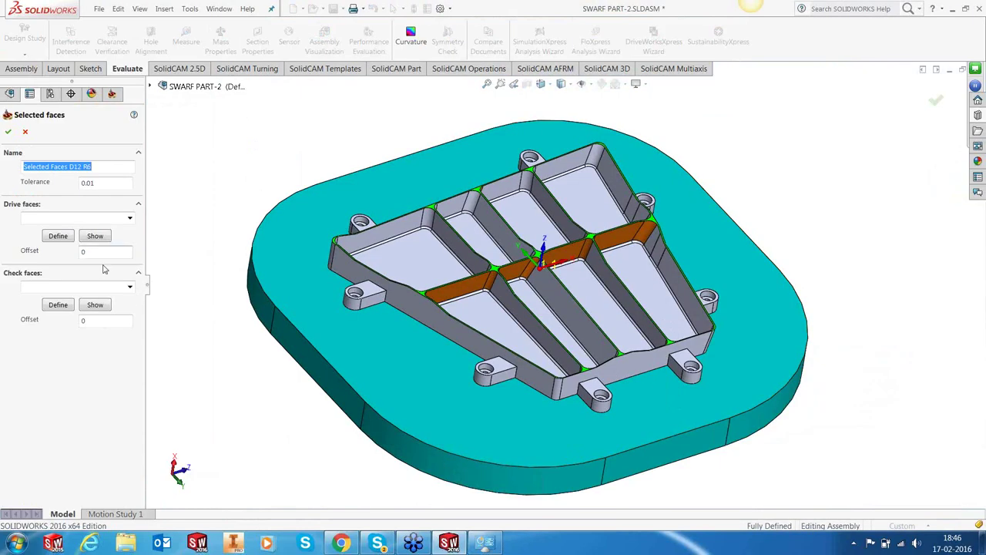
click(59, 235)
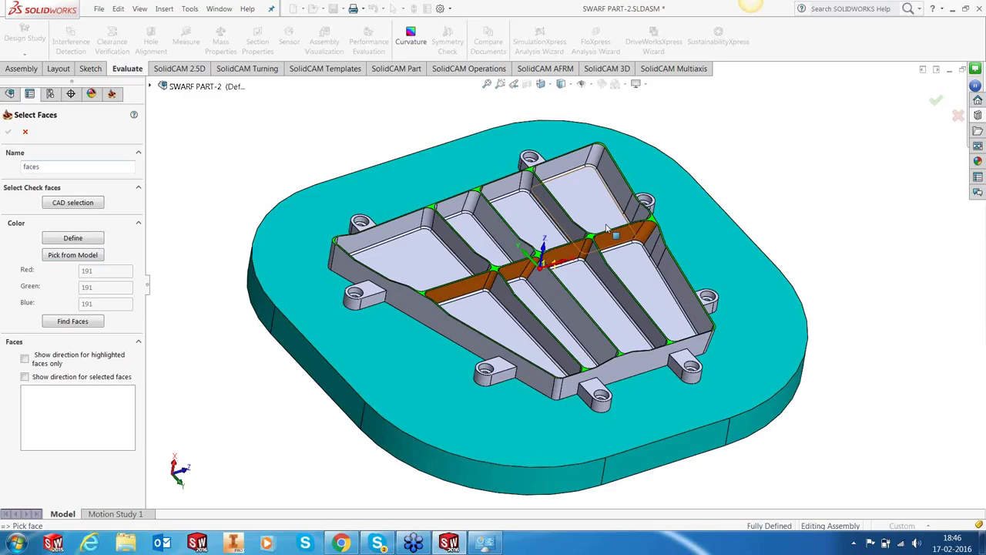
scroll(564, 255, down, 2)
scroll(563, 255, down, 2)
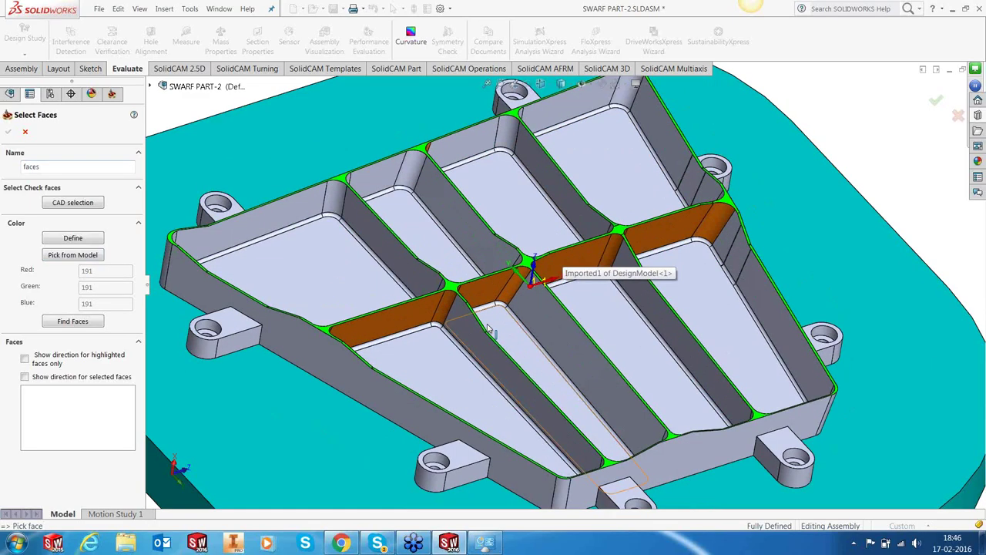
scroll(488, 329, down, 3)
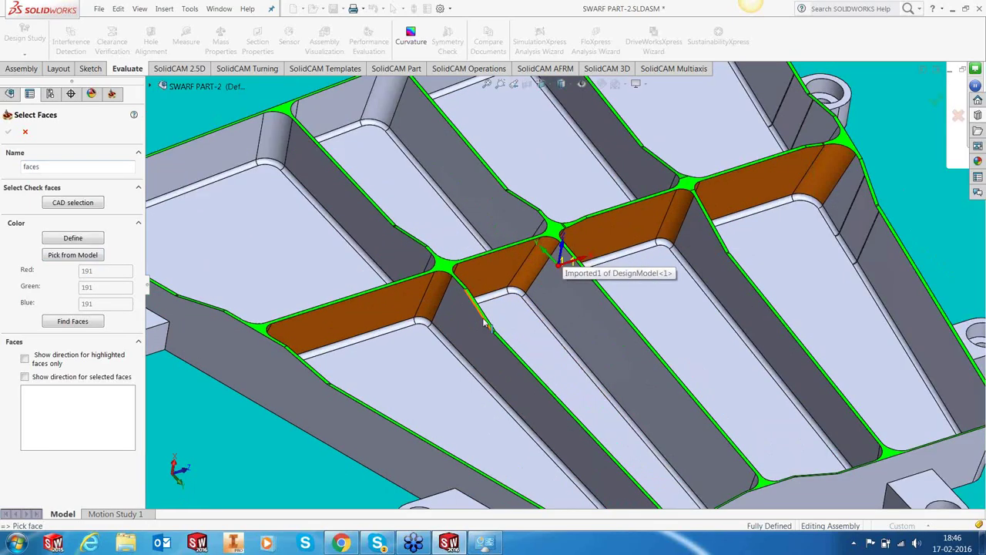
click(75, 255)
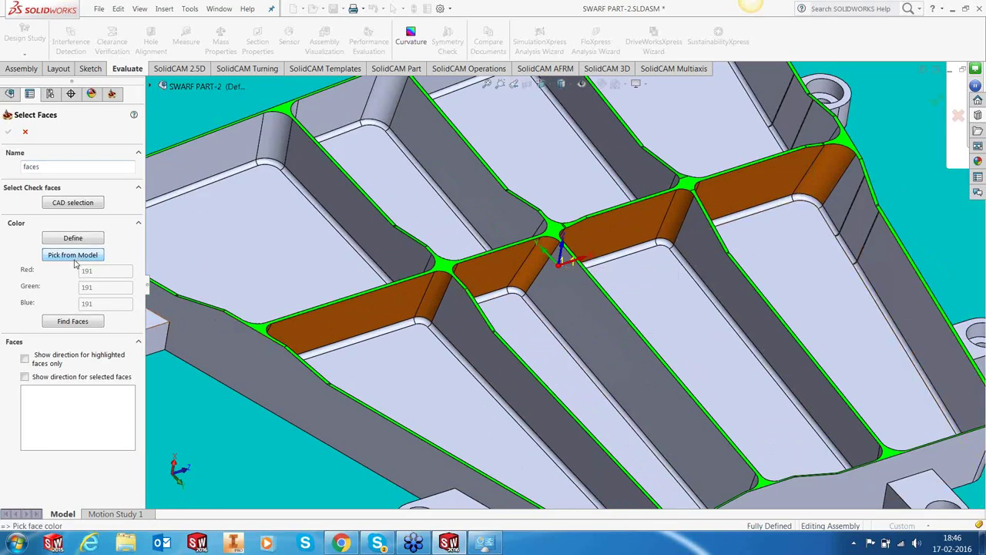
click(445, 269)
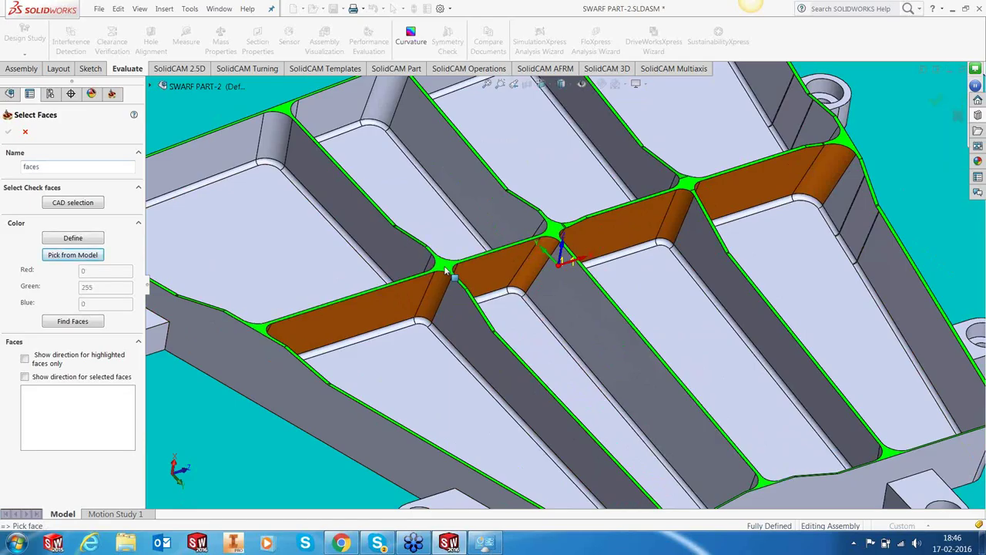
Step: Find all faces with the sampled green colour and accept them as the drive faces of the Selected Faces D12 R6 boundary
key(f)
click(72, 321)
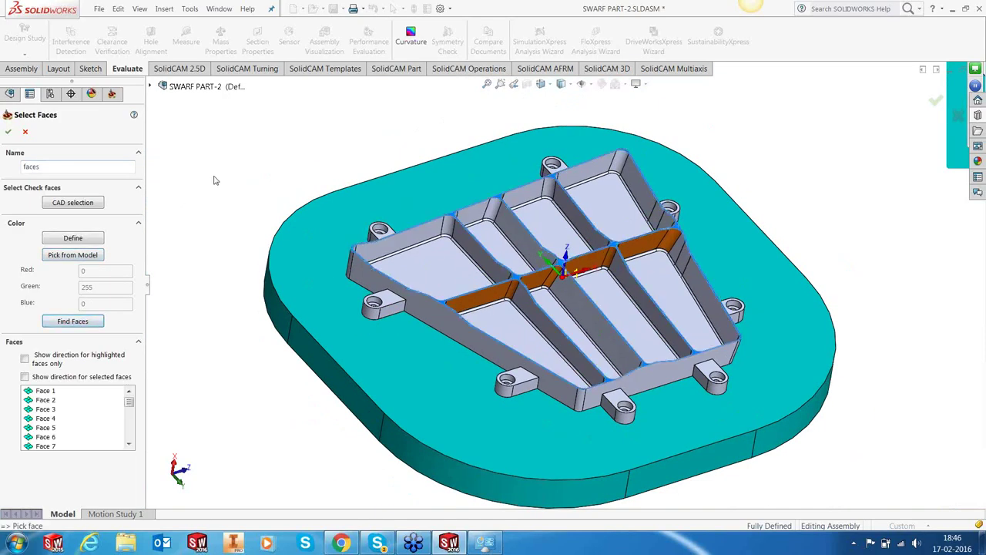
click(129, 444)
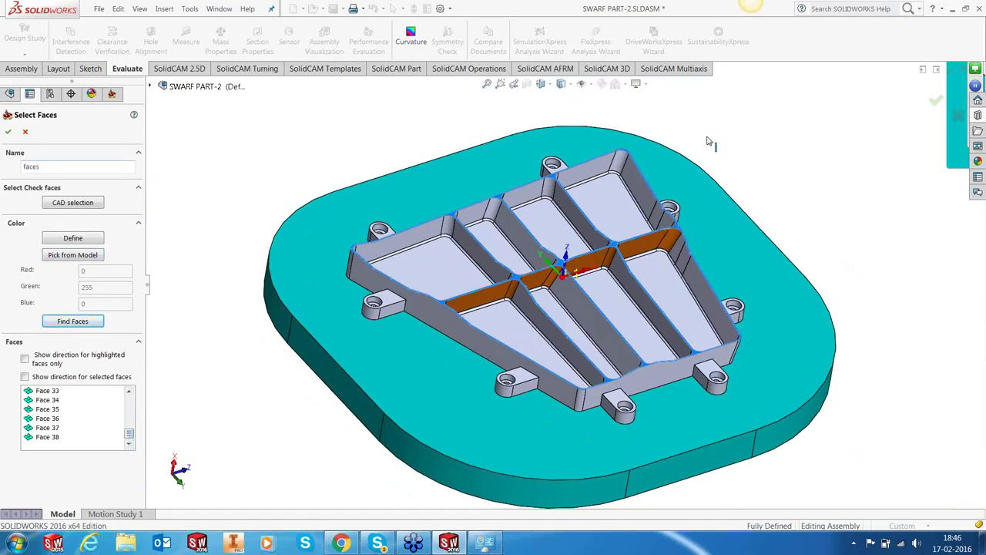
click(8, 132)
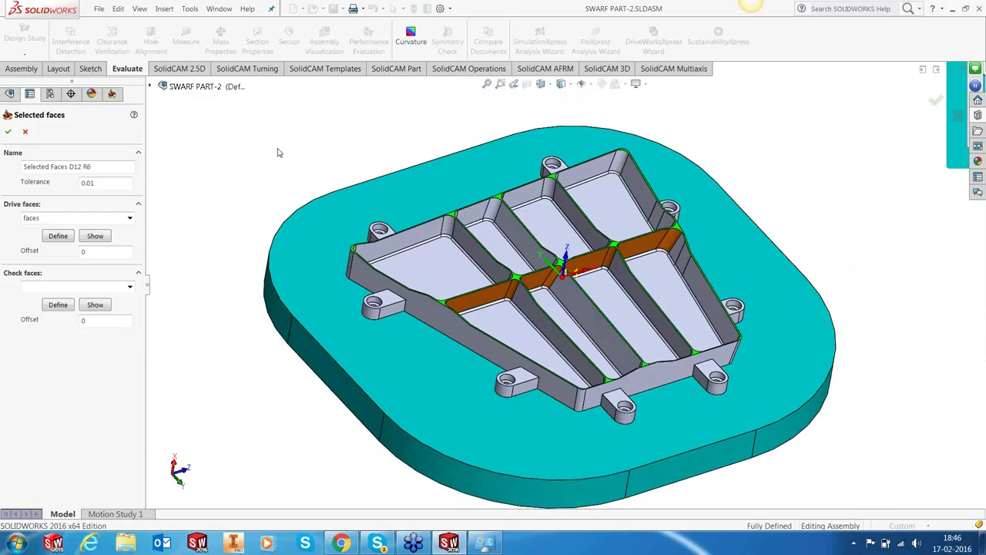
click(6, 133)
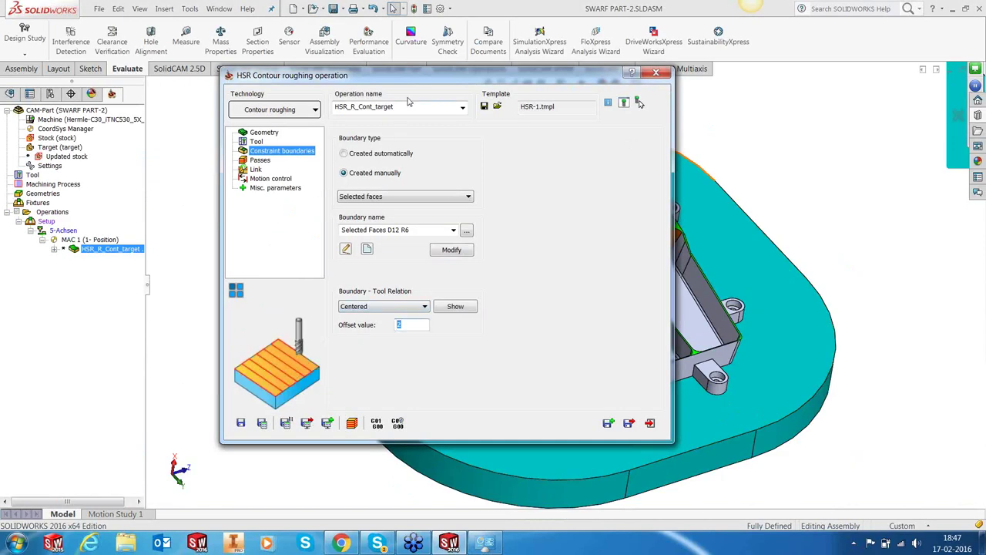
Step: Set the lower Z limit of the roughing passes by picking a point on the frame's green rim at its front corner
drag(405, 82, 348, 82)
drag(348, 77, 217, 74)
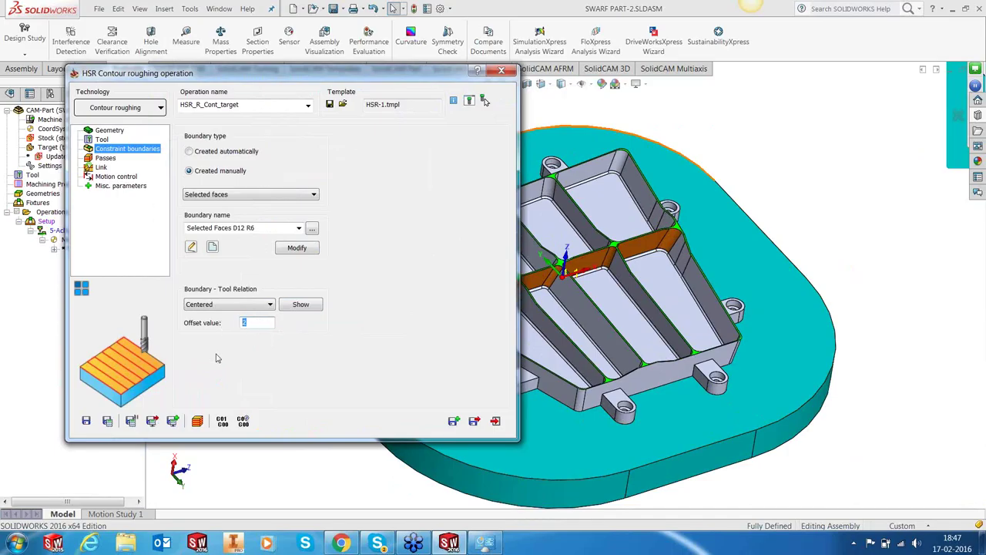
click(106, 158)
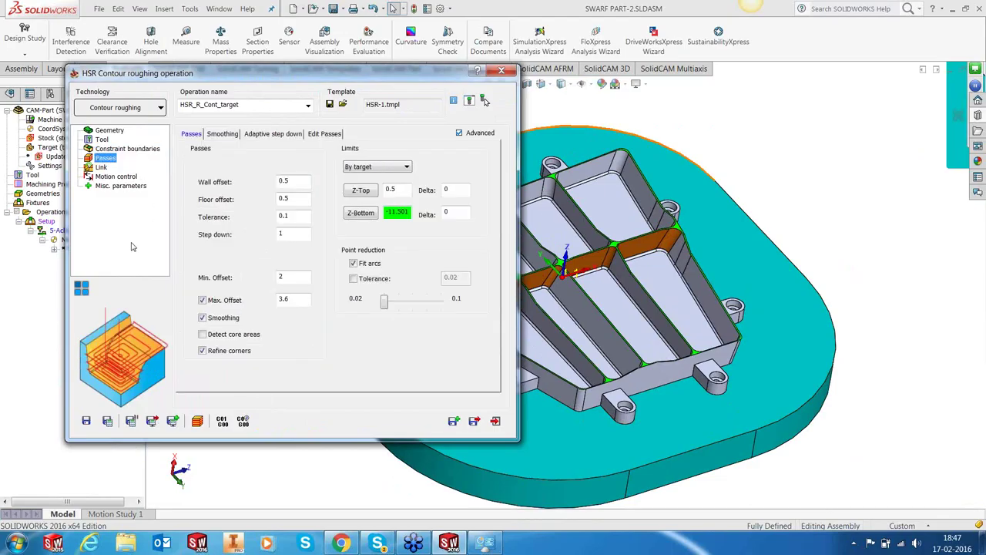
click(295, 199)
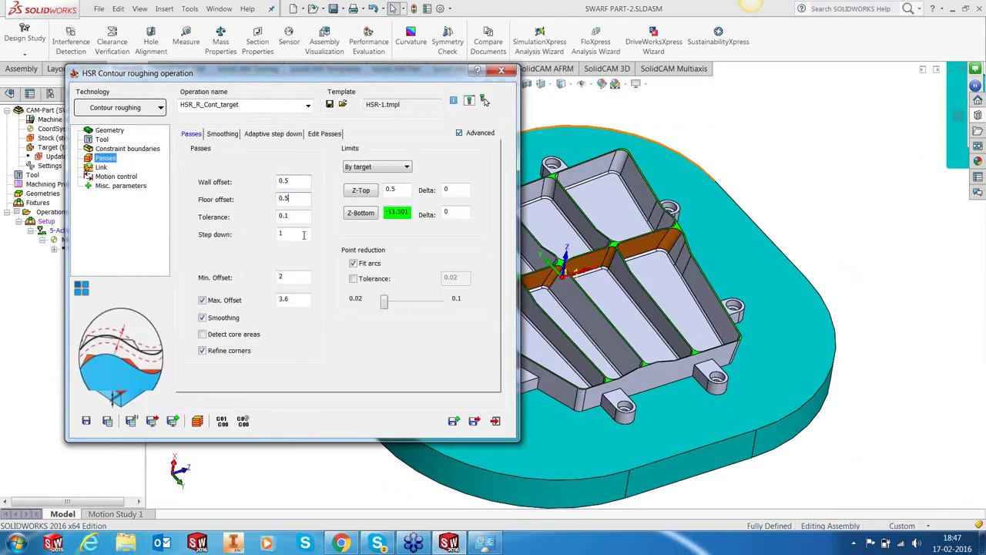
key(Tab)
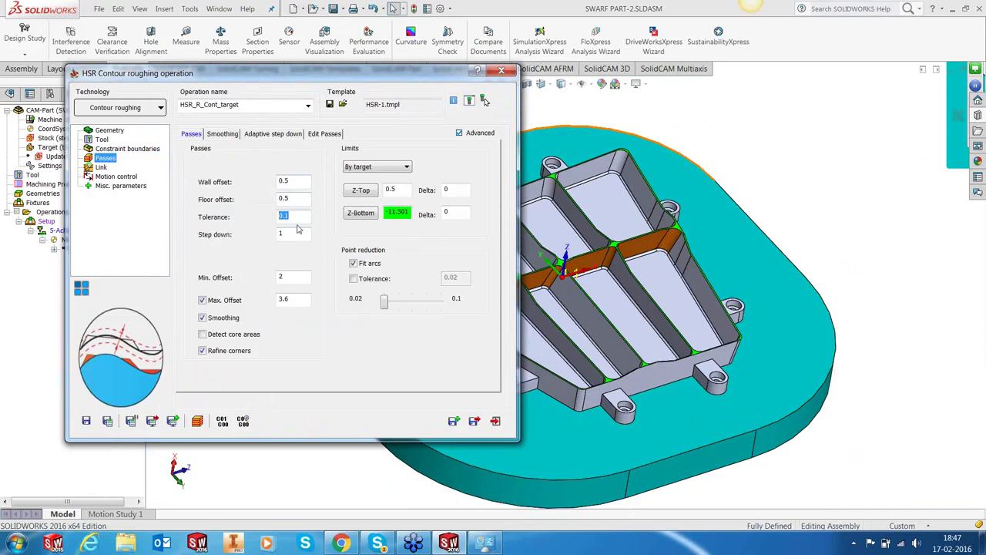
click(358, 214)
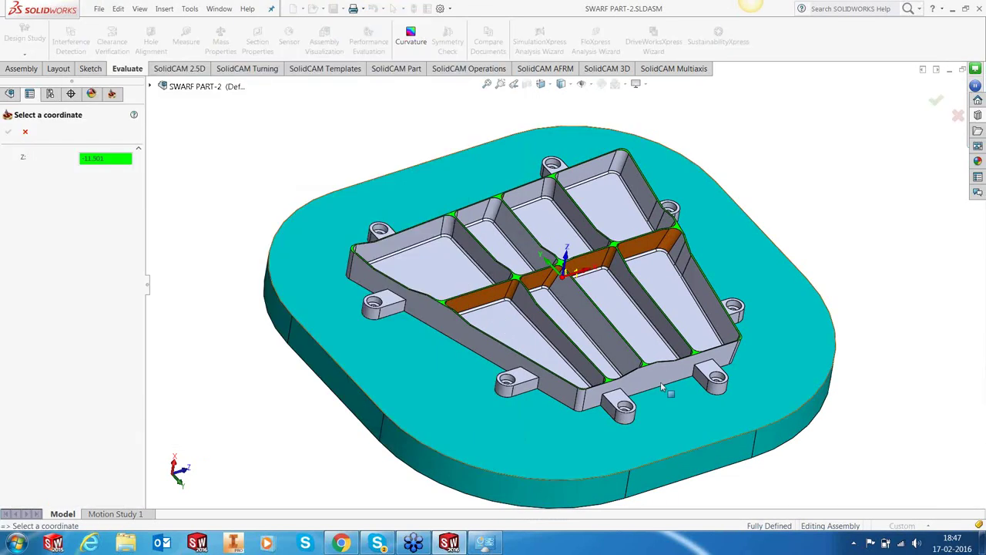
scroll(476, 377, down, 5)
scroll(407, 359, down, 5)
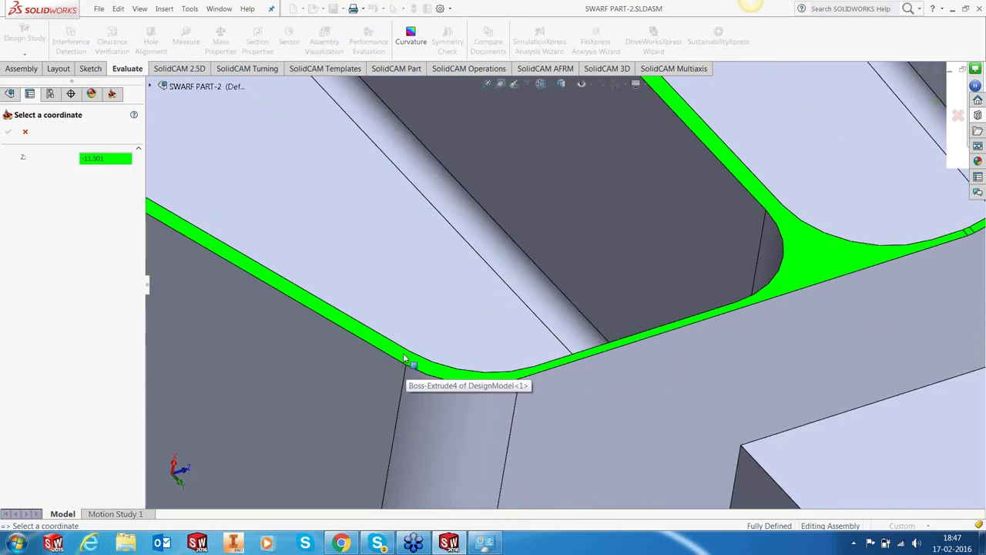
click(403, 353)
scroll(449, 385, up, 2)
key(f)
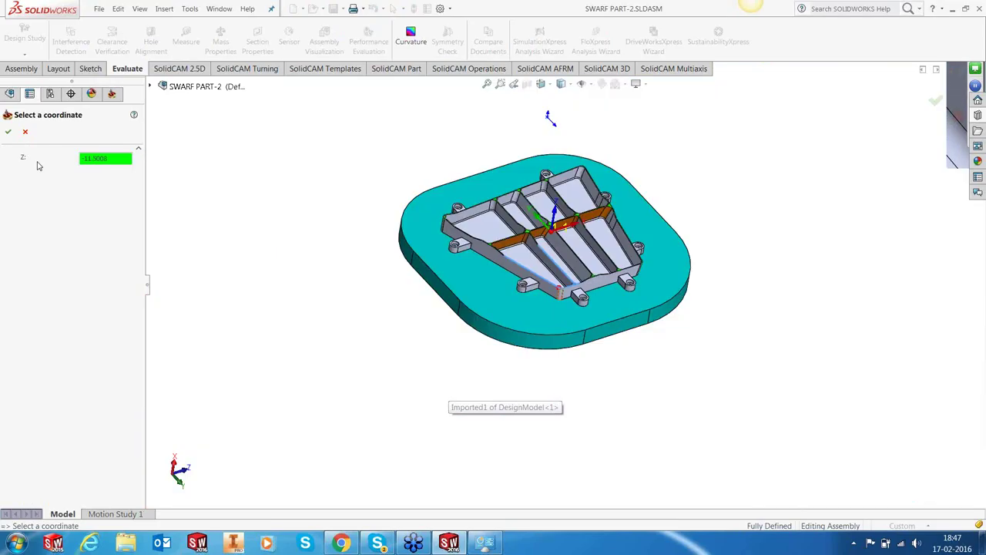
click(8, 131)
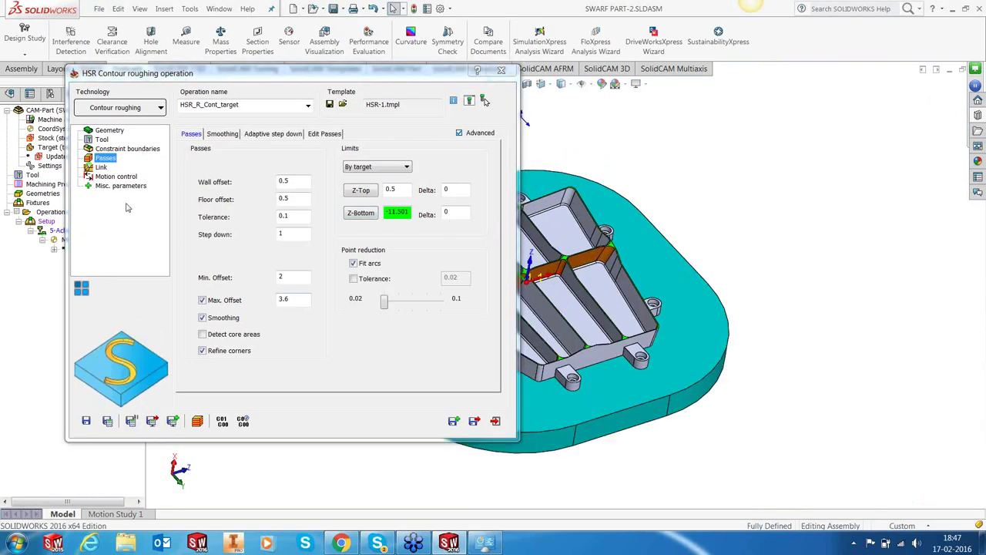
Step: Check the smoothing, adaptive step down, link and motion control settings, and save and close the contour roughing operation
click(223, 134)
click(269, 135)
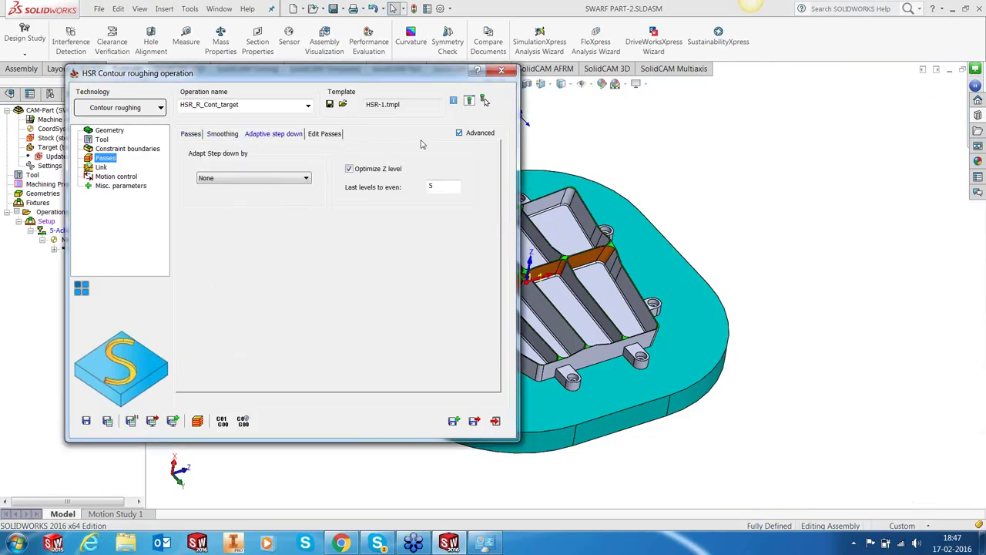
click(100, 168)
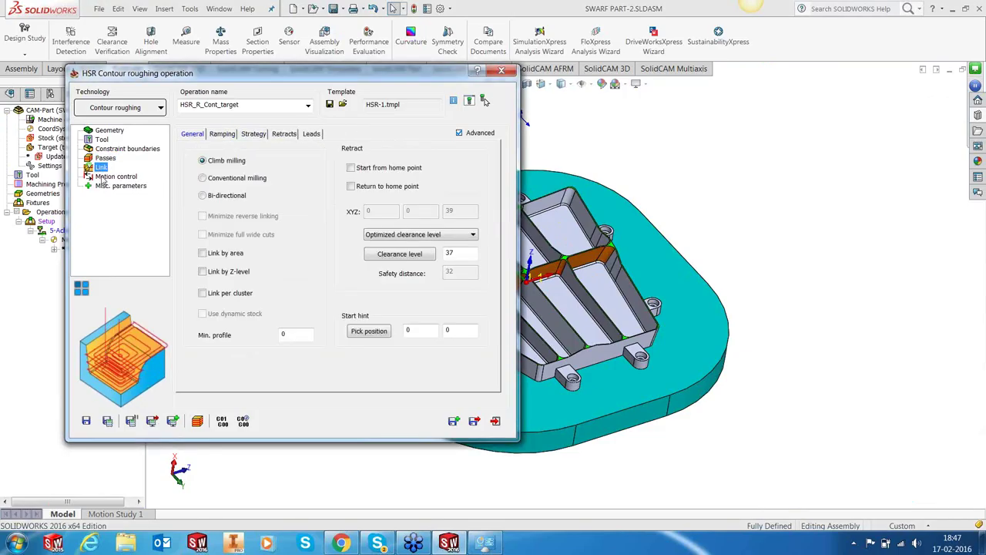
click(108, 177)
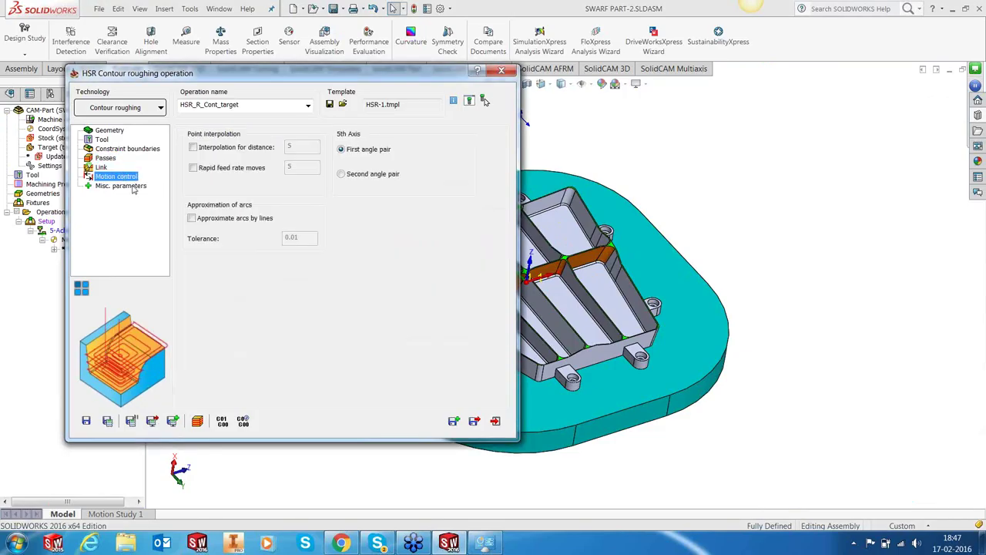
click(87, 422)
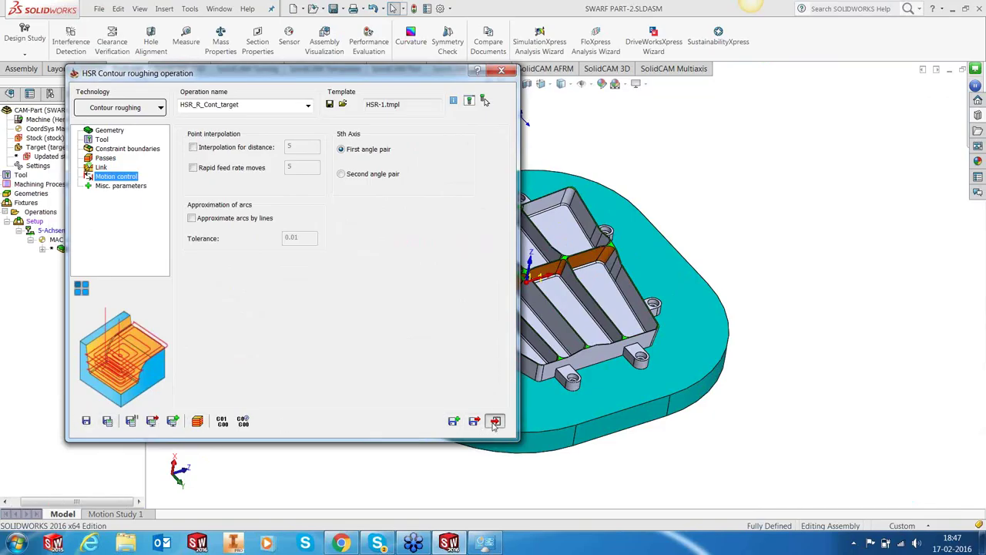
click(495, 422)
Step: Calculate the toolpath of the HSR_R_Cont_target operation and inspect it on the frame's ribs
right_click(91, 249)
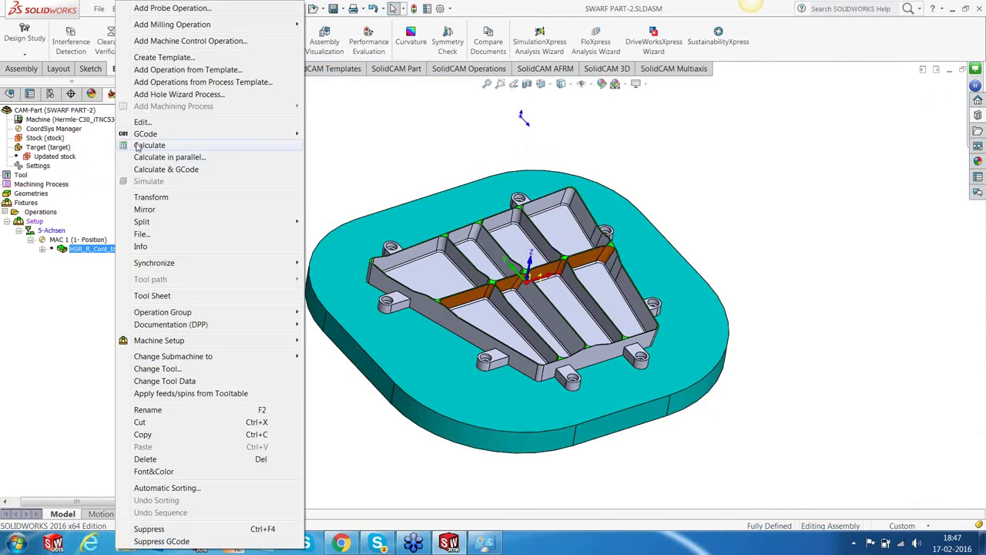
click(138, 147)
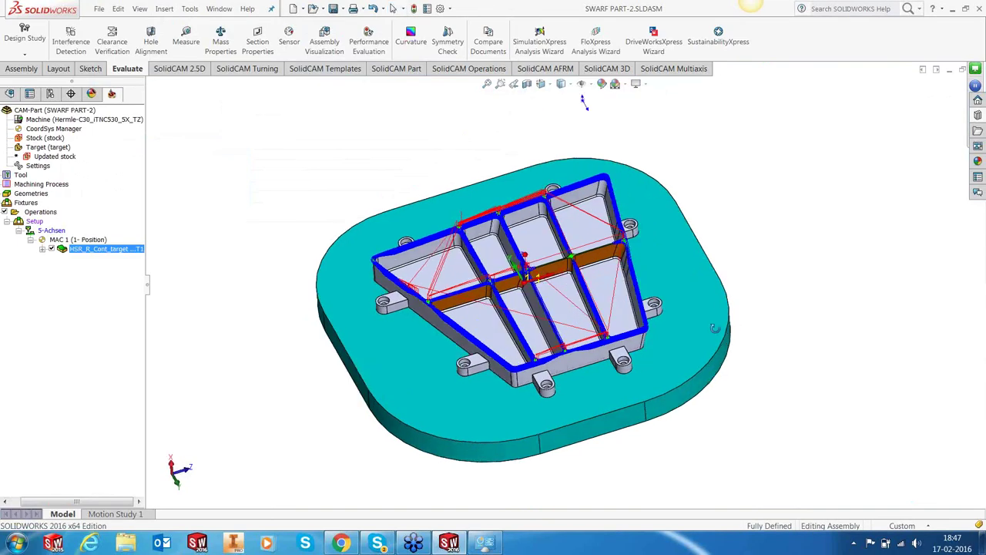
scroll(532, 255, down, 2)
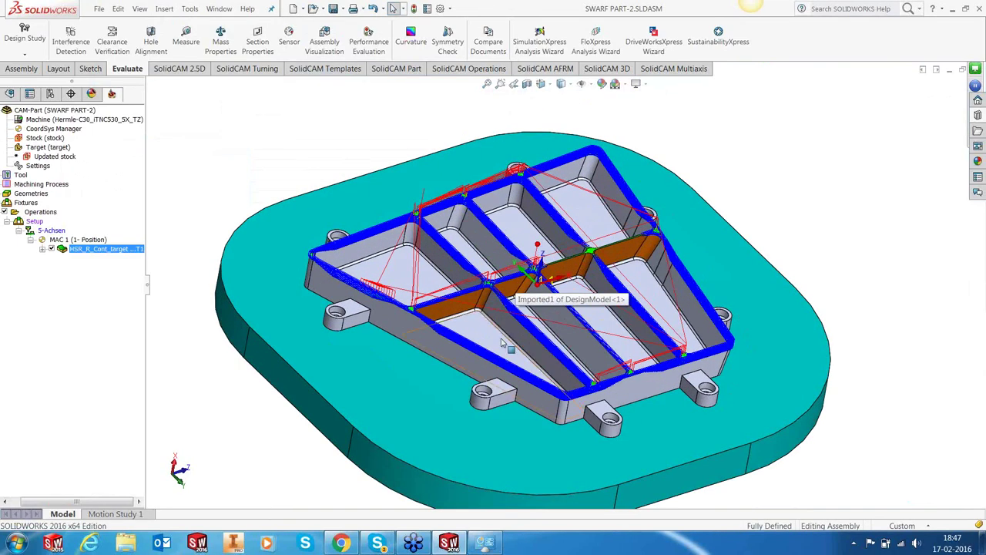
Step: Simulate the contour roughing operation on the stock in SolidVerify
right_click(104, 249)
click(118, 181)
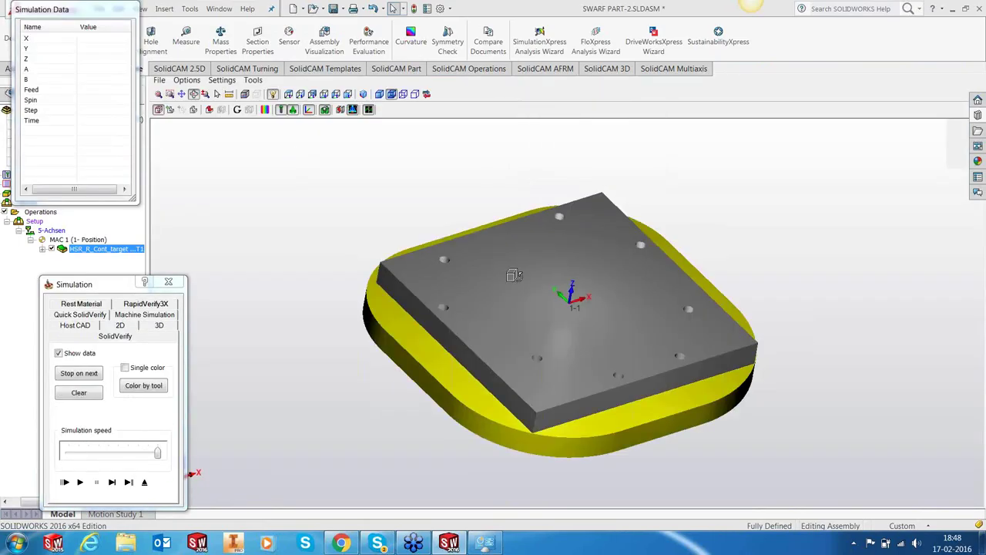
scroll(552, 323, up, 2)
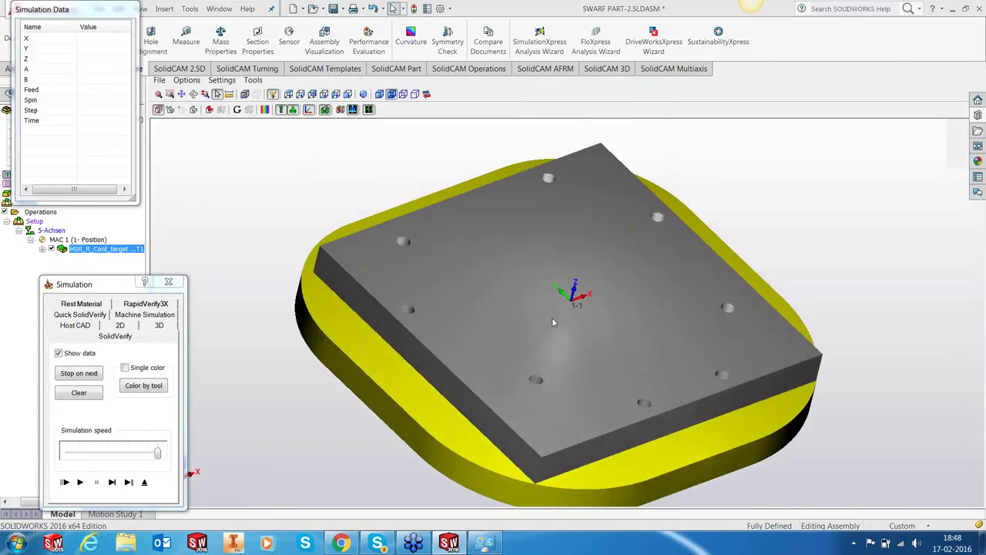
middle_drag(551, 316, 551, 307)
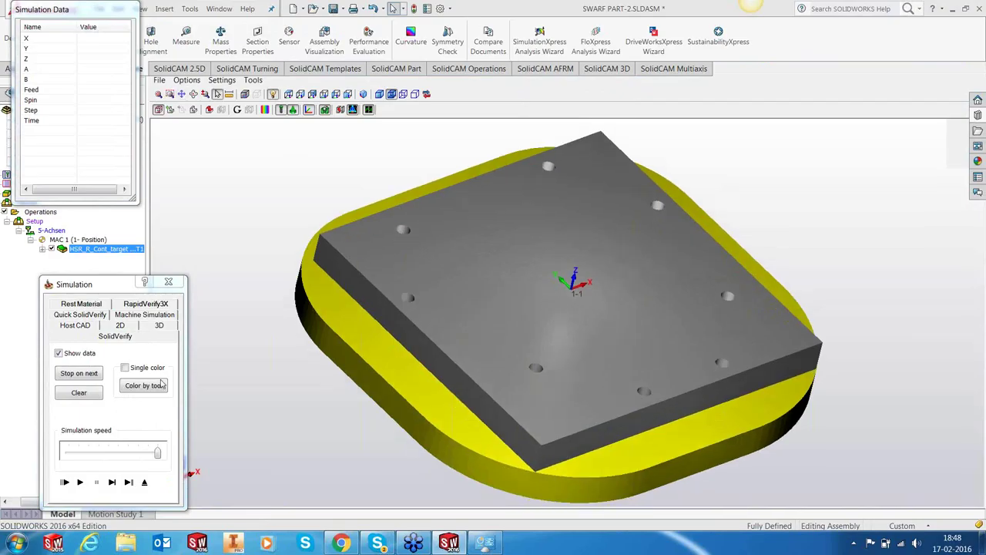
click(79, 482)
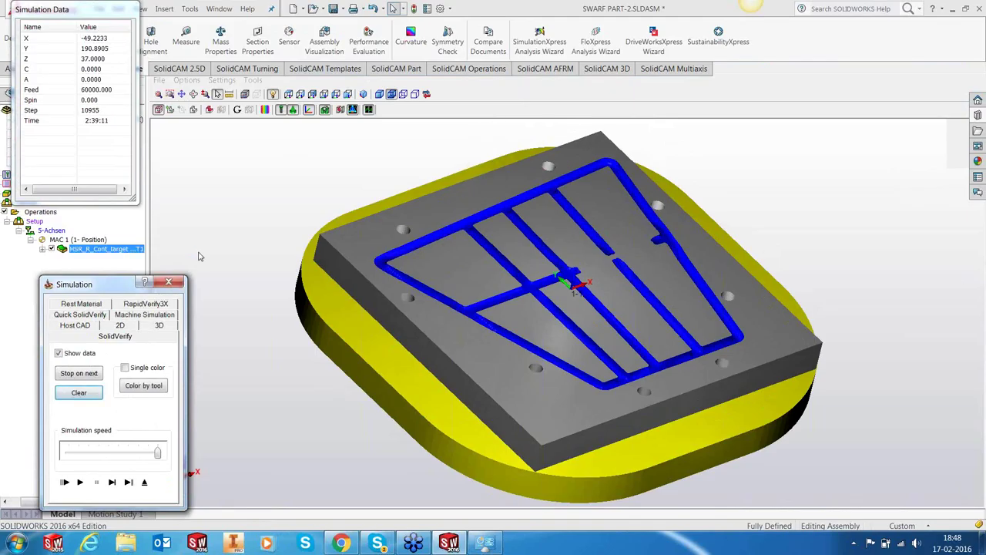
Step: Close the simulation and add an HSM 3D constant step over operation from the HSM-1 template
mouse_move(430, 269)
middle_down()
mouse_move(462, 246)
mouse_move(493, 254)
mouse_move(447, 278)
middle_up()
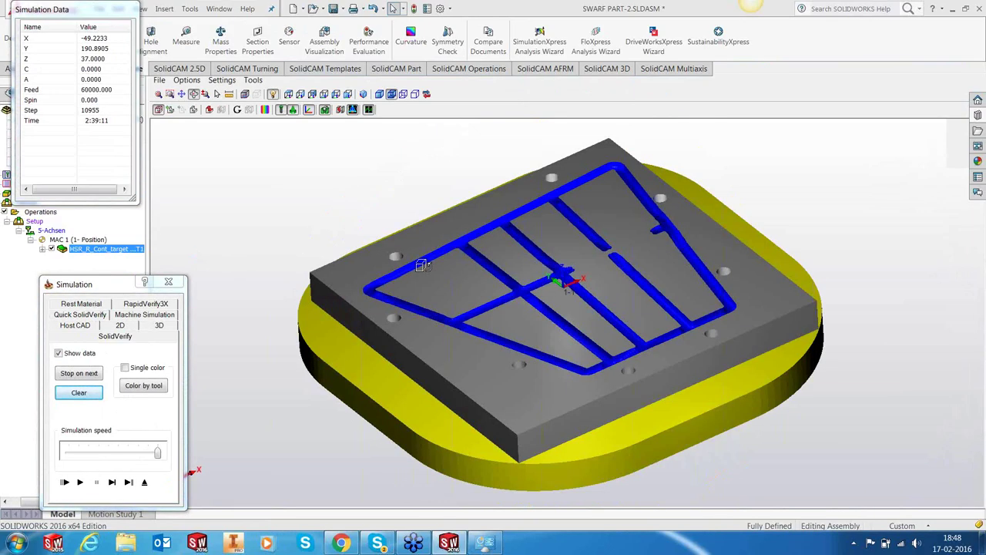
click(144, 483)
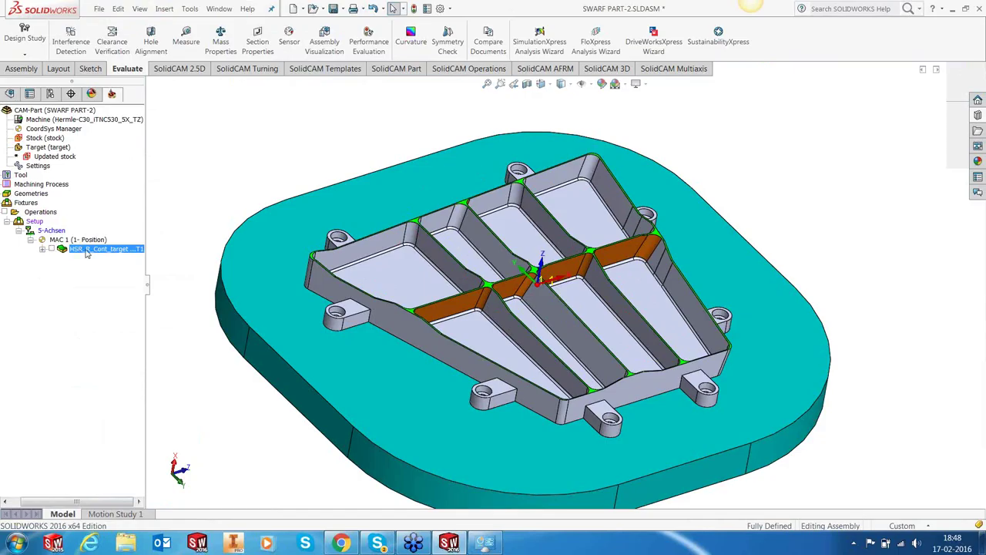
right_click(88, 253)
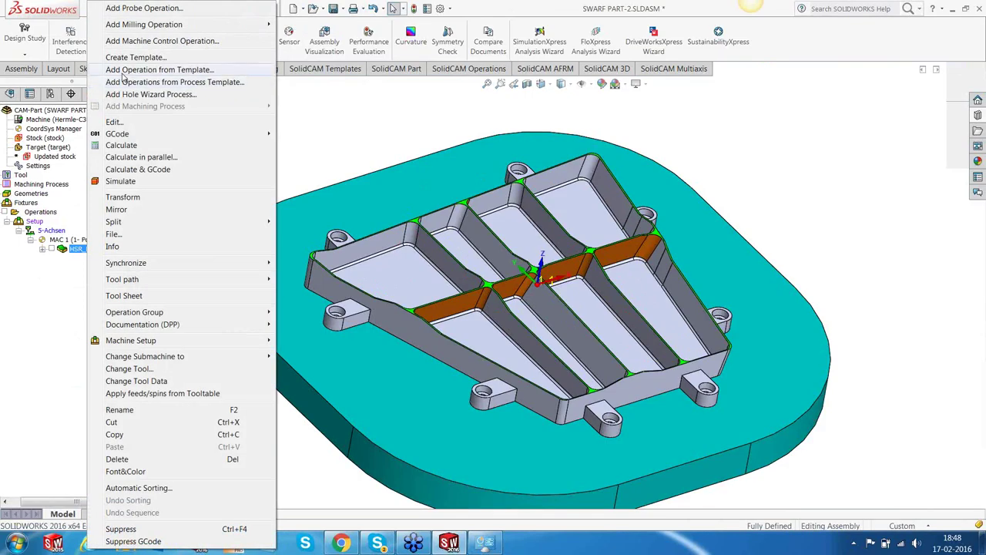
click(122, 73)
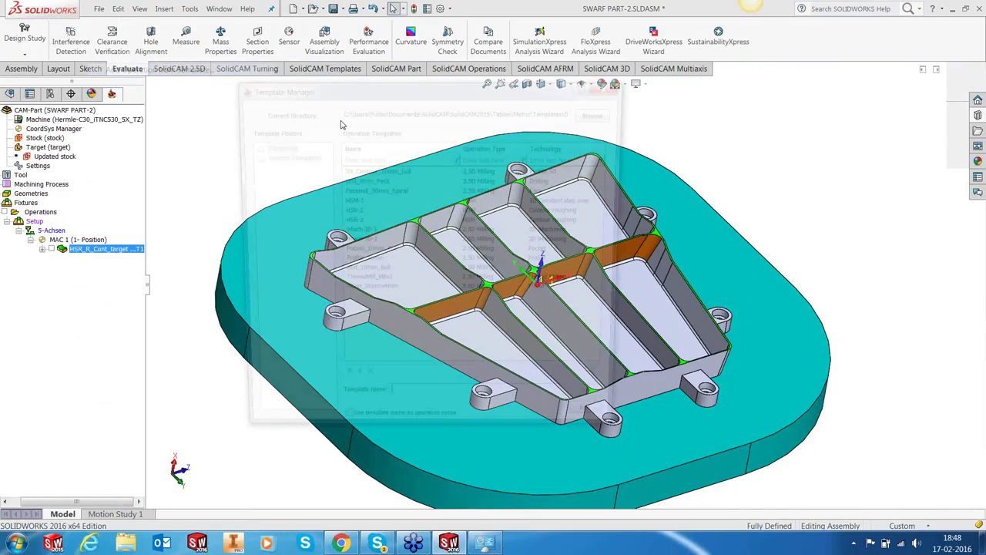
click(602, 412)
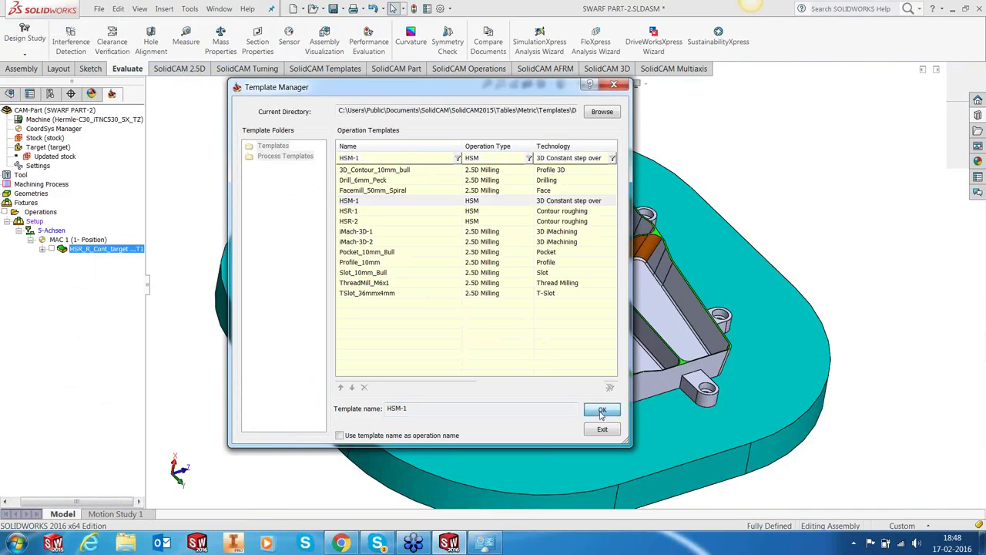
click(378, 301)
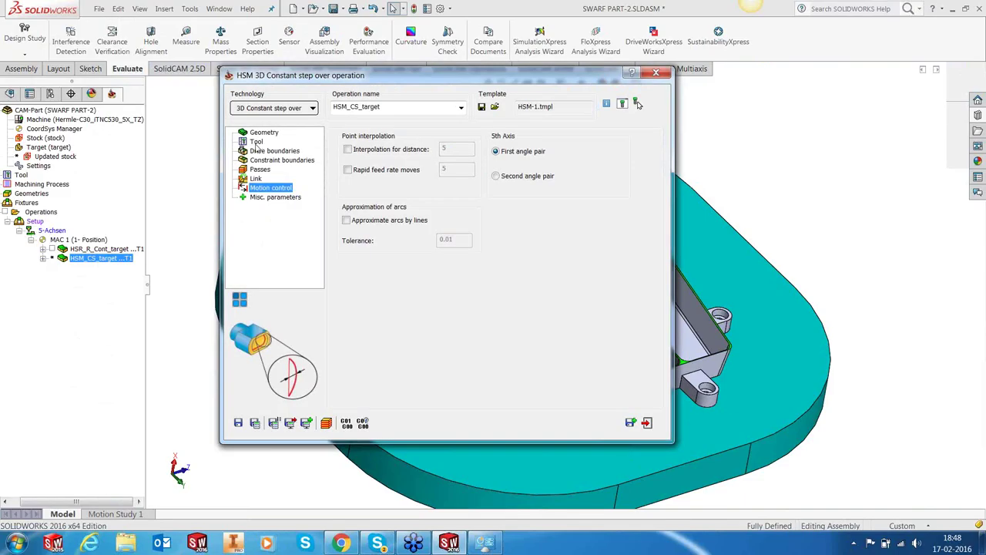
Step: Assign the Selected Faces D12 R6 boundary as drive boundary and choose an existing constraint boundary for the constant step over operation
click(262, 152)
click(454, 231)
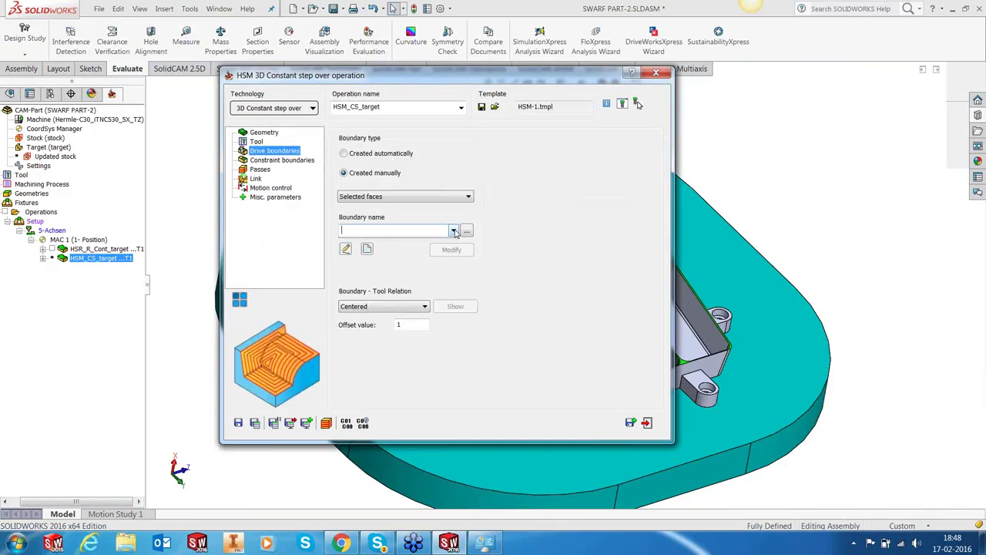
click(425, 242)
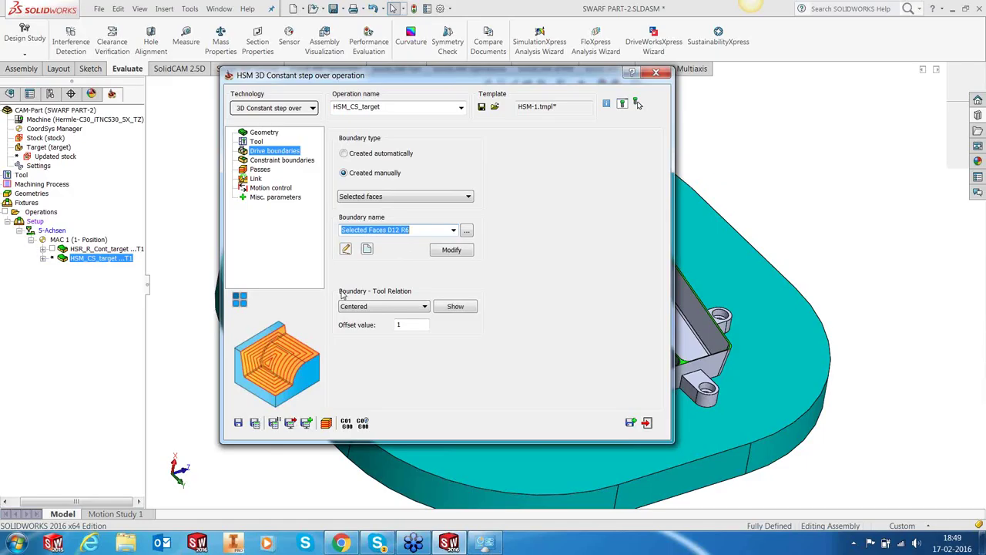
click(295, 161)
click(454, 231)
click(425, 242)
Step: Set the horizontal and vertical step over of the passes to 0.5 and close the constant step over operation
click(262, 170)
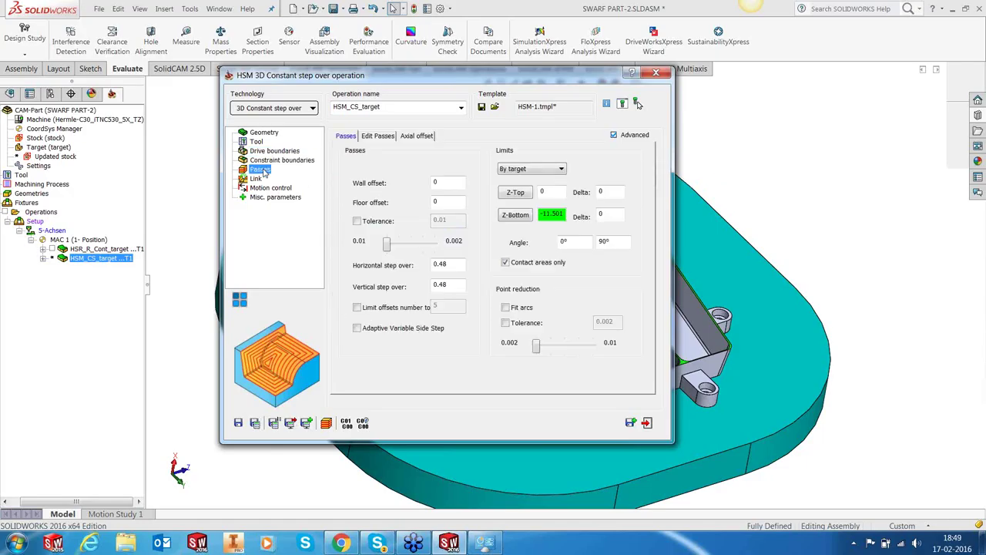
text(0)
drag(450, 265, 433, 285)
text(.50.5)
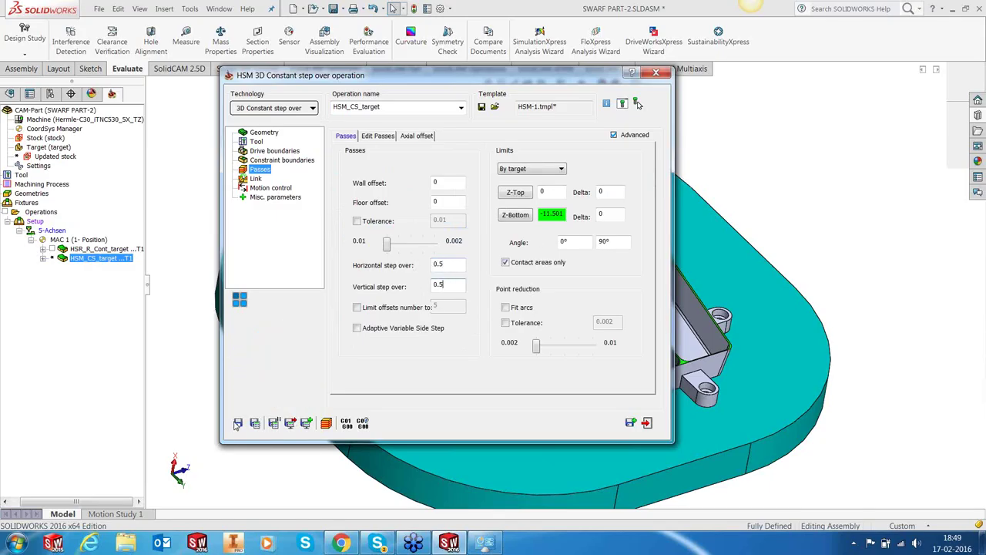
click(648, 423)
Step: Calculate the HSM_CS_target operation, inspect its toolpath along the rib tops and hide it
right_click(111, 260)
click(246, 152)
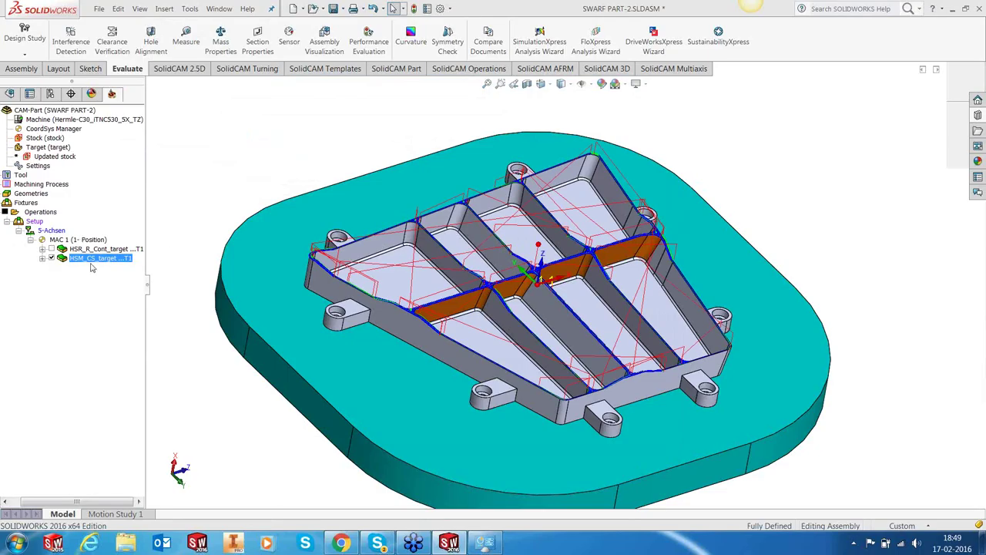
mouse_move(339, 296)
middle_down()
mouse_move(343, 251)
mouse_move(336, 289)
middle_up()
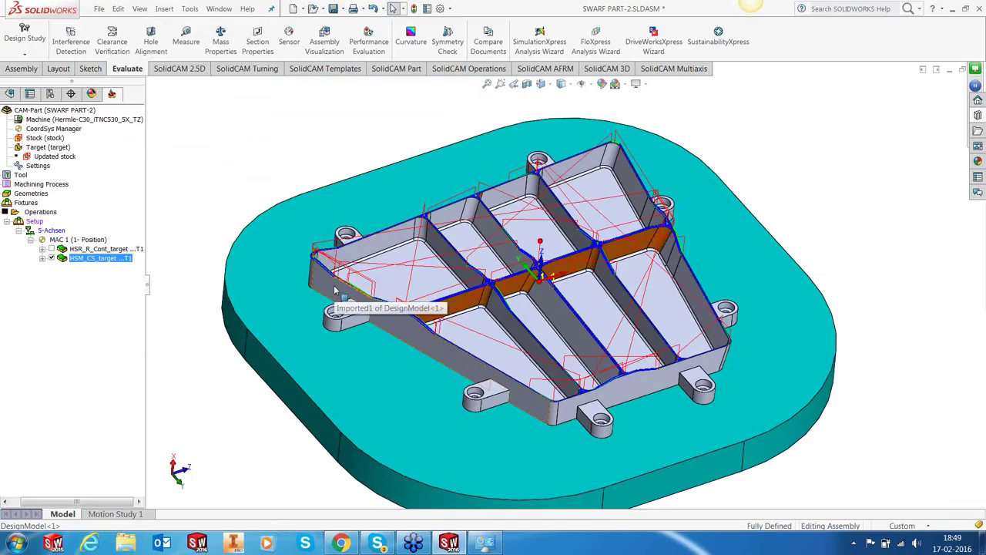
middle_drag(625, 258, 622, 270)
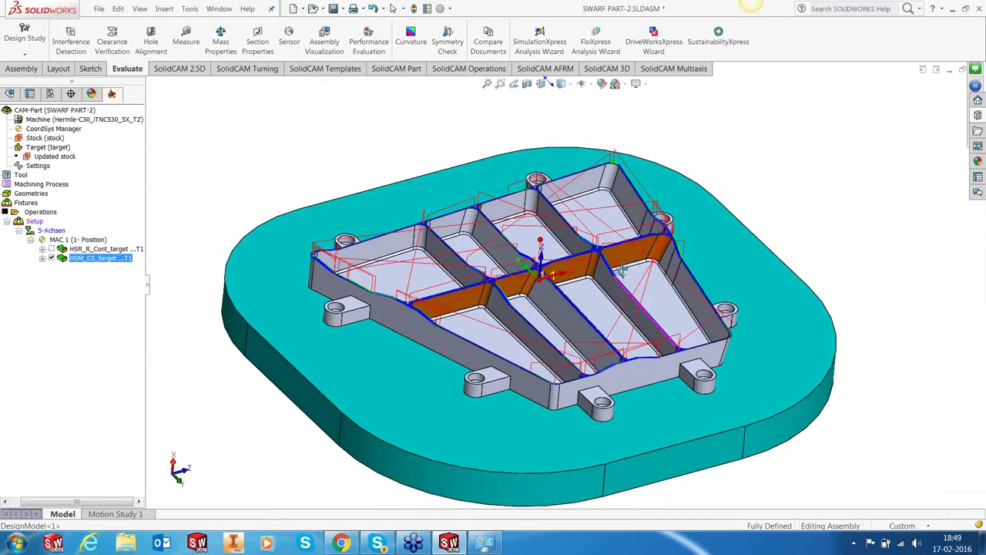
click(51, 259)
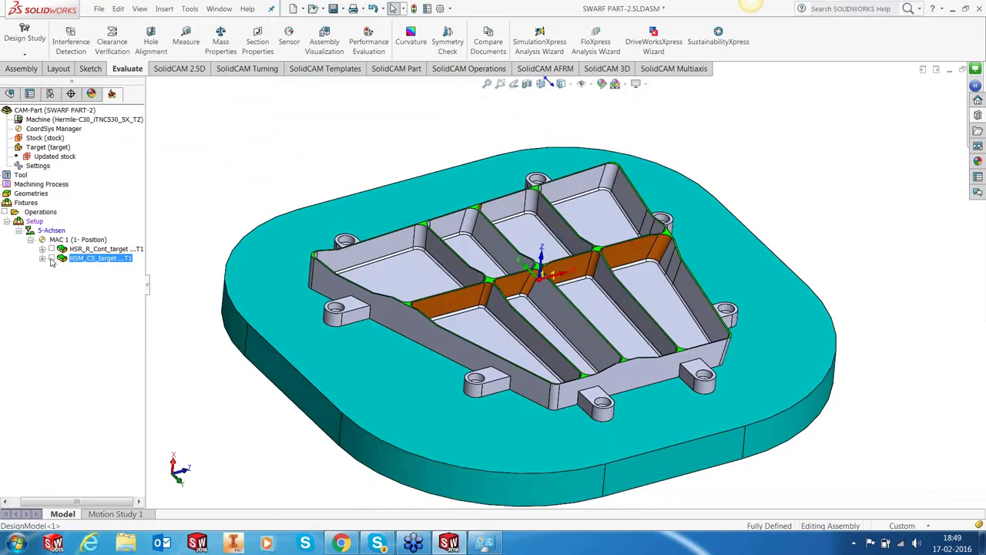
Step: Insert a split named iMachining Roughing after the HSM_CS_target operation
right_click(118, 265)
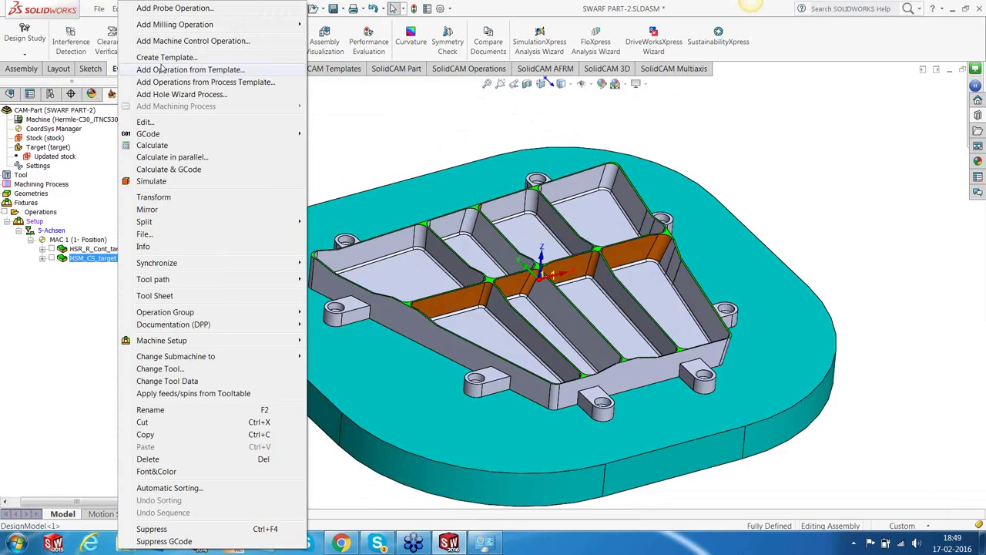
mouse_move(182, 223)
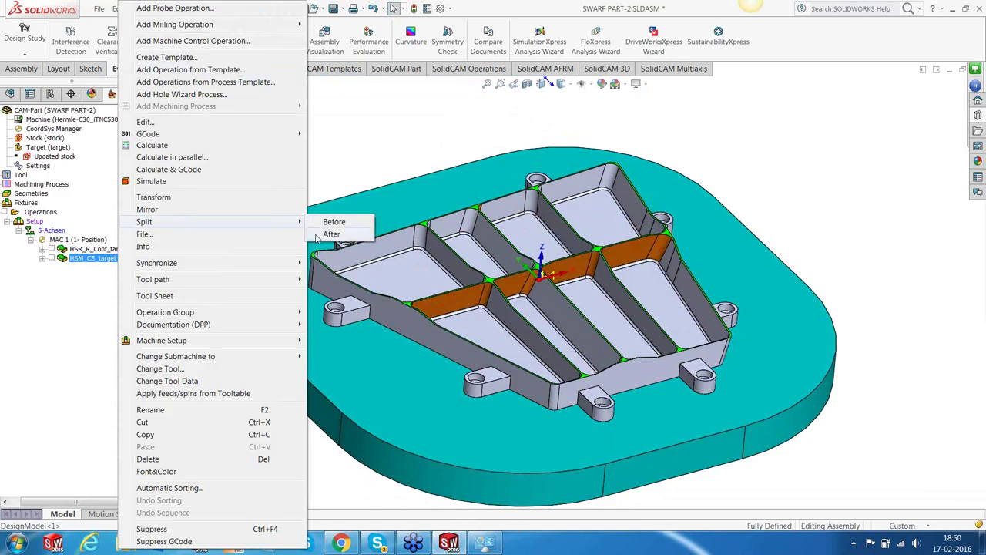
click(318, 235)
text(1)
text(iMachin)
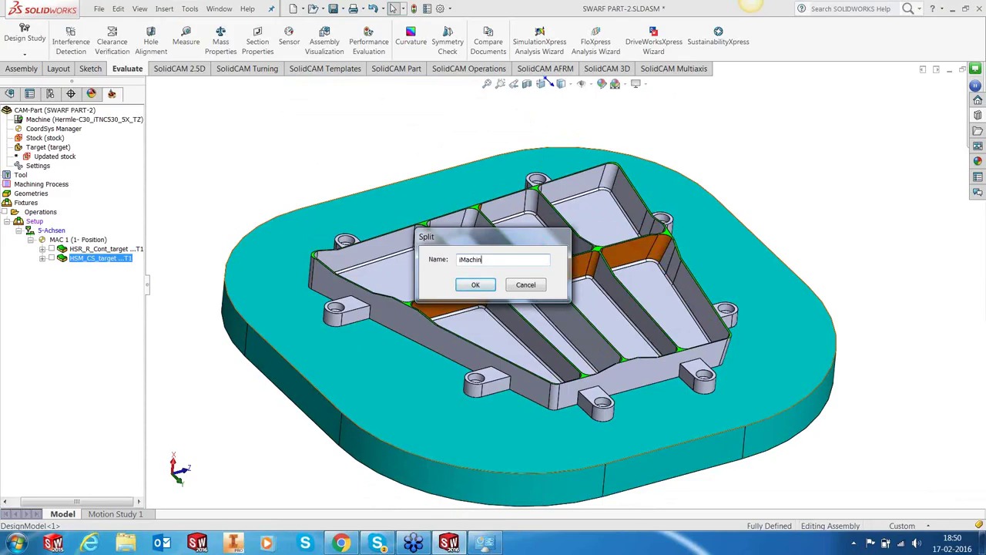
text(eng Roughing)
click(476, 284)
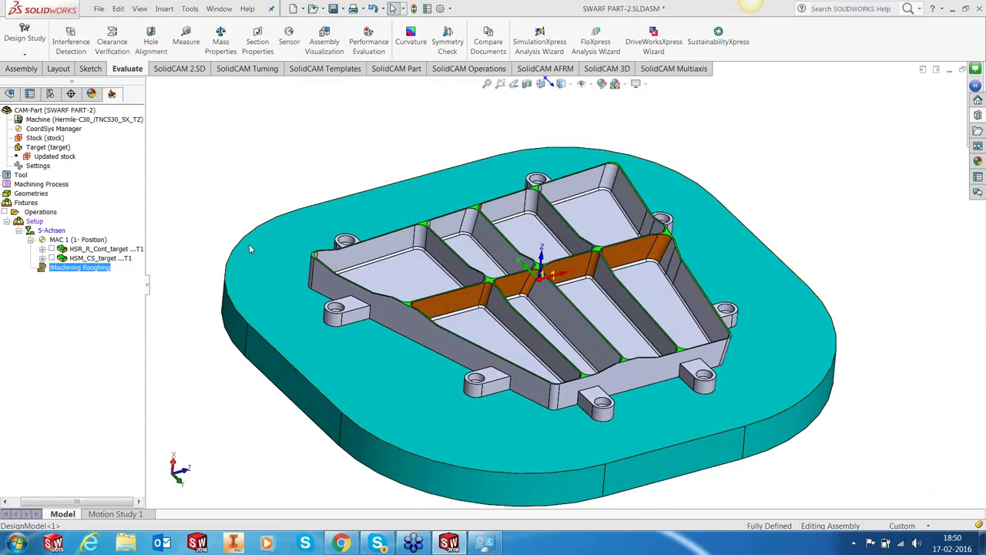
Step: Add a 3D iMachining operation from the iMach-3D-1 template under the iMachining Roughing split
right_click(108, 269)
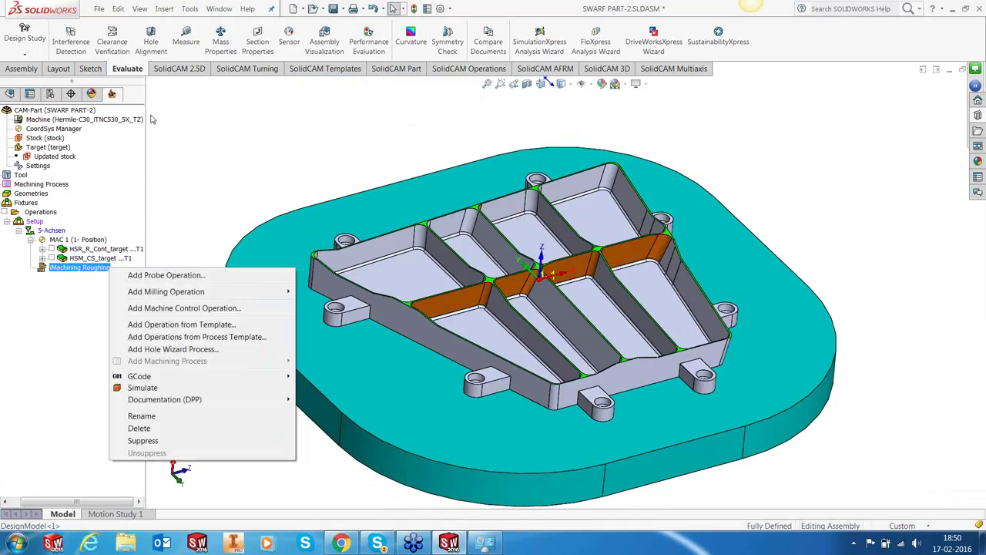
mouse_move(196, 296)
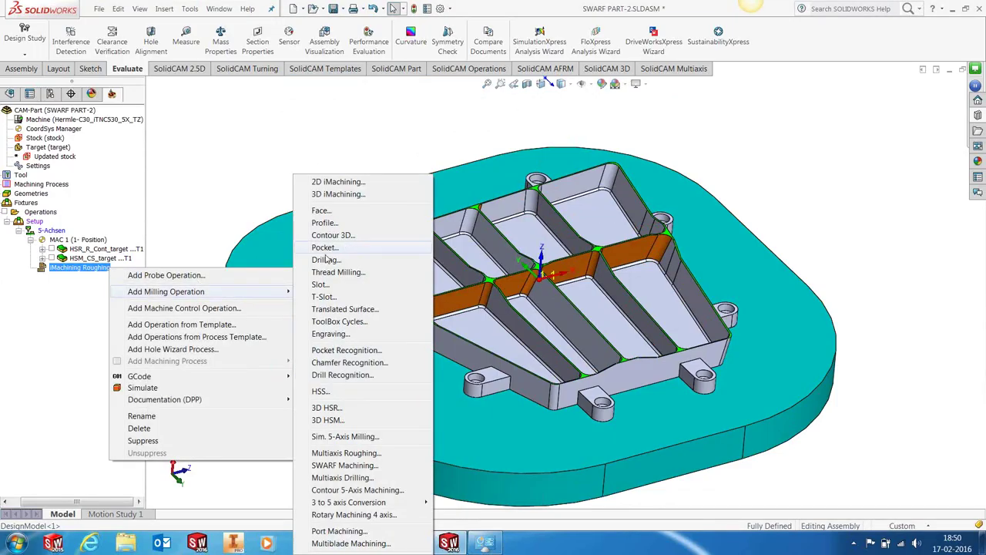
click(190, 327)
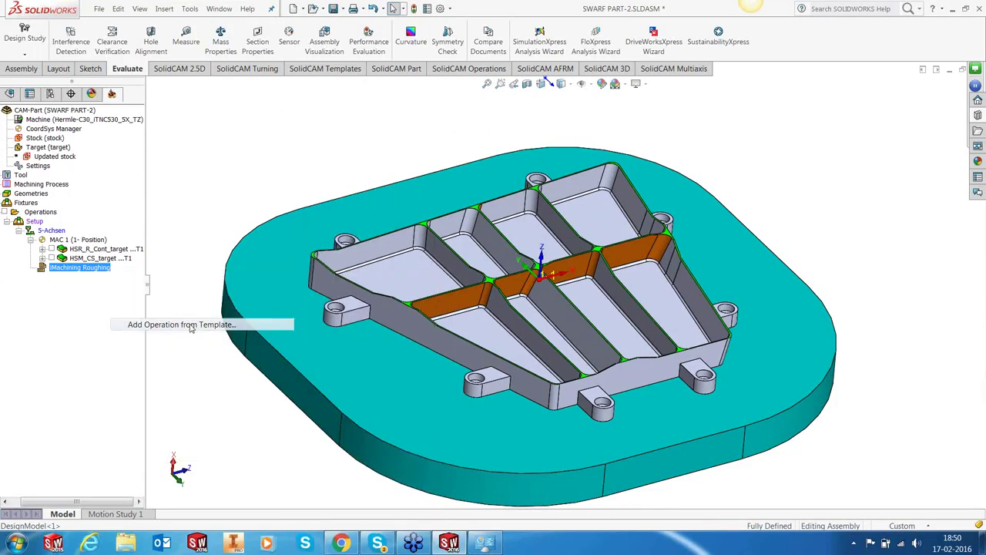
click(358, 232)
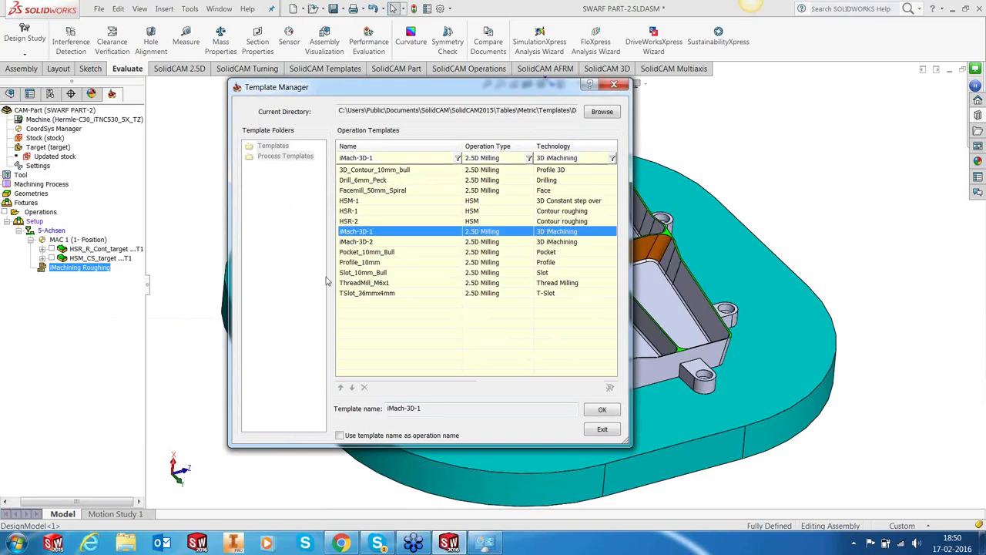
click(617, 413)
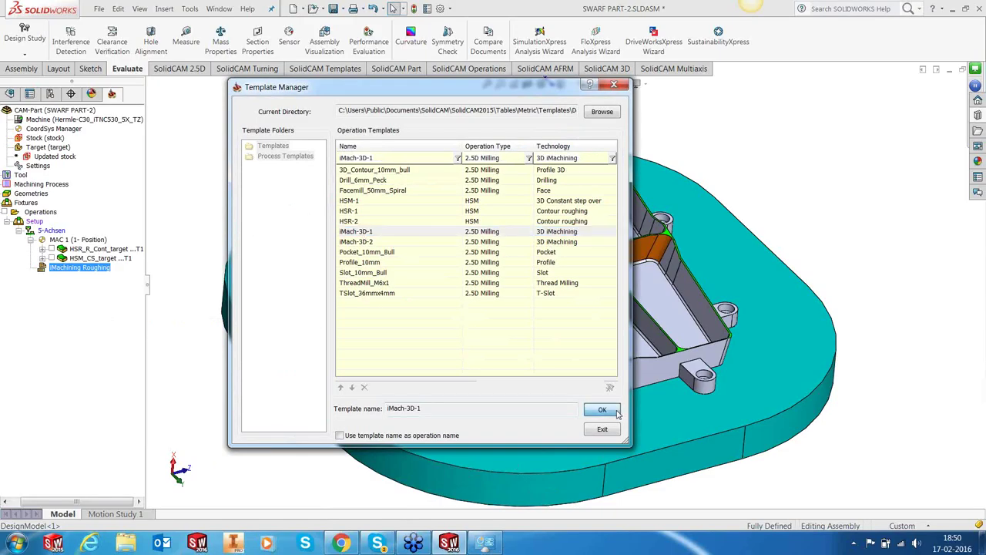
click(376, 303)
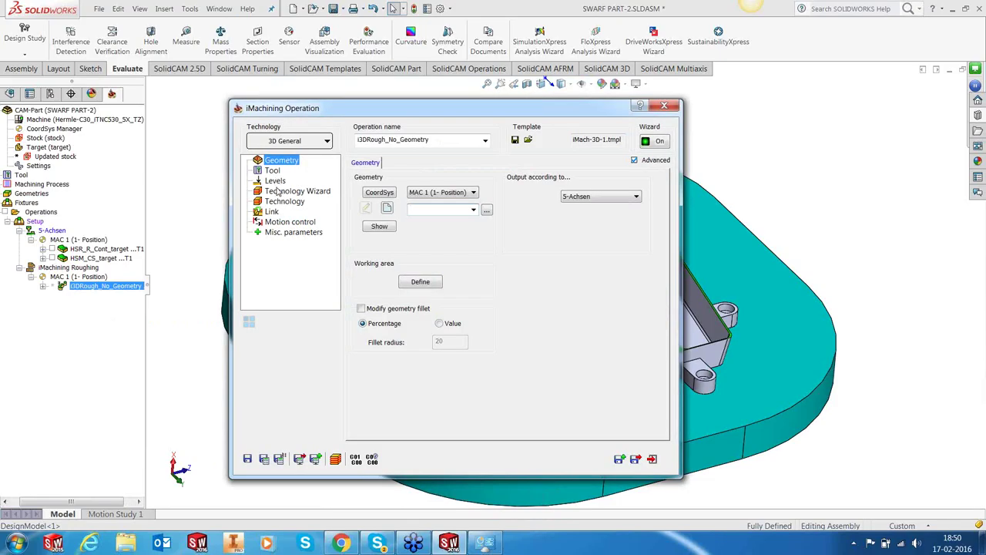
Step: Review the tool, milling levels and cutting conditions of the 3D iMachining operation, accepting its lower level
click(281, 190)
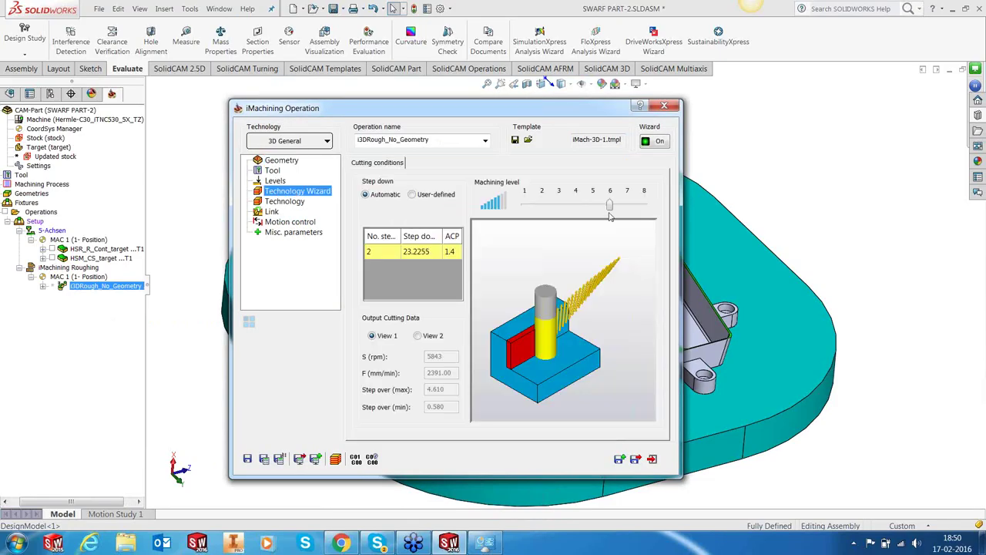
click(275, 171)
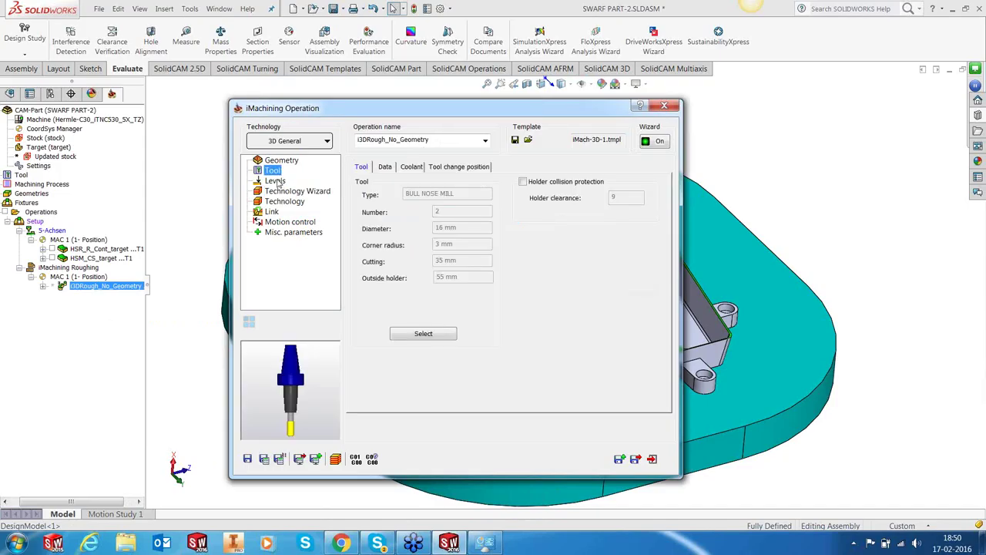
click(276, 182)
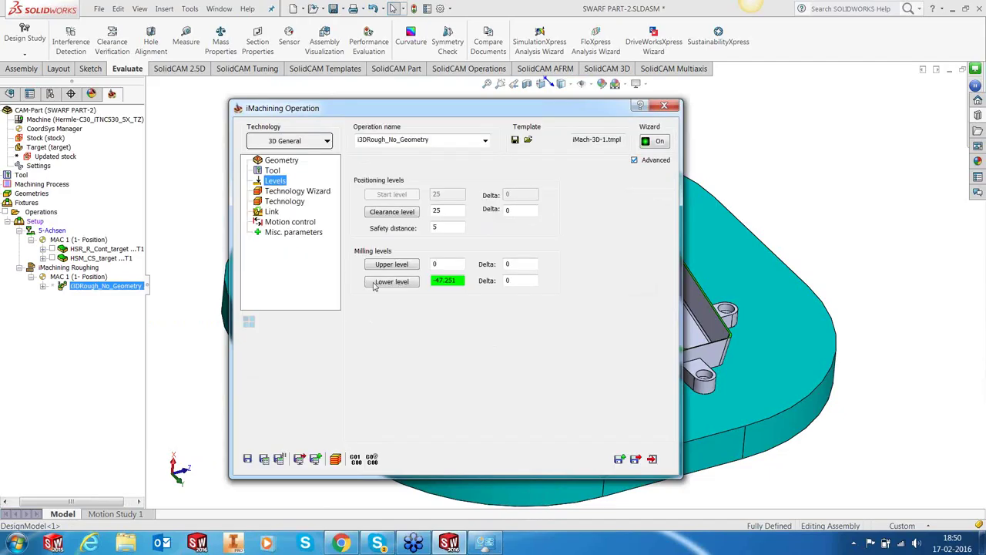
drag(410, 118, 259, 142)
click(239, 303)
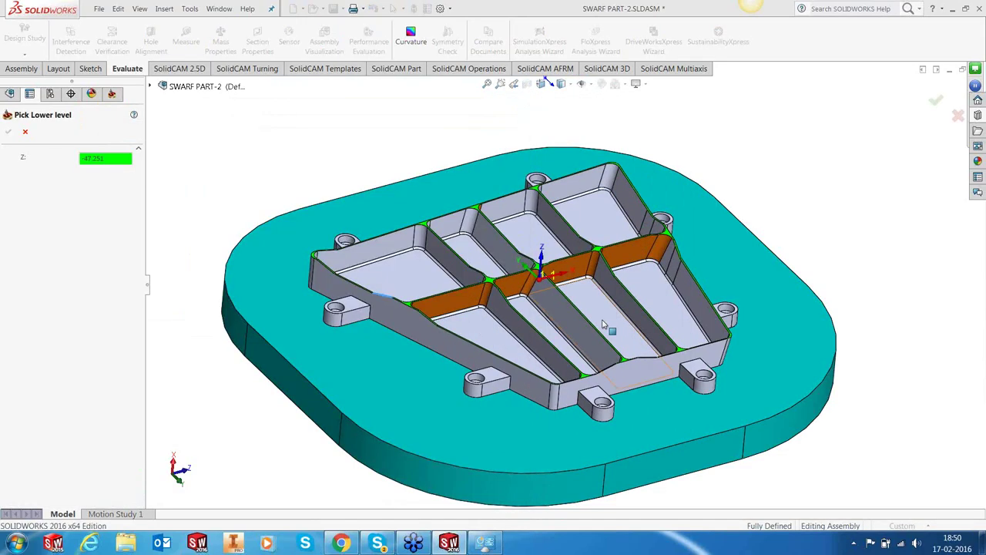
click(8, 131)
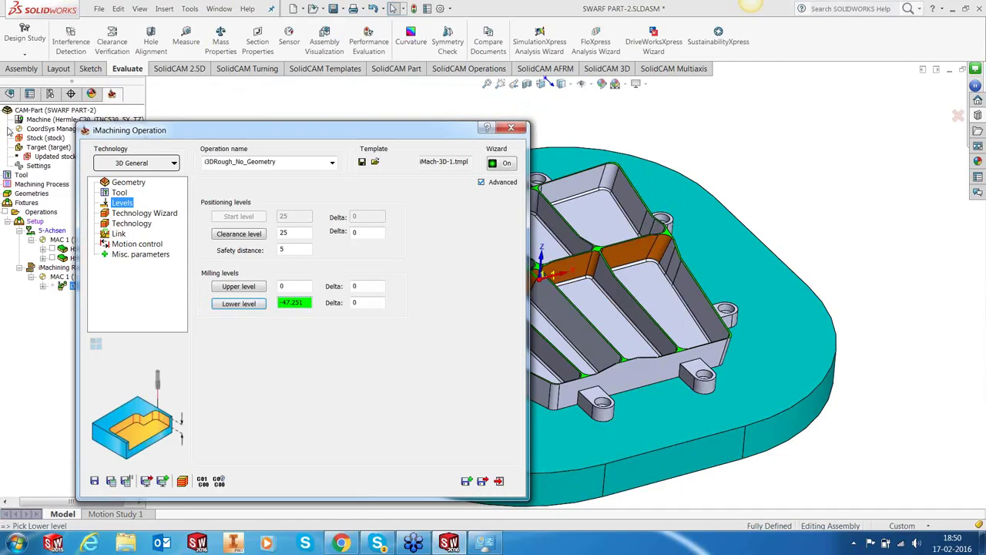
click(159, 216)
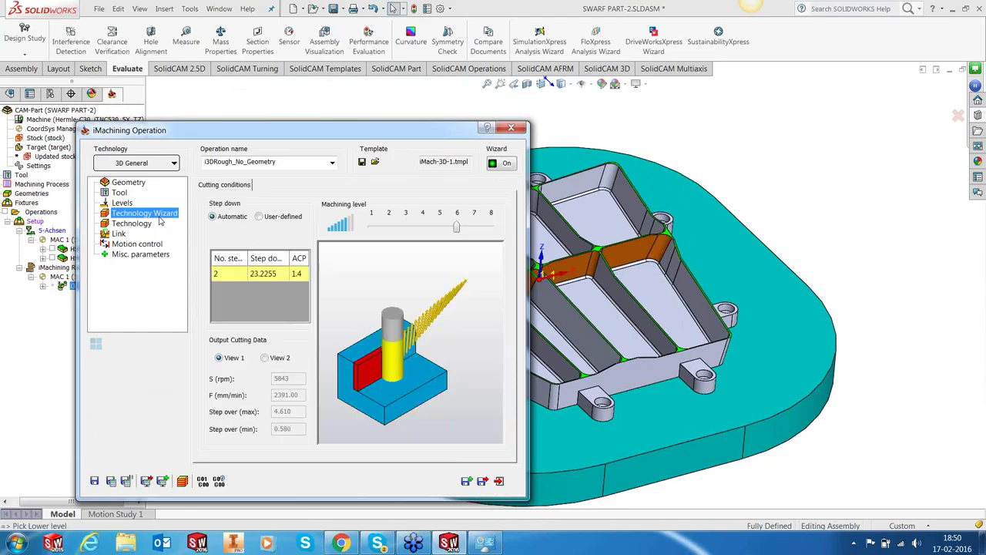
Step: Return to the iMachining operation's geometry settings and display the sketches over the frame
click(129, 183)
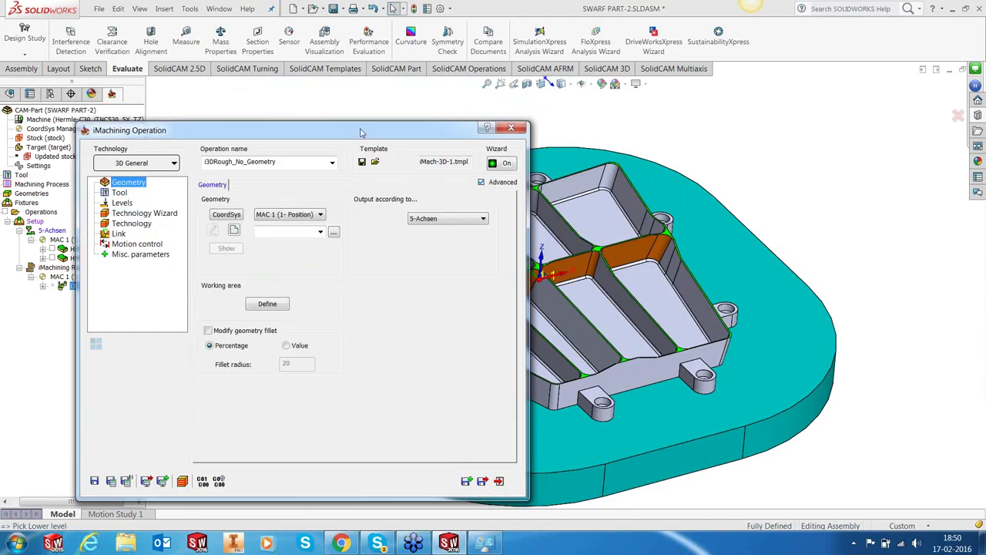
drag(351, 135, 261, 132)
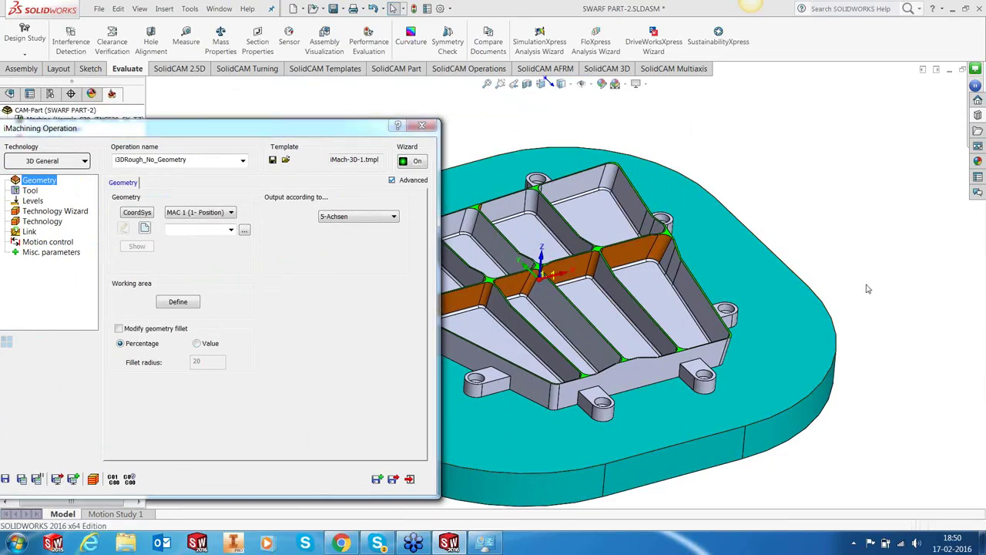
middle_drag(867, 289, 695, 301)
drag(232, 128, 244, 108)
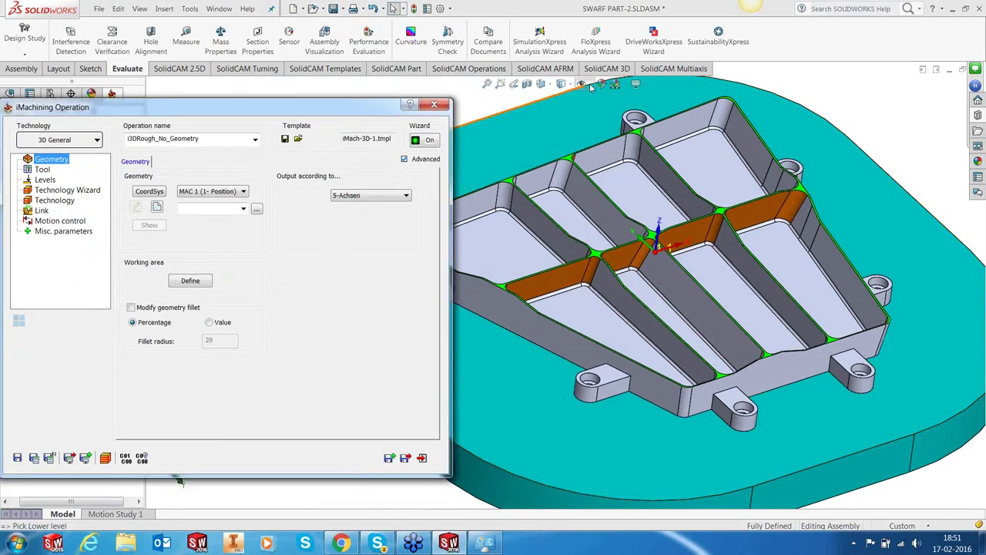
click(600, 84)
click(596, 188)
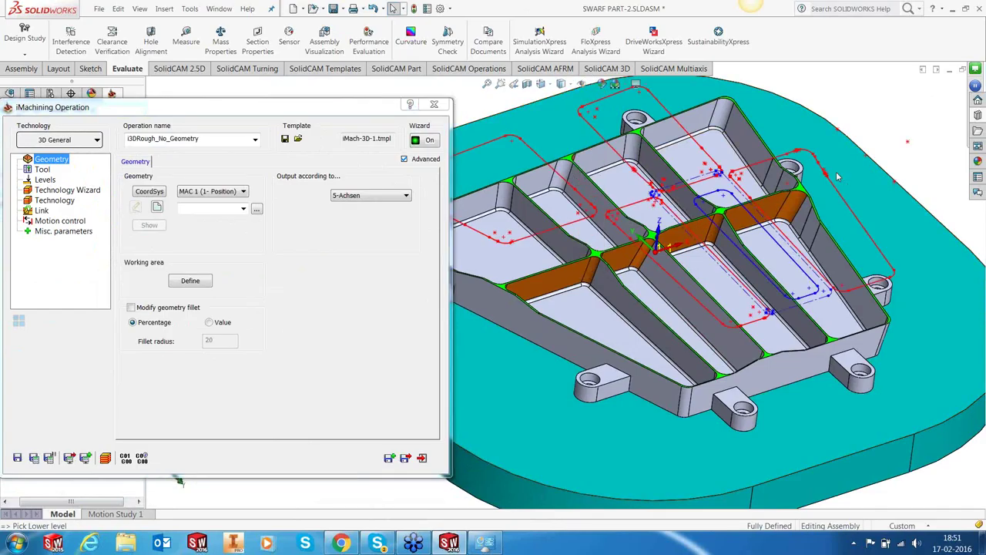
key(z)
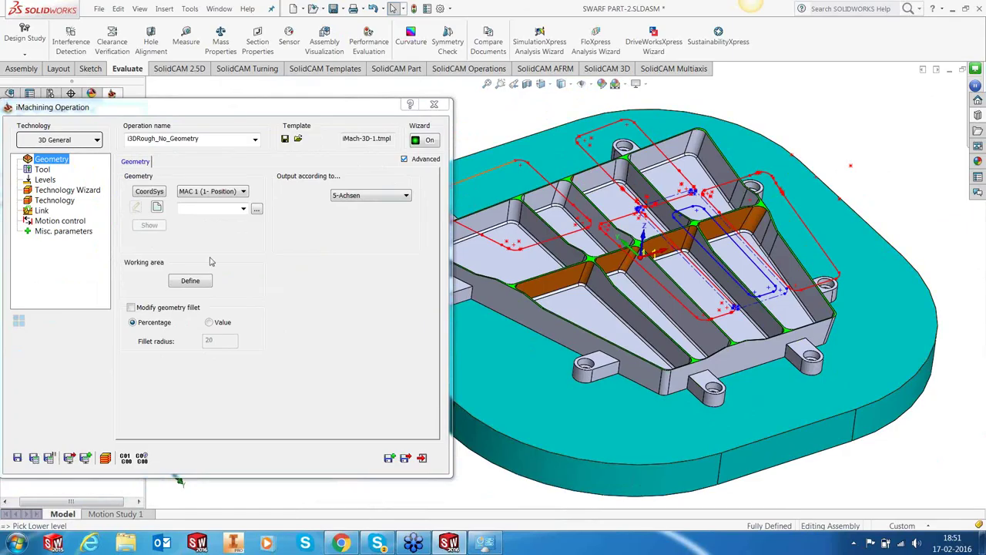
Step: Show the iMachining operation's working area w_a on the model and open its chain geometry for redefinition
click(193, 281)
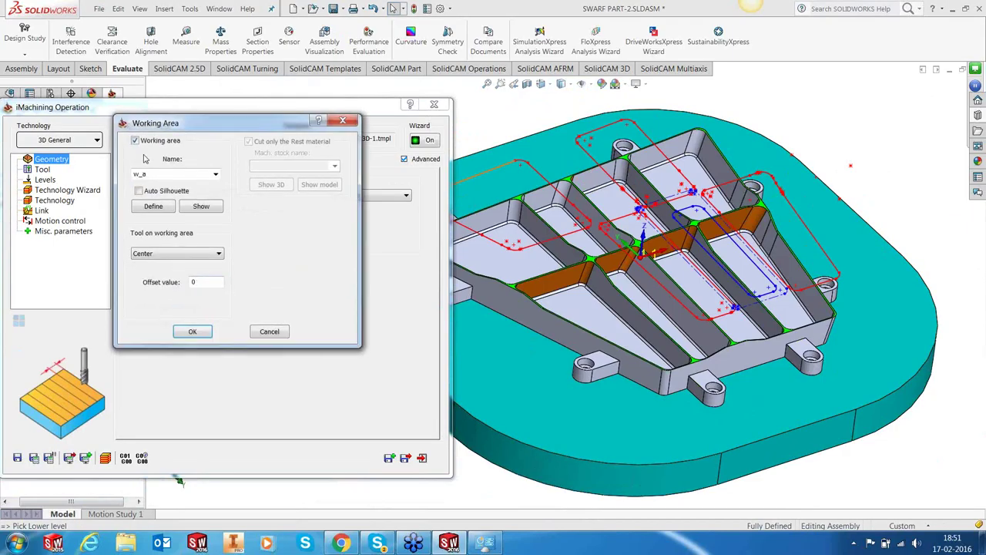
click(201, 210)
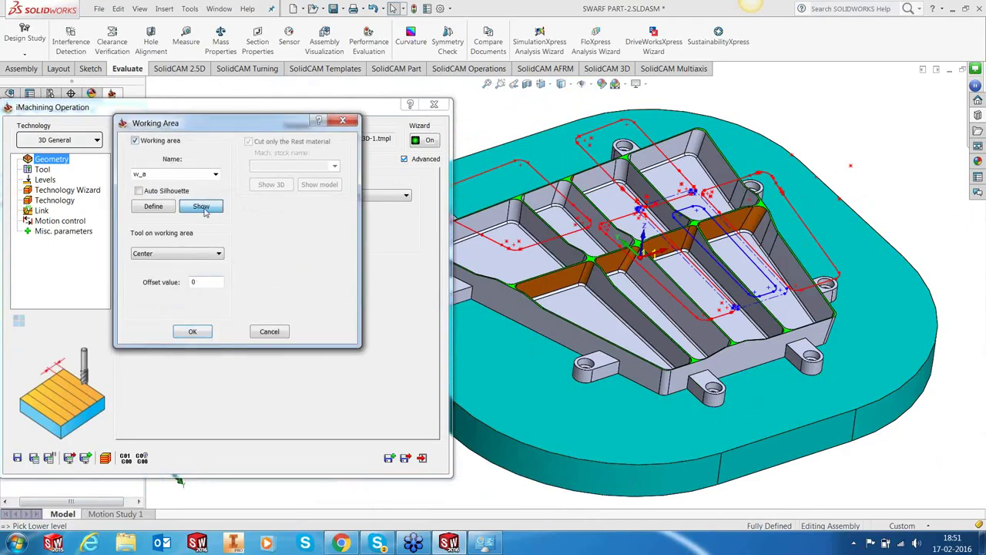
key(Return)
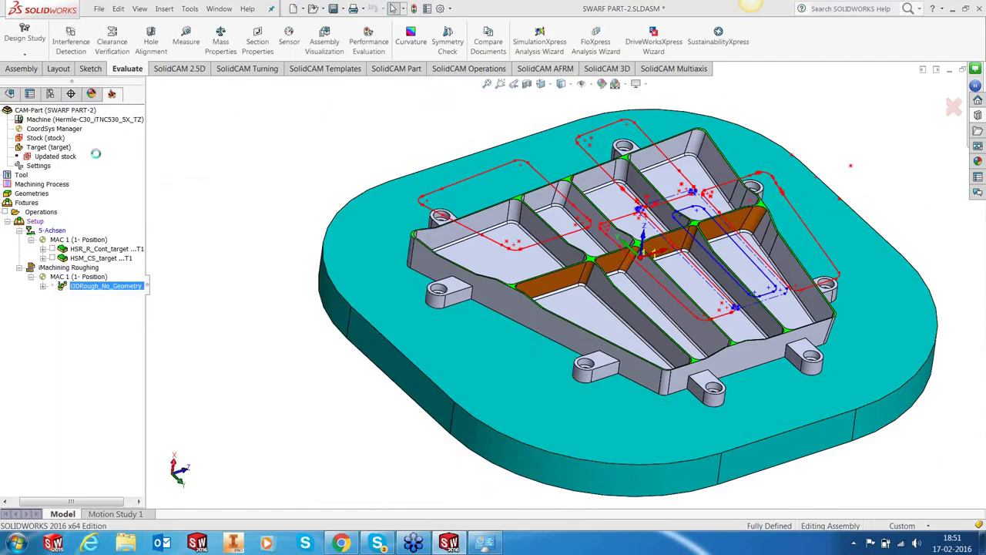
key(BackSpace)
click(162, 208)
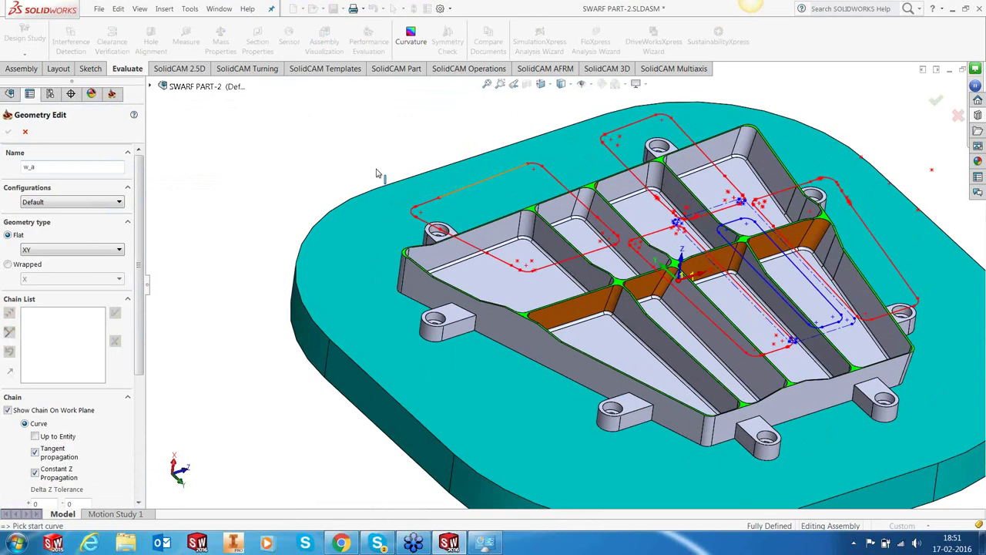
Step: Start the first chain on the red sketch loop around the wide end pocket, disable Show Chain On Work Plane and pick the short connecting segments
click(497, 184)
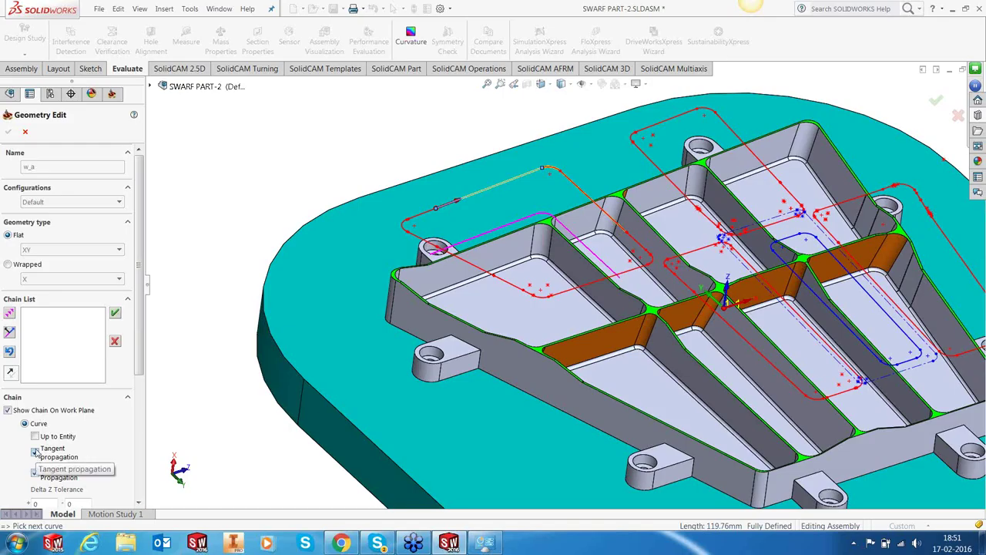
click(7, 410)
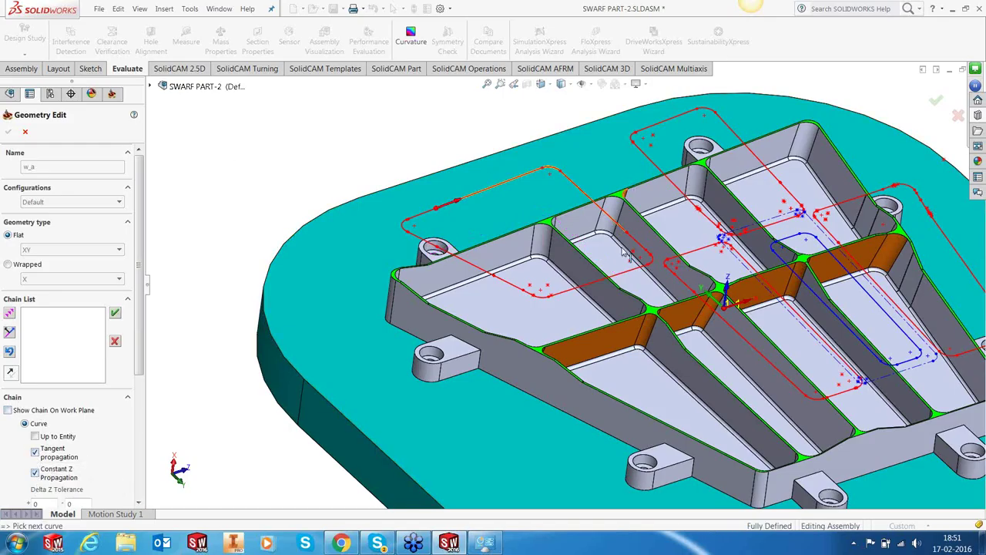
scroll(625, 251, down, 10)
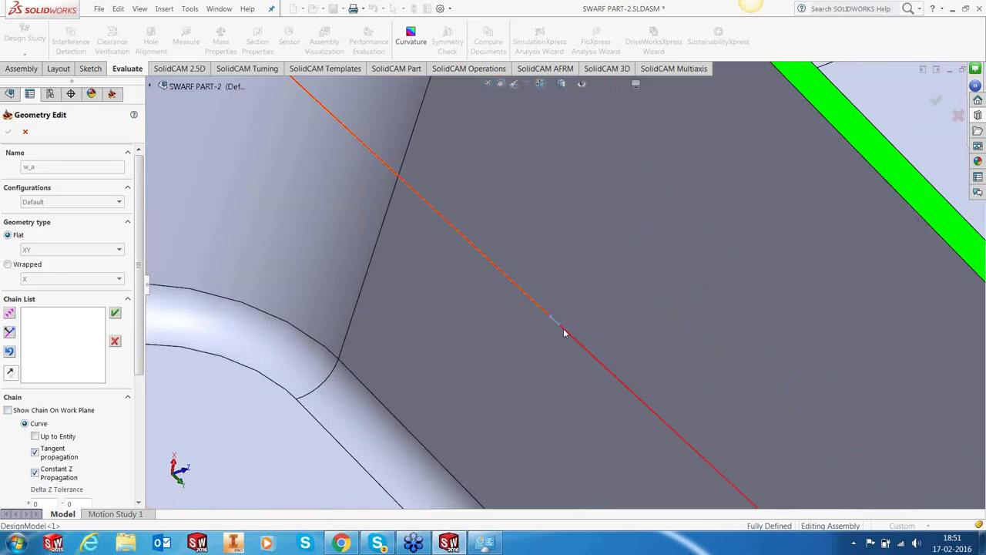
scroll(571, 336, up, 4)
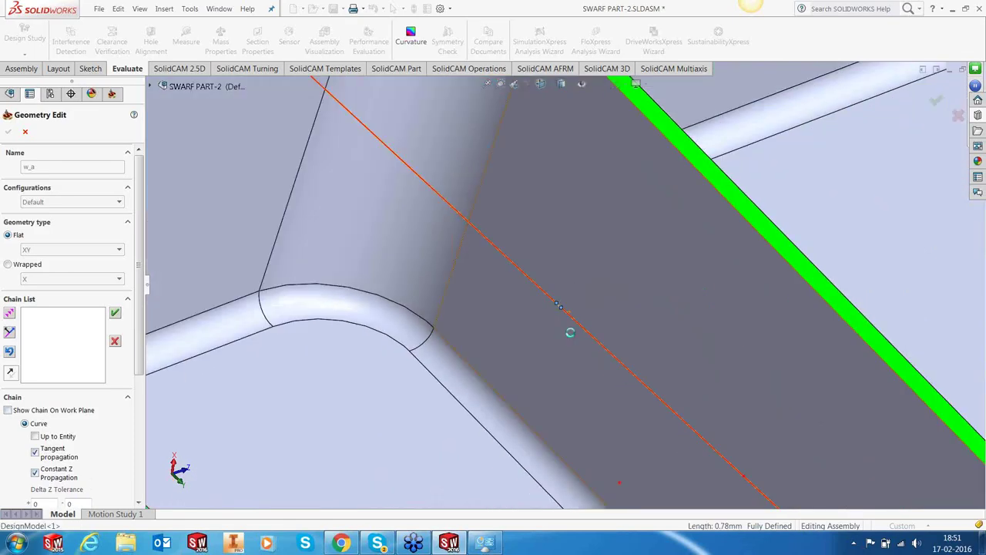
scroll(569, 332, up, 5)
scroll(393, 316, down, 8)
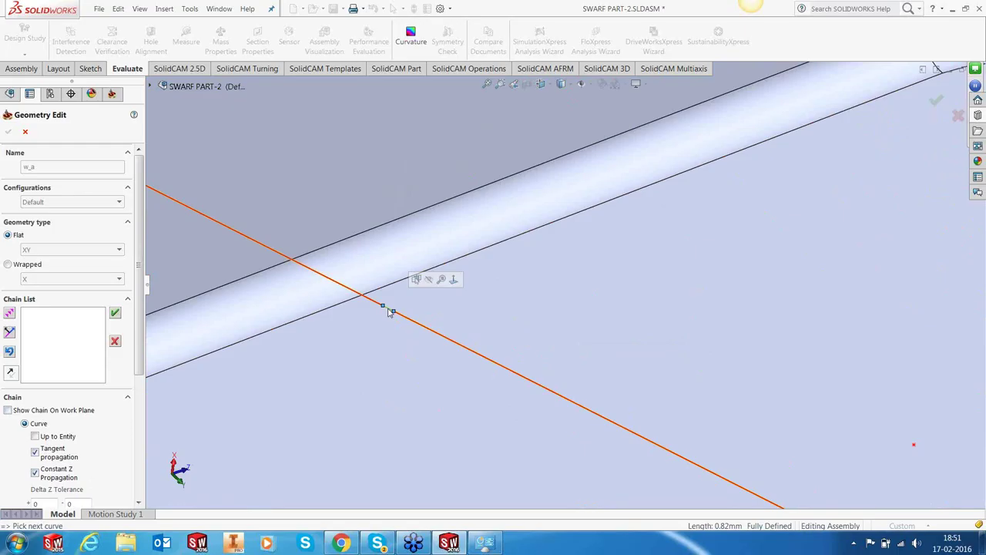
click(504, 316)
scroll(505, 317, up, 3)
scroll(504, 318, up, 4)
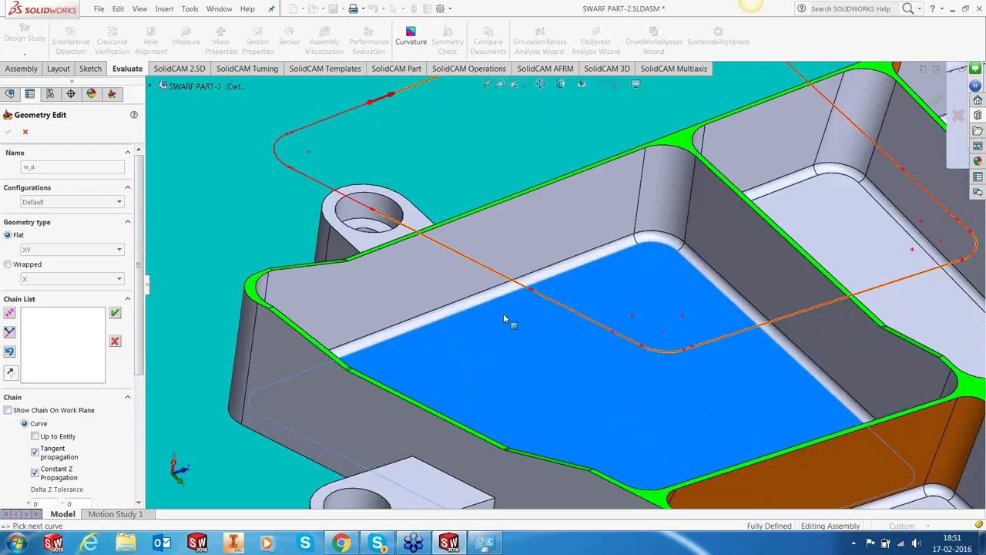
Step: Complete the first working area chain by picking the short segment over the mounting lug's hole, and accept the closed loop
scroll(352, 172, down, 3)
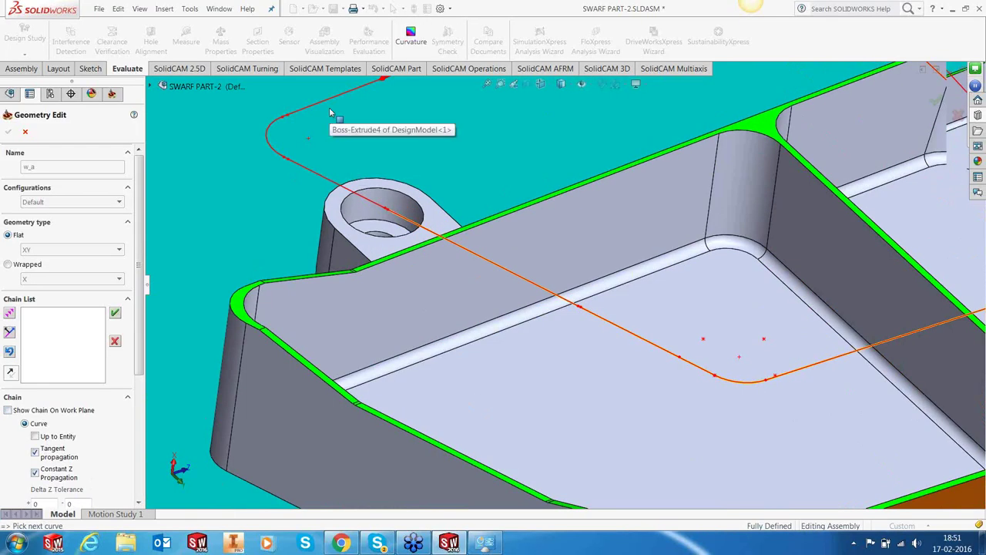
scroll(329, 113, down, 3)
scroll(459, 279, down, 3)
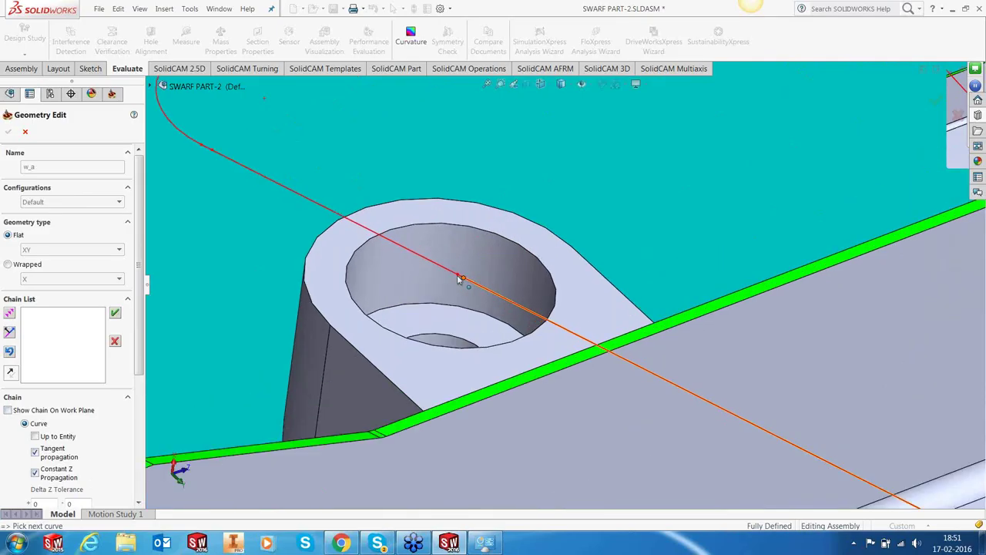
click(460, 279)
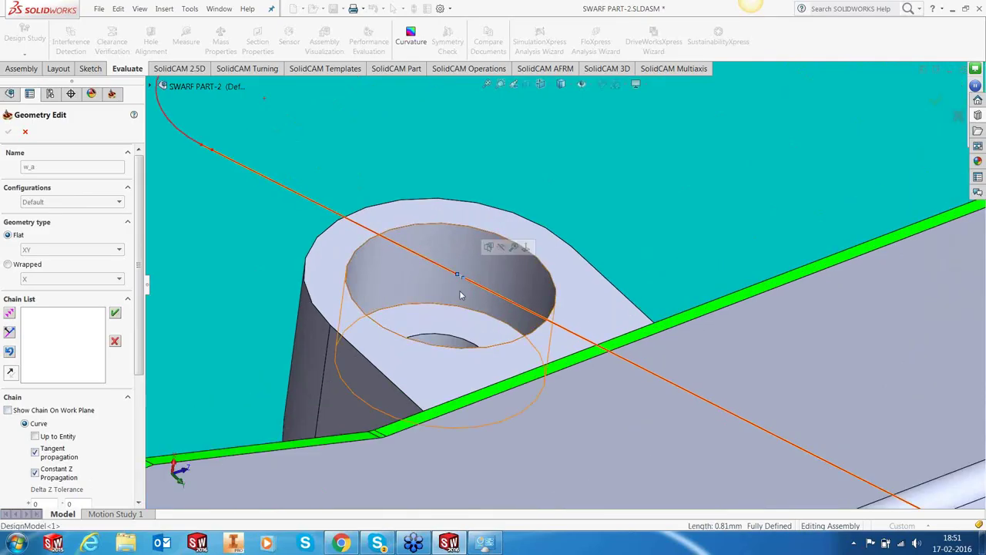
click(513, 143)
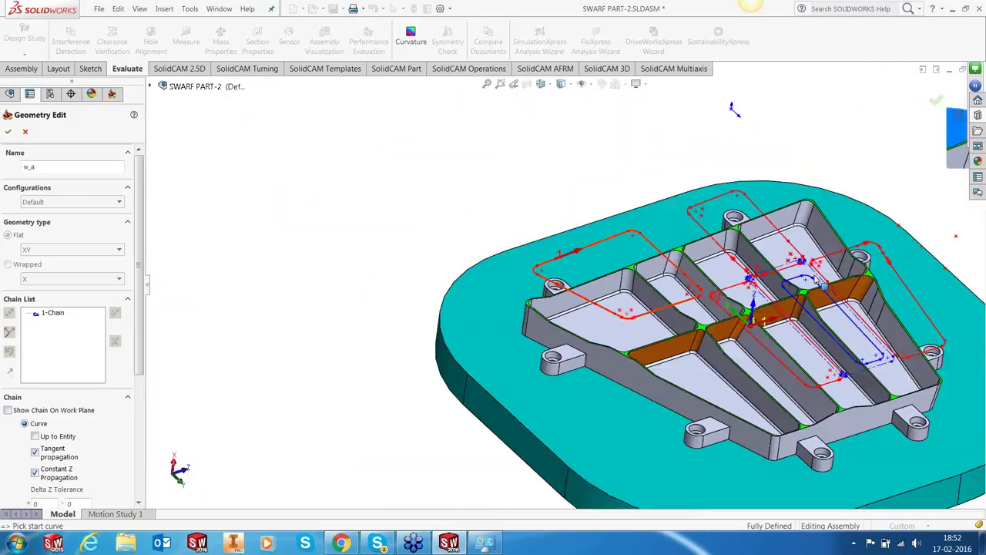
Step: Start the second chain on the red sketch loop over the two upper pockets, bridging its side and inner corner with the short arcs
scroll(847, 277, down, 3)
click(505, 179)
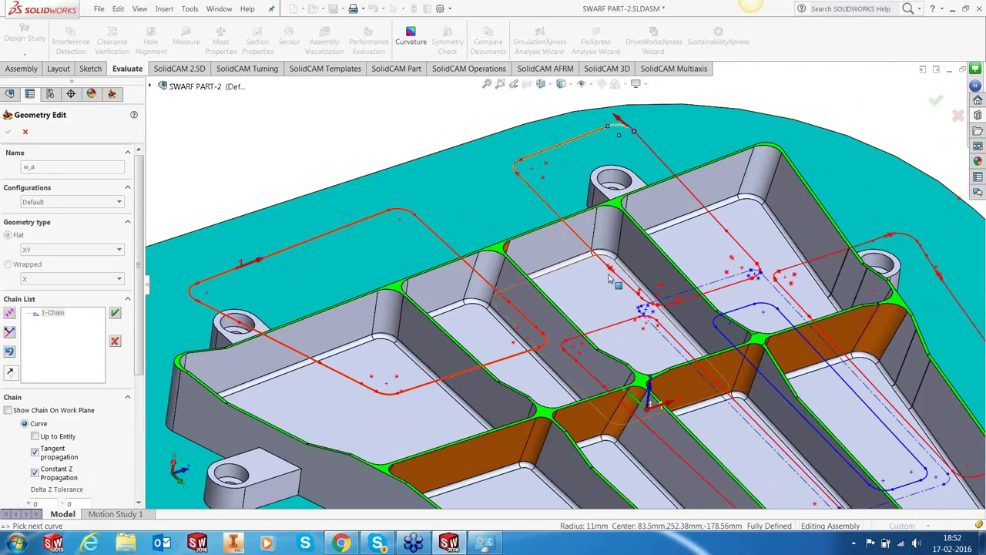
scroll(609, 279, down, 6)
click(571, 305)
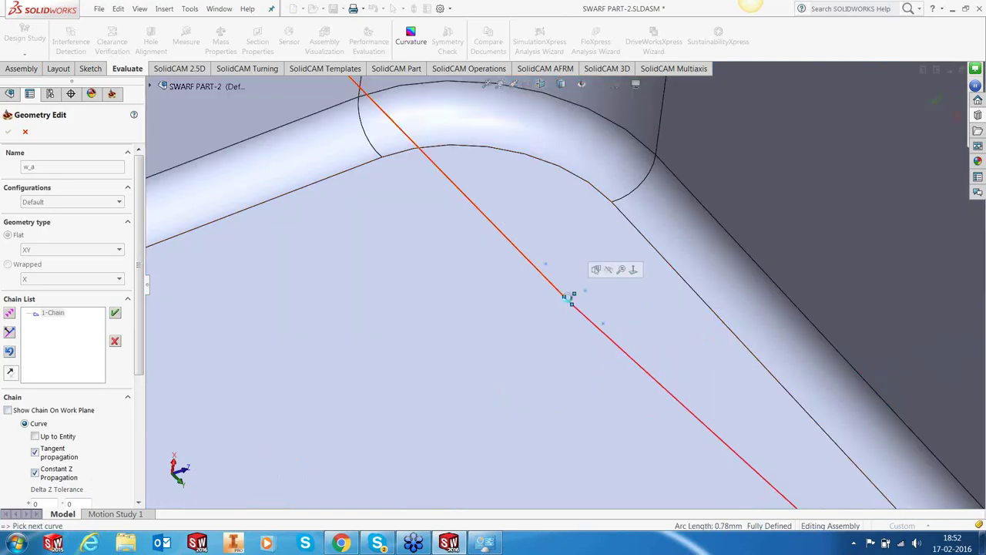
scroll(571, 306, up, 3)
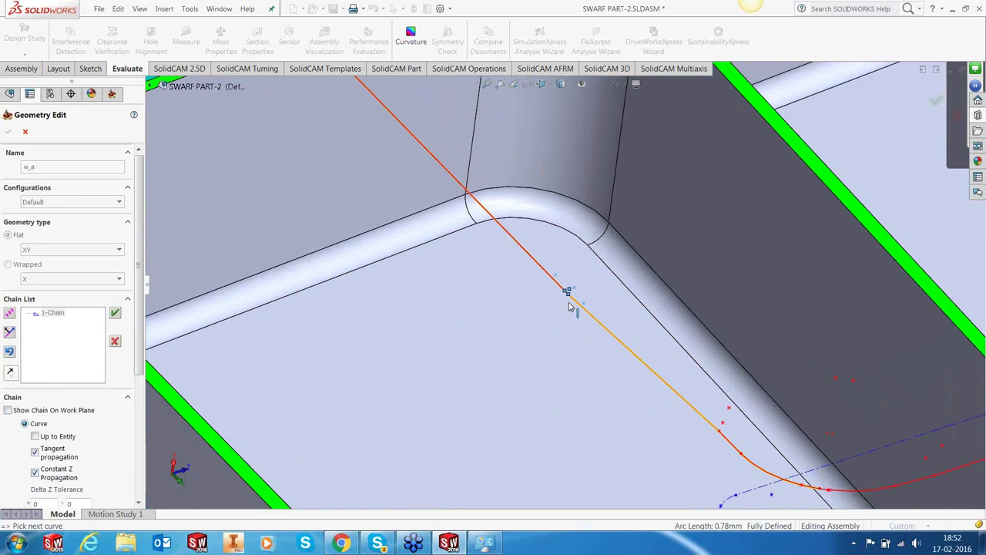
key(f)
scroll(564, 307, down, 10)
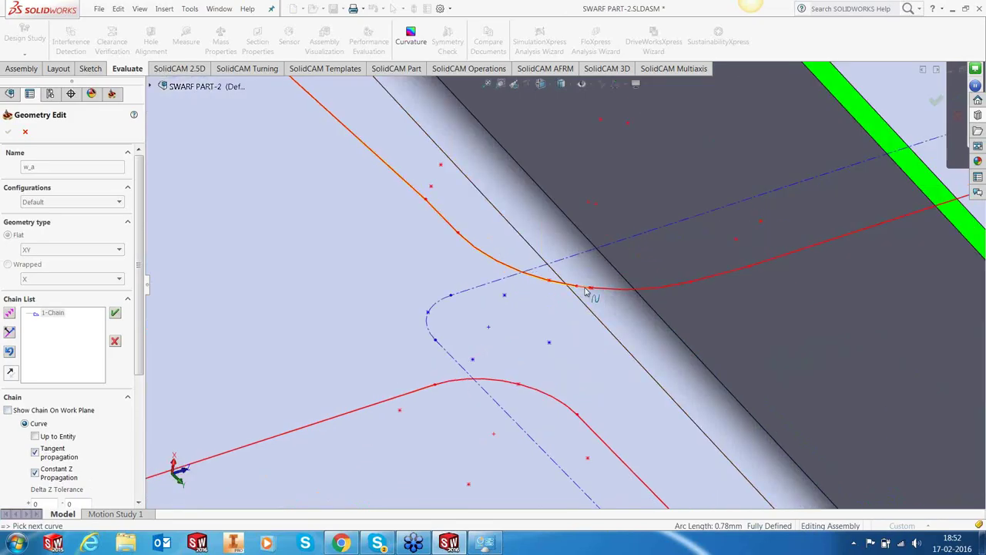
click(591, 288)
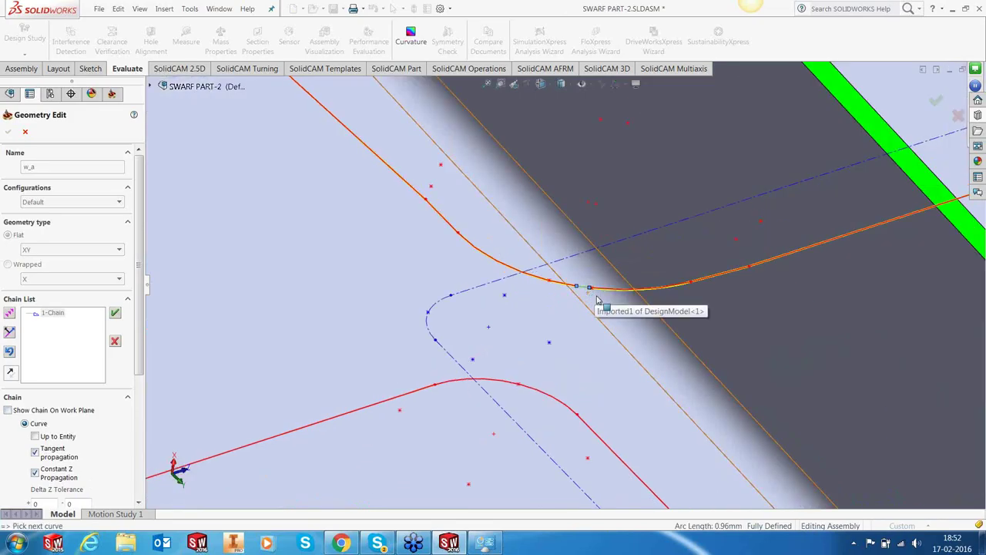
Step: Complete the second working area chain by picking the short segment on its remaining straight side, and accept the closed loop
scroll(598, 301, up, 3)
scroll(595, 300, up, 5)
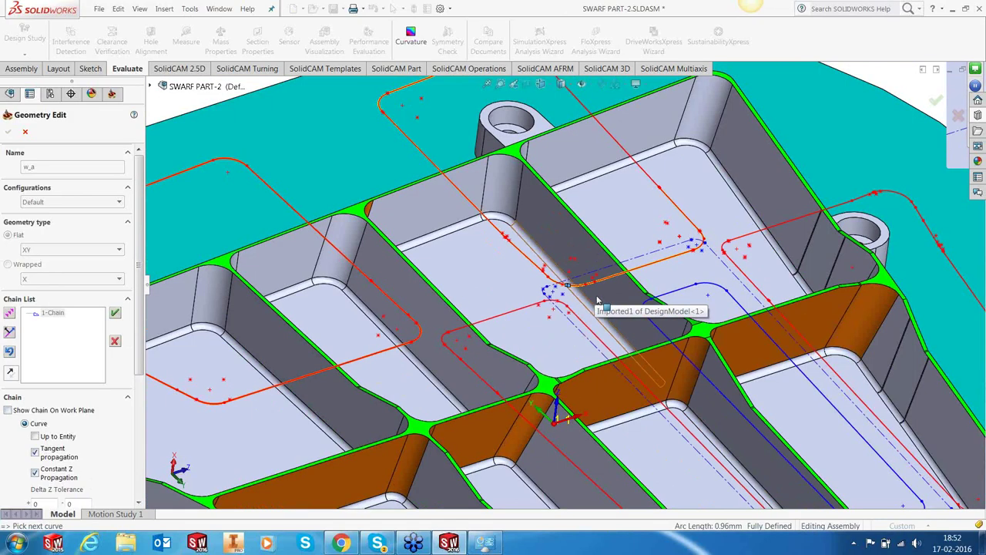
scroll(593, 301, down, 10)
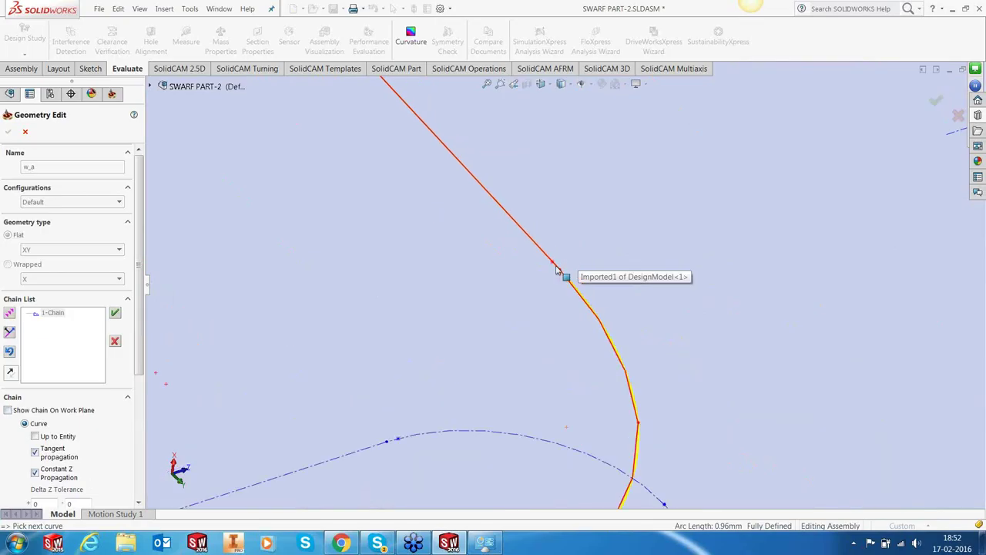
scroll(510, 251, up, 3)
scroll(506, 251, up, 4)
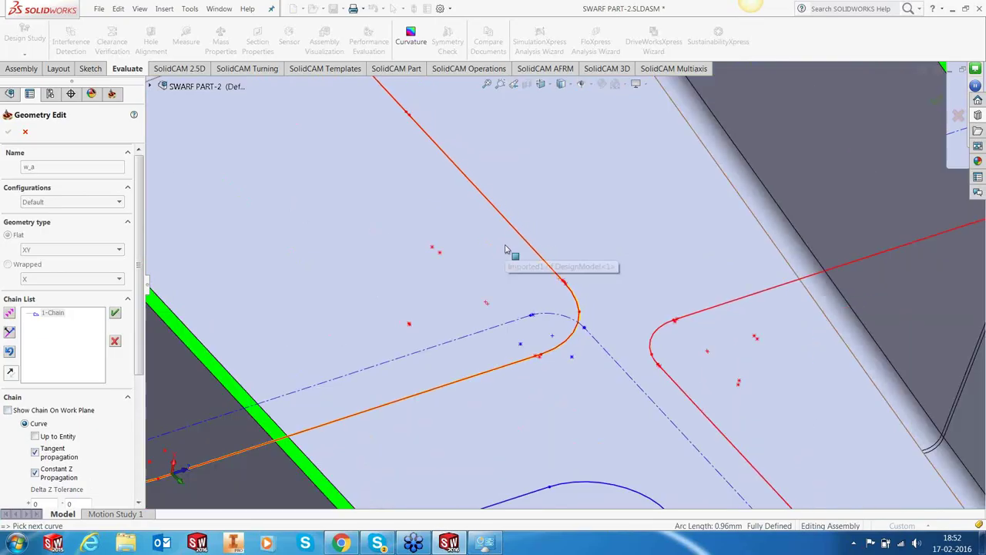
scroll(585, 322, down, 10)
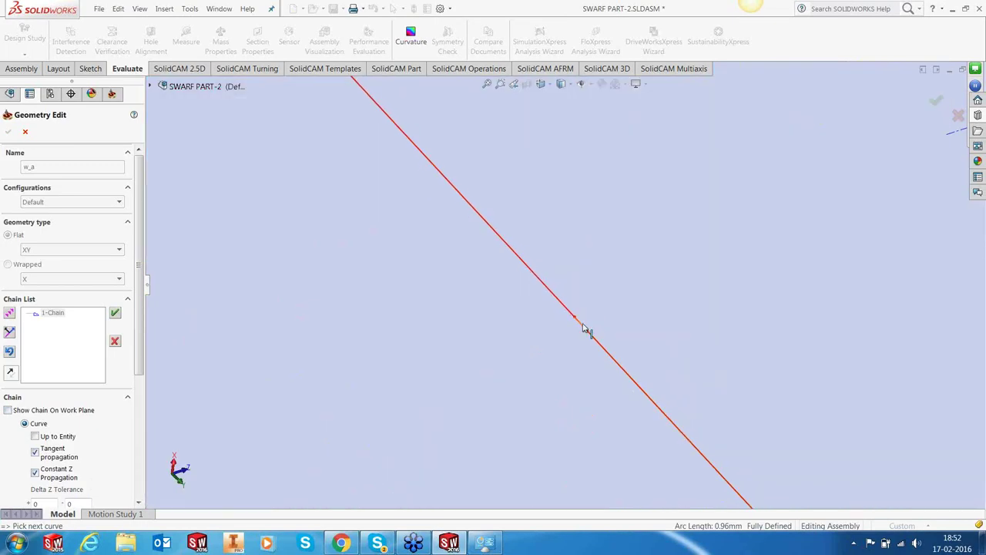
click(584, 328)
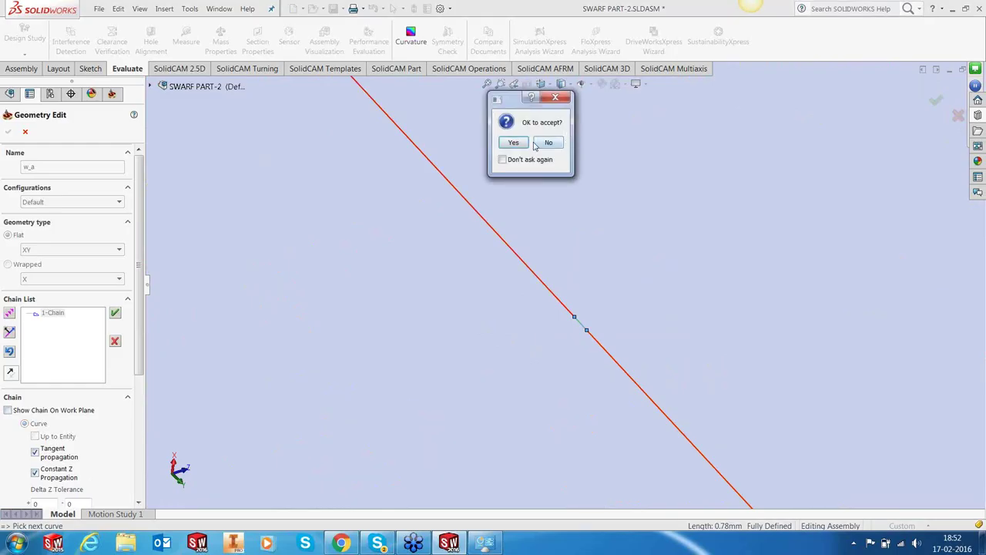
click(515, 144)
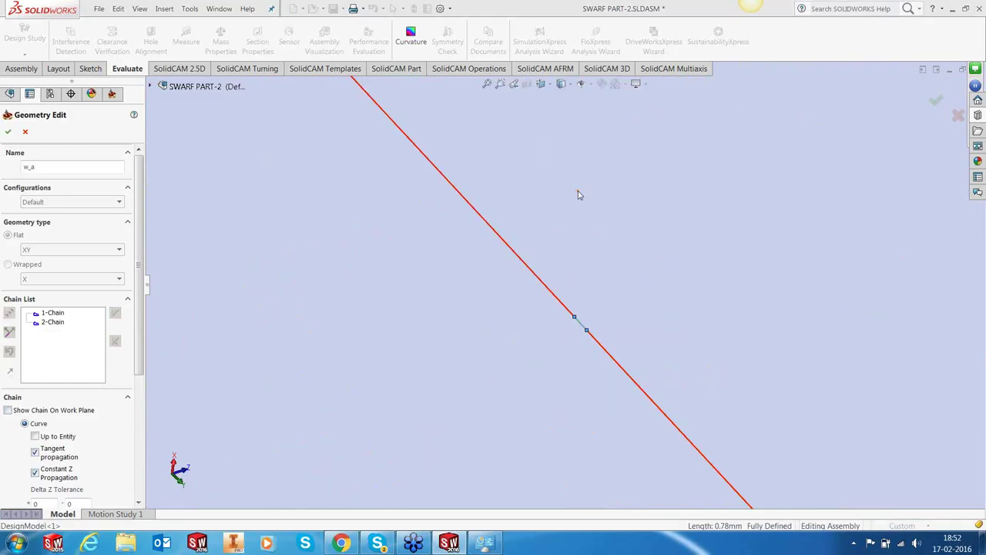
Step: Start the third chain on the long outer side of the remaining red sketch loop, declining to close the gap
scroll(579, 193, up, 10)
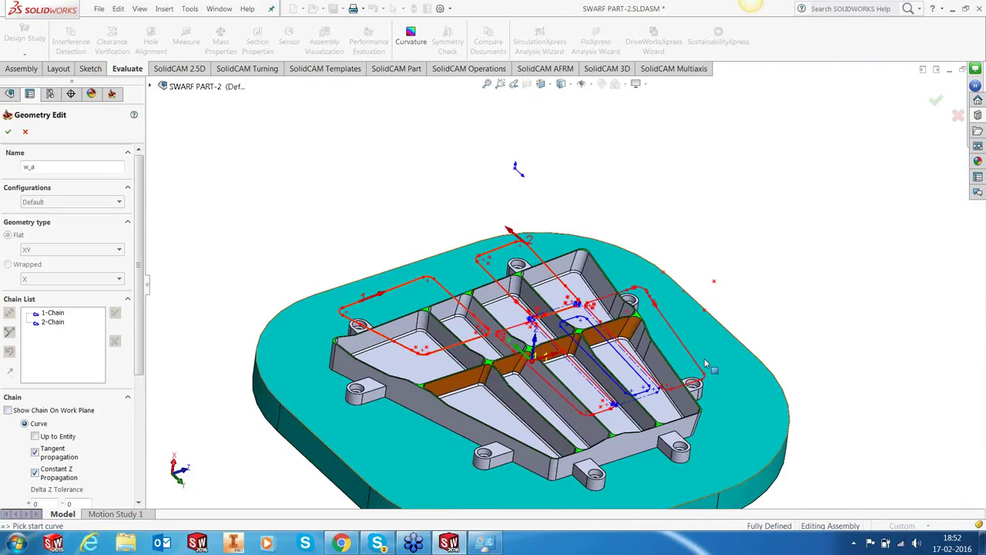
scroll(706, 363, down, 3)
click(643, 321)
scroll(609, 308, down, 5)
click(647, 328)
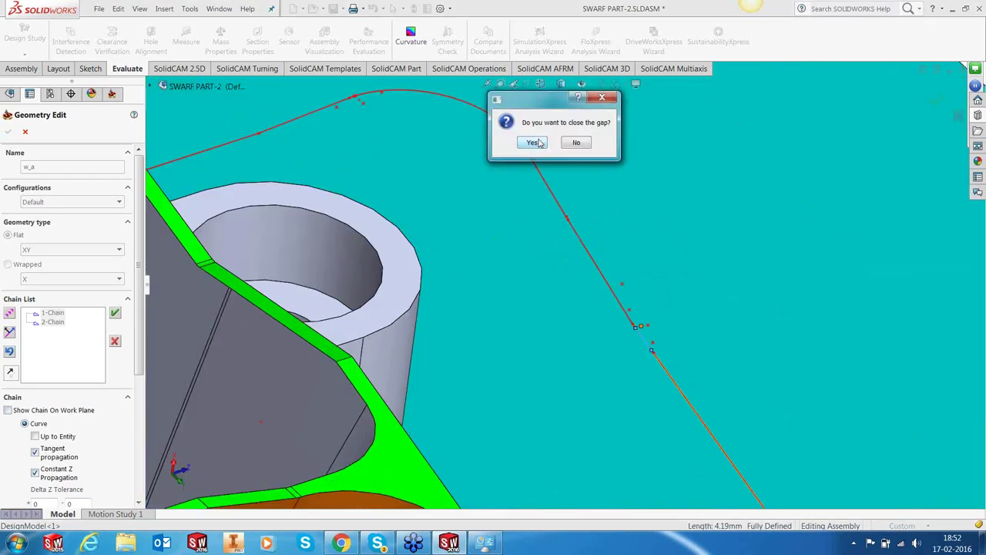
click(577, 144)
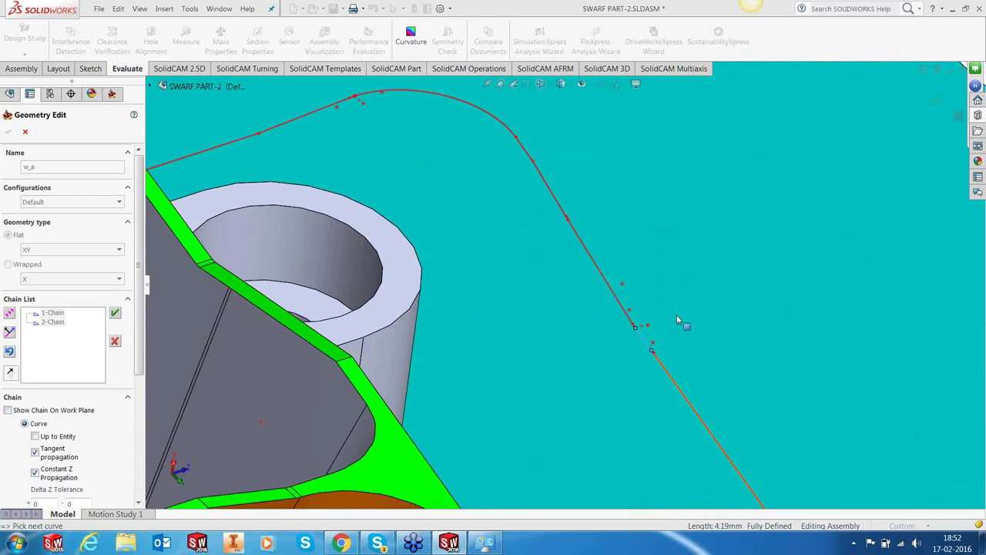
Step: Continue the third working area chain along its long outer side by picking the connecting short segments and the tiny arc
scroll(678, 319, up, 5)
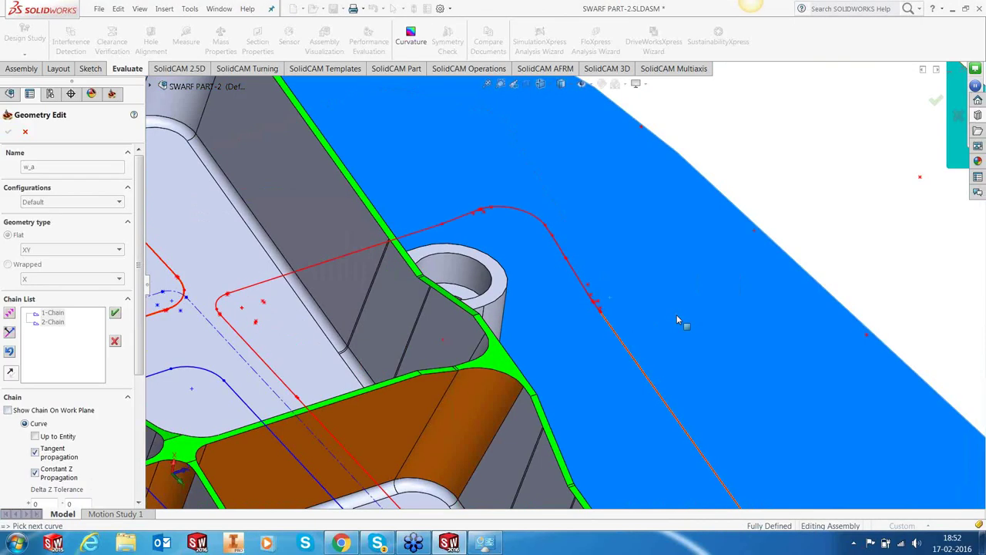
scroll(549, 294, down, 8)
click(542, 286)
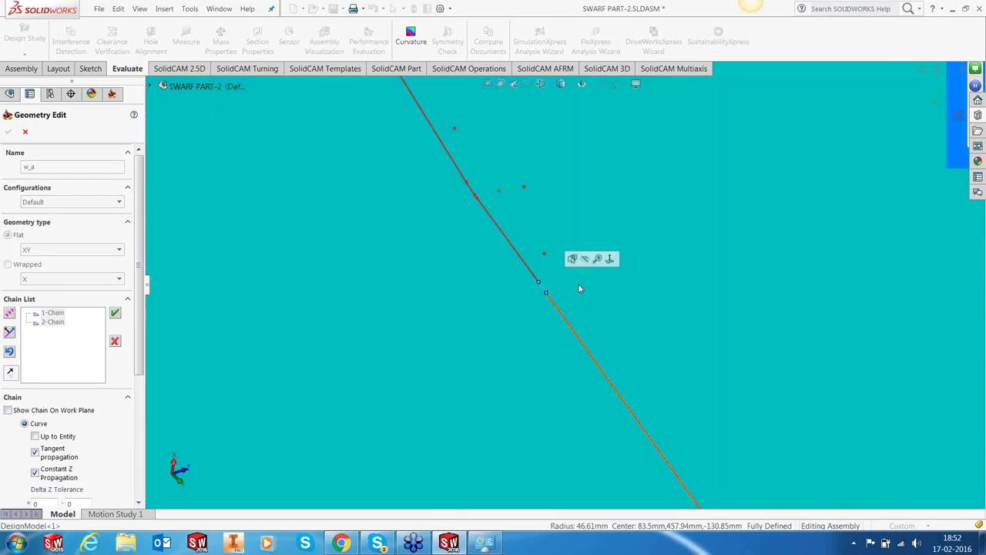
click(534, 277)
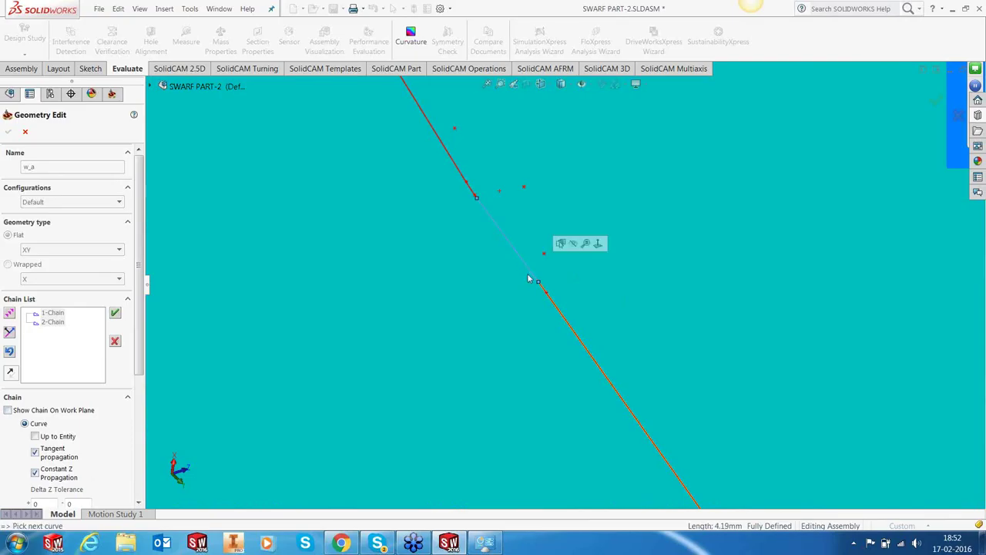
scroll(474, 199, down, 4)
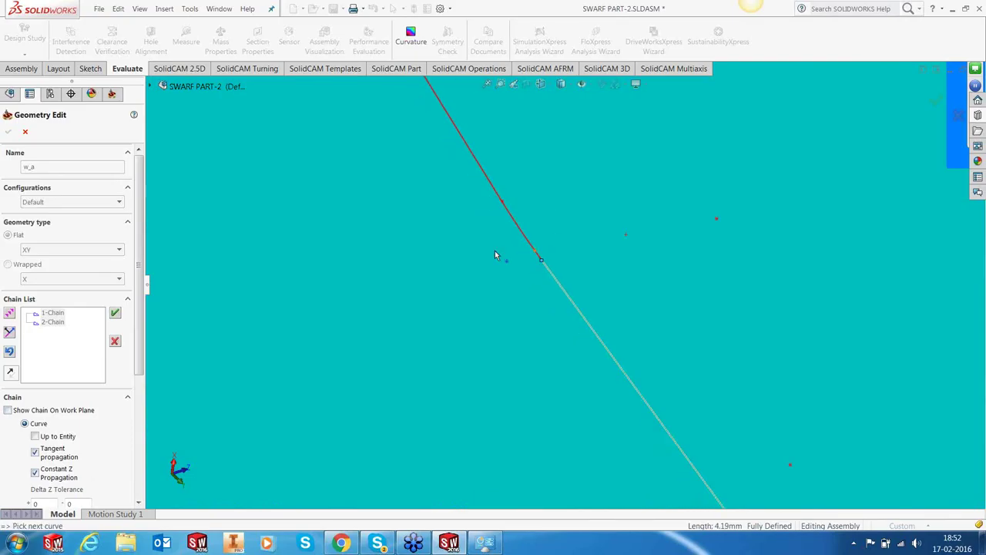
click(543, 263)
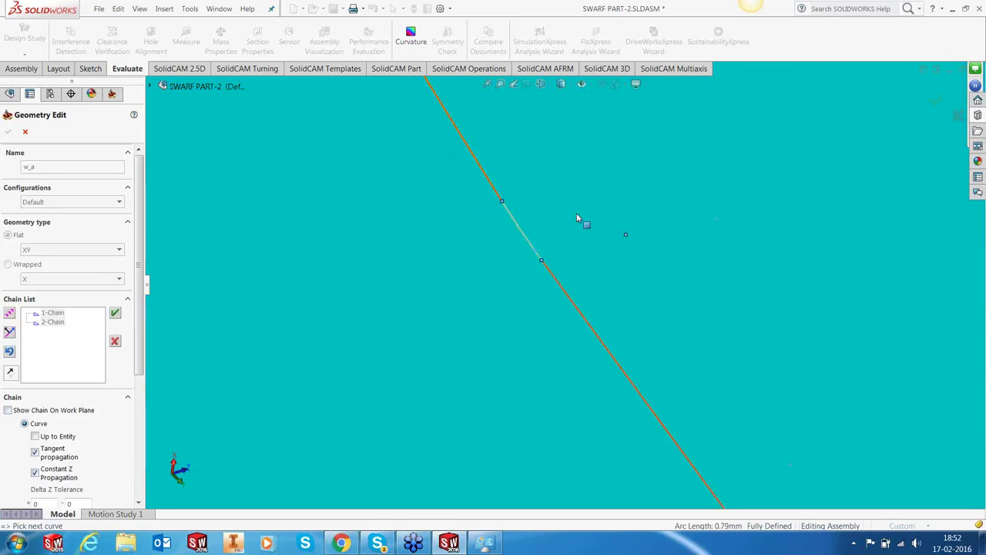
Step: Extend the third chain around the rounded outer corner by picking the tiny segment just before it
scroll(576, 214, up, 5)
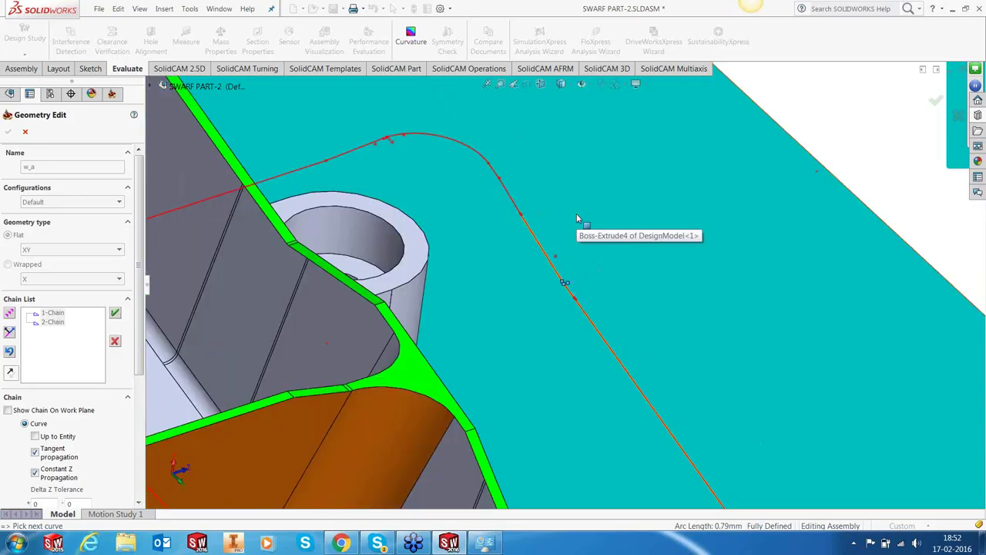
scroll(541, 259, down, 4)
scroll(543, 264, down, 2)
click(540, 307)
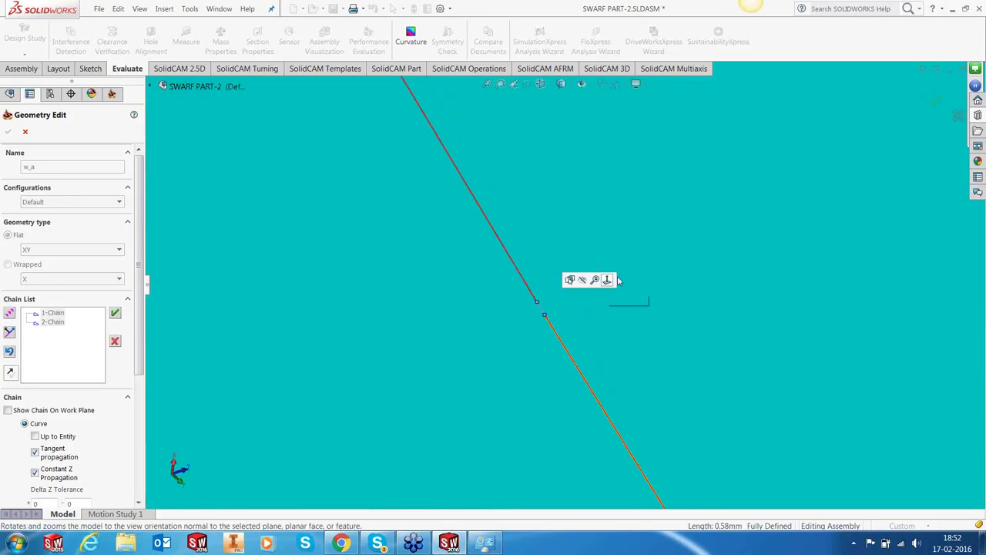
scroll(655, 282, up, 4)
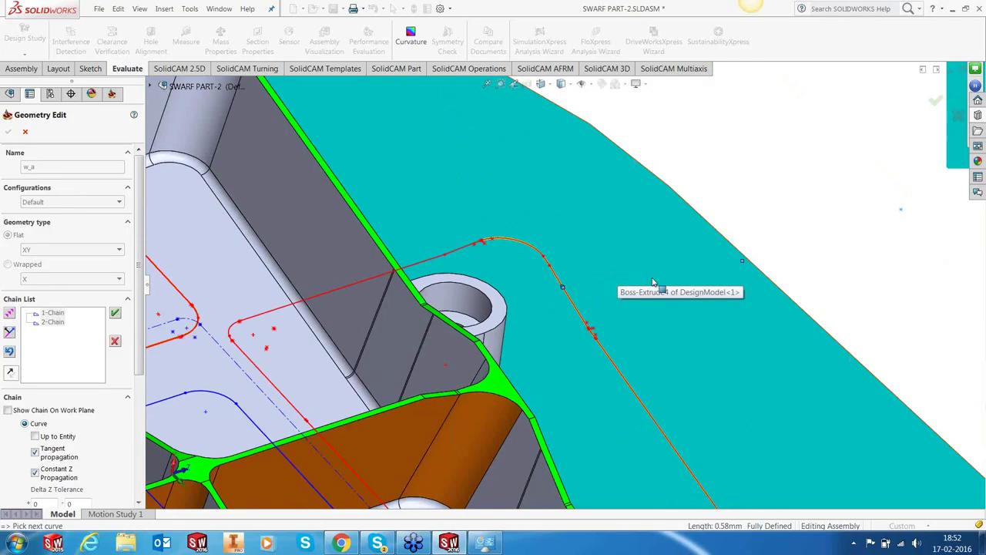
Step: Bridge the far end of the rounded outer corner with the short arcs, extending the third chain past the mounting lug
scroll(463, 269, down, 3)
scroll(462, 269, down, 2)
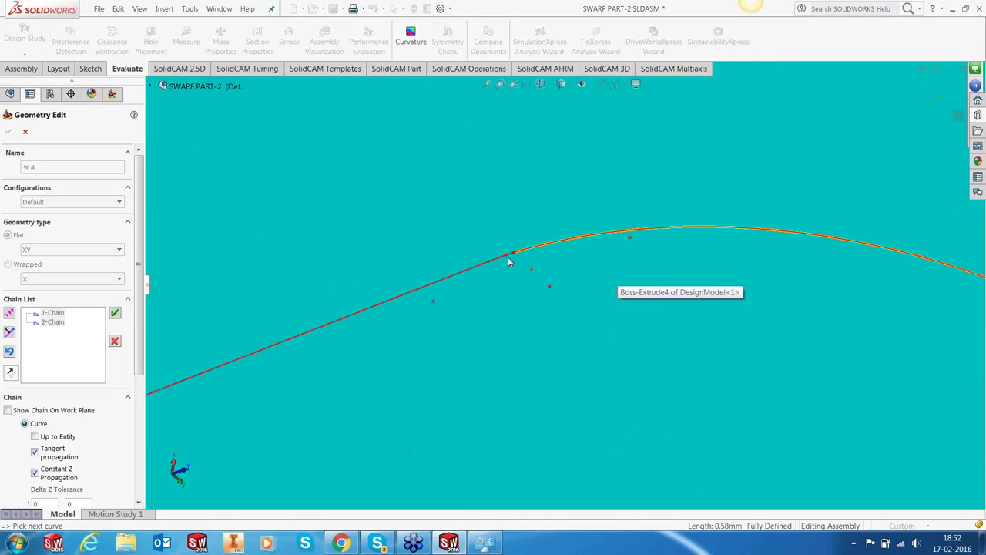
click(511, 256)
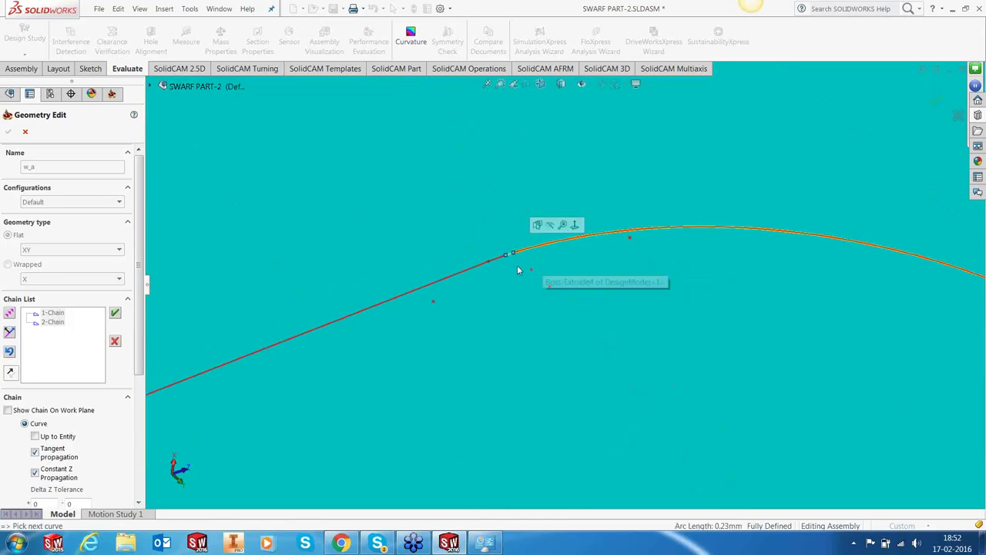
click(495, 259)
scroll(573, 287, up, 3)
scroll(573, 289, up, 3)
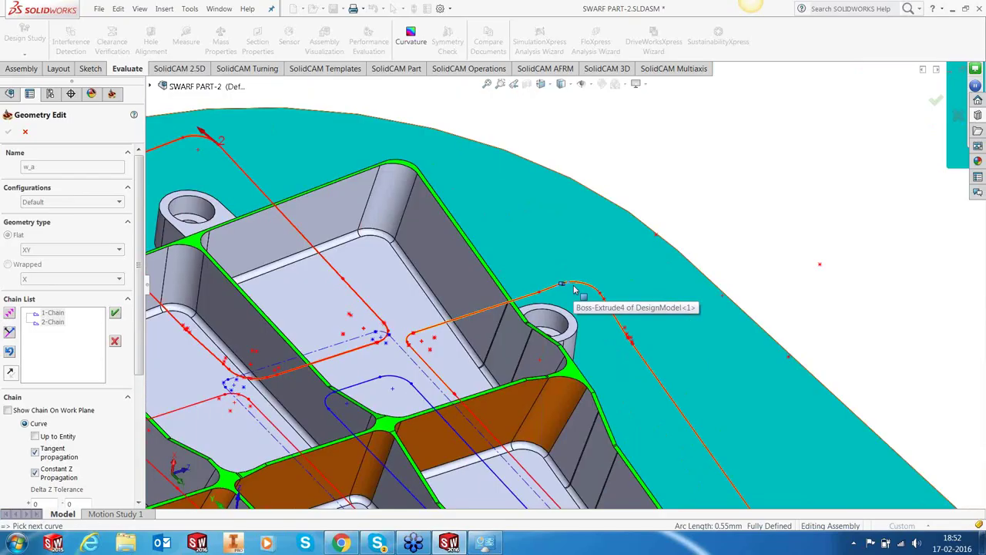
Step: Carry the third chain around its inner corner over the pocket and onto the adjoining straight inner side
scroll(574, 289, up, 2)
scroll(501, 282, down, 10)
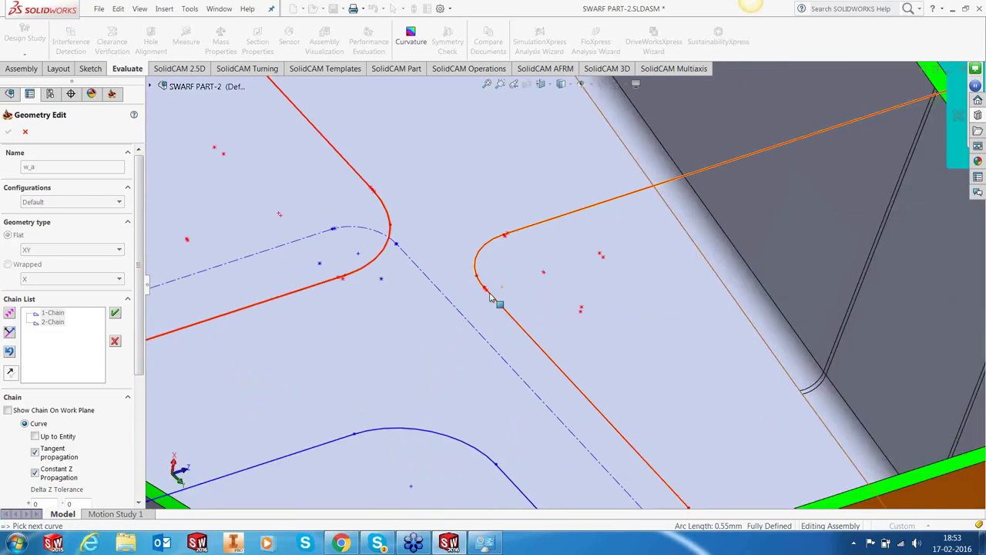
scroll(501, 280, down, 3)
click(521, 275)
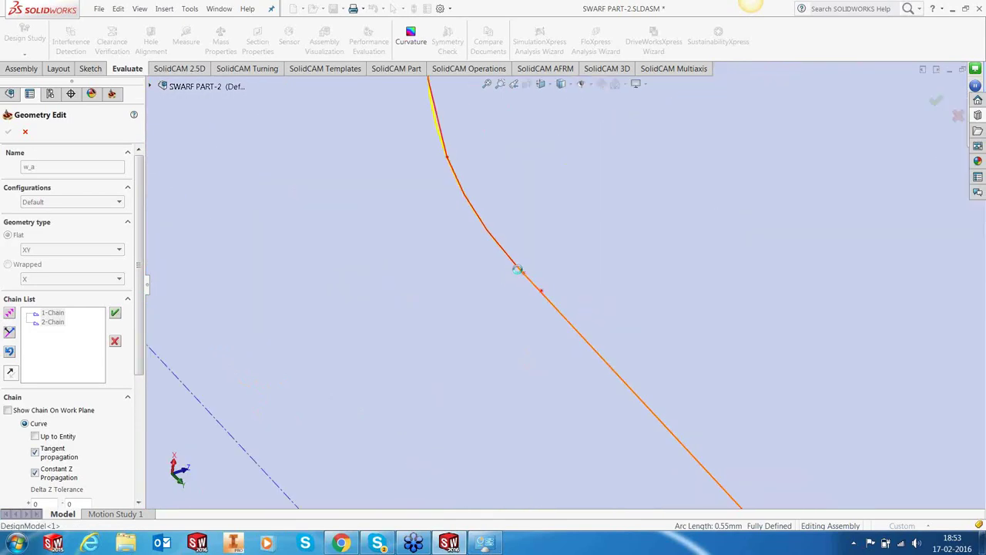
click(565, 151)
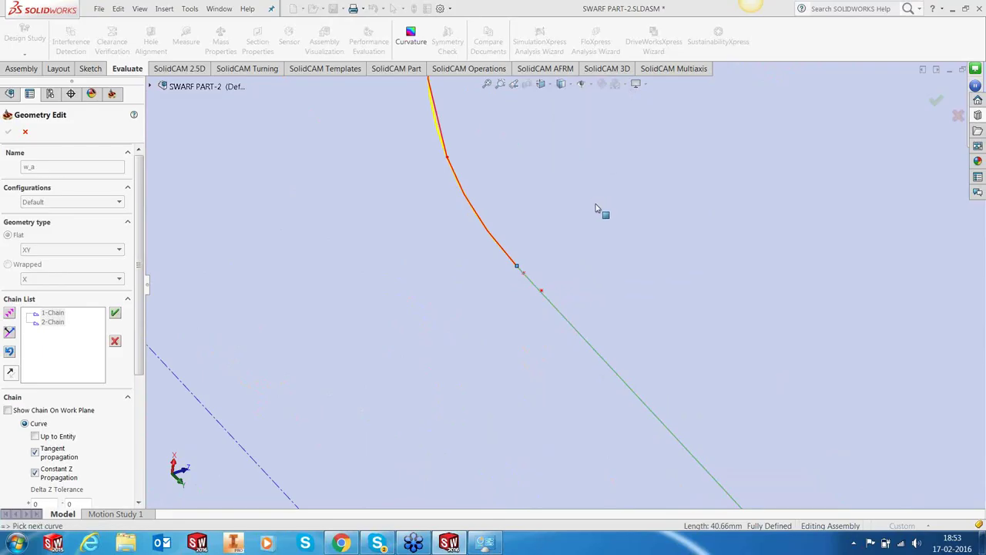
Step: Complete the third working area chain by picking the short segment on its straight inner side, and accept the closed loop
scroll(595, 207, up, 10)
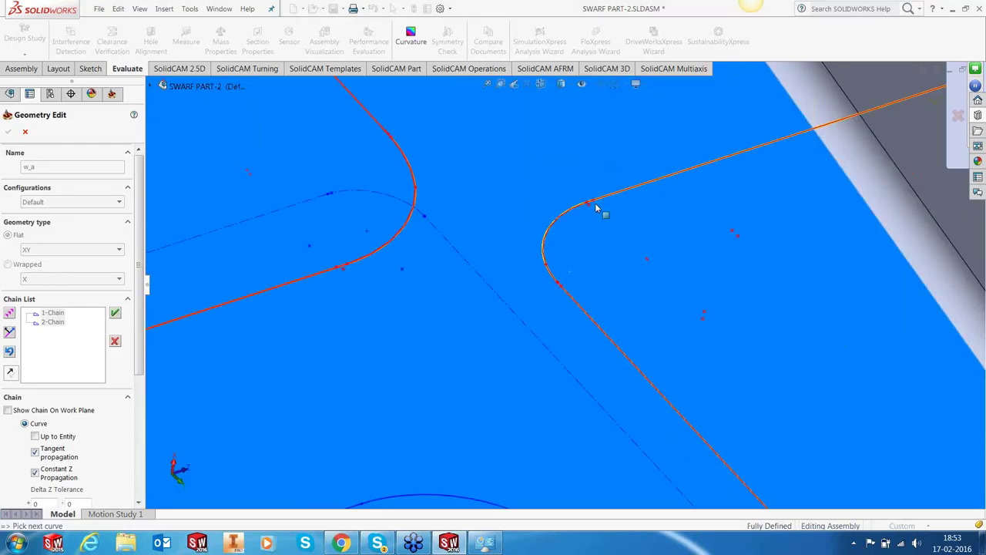
scroll(595, 208, down, 10)
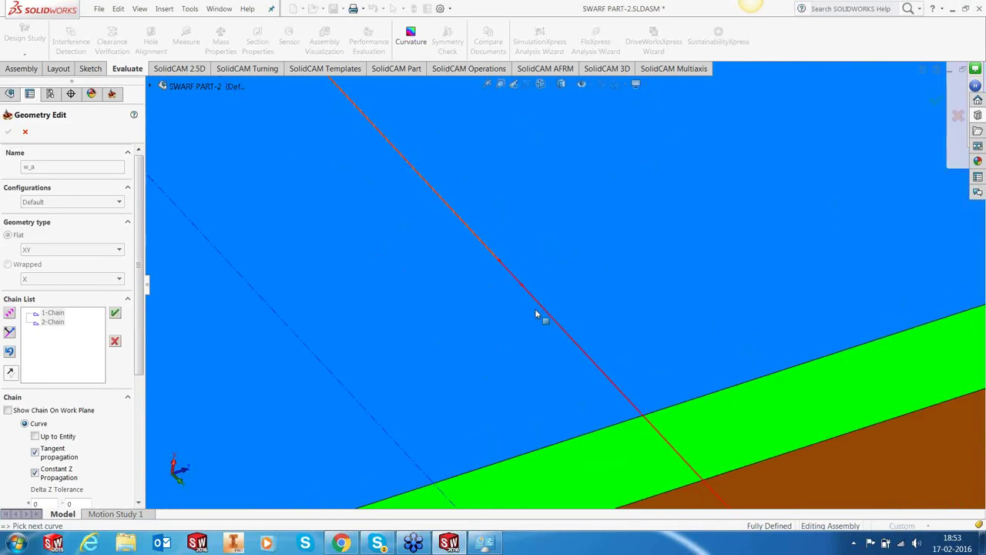
click(516, 279)
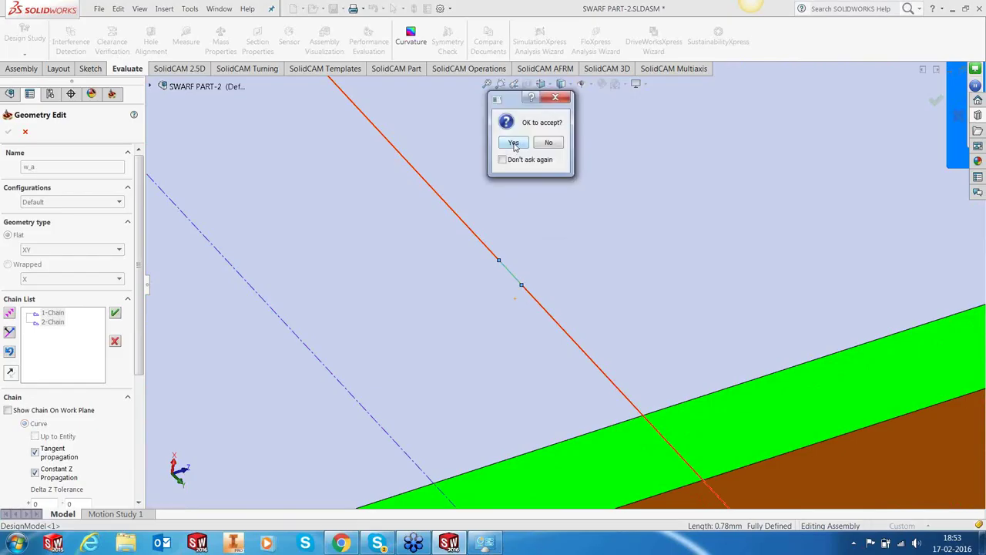
click(515, 144)
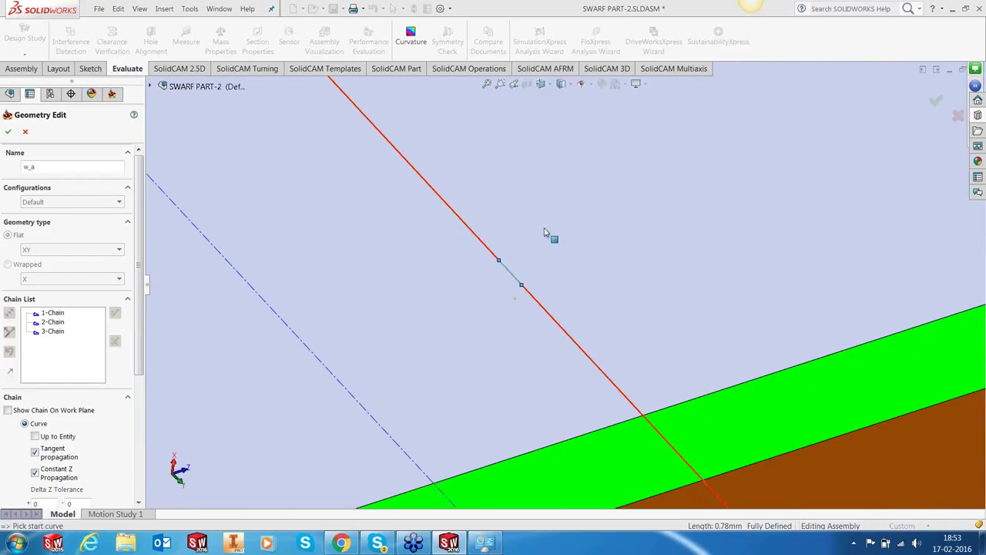
Step: Start the fourth chain on the remaining red sketch loop over the middle pockets, bridging the short segments near its front corner
scroll(544, 232, up, 5)
scroll(544, 227, up, 2)
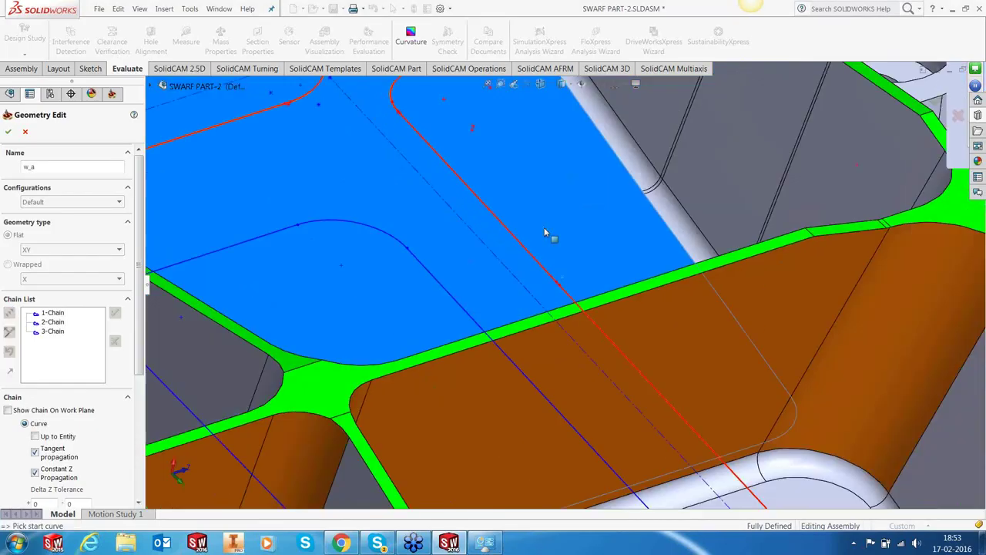
scroll(544, 227, up, 6)
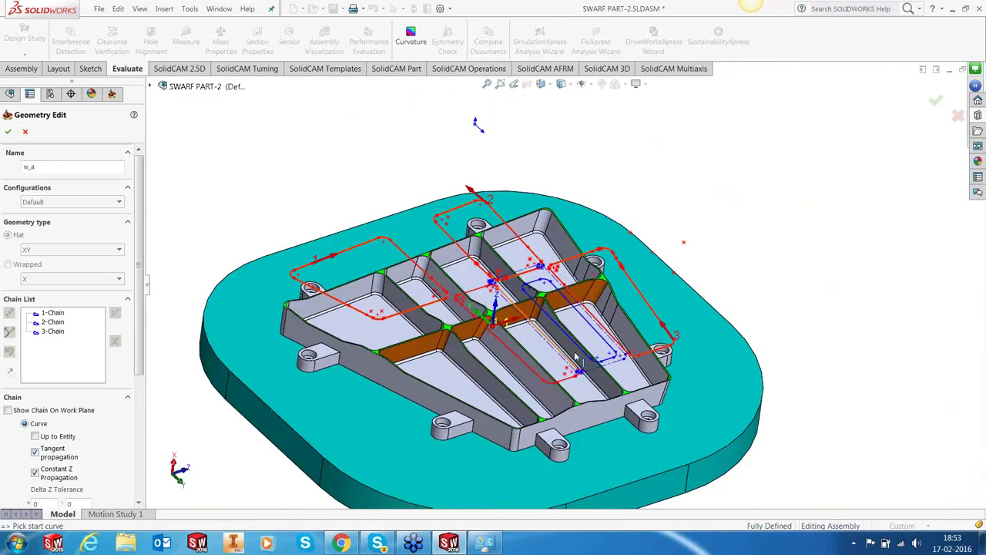
scroll(576, 356, down, 4)
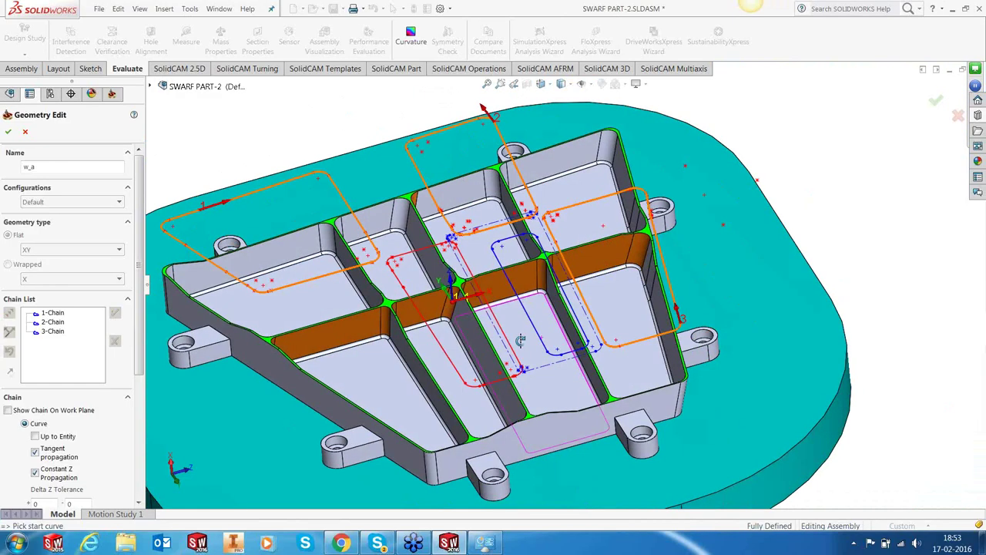
middle_drag(521, 339, 522, 353)
scroll(431, 239, down, 3)
click(516, 455)
scroll(518, 456, down, 10)
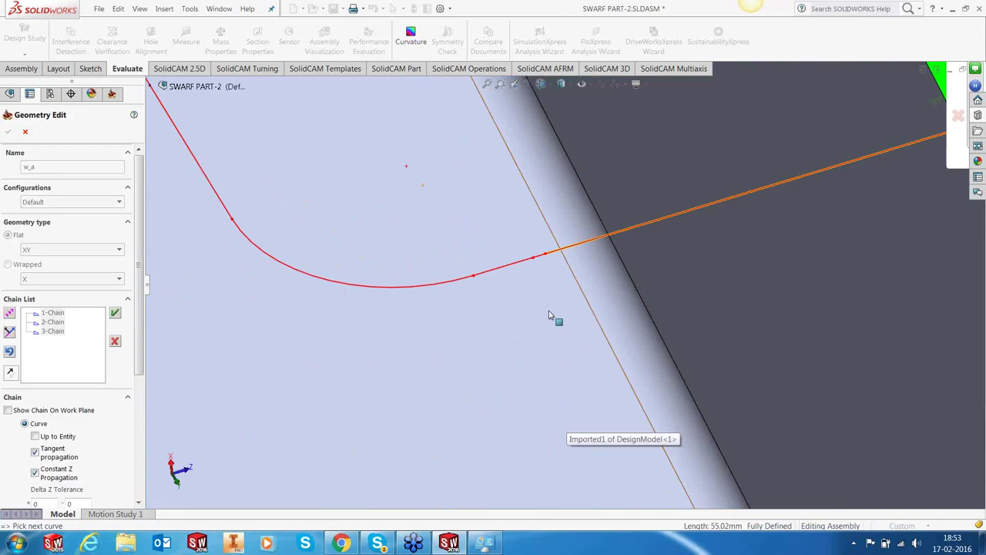
click(539, 263)
click(508, 265)
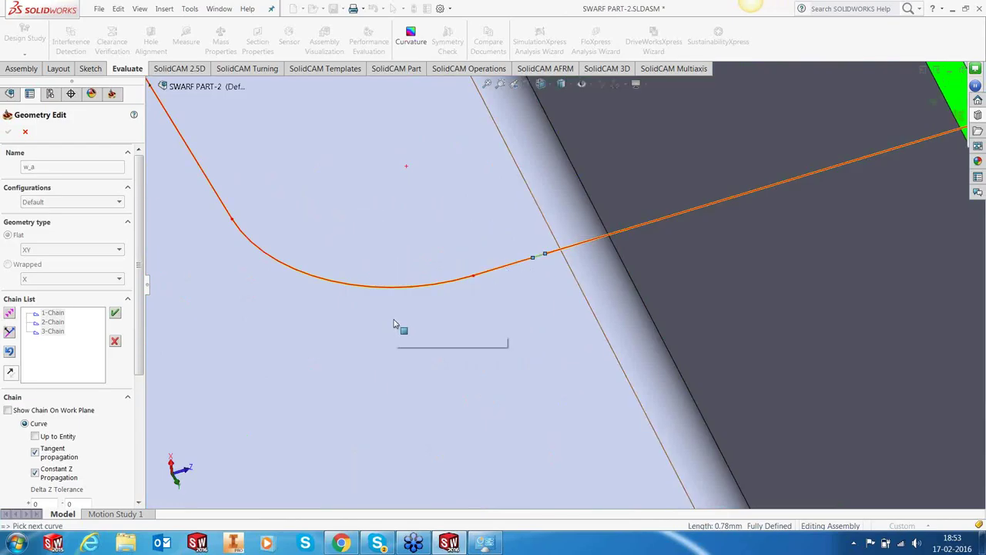
Step: Complete the fourth working area chain by picking the short segment on its remaining straight side, and accept the closed loop
scroll(395, 324, up, 4)
scroll(396, 322, up, 3)
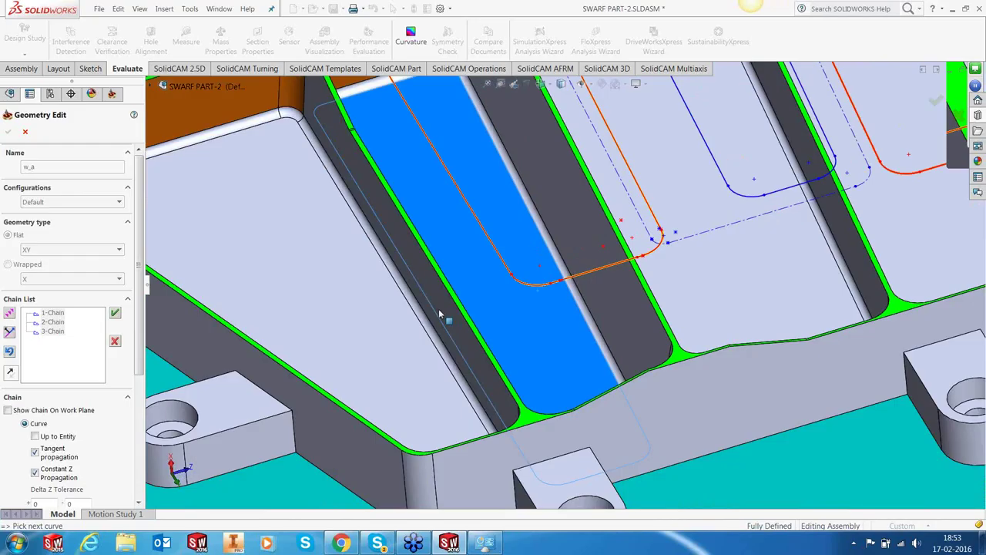
scroll(439, 308, up, 3)
scroll(505, 282, down, 10)
click(501, 275)
click(453, 140)
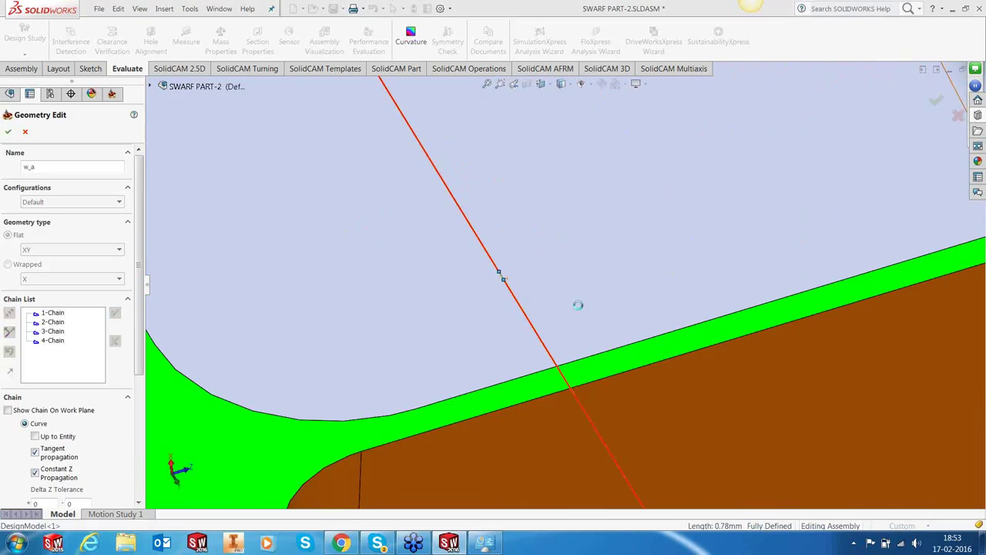
Step: Confirm the four-chain w_a working area and set the iMachining operation's geometry to target
scroll(595, 302, up, 3)
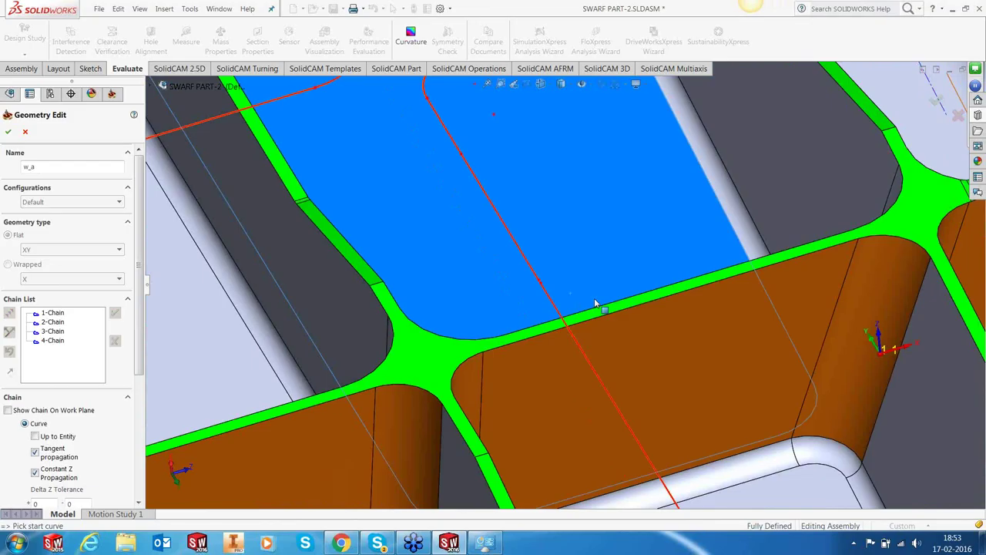
key(f)
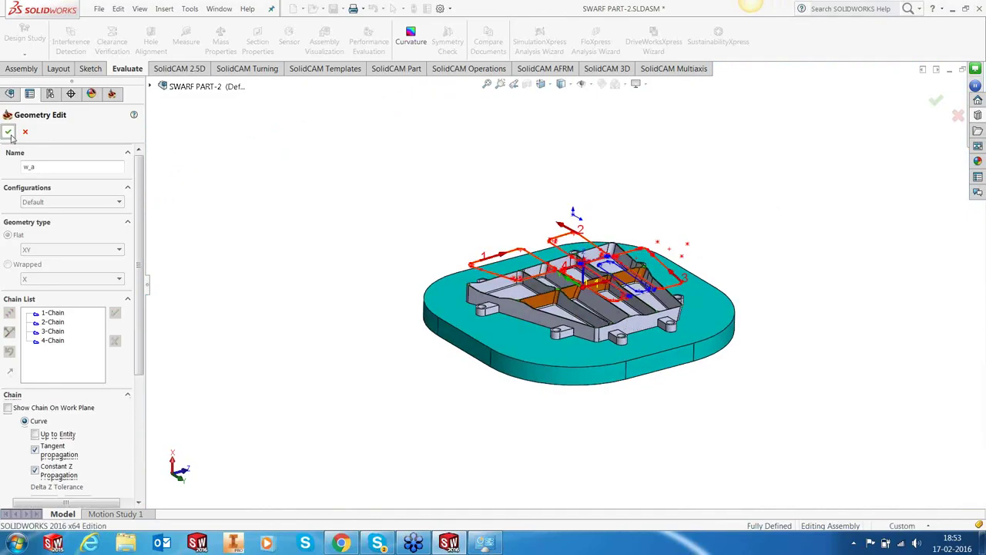
key(Return)
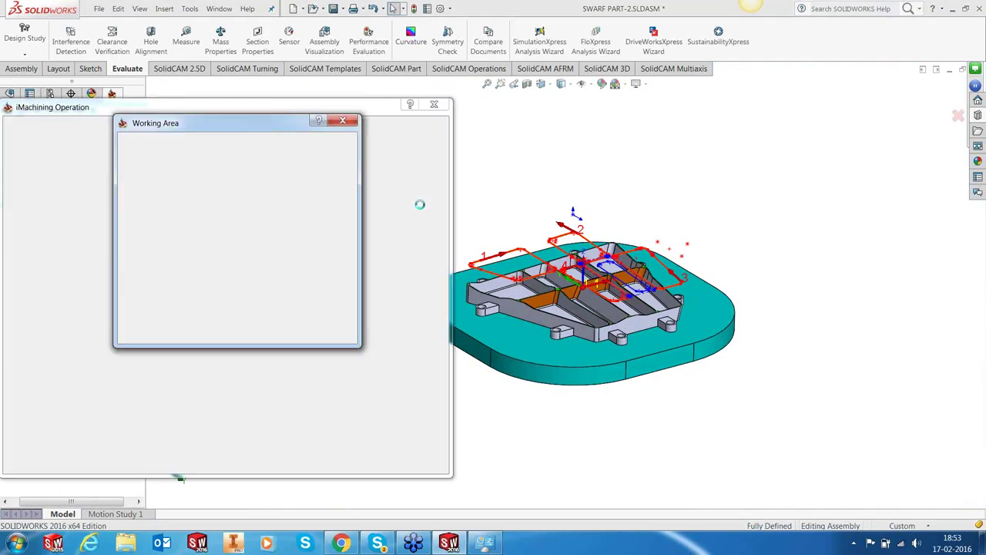
click(189, 331)
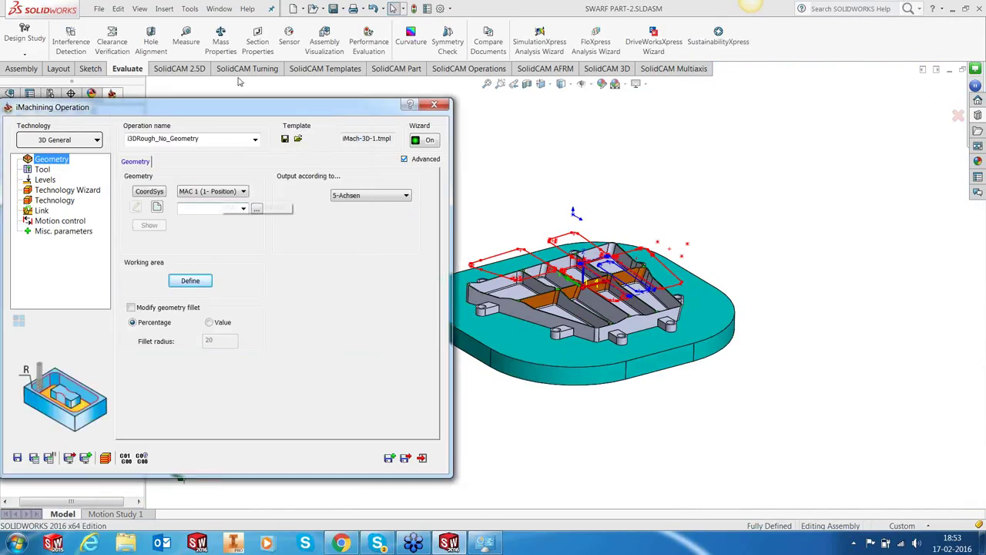
click(243, 209)
click(218, 232)
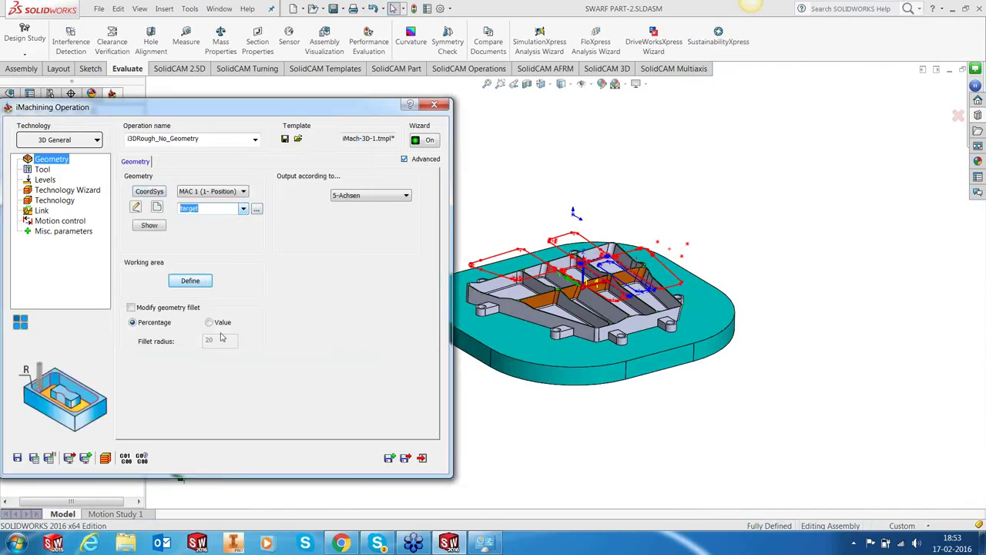
Step: Review the iMachining operation's tool, levels, cutting conditions, wall and floor offsets, tool path tolerance, link and motion control settings
click(43, 170)
click(44, 181)
click(43, 190)
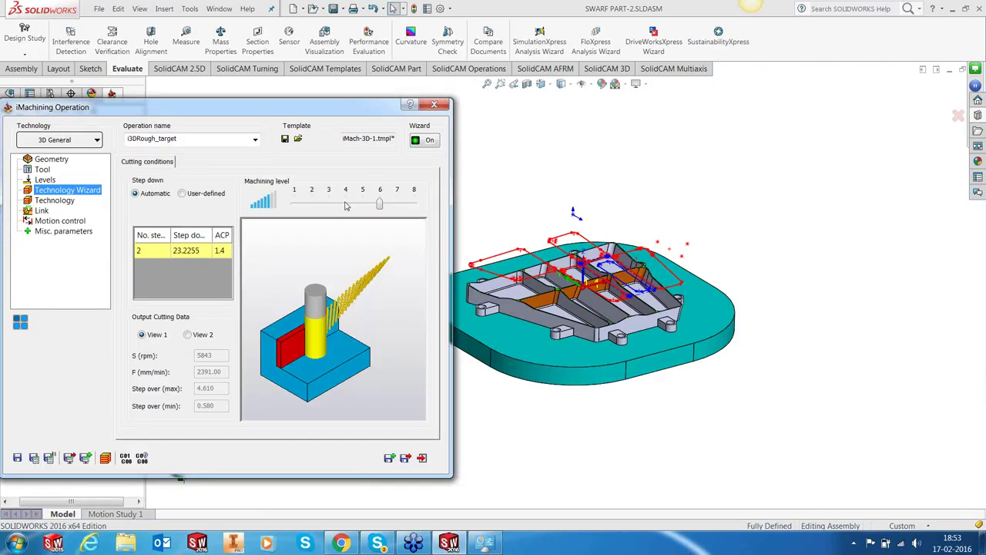
drag(310, 114, 497, 114)
click(240, 199)
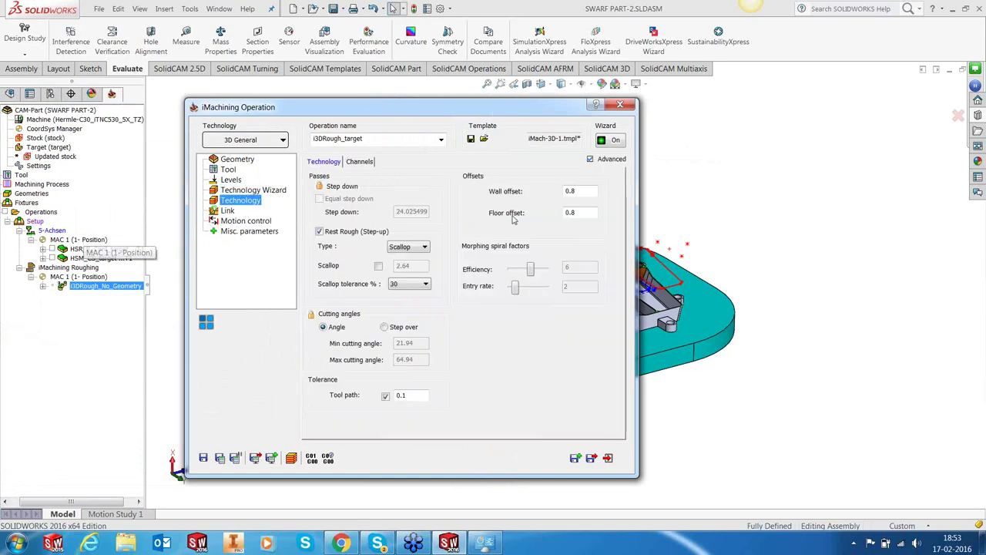
double_click(572, 192)
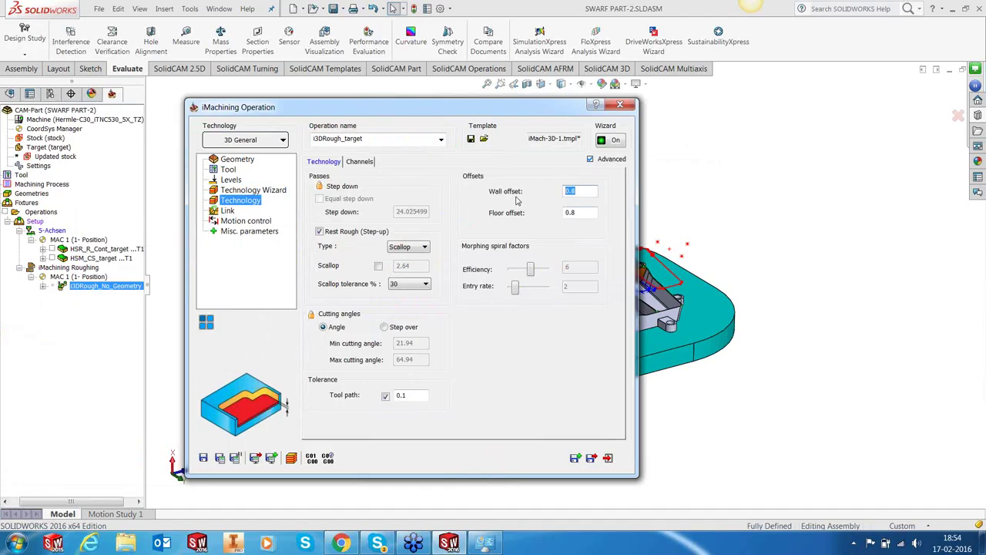
double_click(400, 394)
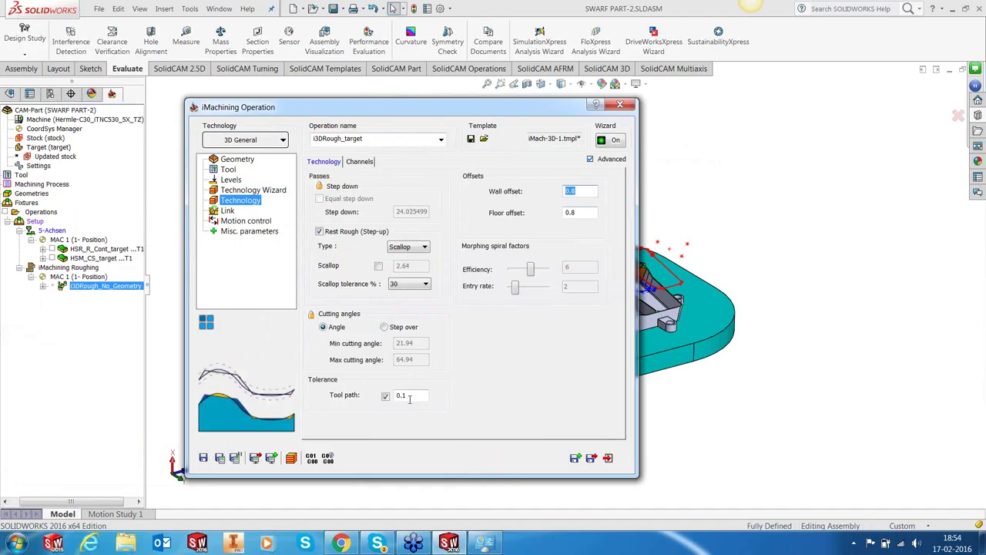
click(227, 211)
click(227, 221)
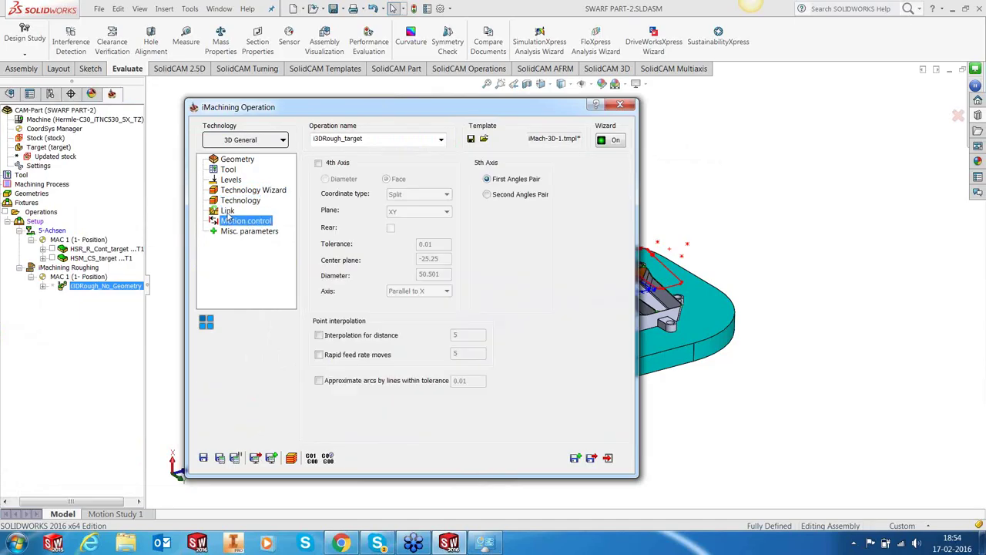
Step: Recheck the first iMachining operation's link and motion control settings, save the operation and close it
click(227, 211)
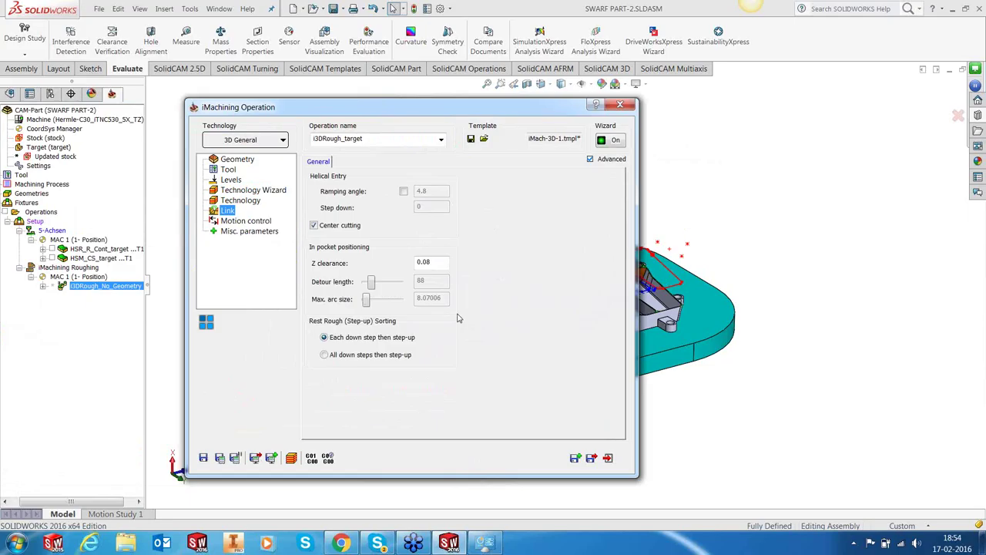
click(253, 224)
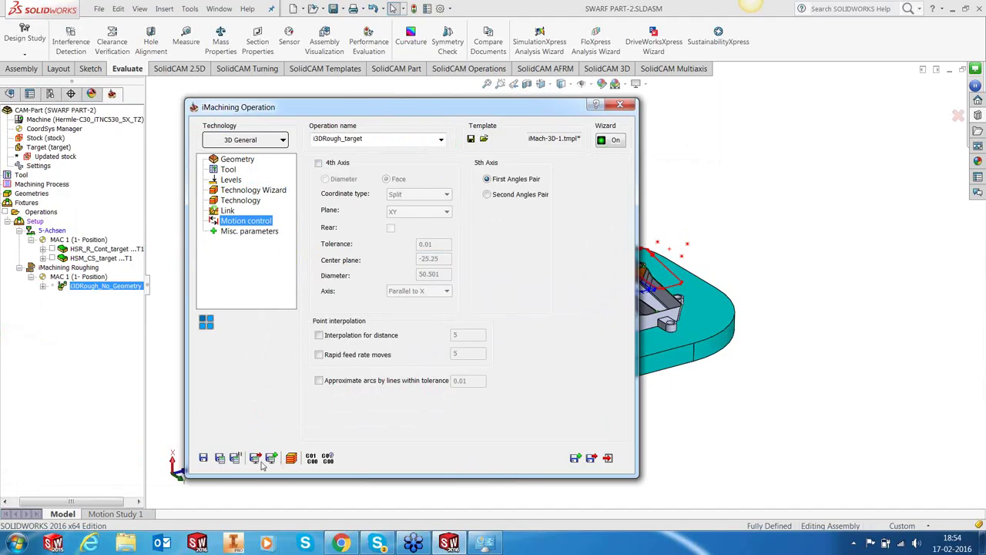
click(202, 459)
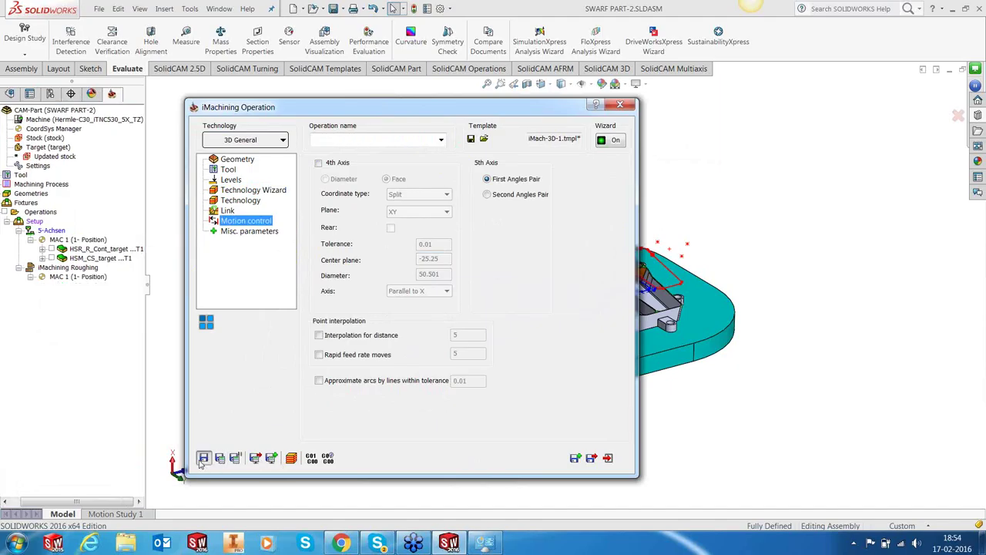
click(607, 458)
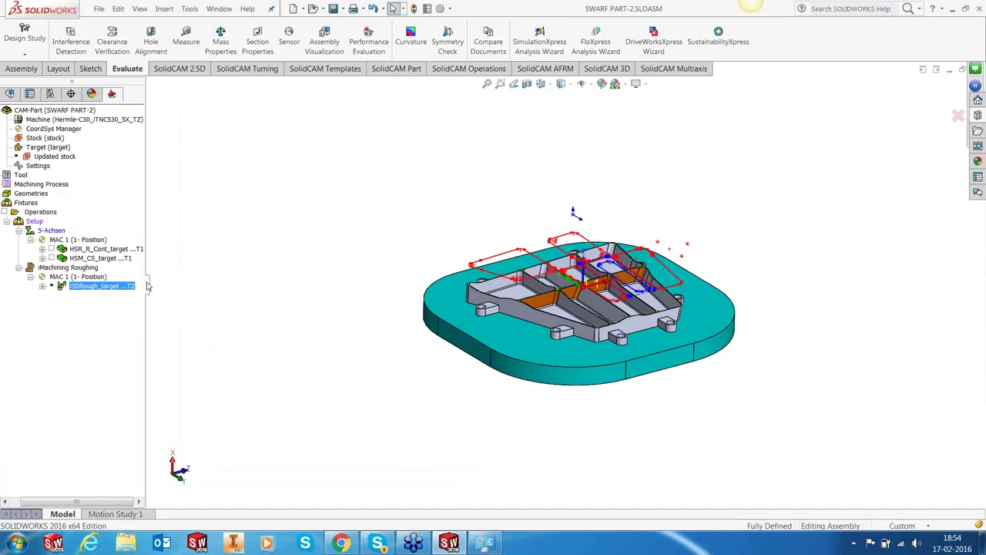
Step: Add a second 3D iMachining operation after the first one from the iMach-3D-2 template
right_click(128, 287)
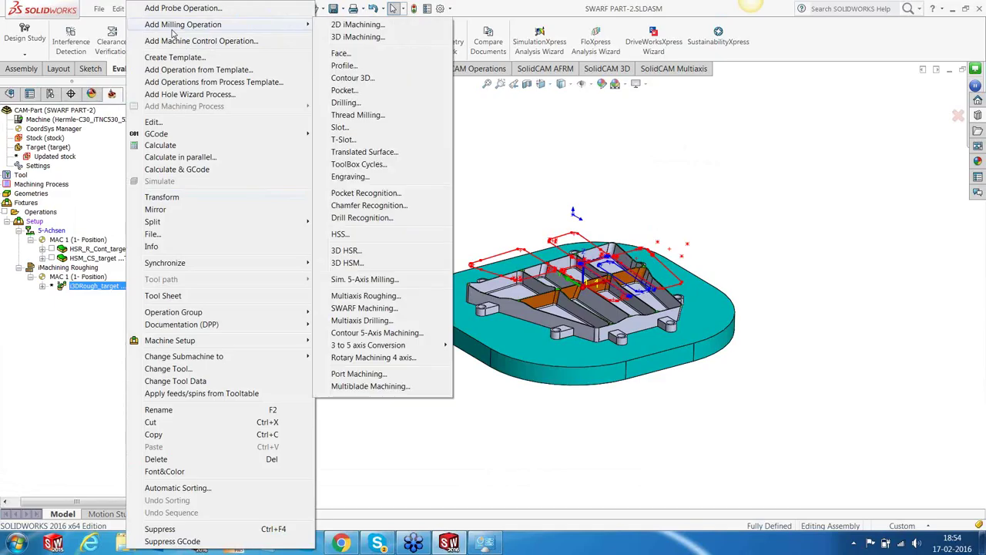
click(199, 70)
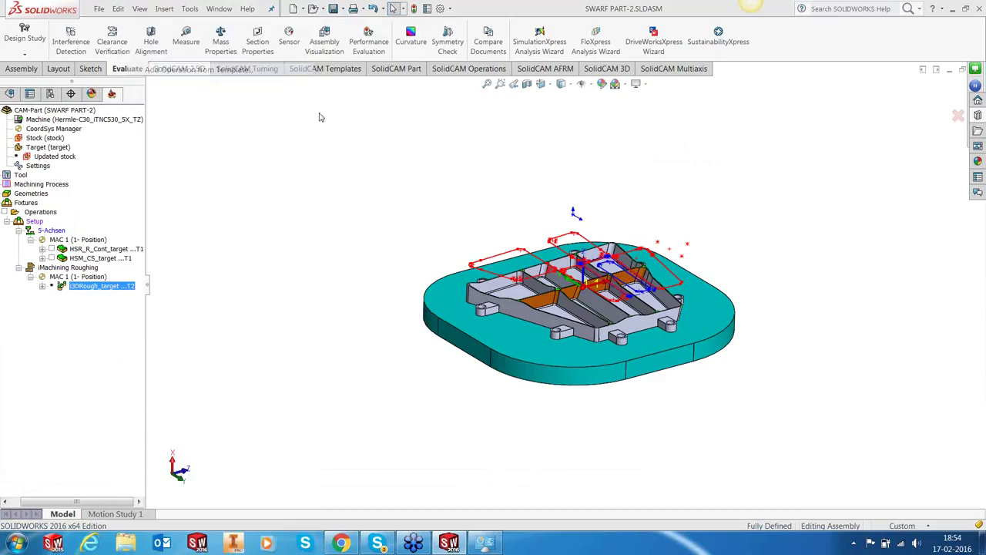
click(372, 242)
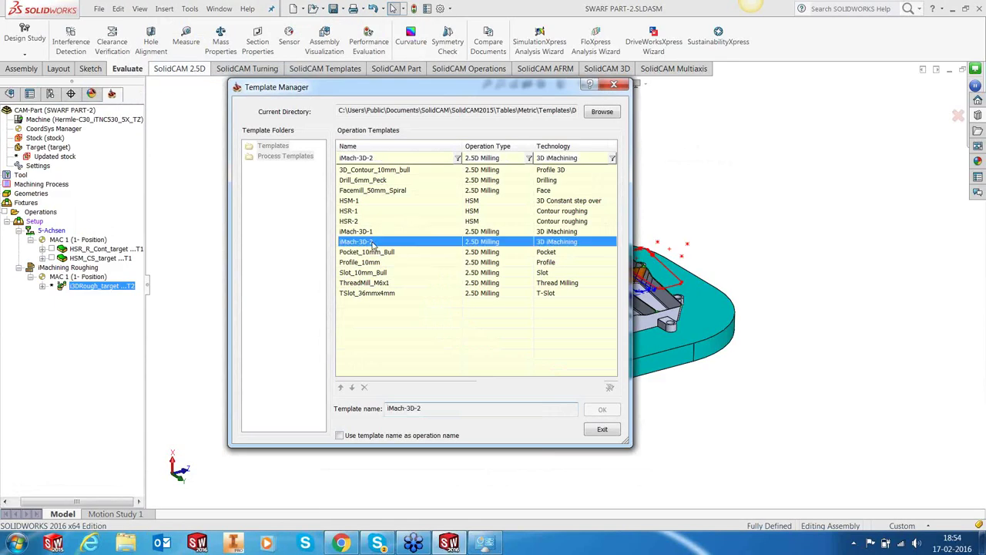
click(605, 413)
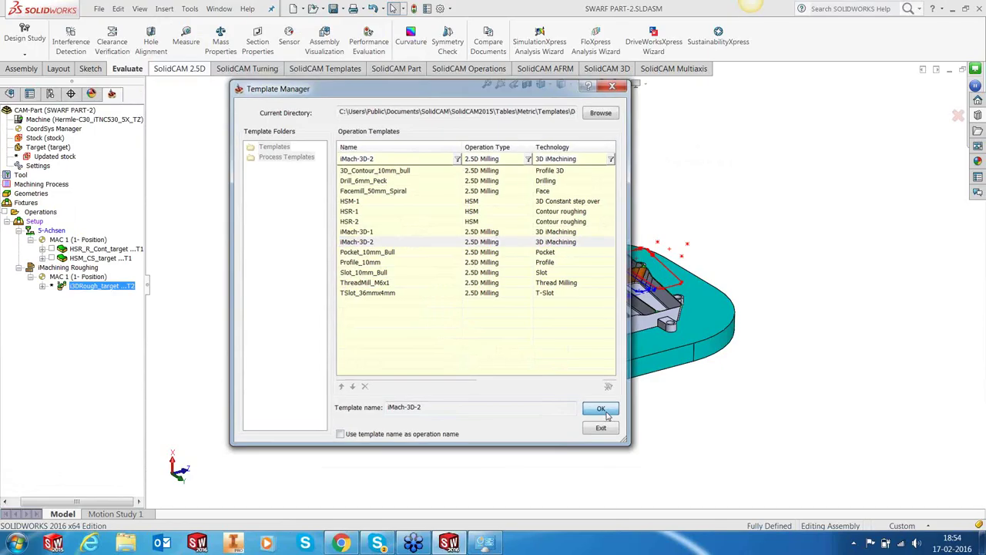
click(374, 302)
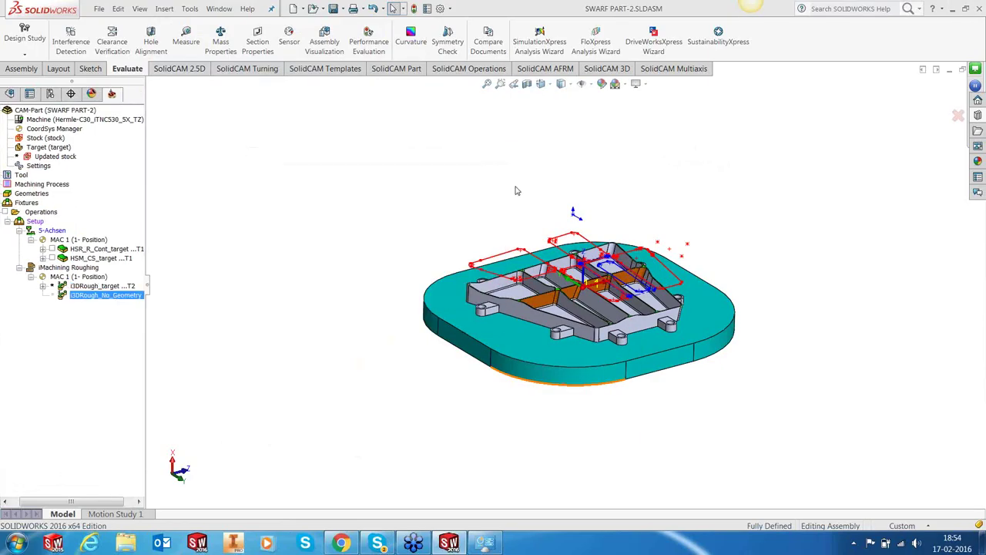
Step: Set the second iMachining operation's geometry to target and accept the External tool setting with zero offset, without a working area chain
click(431, 210)
click(389, 226)
click(371, 281)
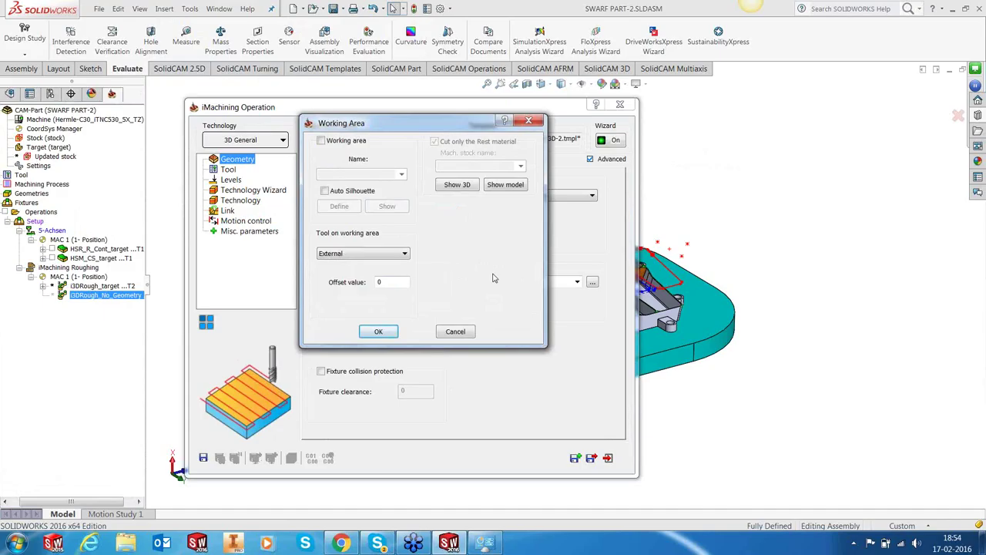
click(379, 331)
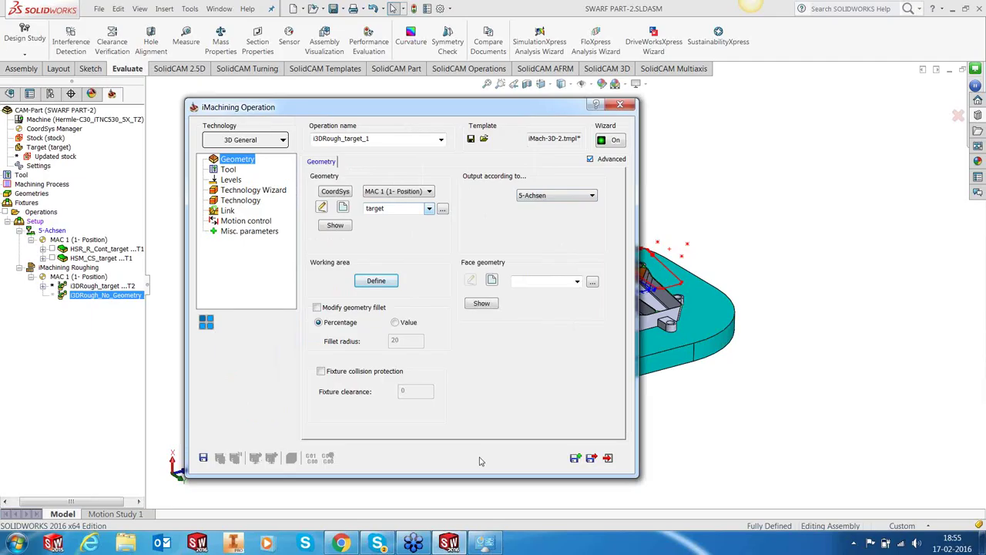
Step: Set the second iMachining operation's lower milling level to -50.501 by picking the top face of the base plate under the frame
click(225, 170)
click(225, 178)
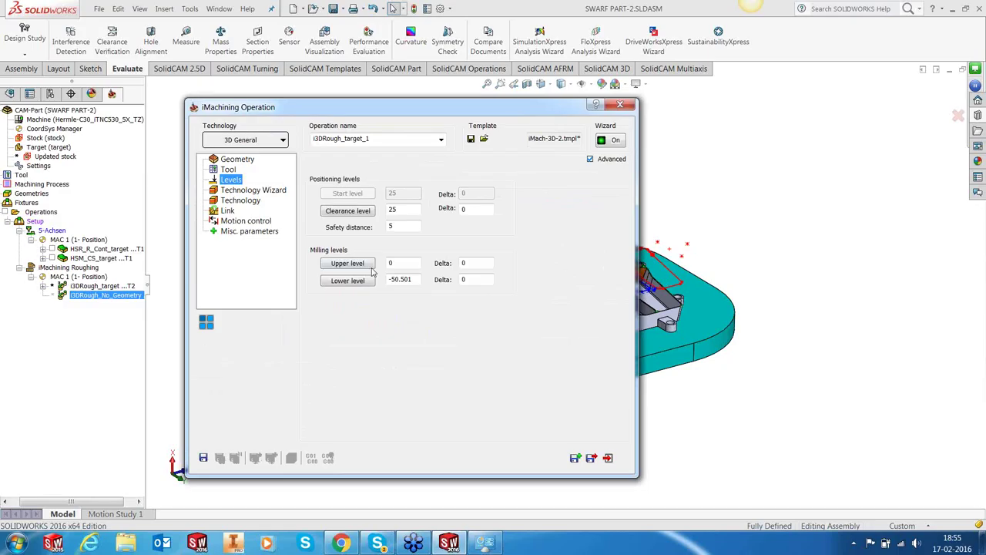
click(359, 281)
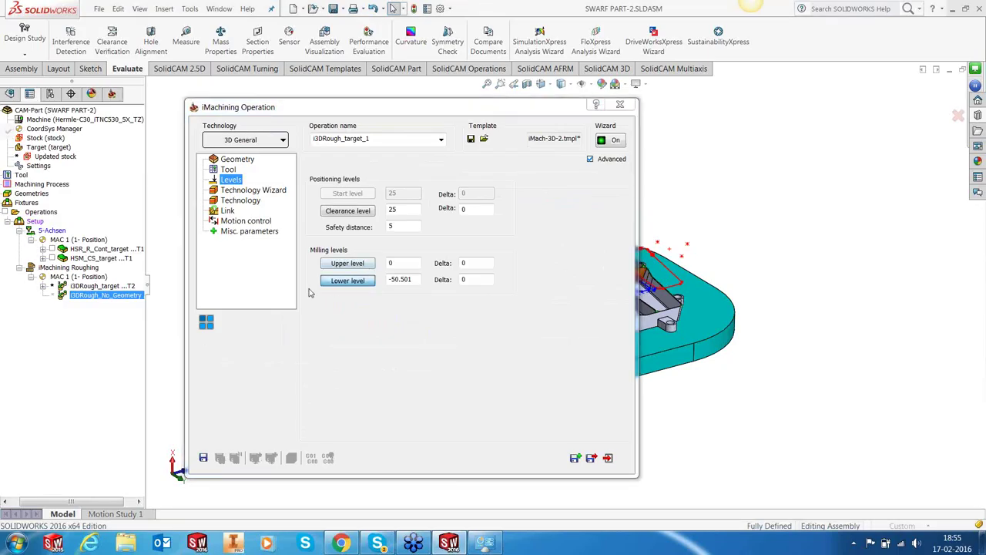
scroll(556, 308, down, 5)
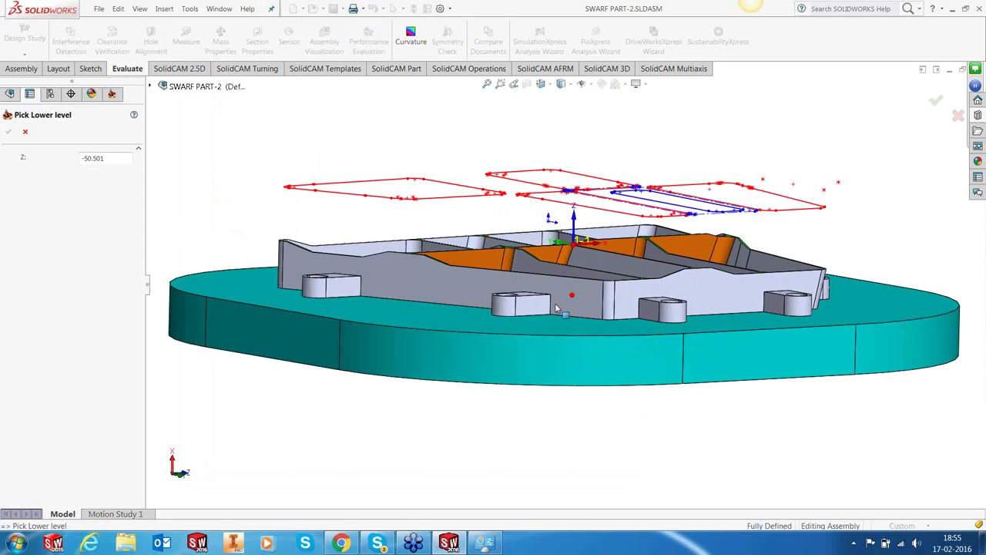
scroll(555, 304, down, 5)
click(537, 334)
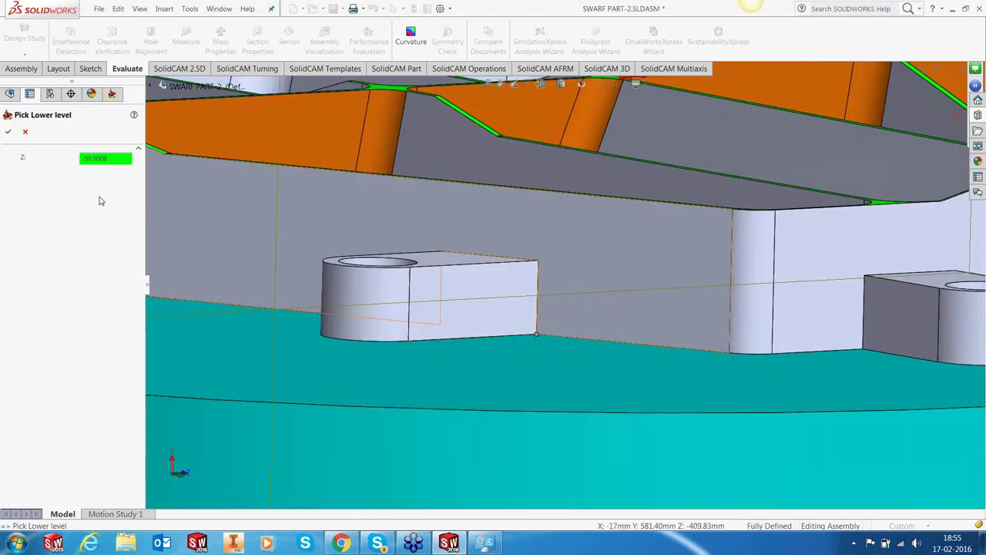
click(9, 133)
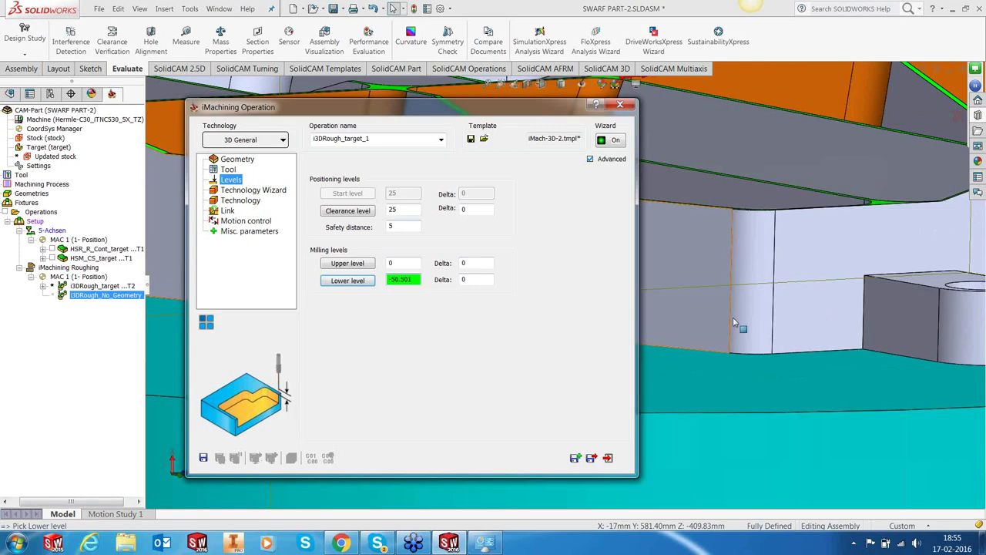
click(739, 326)
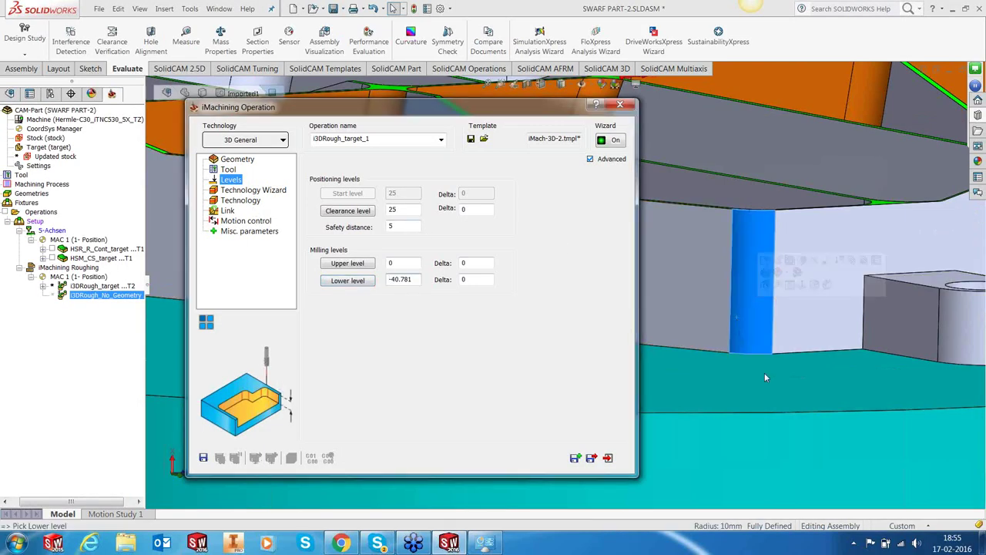
click(783, 390)
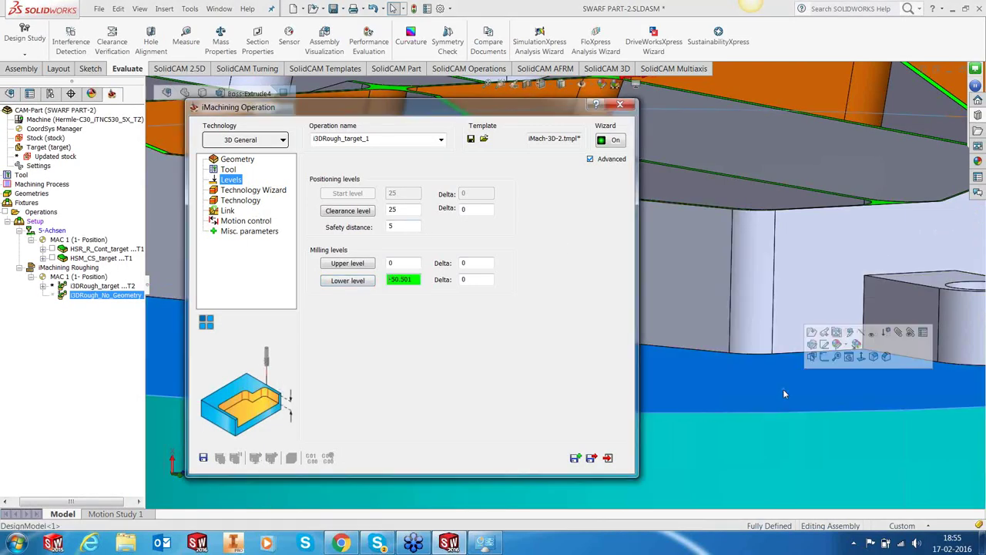
Step: Check the second iMachining operation's cutting conditions and technology parameters, save the operation and close it
click(253, 189)
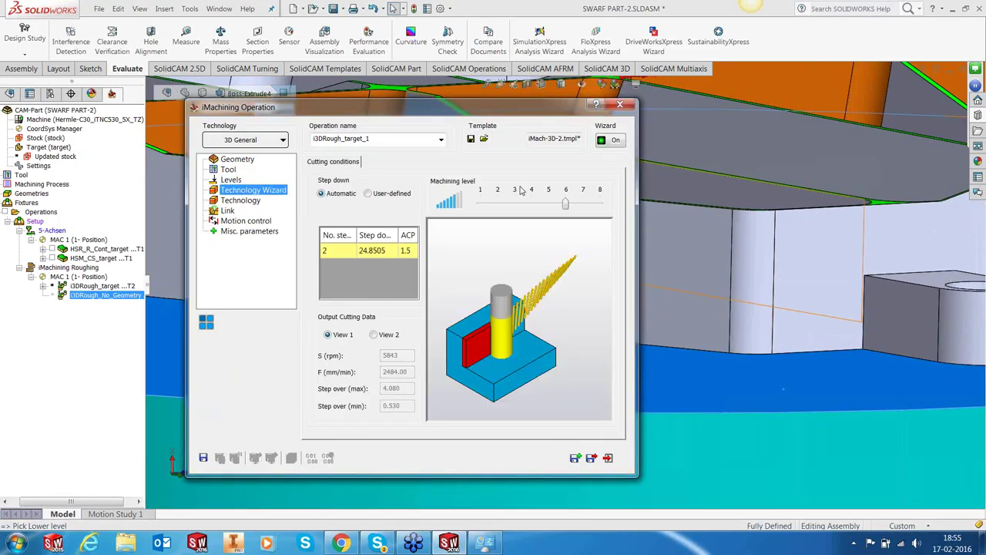
click(237, 201)
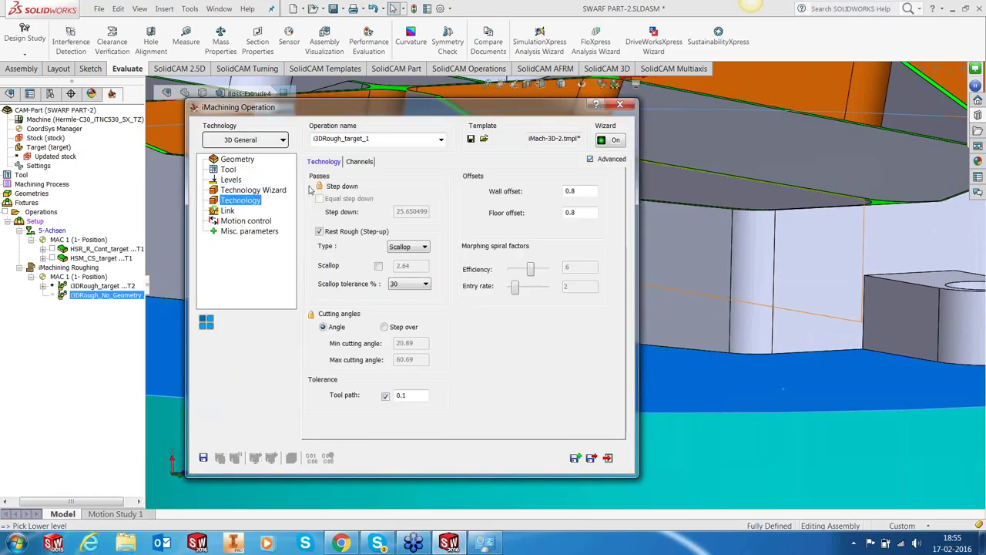
click(204, 457)
click(608, 458)
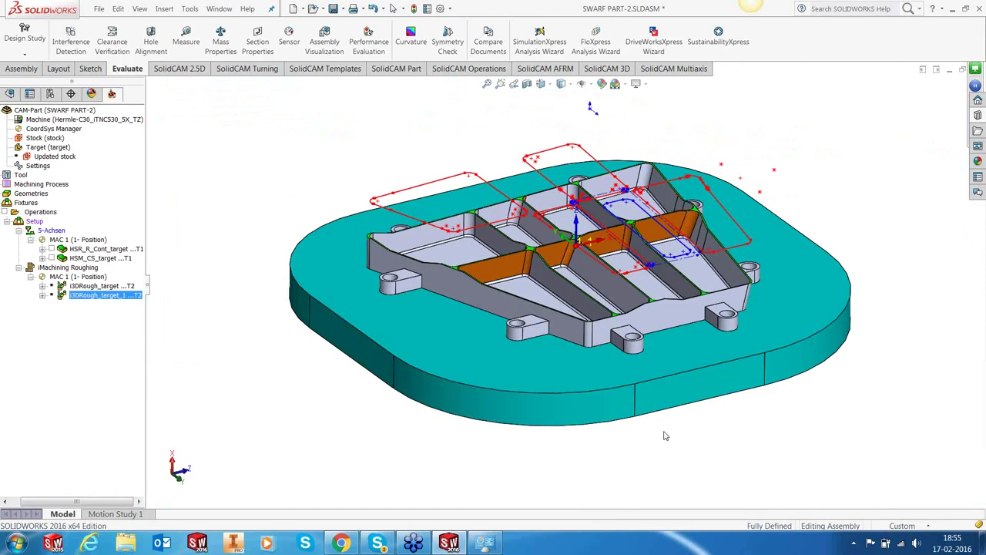
Step: Hide the sketches so the working area loops no longer cover the aero frame
click(586, 154)
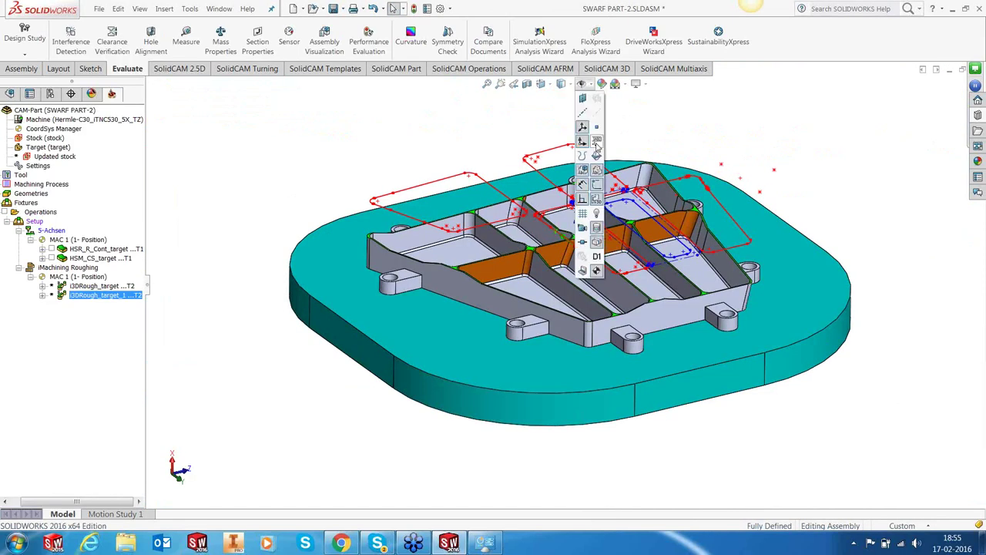
click(598, 185)
middle_drag(713, 186, 650, 238)
scroll(655, 237, down, 3)
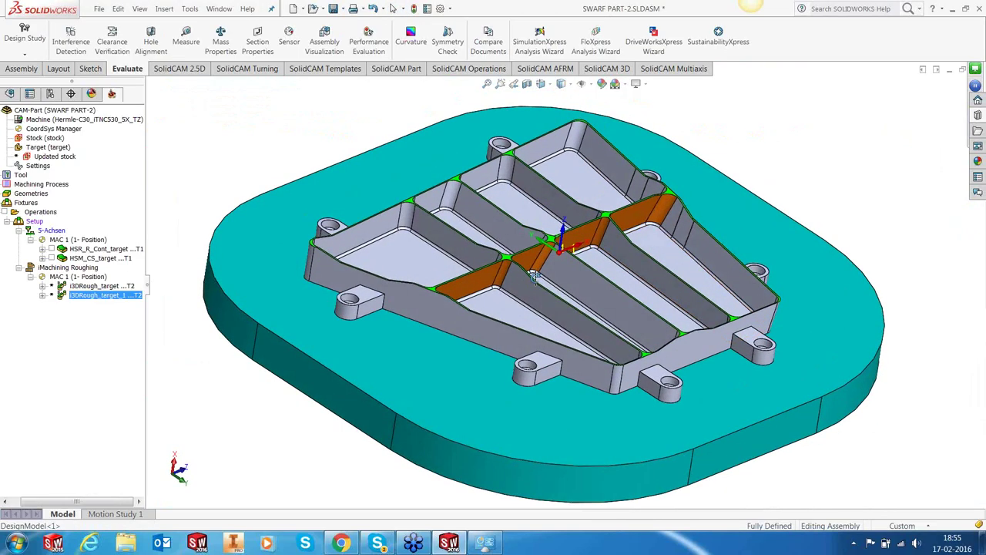
Step: Examine the frame's pockets, ribs and outer walls at low and high angles with both iMachining roughing operations selected
ctrl+click(108, 287)
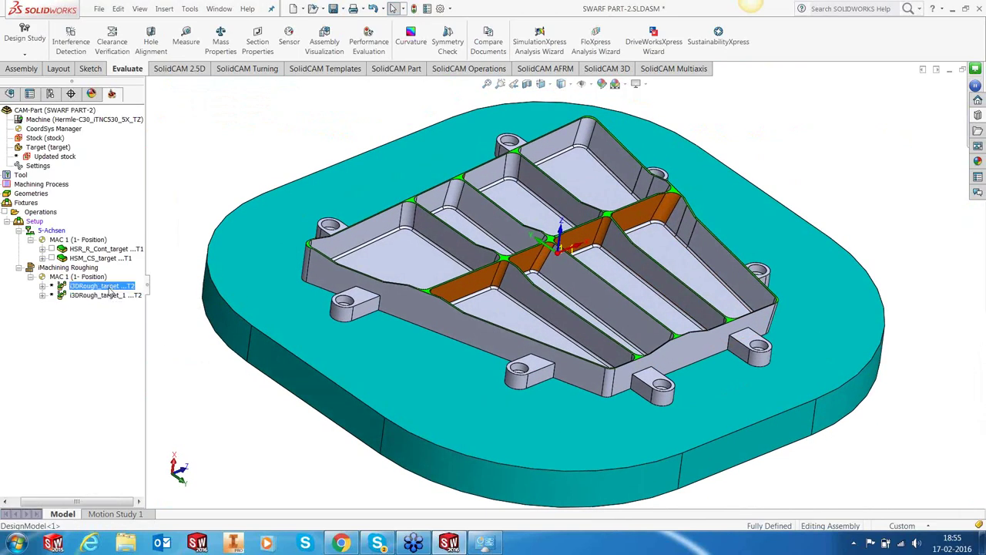
drag(106, 298, 115, 288)
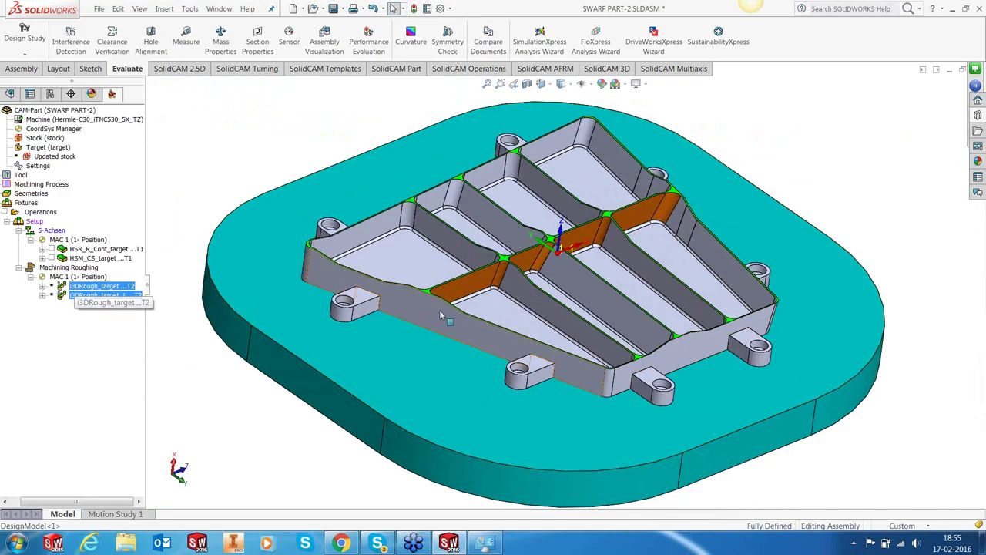
key(ctrl+1)
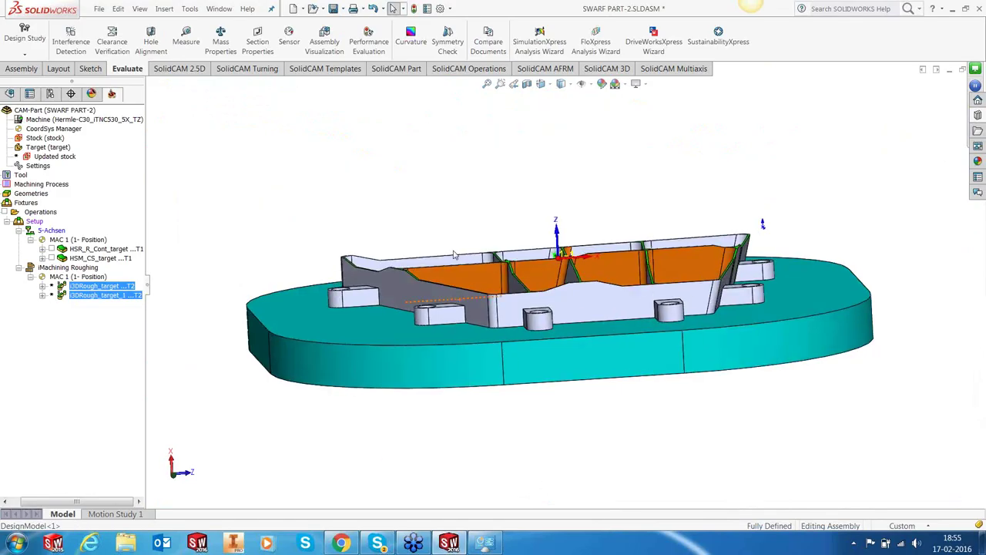
scroll(669, 311, down, 5)
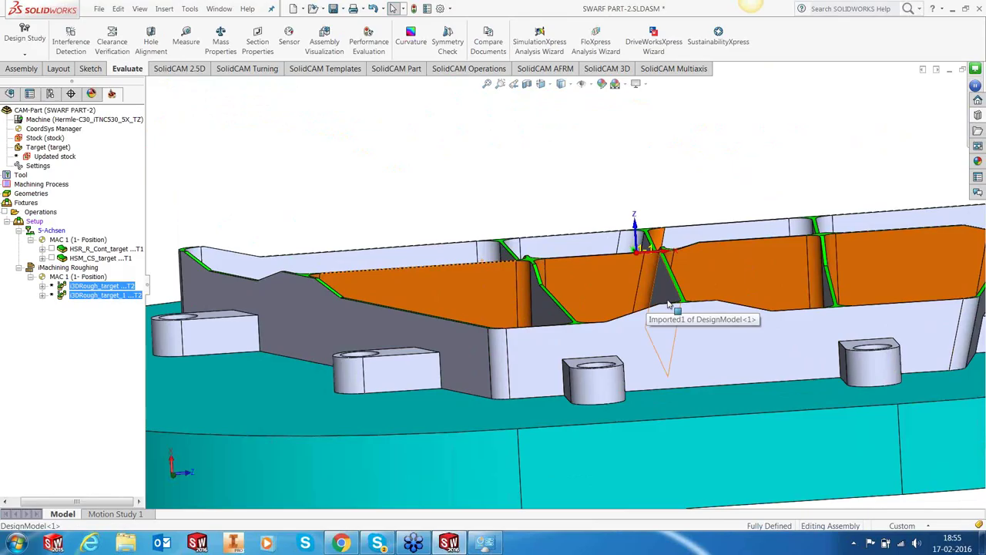
scroll(669, 303, up, 5)
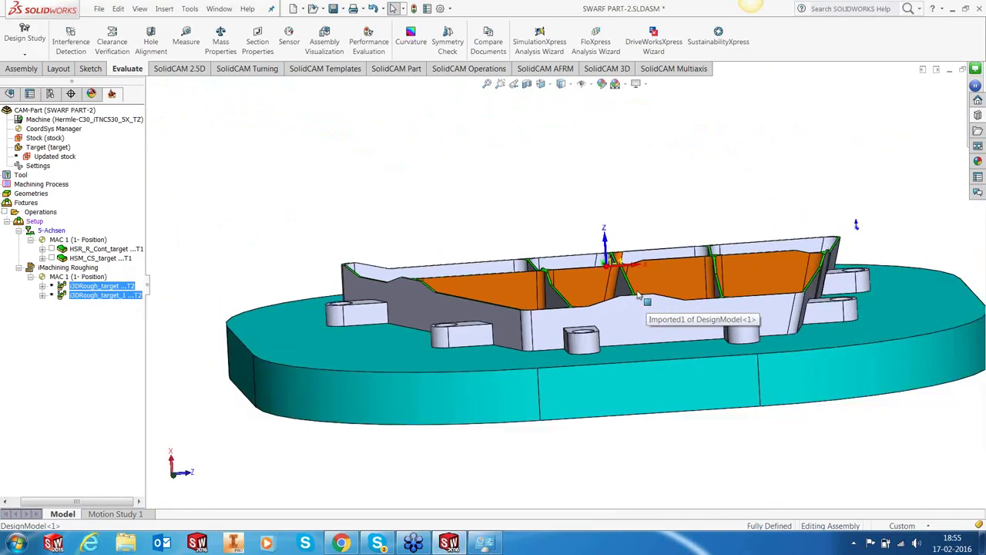
middle_drag(651, 308, 663, 254)
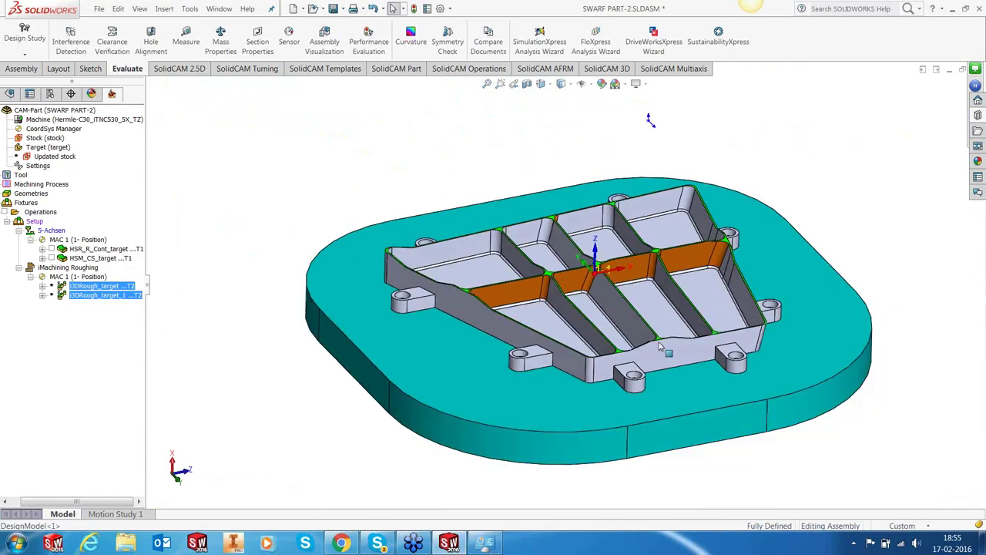
middle_drag(462, 270, 170, 283)
Step: Add an HSR contour roughing operation after the second iMachining operation from the HSR-2 template
click(119, 296)
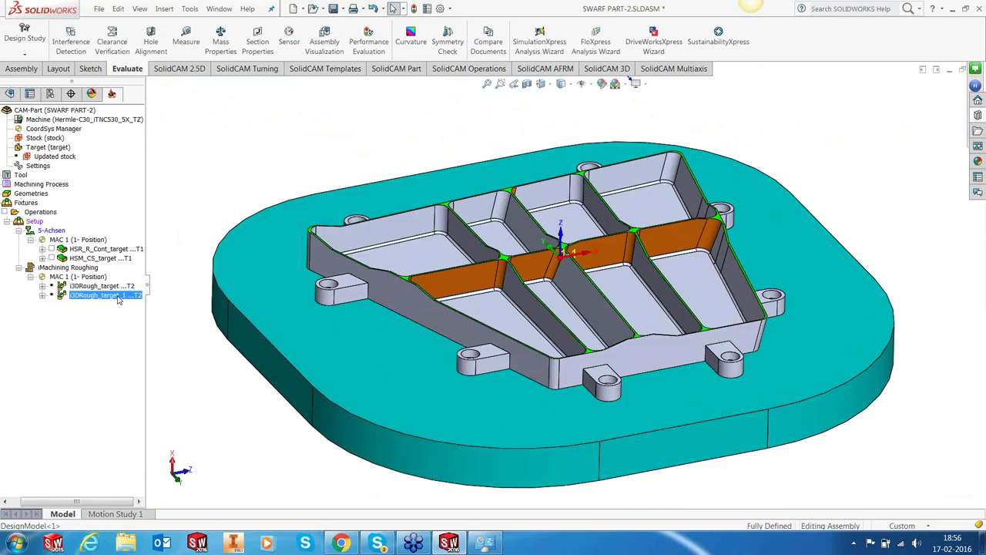
right_click(119, 298)
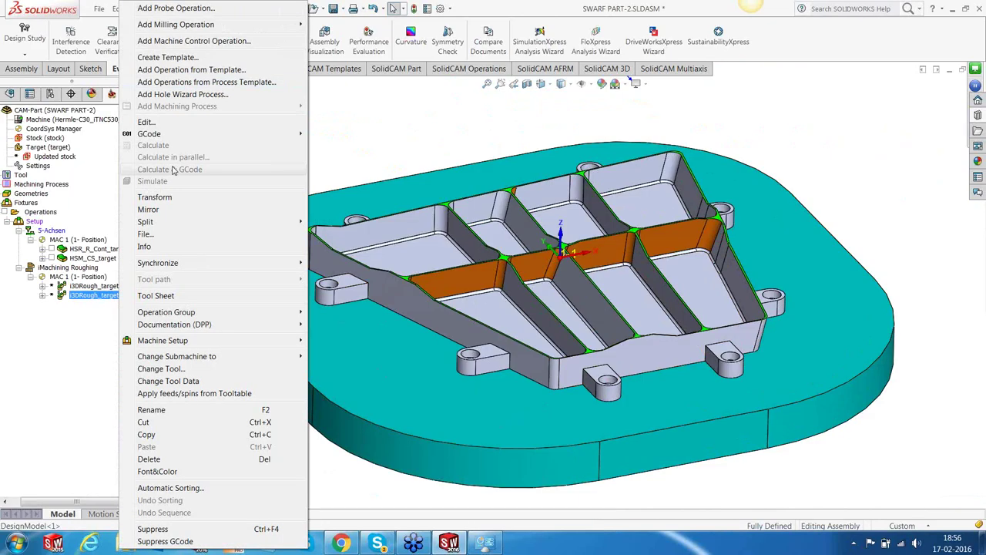
click(179, 70)
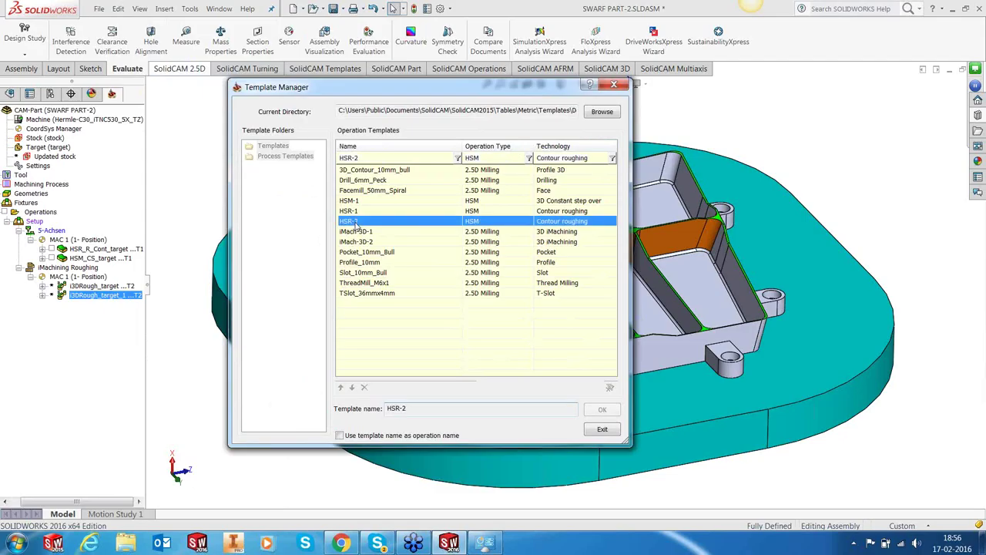
click(605, 410)
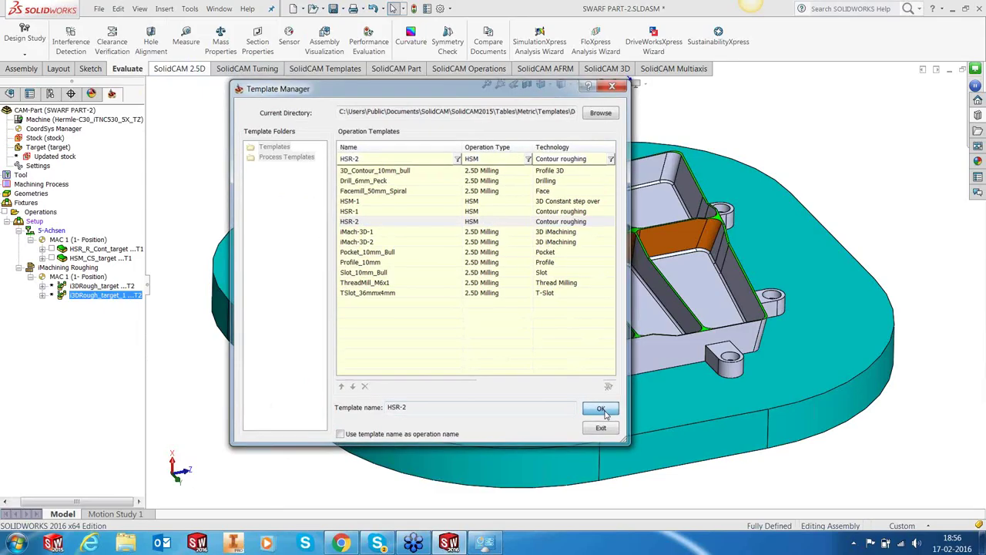
click(375, 303)
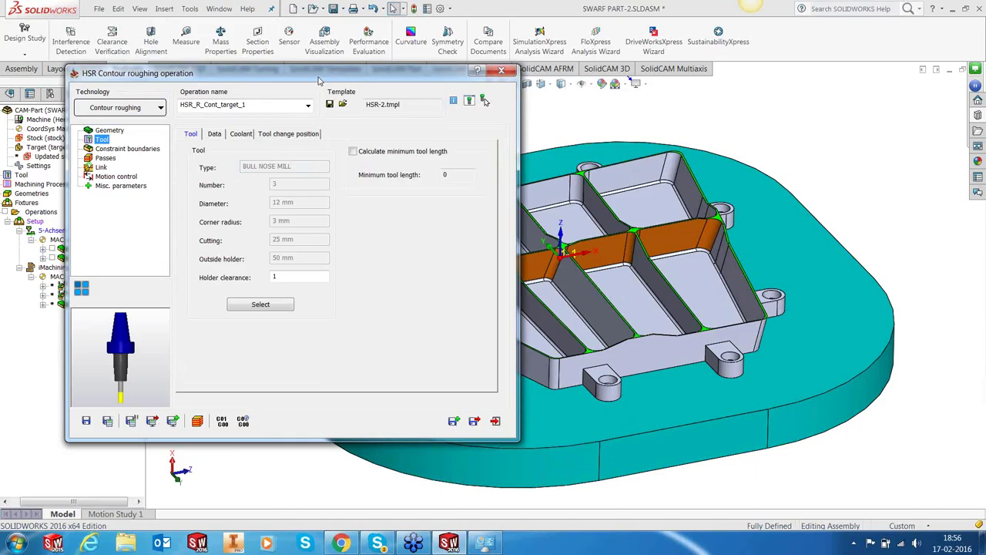
Step: Check the HSR contour roughing operation's constraint boundaries, passes, adaptive step down and link parameters, and exit the operation
drag(320, 80, 506, 90)
click(312, 156)
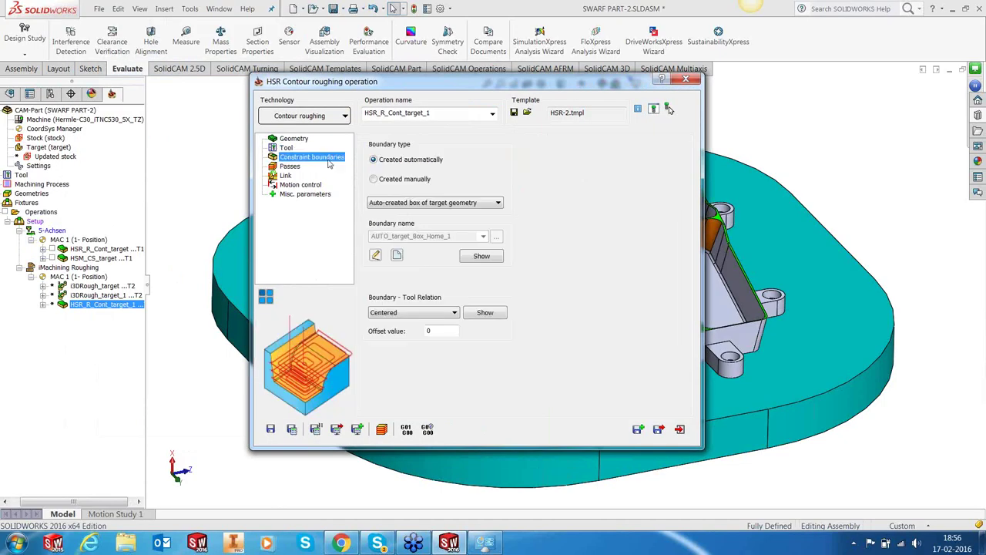
click(289, 167)
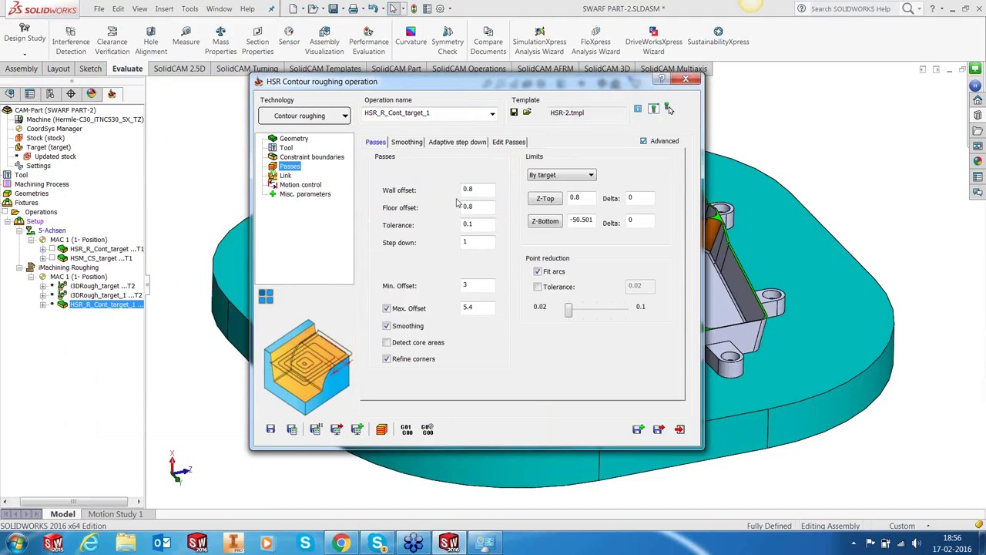
click(408, 143)
click(451, 143)
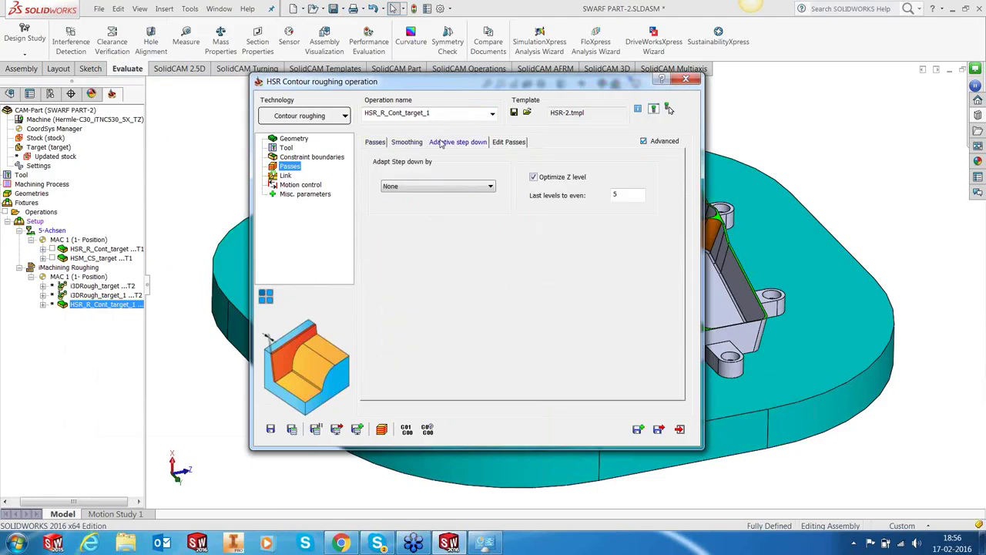
click(504, 142)
click(285, 177)
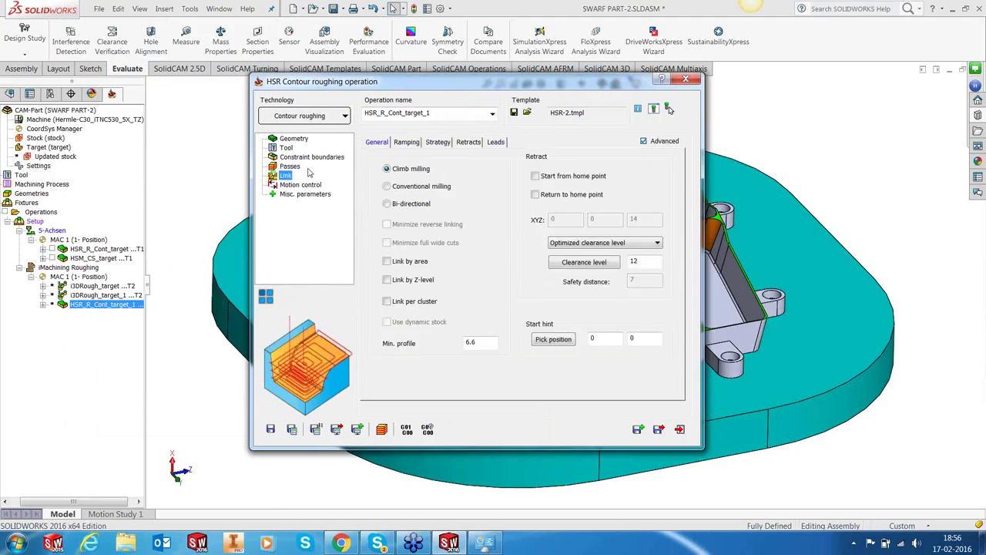
click(407, 143)
click(445, 145)
click(680, 429)
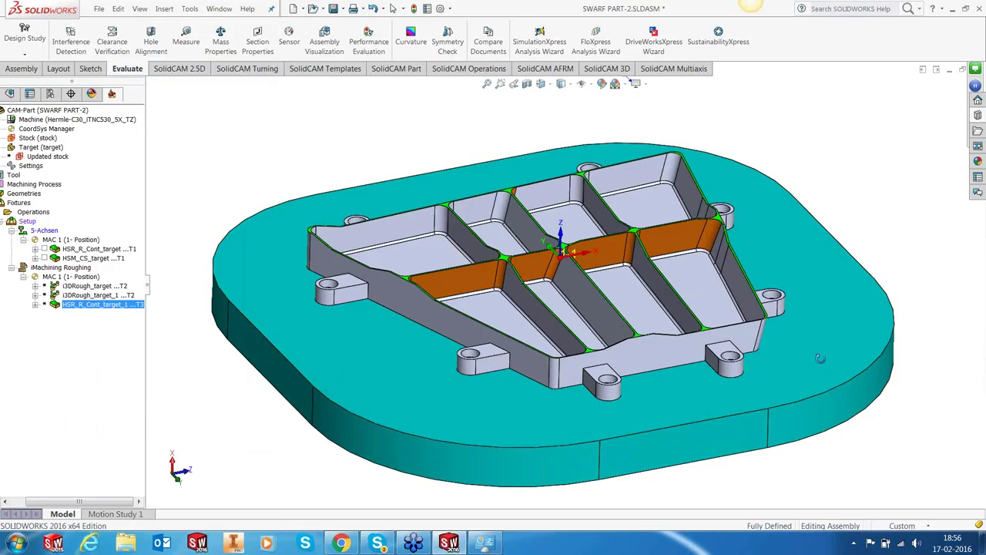
Step: Try to calculate both iMachining roughing operations and the HSR contour roughing operation in parallel on the local computer
scroll(824, 363, down, 3)
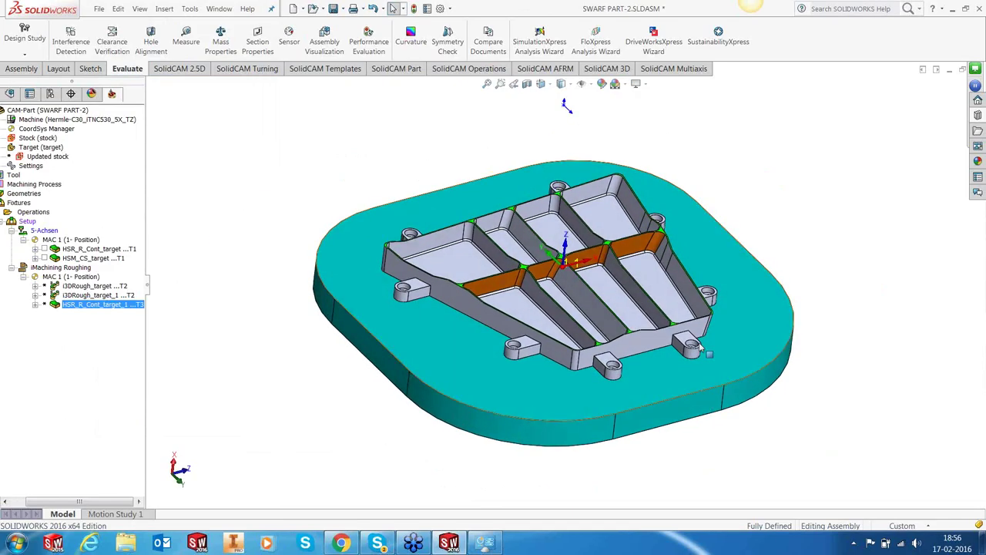
scroll(644, 328, down, 2)
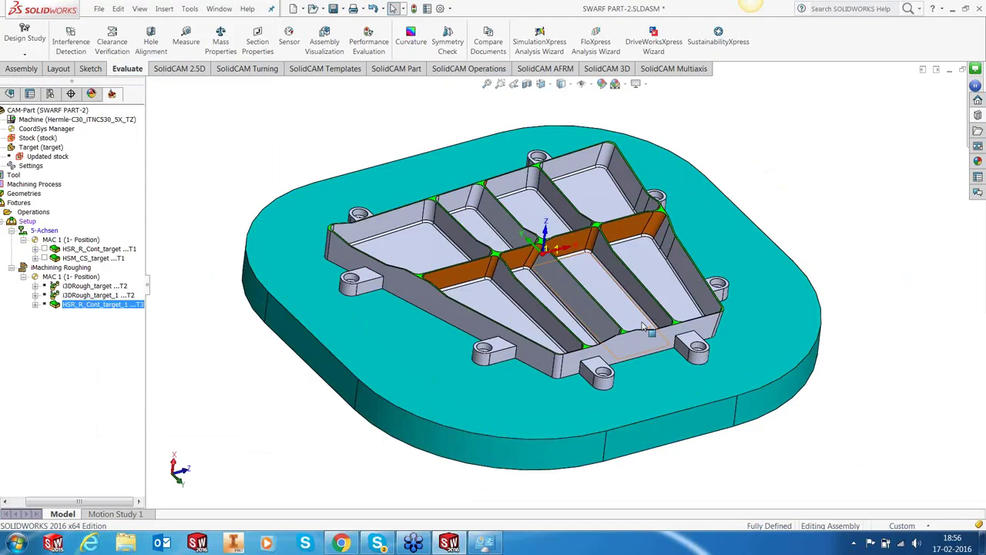
click(85, 287)
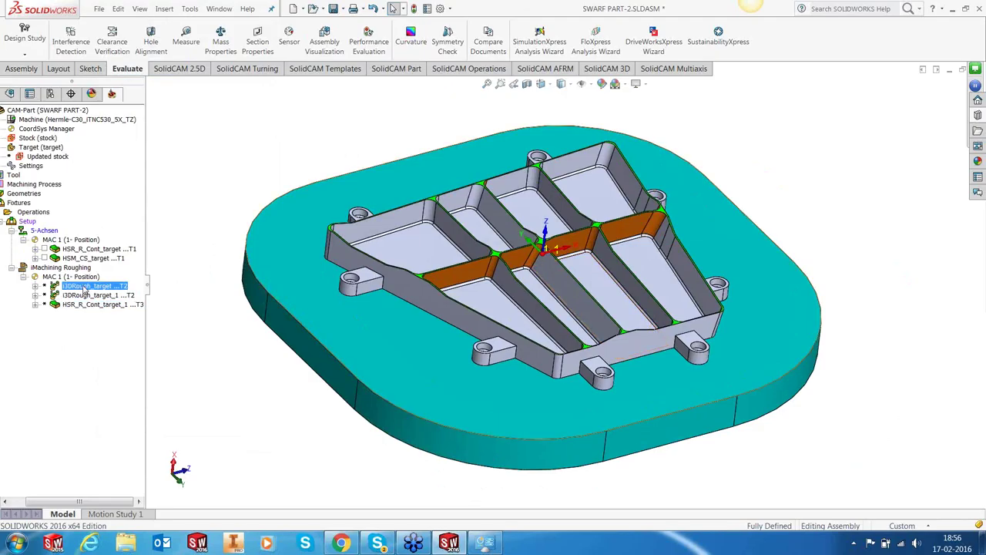
shift+click(80, 306)
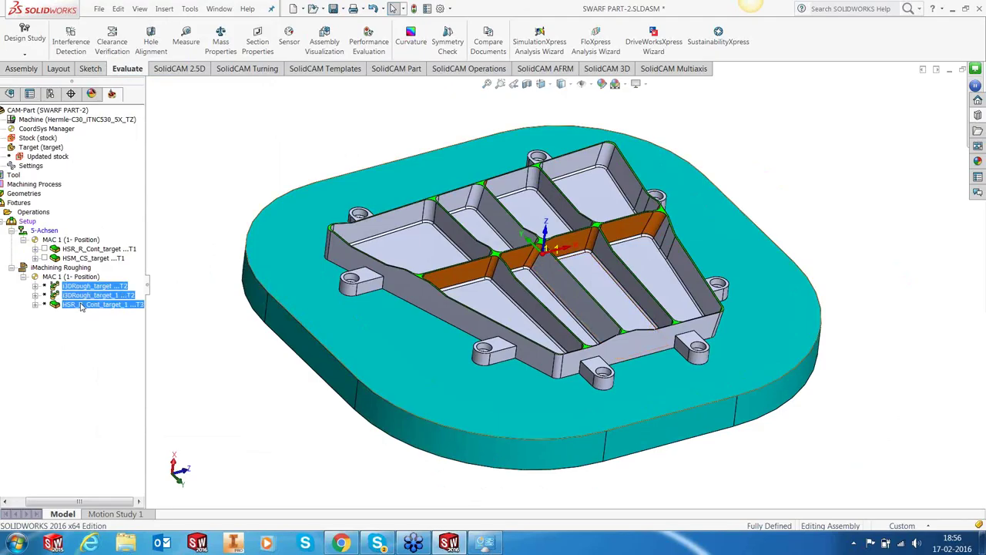
right_click(81, 306)
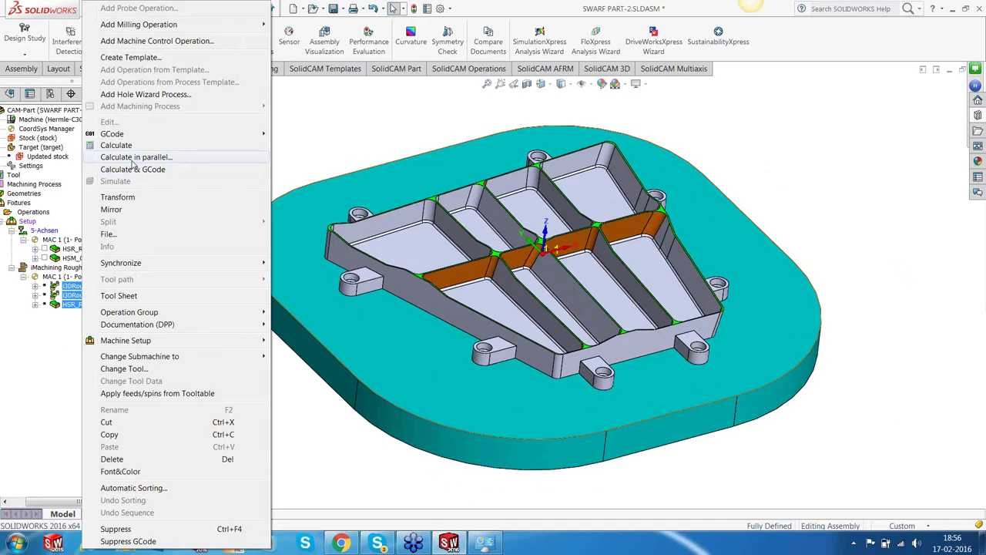
click(131, 165)
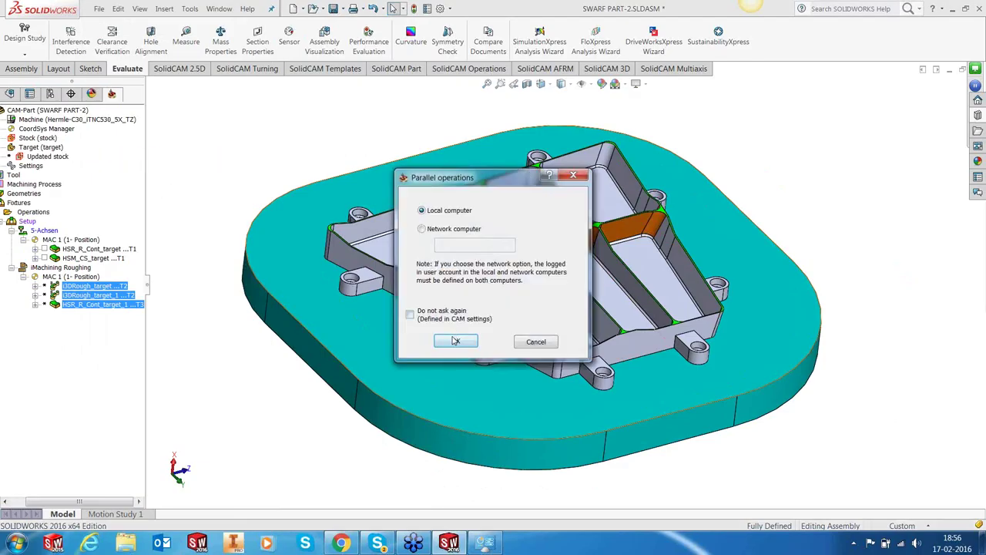
click(456, 341)
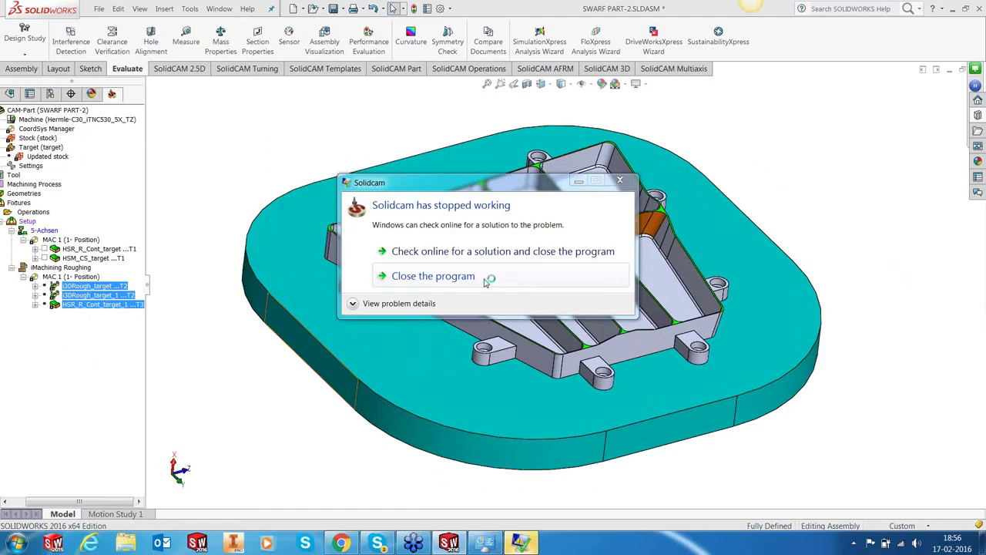
Step: Start Windows Task Manager and end the busy Solidcam.exe process
right_click(625, 546)
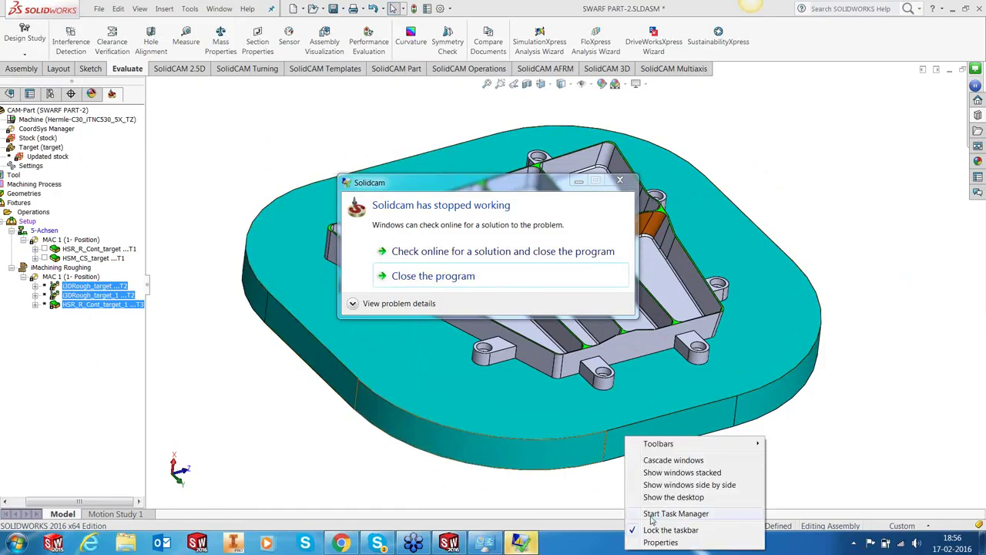
click(652, 514)
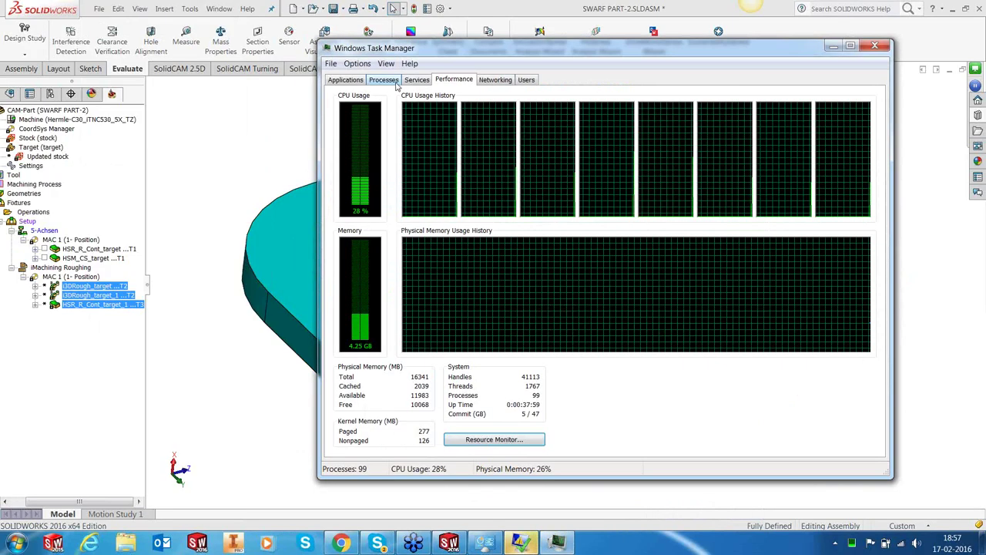
click(383, 80)
click(371, 116)
click(848, 441)
click(539, 299)
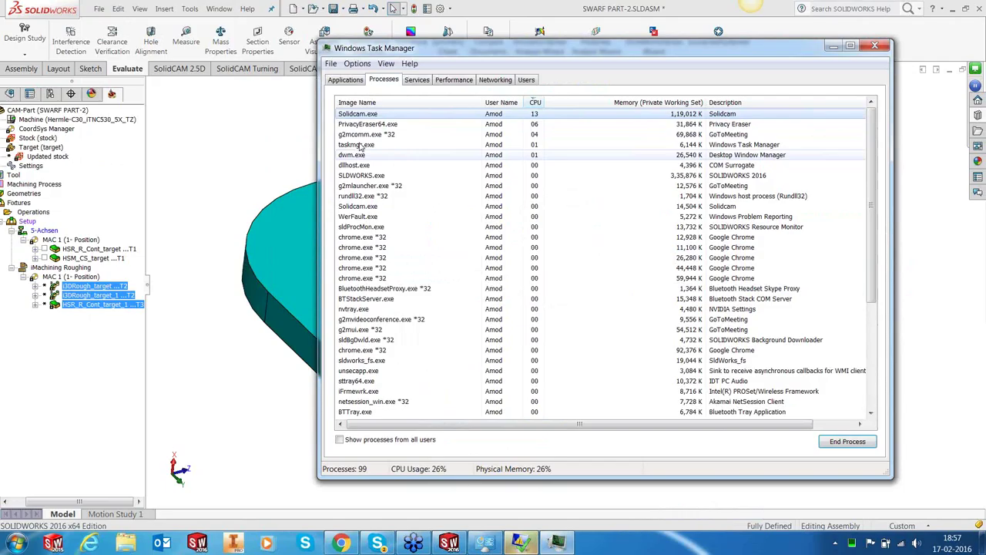
Step: End the SLDWORKS.exe process, leave Task Manager and close the crashed Solidcam program
click(362, 165)
click(846, 443)
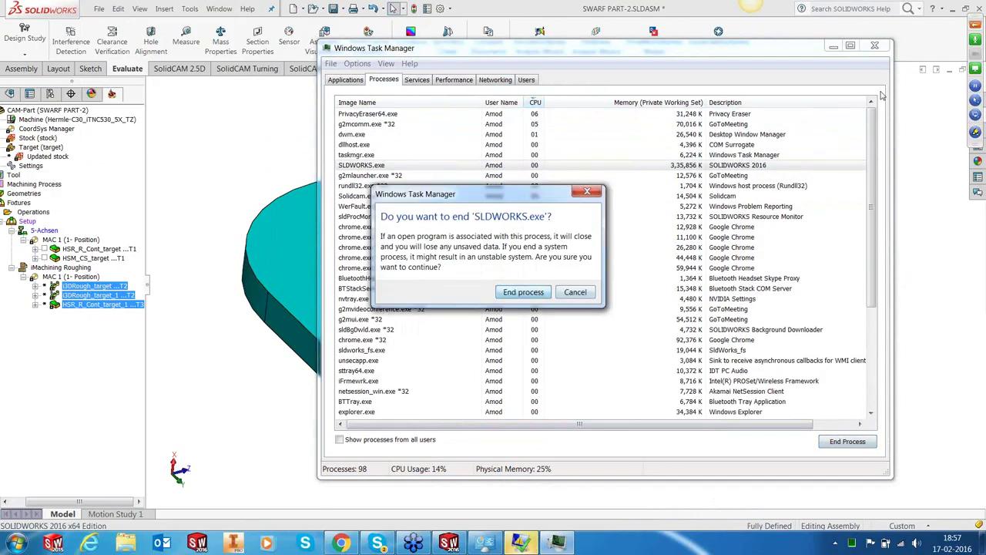
key(Return)
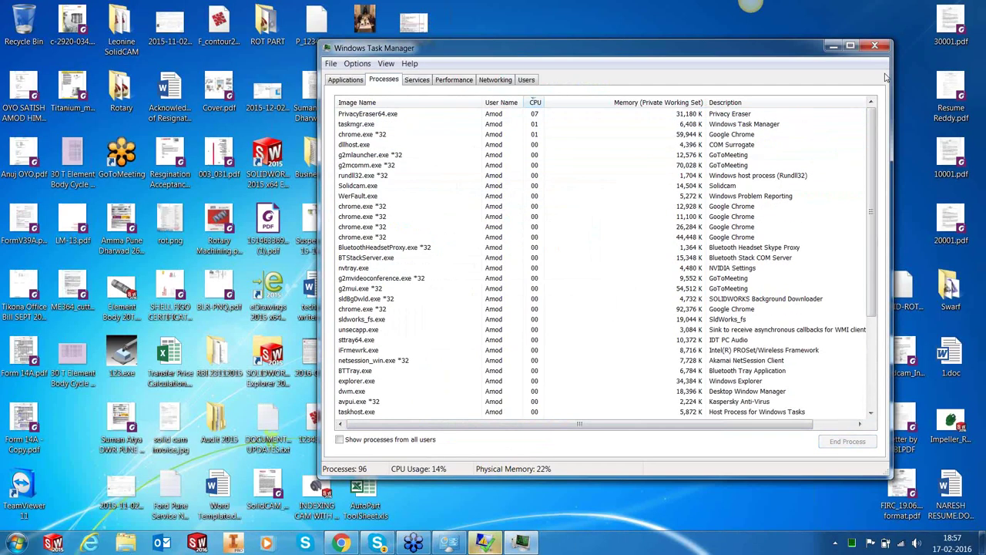
click(874, 46)
click(443, 275)
Step: Restart SOLIDWORKS 2016 and dismiss the Program Compatibility Assistant message
click(198, 543)
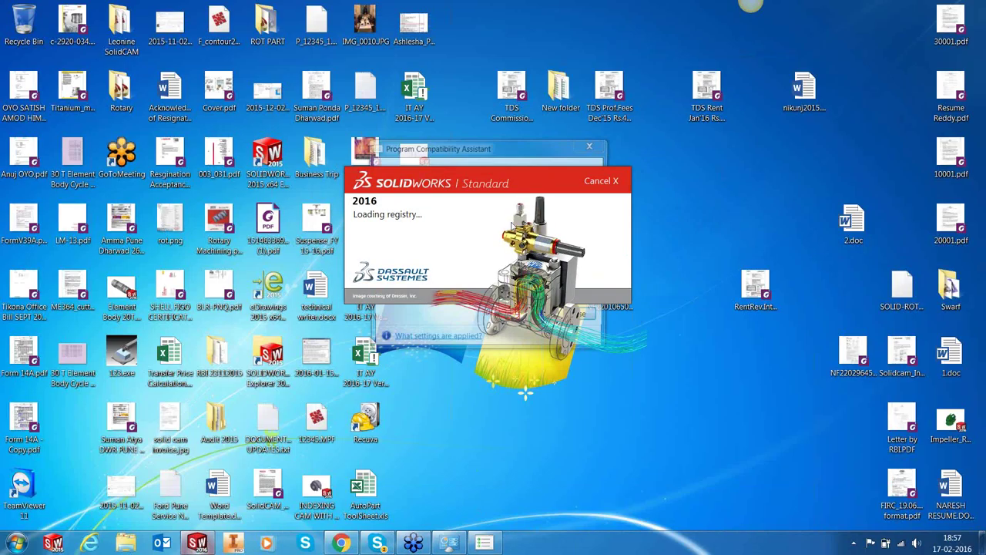
click(506, 153)
drag(507, 152, 690, 240)
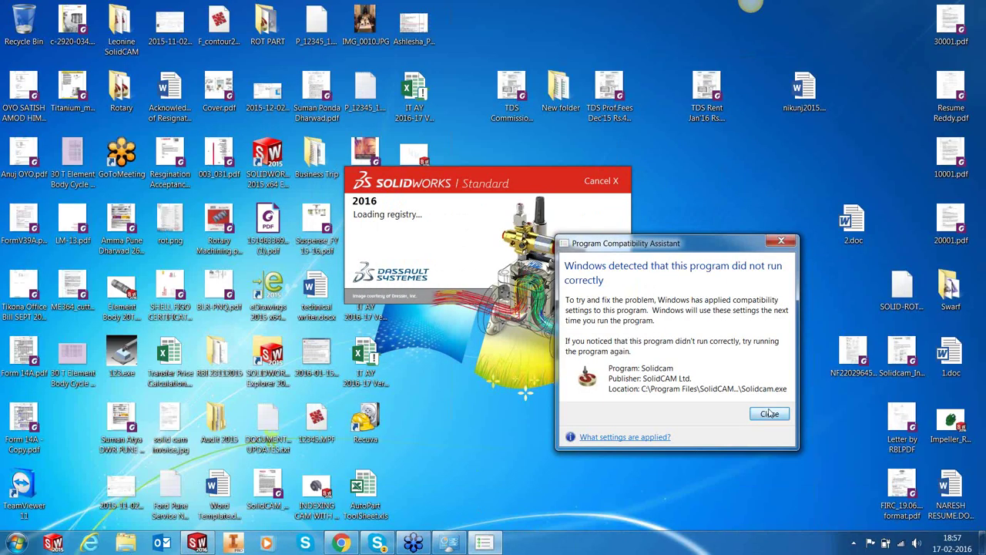
click(767, 412)
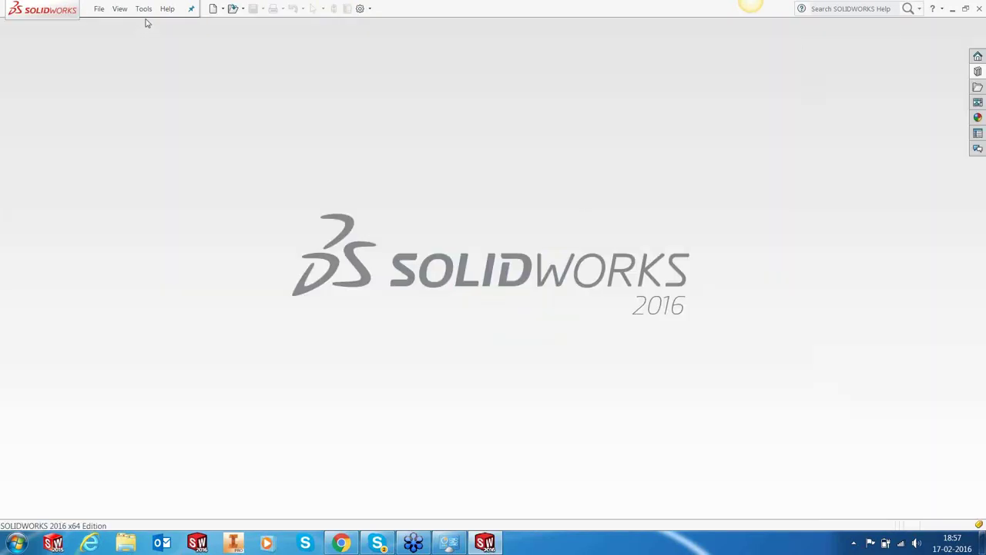
Step: Reopen the SWARF PART-2 CAM-Part from SolidCAM's recent CAM-Parts
click(145, 10)
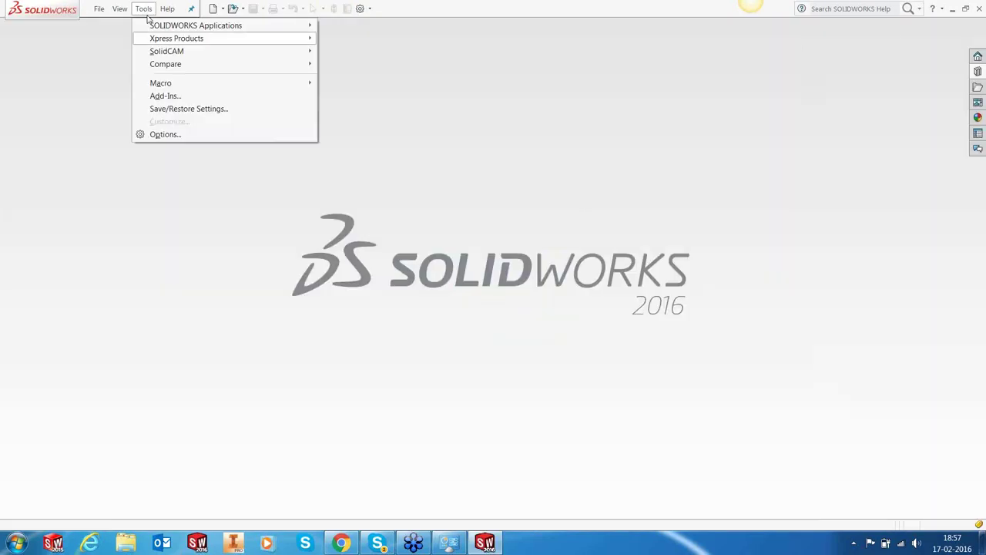
mouse_move(160, 51)
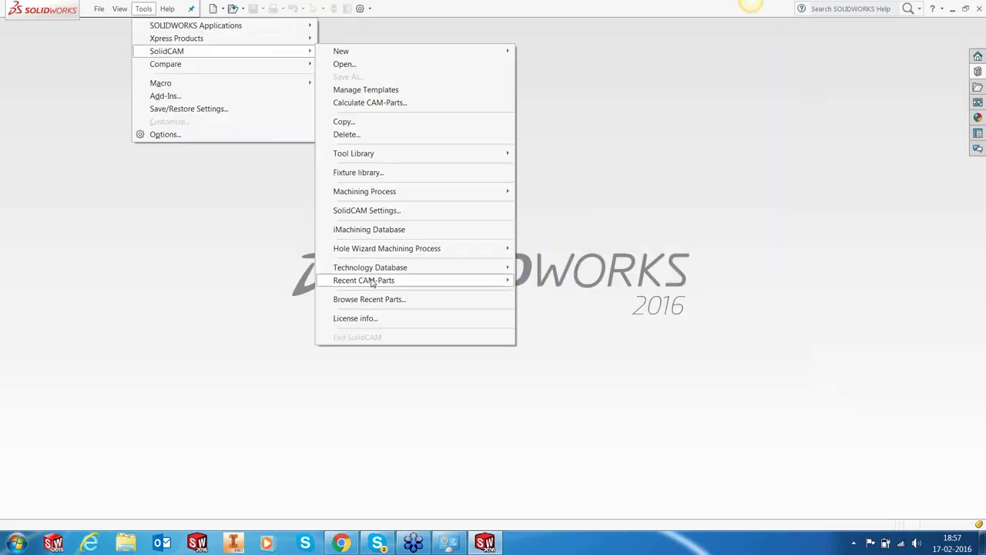
mouse_move(373, 283)
click(248, 279)
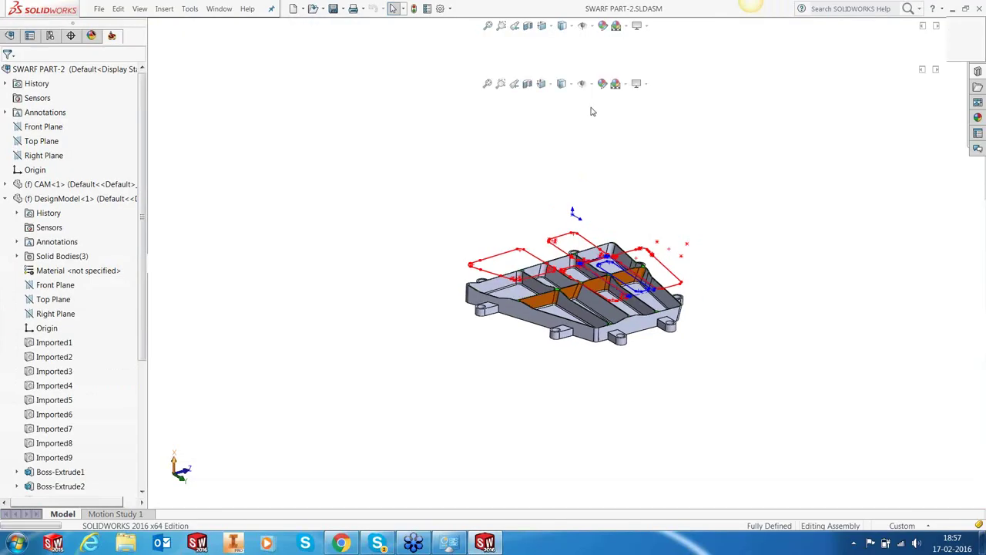
Step: Hide the sketches so the working area loops no longer show above the reopened aero frame
click(626, 84)
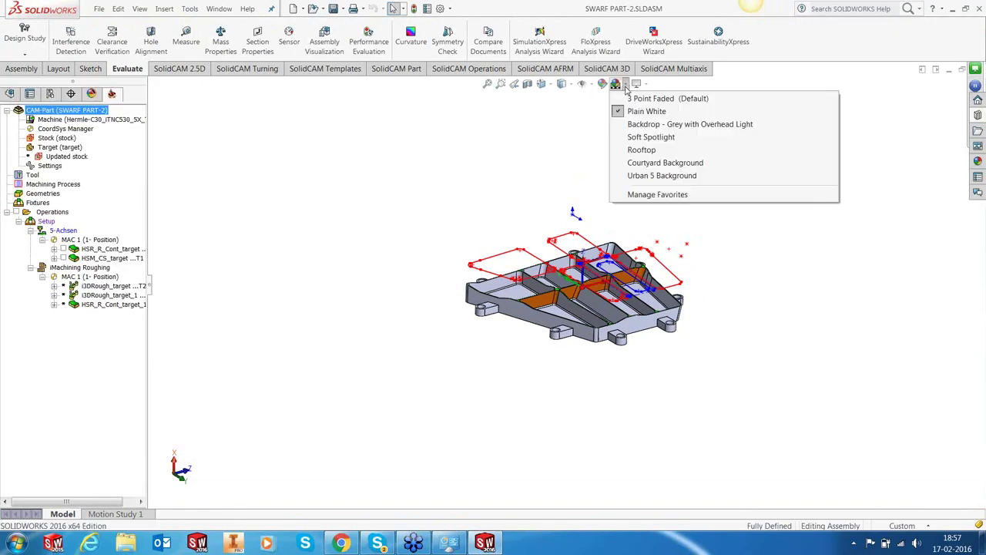
click(590, 86)
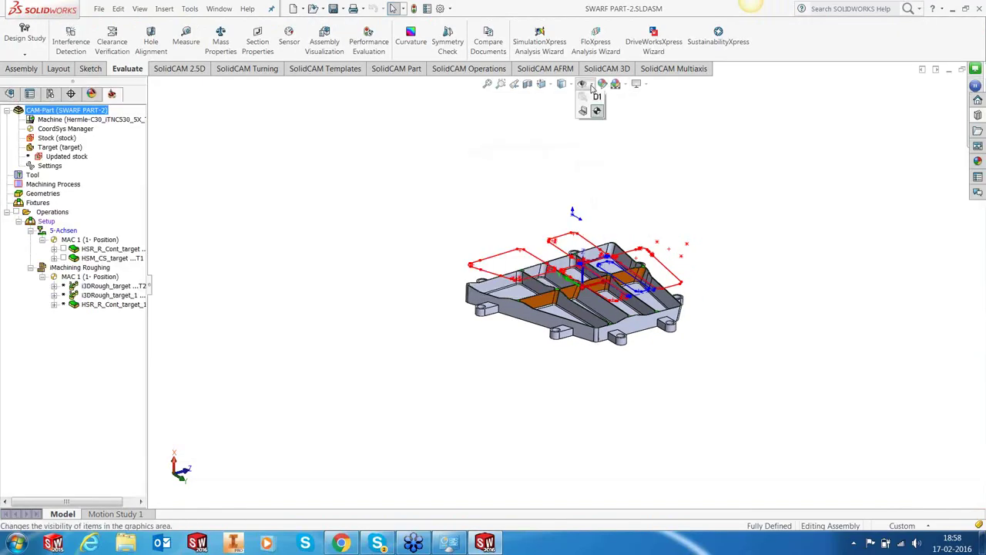
click(599, 188)
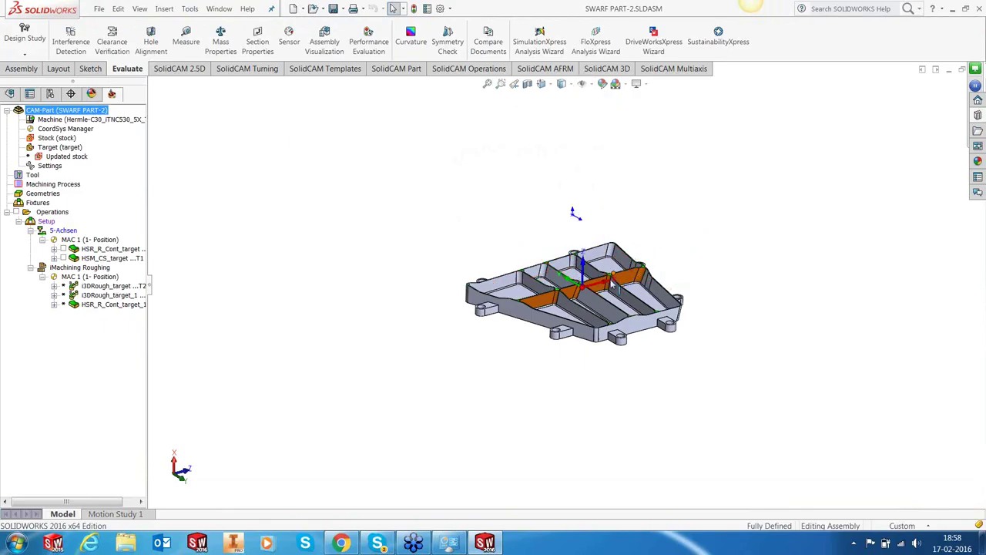
scroll(564, 166, down, 5)
middle_drag(619, 250, 623, 293)
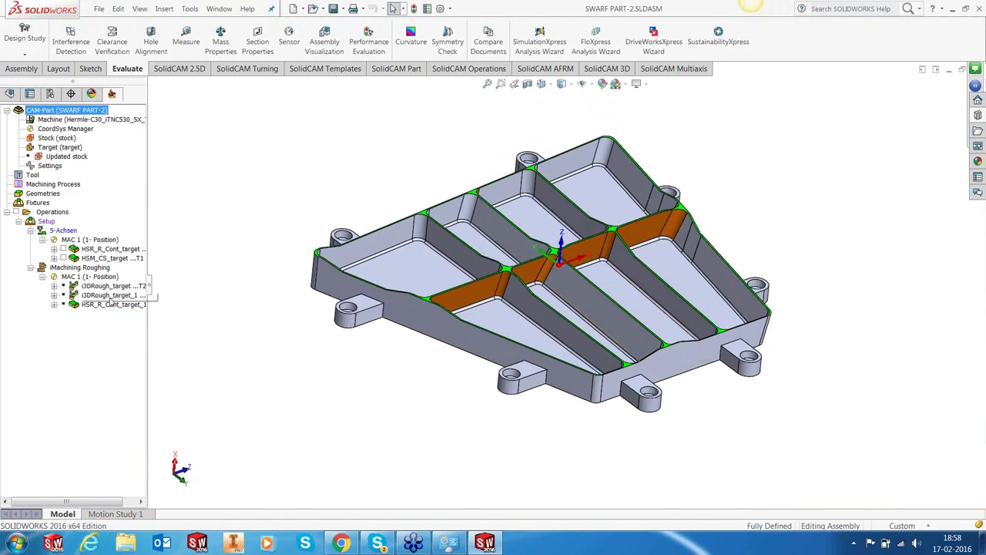
Step: Calculate only the two i3DRough iMachining operations in parallel on the local computer
click(110, 286)
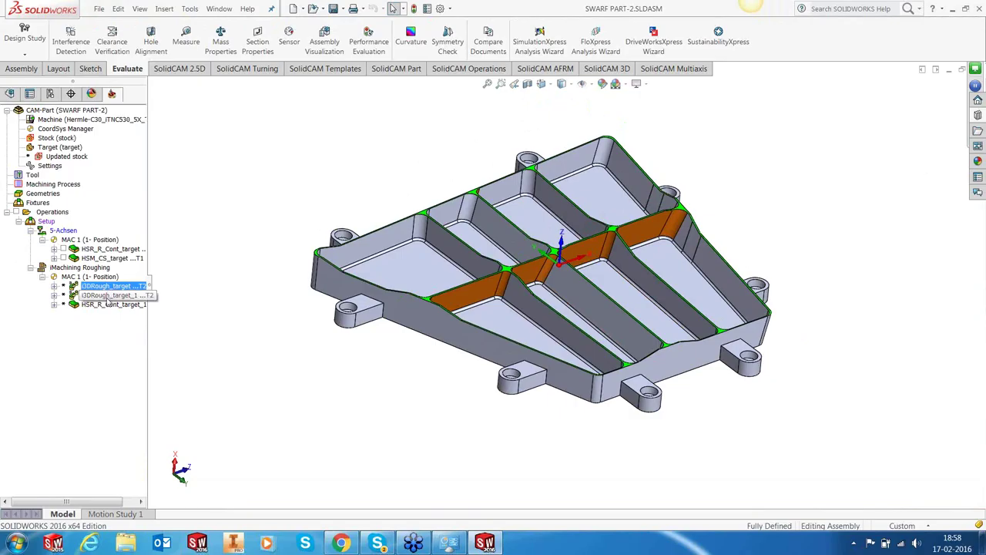
ctrl+click(110, 296)
drag(130, 296, 124, 299)
right_drag(125, 299, 125, 299)
click(193, 156)
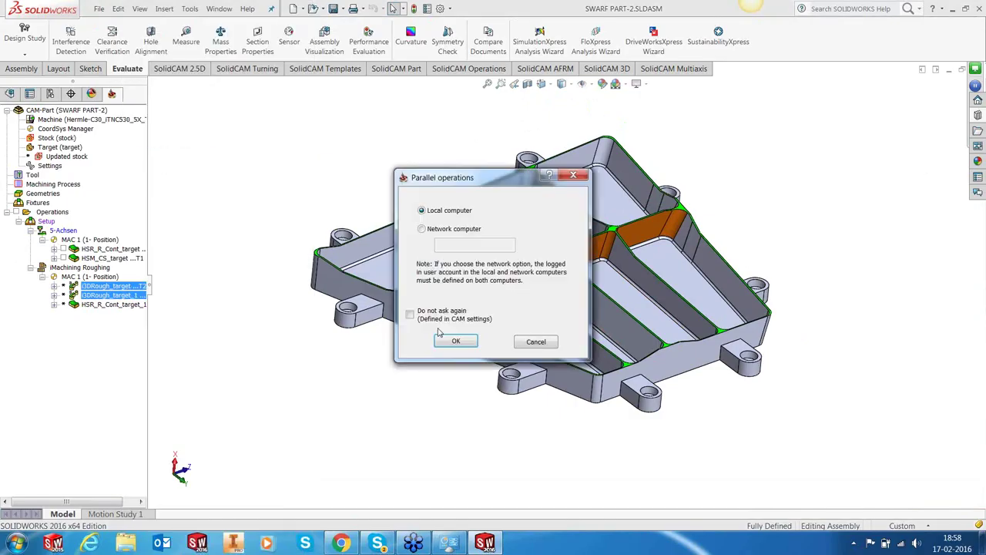
click(456, 342)
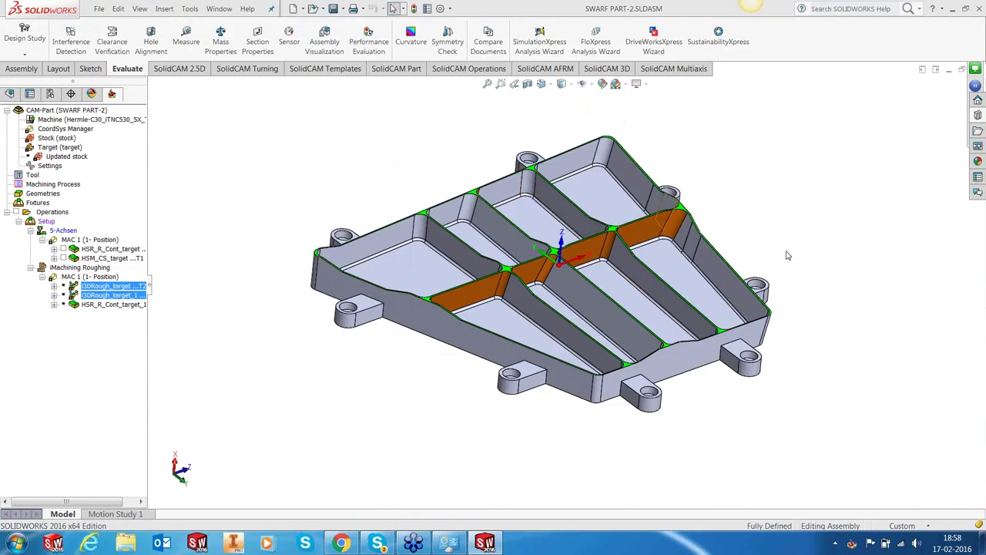
Step: Examine the frame's pockets, ribs and outer walls from several angles and up close
middle_drag(661, 273, 625, 325)
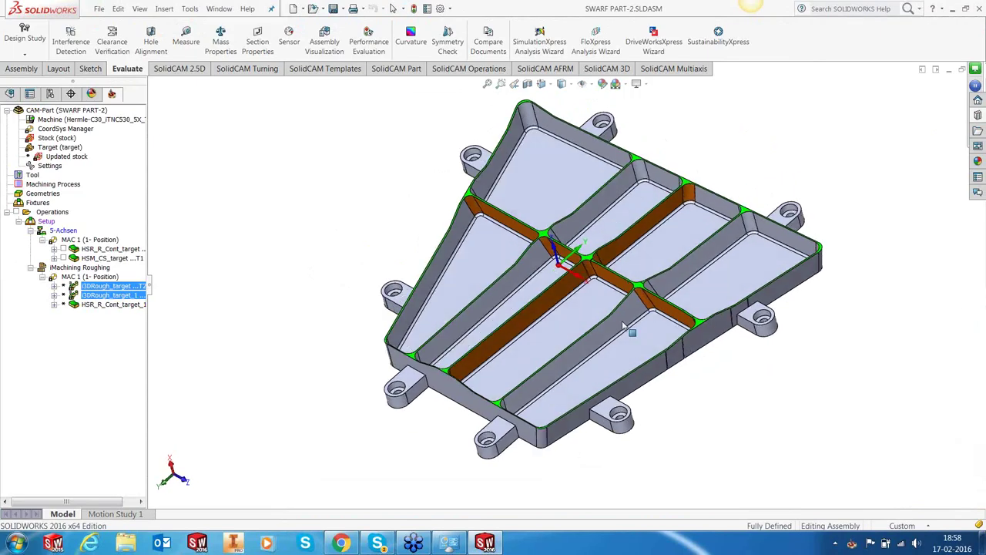
scroll(601, 306, down, 3)
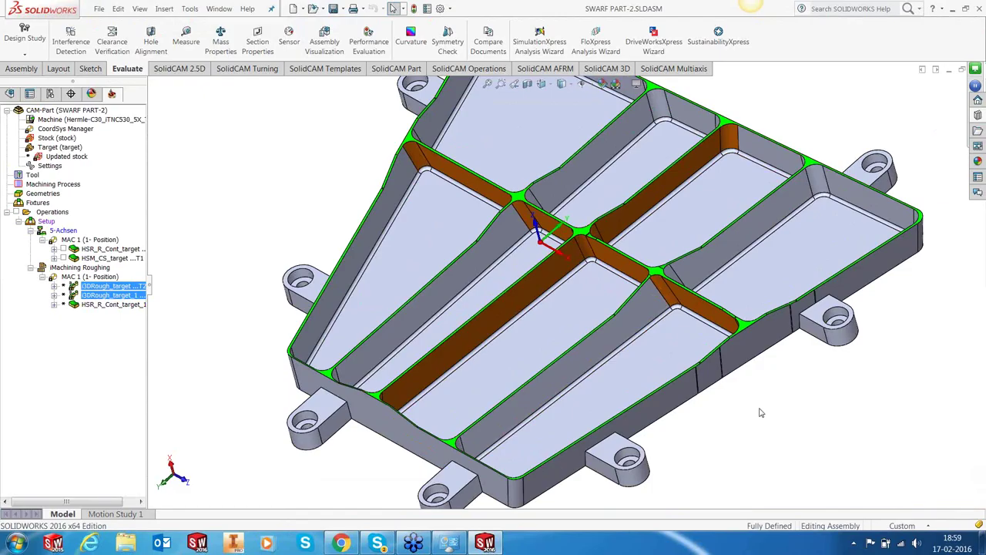
key(ctrl+7)
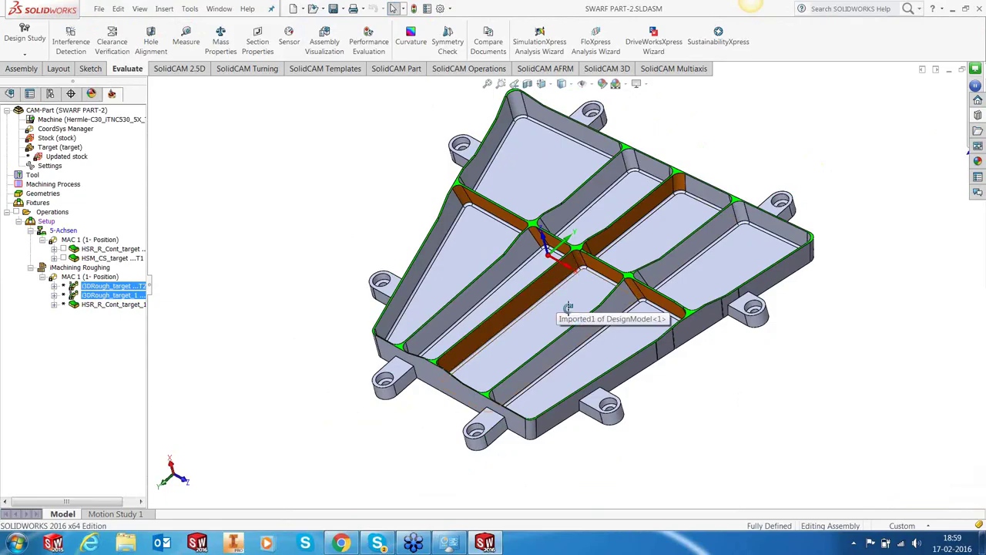
middle_drag(568, 306, 771, 334)
middle_drag(709, 315, 479, 376)
scroll(607, 225, down, 2)
scroll(607, 225, down, 3)
scroll(479, 376, up, 2)
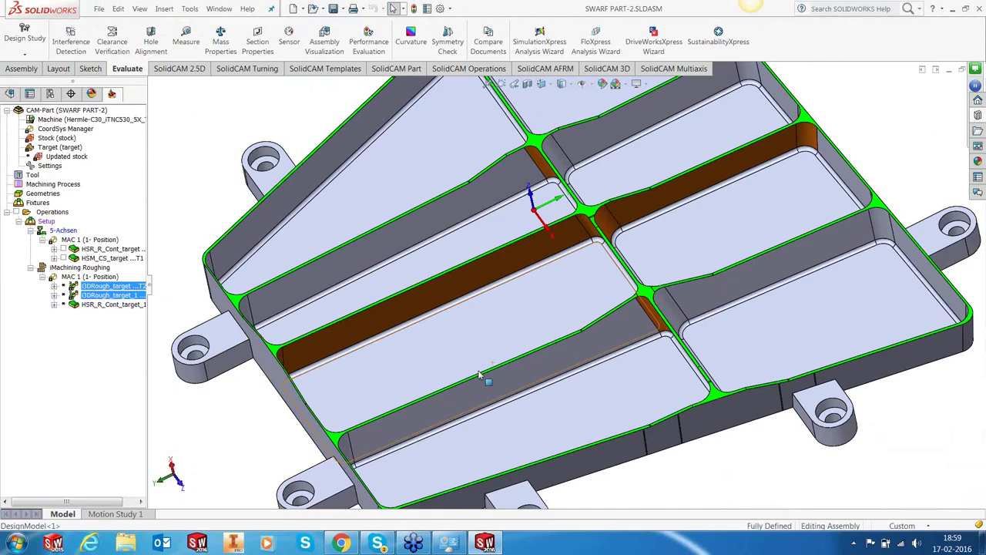
scroll(479, 376, up, 1)
Step: Add a SWARF Machining operation after the HSR contour roughing operation
right_click(108, 305)
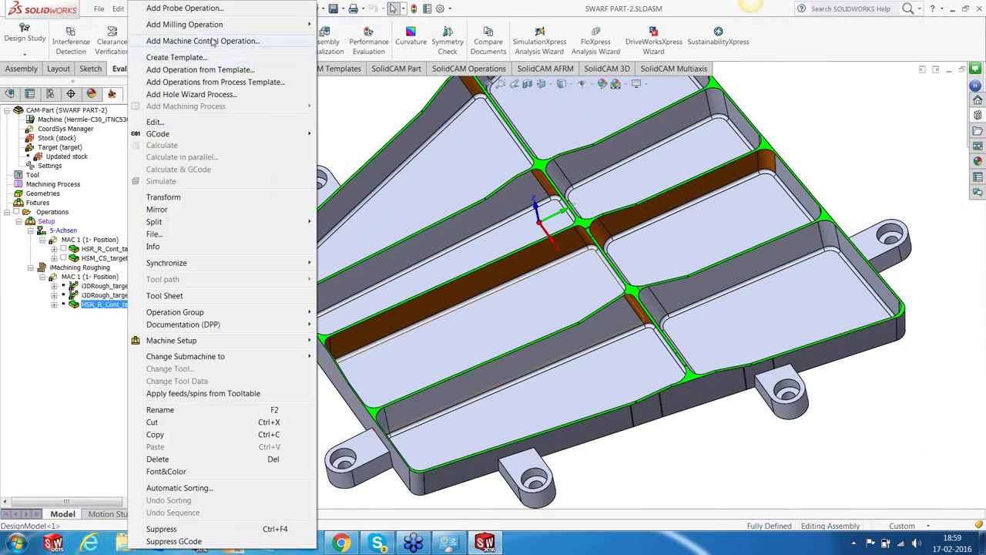
mouse_move(229, 26)
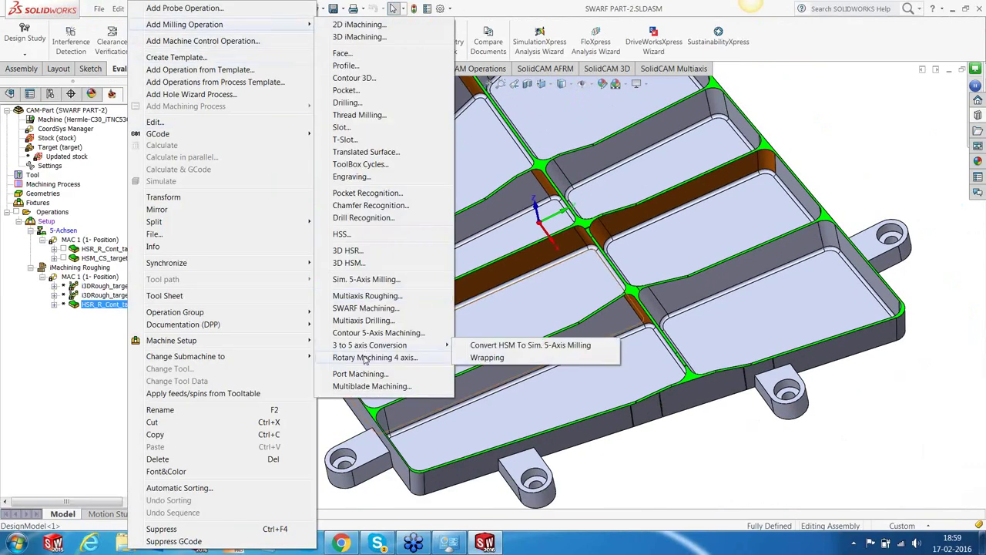
click(368, 308)
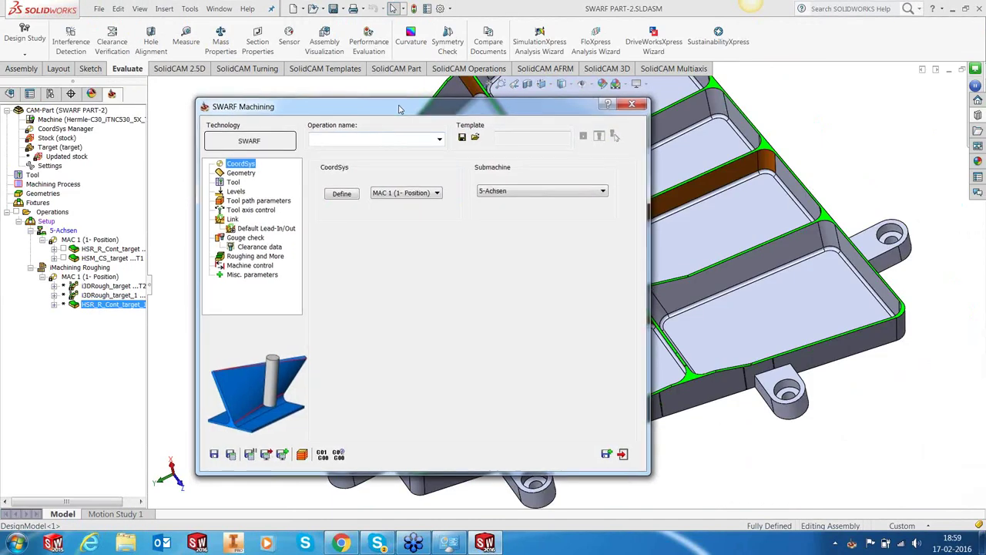
drag(399, 109, 439, 110)
Step: Pick all side walls and rounded corner faces of the frame's front middle pocket as the swarf surfaces
click(280, 173)
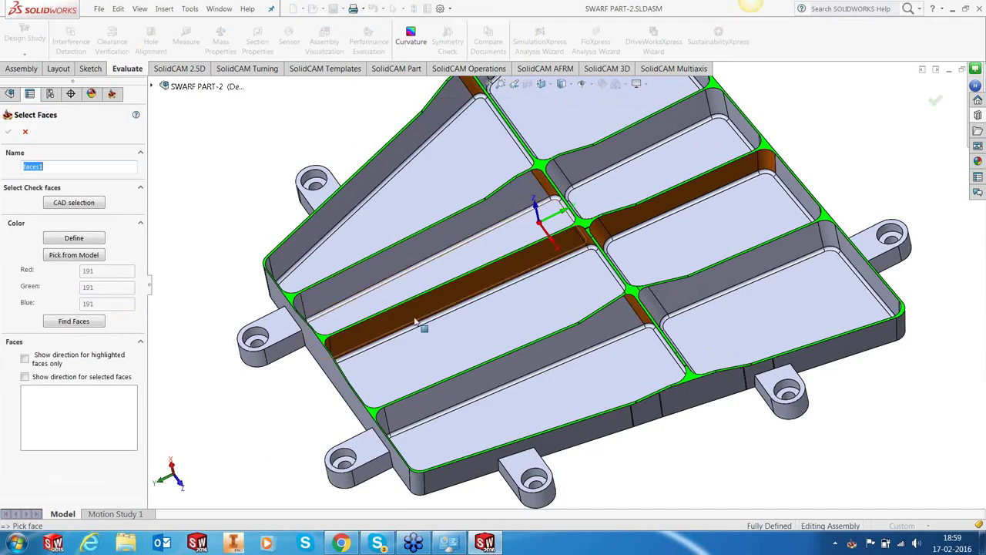
middle_drag(440, 305, 540, 249)
click(539, 248)
click(582, 243)
click(582, 243)
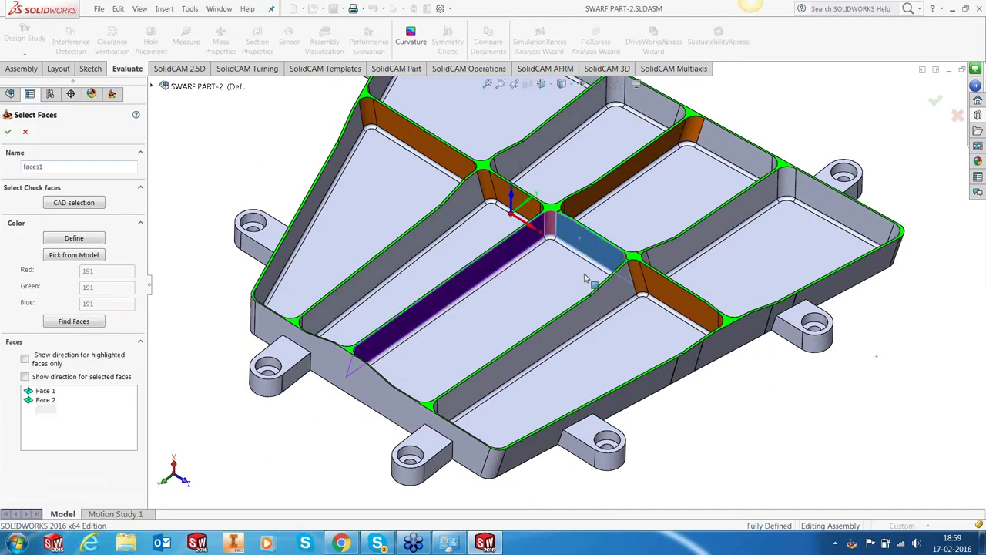
middle_drag(585, 278, 503, 437)
click(634, 335)
click(582, 322)
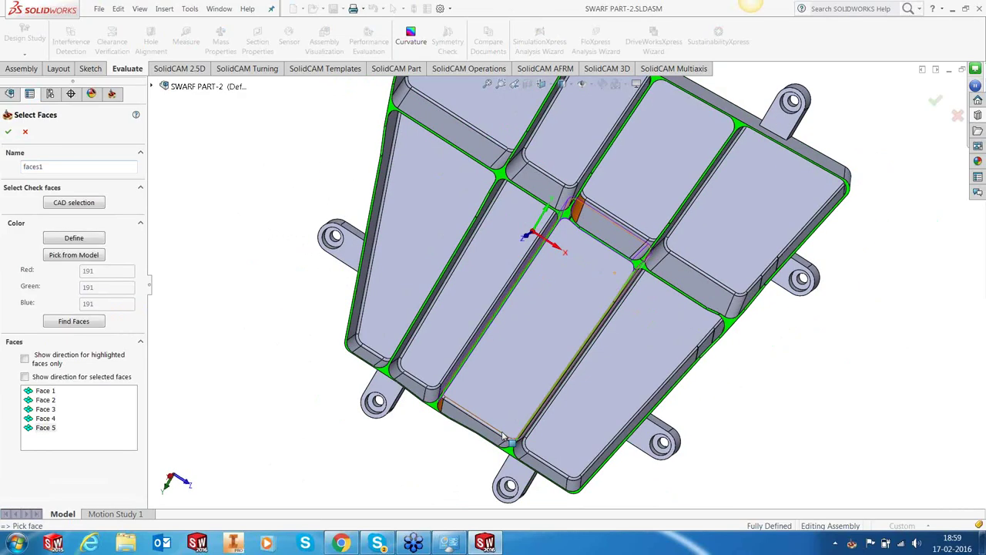
scroll(502, 436, down, 2)
click(490, 425)
click(488, 422)
middle_drag(487, 422, 434, 360)
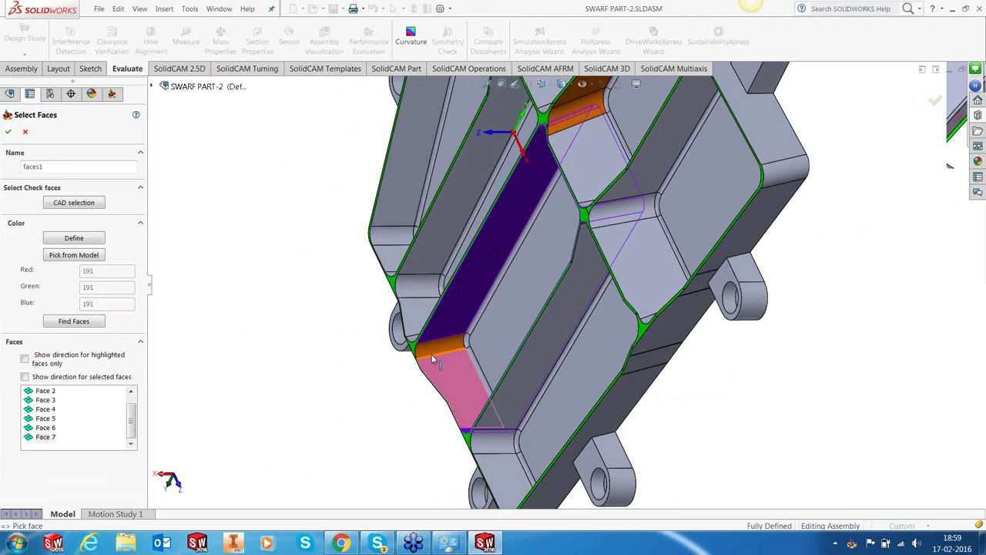
click(434, 359)
middle_drag(512, 329, 665, 247)
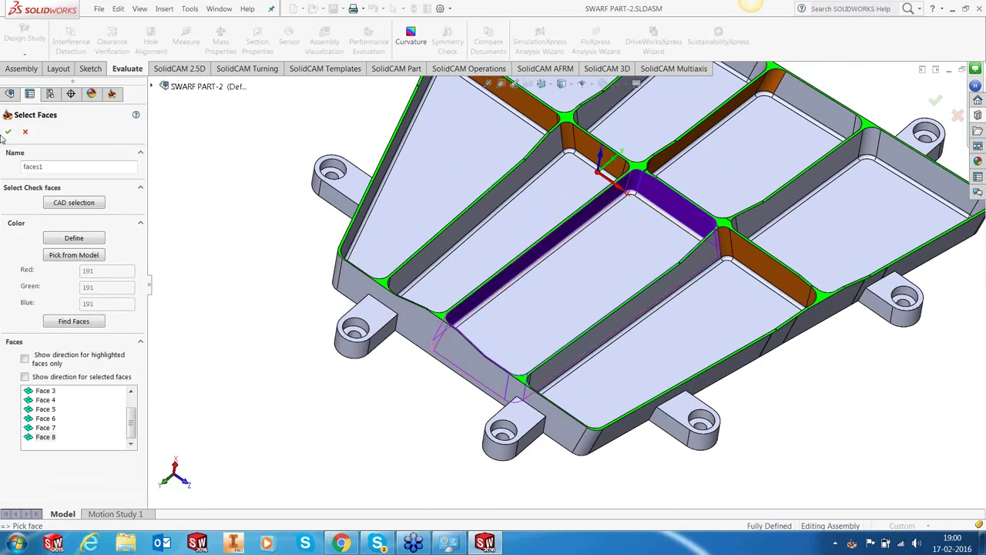
Step: Name the swarf surface geometry SWARF MAIN1 and accept it
drag(43, 166, 2, 170)
text(SWRAF M)
key(BackSpace)
key(BackSpace)
key(BackSpace)
key(BackSpace)
key(BackSpace)
text(ARF MAIN1)
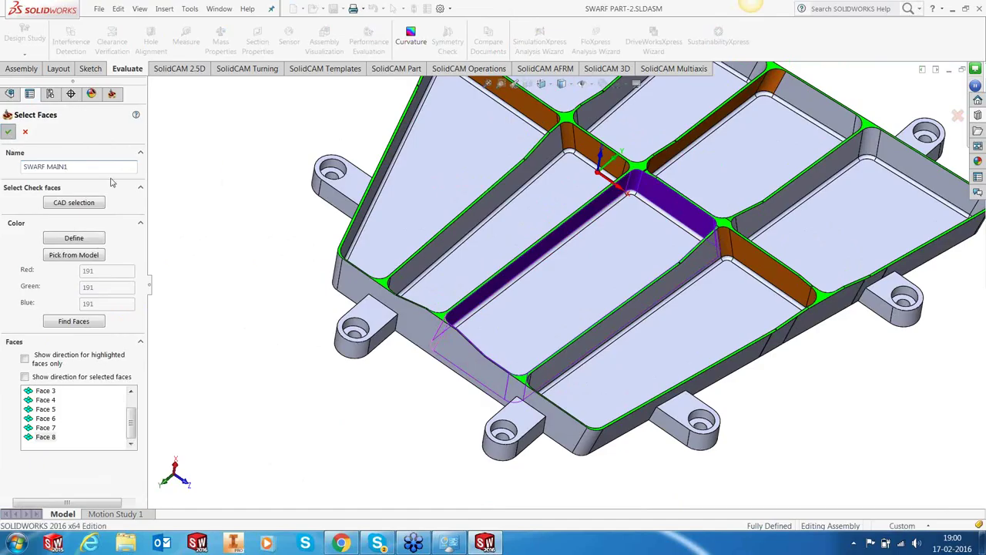
key(Return)
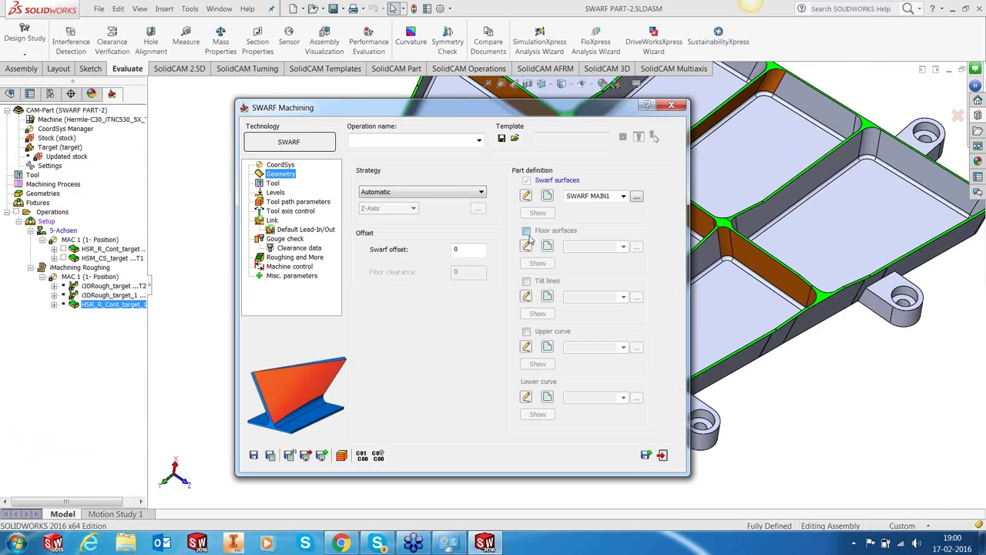
Step: Enable floor surfaces and pick the same pocket's floor, the fillet at its inner corner and the two adjoining bottom fillets
click(527, 230)
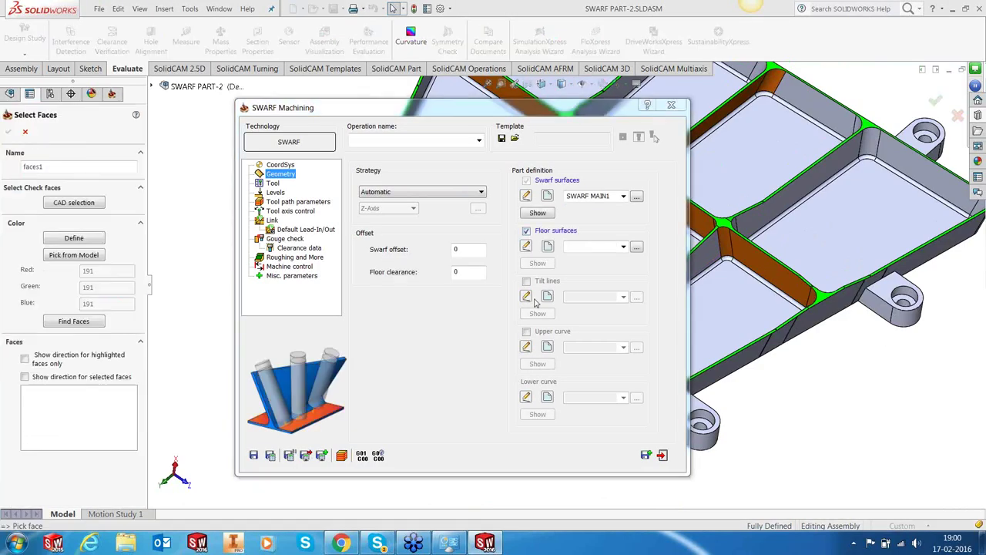
click(647, 215)
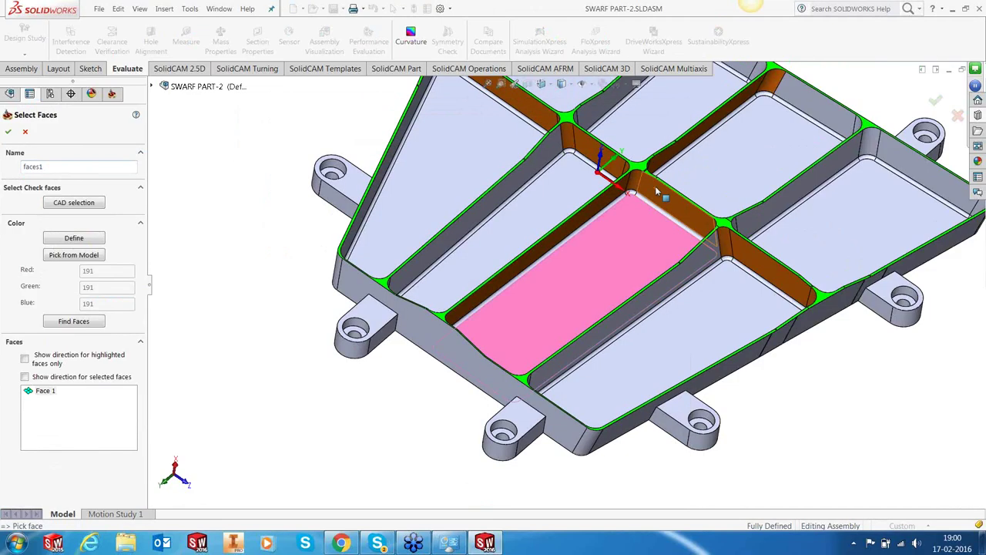
scroll(656, 189, up, 5)
click(523, 232)
click(593, 266)
click(463, 266)
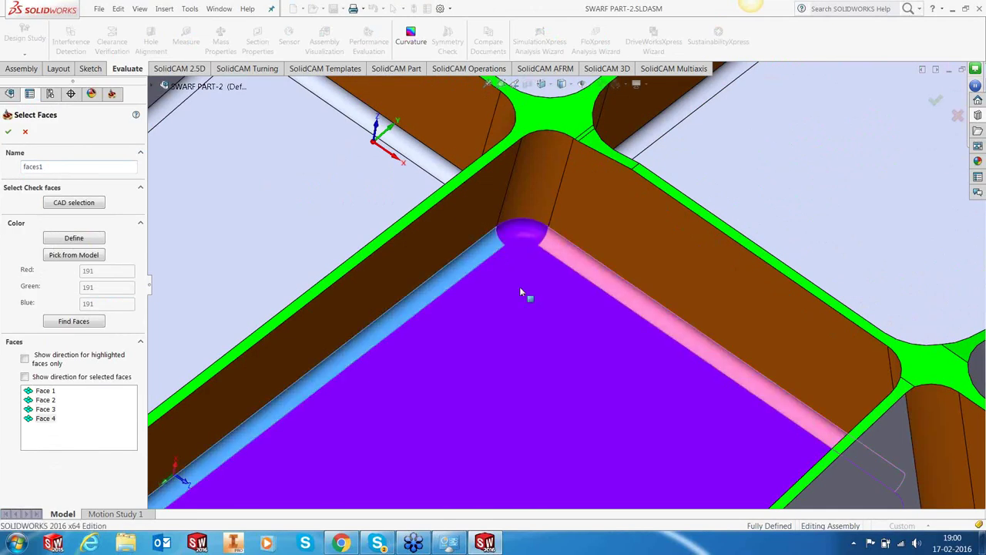
scroll(519, 293, down, 3)
scroll(555, 333, up, 2)
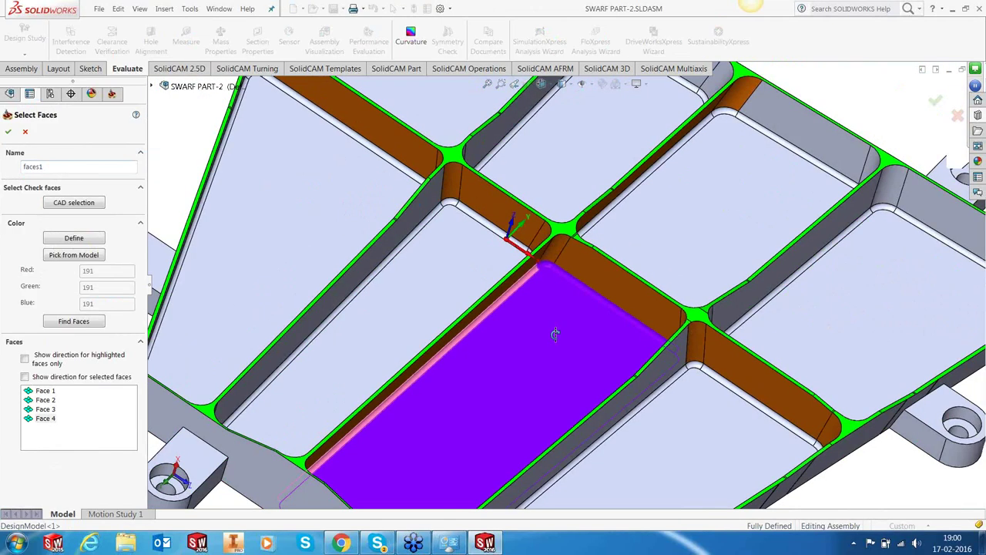
Step: Add the remaining bottom fillet faces around the pocket to the floor surfaces and accept the faces1 geometry
middle_drag(555, 333, 639, 361)
click(638, 361)
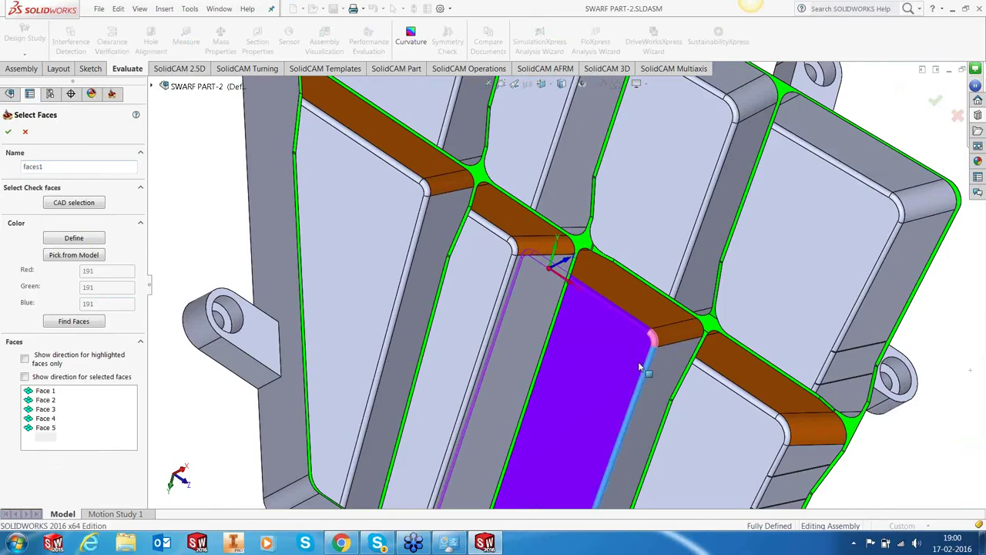
key(f)
scroll(520, 365, down, 5)
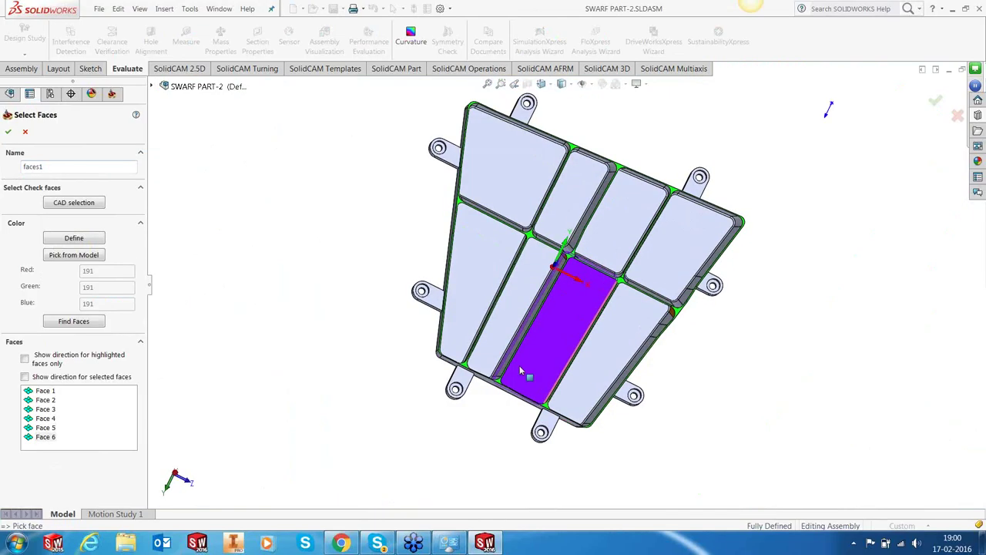
scroll(541, 382, down, 3)
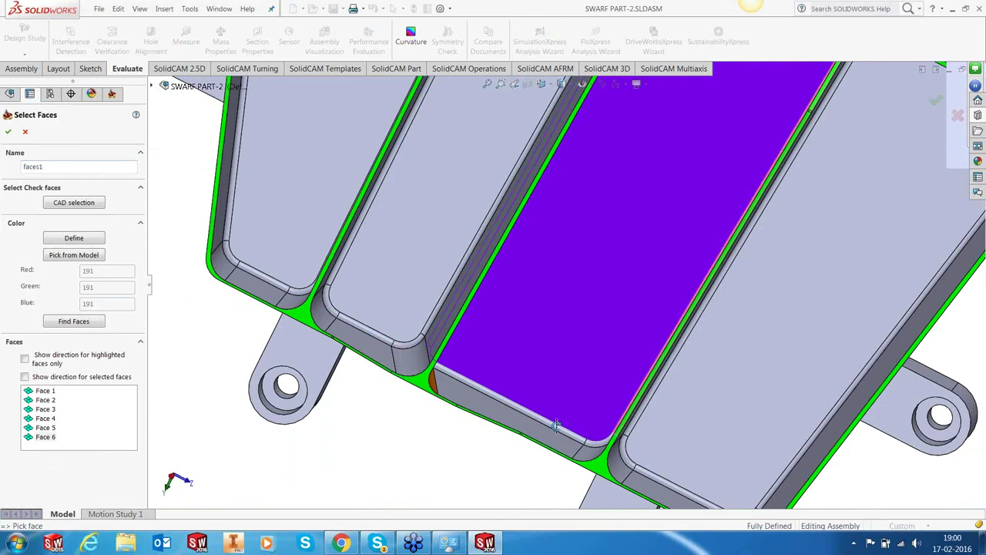
click(555, 426)
middle_drag(544, 374, 666, 279)
click(447, 375)
scroll(713, 227, down, 3)
key(Return)
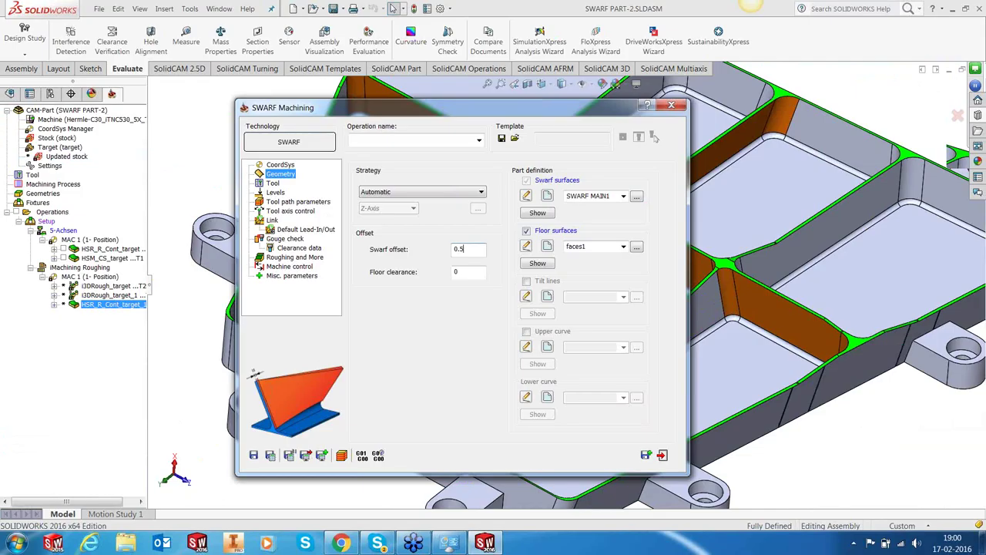
Step: Set the swarf offset to 0.5 and the floor clearance to 0.3
key(Tab)
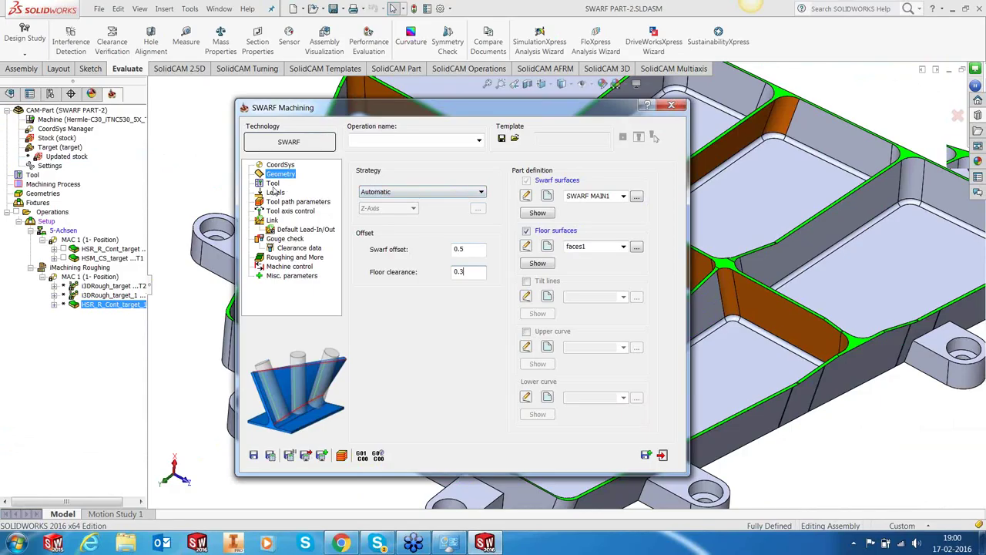
Step: Open the tool selection for the SWARF operation and check the parameters of tool 3
click(275, 185)
click(430, 315)
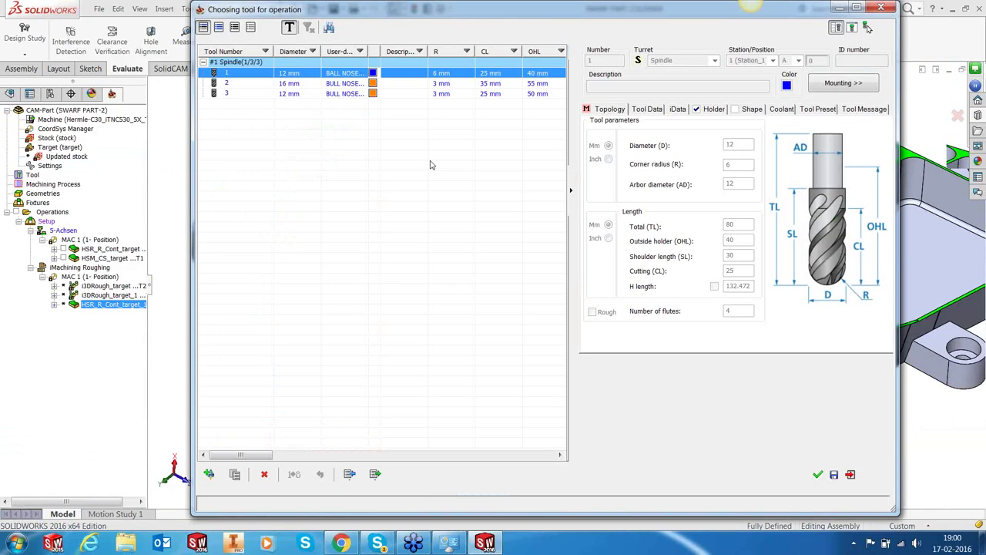
click(303, 94)
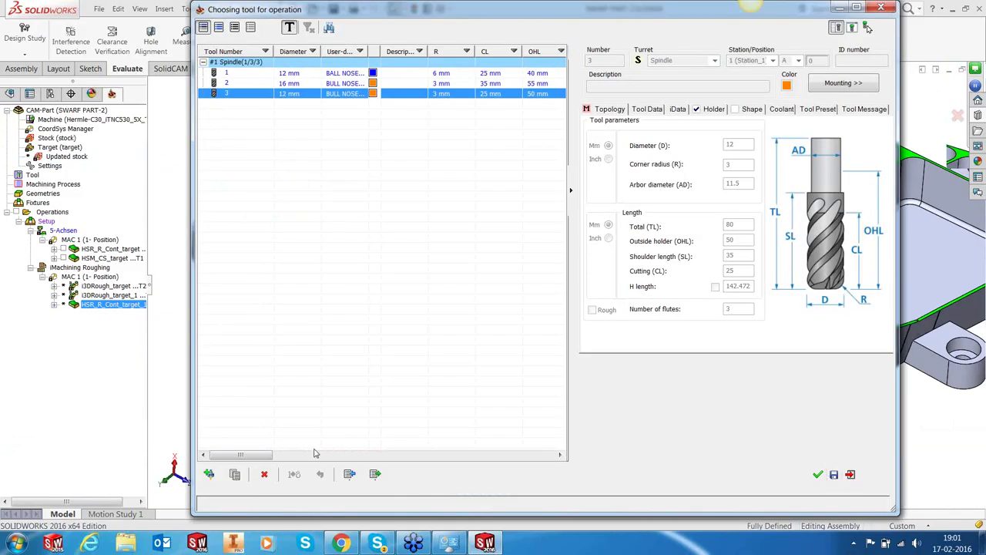
Step: Try to import the 12 mm bull nose tool 4 from the SWARF PART tool table
click(373, 475)
click(350, 474)
click(548, 52)
click(472, 78)
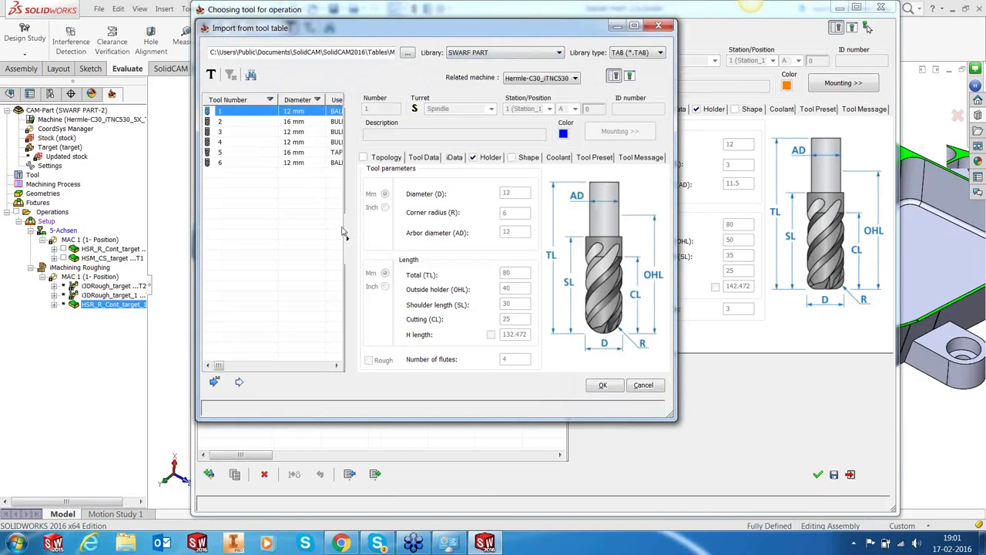
drag(345, 231, 435, 185)
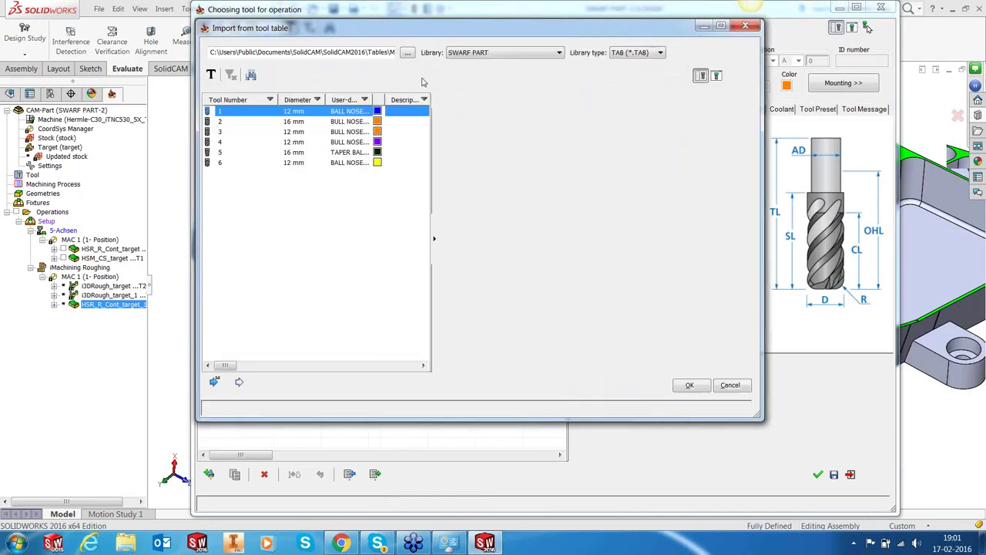
click(298, 143)
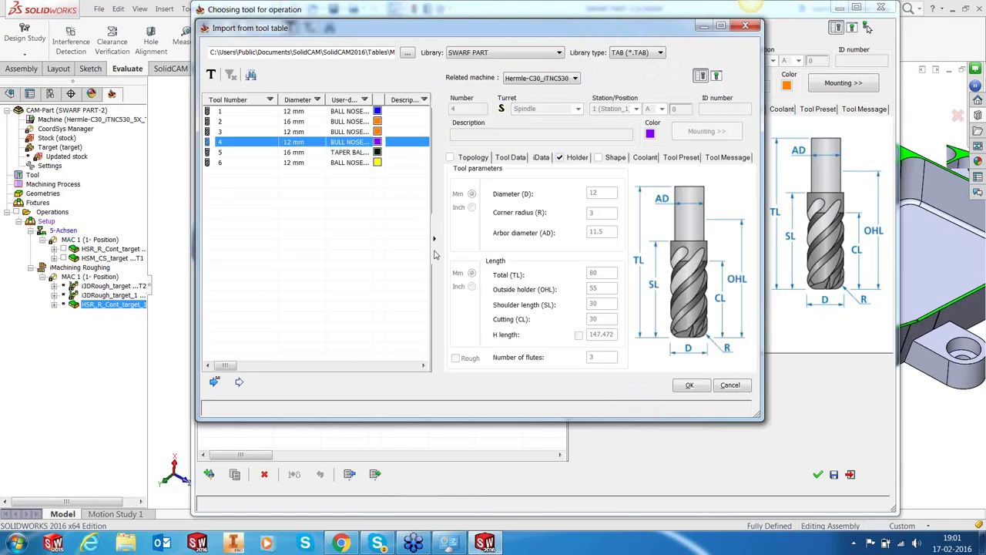
click(689, 386)
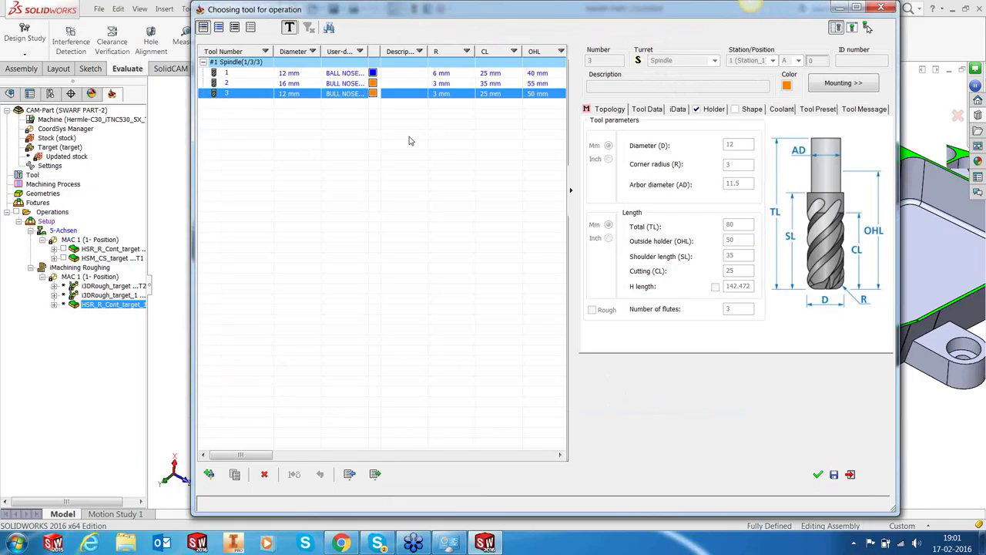
click(297, 74)
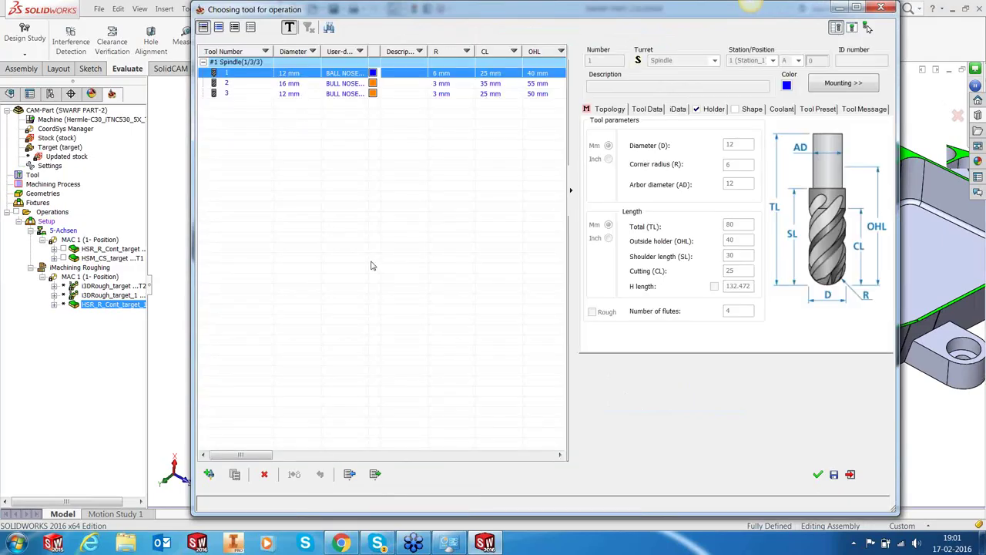
click(304, 93)
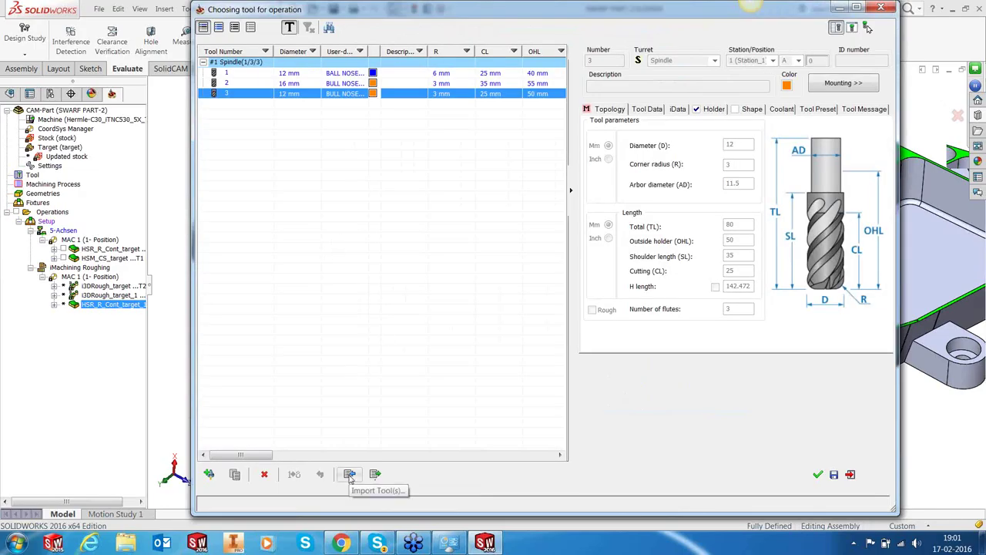
Step: Add a new bull nose mill with diameter 12 mm, corner radius 3 mm and arbor diameter 11.5 mm
click(209, 476)
click(647, 85)
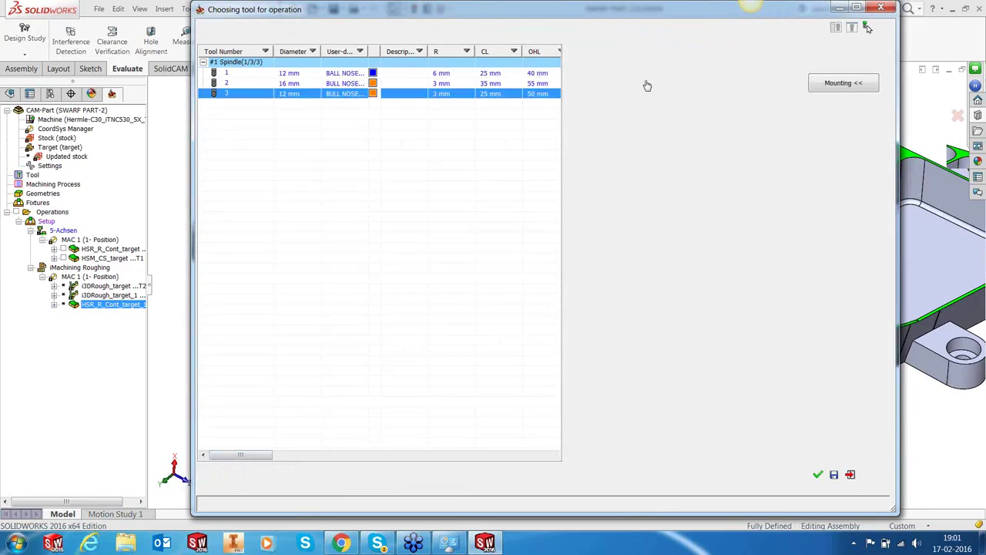
text(12)
key(Tab)
text(3)
key(Tab)
key(Tab)
click(736, 184)
text(11.5)
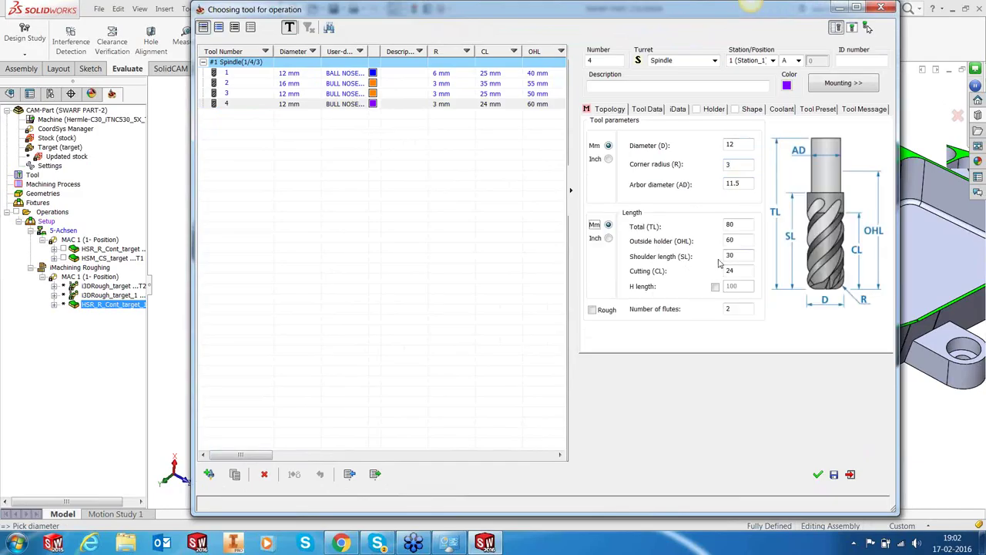
Step: Set the new tool's outside holder length to 55, shoulder length to 35, cutting length to 35 and number of flutes to 3
click(731, 239)
text(55)
key(Tab)
text(35)
key(Tab)
text(35)
key(Tab)
key(Tab)
text(3)
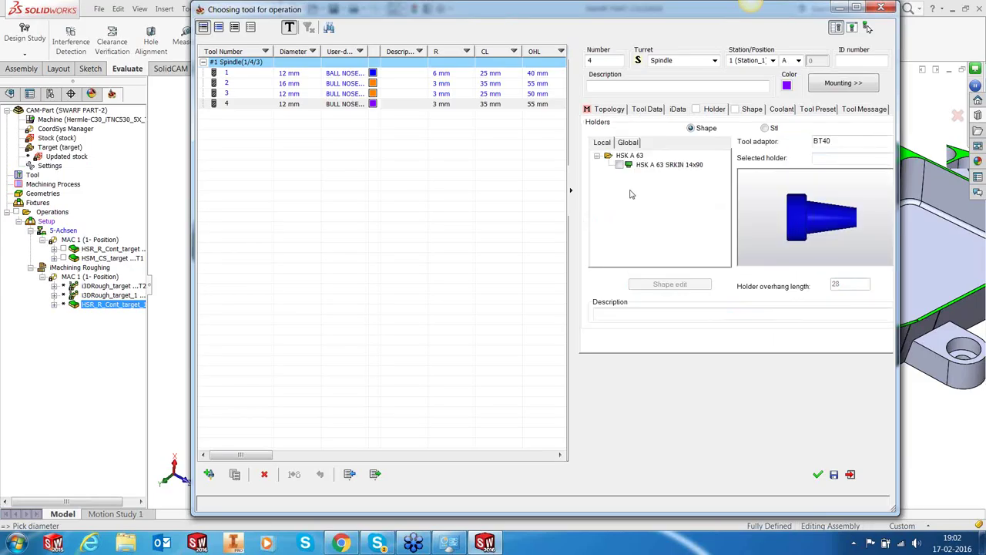
Step: Assign the HSK A 63 SRKIN 14x90 holder to the new tool and use it for the operation
click(619, 165)
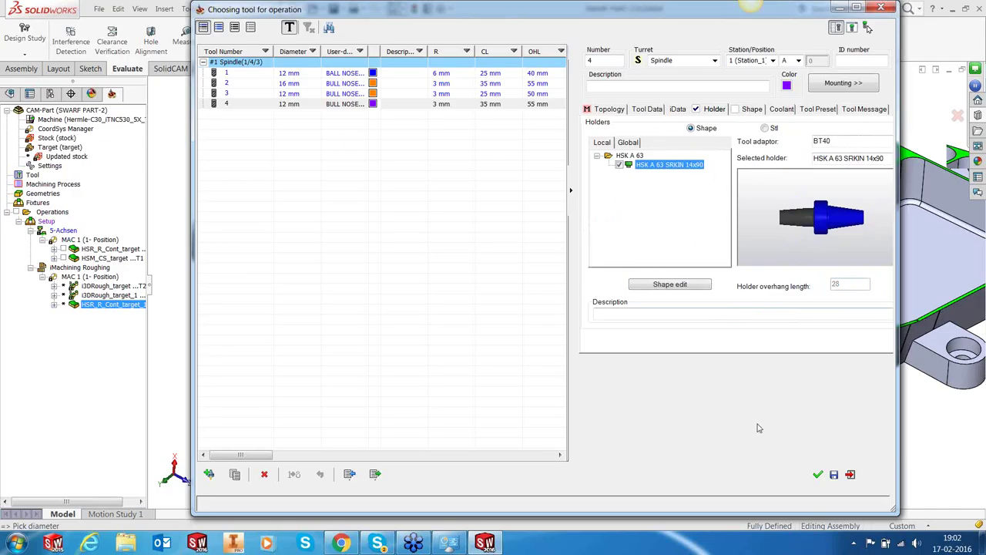
click(818, 474)
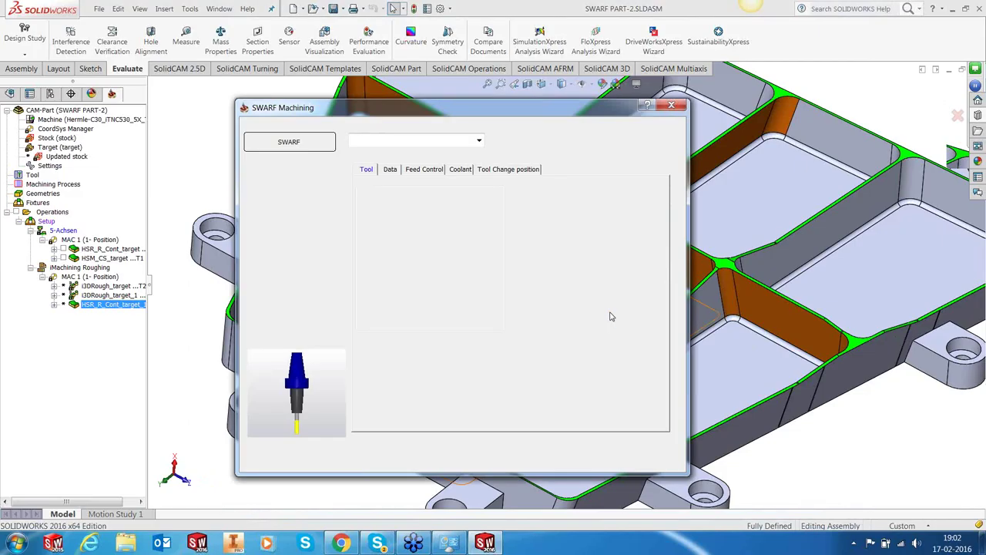
Step: Set the SWARF operation's entry and exit safety distances to 5
click(274, 192)
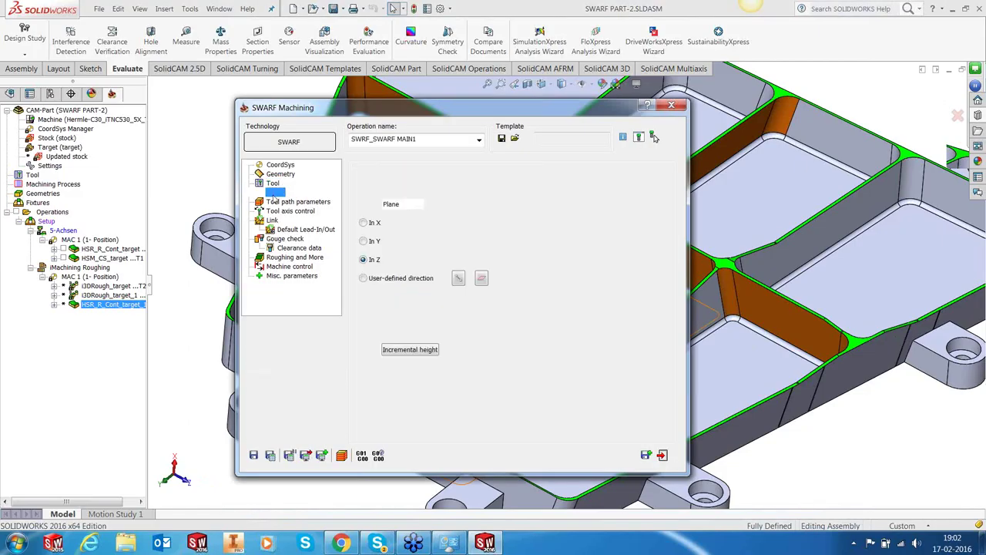
click(587, 235)
text(5)
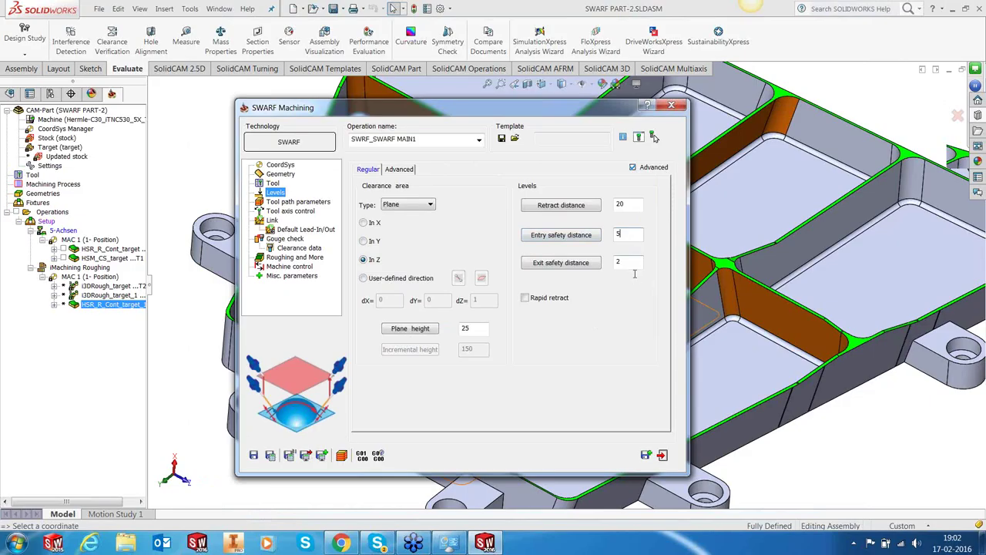
click(626, 262)
text(5)
Step: Set the machining side in the SWARF tool path parameters to Surface normal and check the tool axis control settings
click(306, 203)
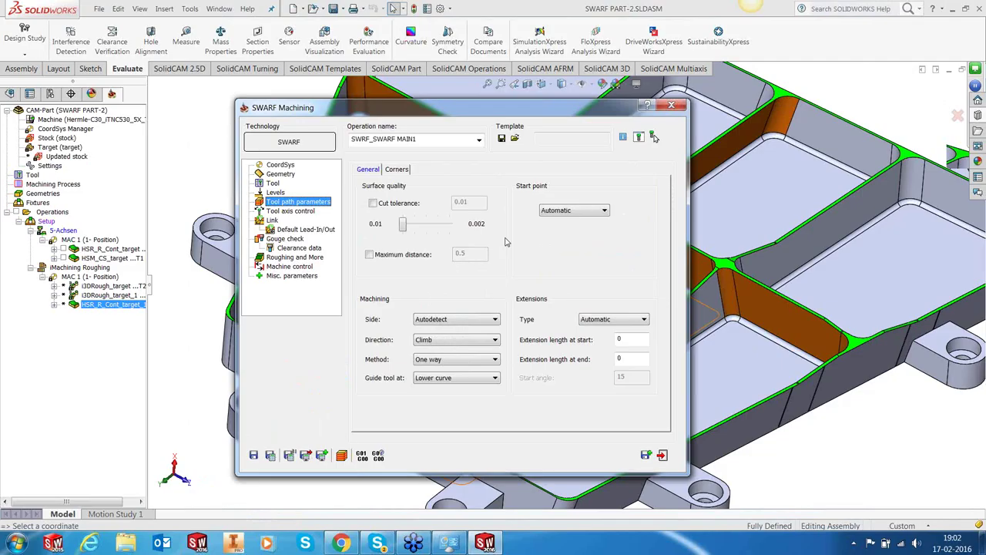
click(461, 324)
click(459, 372)
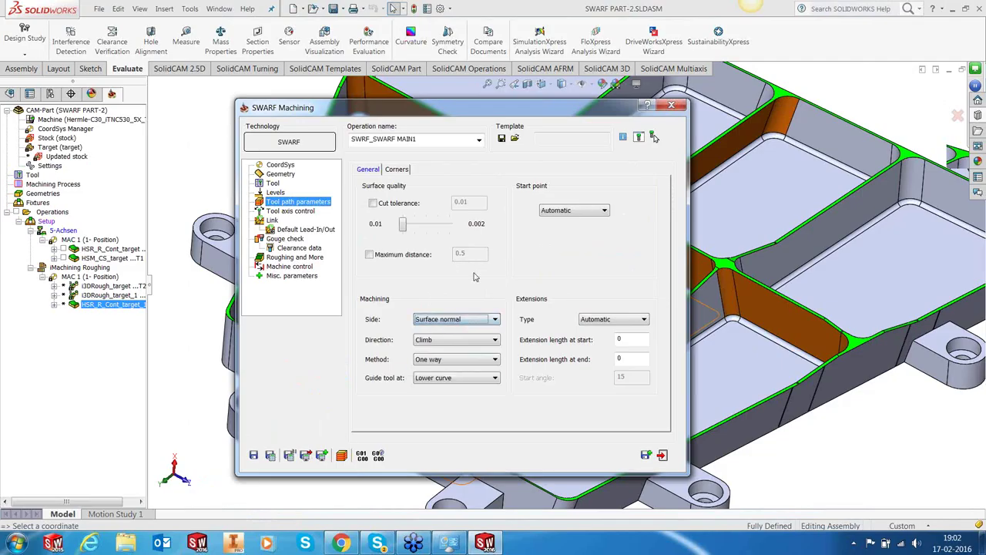
click(302, 211)
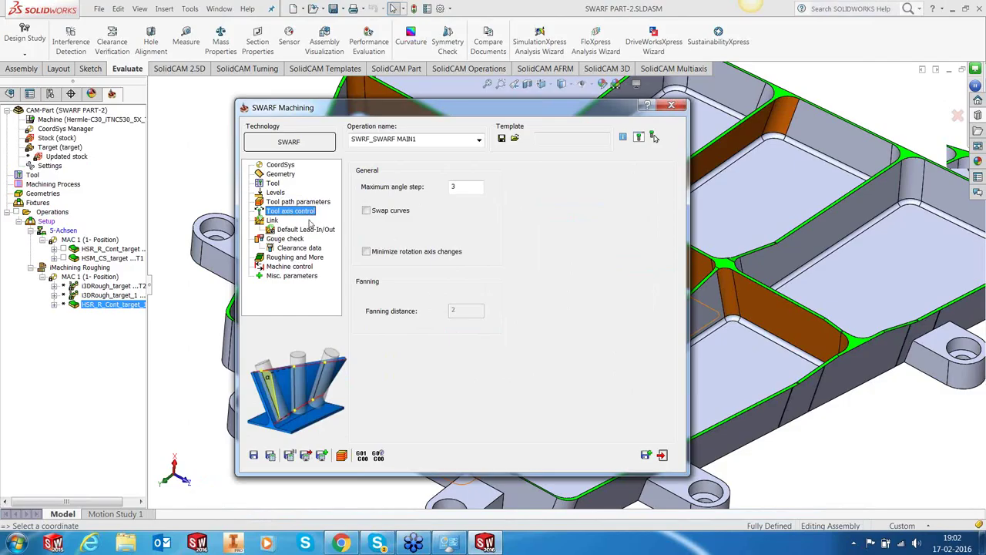
Step: Set the first entry link to Use Lead-In and the last exit link to Use Lead-Out
click(274, 221)
click(567, 204)
click(549, 210)
click(570, 288)
click(551, 299)
Step: Override the default lead-in of the first entry with a tangential arc at height 1
click(623, 200)
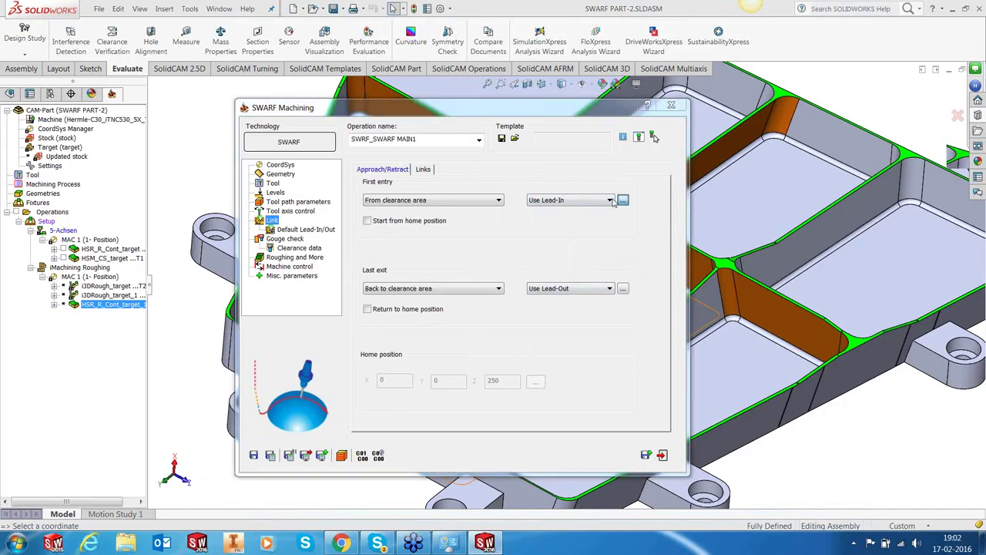
click(421, 144)
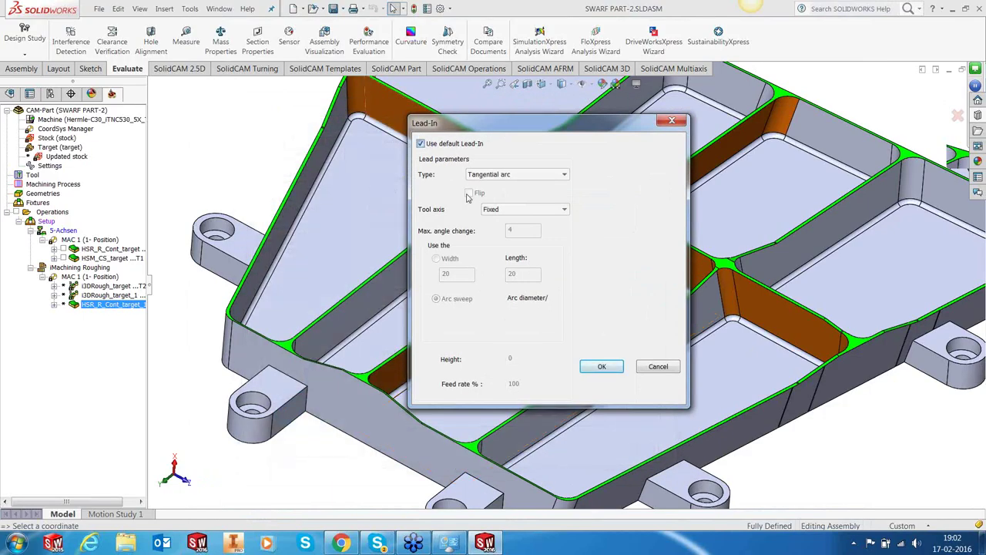
drag(515, 358, 496, 362)
text(1)
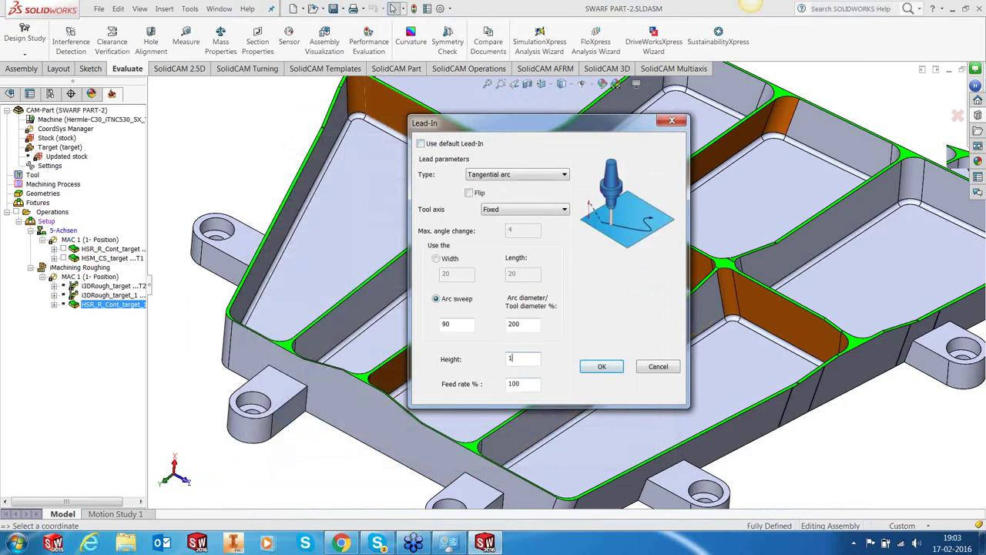
click(611, 371)
Step: Override the default lead-out of the last exit with a tangential arc at height 1
click(623, 289)
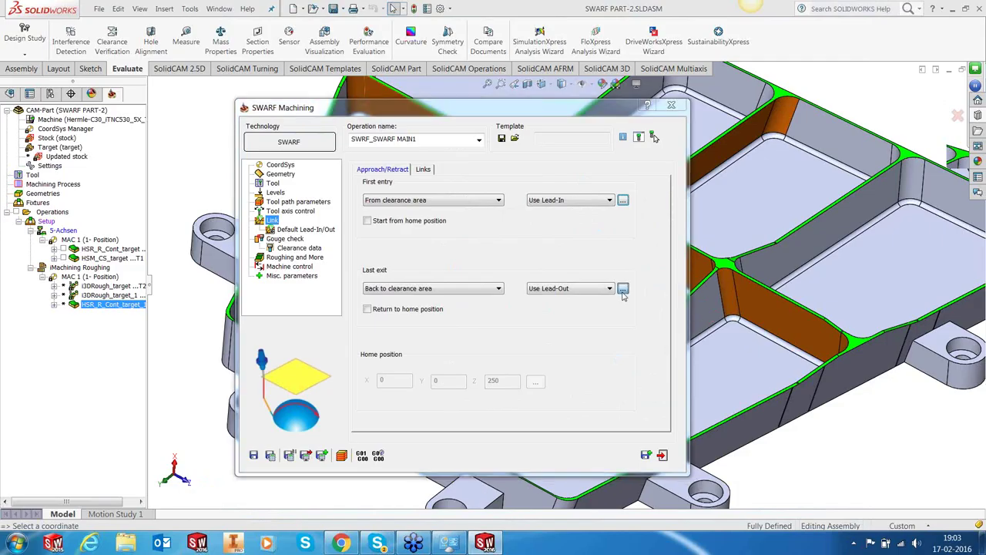
click(421, 143)
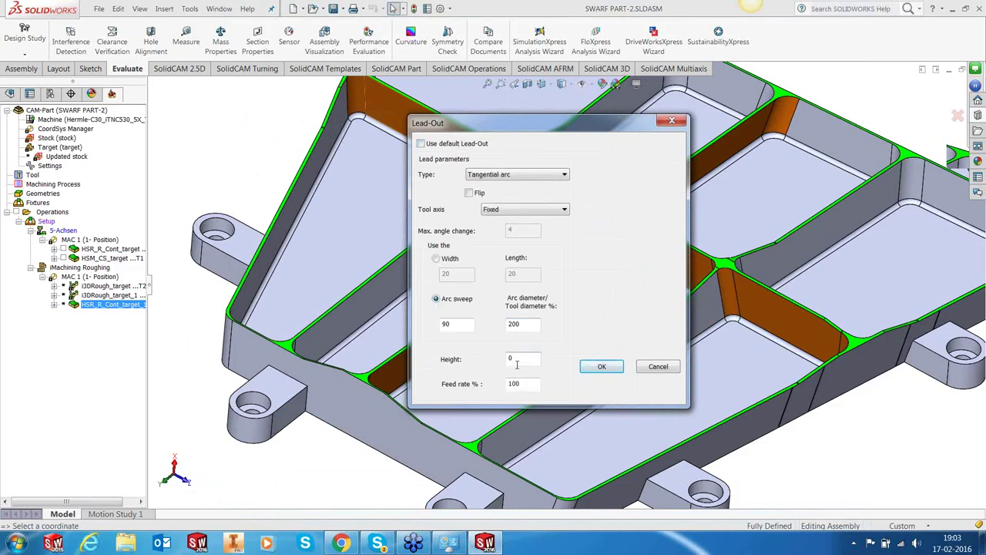
drag(514, 358, 495, 362)
text(1)
click(608, 373)
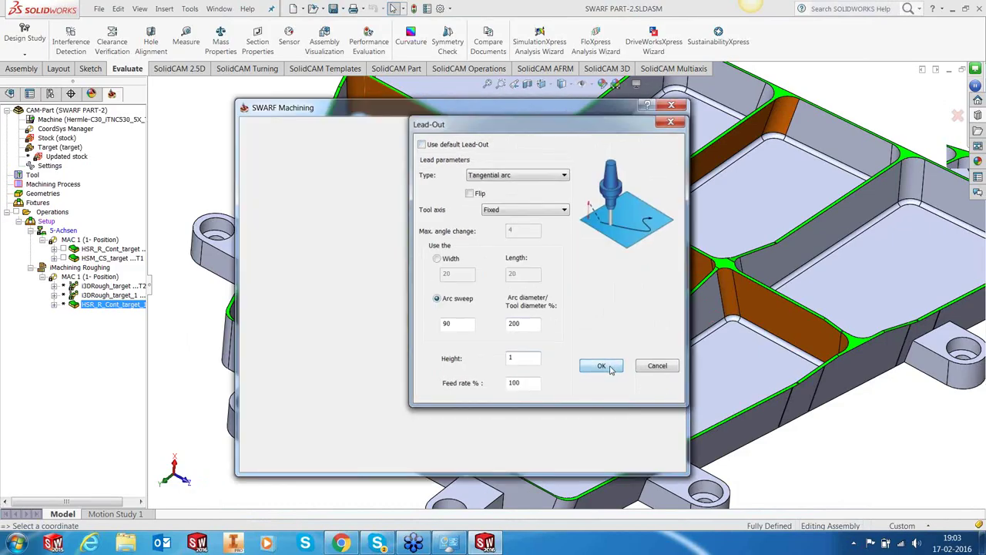
Step: Enable degouging with a check against the swarf surfaces in the gouge check settings
click(293, 230)
click(286, 238)
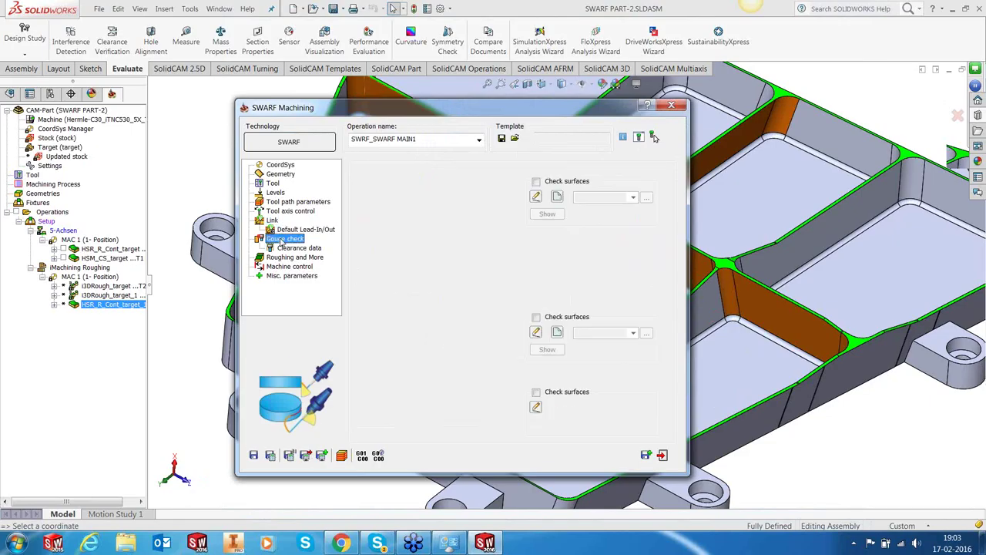
click(377, 193)
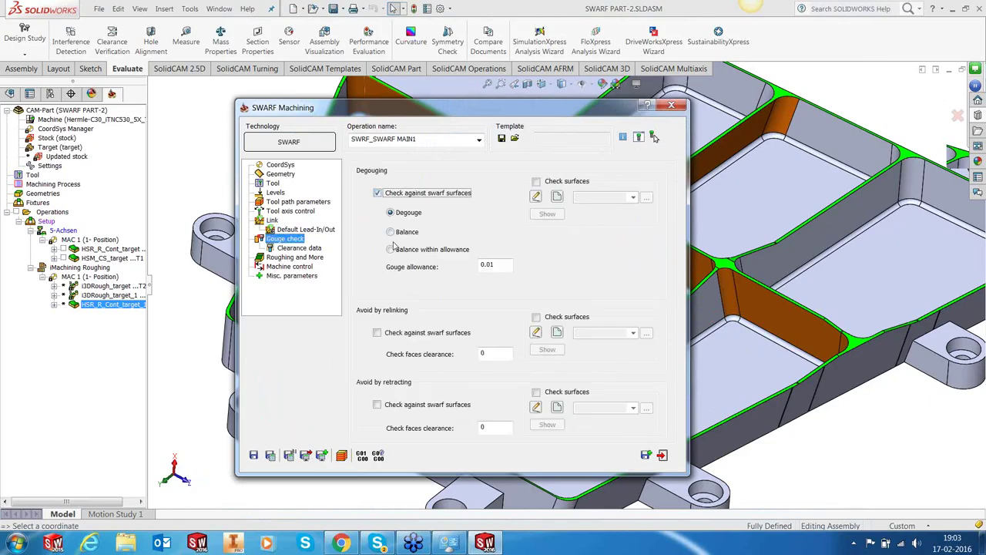
Step: Review the clearance data, roughing, machine control and miscellaneous settings, then save and calculate the SWARF operation and exit it
click(299, 248)
click(295, 256)
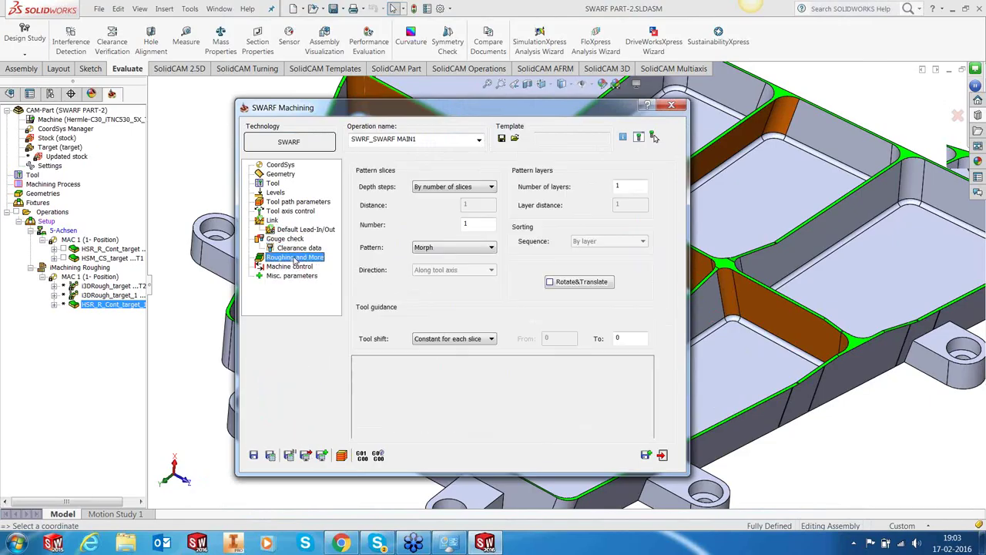
click(292, 266)
click(293, 275)
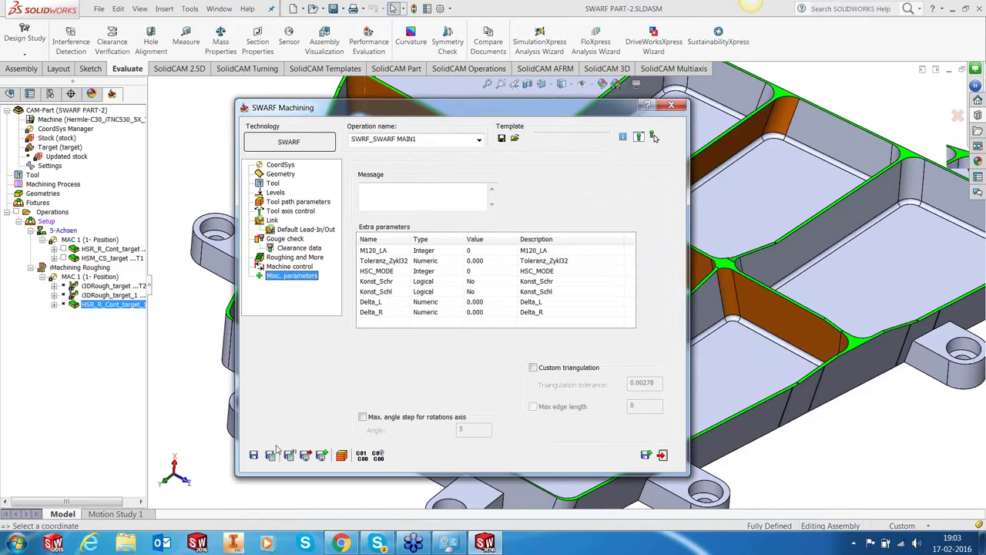
click(253, 456)
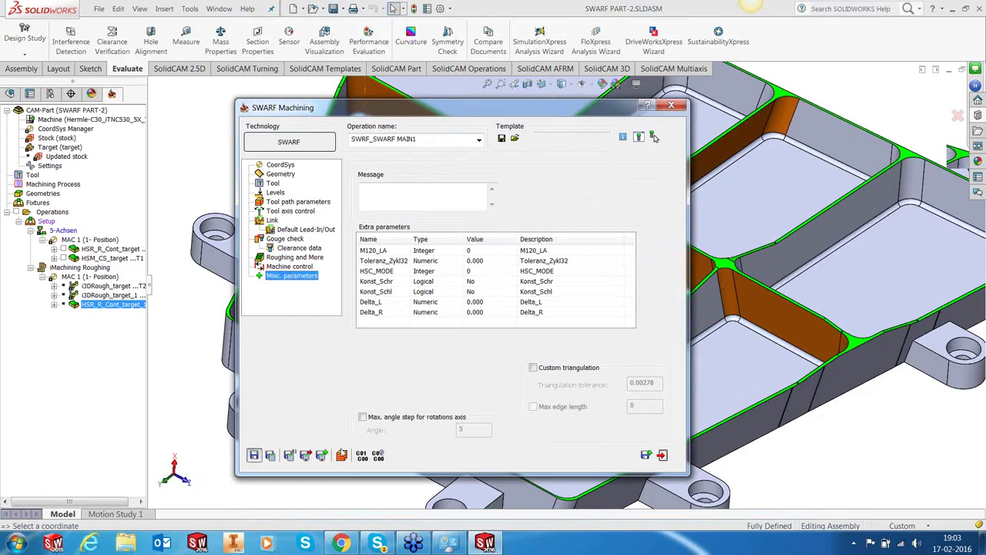
click(663, 455)
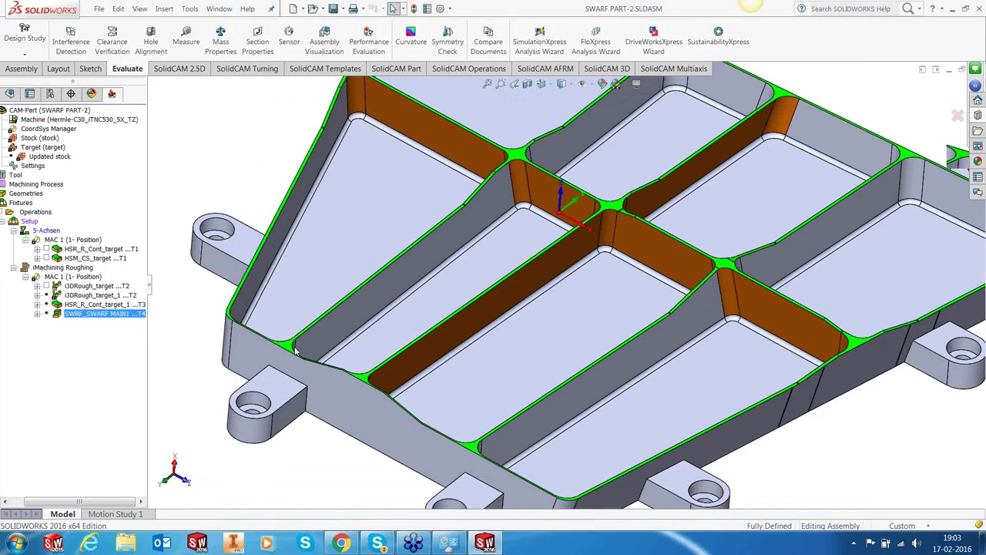
Step: Display the SWARF tool path and examine its course along the pocket walls and its entry and exit moves
right_click(104, 314)
key(Escape)
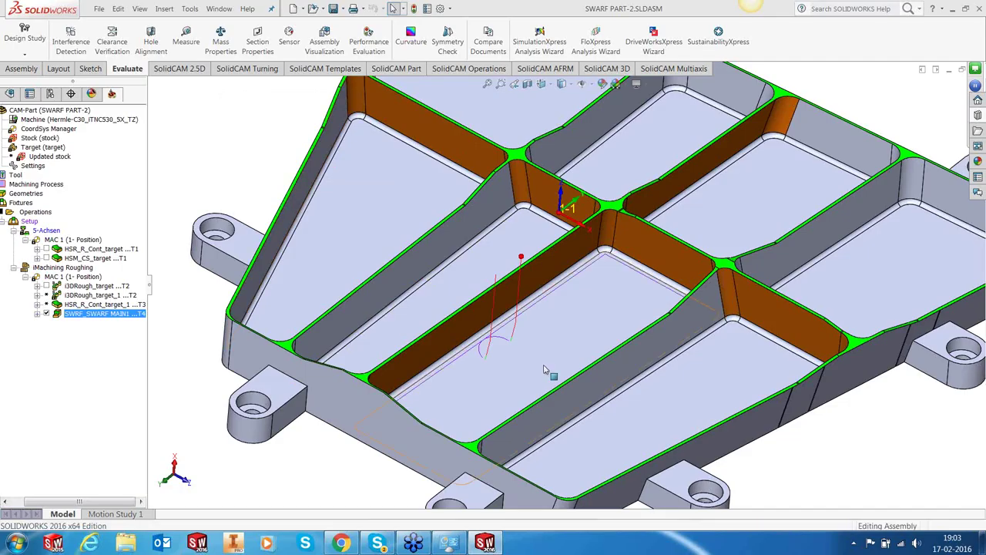
middle_drag(556, 396, 541, 346)
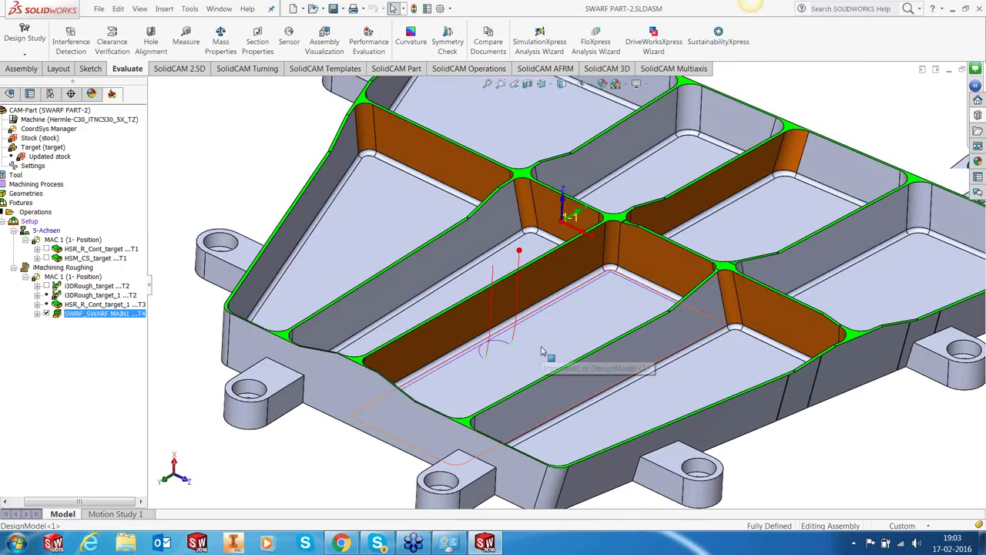
scroll(542, 353, up, 2)
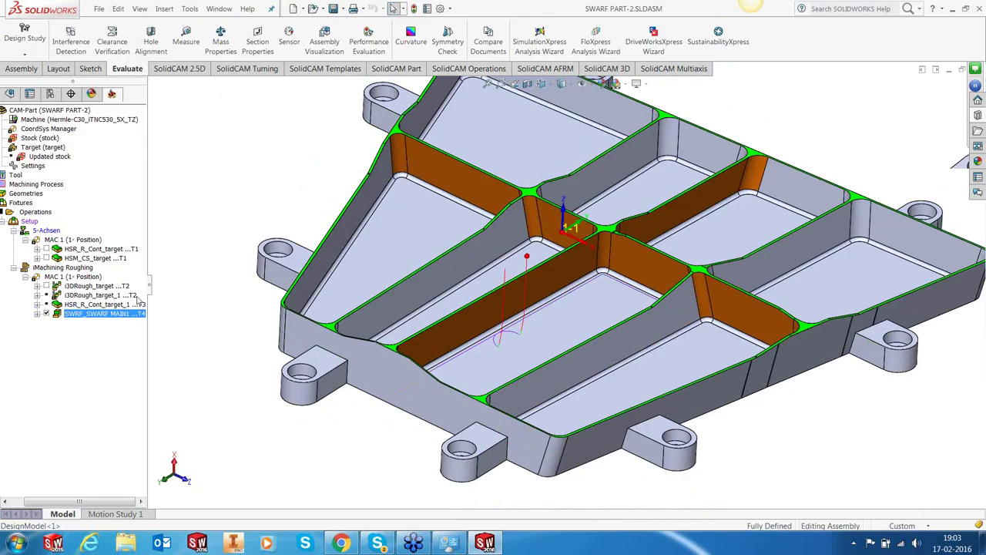
right_click(110, 314)
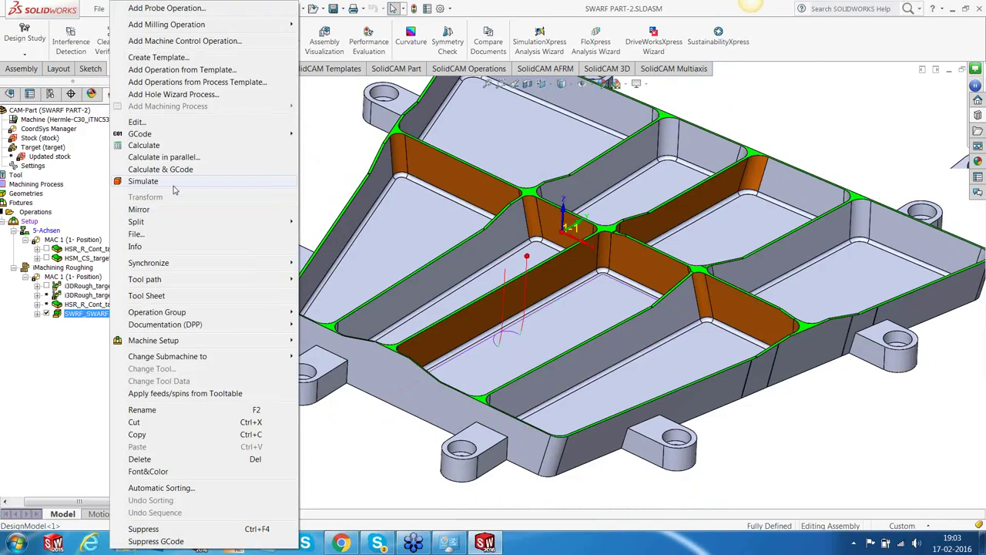
click(324, 222)
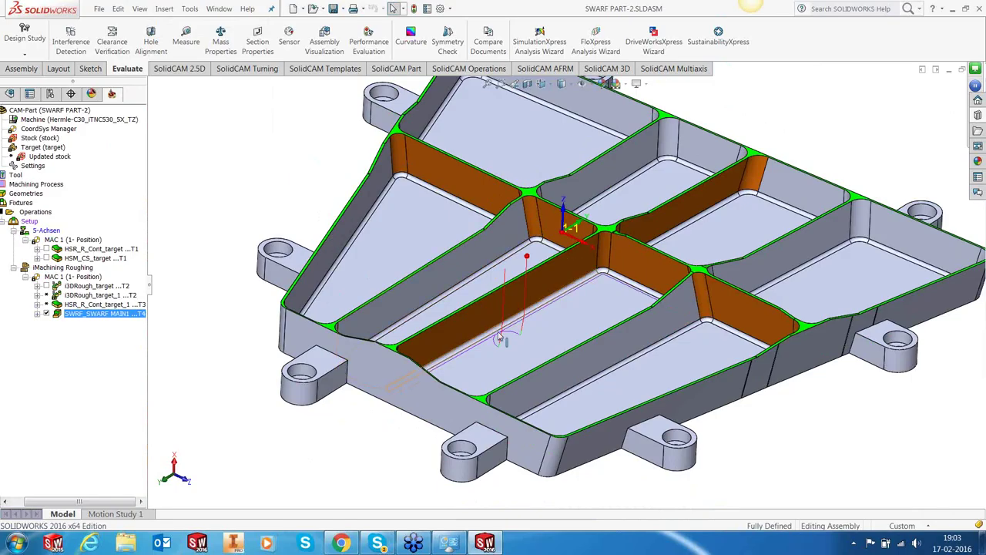
mouse_move(498, 333)
middle_down()
mouse_move(463, 465)
mouse_move(450, 465)
mouse_move(505, 339)
middle_up()
middle_drag(505, 339, 585, 252)
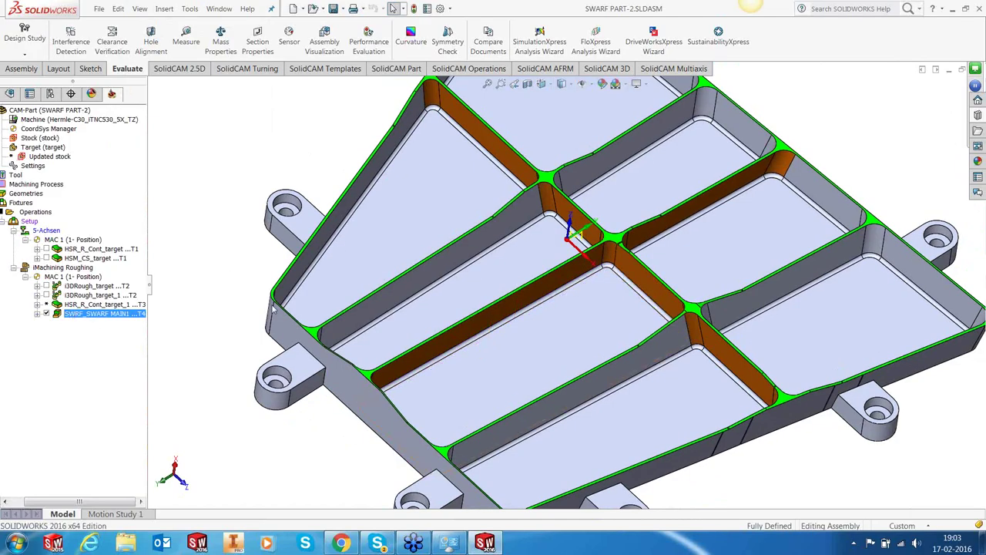
key(f)
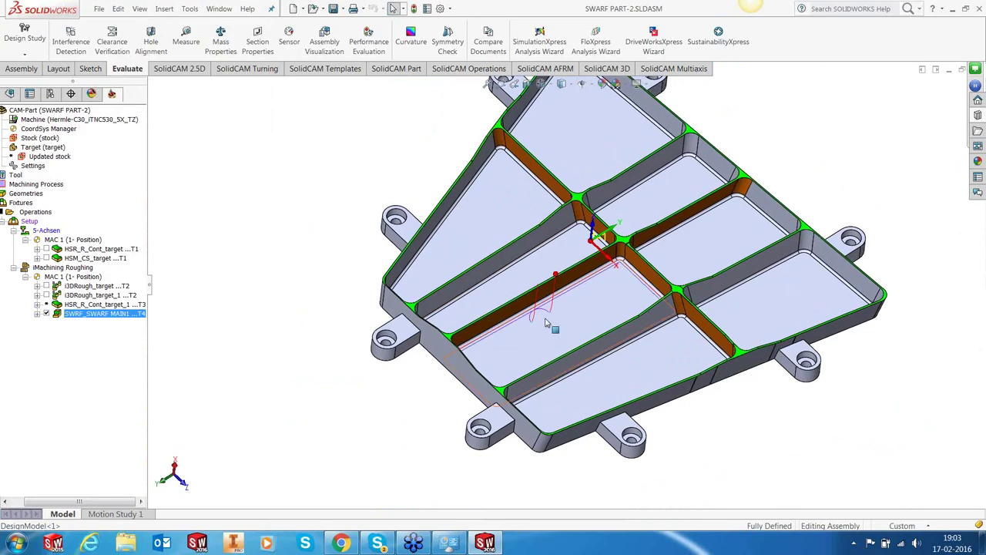
scroll(574, 291, down, 3)
middle_drag(574, 291, 638, 231)
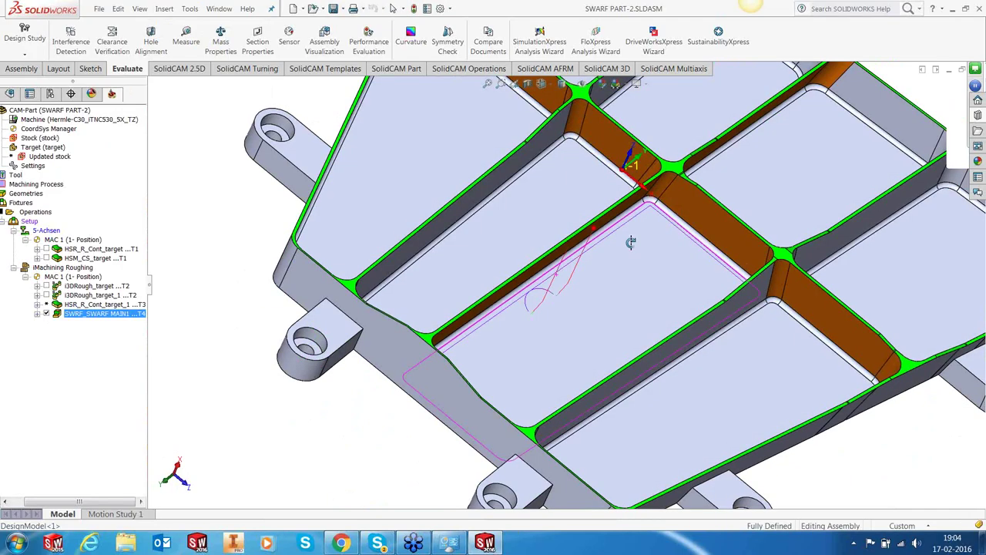
Step: Reopen the SWARF operation and edit the face selection of its SWARF MAIN1 swarf surfaces
right_click(75, 318)
click(496, 204)
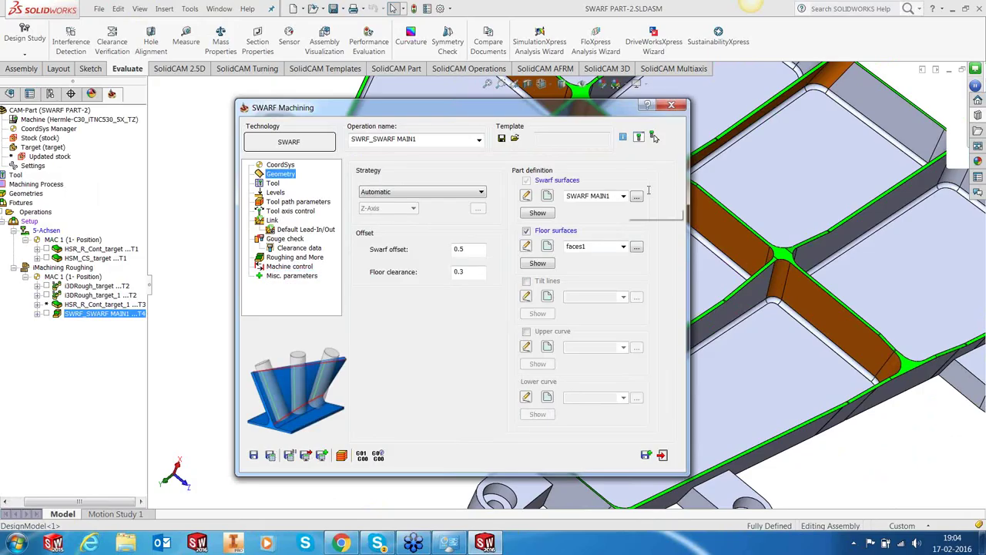
click(526, 196)
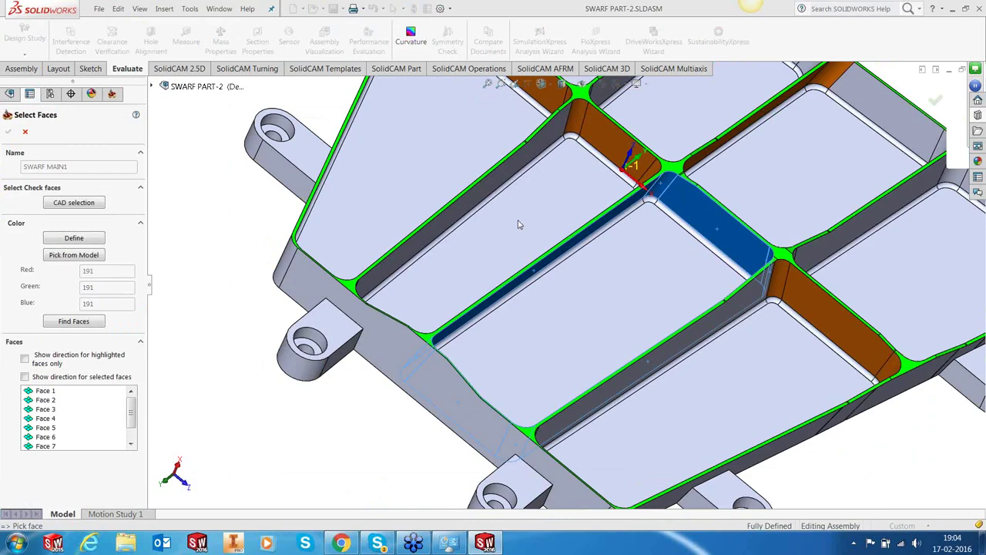
Step: Clear the SWARF MAIN1 face list, reselect the wall and corner faces around the long middle pocket, and accept the geometry
right_click(66, 420)
click(98, 444)
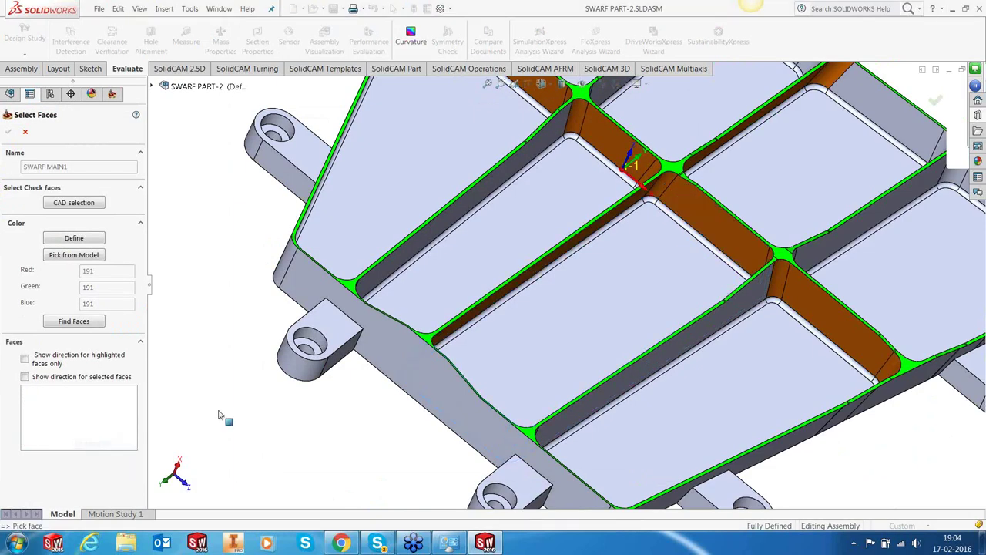
middle_drag(677, 265, 728, 301)
click(763, 272)
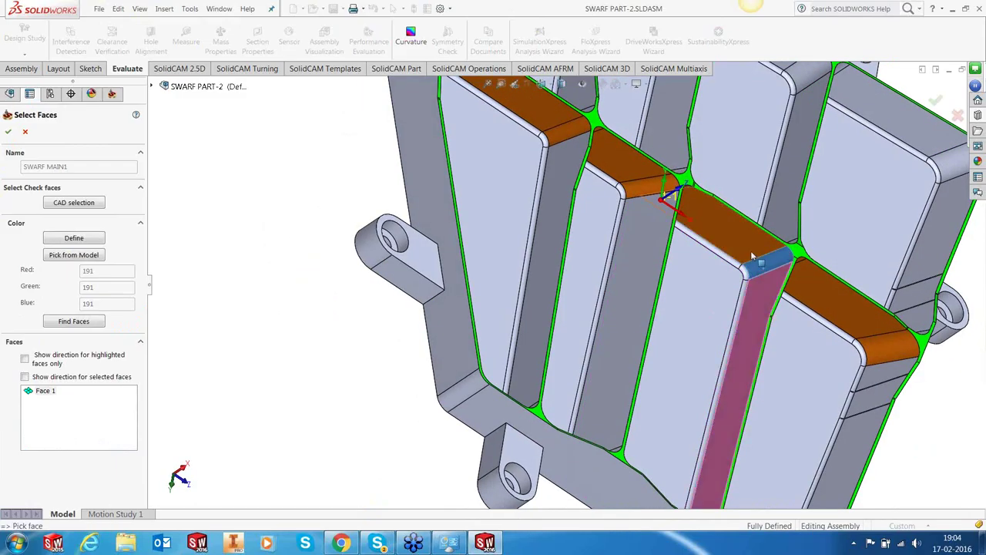
click(751, 250)
click(747, 243)
middle_drag(716, 293, 508, 404)
click(560, 284)
click(559, 282)
click(392, 406)
click(394, 451)
key(Return)
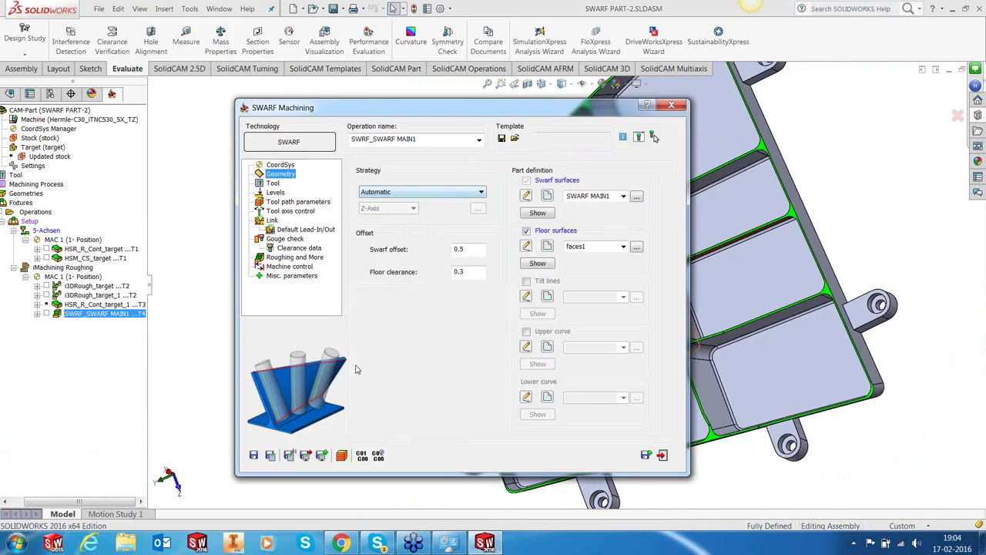
Step: Save and calculate the SWRF_SWARF MAIN1 operation, close it, and inspect its tool path in the middle pocket
click(290, 455)
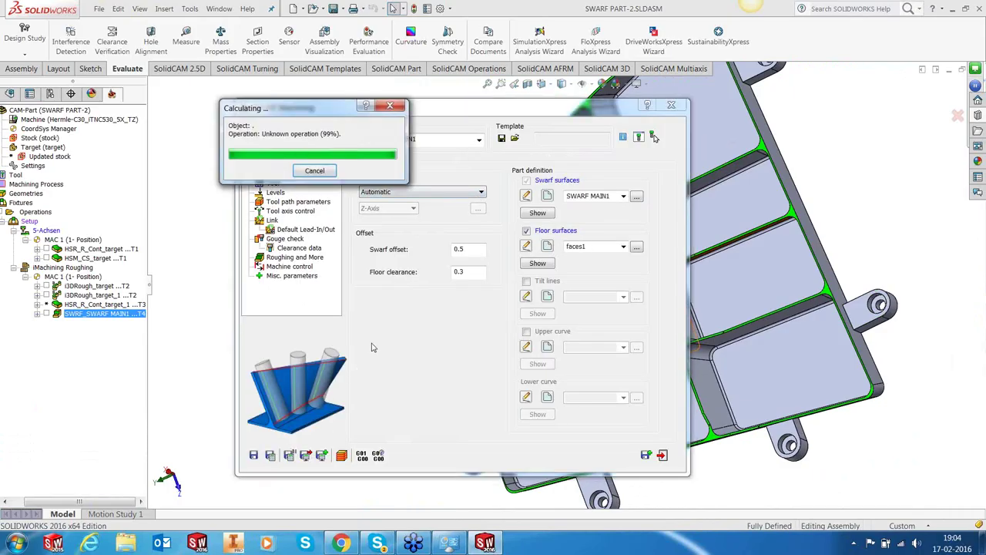
click(662, 456)
middle_drag(662, 455, 639, 341)
scroll(529, 430, down, 6)
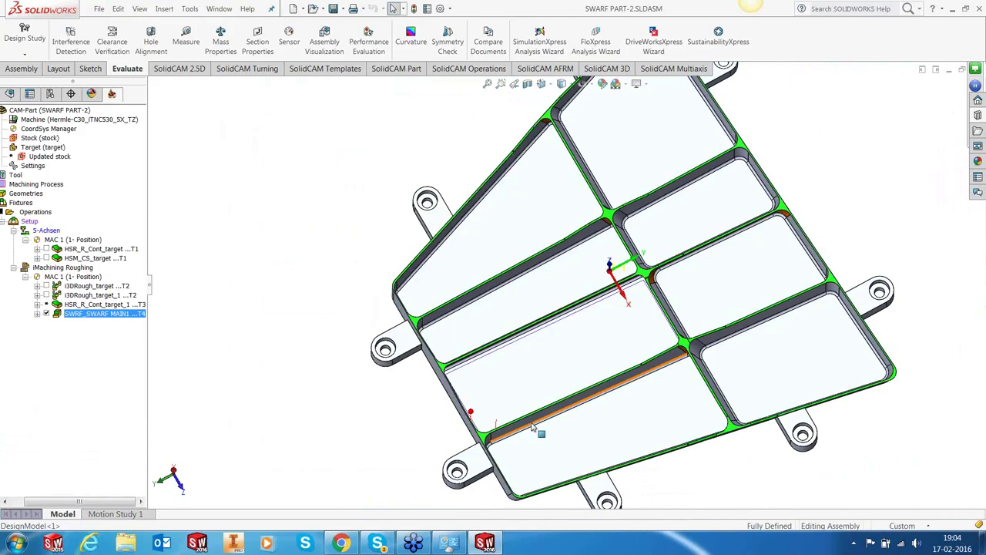
mouse_move(460, 372)
middle_down()
mouse_move(449, 412)
mouse_move(467, 417)
middle_up()
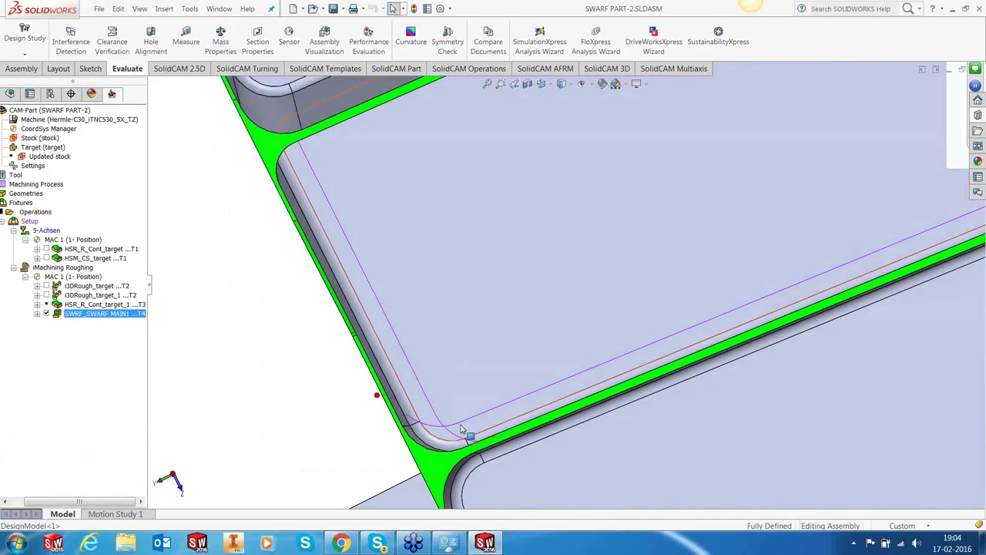
Step: Reopen the SWRF_SWARF MAIN1 operation for editing and examine its tool path around the pocket
right_click(93, 317)
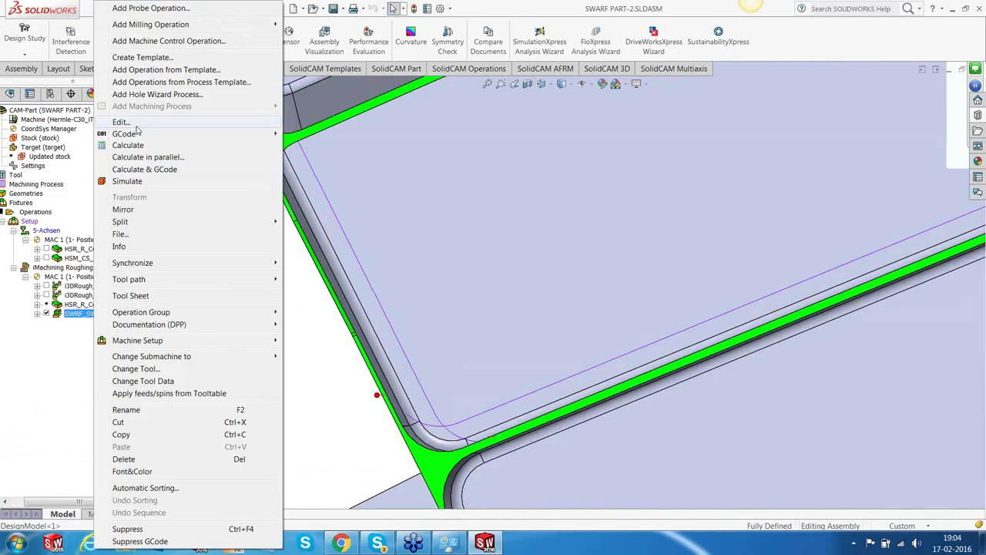
click(396, 166)
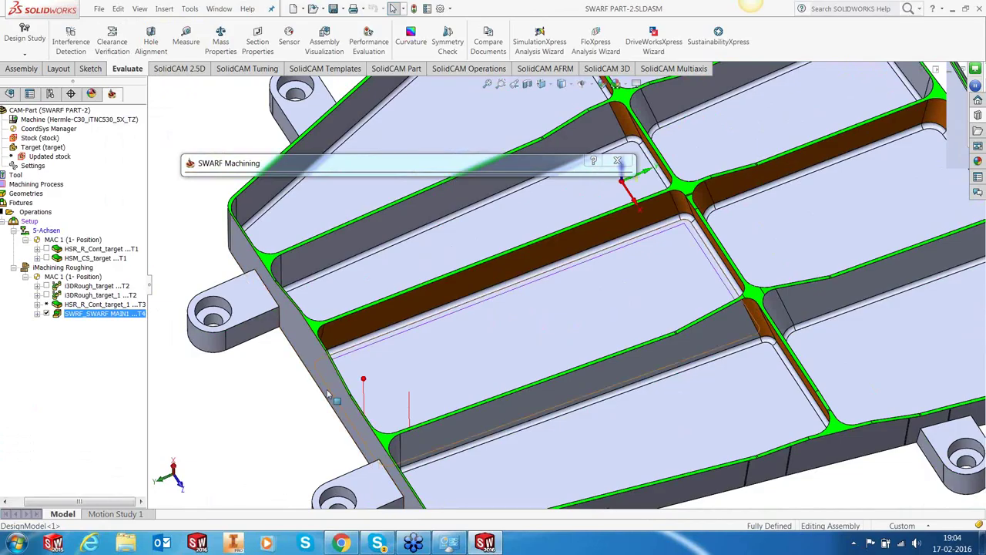
middle_drag(411, 357, 501, 417)
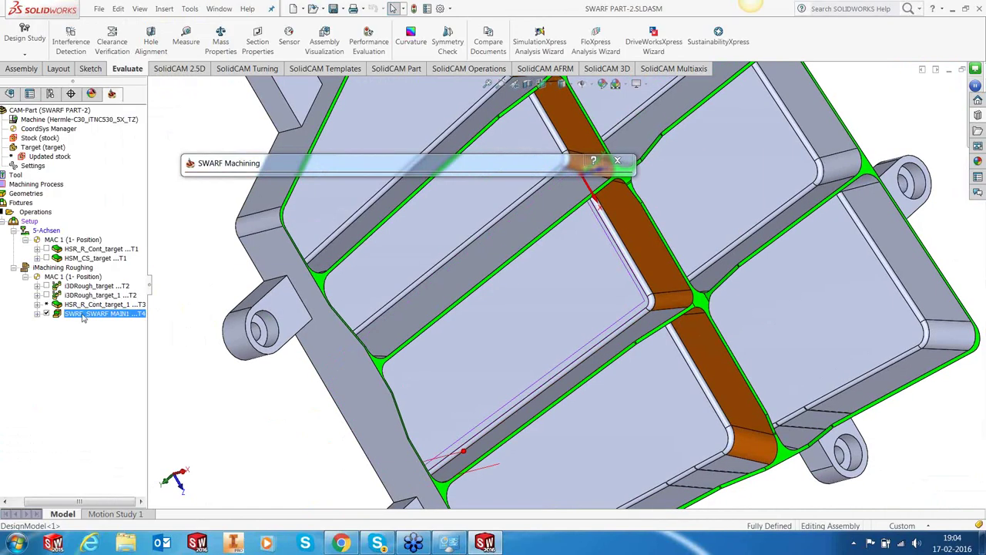
Step: Set the tool path extension lengths to -50 at start and -175 at end, recalculate the SWARF operation, and check the path
click(287, 163)
drag(288, 153, 293, 119)
click(249, 219)
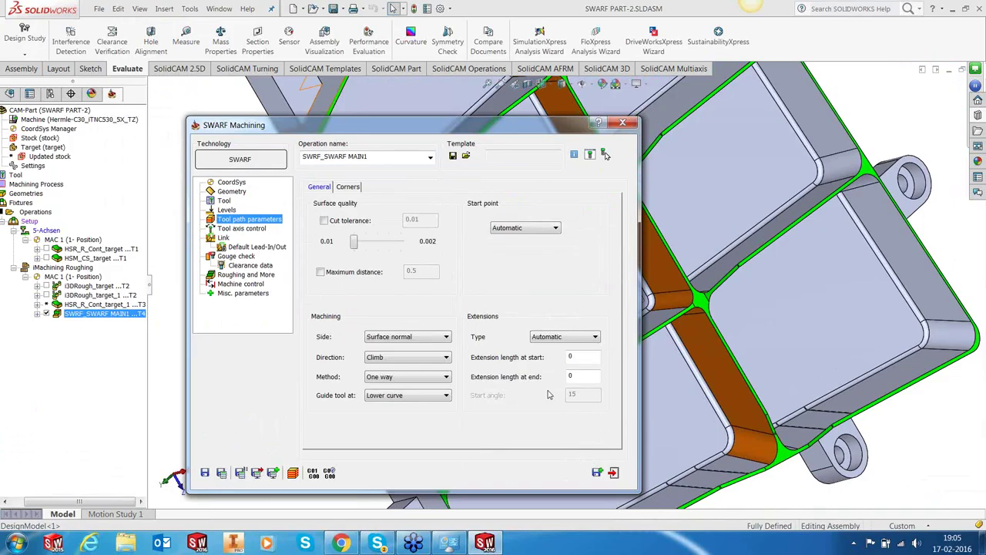
double_click(577, 358)
text(-50)
key(Tab)
text(-175)
click(221, 472)
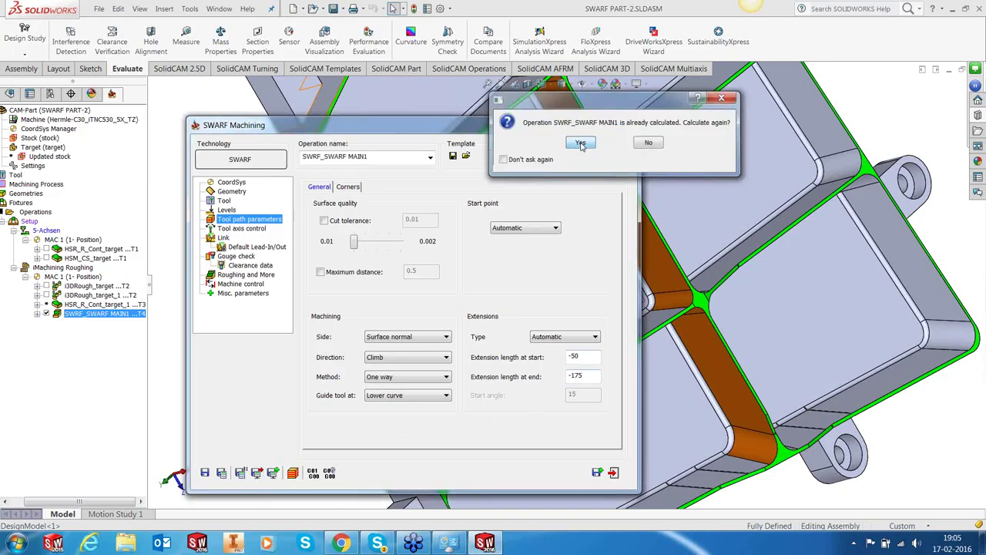
click(581, 144)
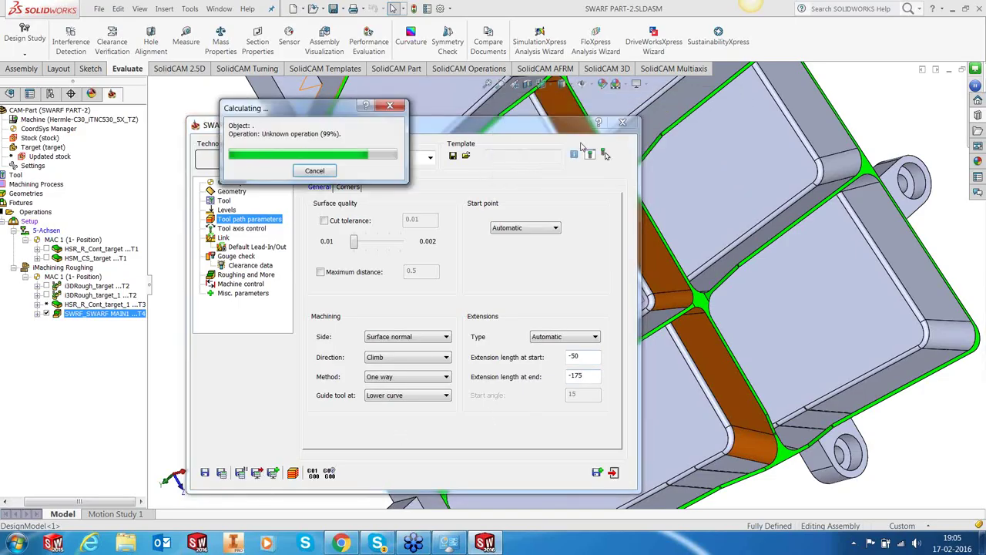
click(614, 473)
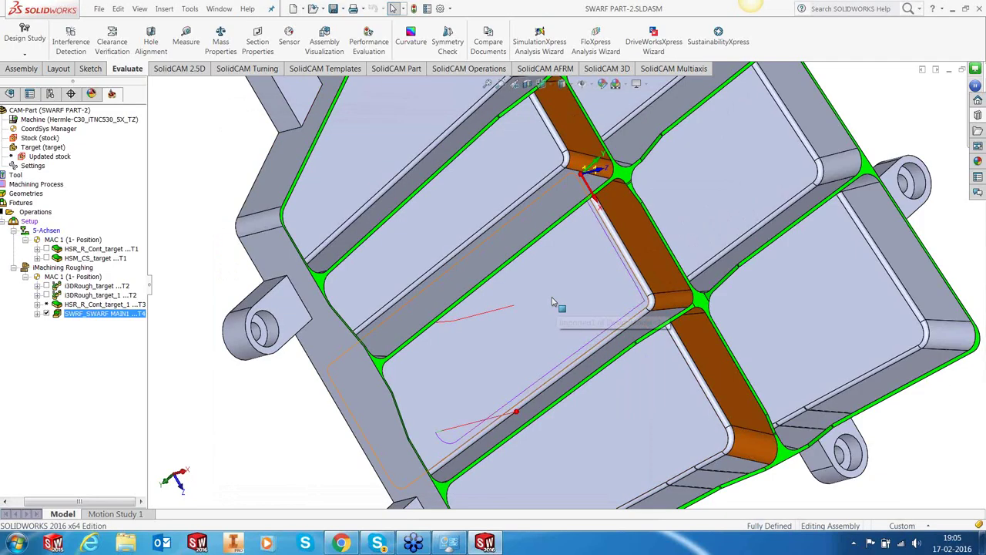
scroll(552, 303, down, 2)
scroll(541, 296, up, 2)
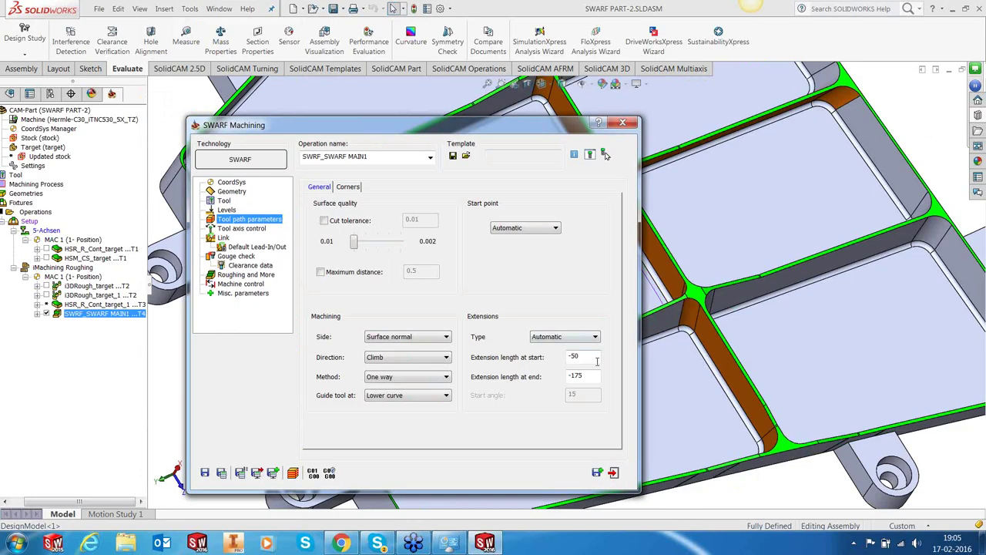
Step: Set the extension lengths to -175 at start and -50 at end, recalculate the SWARF operation, and close it
text(75)
key(Tab)
text(-50)
click(222, 472)
click(580, 142)
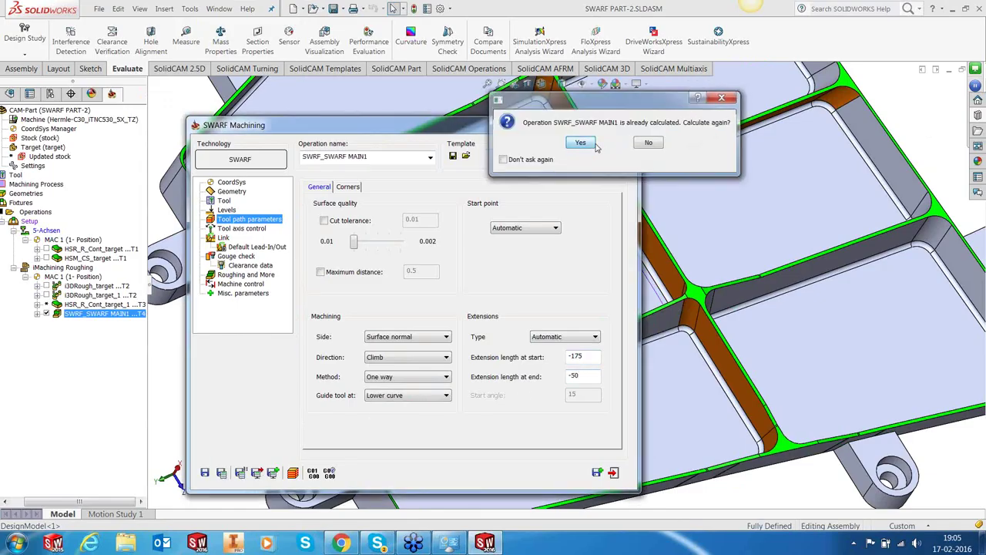
click(614, 472)
mouse_move(569, 320)
middle_down()
mouse_move(559, 350)
mouse_move(572, 388)
mouse_move(558, 316)
middle_up()
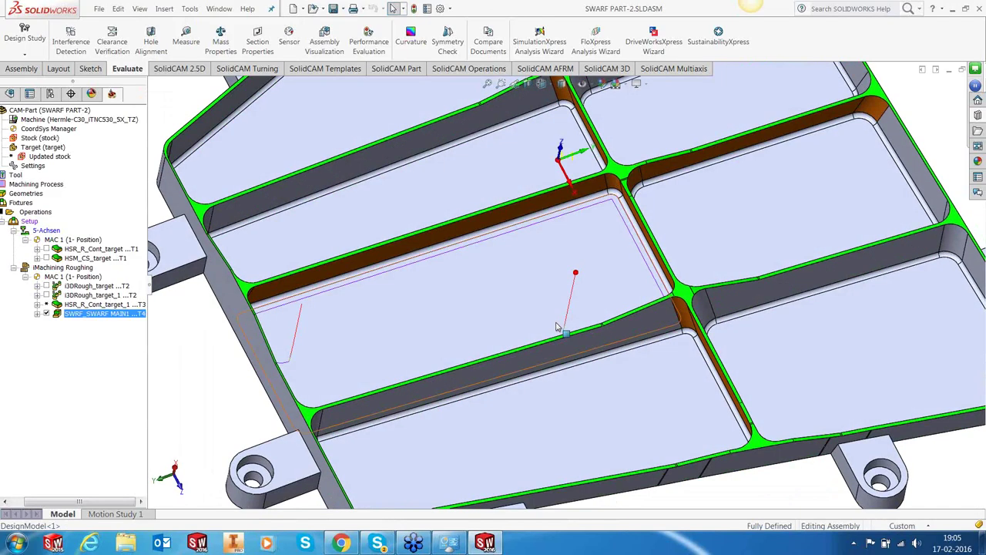
Step: Reopen the SWARF operation, set the extension lengths to -200 at start and -60 at end, recalculate, and close it
right_click(87, 314)
click(123, 124)
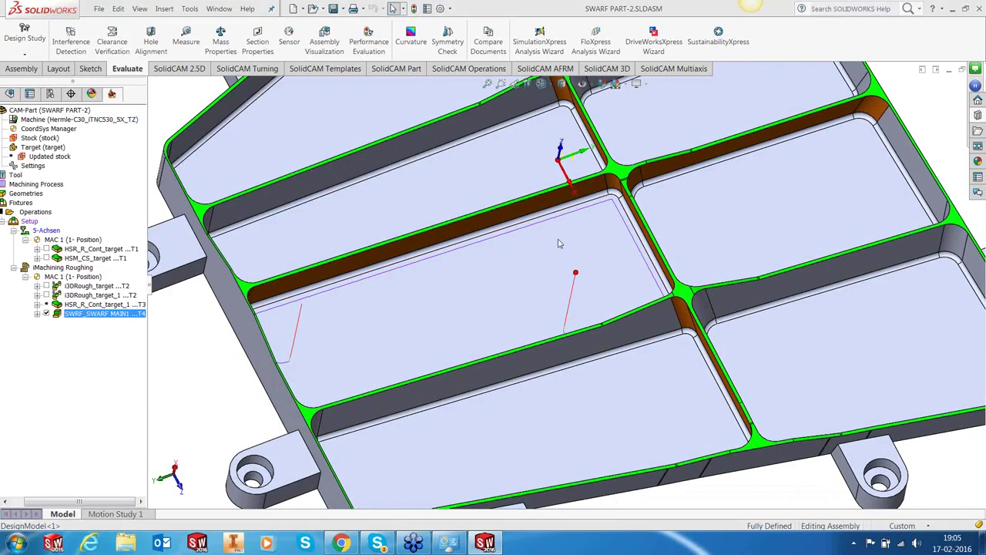
key(BackSpace)
key(BackSpace)
text(200)
key(Tab)
text(-60)
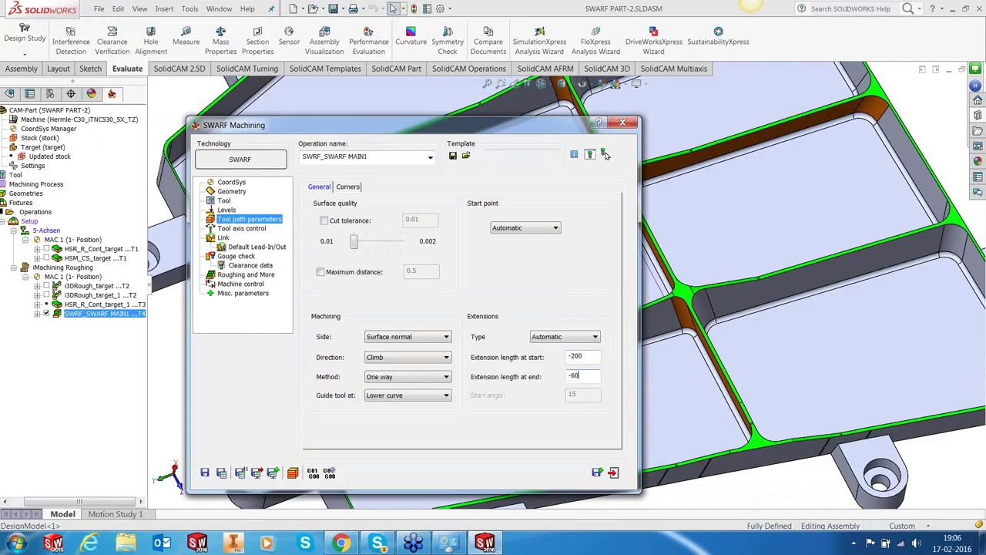
click(221, 472)
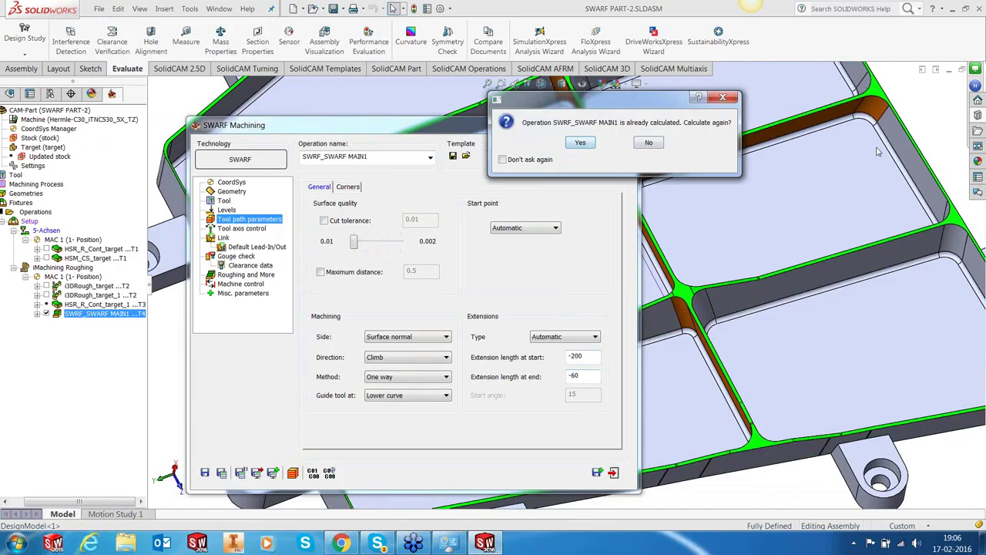
click(583, 143)
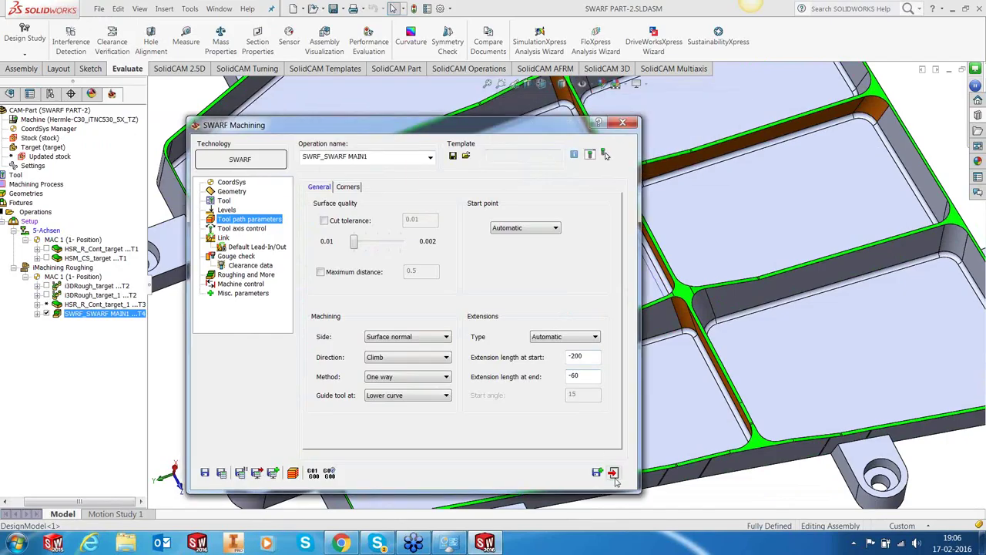
click(612, 472)
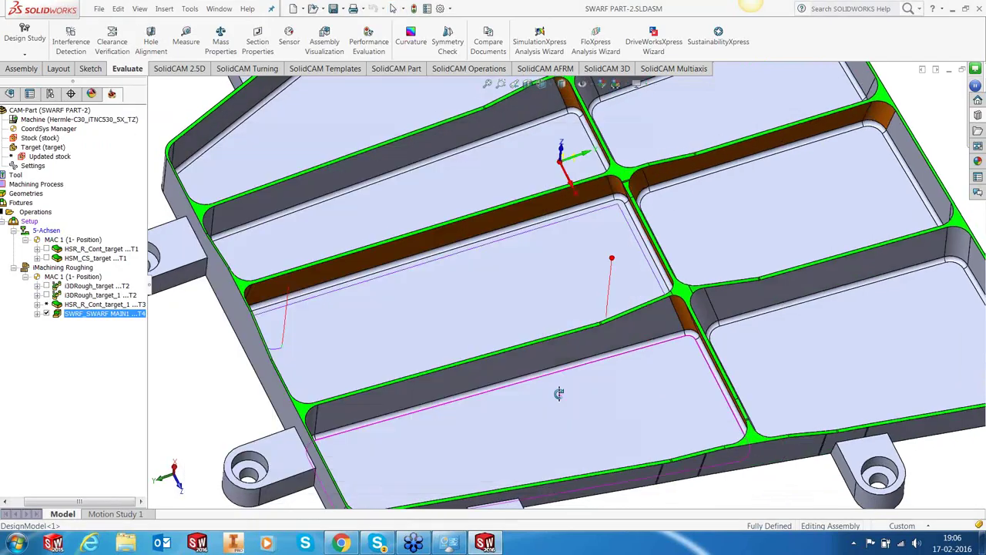
Step: Examine the SWARF tool path's start and end points and its lead arc inside the middle pocket
middle_drag(559, 393, 339, 306)
scroll(340, 306, down, 3)
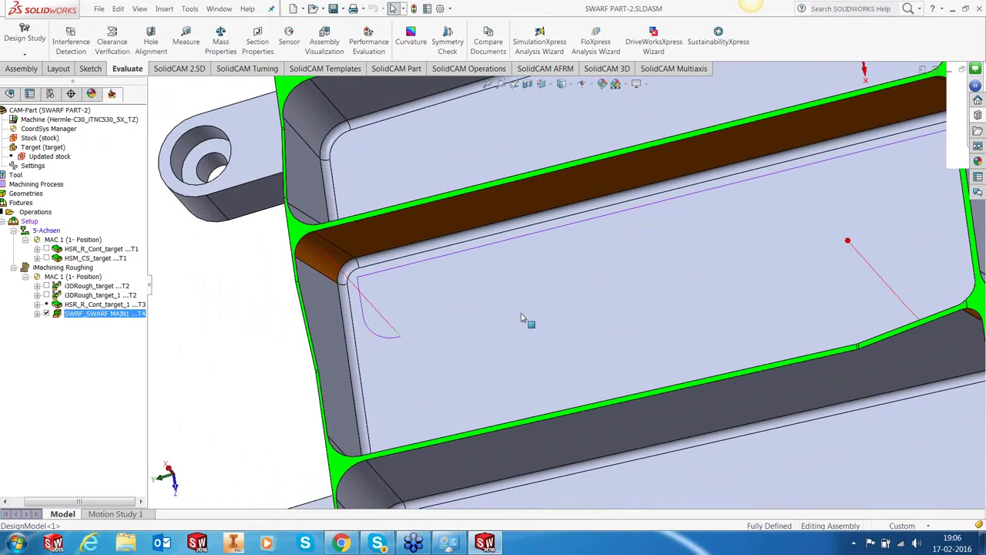
scroll(521, 317, up, 3)
middle_drag(700, 321, 762, 375)
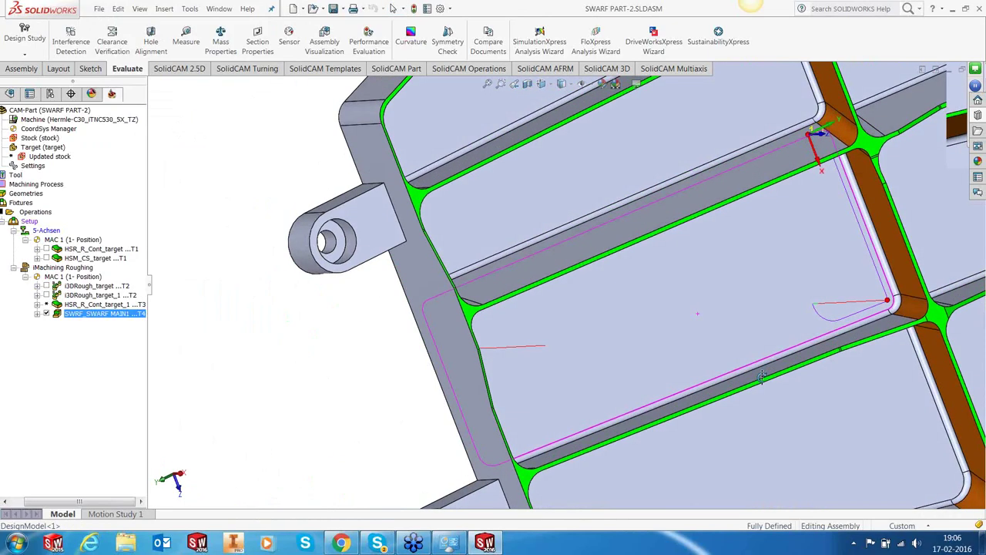
scroll(804, 331, down, 2)
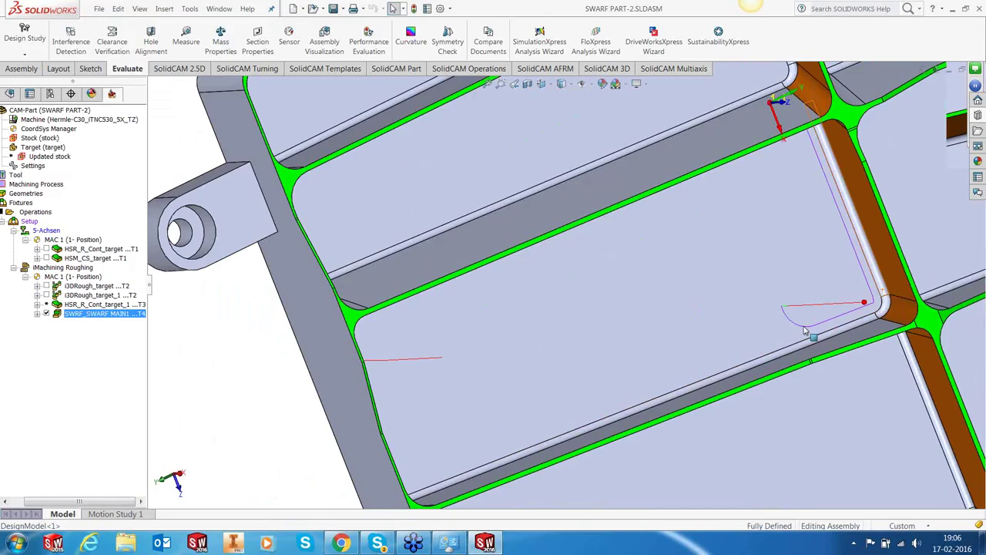
scroll(805, 331, up, 2)
middle_drag(795, 332, 804, 304)
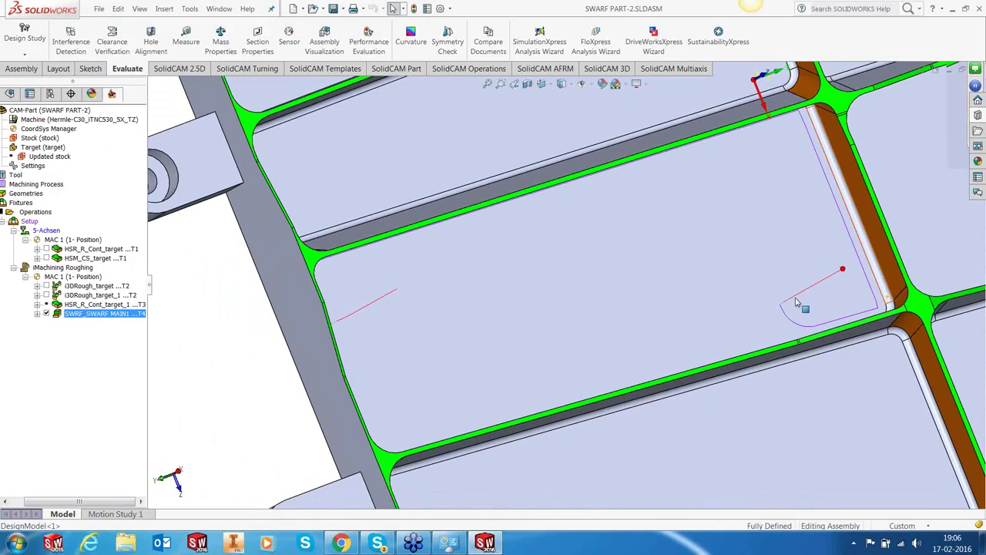
Step: Reopen the SWARF operation and check the dimensions of its 12 mm bull nose mill in the tool table
right_click(91, 315)
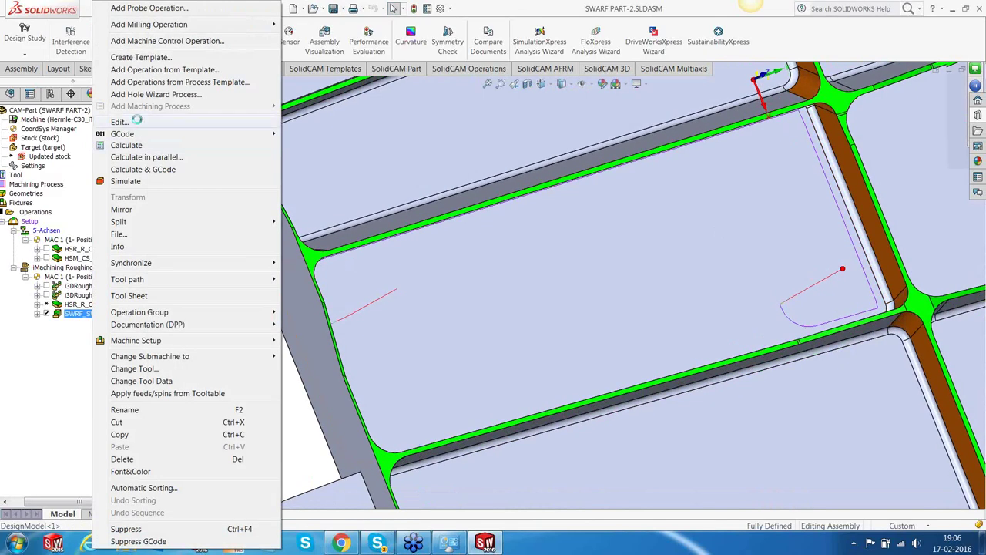
click(135, 121)
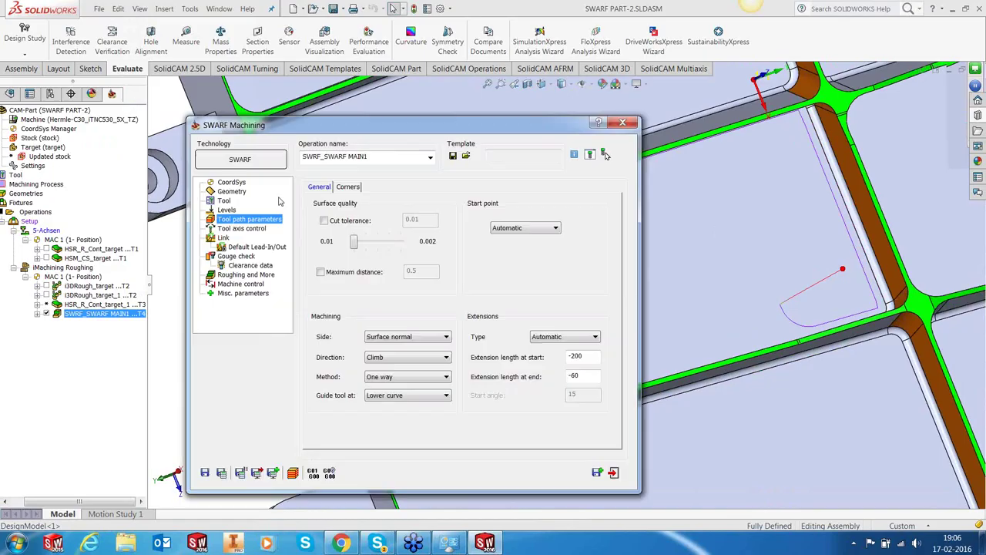
click(280, 201)
click(374, 333)
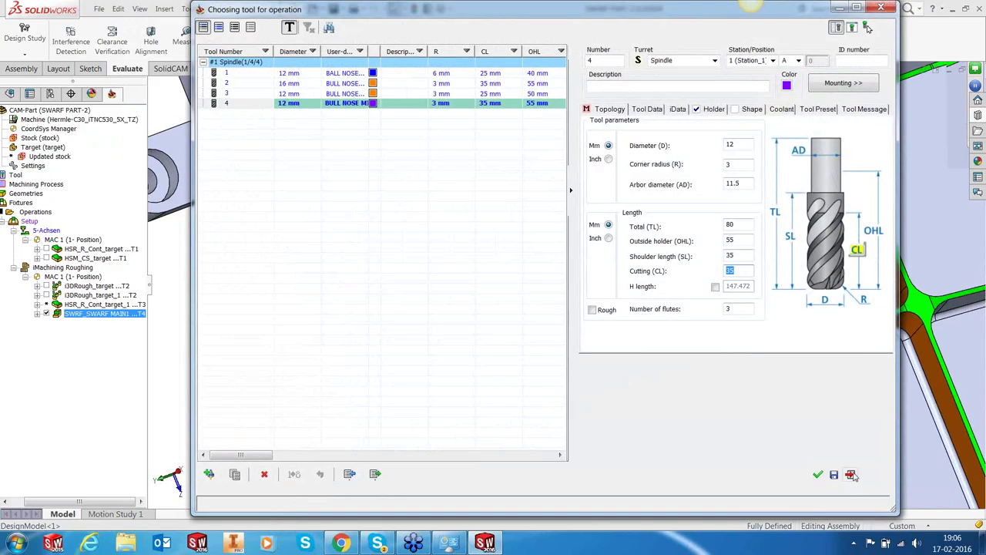
click(851, 475)
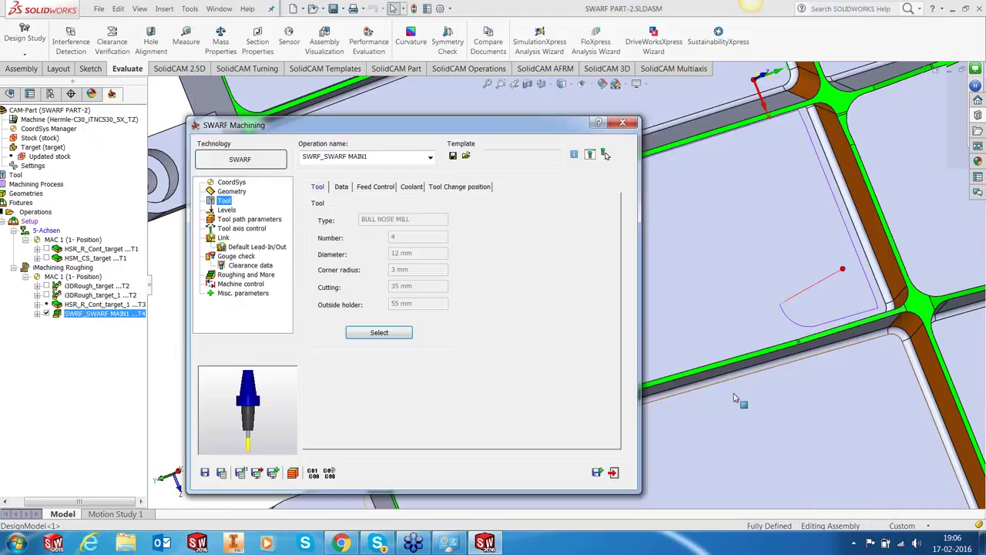
Step: Measure the middle pocket's depth from its floor face to a top corner vertex
double_click(498, 125)
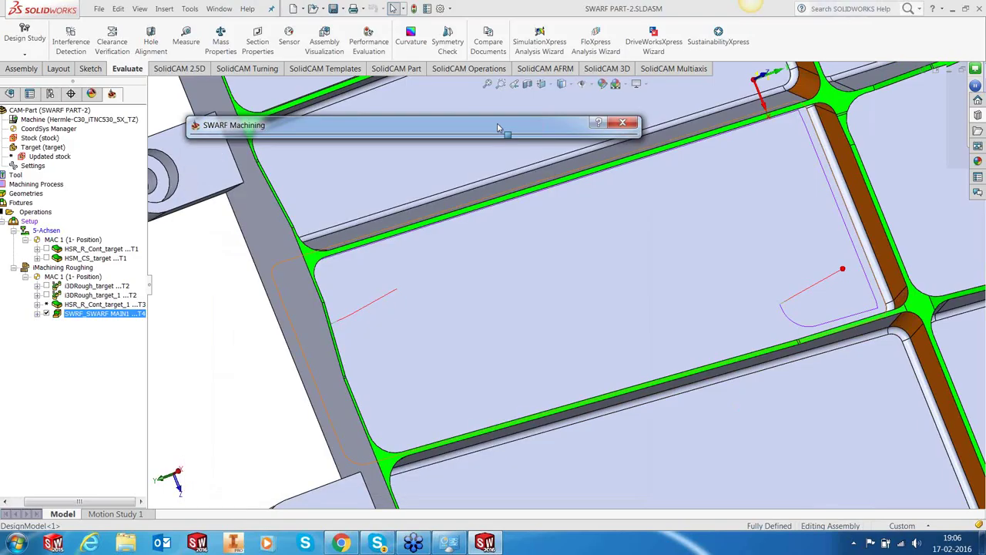
click(183, 43)
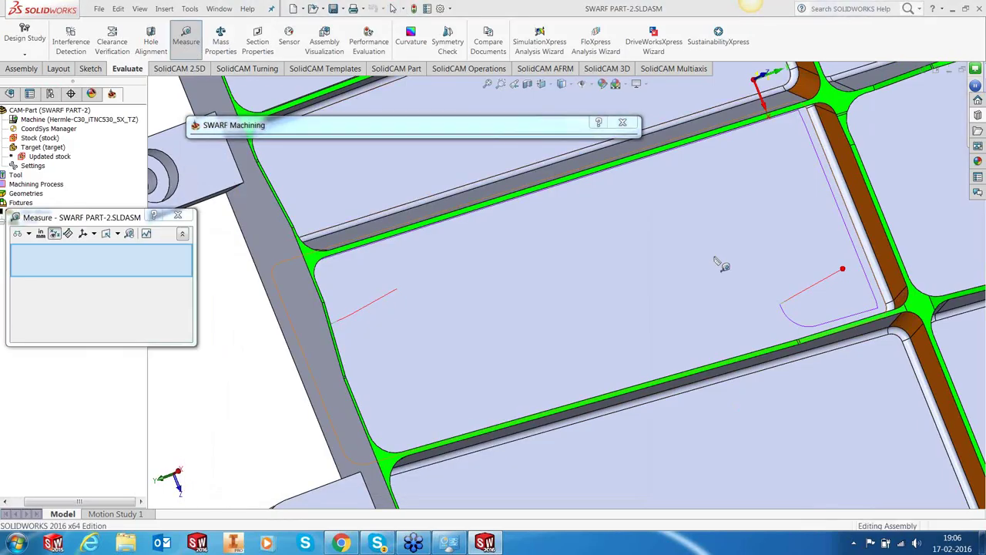
middle_drag(721, 265, 766, 205)
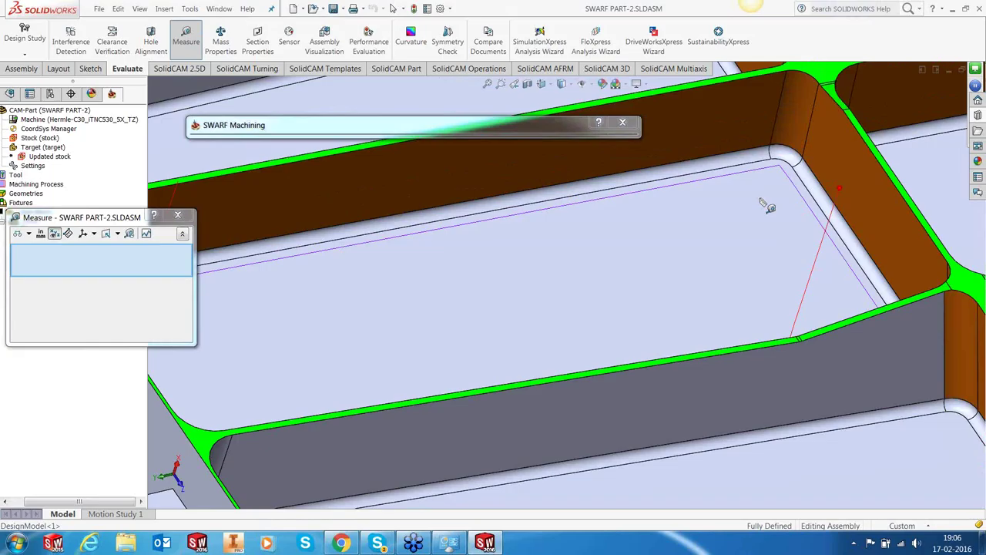
click(763, 202)
click(822, 87)
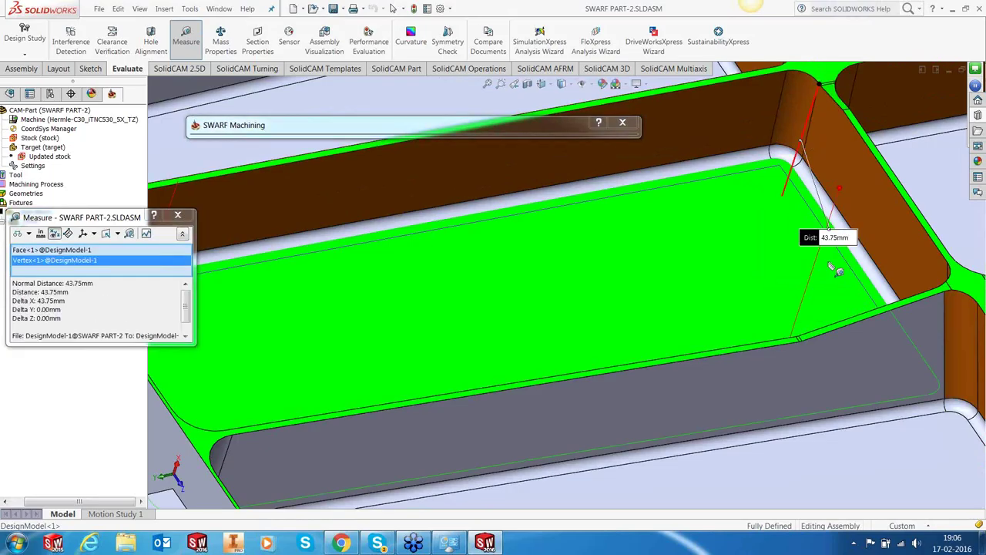
click(177, 215)
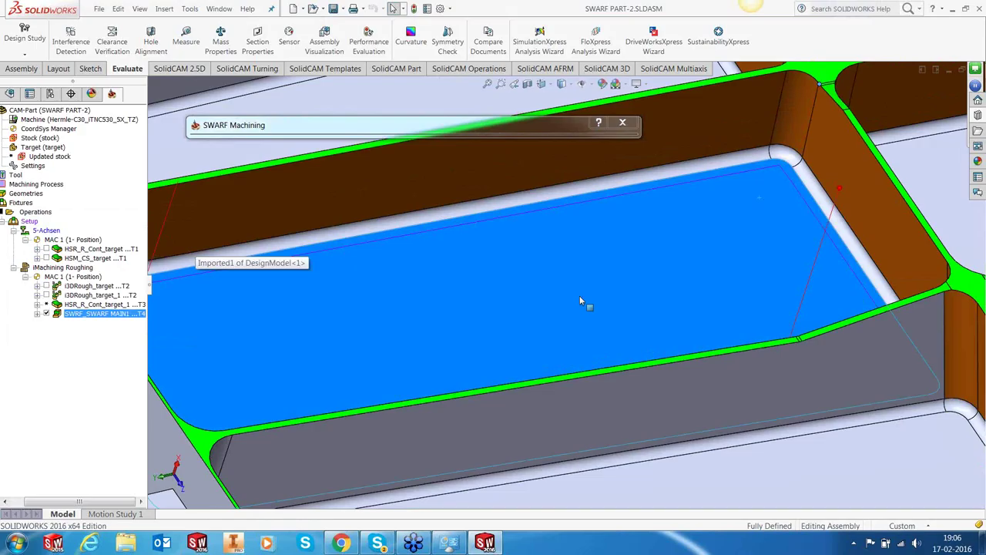
scroll(579, 300, down, 3)
scroll(555, 231, down, 2)
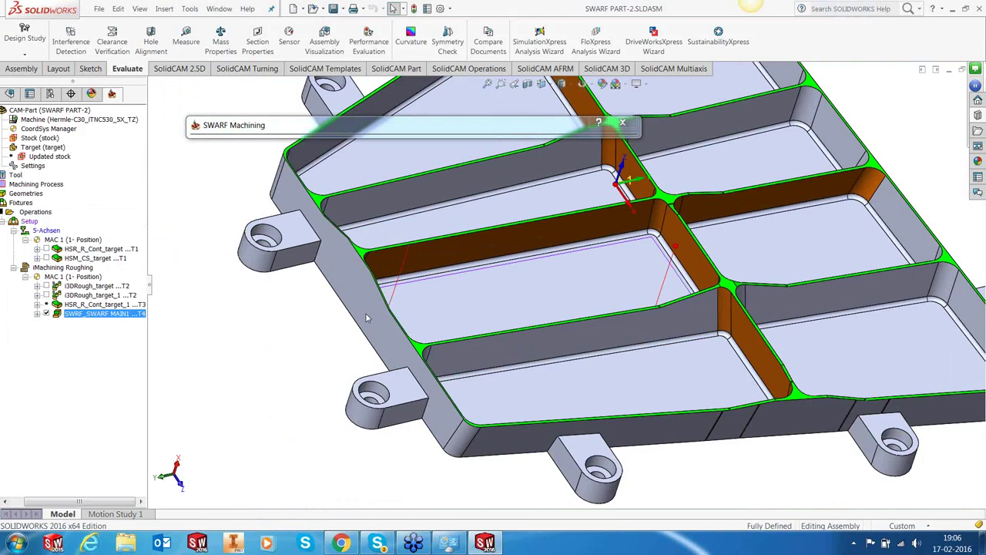
Step: Set the SWARF operation's number of depth slices to 2 with the Morph pattern, recalculate, and close it
scroll(525, 151, up, 2)
mouse_move(525, 146)
click(245, 274)
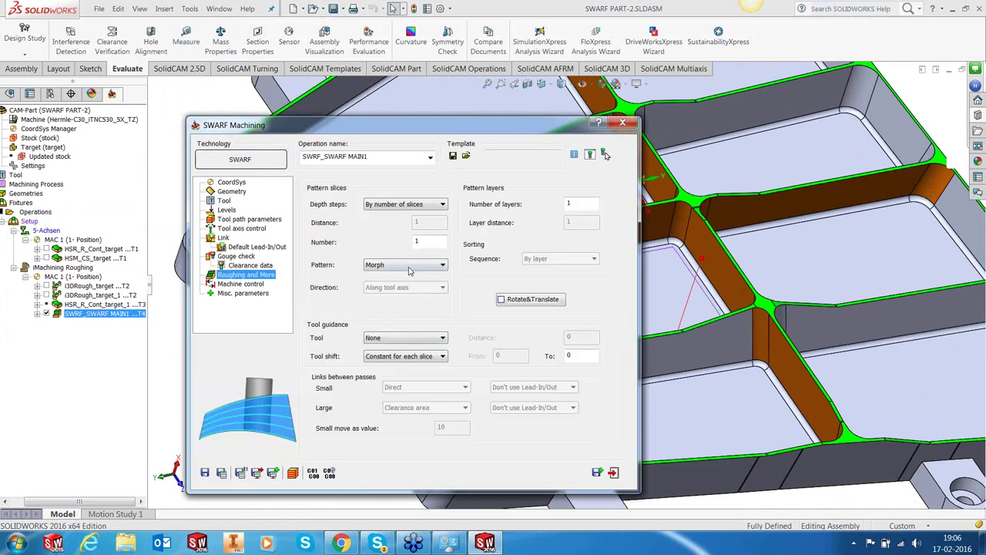
double_click(423, 245)
text(2)
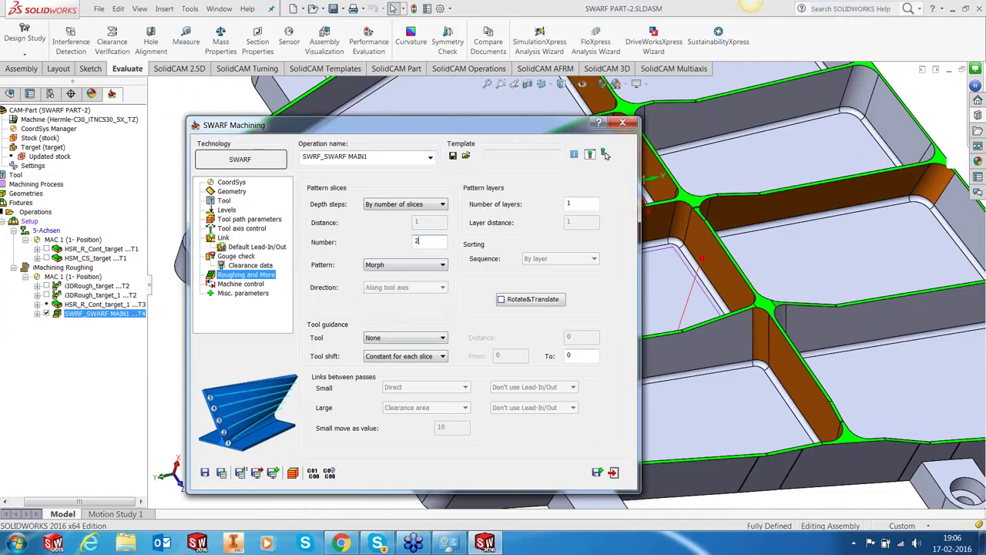
click(222, 473)
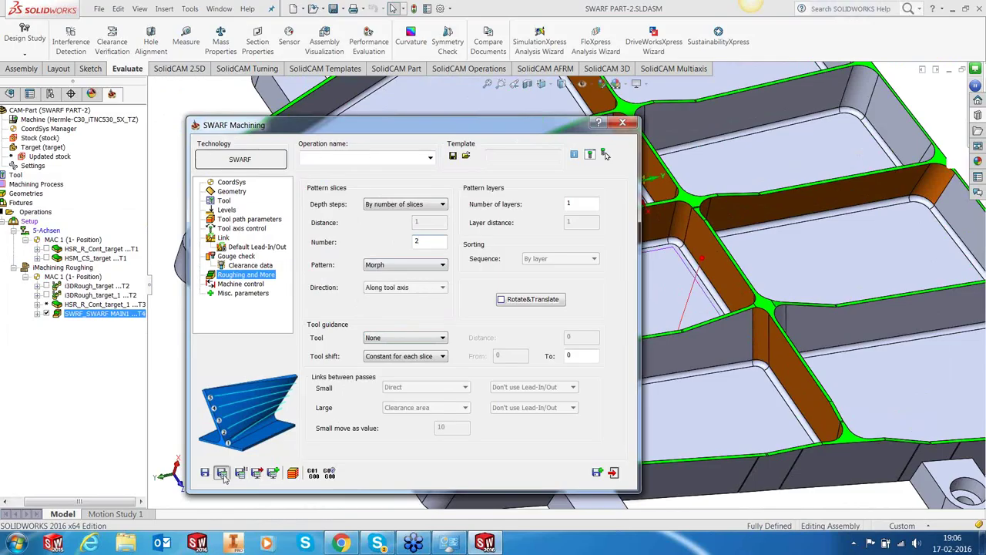
click(614, 474)
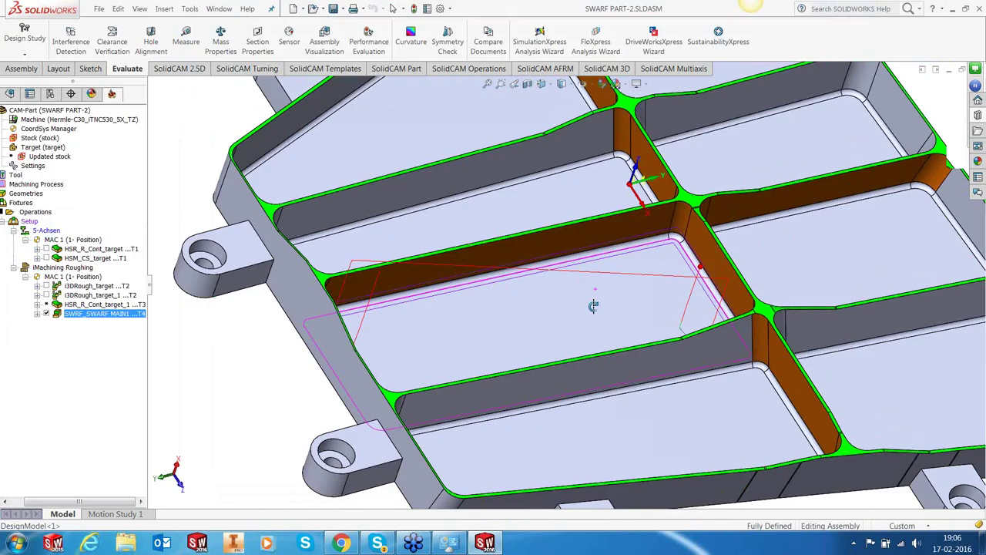
Step: Examine the two-slice SWARF tool path and its linking moves inside the middle pocket
middle_drag(593, 306, 624, 354)
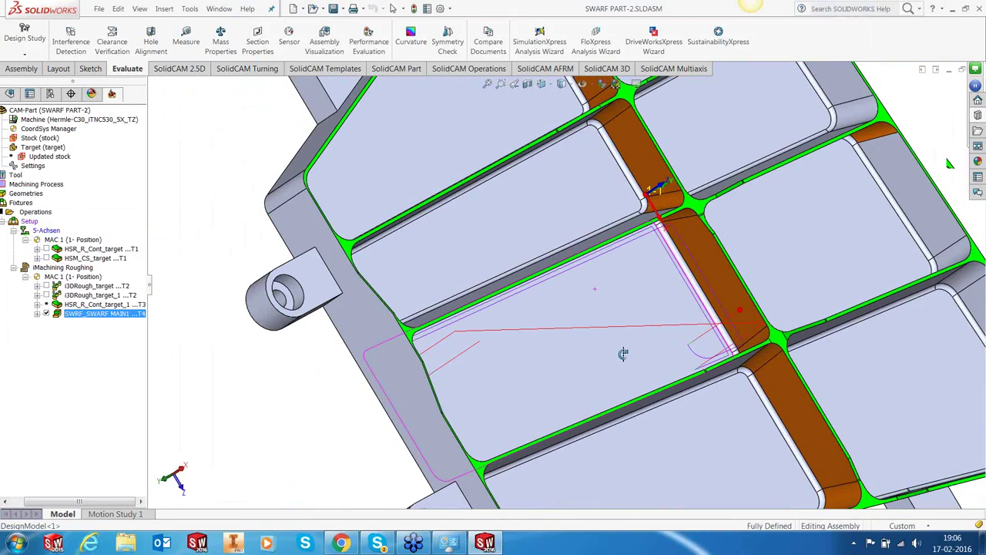
scroll(623, 354, down, 5)
scroll(602, 370, up, 3)
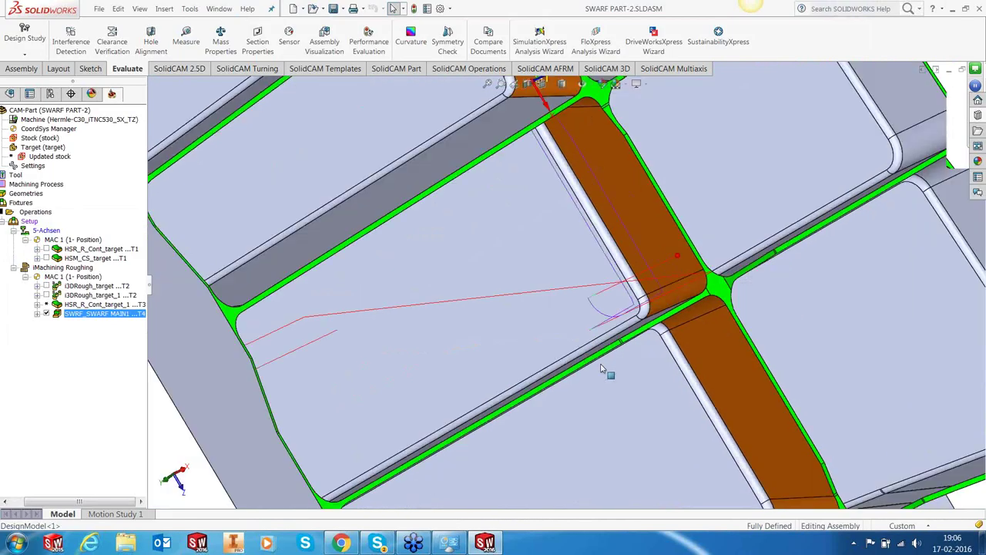
middle_drag(602, 369, 462, 337)
scroll(414, 327, up, 2)
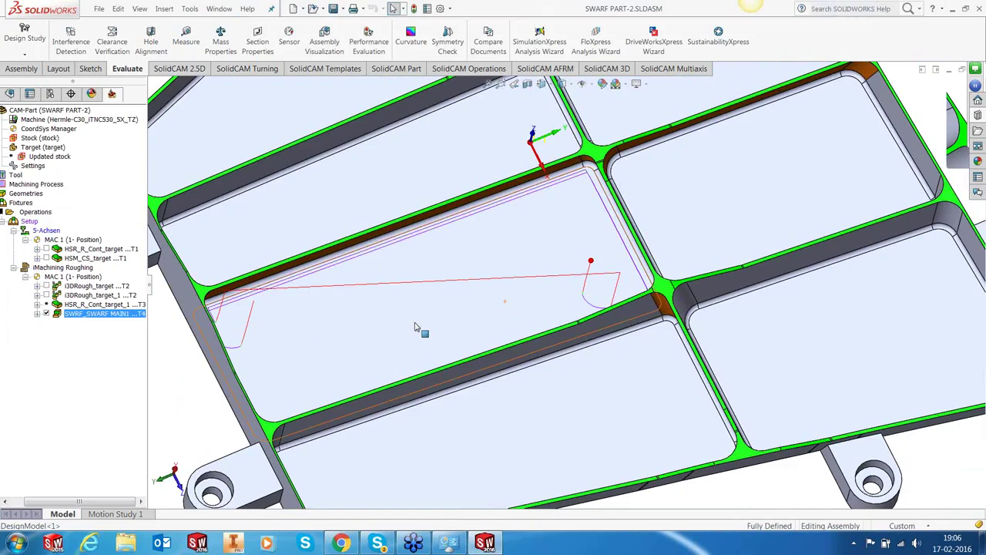
scroll(415, 327, down, 2)
middle_drag(351, 336, 352, 317)
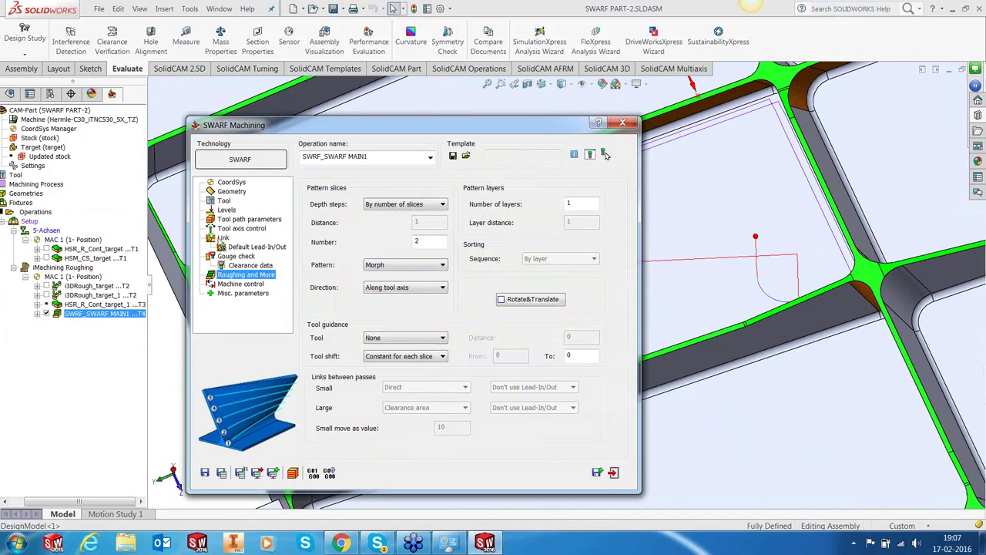
Step: Use Lead-In/Out for the large links between slices with a height of 1, recalculate, and close the operation
click(223, 238)
click(375, 187)
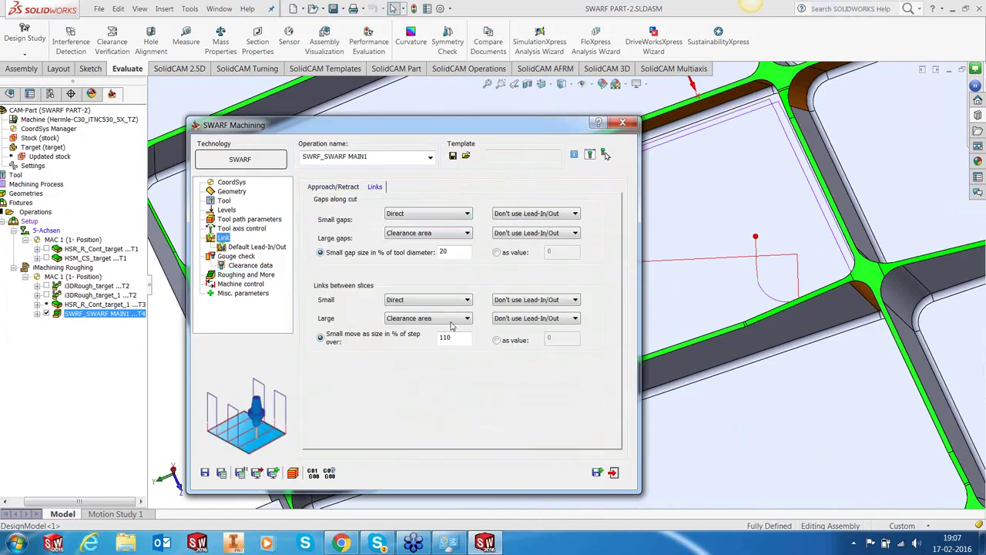
click(530, 321)
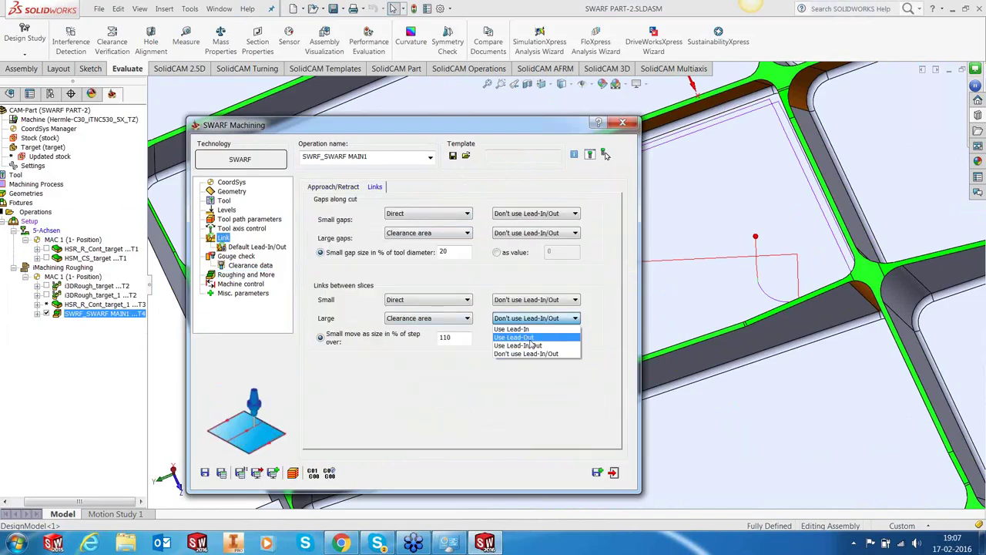
click(532, 345)
click(588, 319)
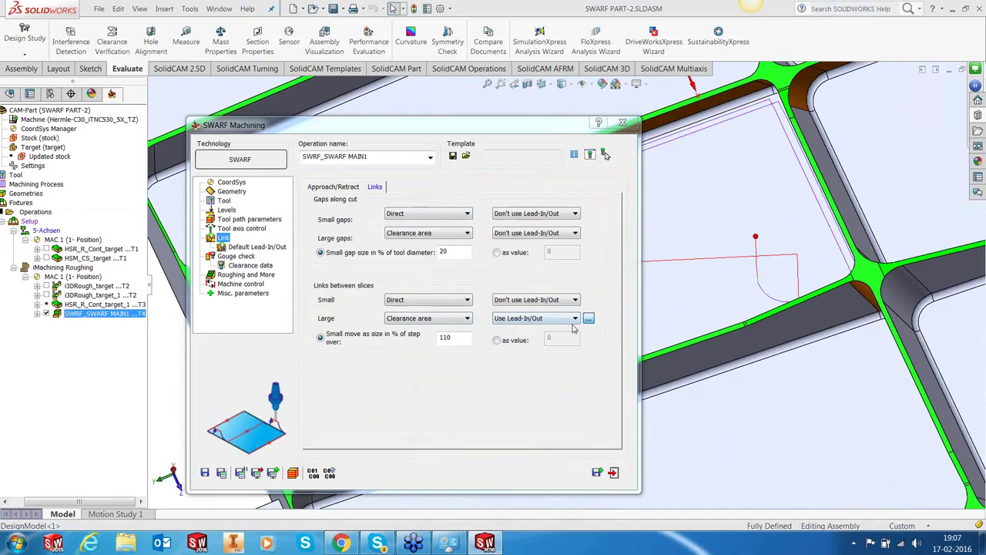
double_click(306, 390)
text(1)
click(390, 423)
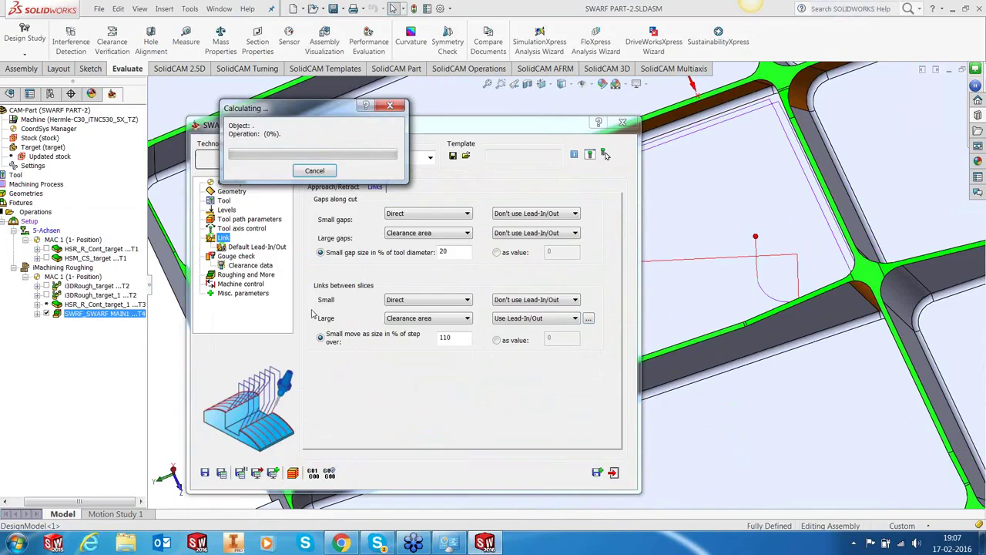
click(614, 474)
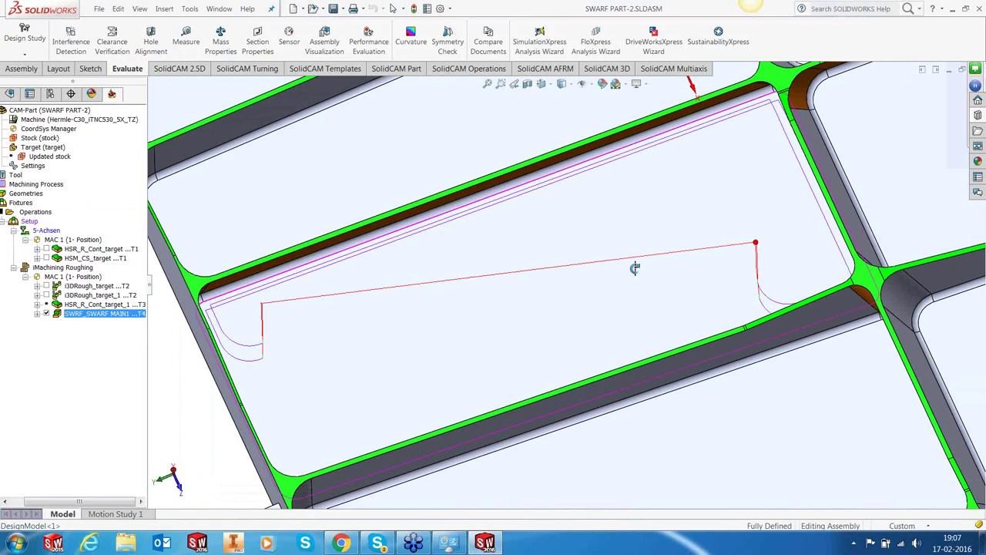
Step: Calculate the HSR_R_Cont_target_1 operation in parallel on the local computer
scroll(655, 283, up, 3)
middle_drag(656, 285, 659, 231)
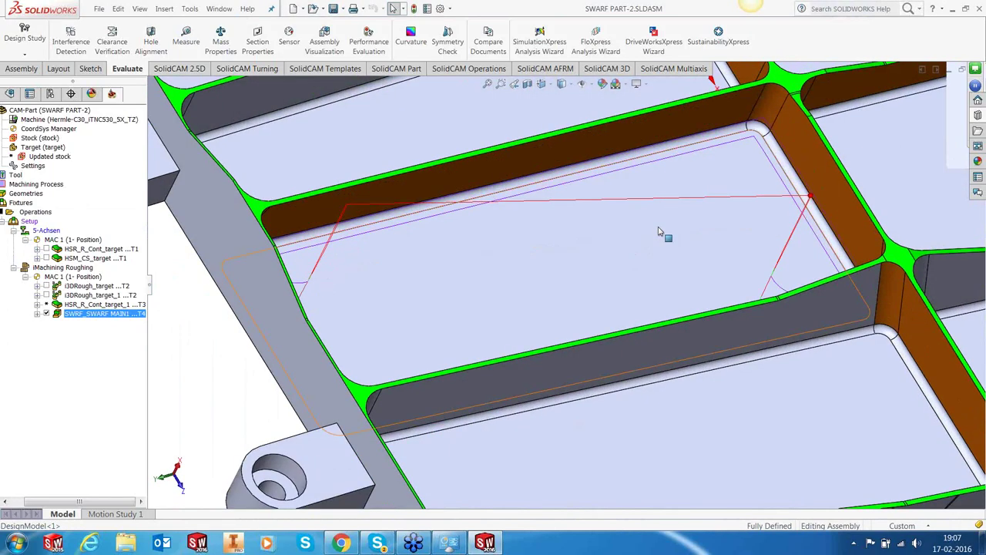
scroll(659, 231, down, 5)
scroll(473, 316, up, 4)
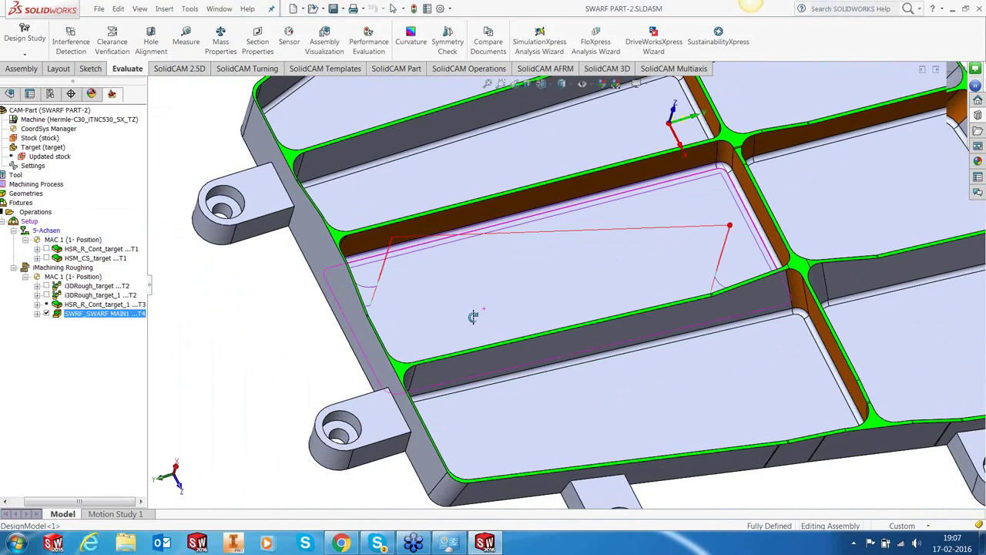
right_click(110, 305)
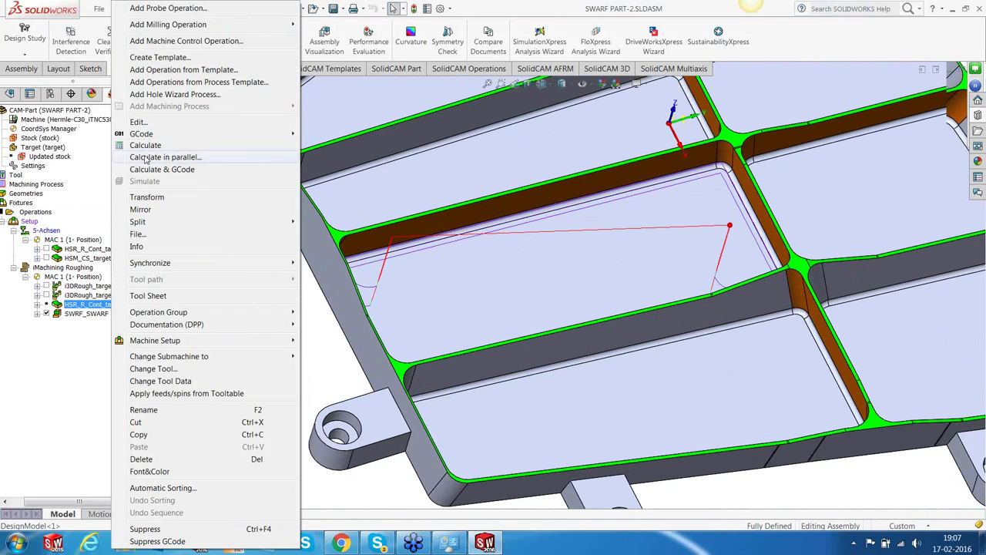
click(146, 158)
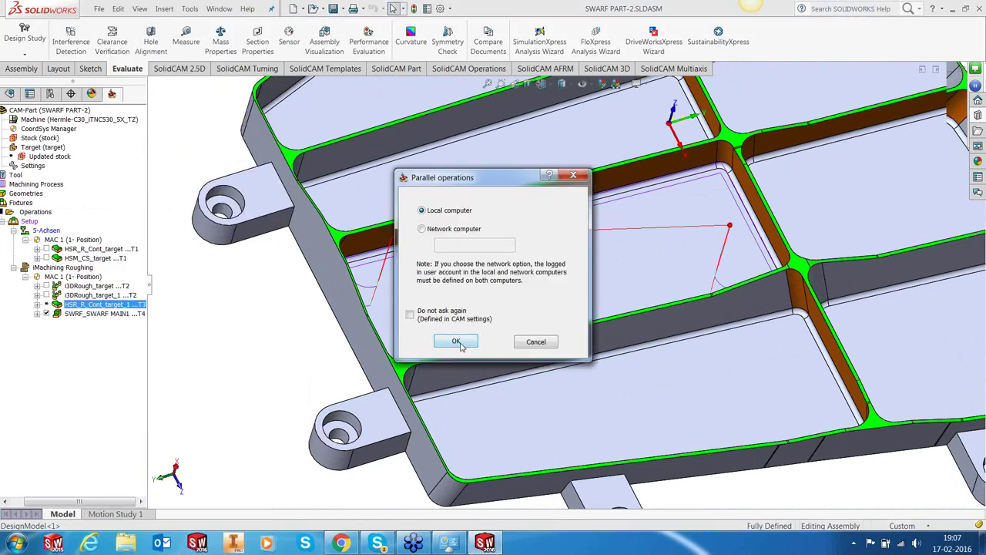
click(458, 345)
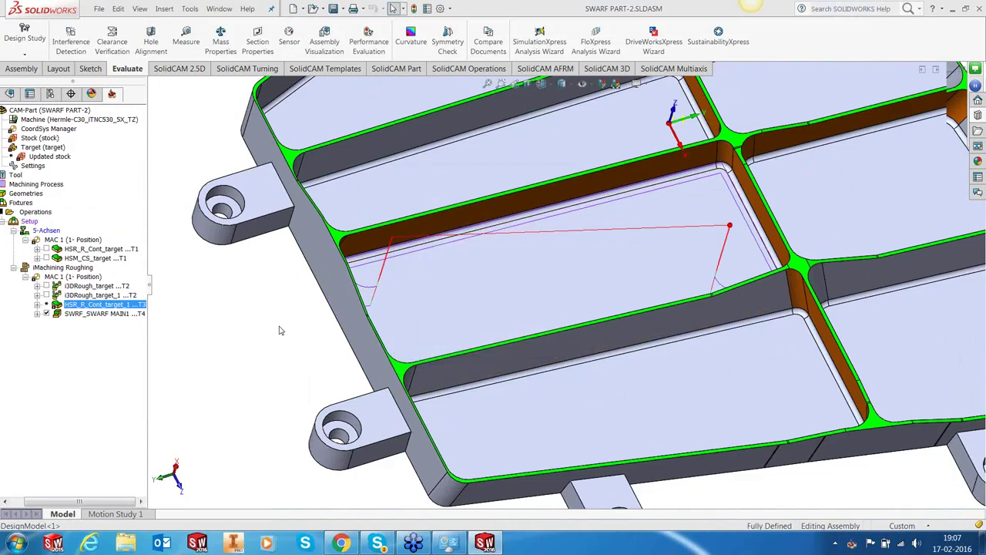
Step: Reopen the SWARF operation and set its pattern layers to 5 with a layer distance of 1.5
click(58, 314)
middle_drag(522, 293, 579, 289)
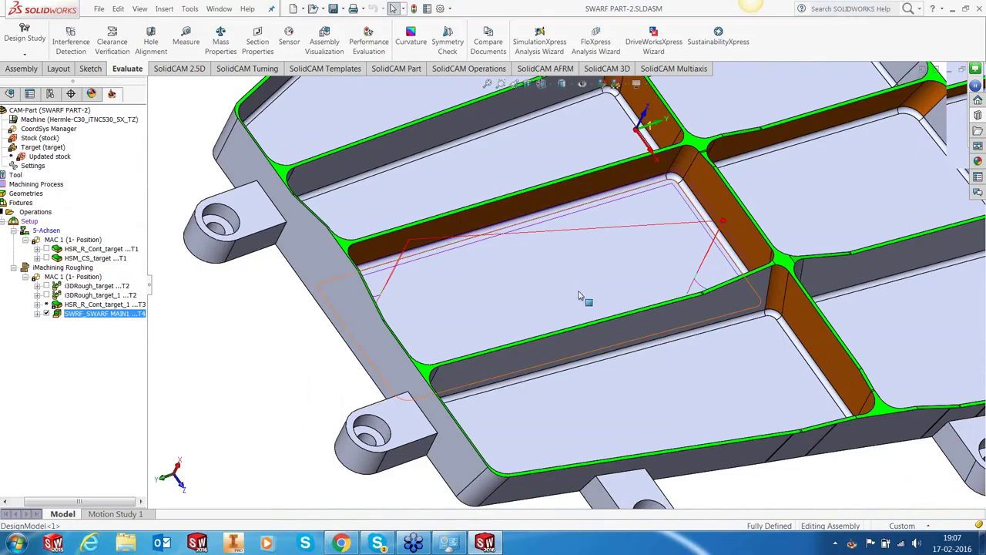
double_click(118, 316)
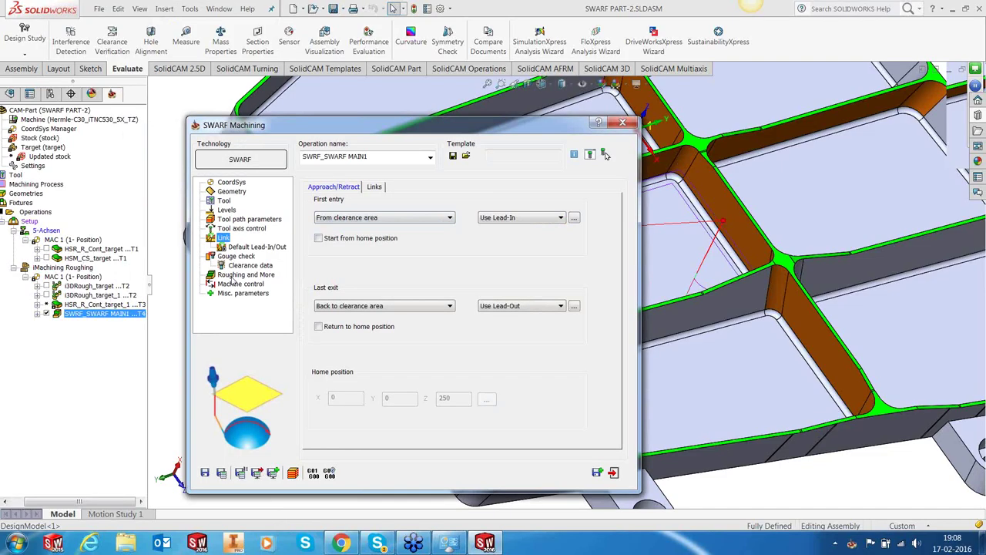
click(232, 276)
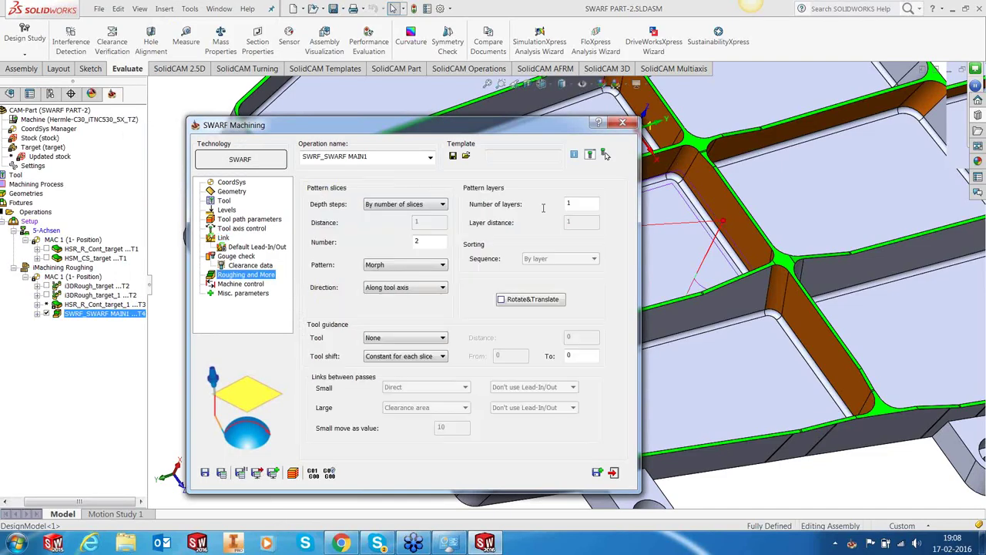
text(5)
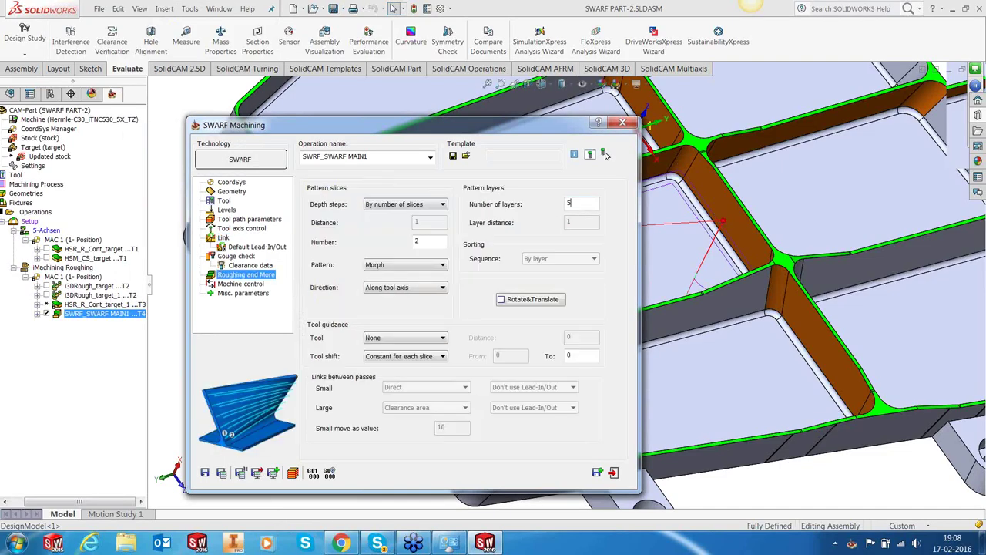
click(588, 224)
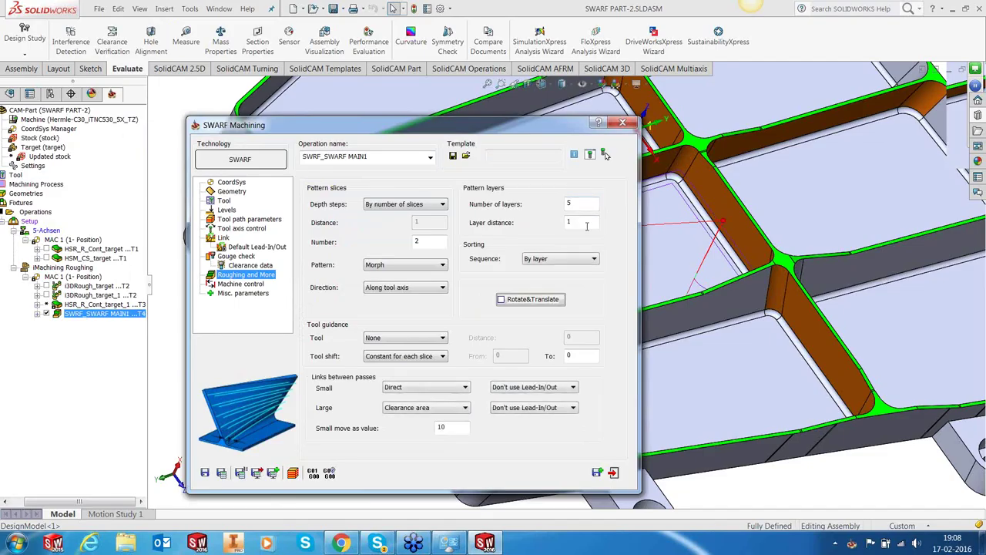
text(.5)
Step: Use a custom Lead-In/Out of height 1 for the large links between passes, recalculate, and close the operation
click(544, 410)
click(532, 427)
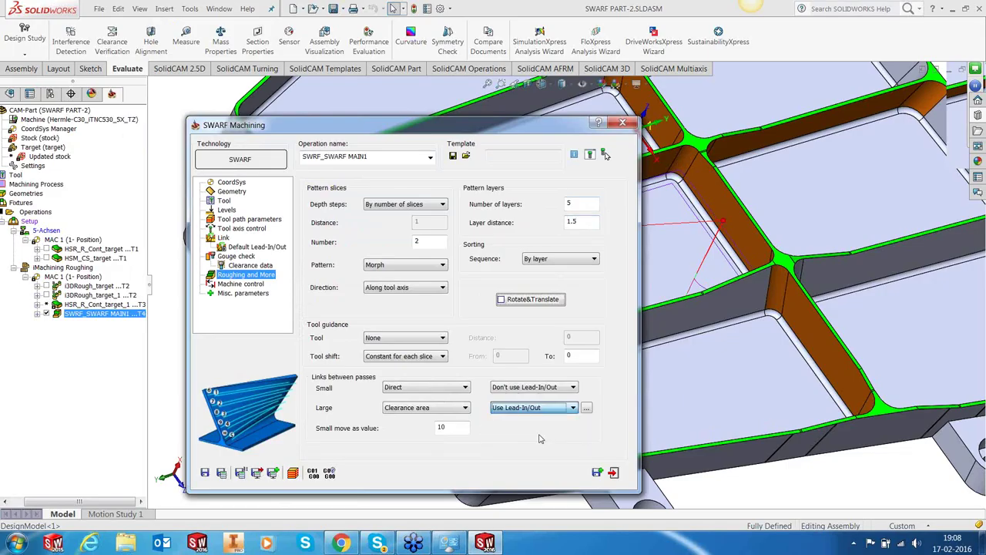
click(587, 409)
click(287, 159)
double_click(312, 391)
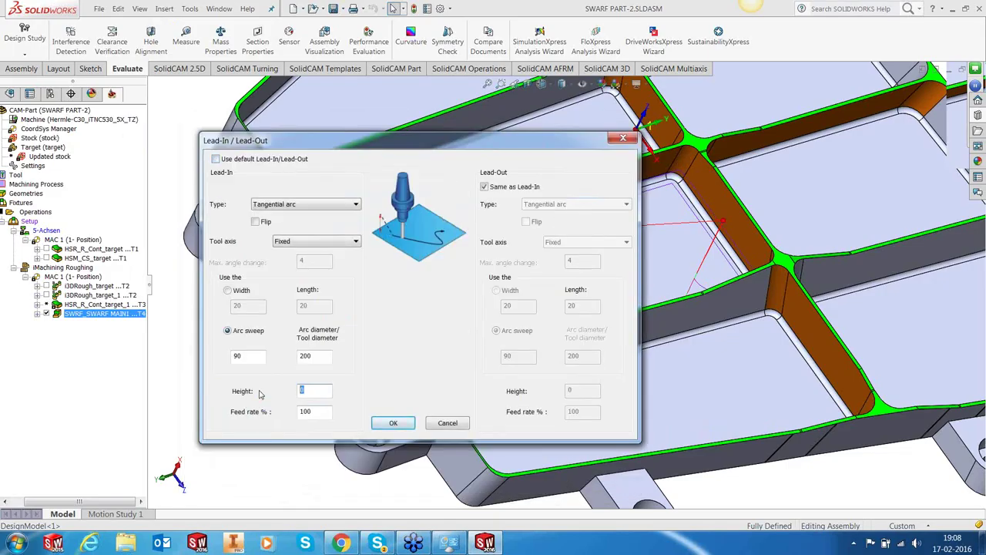
text(1)
click(393, 424)
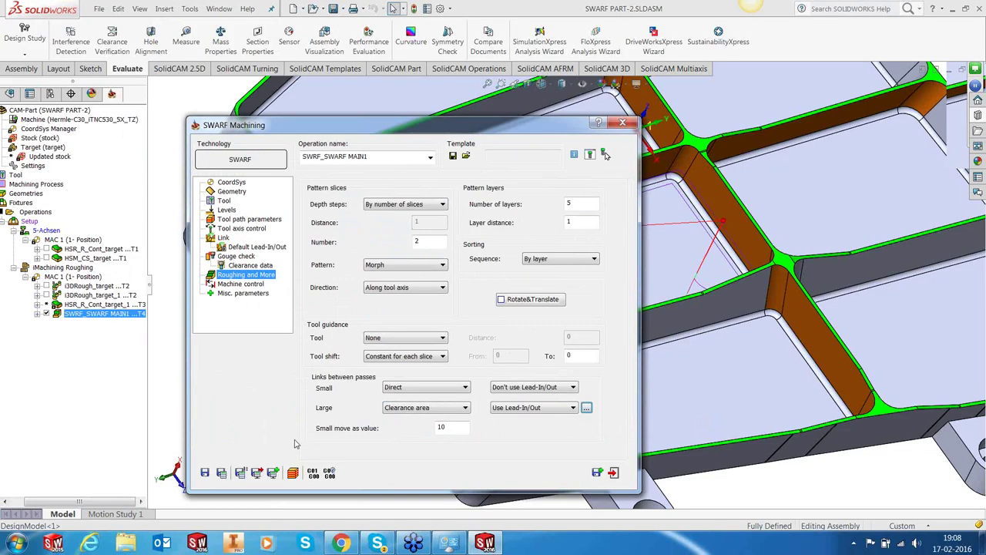
click(221, 473)
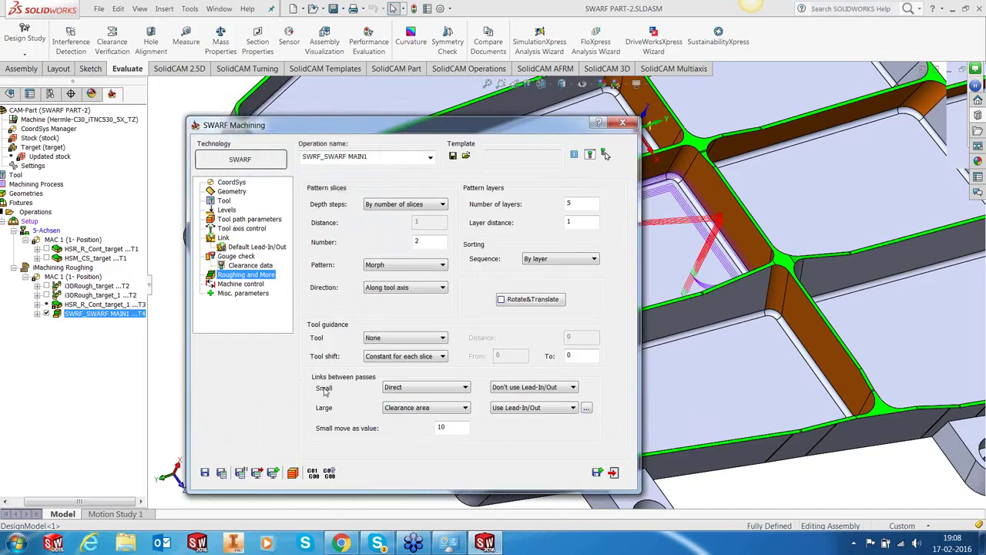
click(614, 473)
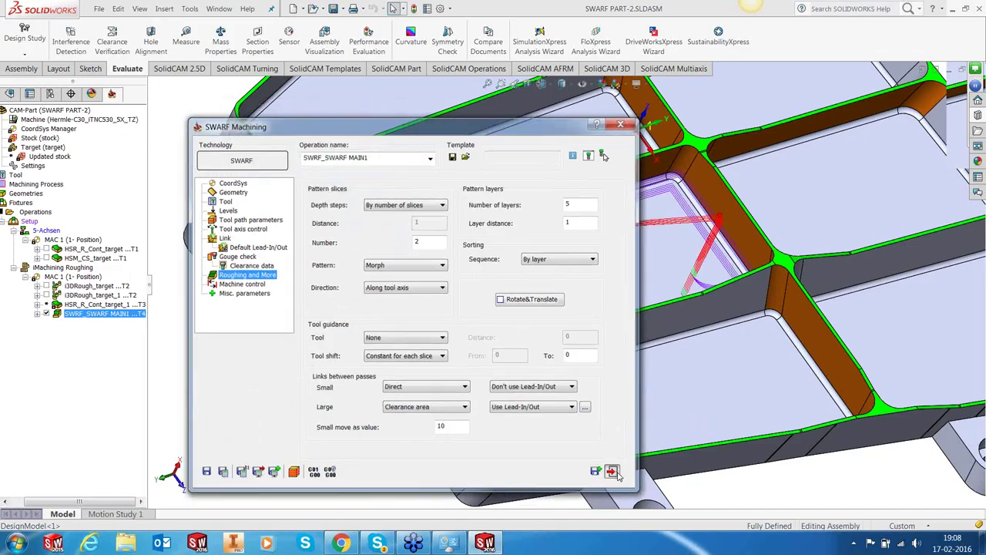
Step: Examine the layered SWARF tool path along the middle pocket's walls, inner corner and lead arcs
middle_drag(626, 307, 631, 330)
scroll(653, 168, down, 5)
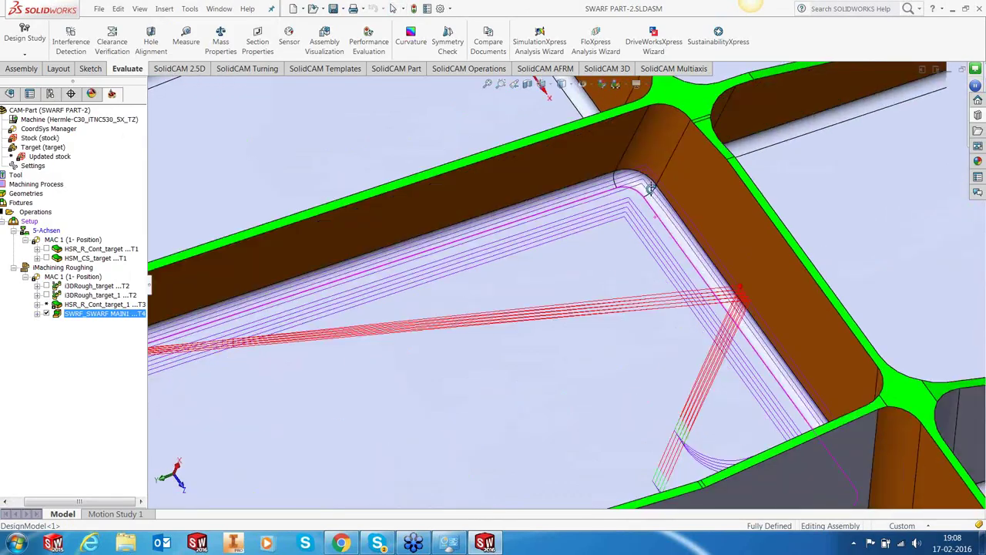
scroll(653, 168, down, 1)
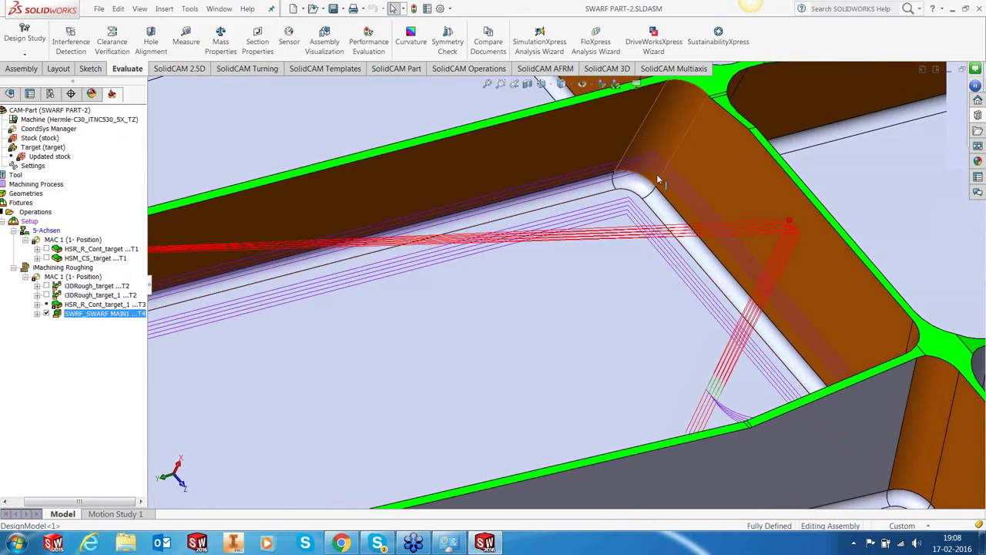
scroll(657, 179, up, 2)
middle_drag(656, 174, 643, 288)
scroll(643, 288, up, 2)
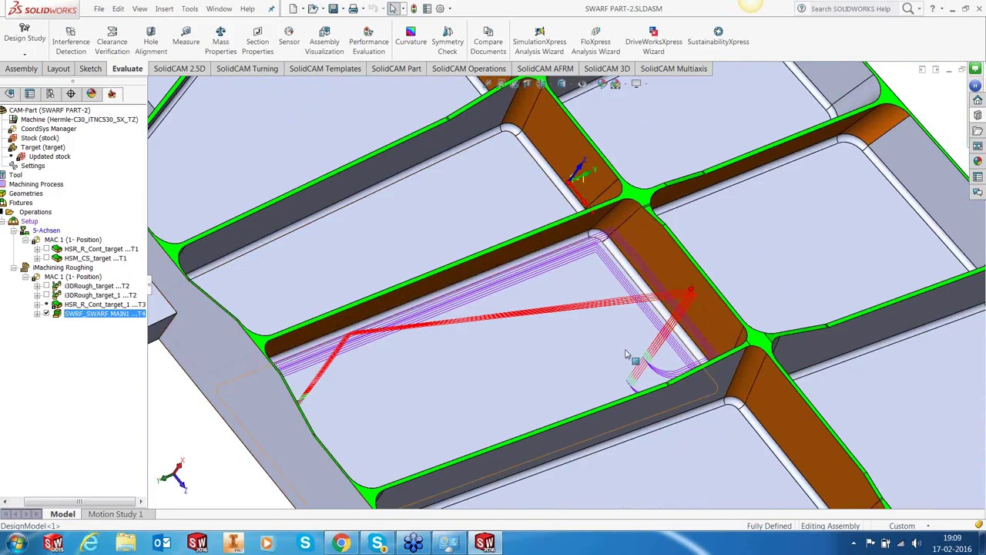
middle_drag(626, 355, 620, 300)
scroll(619, 300, up, 2)
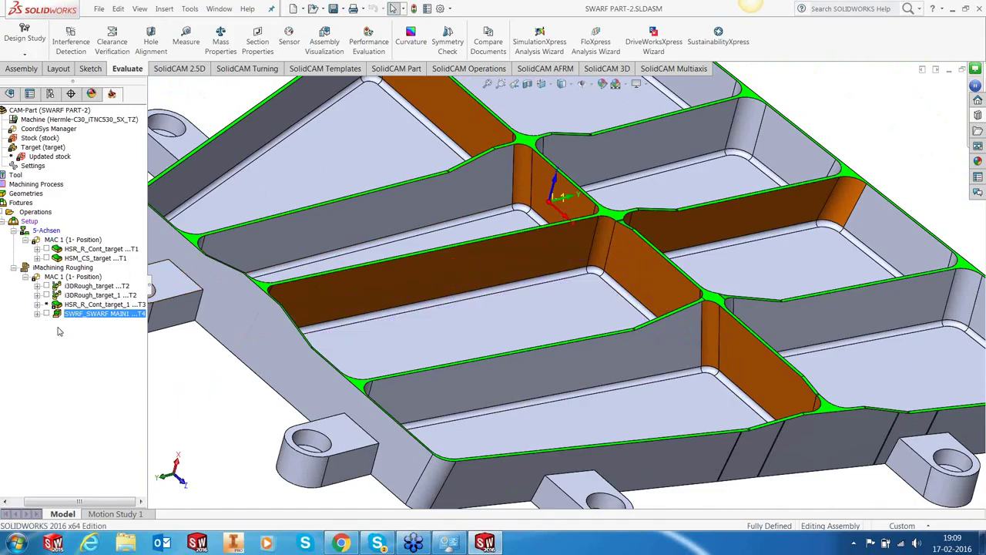
Step: Add another SWARF milling operation below the existing SWARF operation and start defining its swarf surfaces
scroll(555, 302, up, 3)
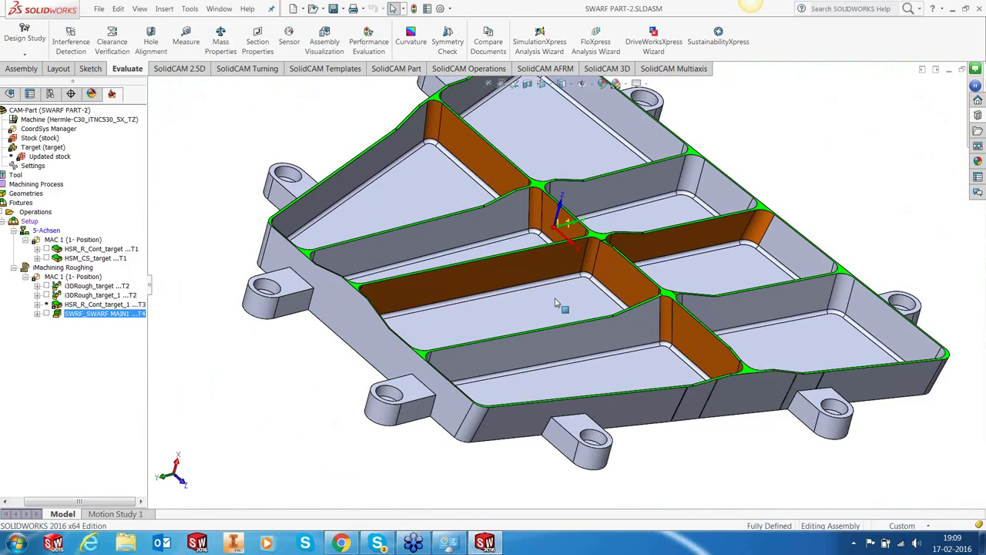
middle_drag(555, 303, 544, 319)
scroll(542, 331, down, 3)
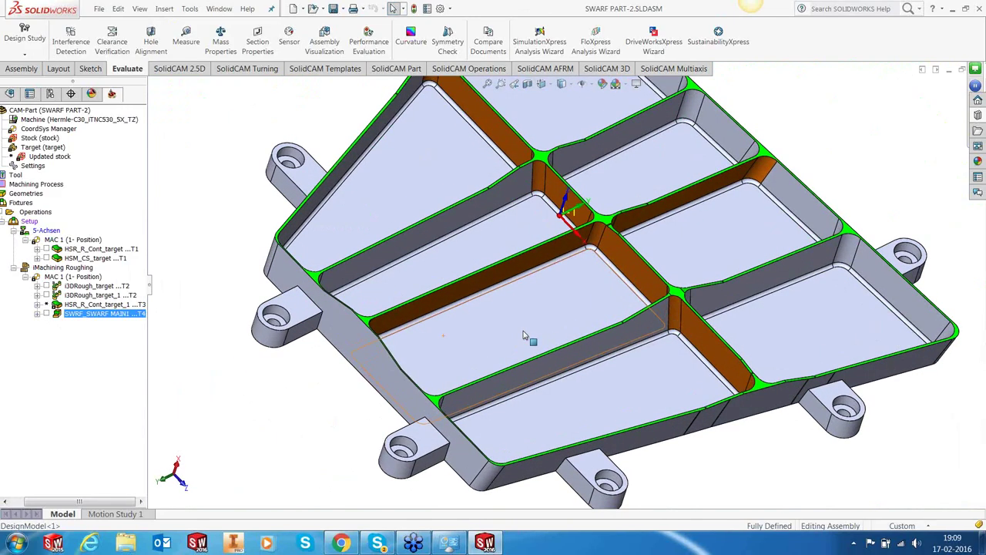
right_click(100, 315)
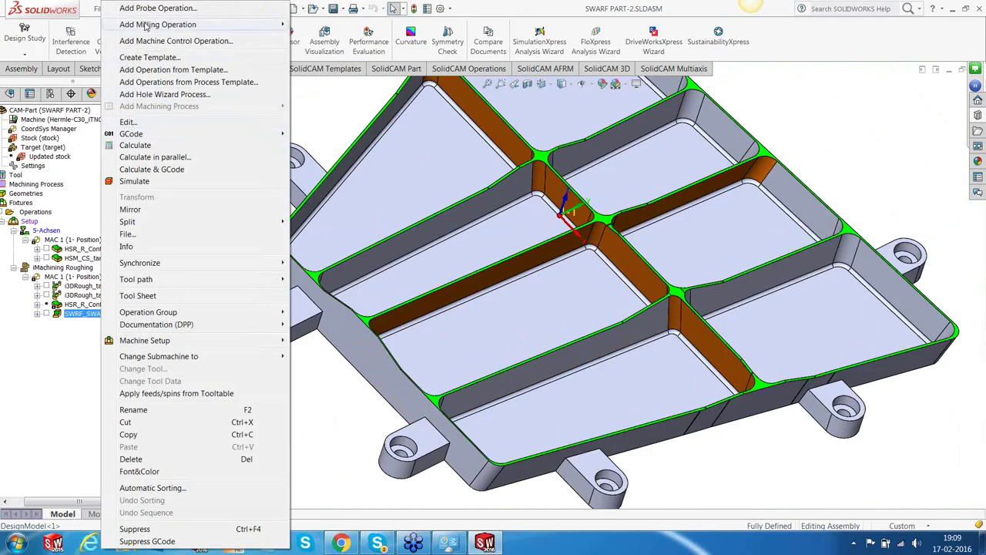
mouse_move(232, 24)
click(301, 308)
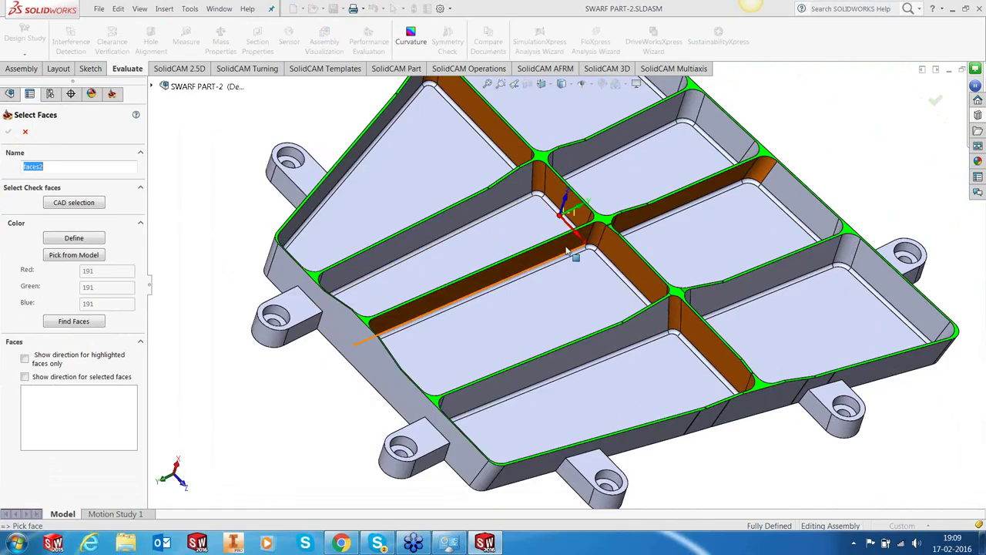
Step: Pick the middle pocket's long wall, inner corner and adjoining wall faces as swarf surfaces in the faces2 geometry
click(566, 251)
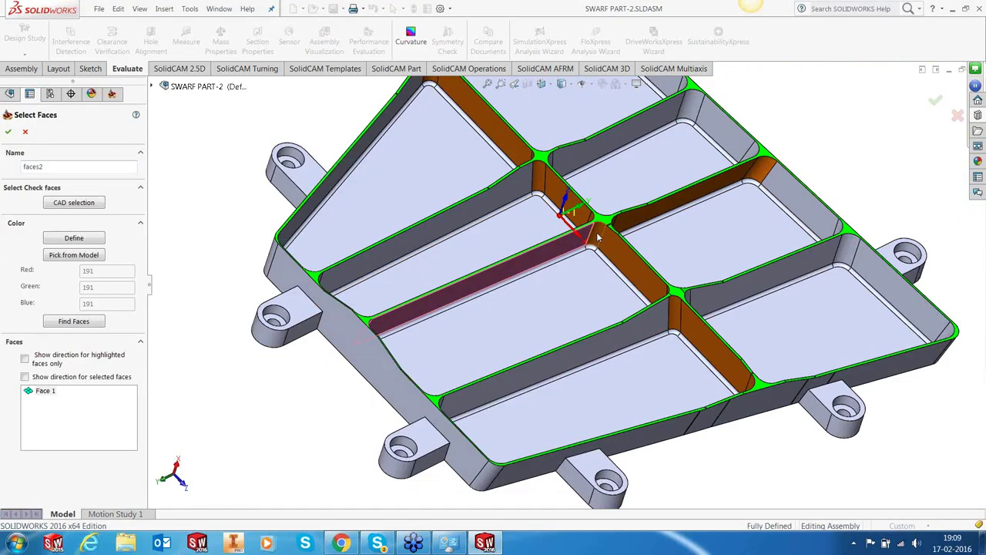
click(584, 281)
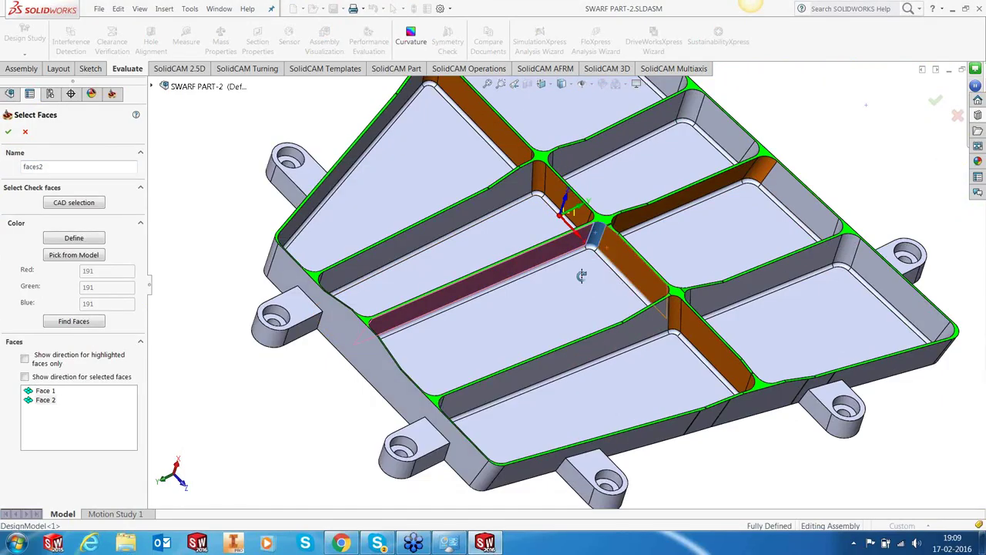
middle_drag(582, 276, 615, 335)
click(615, 335)
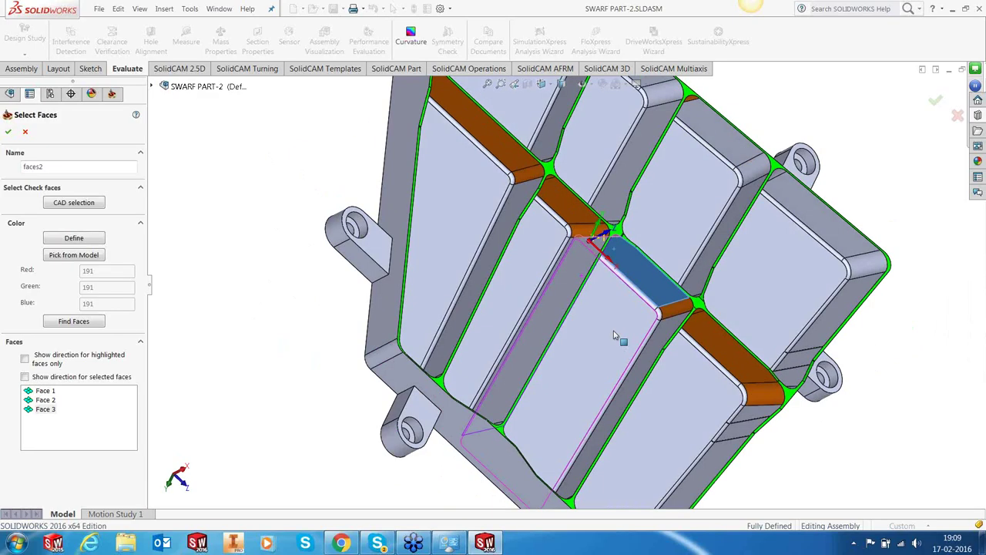
click(615, 335)
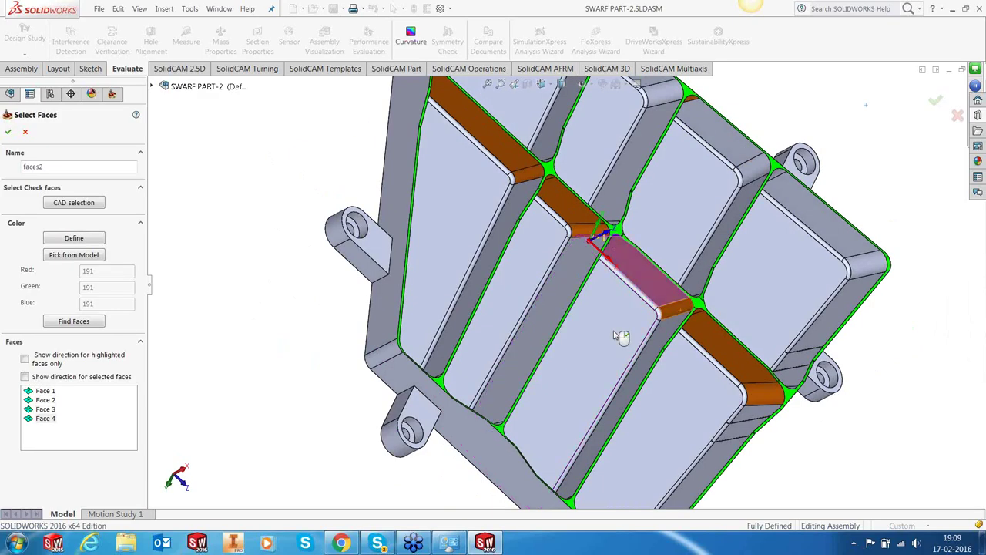
click(621, 336)
middle_drag(621, 336, 614, 330)
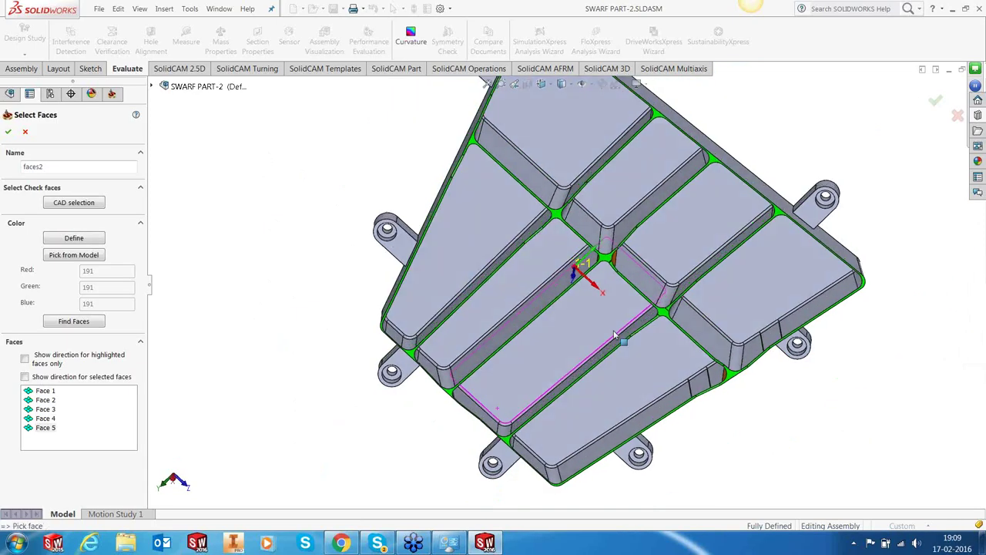
Step: Add the remaining wall and corner faces at the pocket's outer end to faces2 and accept the face selection
scroll(614, 332, down, 3)
middle_drag(614, 334, 511, 419)
click(510, 419)
middle_drag(525, 370, 532, 247)
click(530, 292)
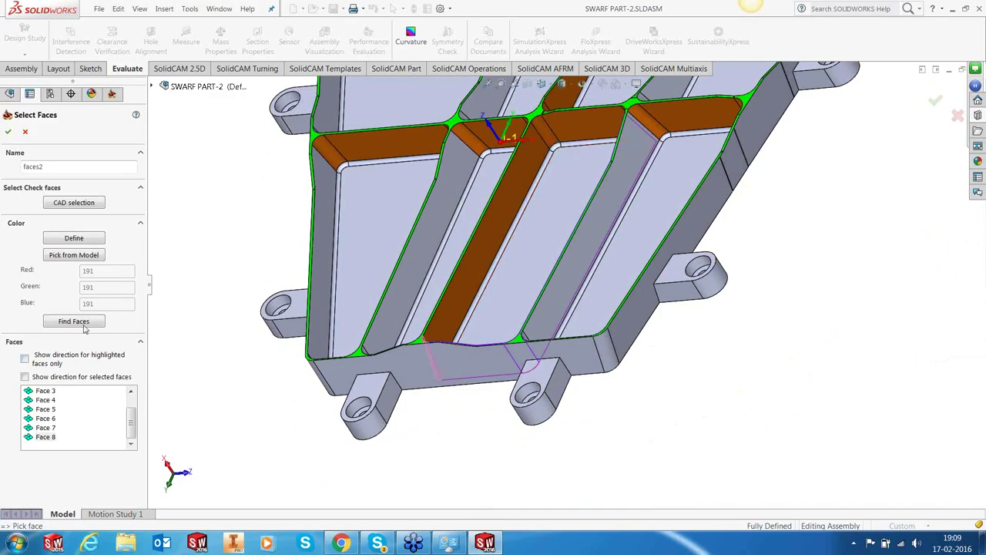
click(7, 132)
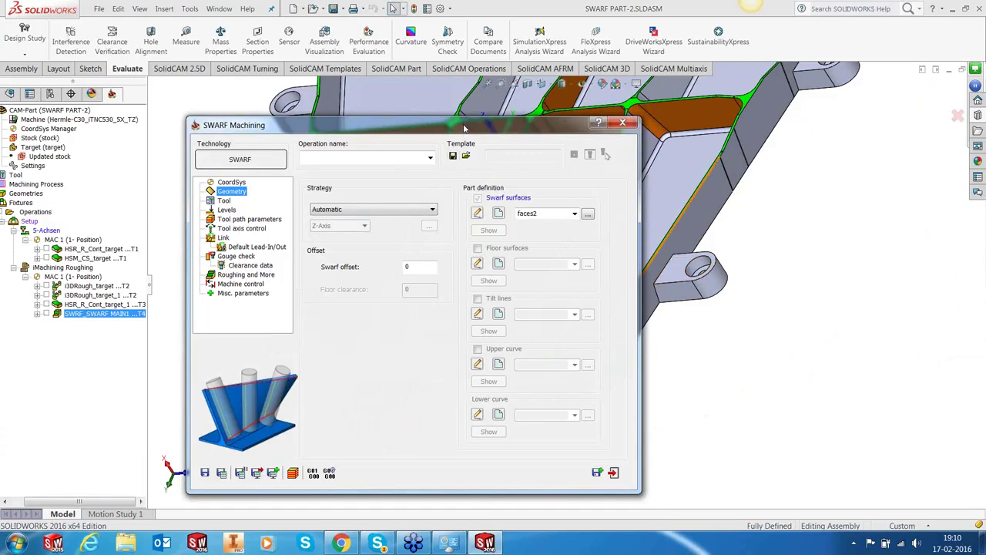
Step: Enable floor surfaces for the operation and assign the existing faces1 geometry, the middle pocket's floor
drag(465, 128, 428, 138)
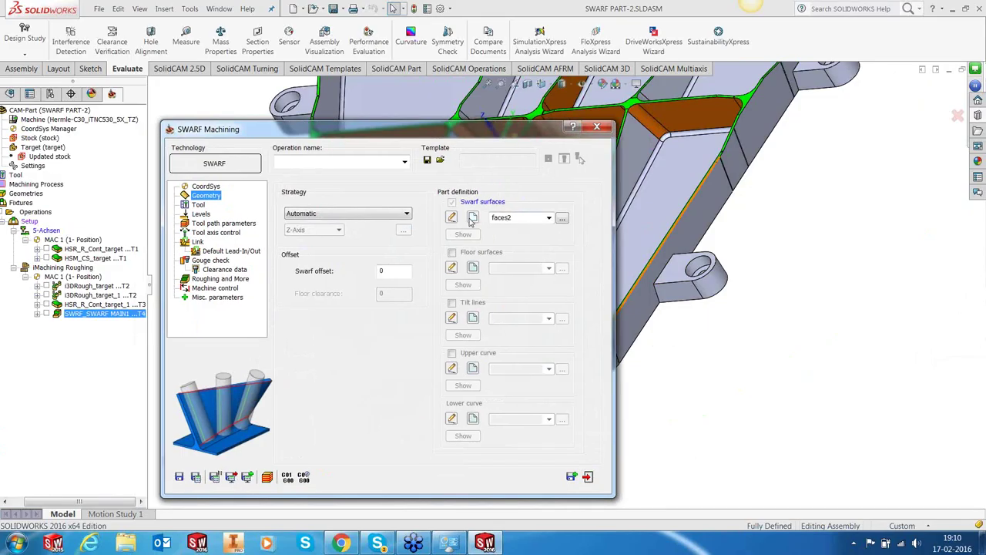
click(457, 239)
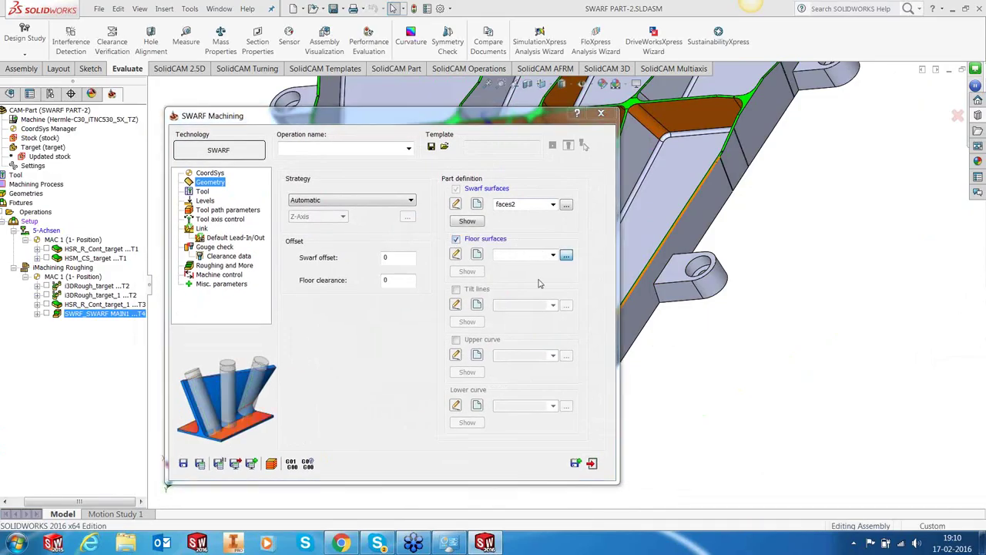
click(567, 255)
click(44, 185)
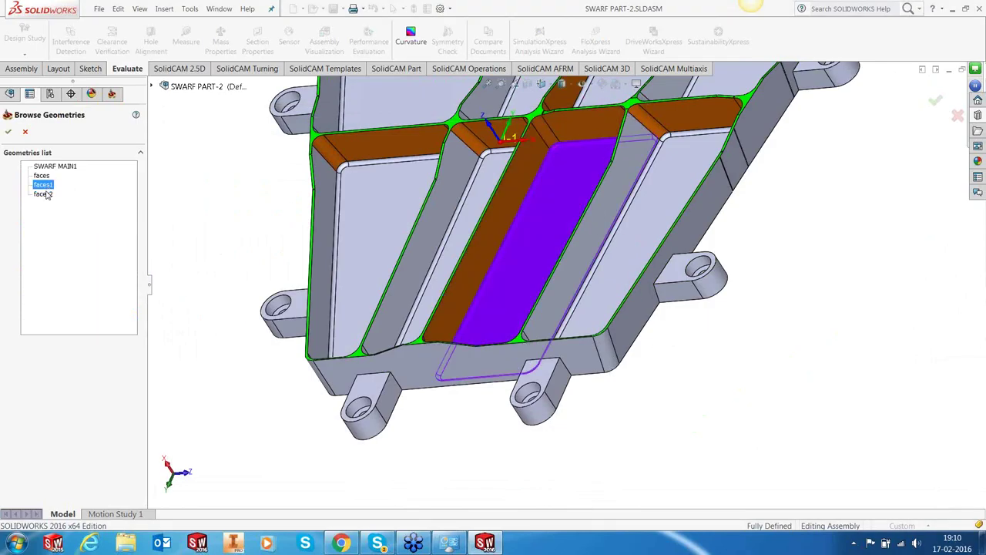
click(44, 195)
middle_drag(531, 272, 592, 291)
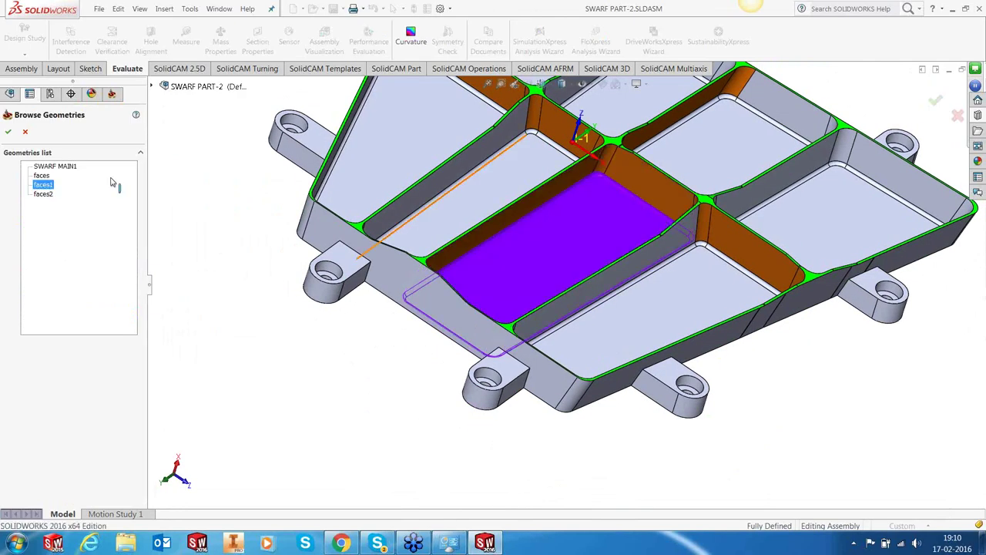
double_click(36, 184)
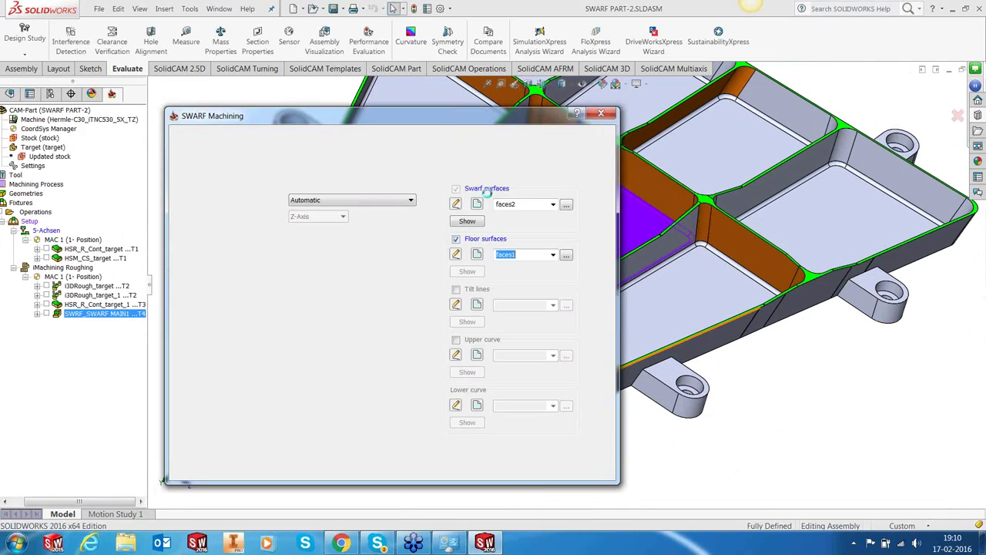
Step: Assign tool 1, the 12 mm ball nose mill, to the operation
click(205, 192)
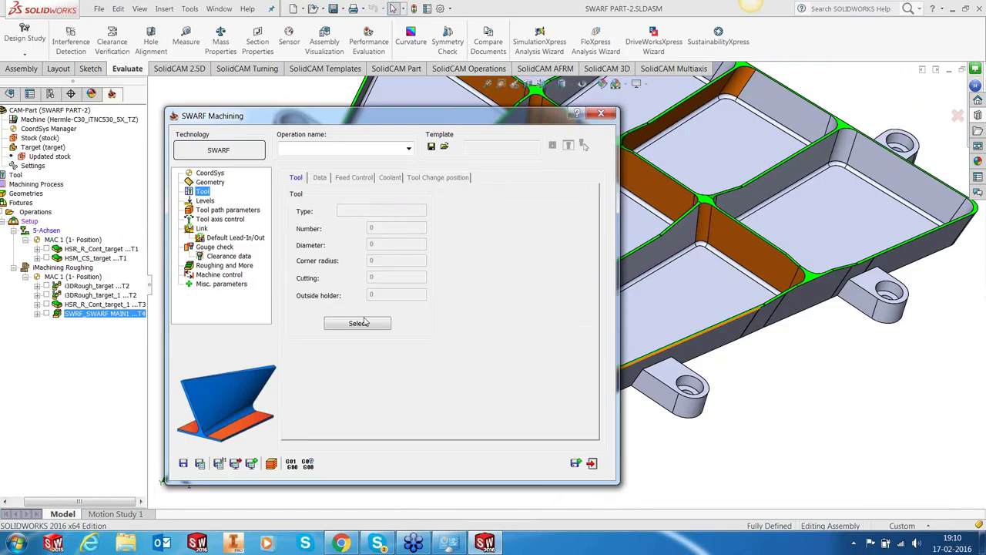
click(362, 332)
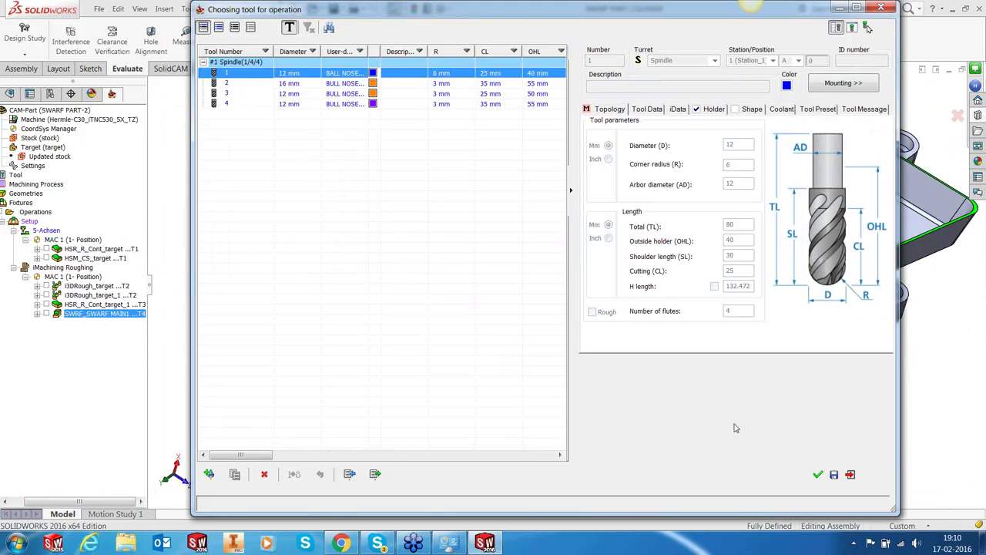
click(818, 474)
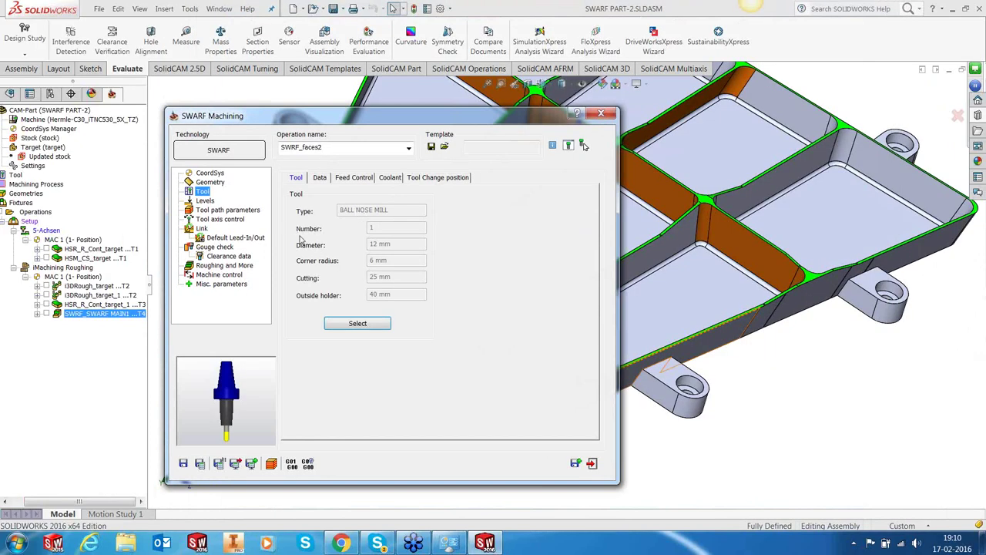
Step: Copy ball nose tool 1 as tool 5 with outside holder length 55, shoulder length 25 and arbor diameter 11.5, and assign it
click(357, 326)
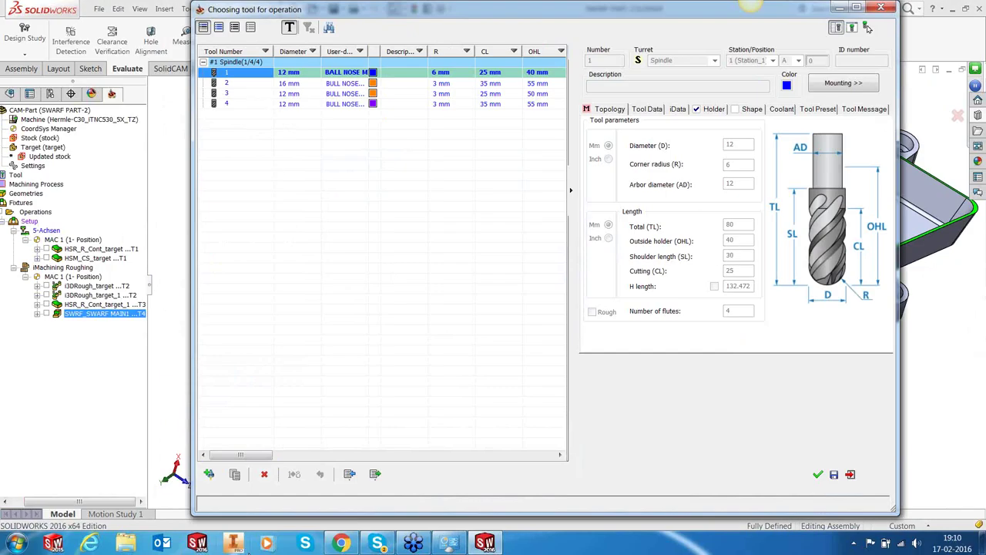
click(235, 475)
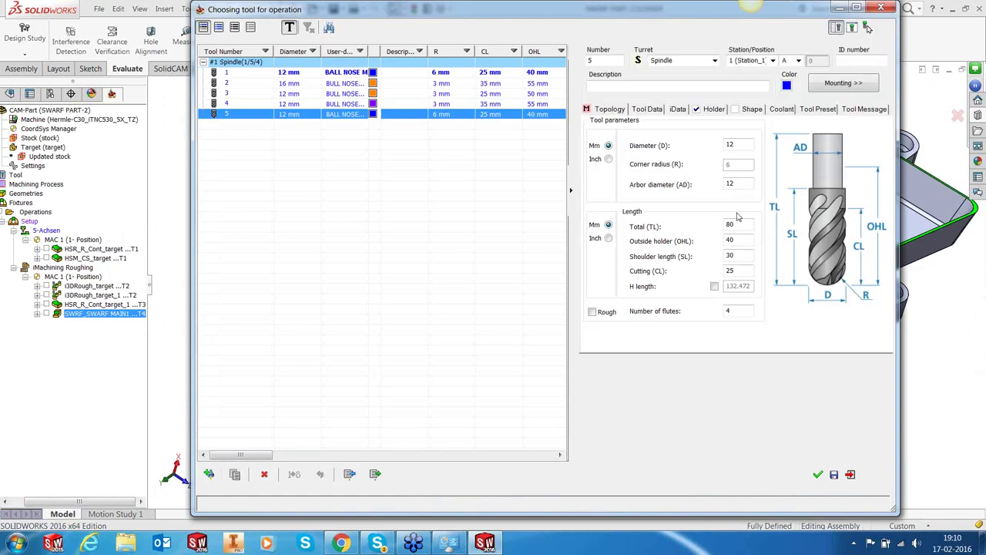
click(728, 240)
text(55)
key(Tab)
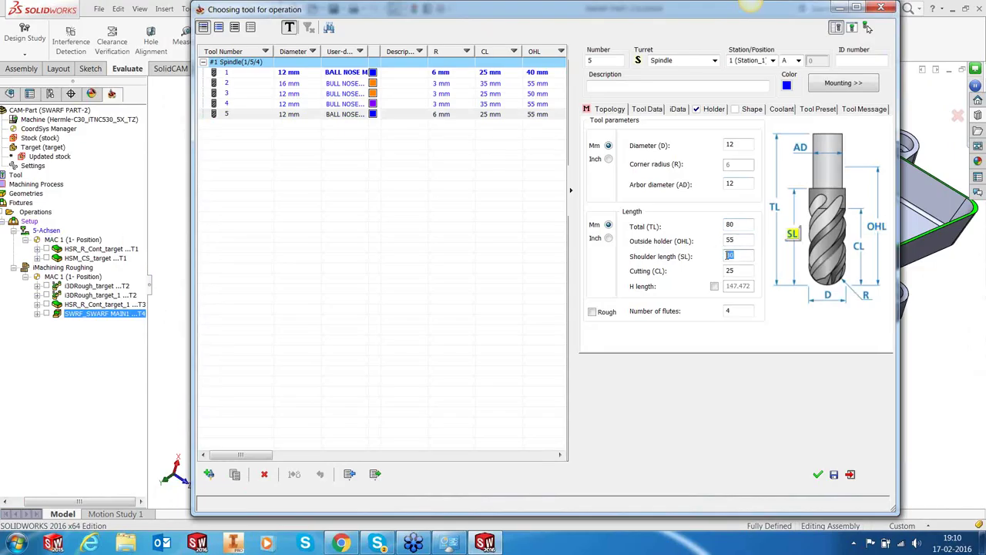
click(742, 186)
text(11.5)
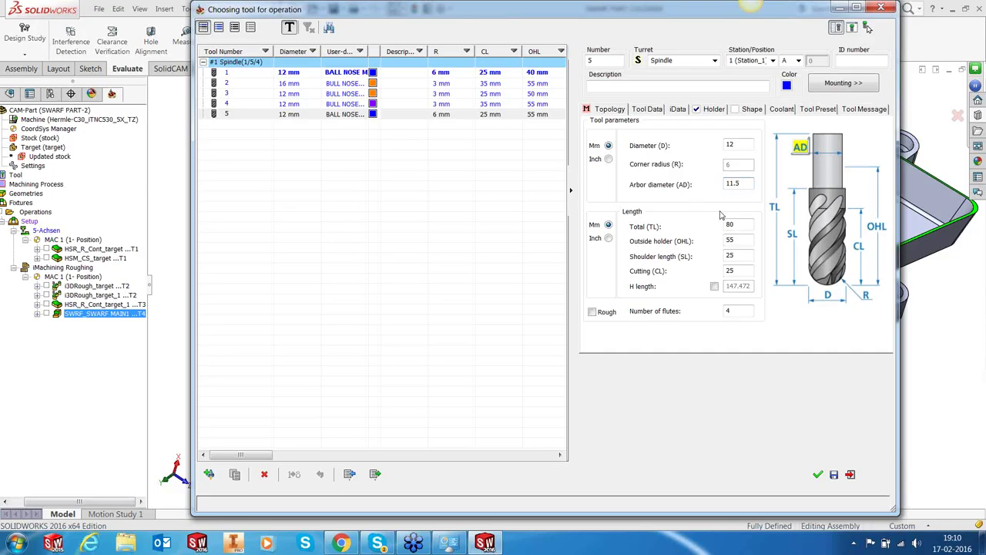
click(738, 310)
click(817, 475)
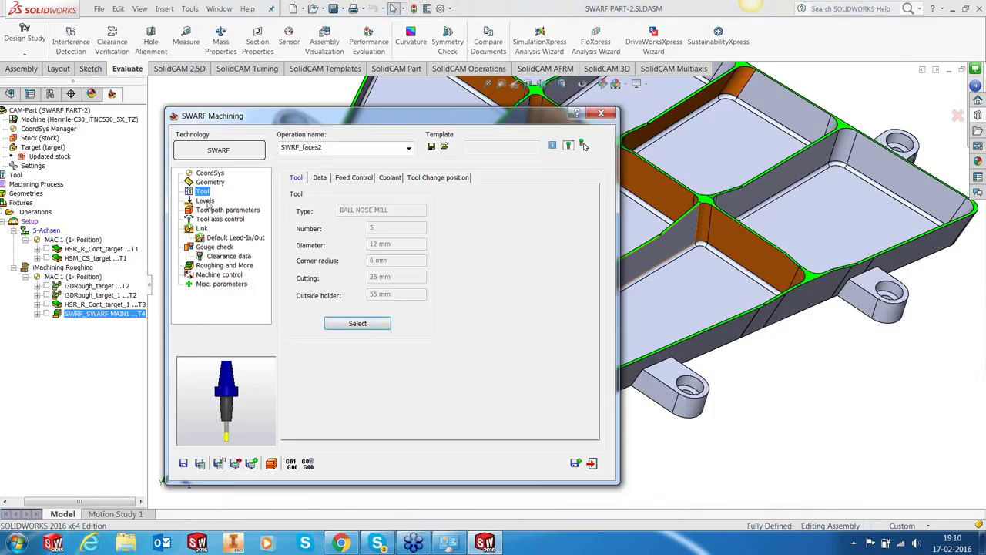
Step: Use a Lead-In for the first entry and a Lead-Out for the last exit, accepting their existing lead parameters
click(205, 201)
click(219, 210)
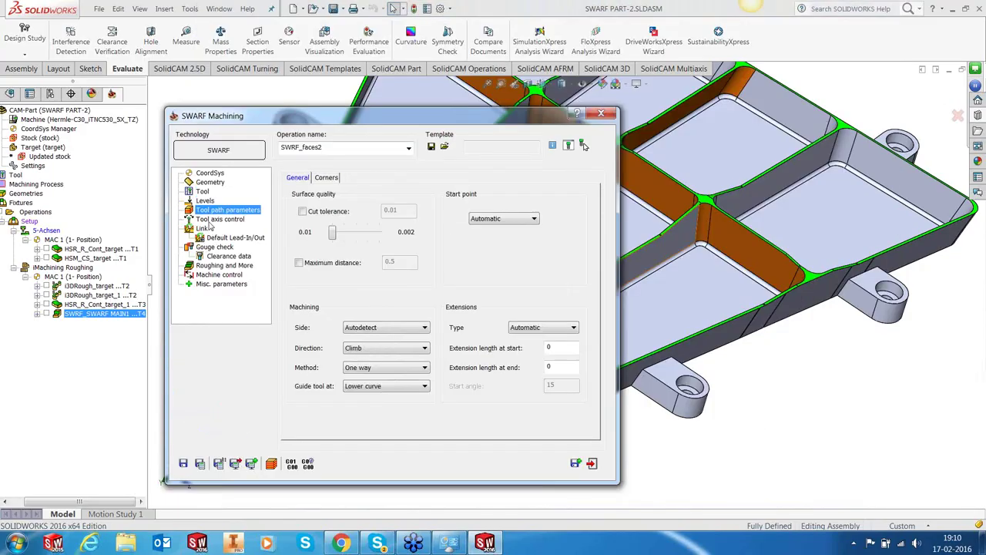
click(210, 219)
click(201, 229)
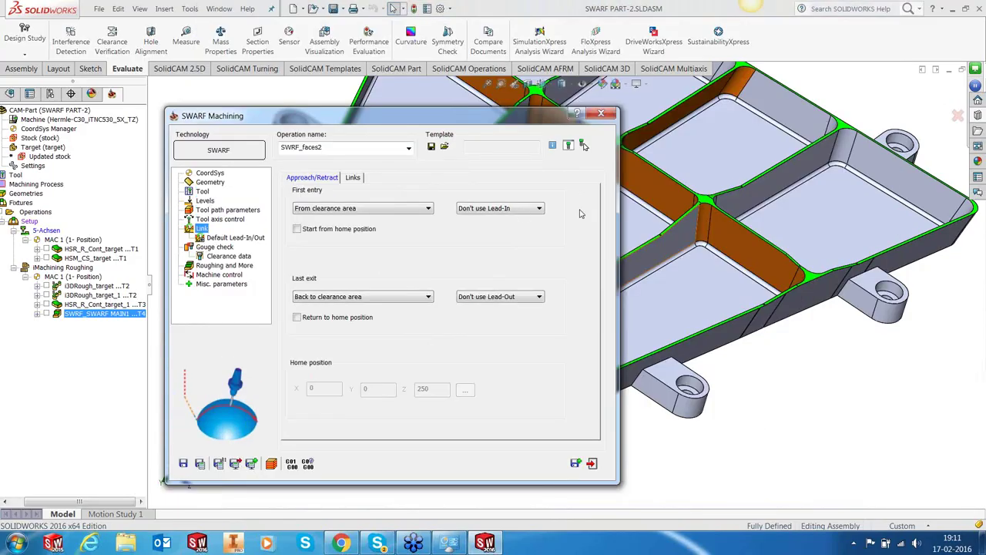
click(538, 208)
click(480, 219)
click(510, 296)
click(512, 309)
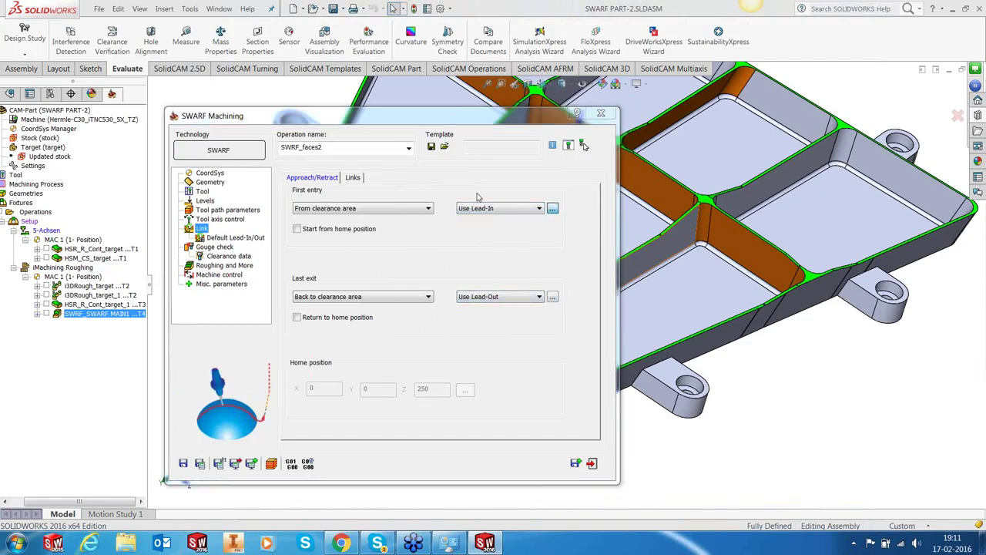
click(552, 208)
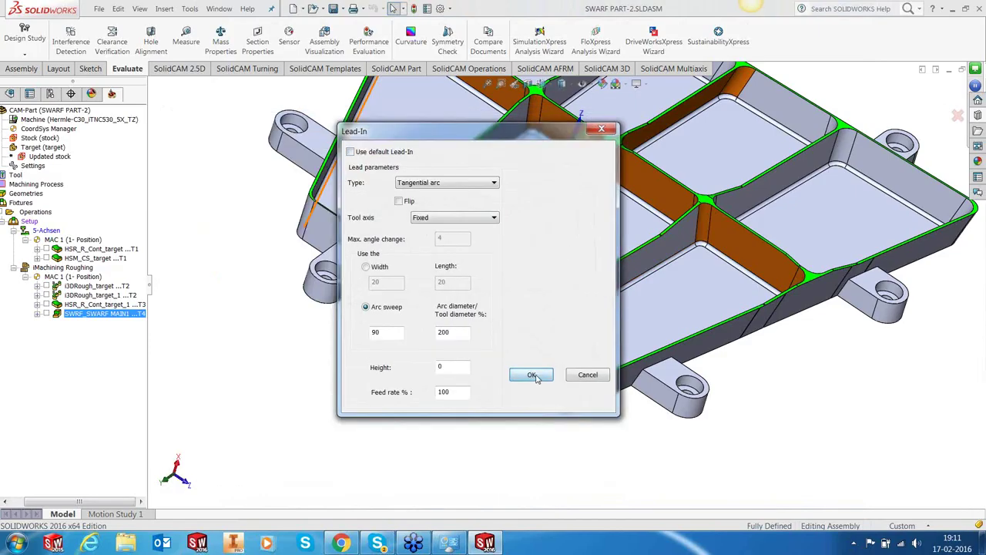
click(531, 371)
click(553, 297)
click(530, 373)
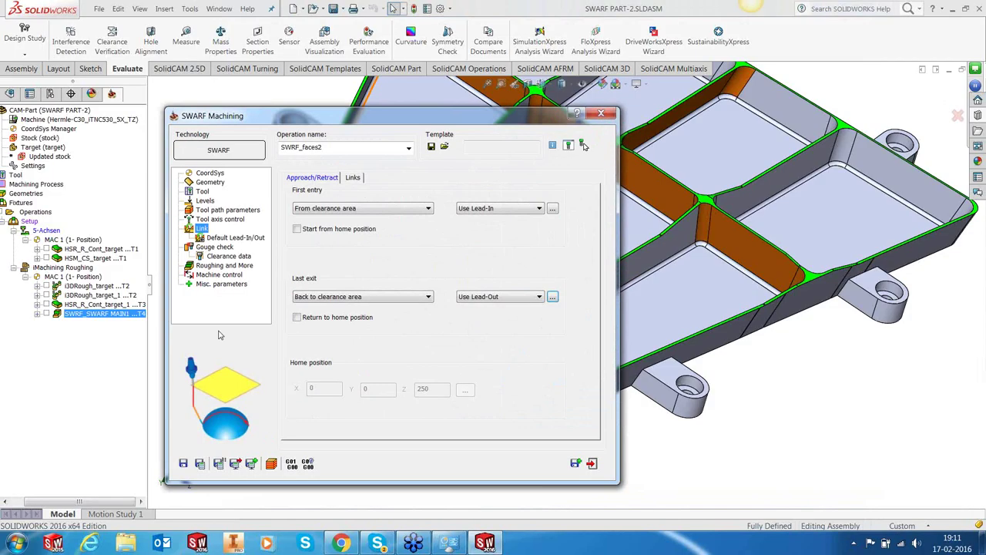
Step: Save and calculate the SWRF_faces2 operation, close it, and inspect the tool path in the middle pocket
click(200, 462)
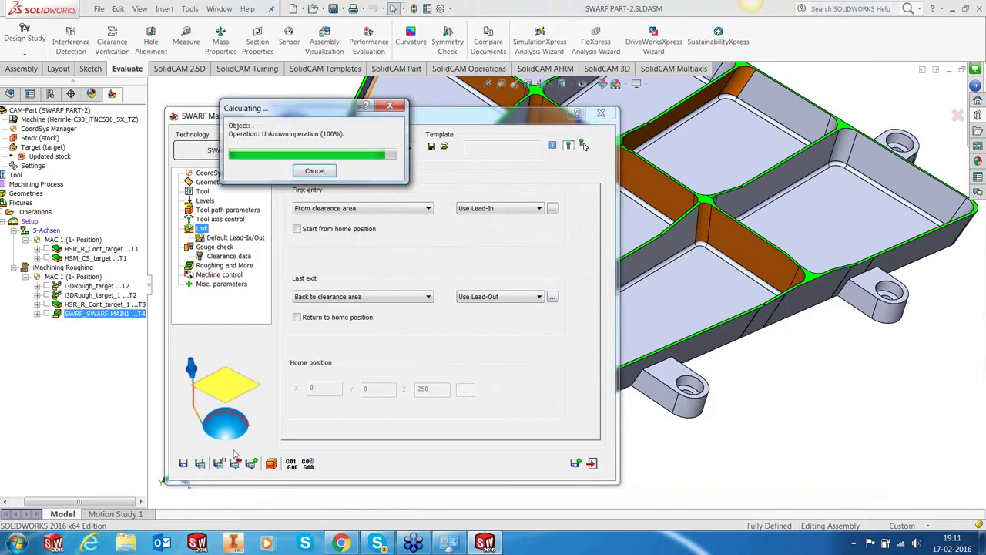
click(589, 460)
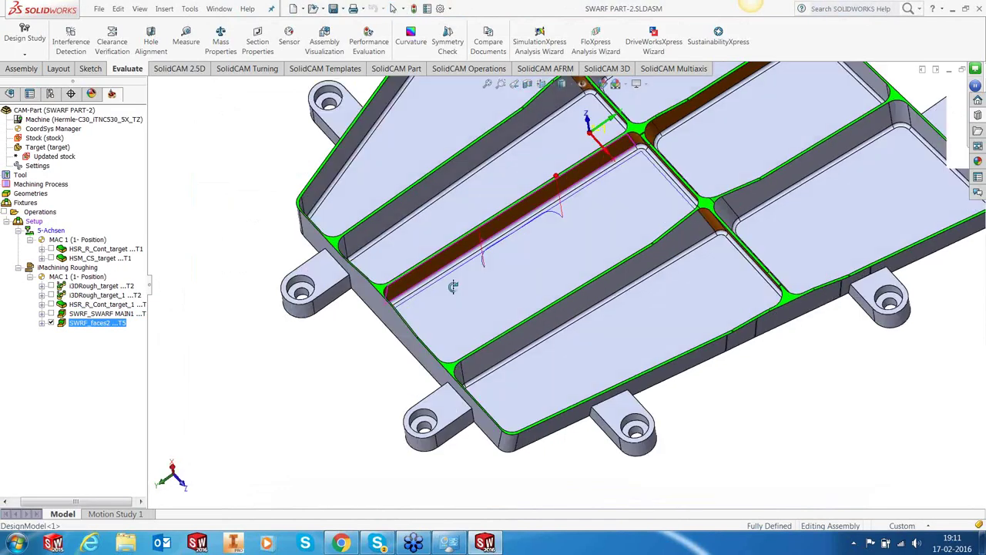
scroll(453, 287, down, 3)
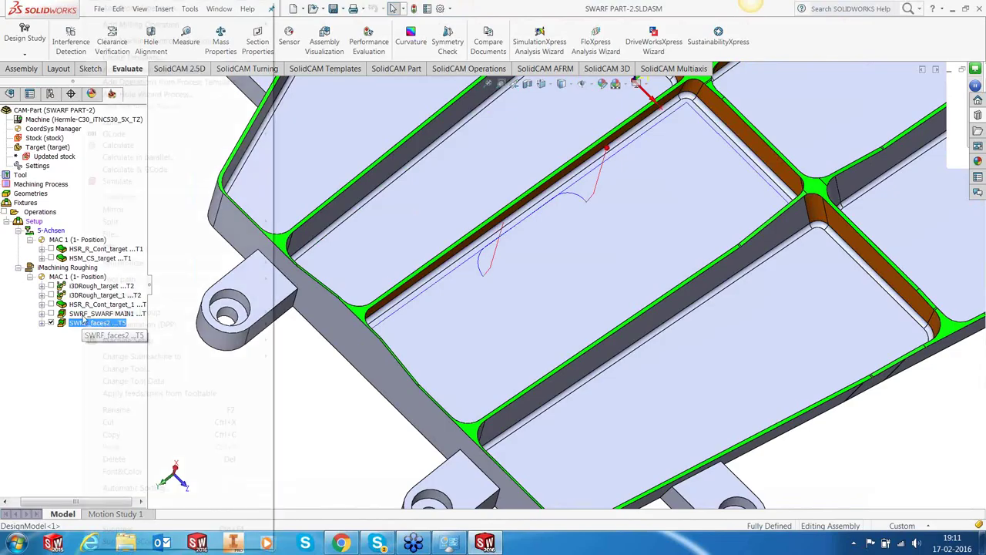
Step: Reopen the SWRF_faces2 operation and review its tool path parameters, roughing and coordinate system settings
right_click(83, 324)
click(466, 236)
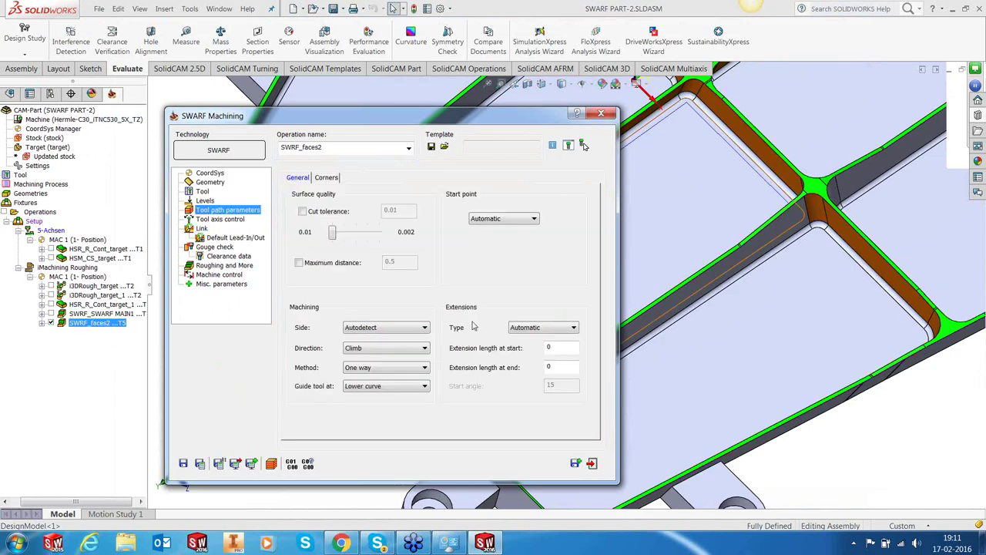
drag(417, 125, 428, 124)
click(236, 265)
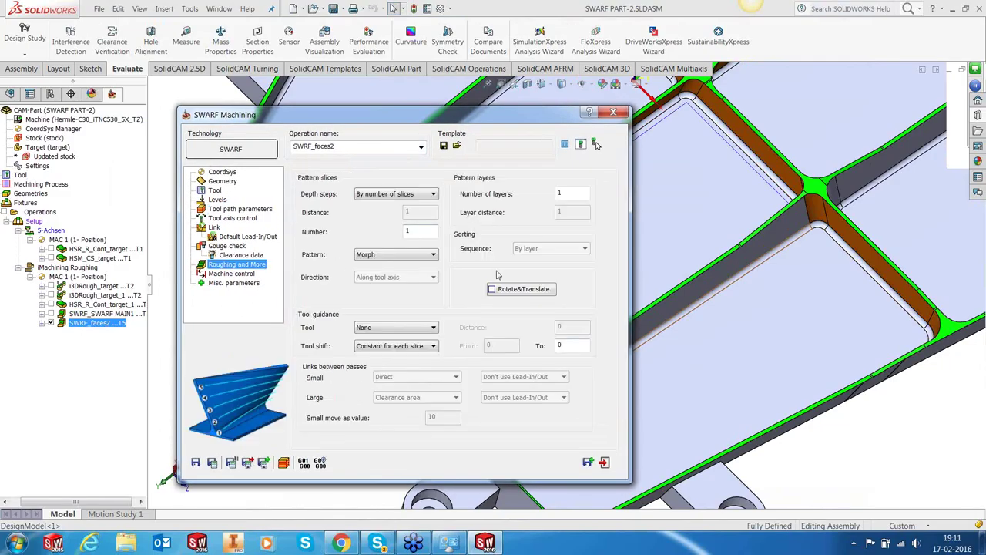
click(220, 174)
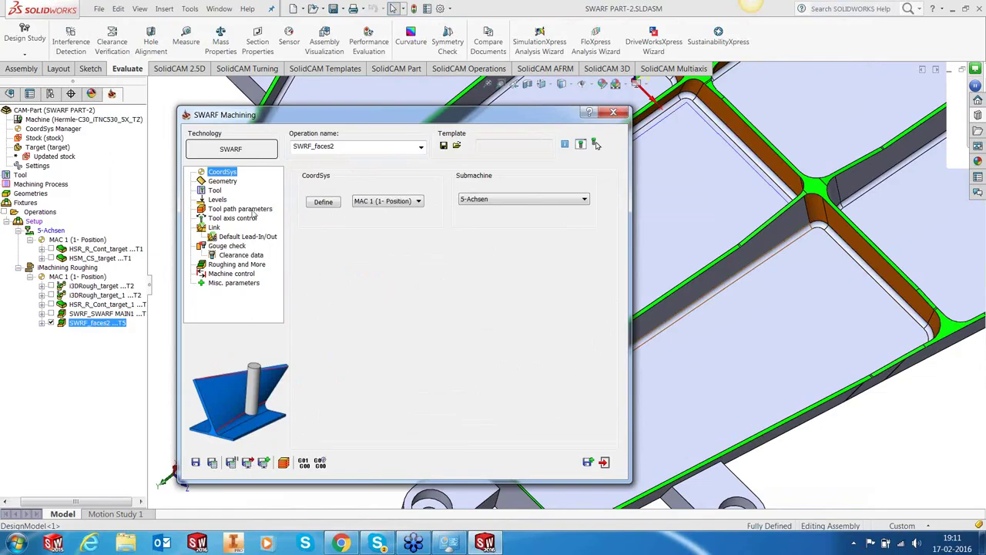
Step: Simulate the SWRF_faces2 tool path on the model, exit the simulation and close the operation
click(283, 462)
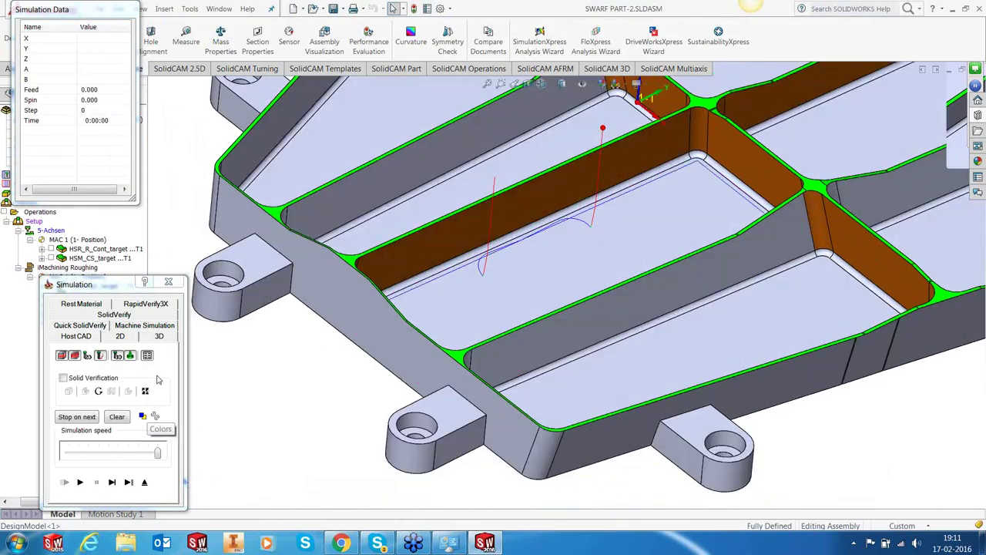
click(112, 482)
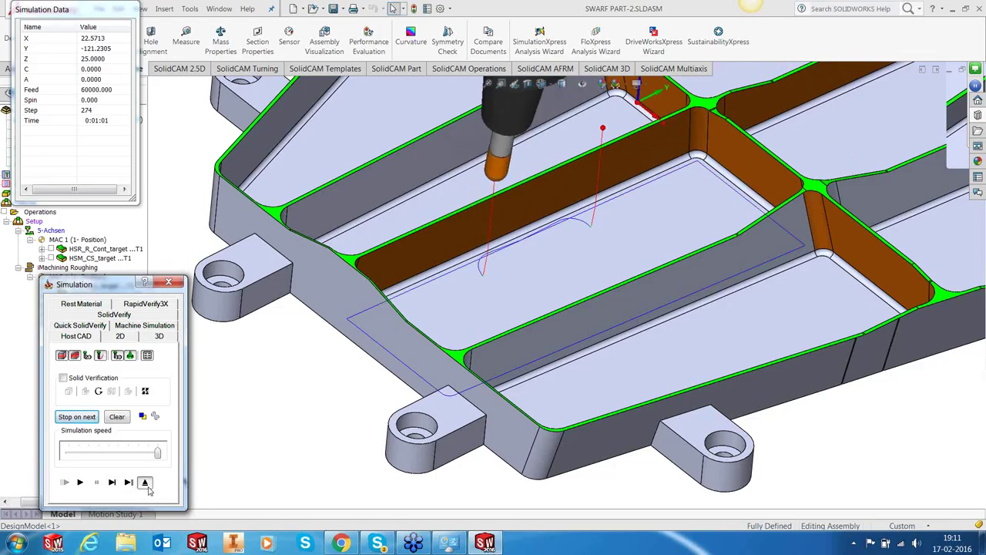
click(146, 484)
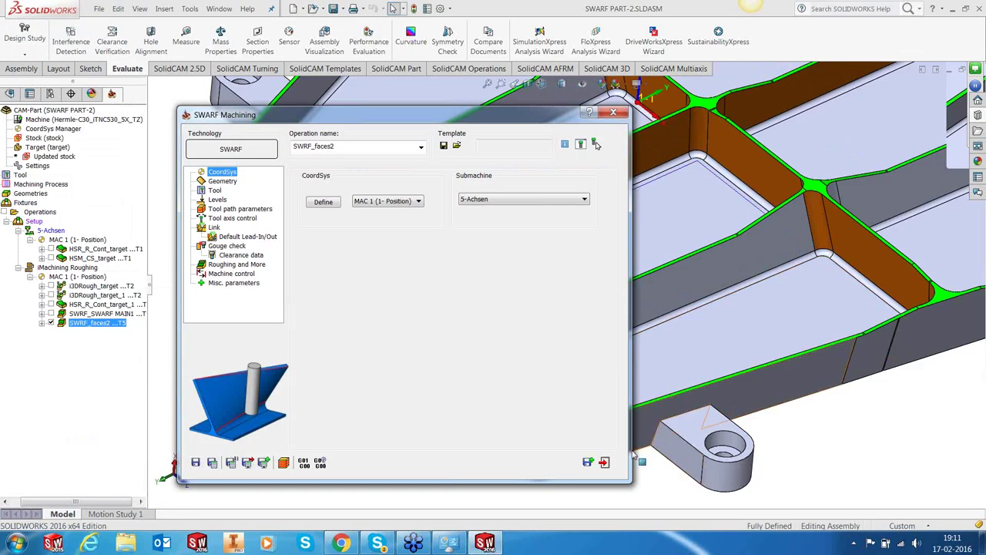
click(605, 462)
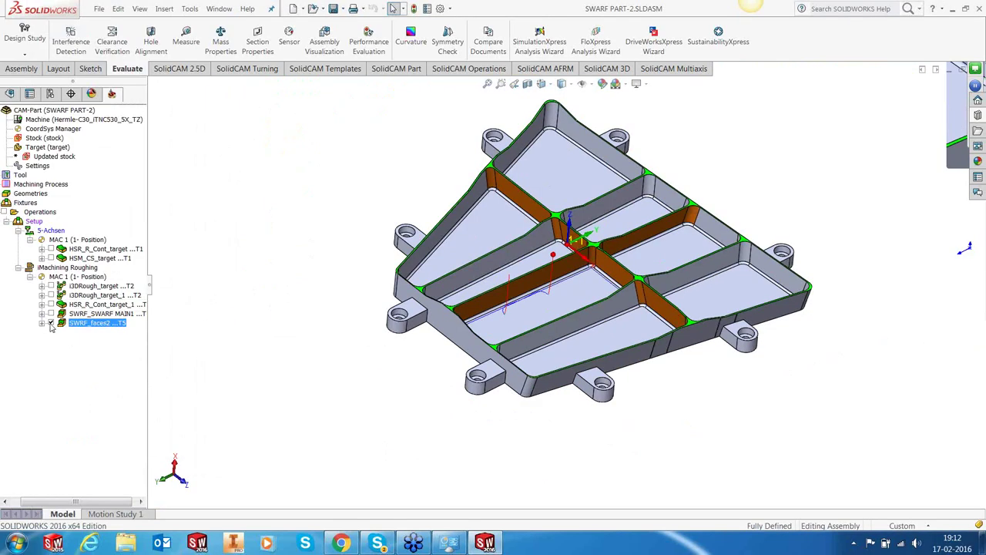
Step: Hide the SWRF_faces2 tool path and start a machine simulation of the operations from HSR_R_Cont_target through SWRF_SWARF MAIN1
click(50, 323)
drag(97, 258, 91, 314)
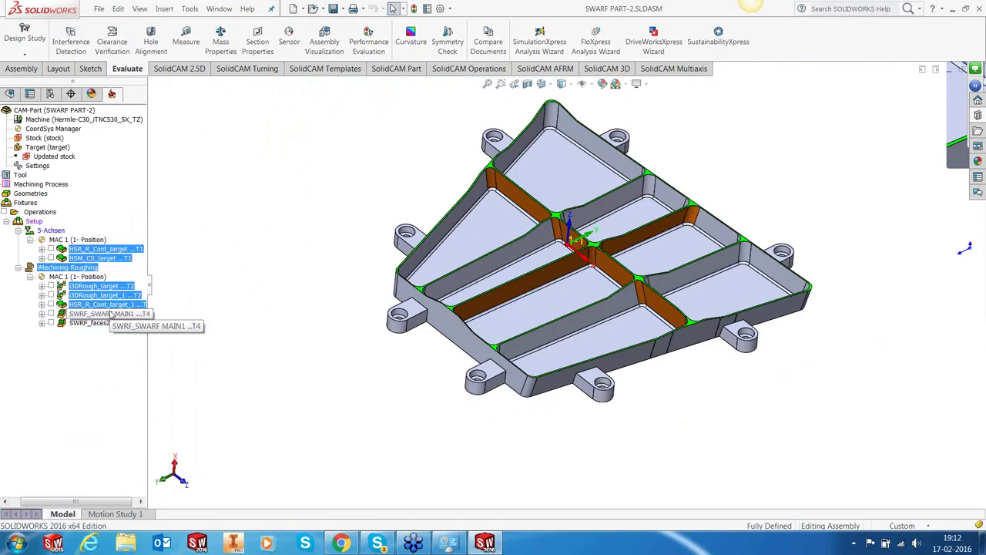
right_click(110, 316)
click(161, 182)
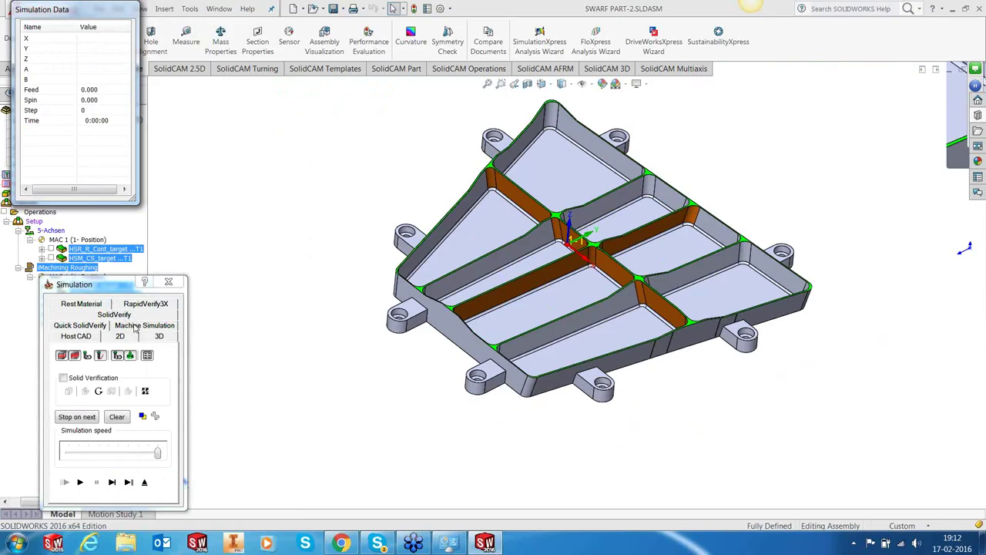
click(136, 331)
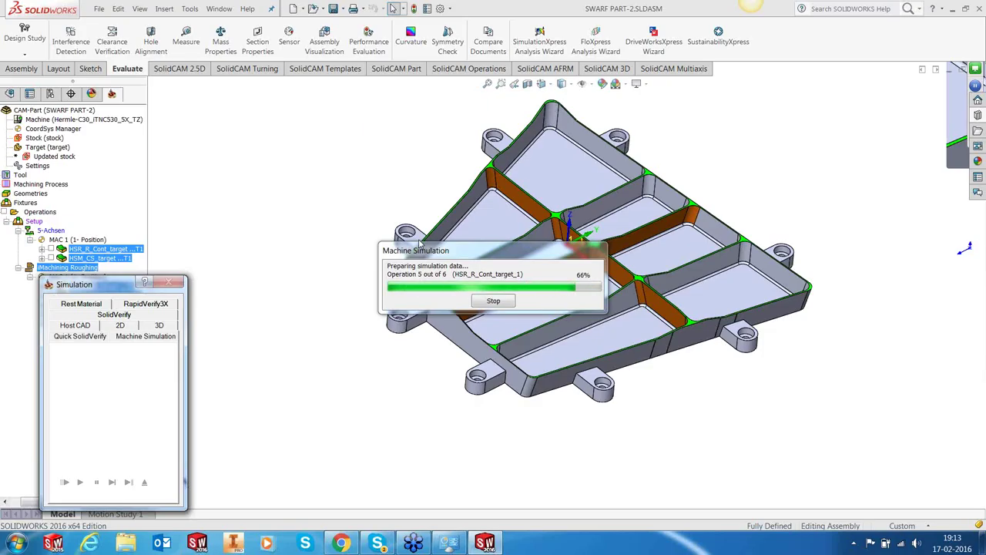
scroll(420, 244, down, 5)
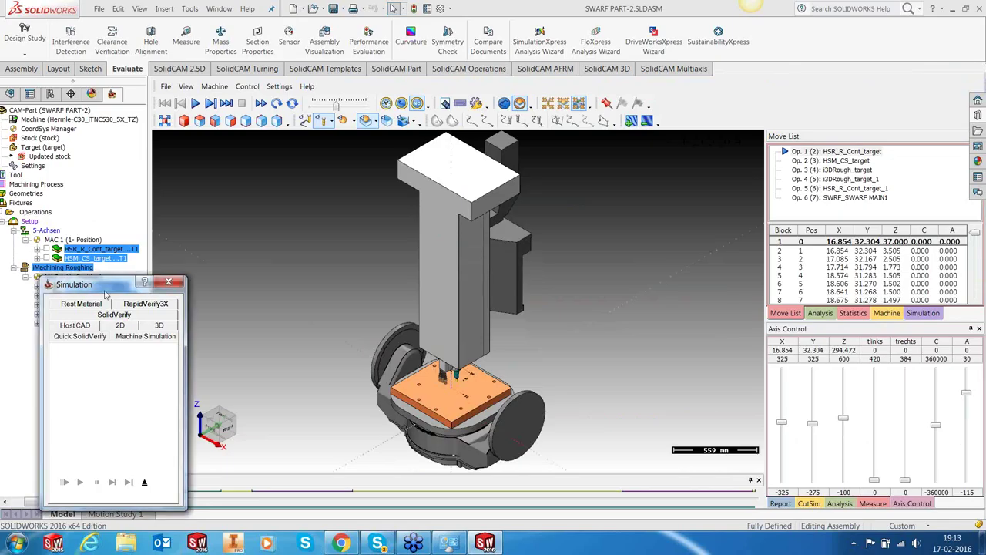
Step: Run the machine simulation from the first roughing operation with a closer view of the table, speed it up and stop it
drag(105, 289, 82, 245)
click(504, 337)
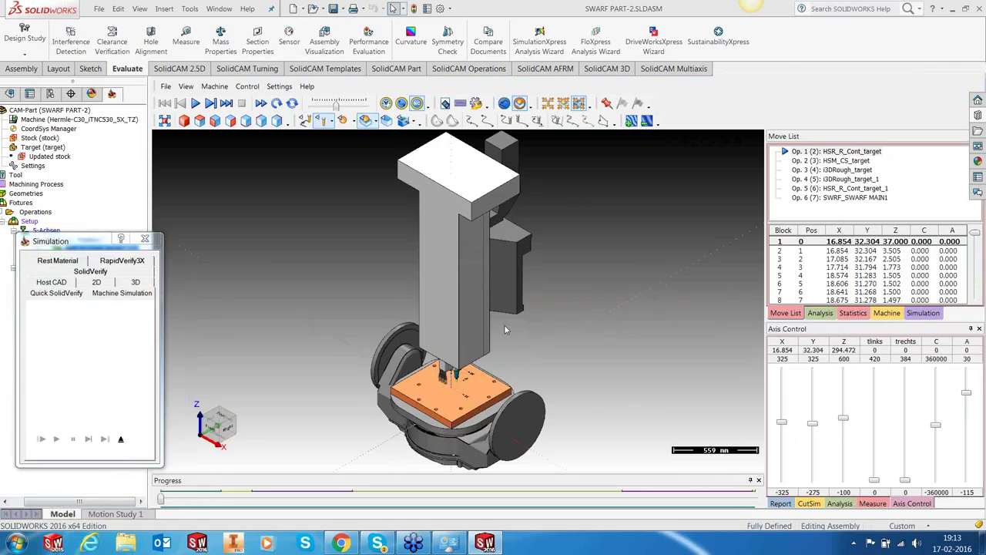
scroll(493, 367, up, 5)
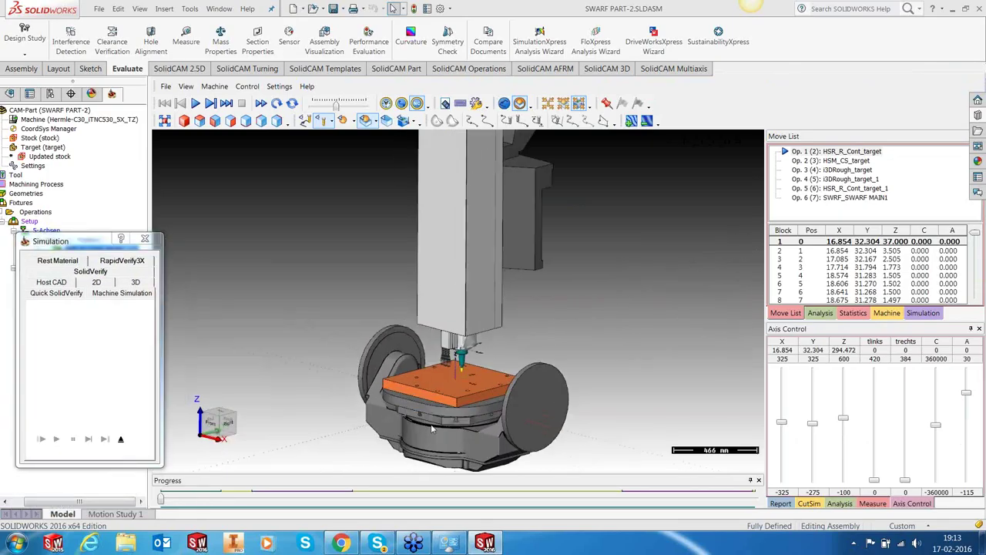
middle_drag(454, 404, 402, 316)
middle_drag(447, 432, 400, 370)
click(195, 102)
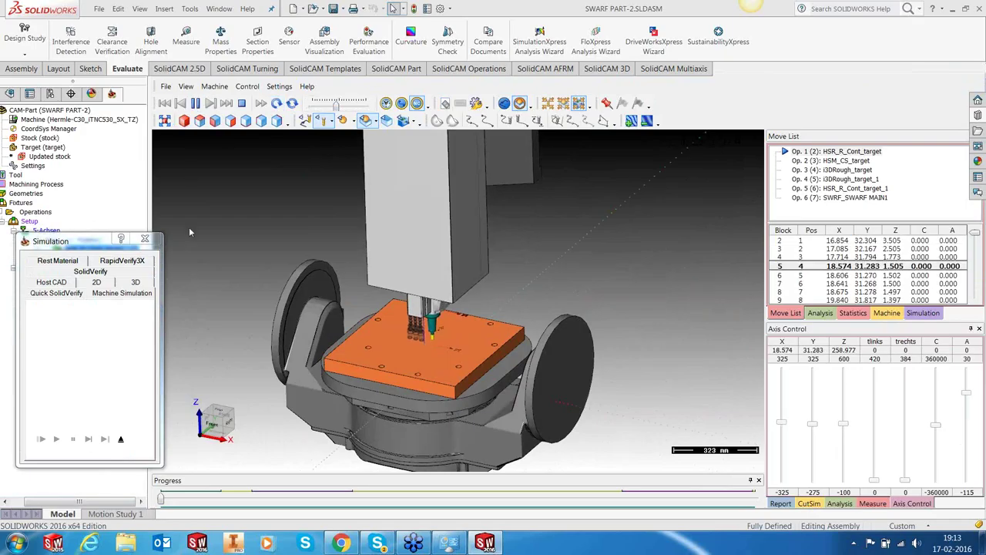
drag(340, 106, 349, 106)
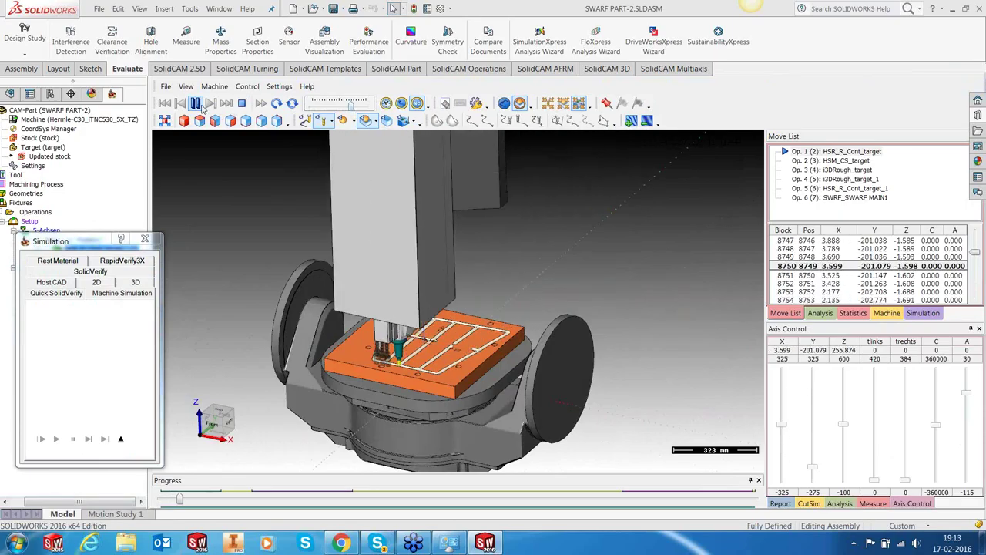
click(241, 102)
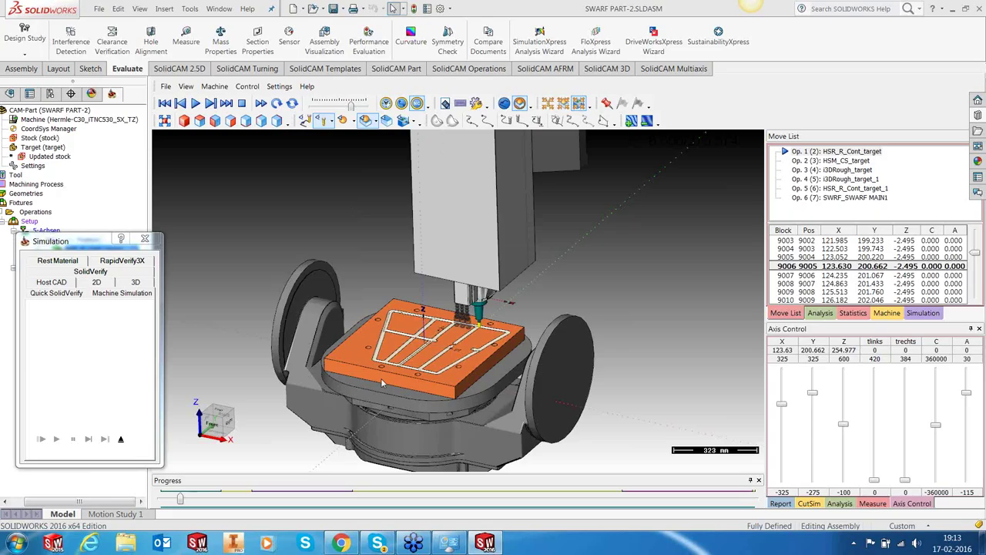
Step: Simulate the SWRF_SWARF MAIN1 operation on the machine at a slower speed, viewing the pockets closely, and exit the simulation
click(837, 206)
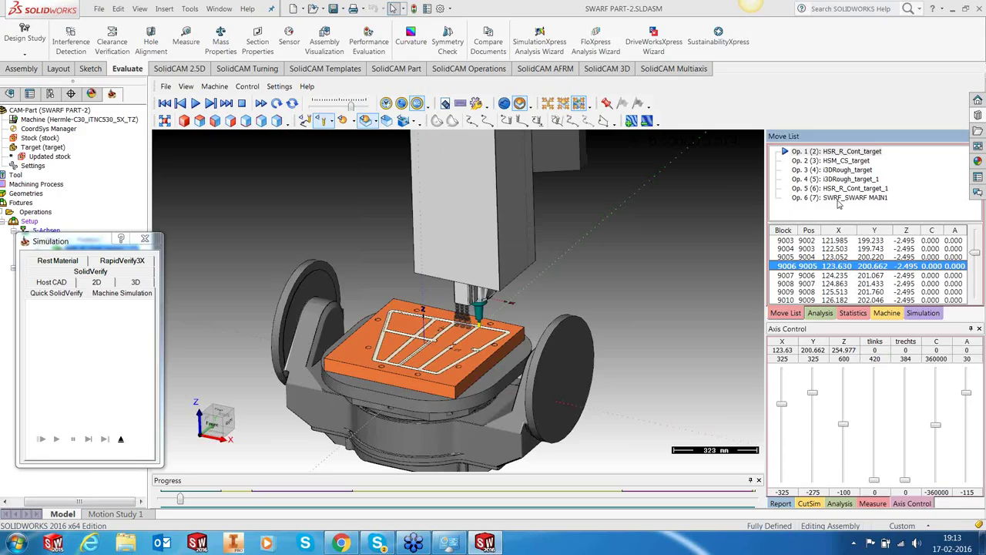
click(840, 198)
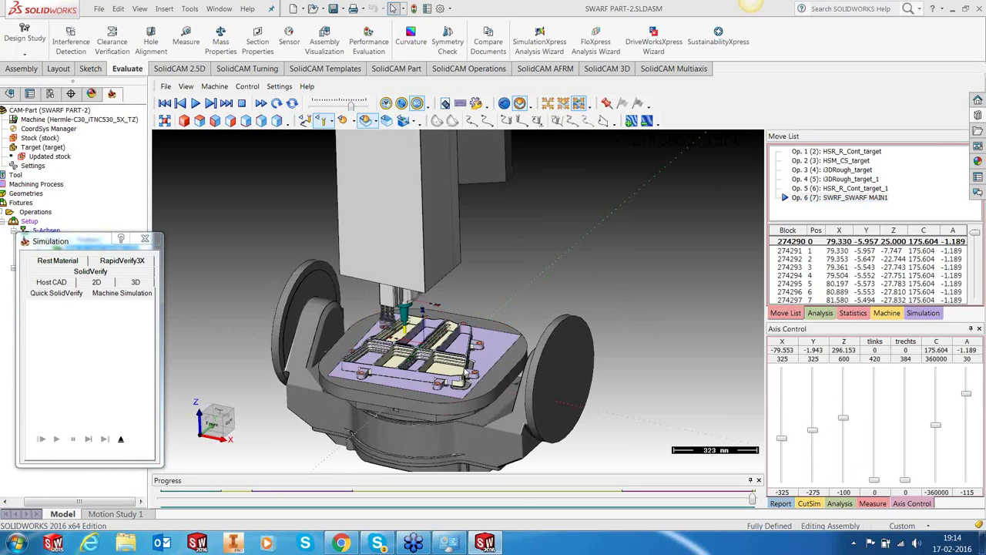
scroll(465, 373, up, 2)
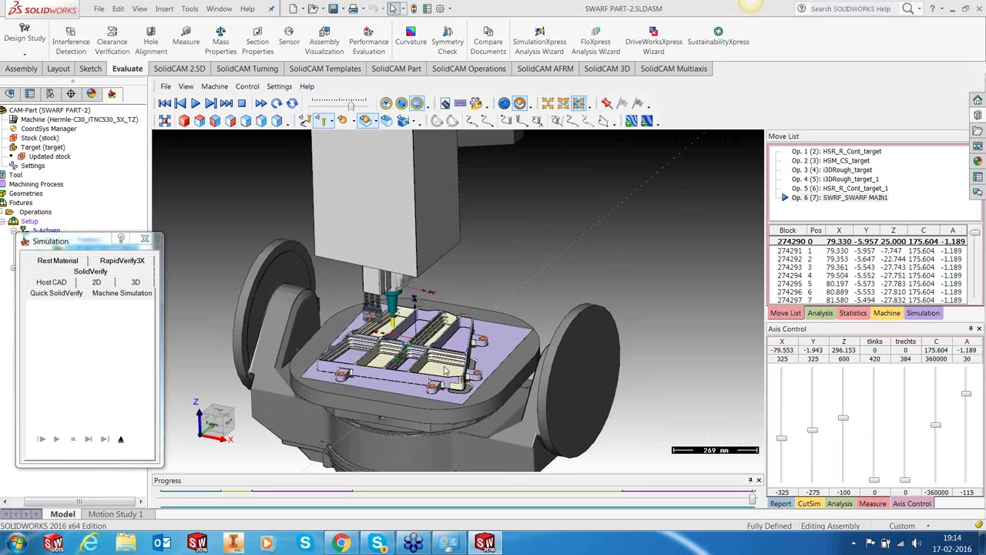
drag(445, 371, 366, 343)
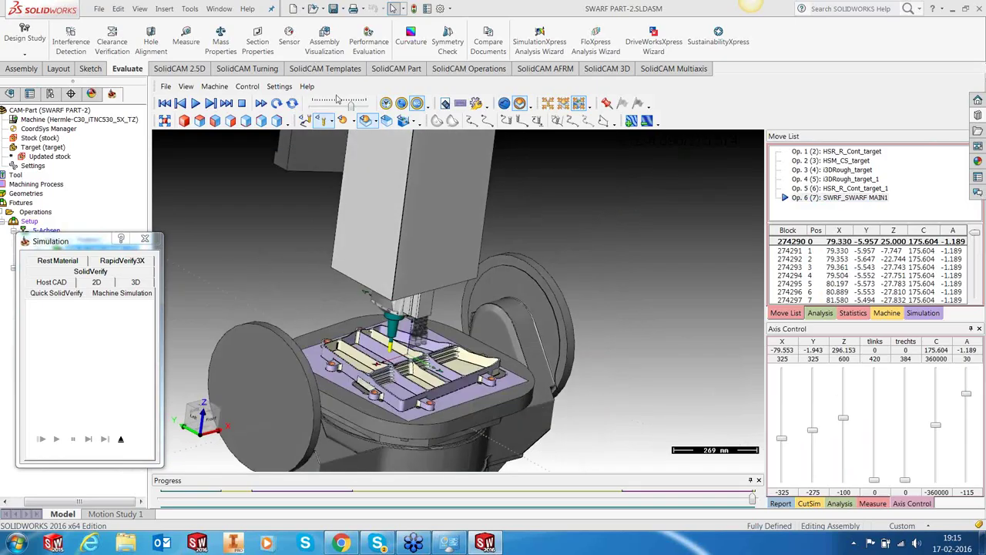
drag(350, 106, 337, 107)
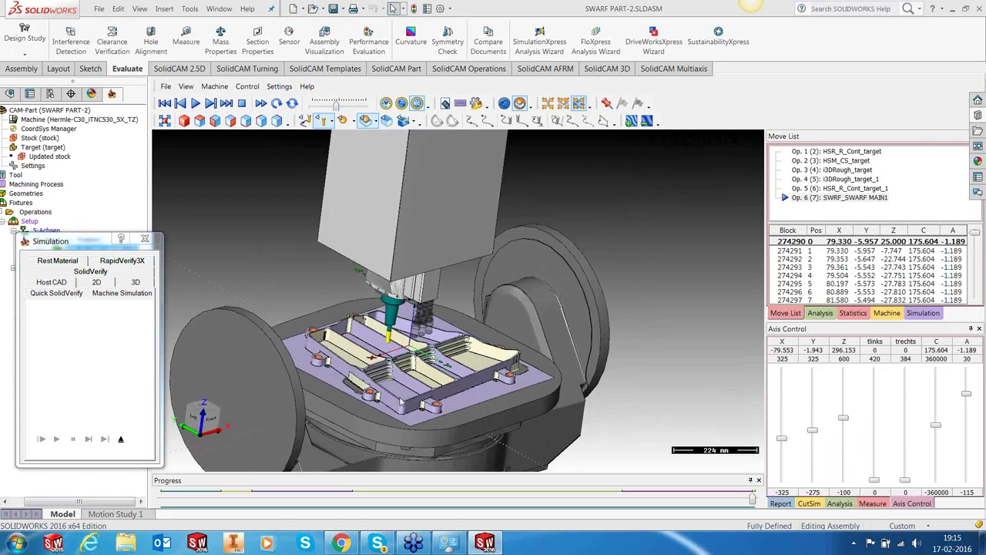
scroll(401, 397, up, 2)
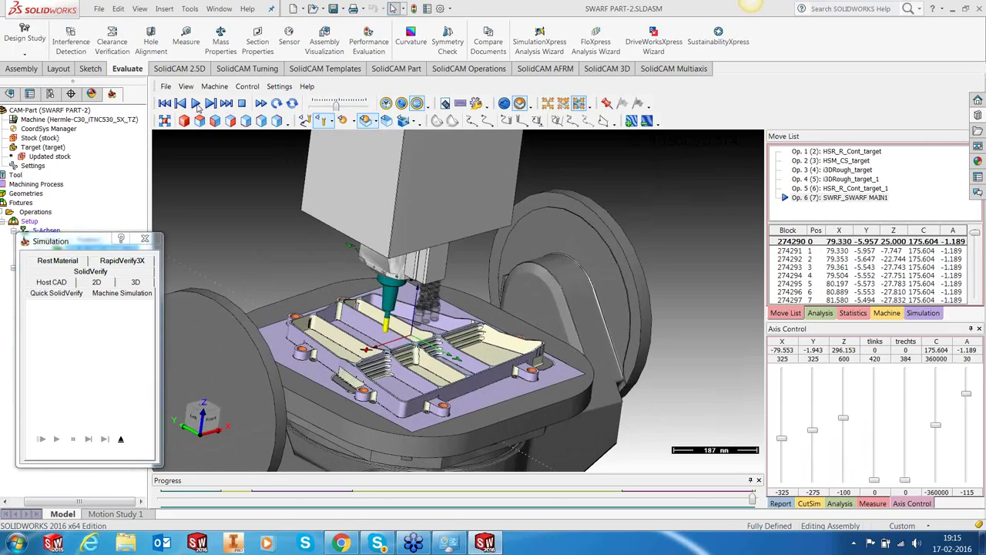
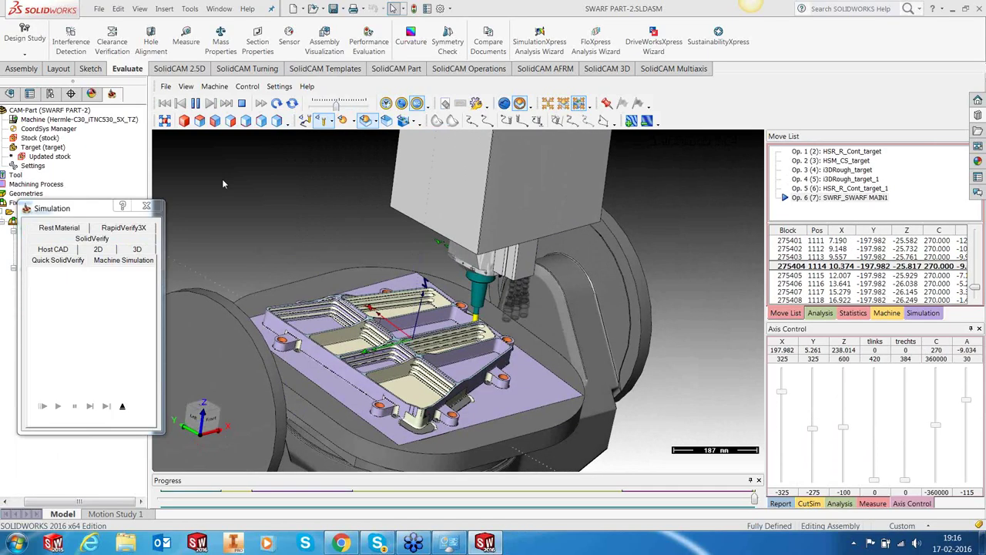
click(124, 407)
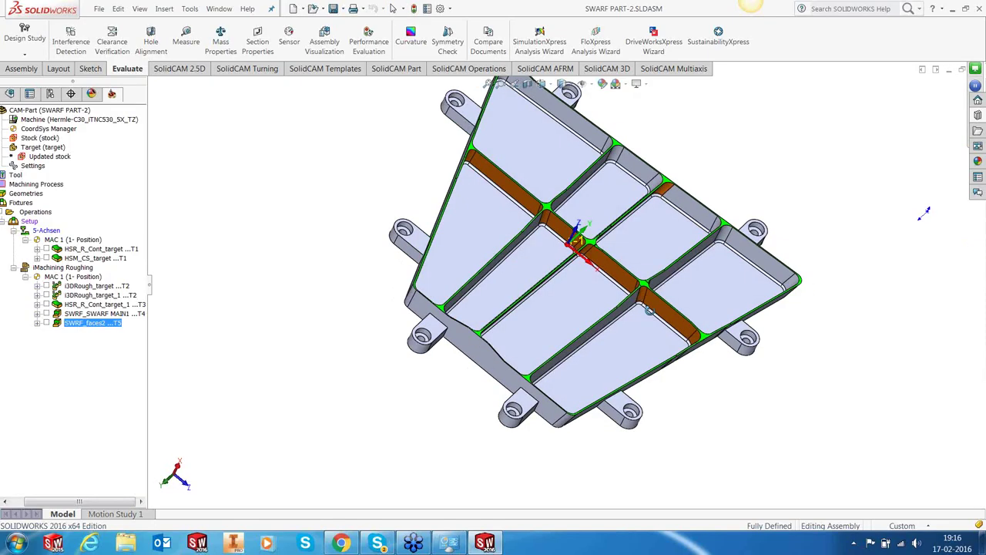
Step: Check the floor fillets of the middle pocket and add a Sim. 5-Axis Milling operation after SWRF_faces2
scroll(609, 299, down, 2)
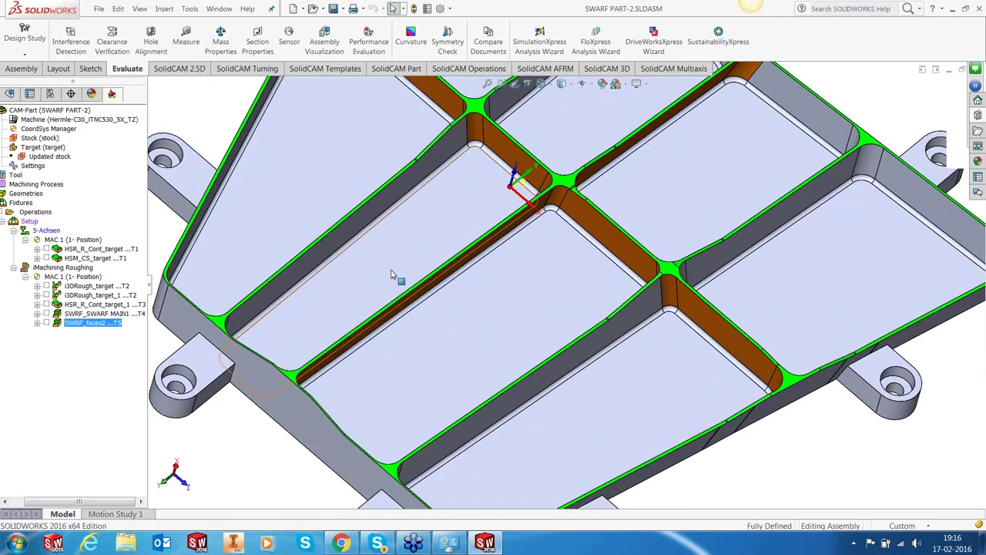
scroll(560, 215, down, 3)
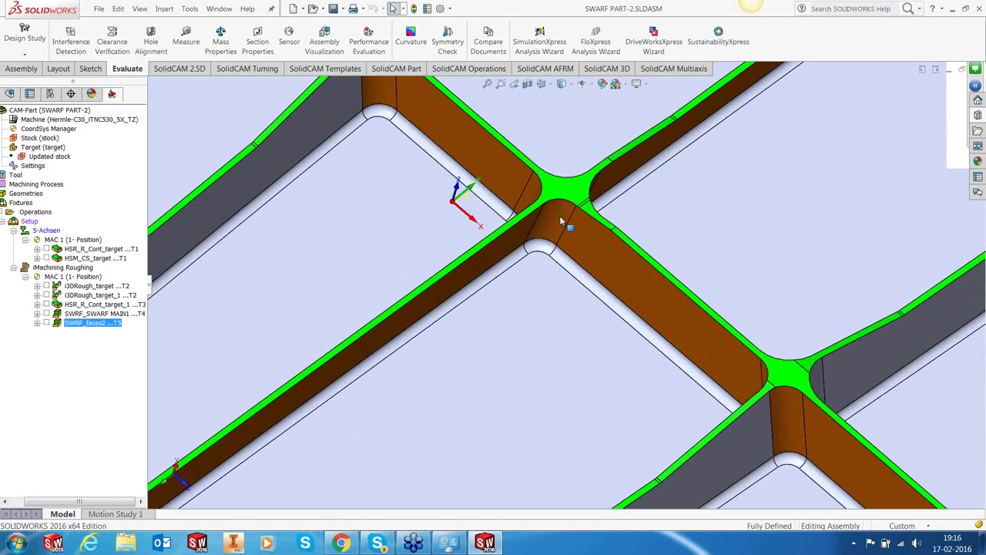
click(544, 261)
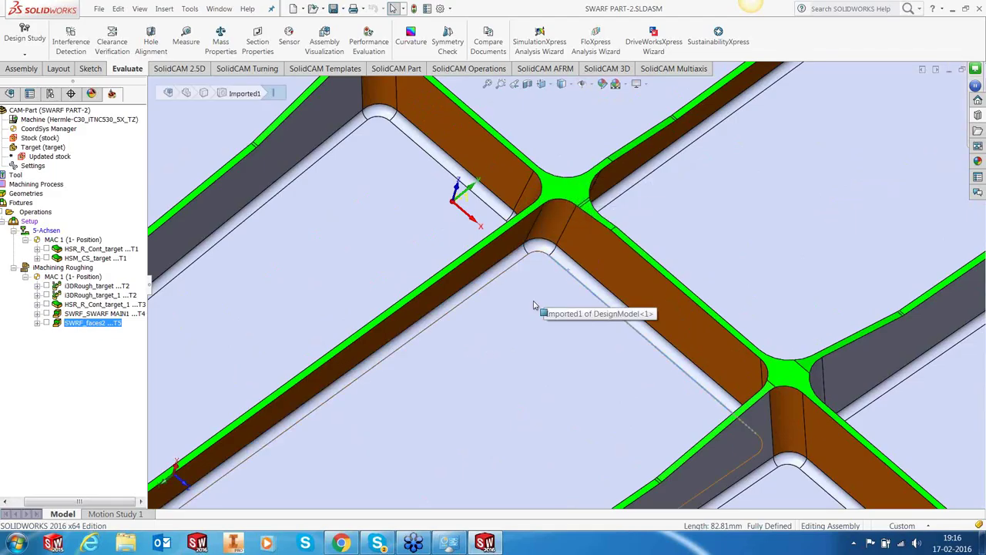
scroll(534, 306, up, 1)
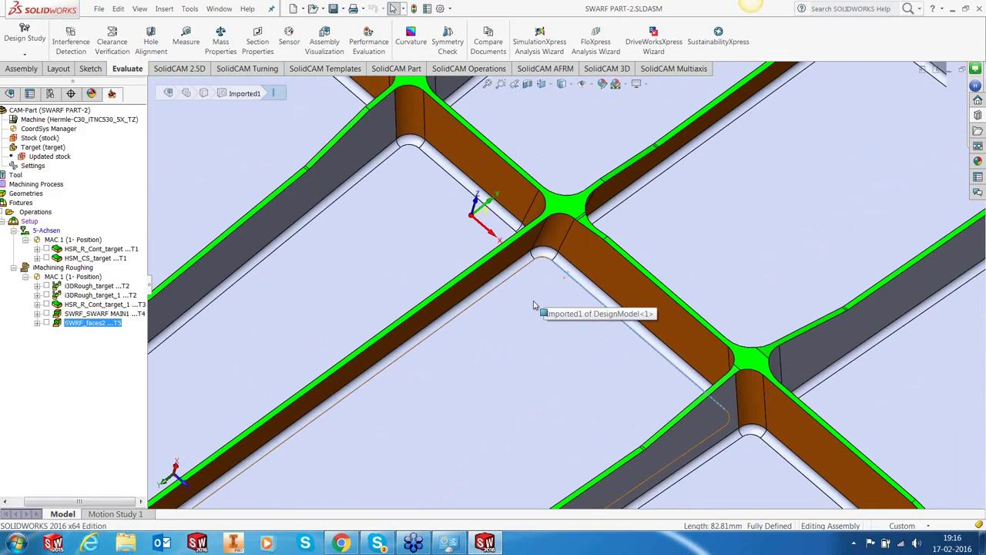
scroll(534, 306, up, 6)
scroll(514, 332, down, 2)
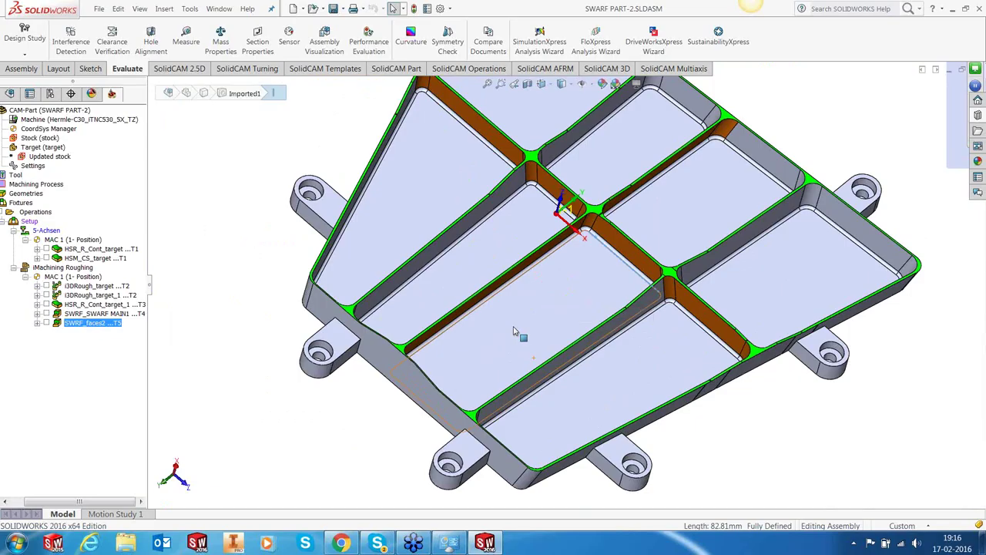
click(95, 330)
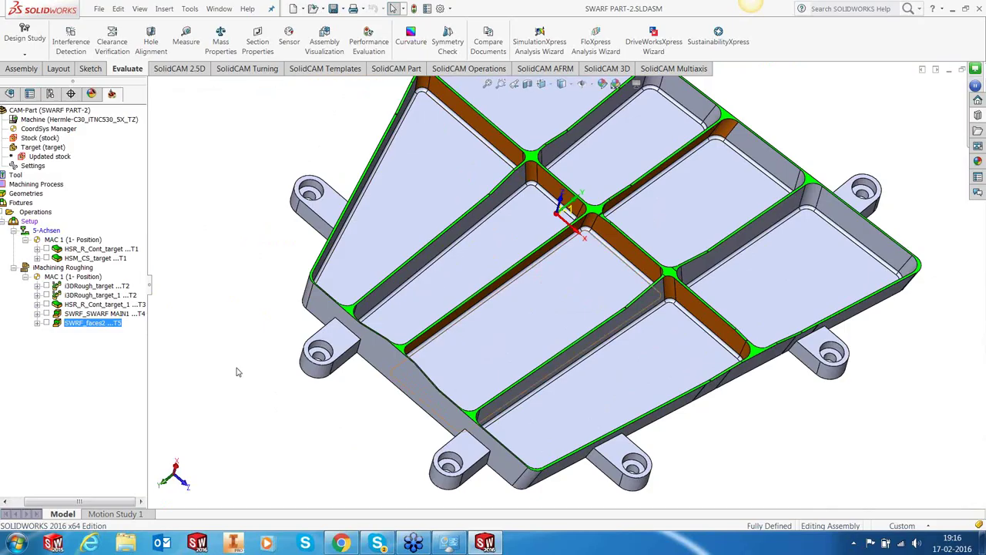
right_click(73, 328)
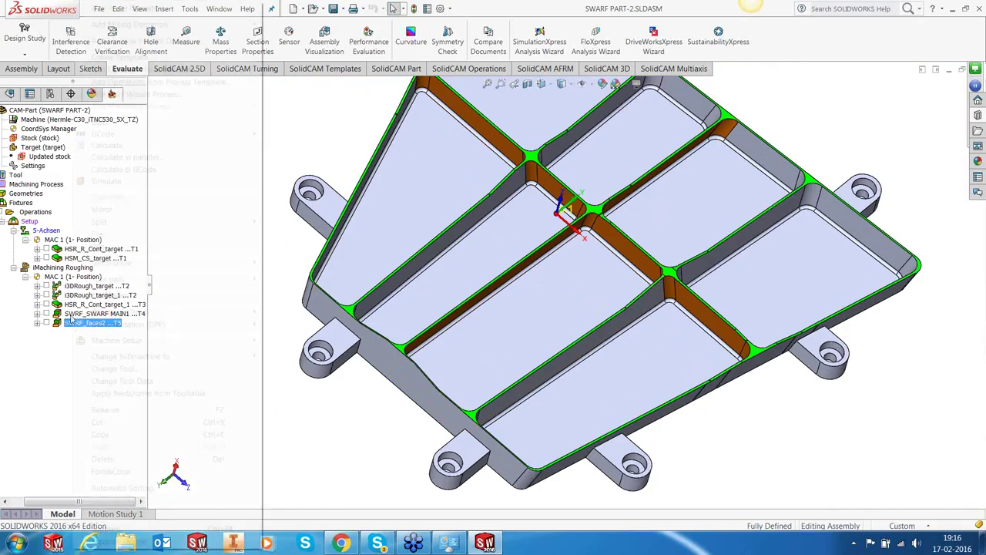
mouse_move(212, 27)
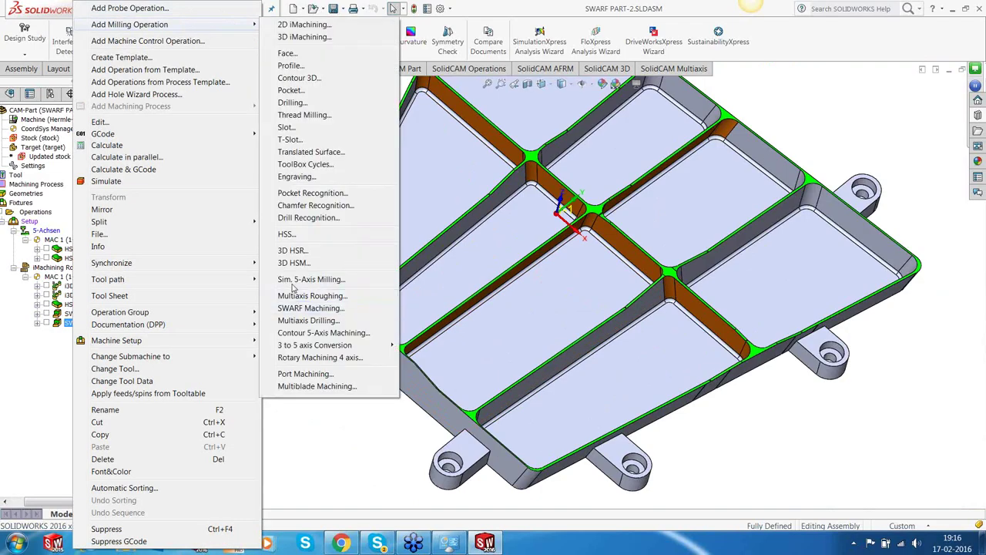
click(324, 279)
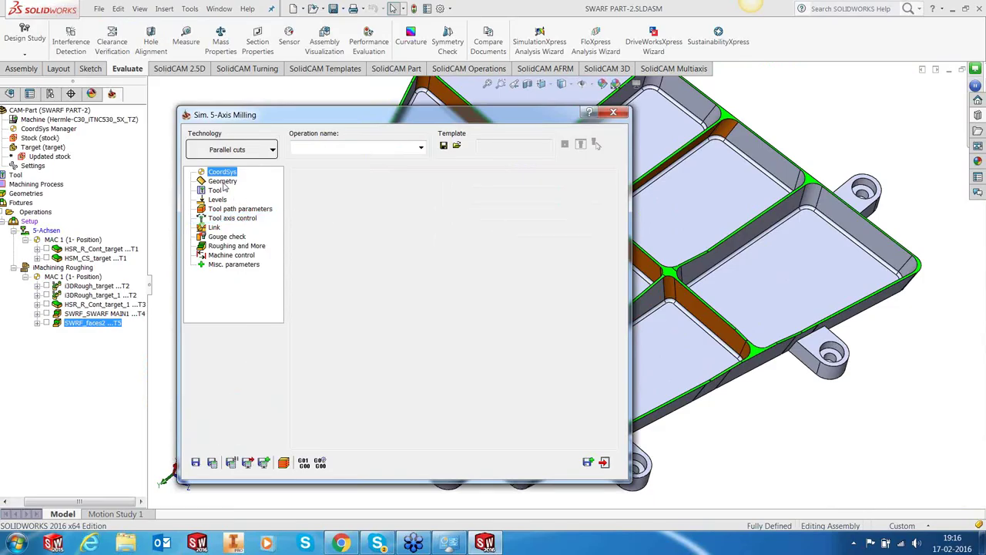
Step: Set the technology to Morph between two boundary curves and pick five floor fillet faces around the middle pocket's inner end as drive surfaces
click(223, 182)
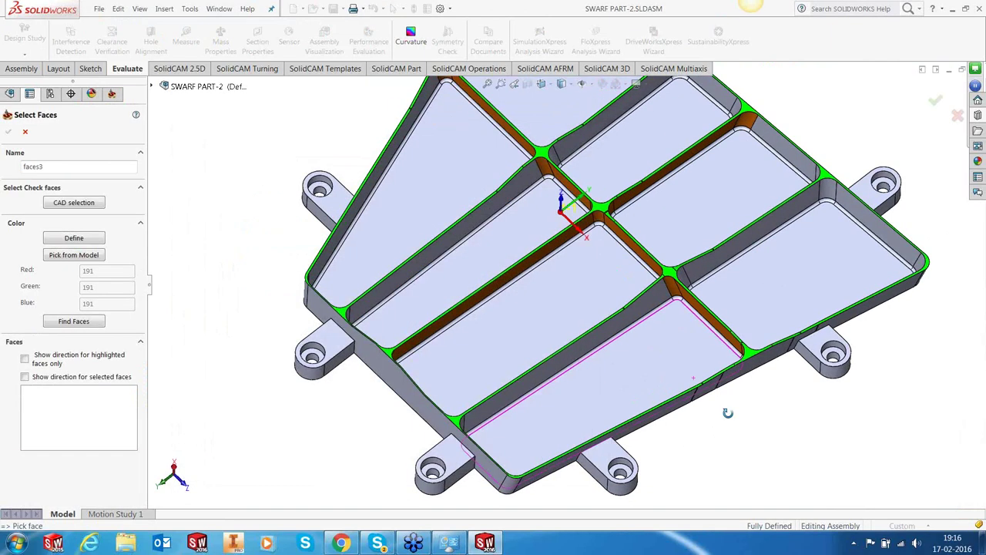
scroll(609, 221, down, 8)
click(601, 203)
click(609, 201)
click(678, 256)
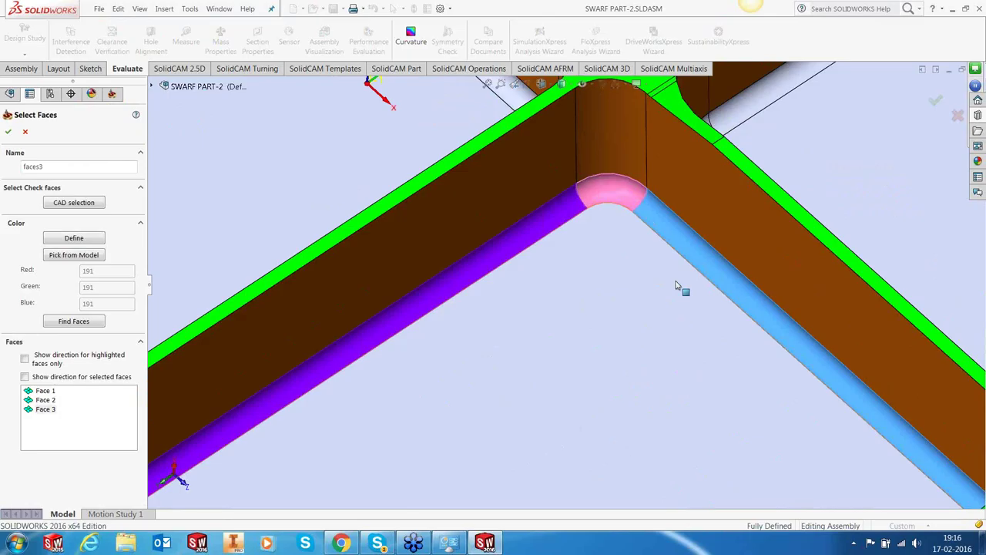
scroll(667, 295, up, 3)
scroll(667, 295, up, 5)
middle_drag(668, 300, 660, 386)
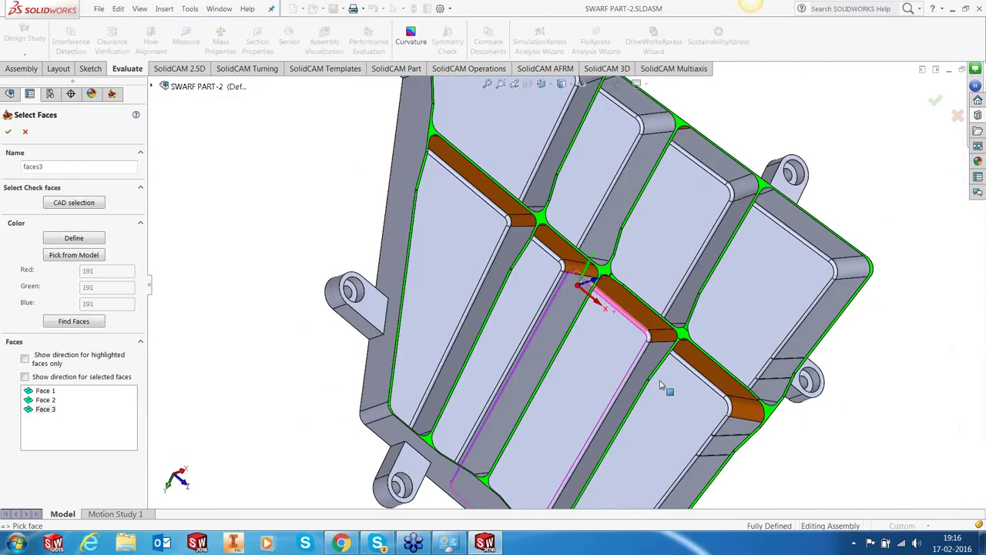
scroll(660, 385, down, 3)
click(612, 318)
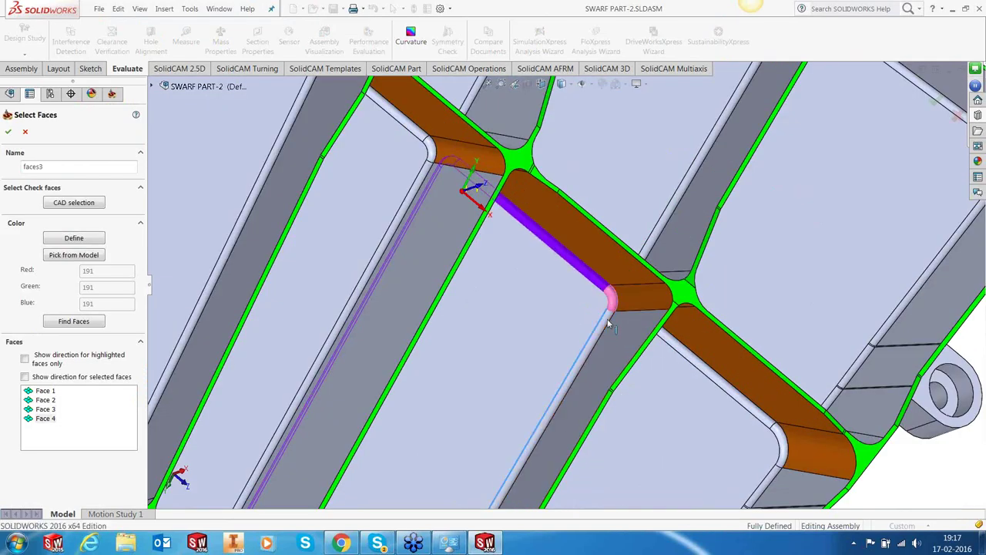
click(604, 324)
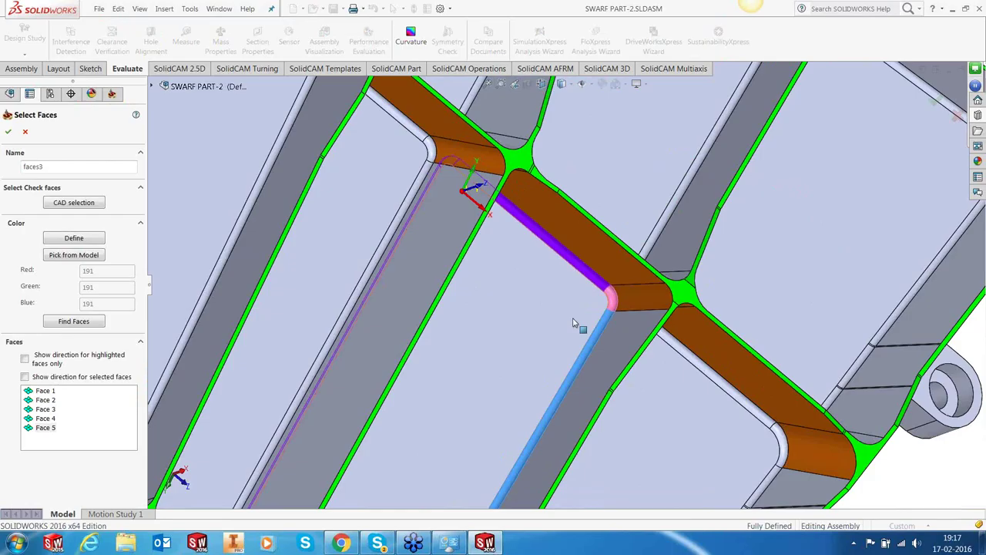
Step: Add the remaining floor fillet faces at the middle pocket's outer end and accept the drive surface selection as faces3
scroll(586, 323, up, 10)
middle_drag(501, 378, 513, 358)
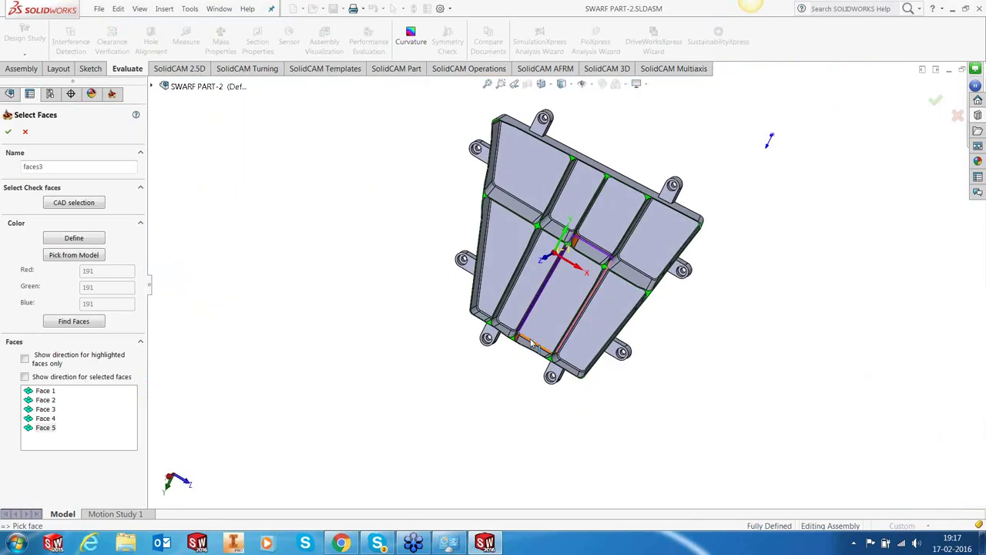
scroll(517, 352, up, 5)
scroll(553, 330, up, 4)
middle_drag(572, 341, 562, 275)
click(617, 336)
click(459, 302)
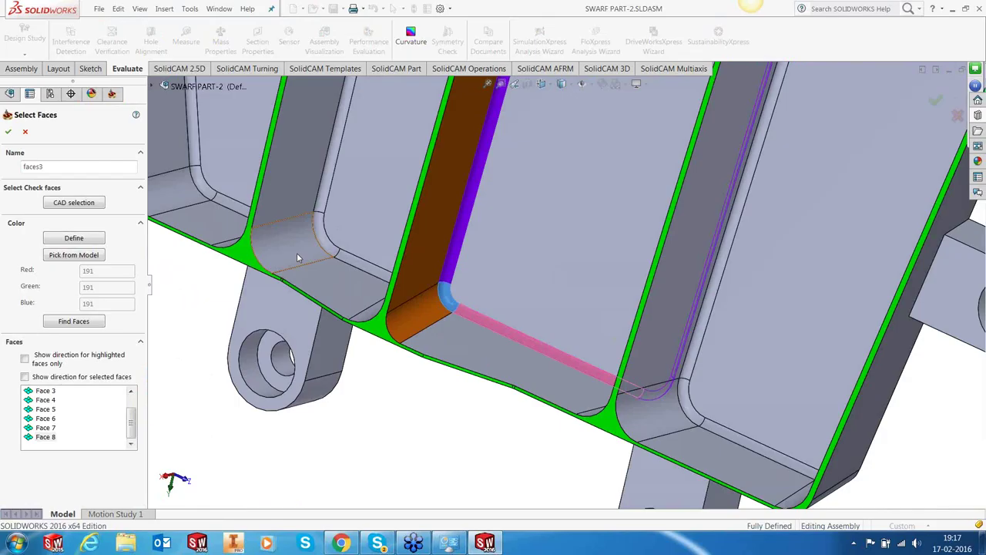
click(8, 132)
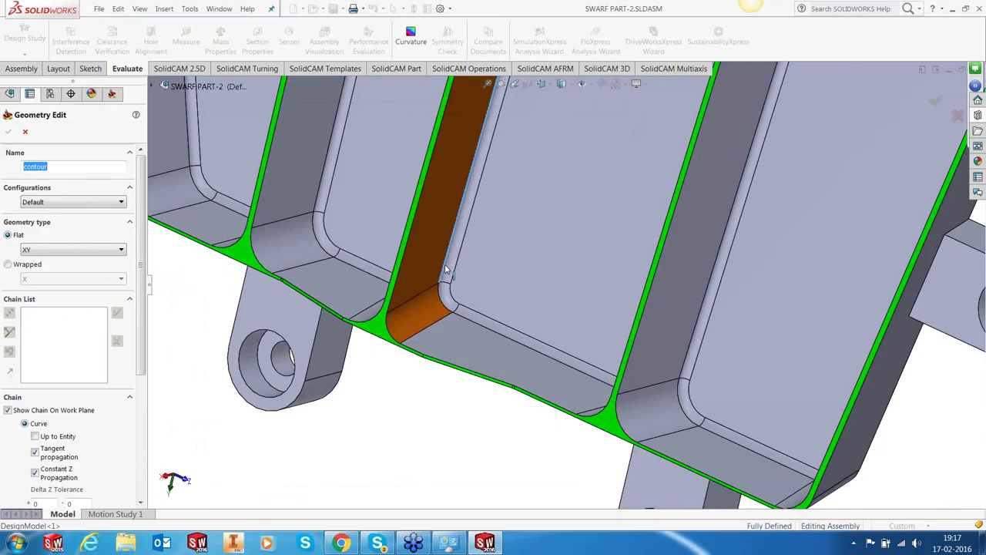
Step: Define the start edge curve as a closed chain along the upper edge of the pocket's floor fillets, with Show Chain On Work Plane off
click(445, 268)
click(8, 410)
scroll(532, 368, up, 5)
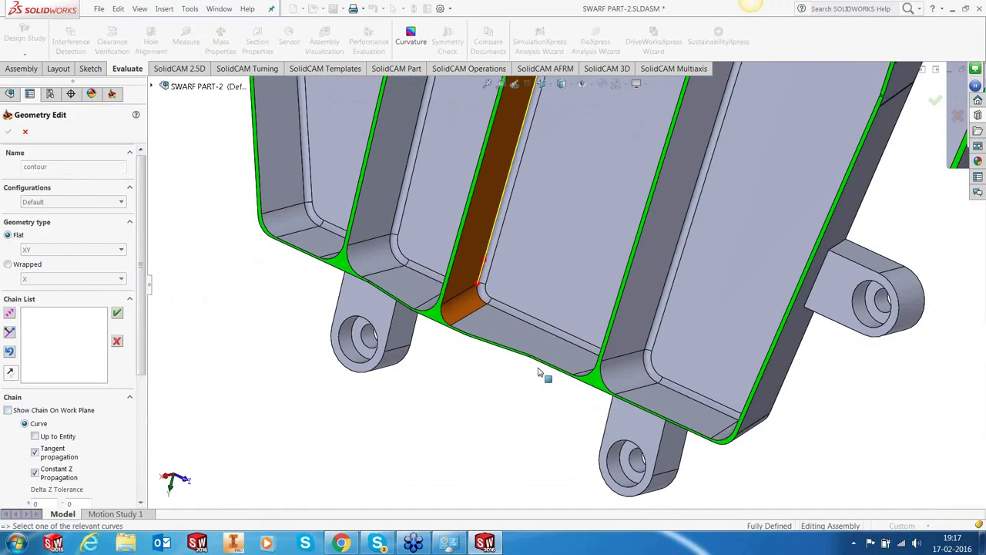
middle_drag(542, 374, 630, 148)
middle_drag(579, 194, 595, 170)
scroll(598, 169, down, 5)
scroll(609, 165, down, 2)
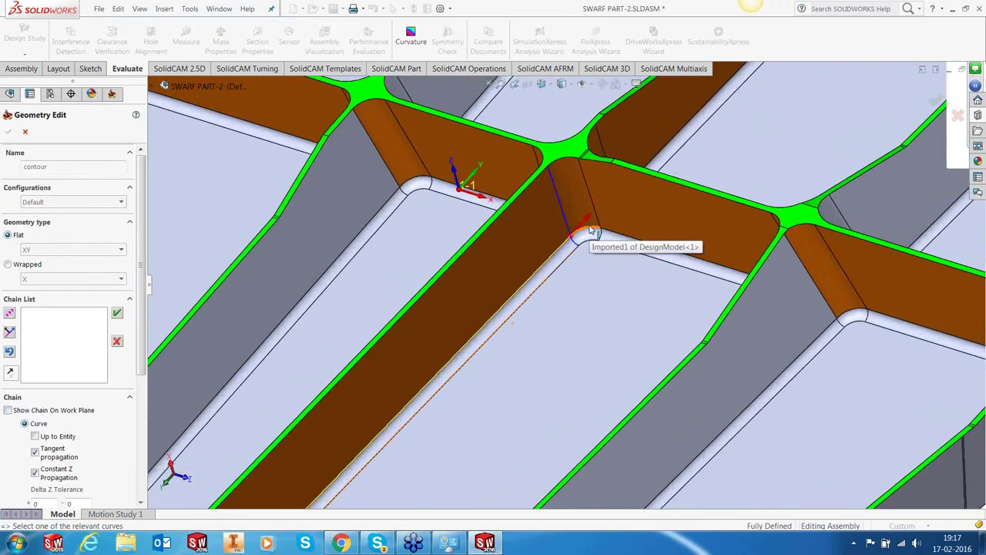
middle_drag(640, 281, 658, 251)
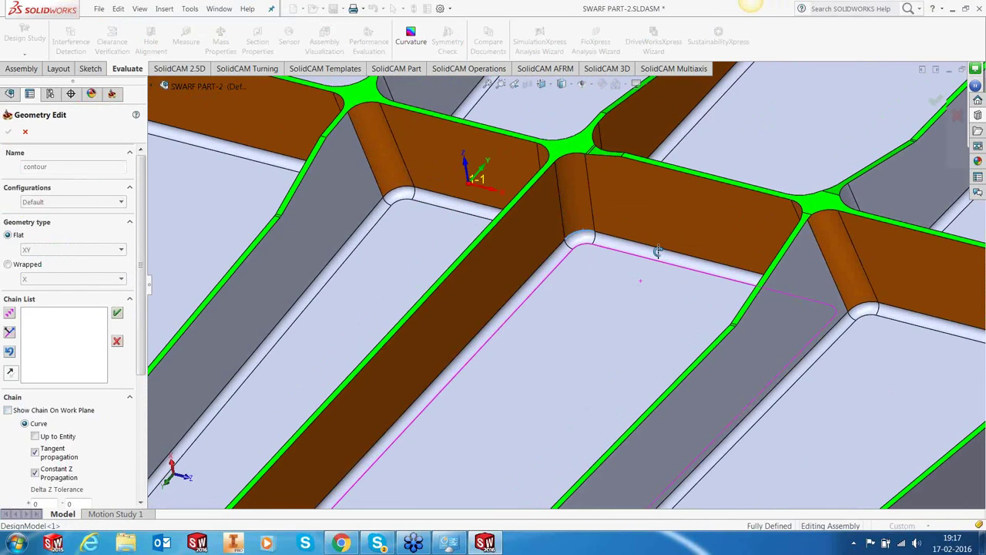
scroll(662, 239, up, 10)
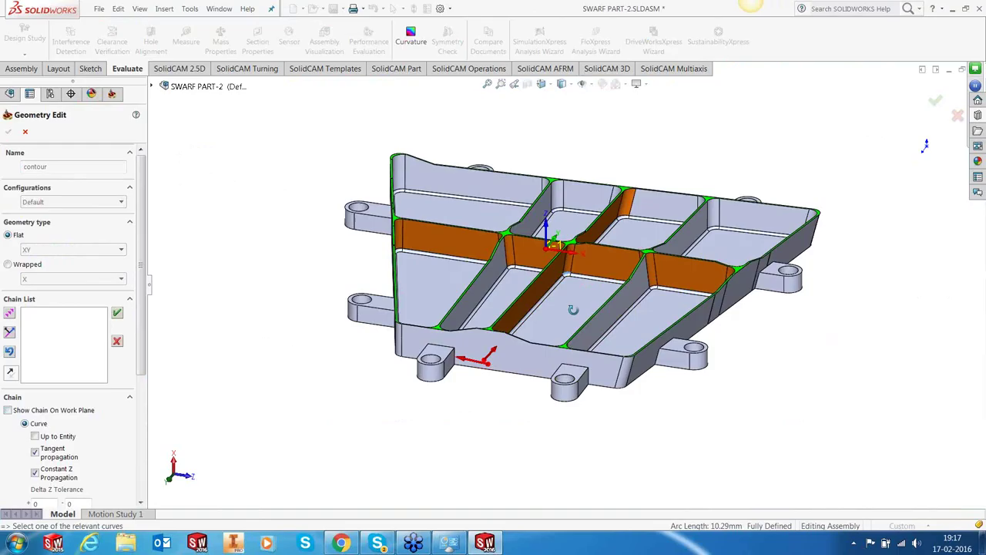
middle_drag(573, 310, 478, 385)
scroll(467, 397, down, 5)
scroll(466, 397, down, 3)
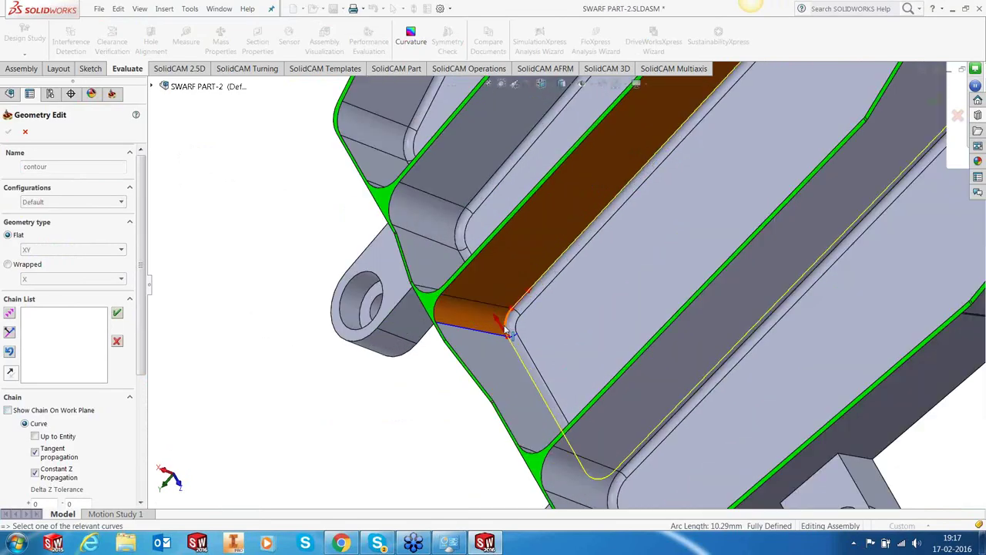
click(539, 286)
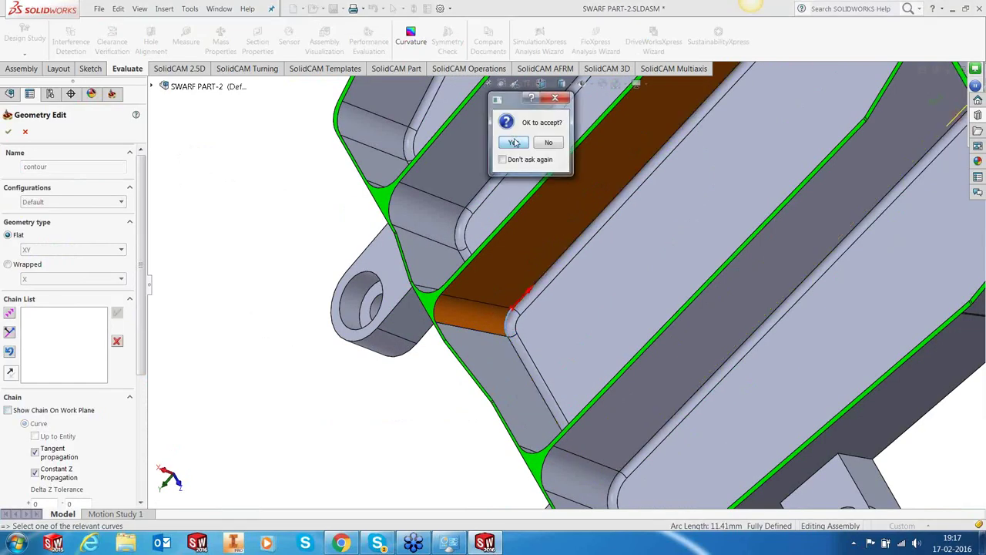
click(515, 144)
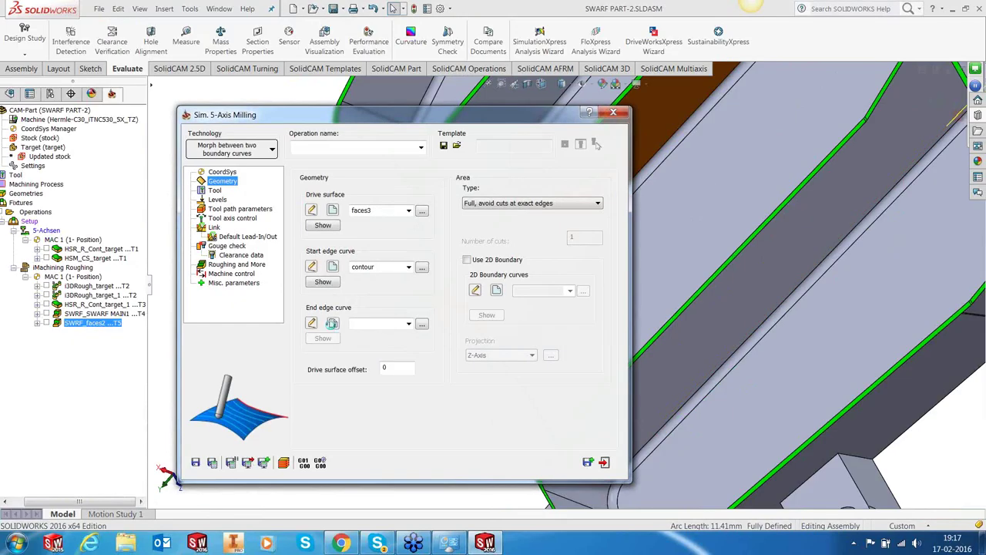
Step: Define the end edge curve along the lower edge of the fillets and set the area type to Full, start and end at exact surface edges
click(332, 323)
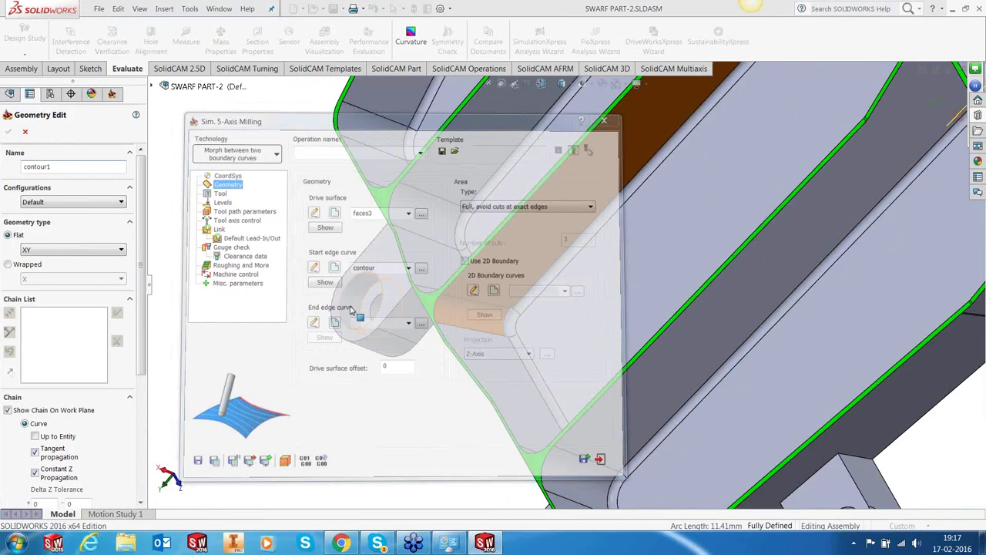
click(532, 312)
click(513, 143)
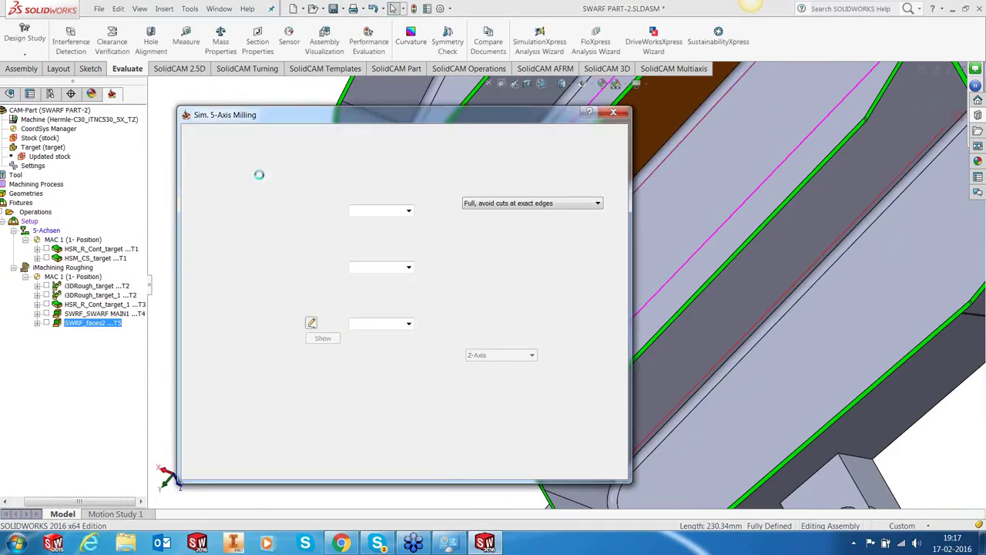
click(592, 205)
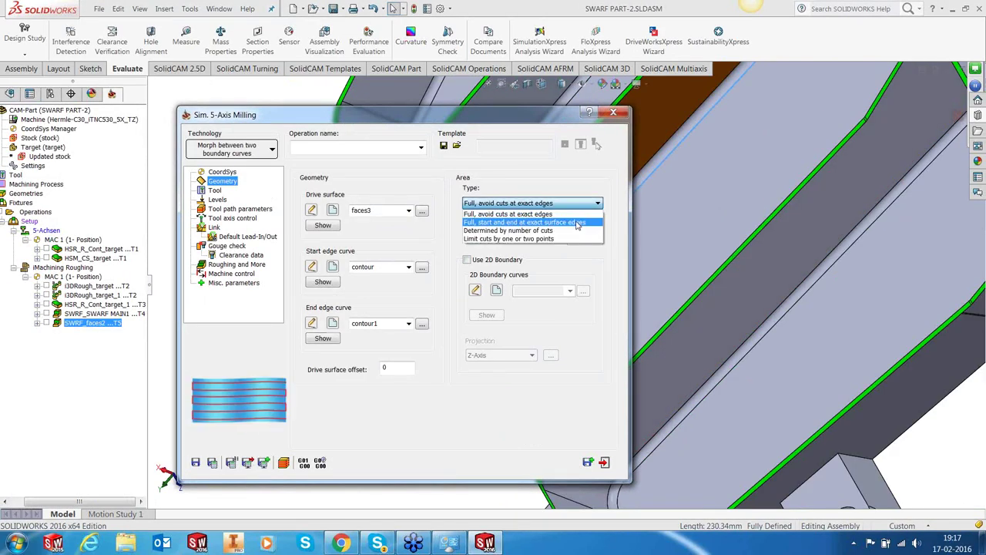
click(577, 223)
Step: Import the 16 mm taper ball nose tool number 5 from the SWARF PART library and choose it for the operation
click(215, 190)
click(373, 323)
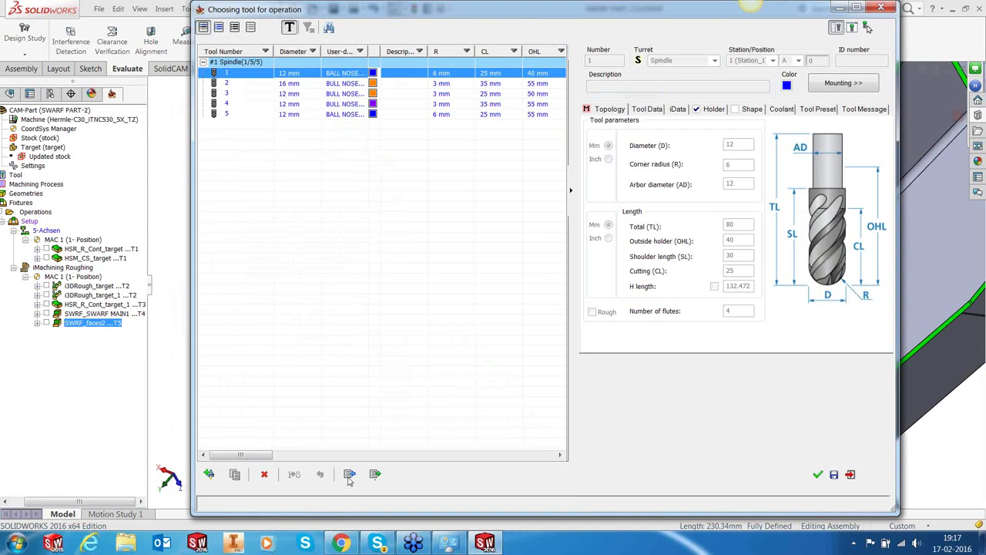
click(350, 474)
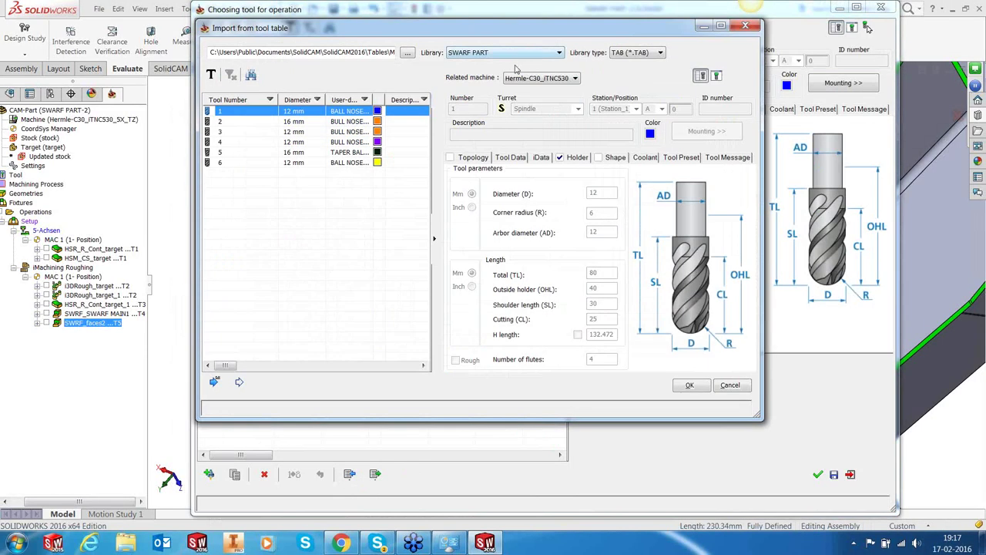
click(304, 152)
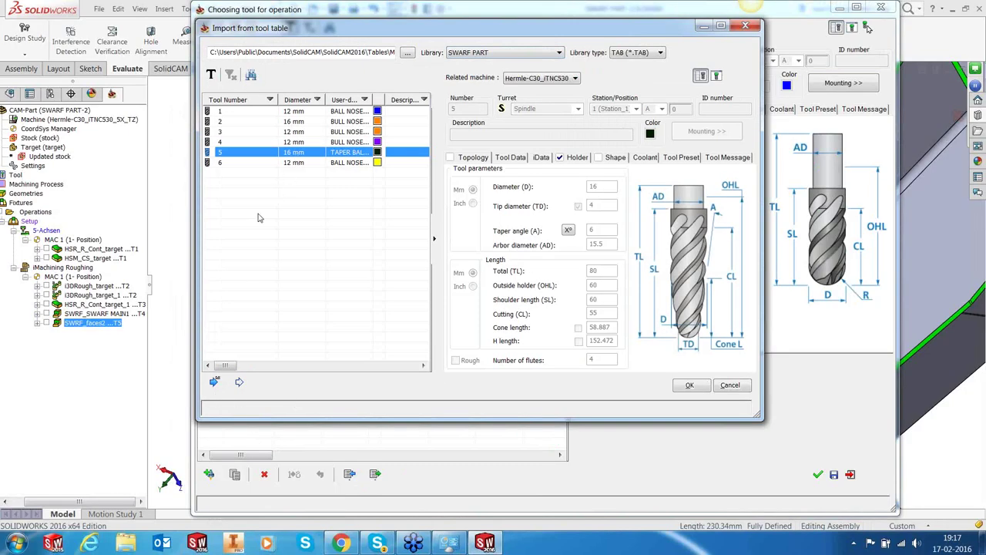
click(240, 383)
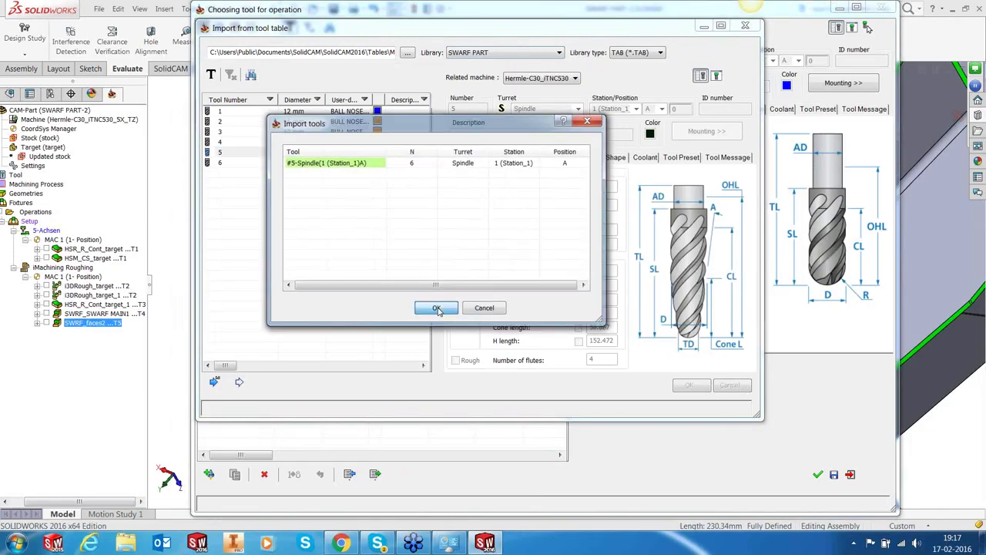
click(438, 309)
click(690, 385)
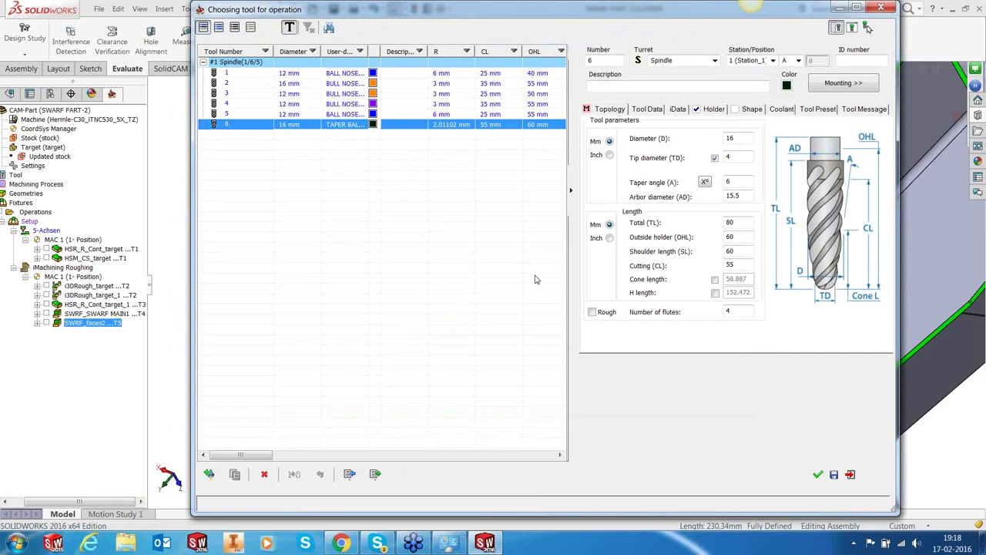
click(817, 474)
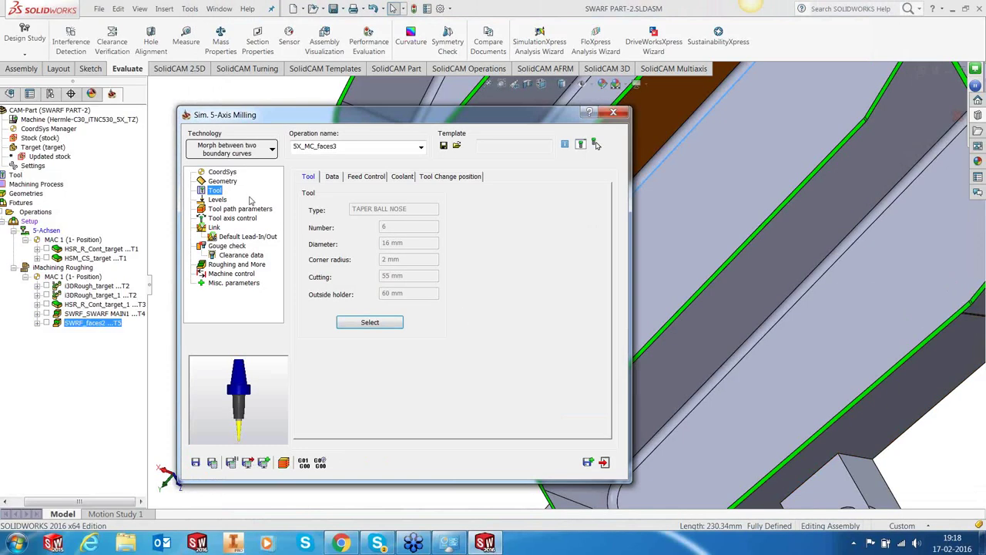
Step: Set the maximum step over to 0.4 and save the 5X_MC_faces3 operation
click(219, 200)
click(221, 209)
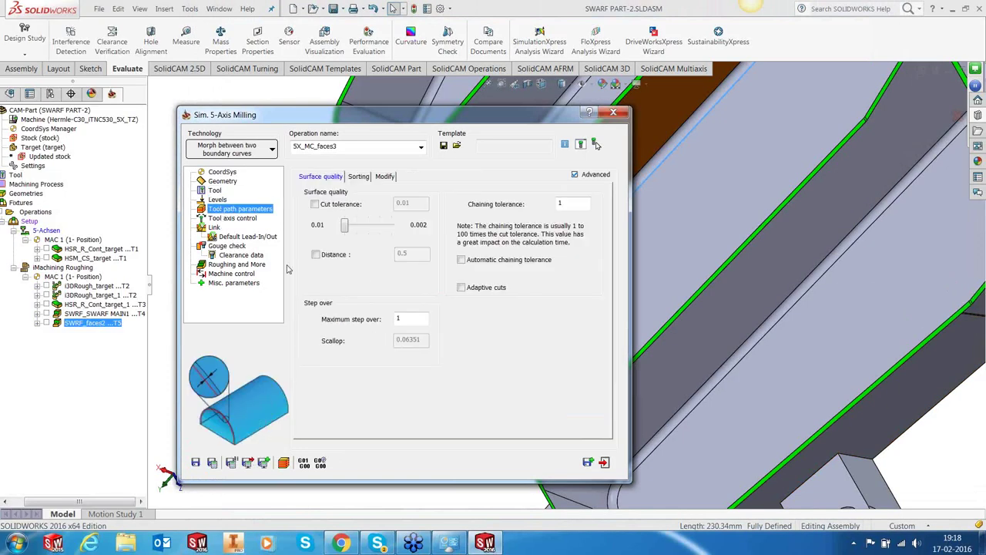
click(410, 319)
text(0.4)
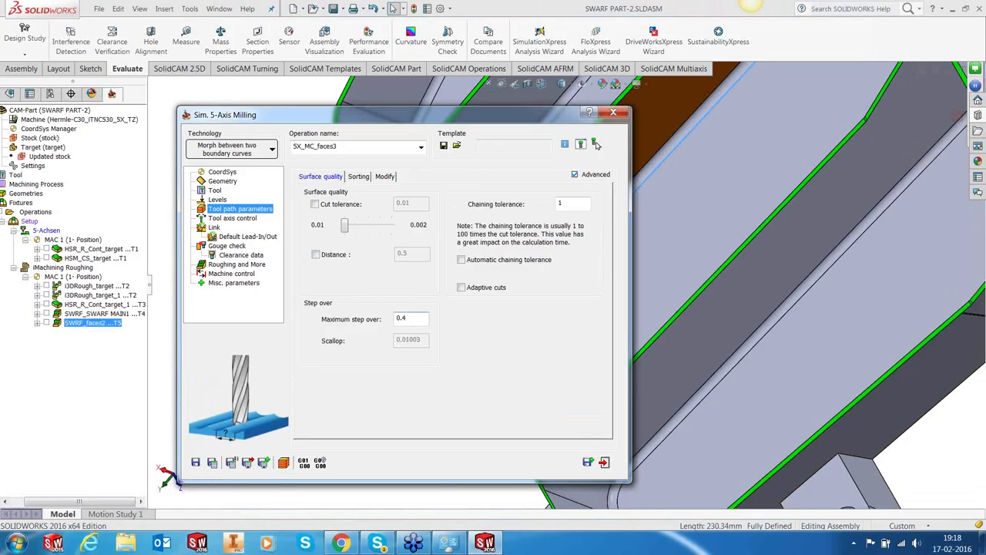
click(232, 219)
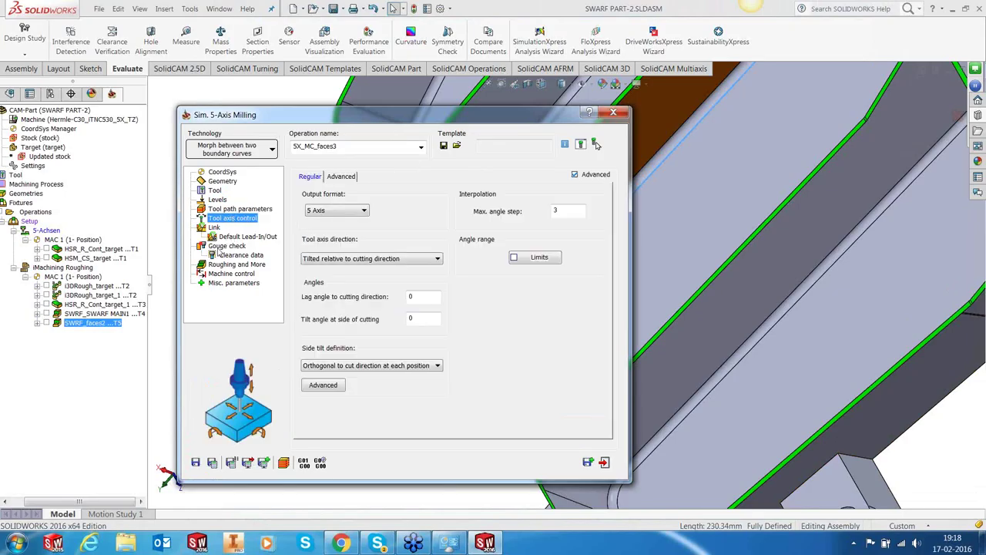
click(197, 462)
Step: Roll up the operation dialog and show the sketches over the middle pocket in the model
double_click(470, 116)
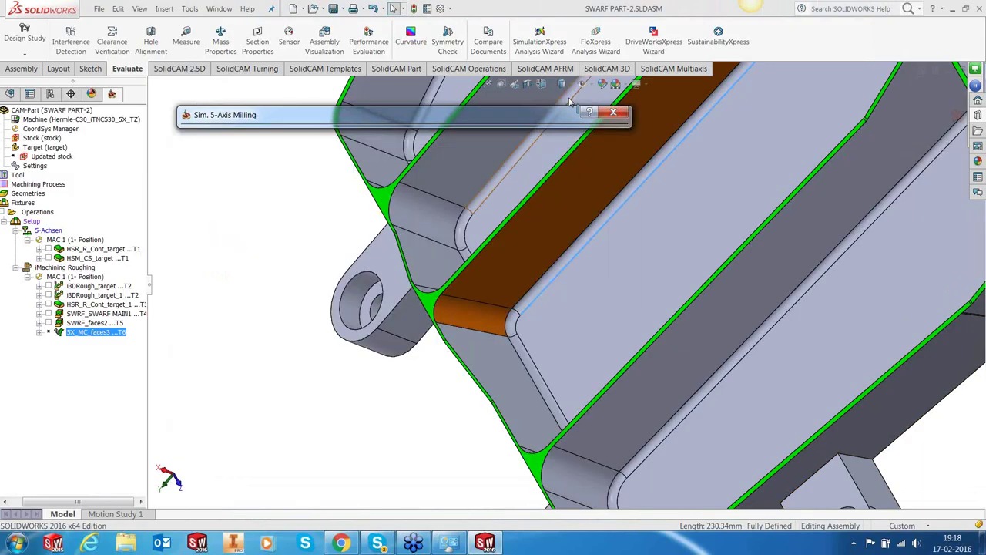
click(592, 85)
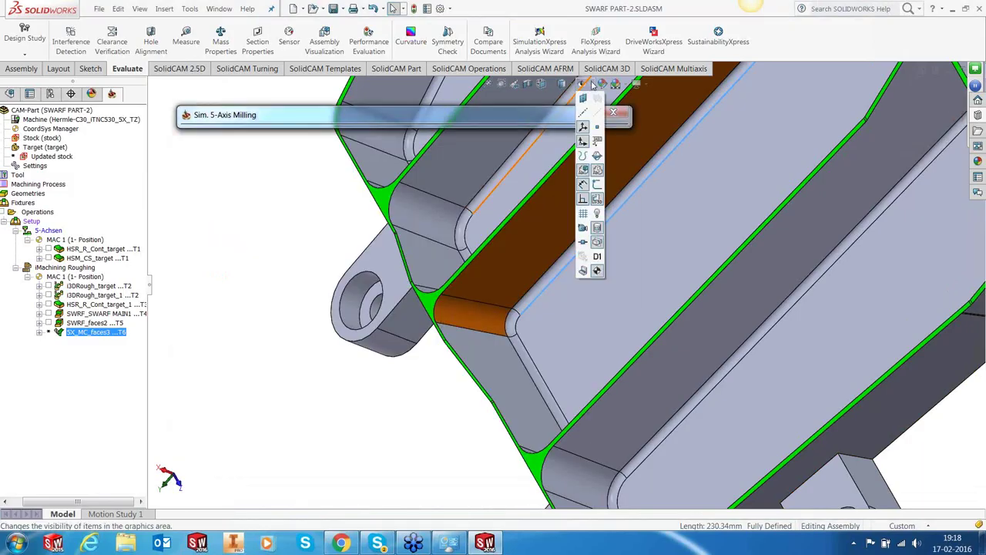
click(597, 190)
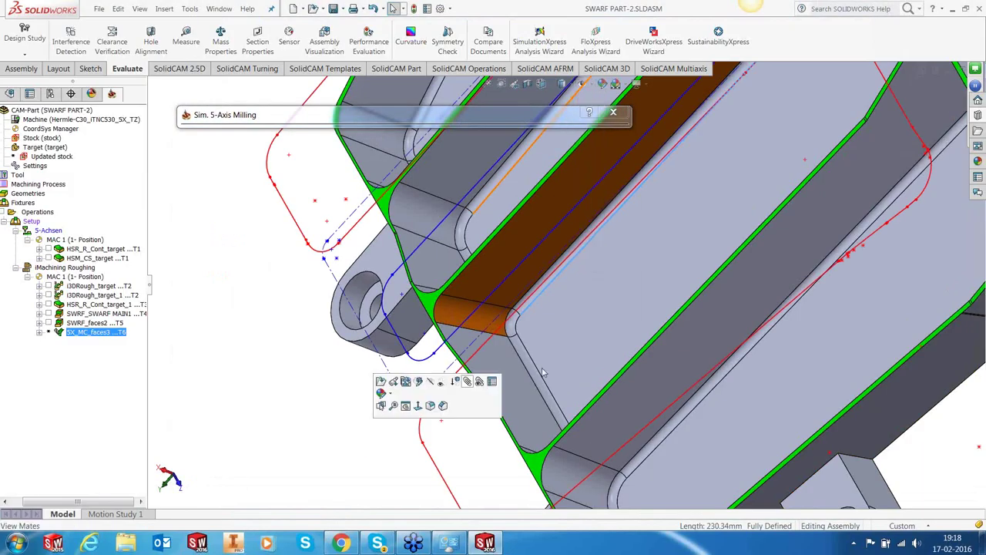
scroll(542, 373, up, 5)
middle_drag(542, 373, 654, 220)
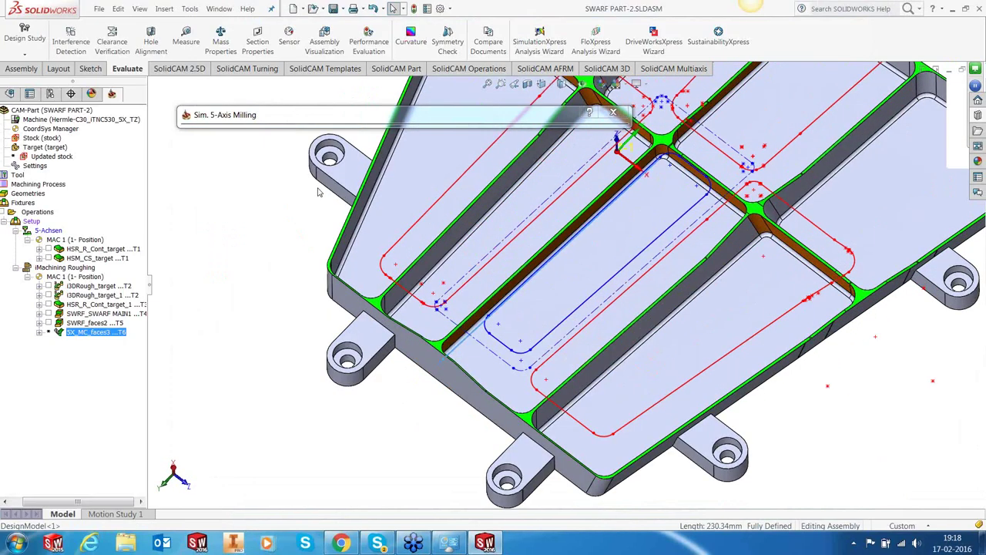
Step: Keep the tool axis direction at Tilted through curve and set the curve tilt type to Closest point
click(372, 259)
click(330, 319)
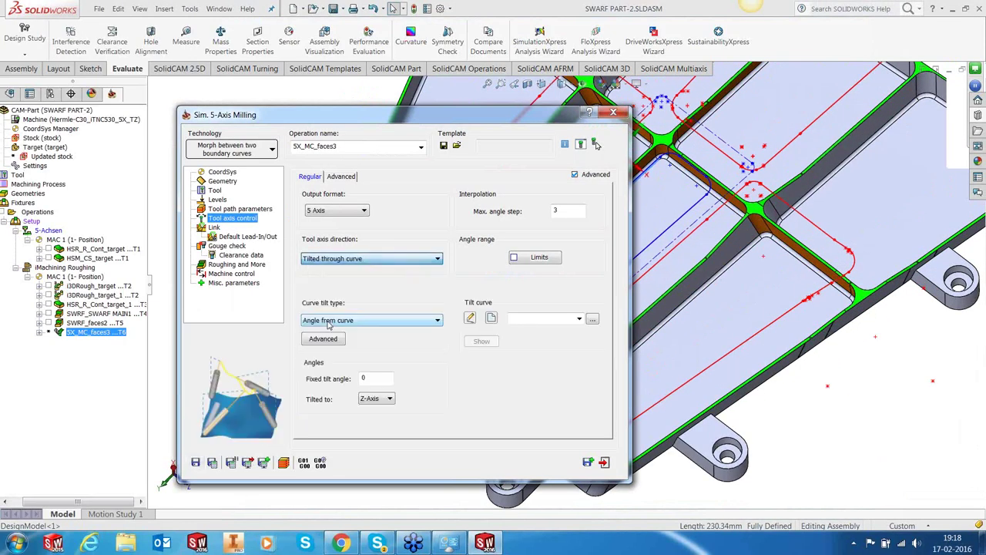
click(353, 322)
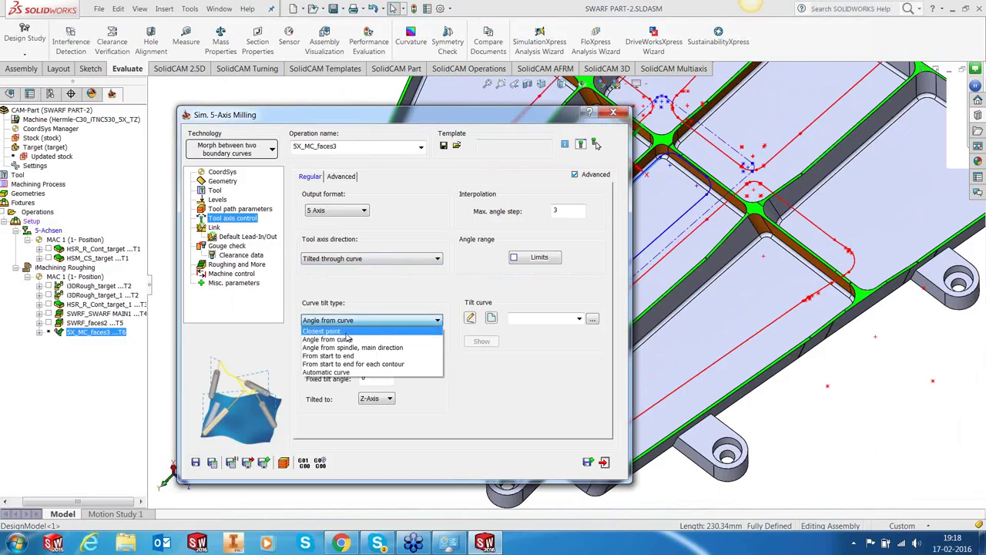
click(347, 334)
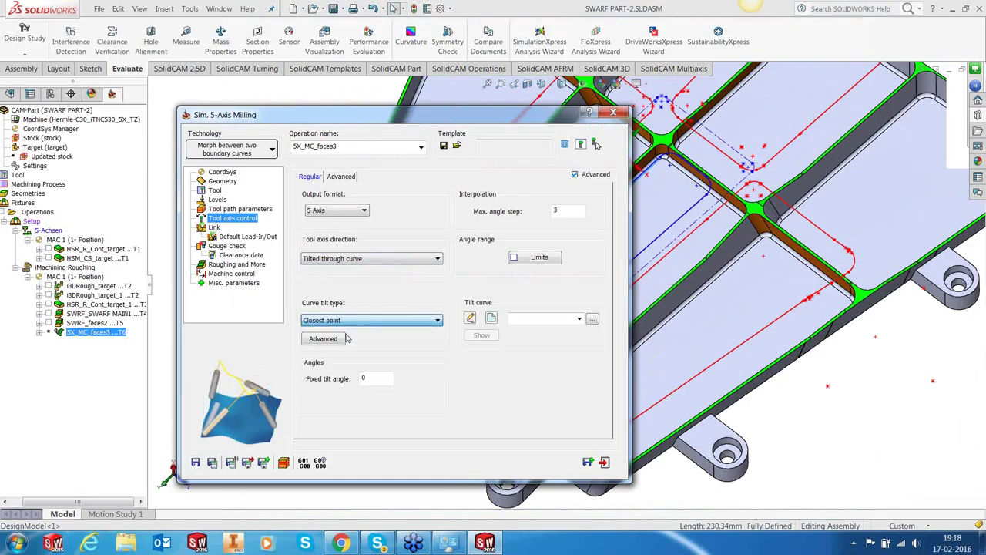
Step: Define the tilt curve from the sketched line over the middle pocket
click(491, 319)
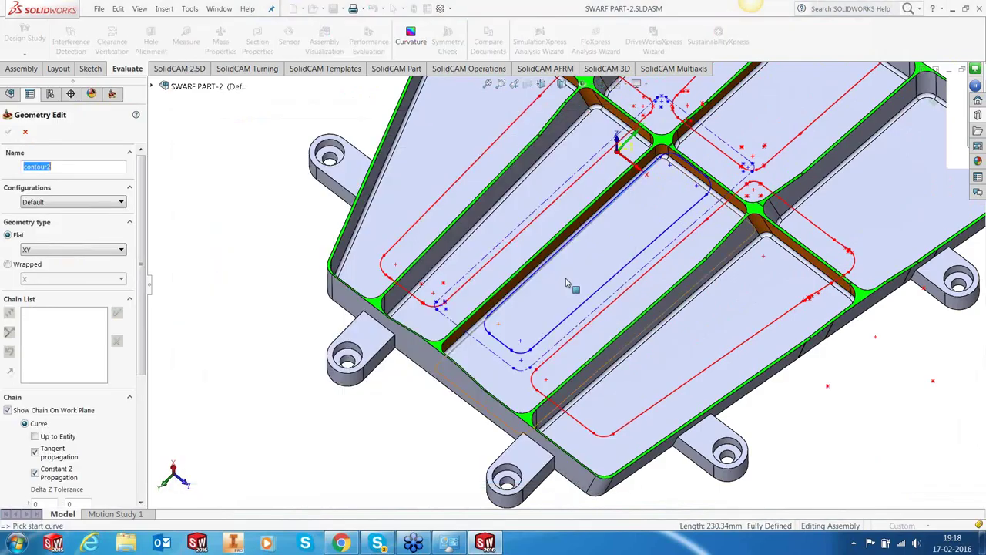
middle_drag(567, 284, 578, 275)
click(570, 282)
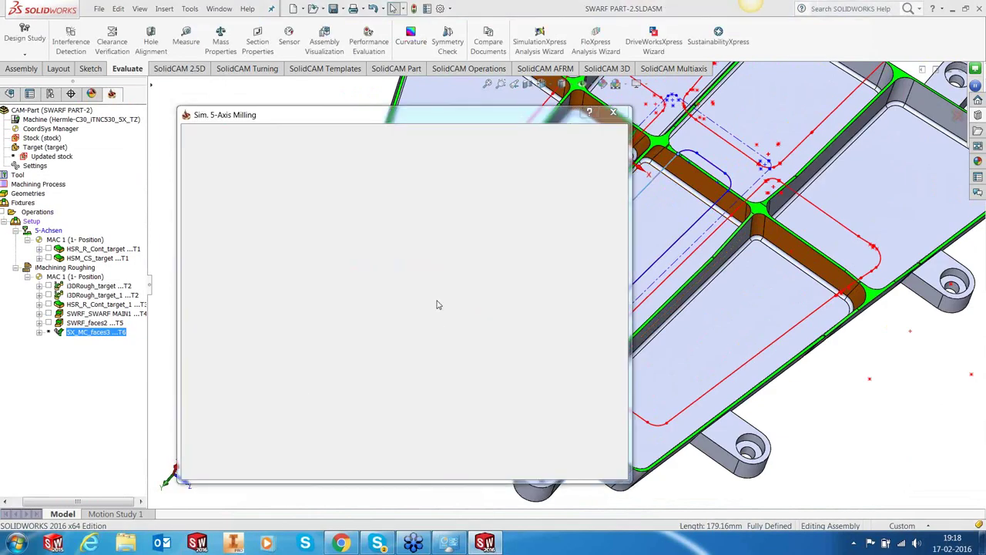
Step: Set the sorting cutting method to Spiral, save and calculate the operation, and close its dialog
click(214, 228)
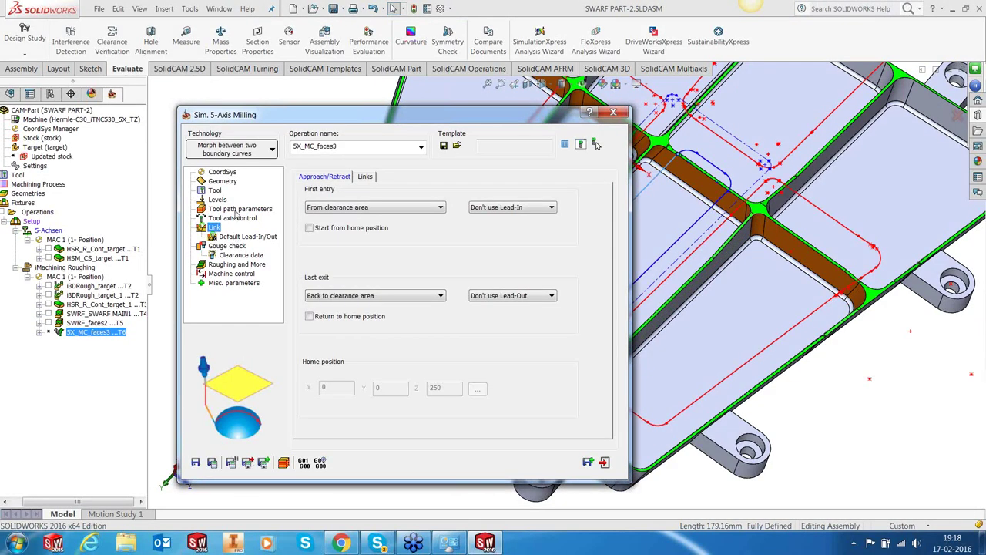
click(237, 211)
click(359, 177)
click(393, 206)
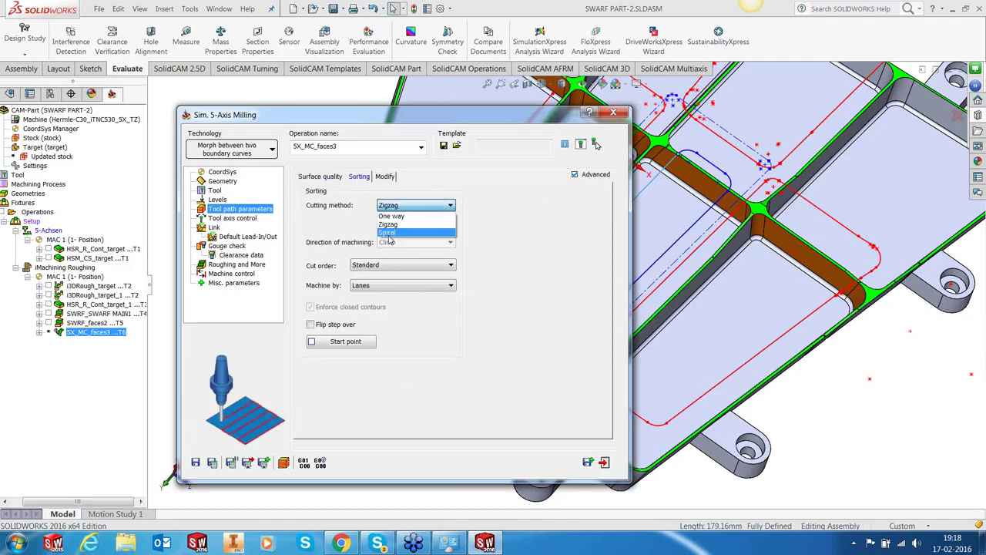
click(389, 234)
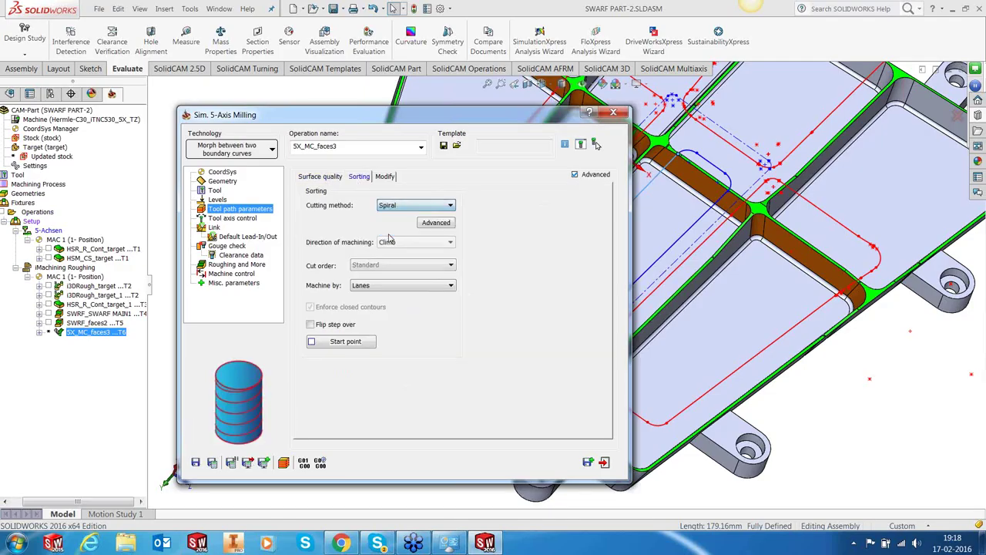
click(212, 464)
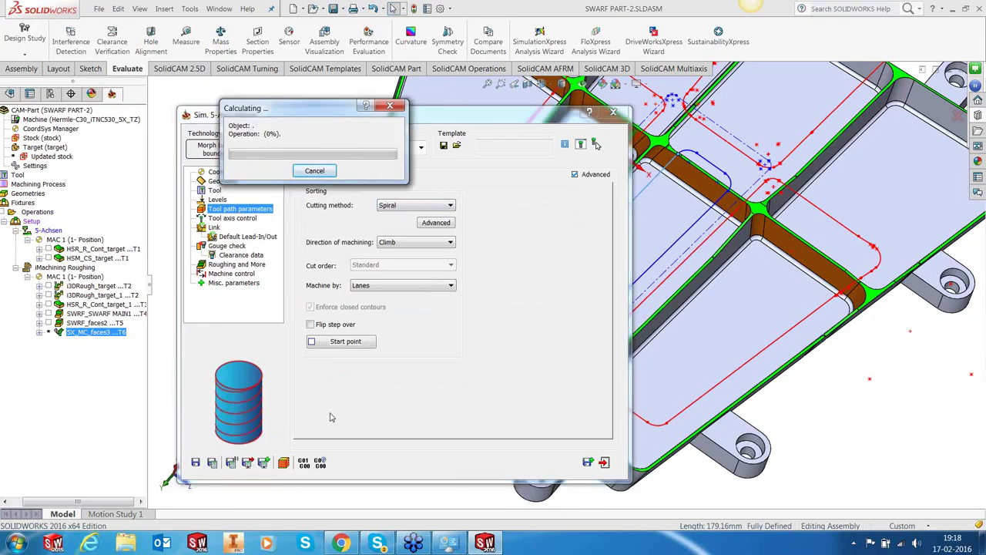
click(606, 463)
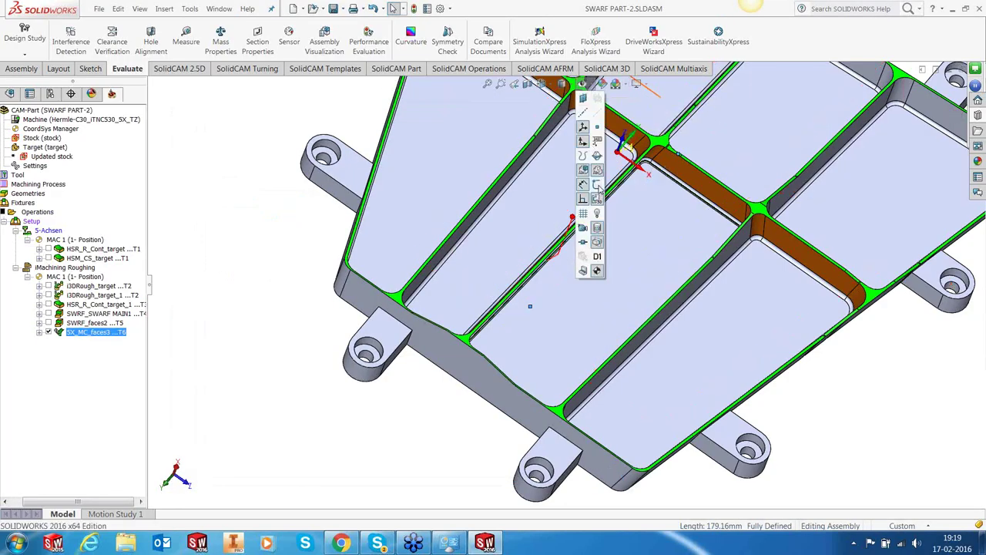
Step: Inspect the tool path on the middle pocket's floor fillets and run the simulation of 5X_MC_faces3
click(593, 271)
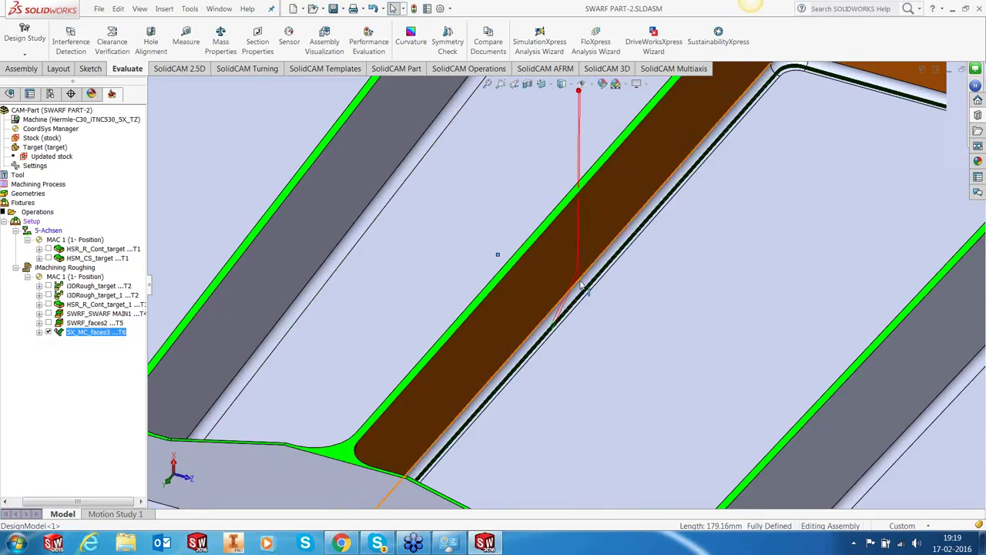
scroll(583, 287, up, 2)
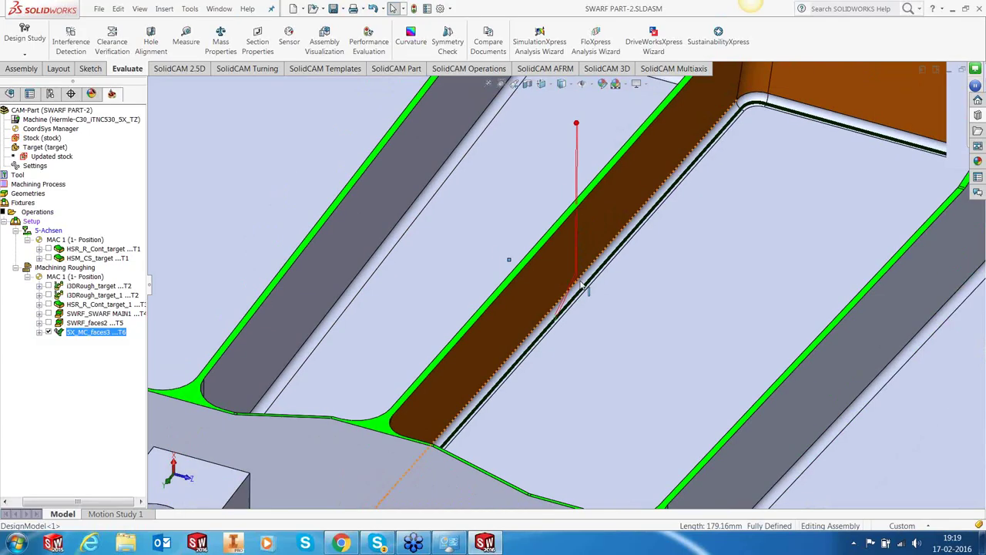
scroll(586, 282, up, 5)
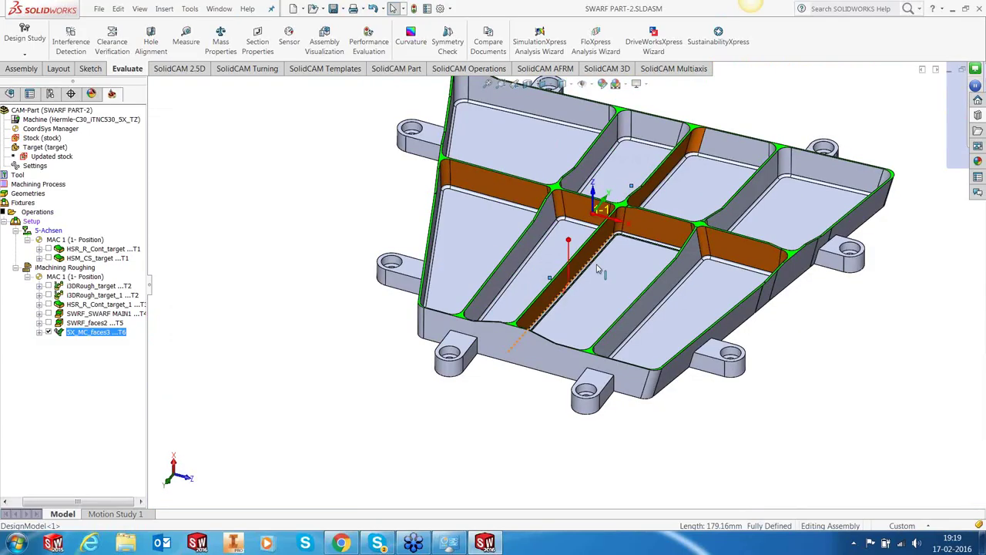
scroll(597, 269, down, 4)
scroll(620, 249, up, 4)
right_click(94, 332)
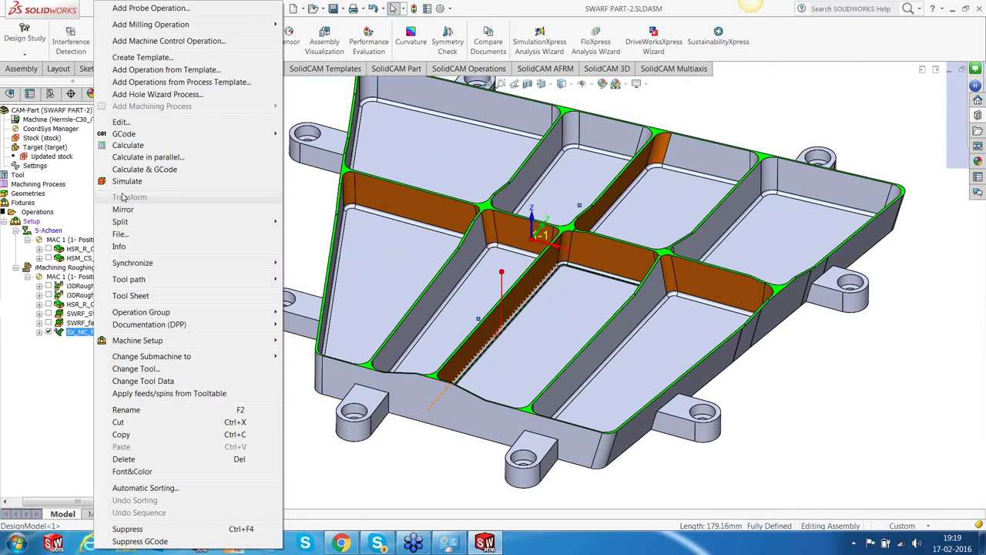
click(127, 181)
click(91, 406)
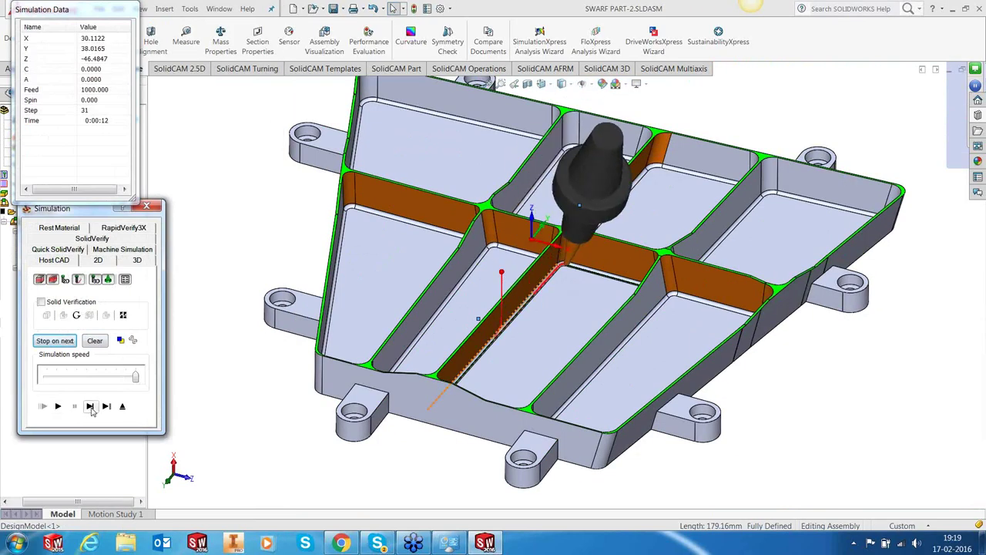
Step: Examine the tool and holder's tilt against the middle pocket's inner end wall from several sides and exit the simulation
click(611, 269)
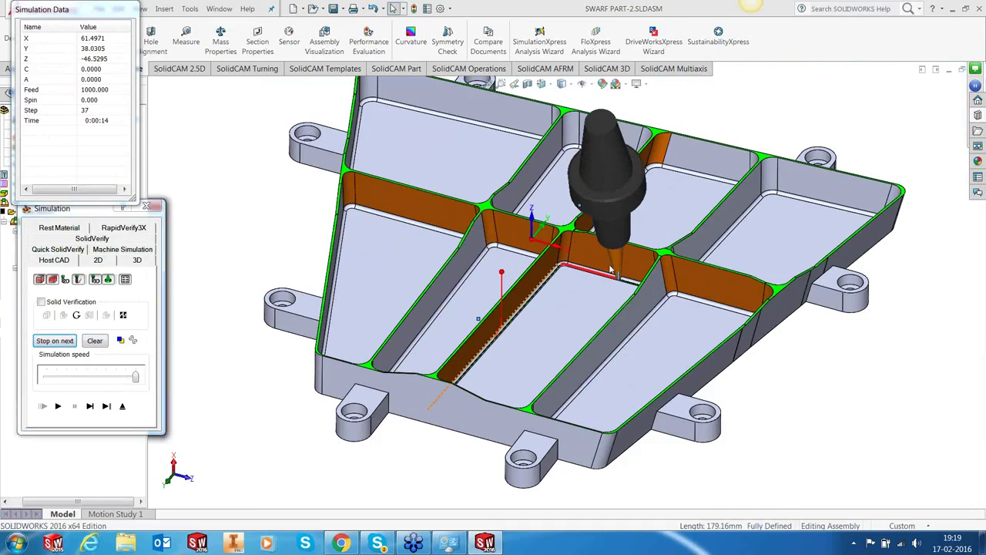
middle_drag(611, 269, 528, 355)
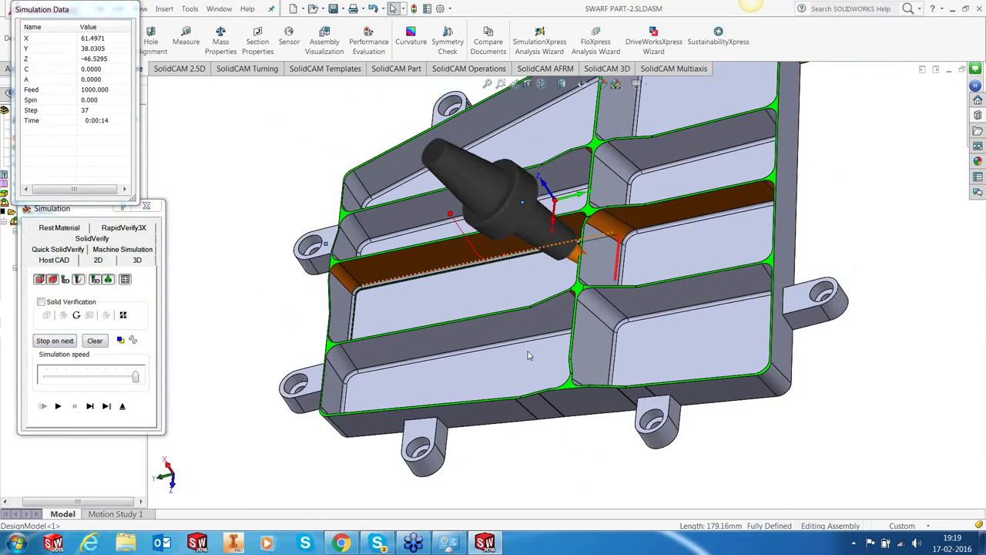
scroll(528, 355, down, 10)
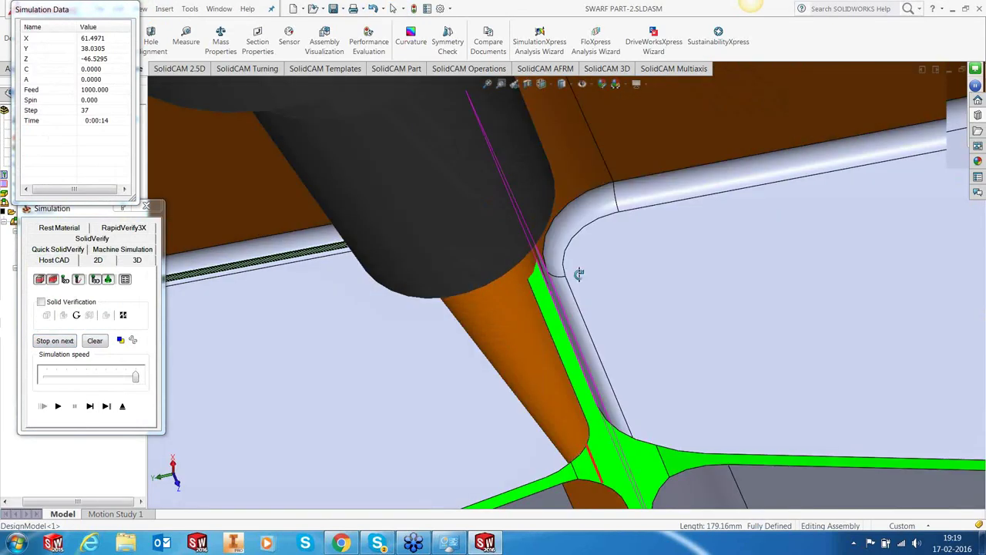
mouse_move(580, 284)
middle_down()
mouse_move(563, 293)
mouse_move(592, 275)
middle_up()
scroll(592, 276, up, 8)
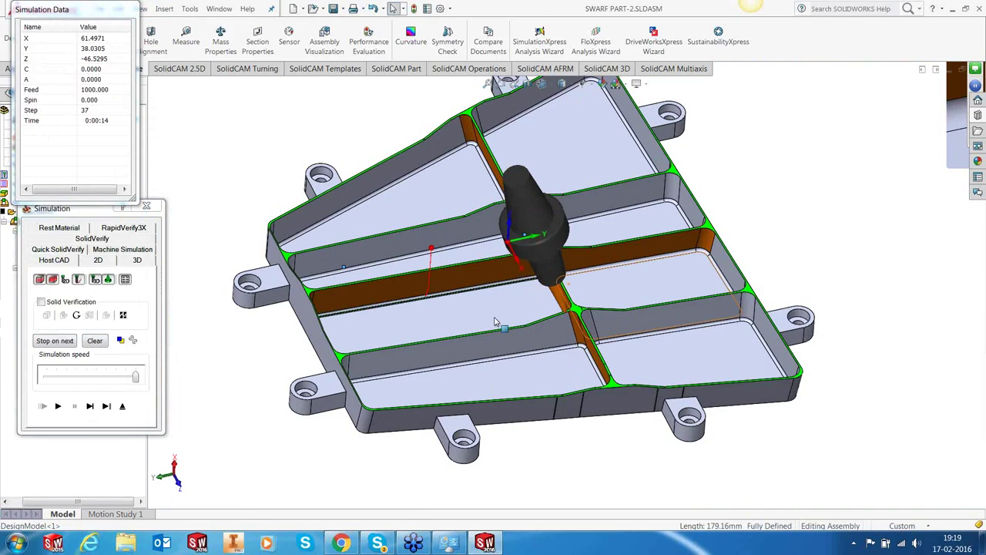
middle_drag(495, 322, 432, 331)
click(121, 405)
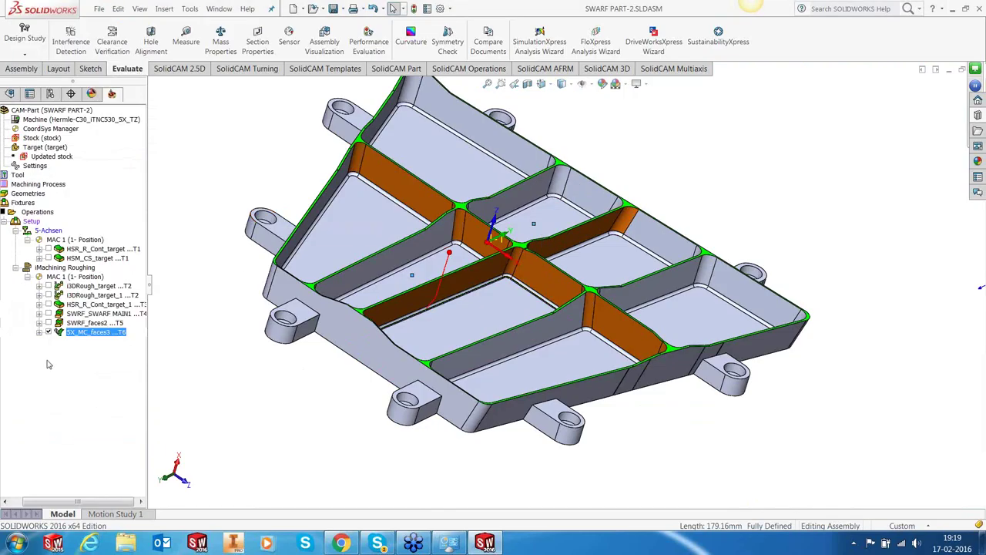
Step: Set the clearance plane of 5X_MC_faces3 to a user-defined direction through the lower and upper points of the middle pocket's corner edge
right_click(72, 332)
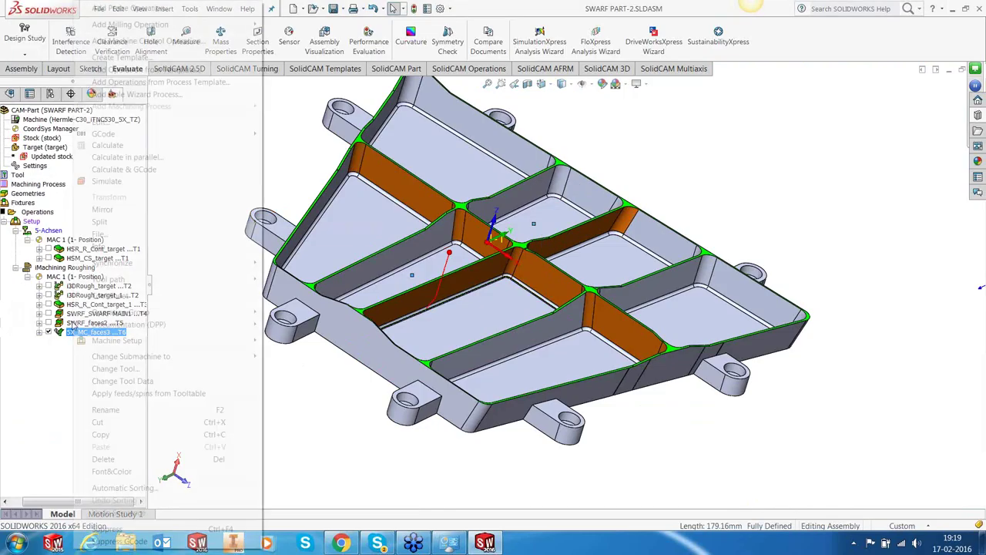
key(Escape)
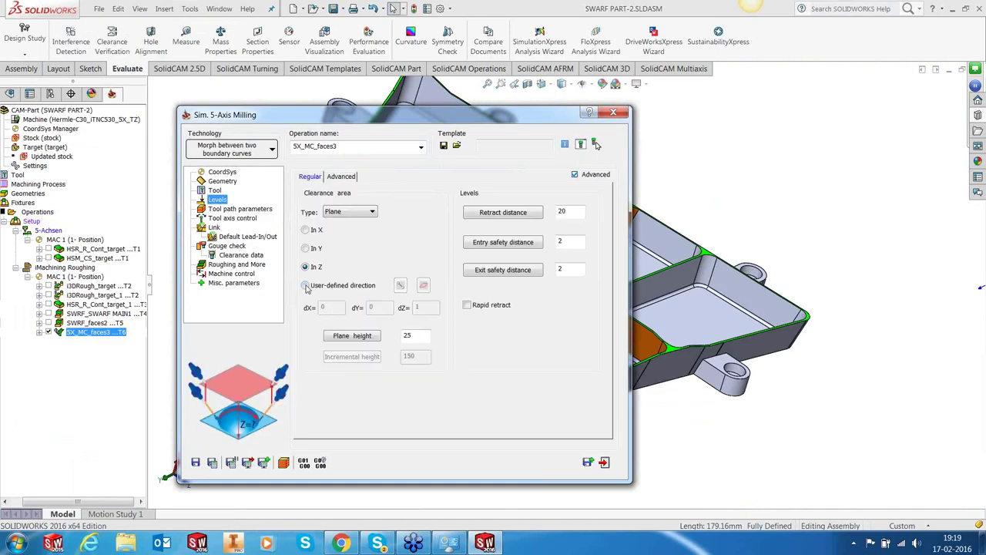
click(400, 285)
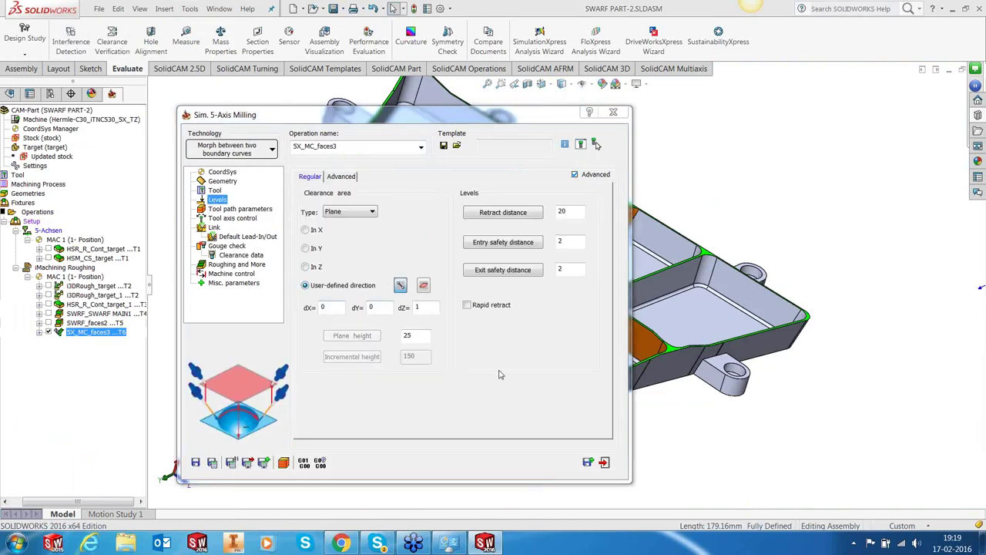
scroll(510, 287, down, 2)
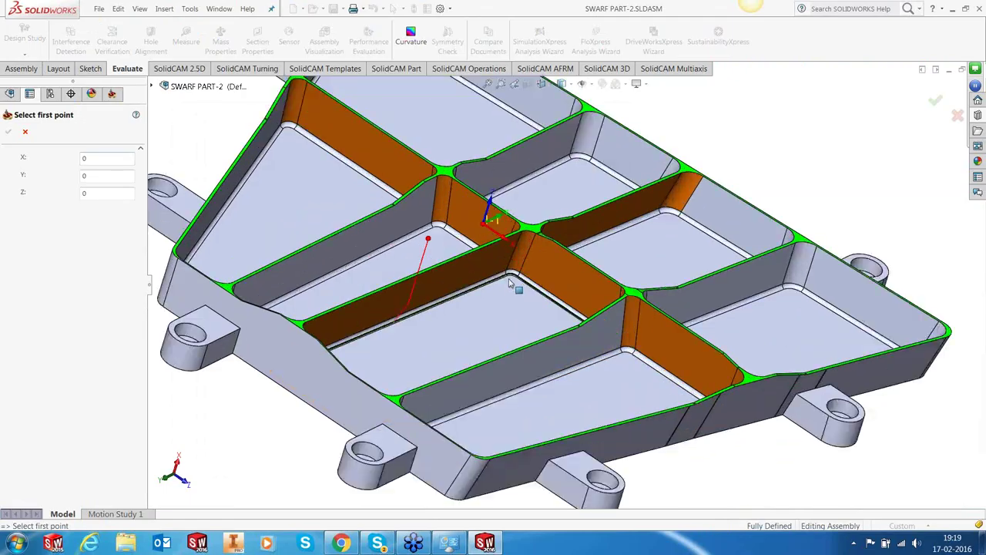
scroll(510, 286, down, 3)
click(439, 276)
click(8, 131)
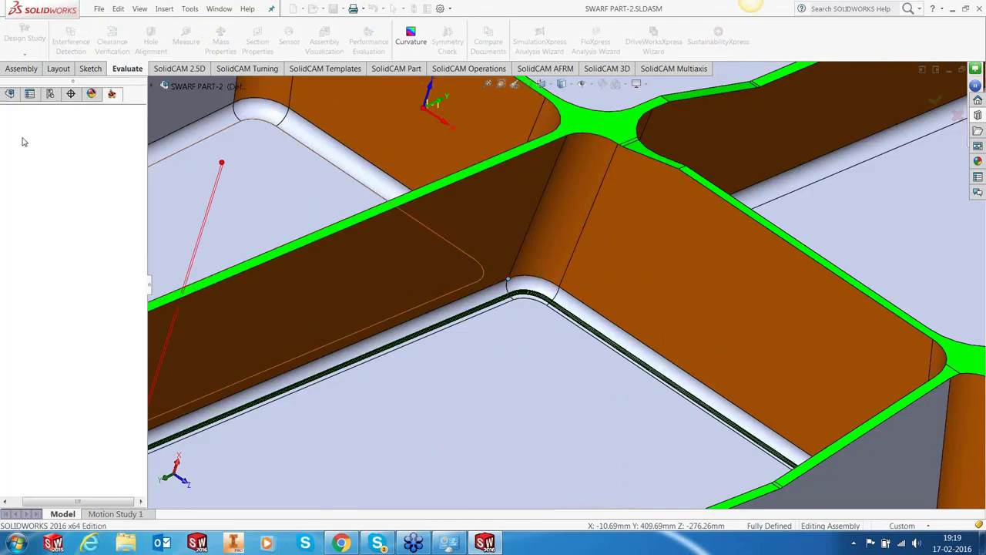
click(566, 136)
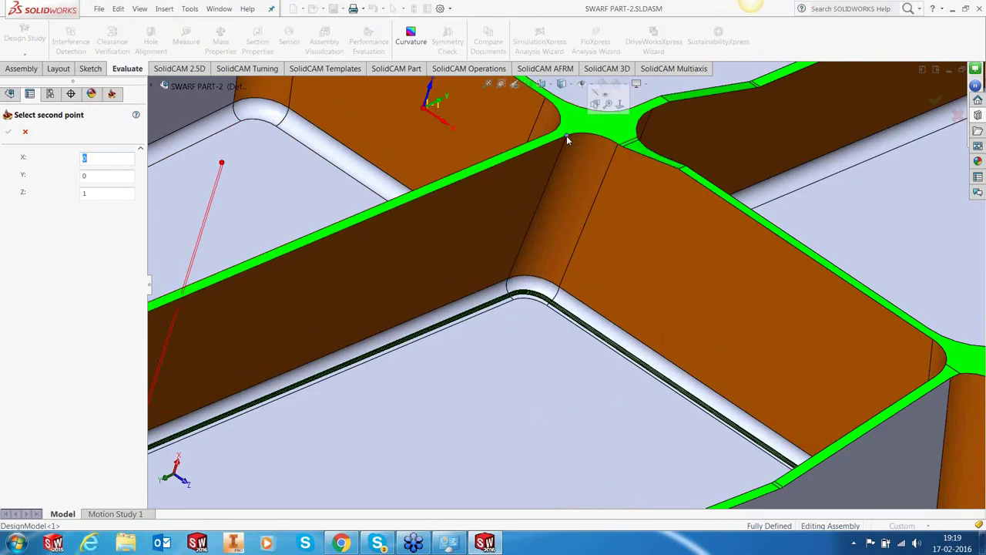
click(9, 133)
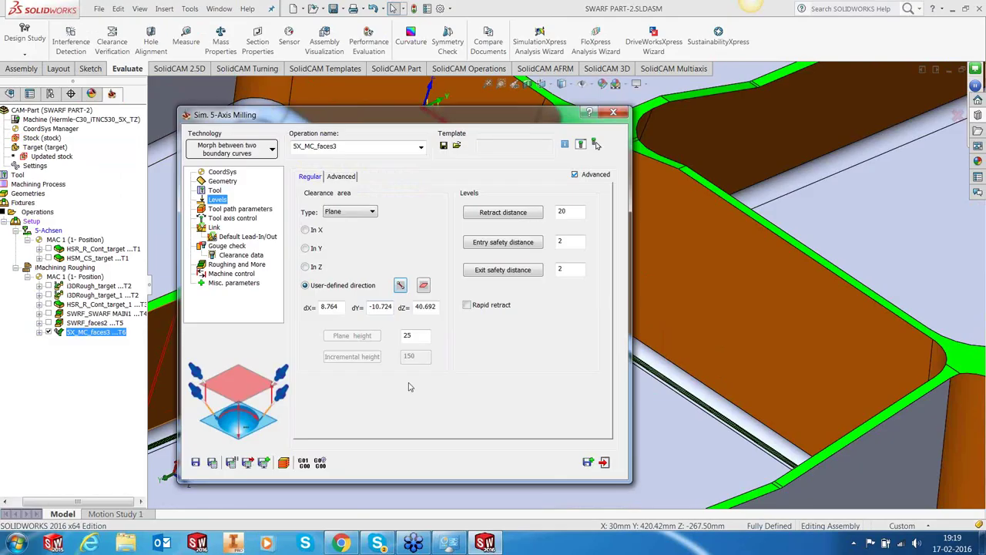
Step: Set the entry and exit safety distances to 10, and save and calculate the operation
click(545, 270)
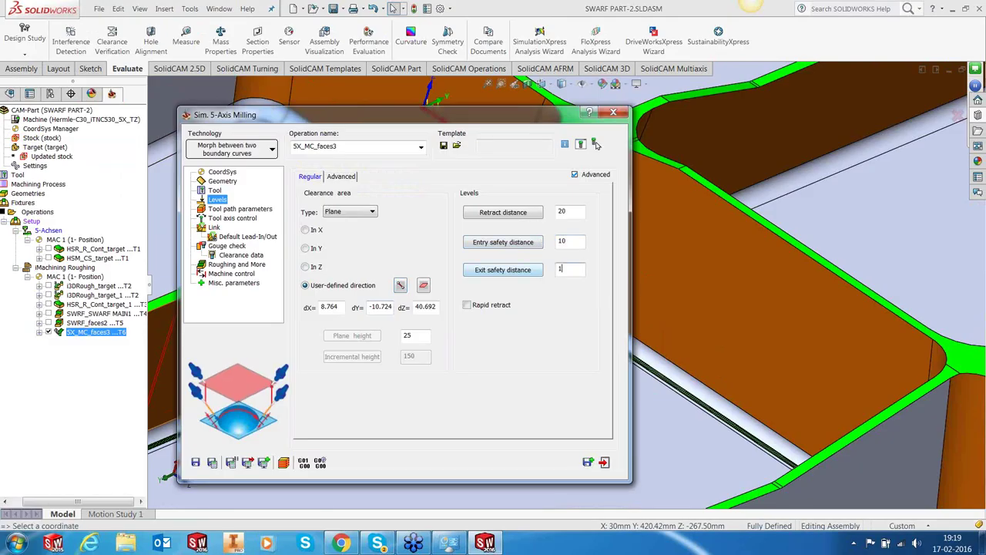
click(212, 463)
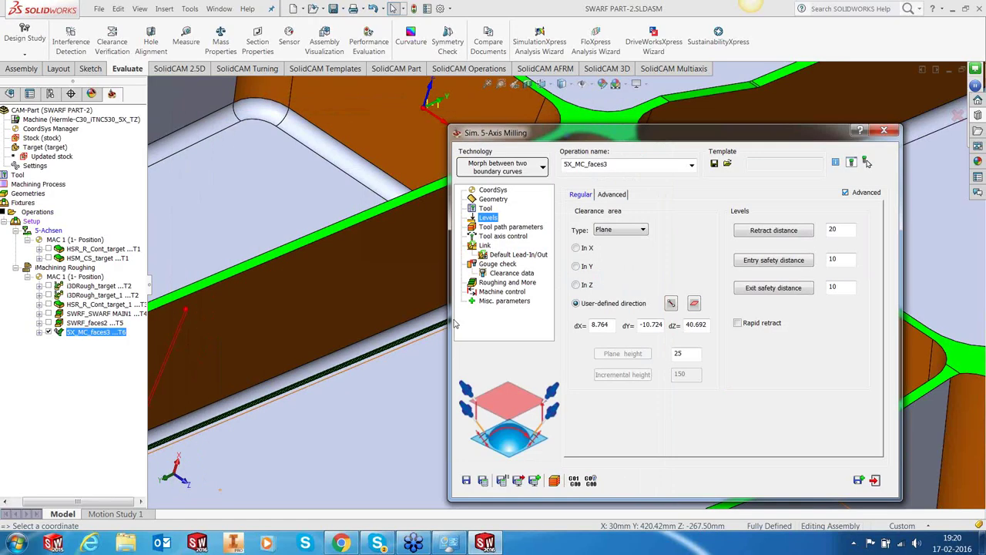
click(349, 376)
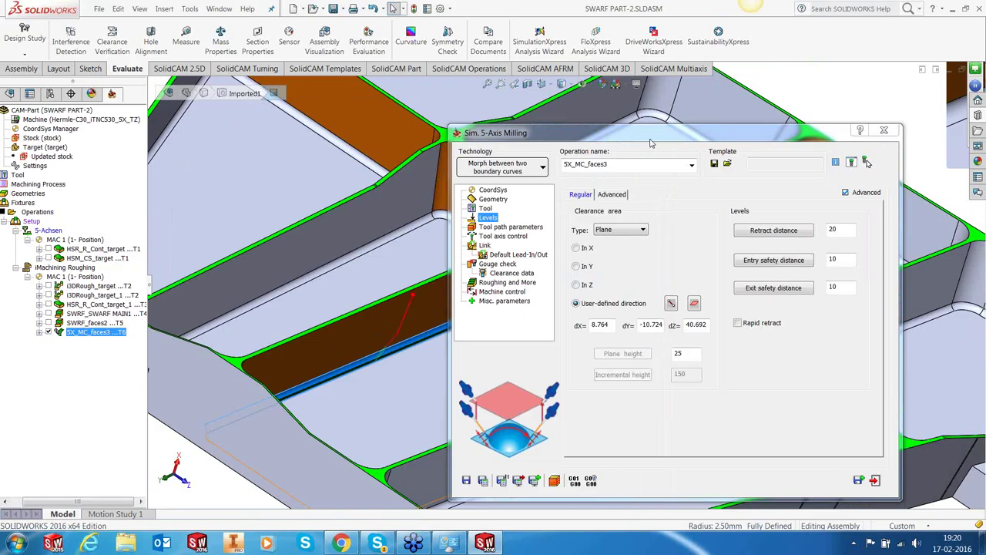
Step: Enable Gouge 1 for arbor, tool shaft and tool tip against check surfaces faces2, discarding the new face selection
middle_drag(586, 231, 522, 326)
right_click(522, 326)
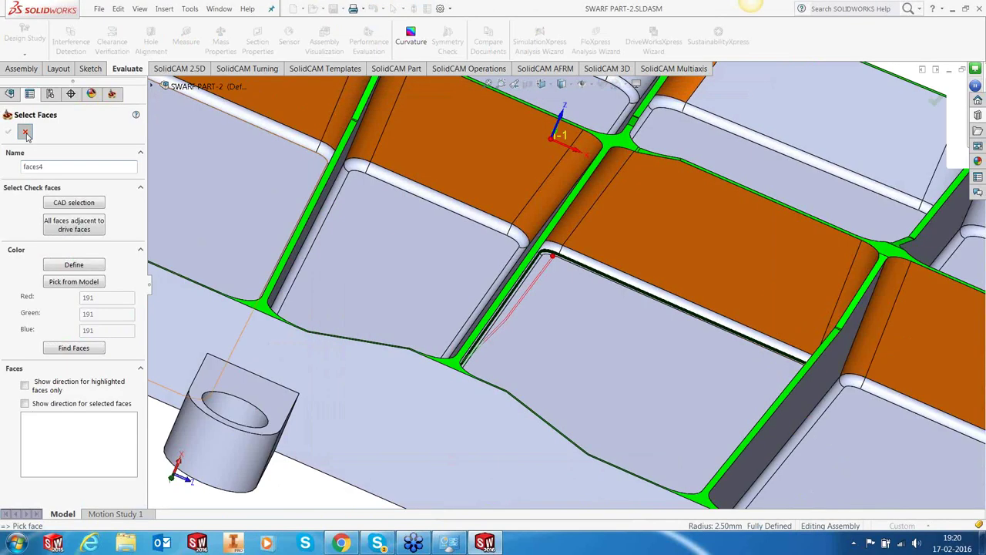
click(25, 132)
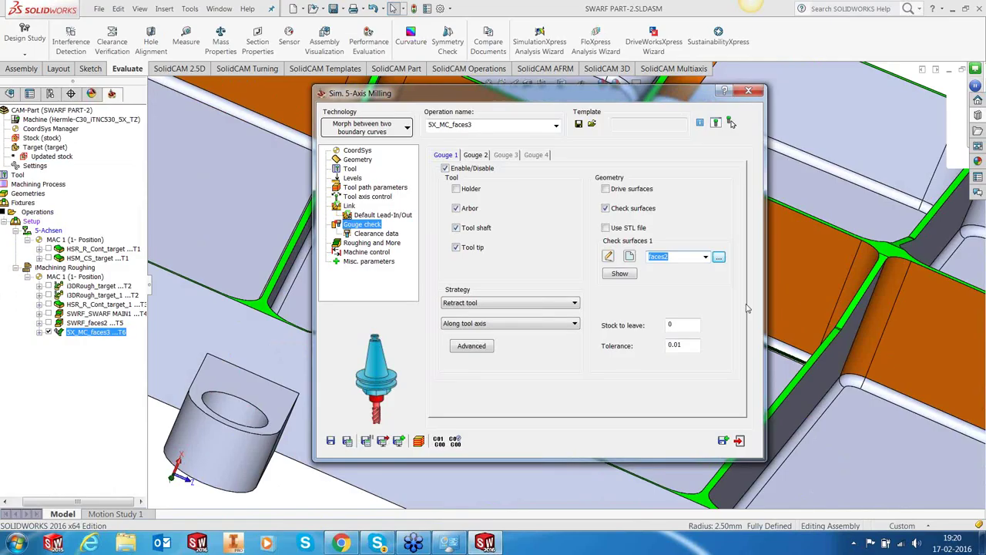
drag(572, 93, 386, 100)
Step: Set the Gouge 1 strategy to Tilt tool with Automatic tilting and 0.1 stock to leave, and save and calculate the operation
click(337, 305)
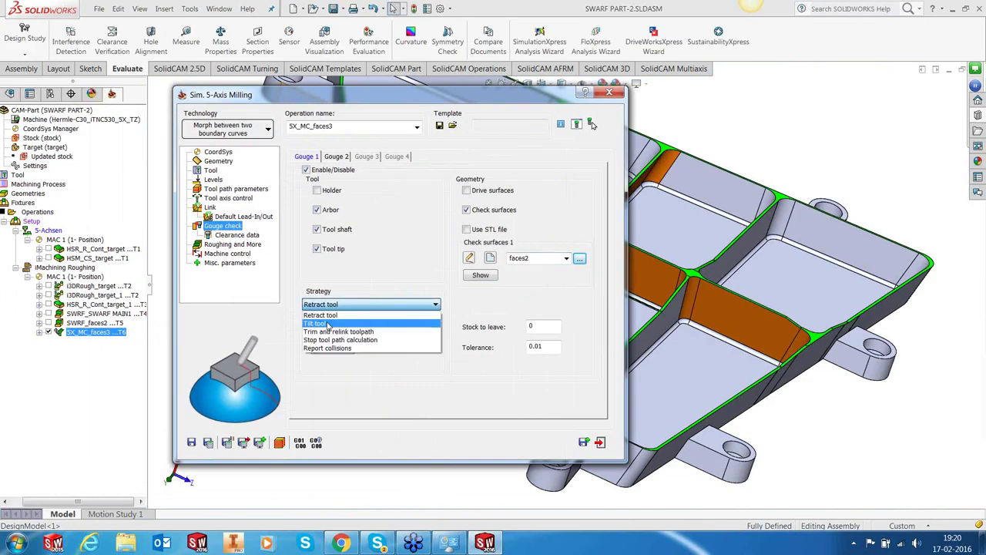
click(336, 320)
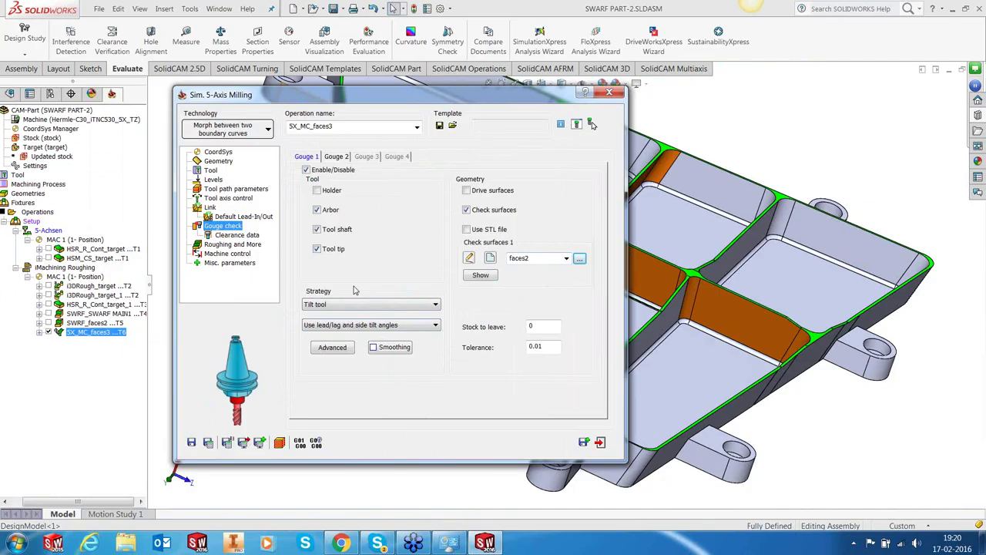
click(389, 327)
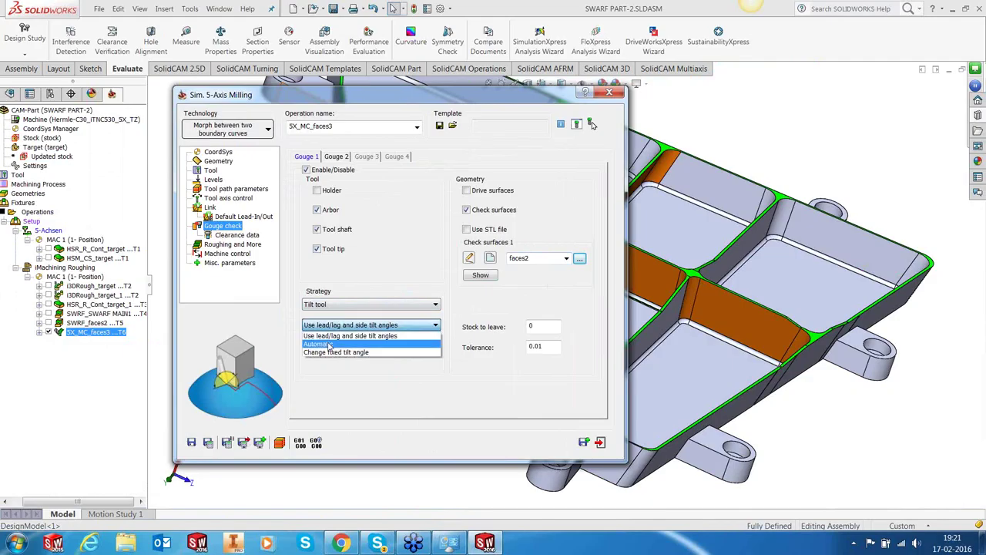
click(330, 345)
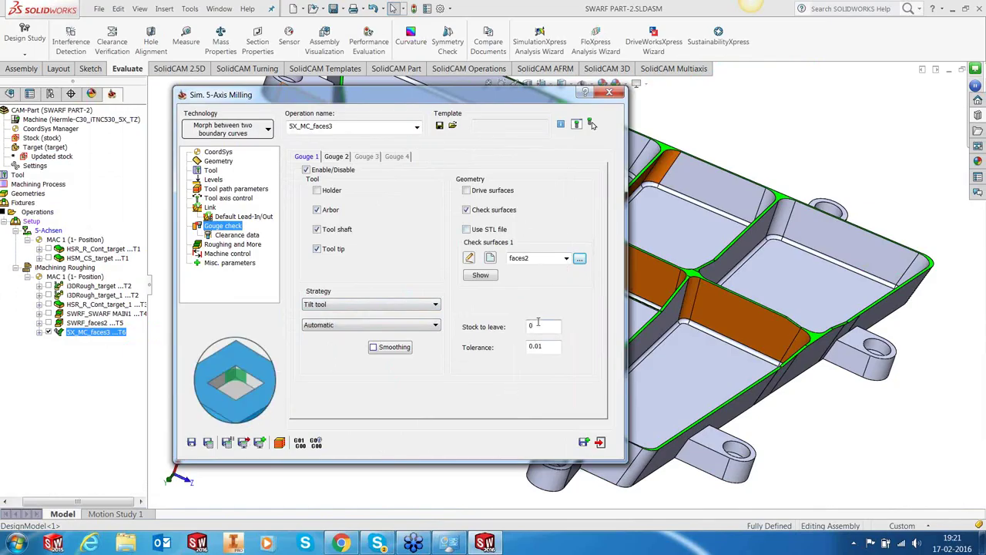
click(208, 443)
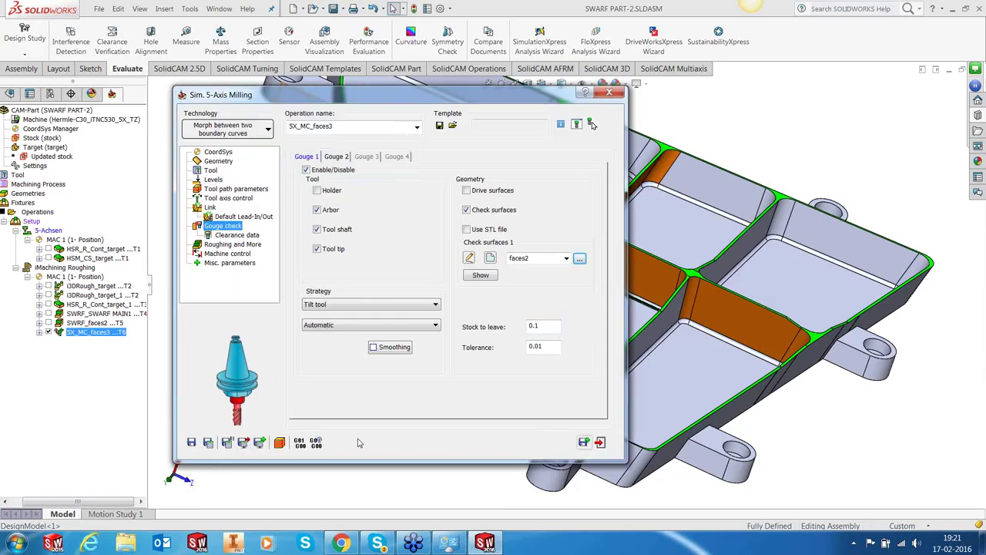
Step: Simulate 5X_MC_faces3 step by step, examine the holder's tilt and clearance along the middle pocket's fillets from several sides, and exit the simulation
click(278, 445)
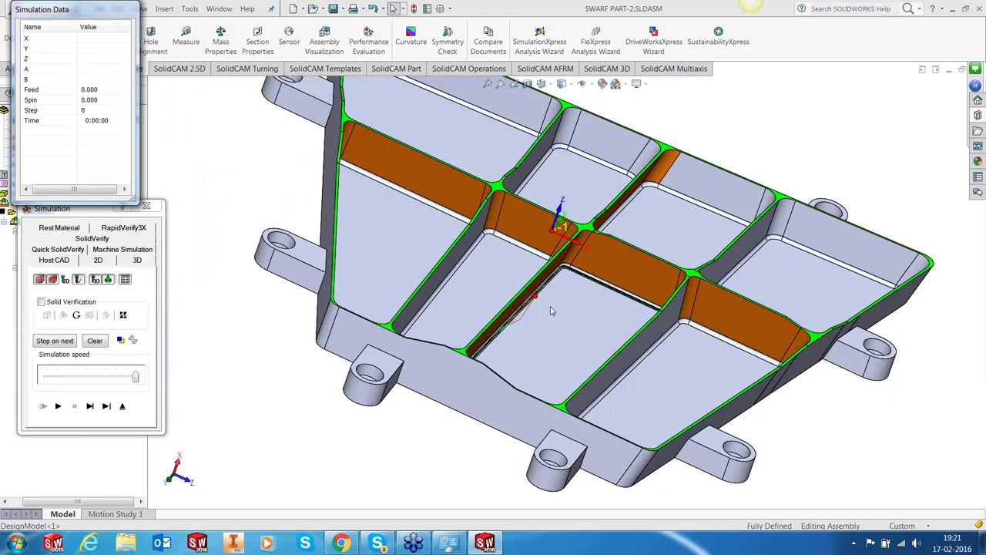
middle_drag(551, 311, 532, 347)
click(89, 406)
click(90, 406)
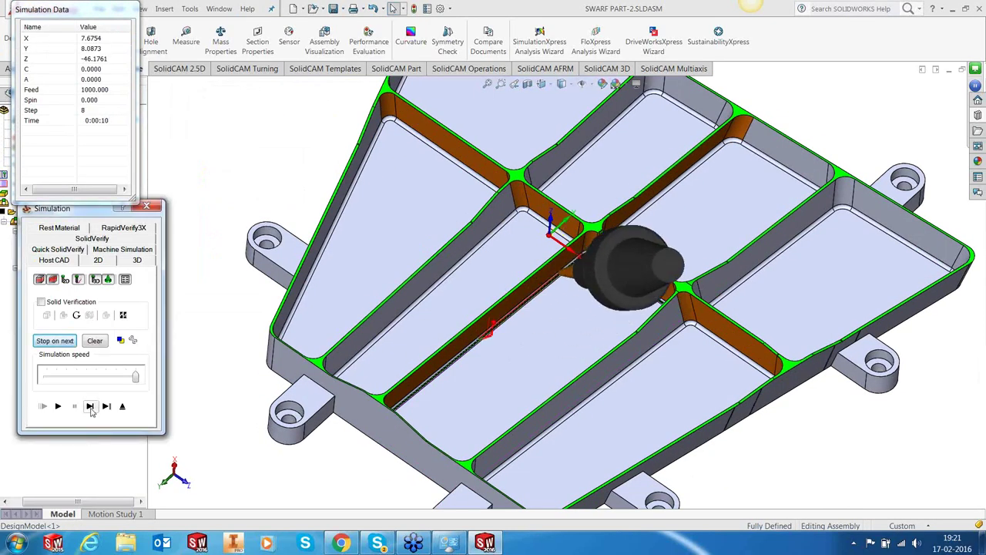
middle_drag(586, 297, 586, 231)
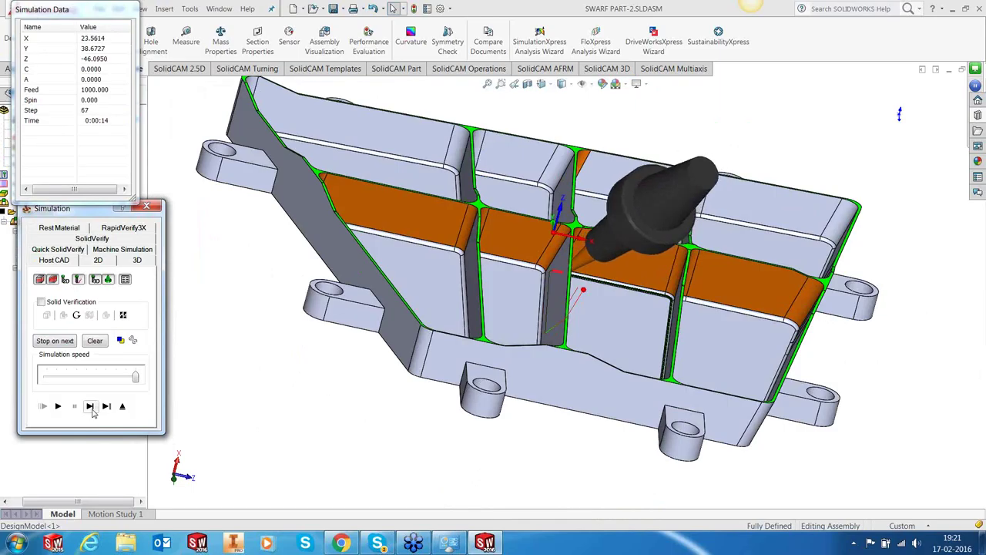
middle_drag(618, 284, 617, 241)
scroll(620, 248, down, 3)
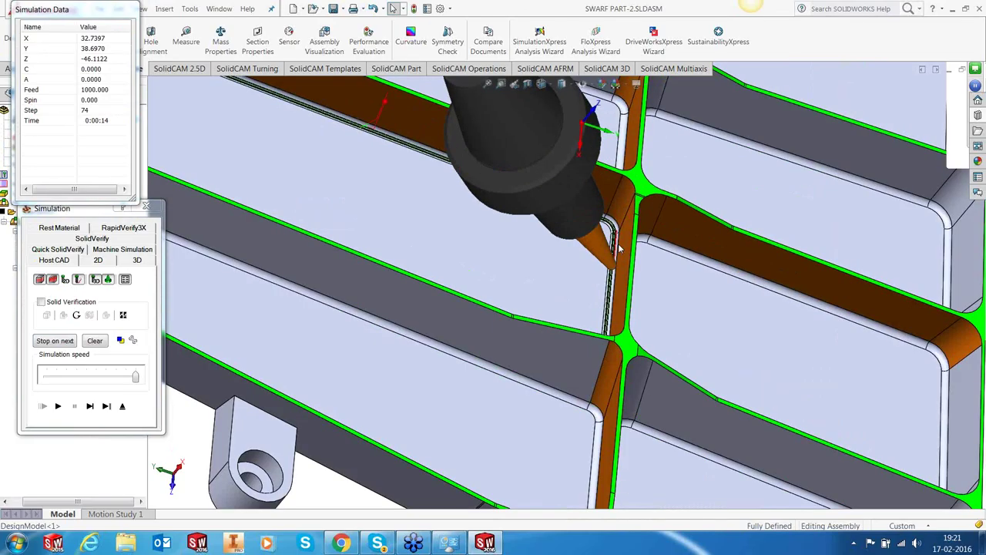
scroll(620, 247, down, 2)
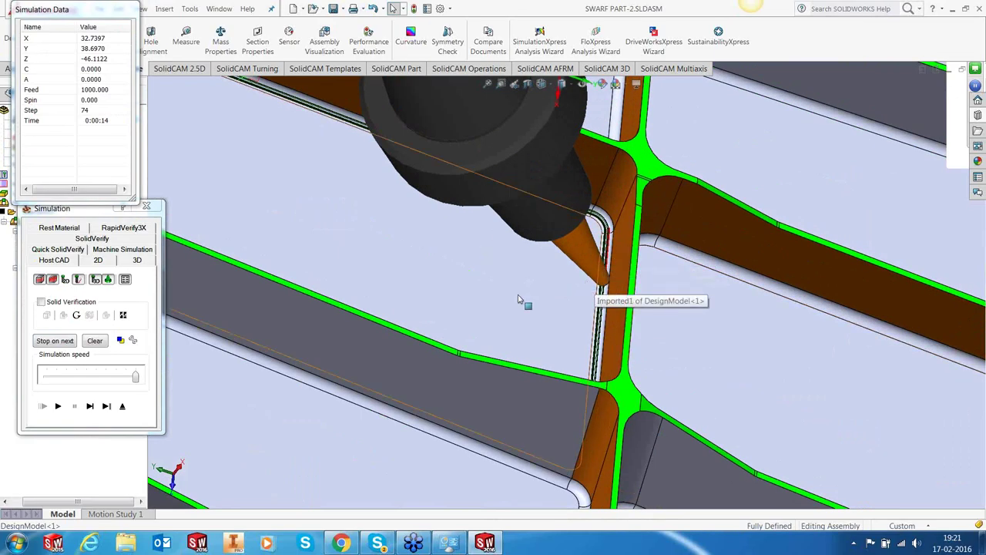
scroll(518, 299, up, 5)
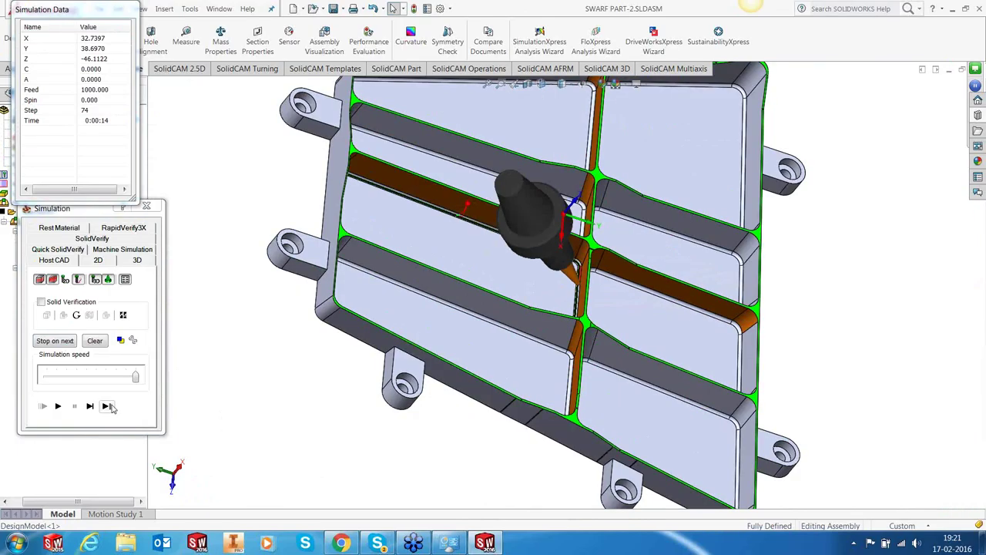
click(90, 406)
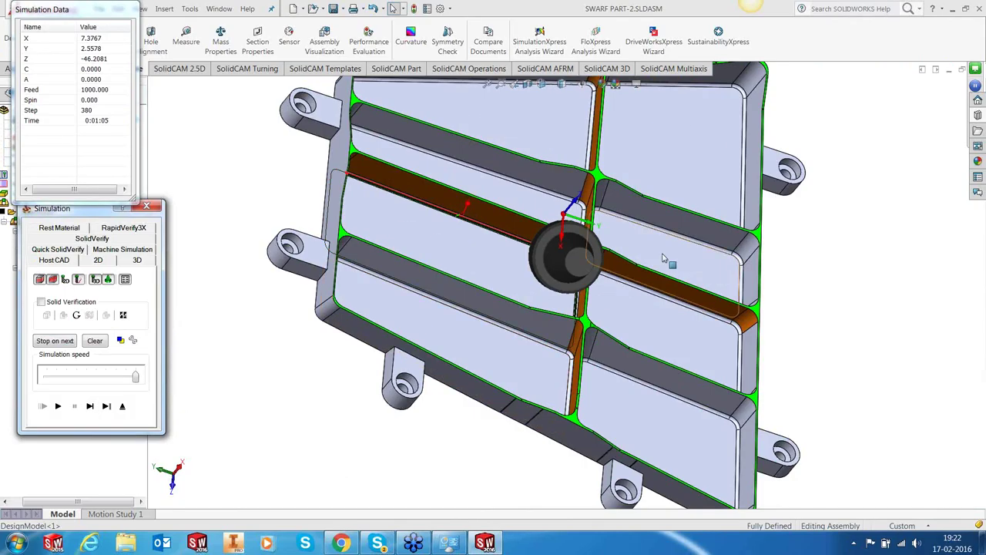
middle_drag(542, 280, 462, 245)
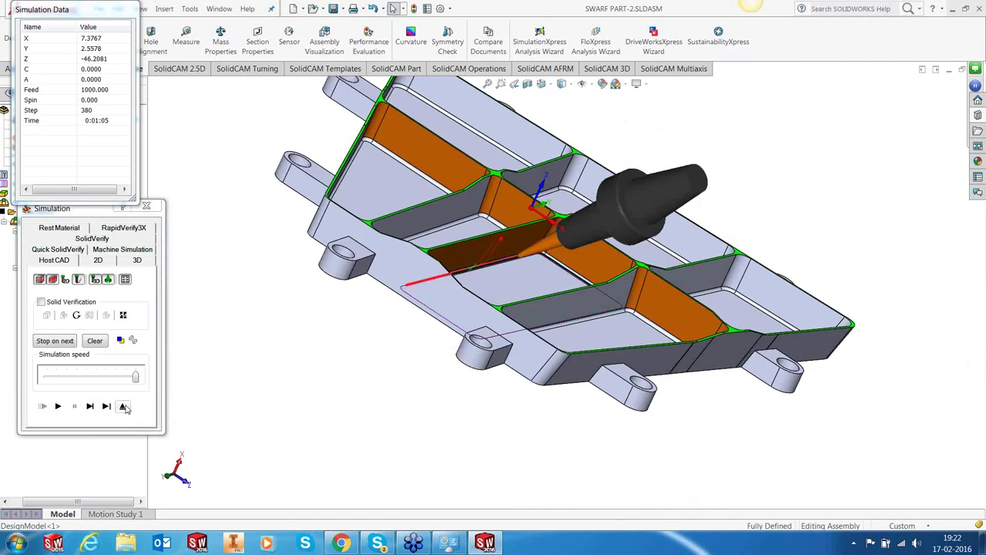
click(124, 407)
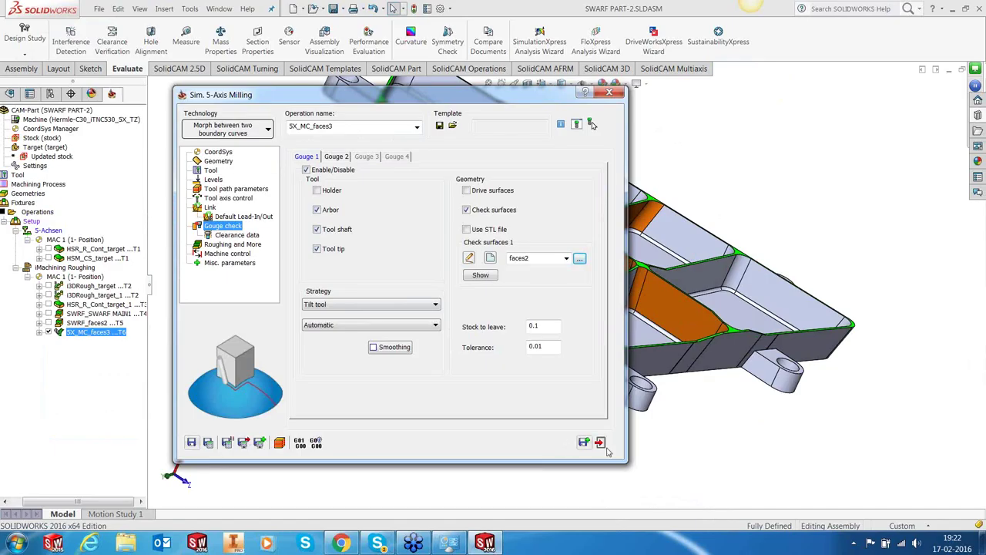
Step: Save and copy 5X_MC_faces3, and change the copy's technology to Parallel to Curve(s)
click(584, 442)
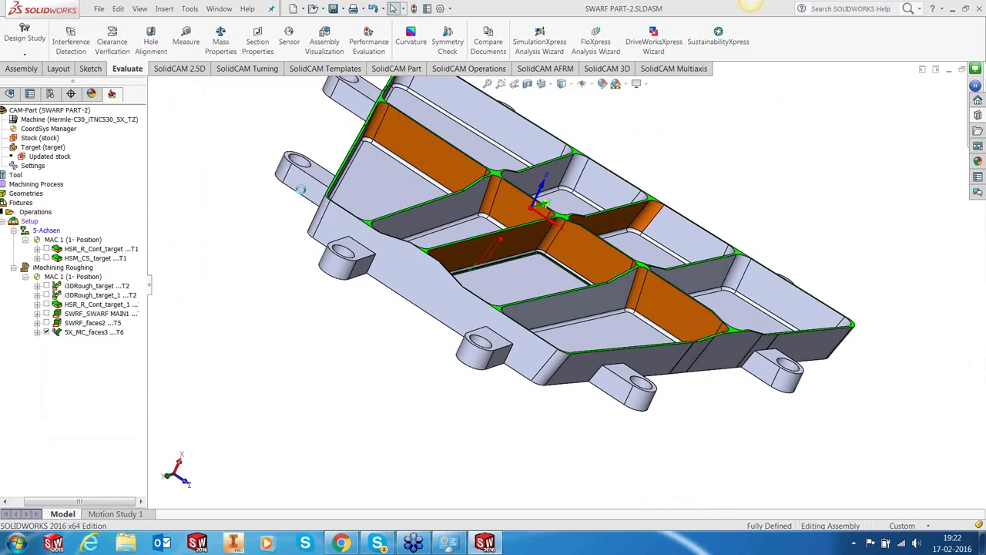
click(228, 130)
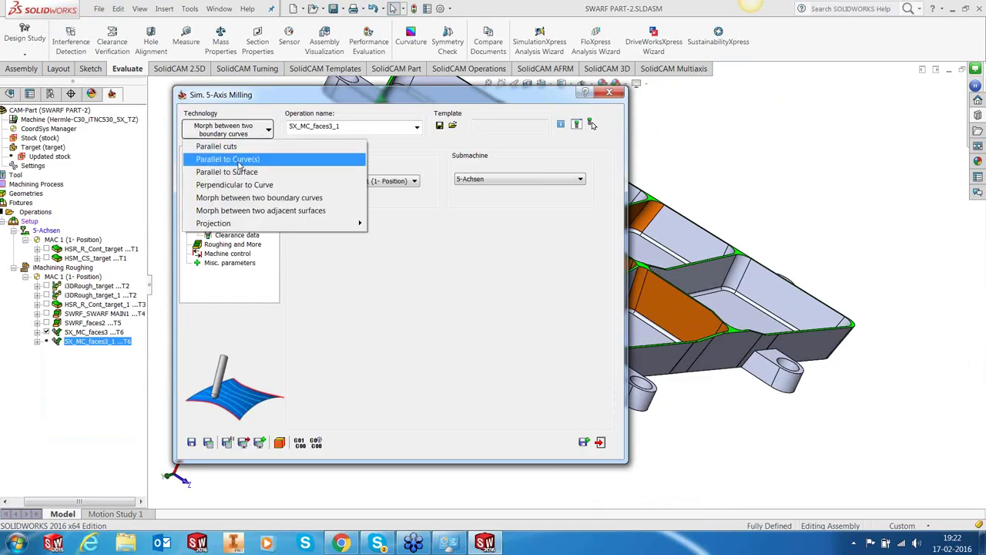
click(231, 159)
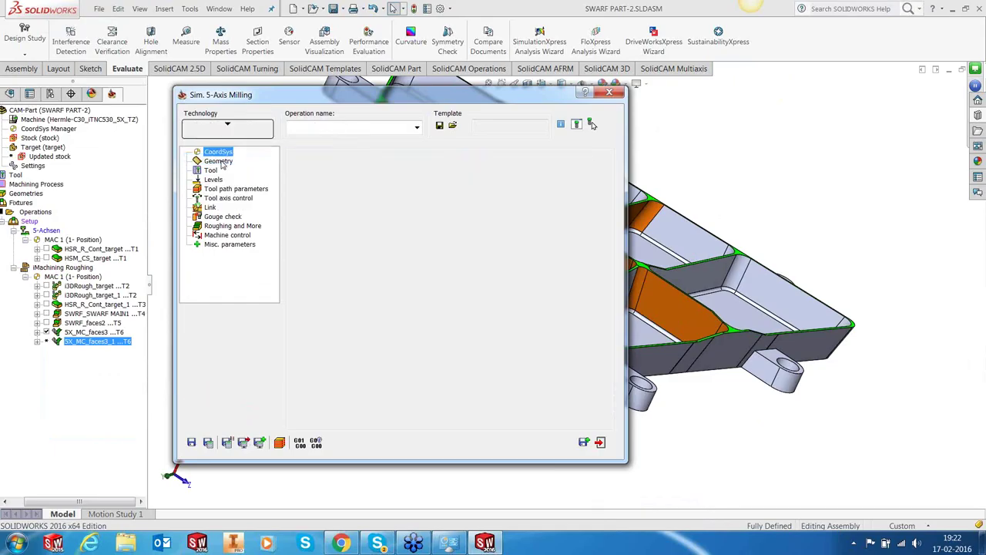
Step: Define the middle pocket's floor face as the new drive surface faces4
click(218, 161)
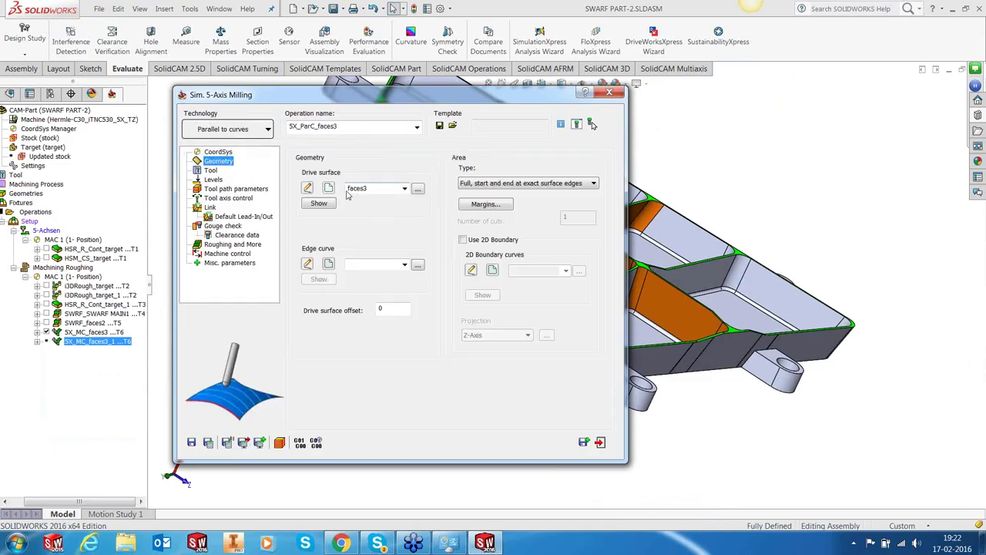
click(329, 188)
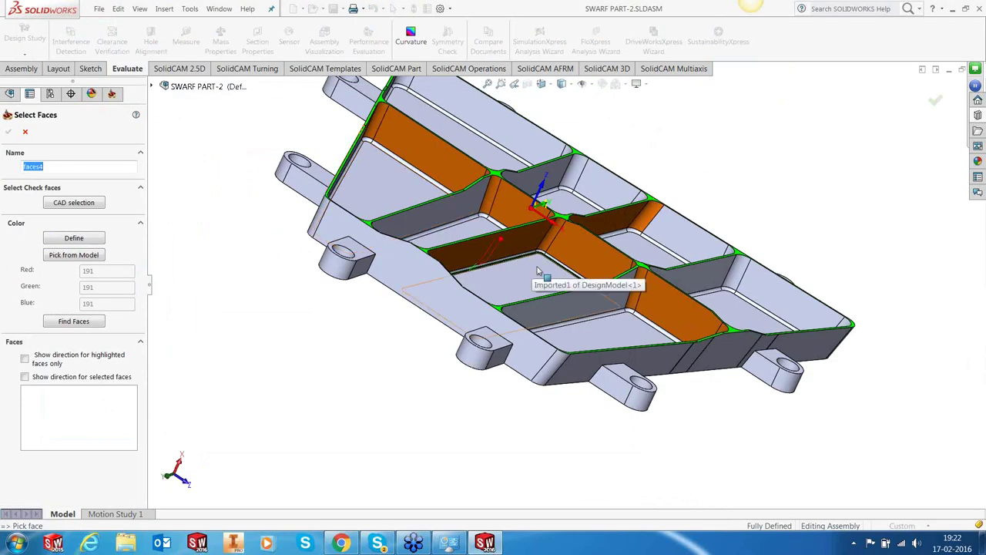
click(538, 271)
click(7, 131)
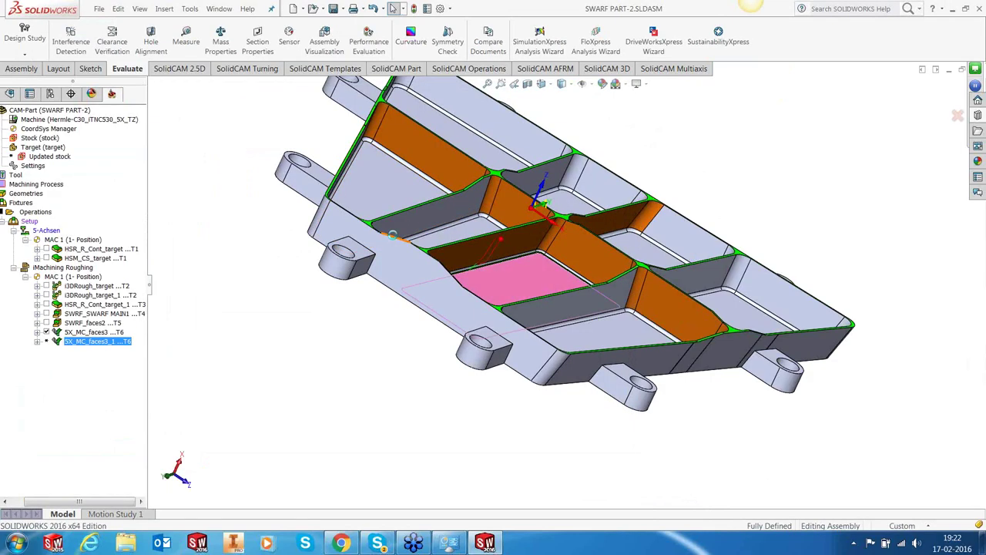
Step: Choose the existing geometry contour1 as the edge curve, discarding the new contour definition
click(328, 264)
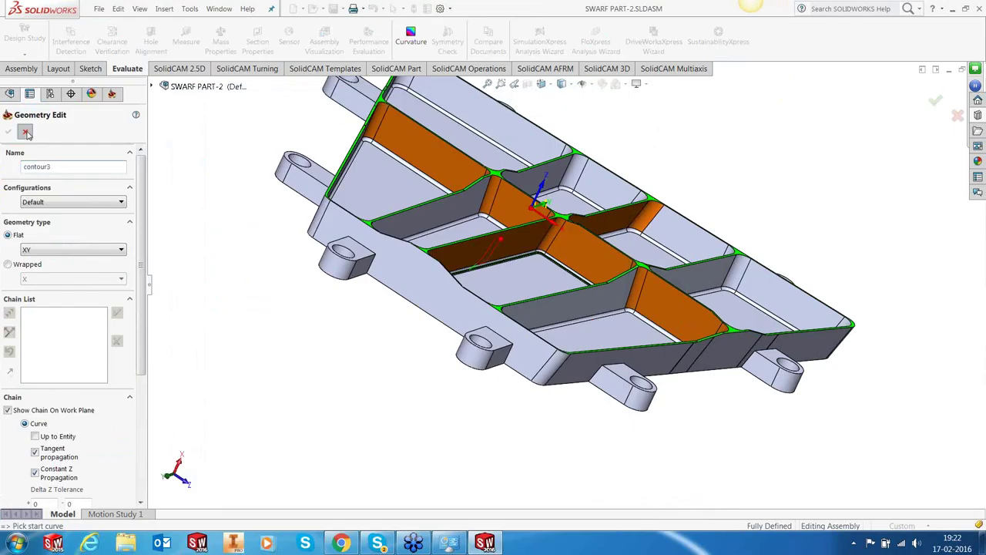
key(Escape)
click(418, 266)
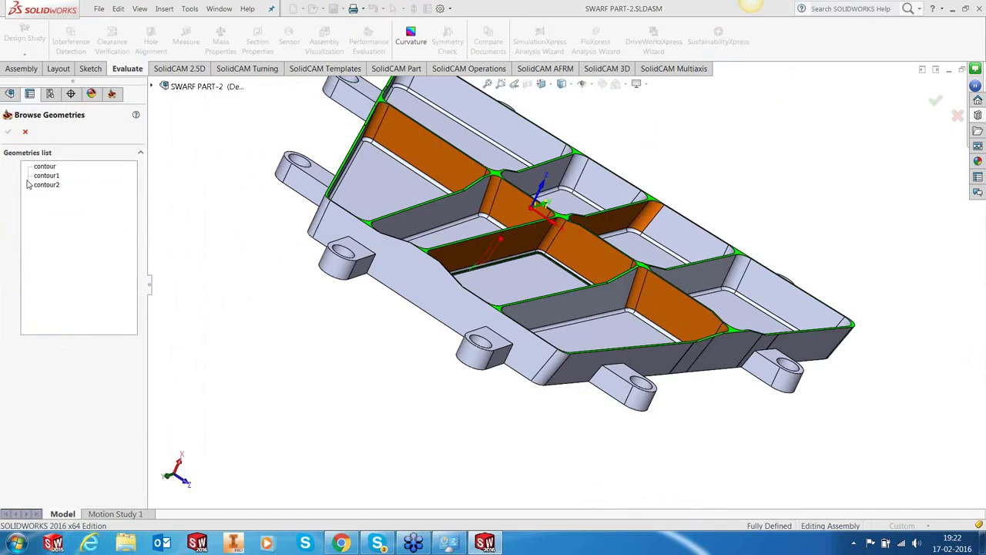
middle_drag(516, 282, 478, 254)
click(46, 175)
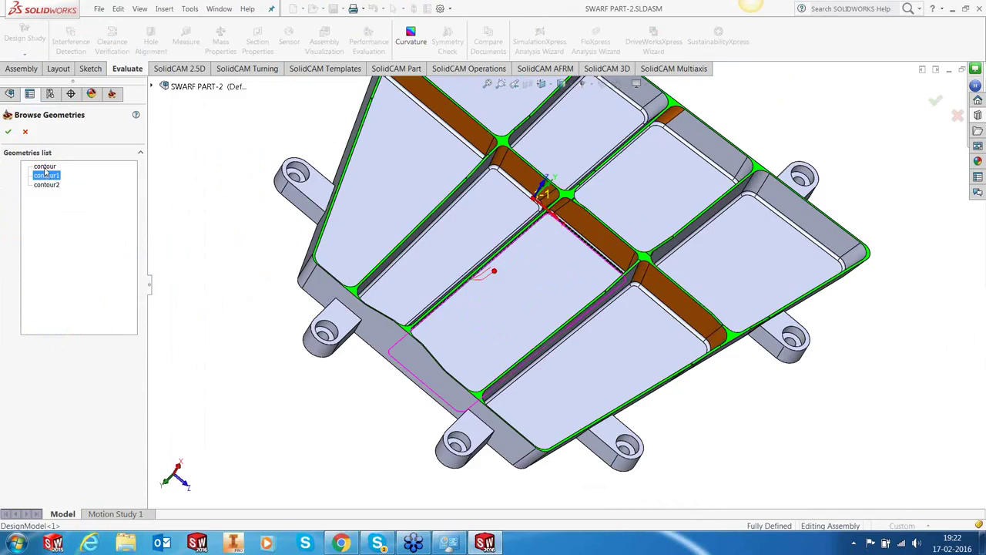
click(44, 168)
click(47, 176)
double_click(48, 178)
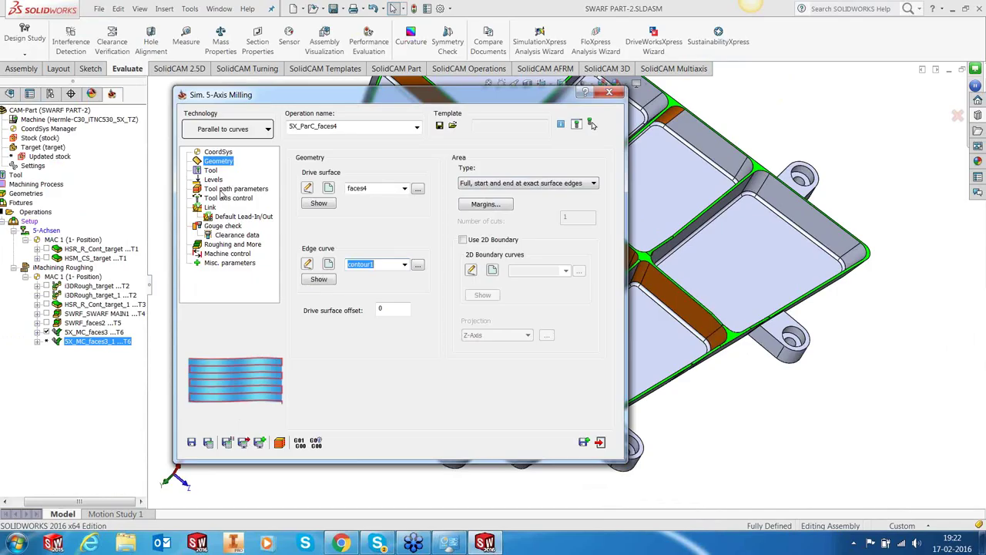
Step: Set the machining area type to Determined by number of cuts with 35 cuts
click(221, 193)
click(220, 162)
click(526, 184)
click(518, 211)
text(35)
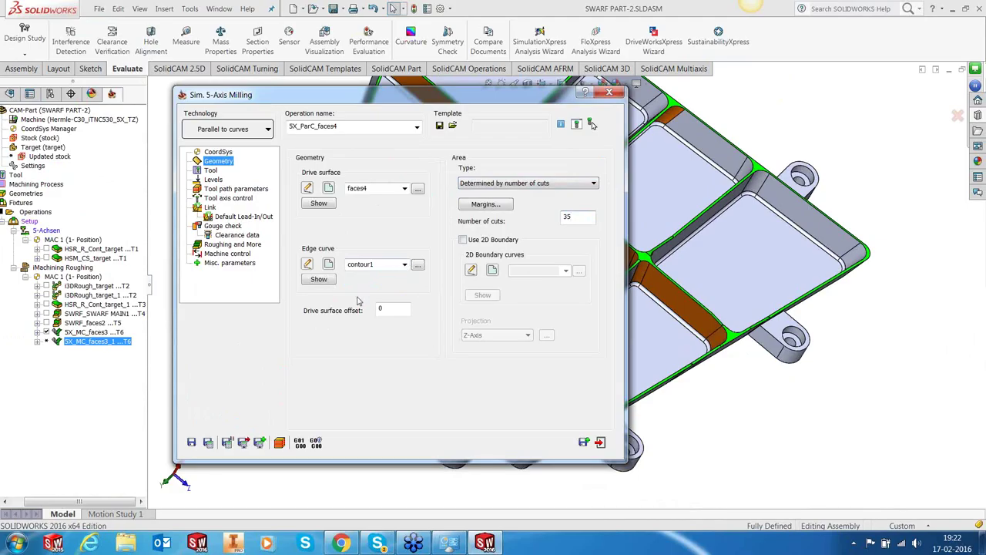
Step: Set the maximum step over to 0.5 and the chaining tolerance to 1 for the parallel-to-curves toolpath
click(261, 188)
drag(409, 298, 387, 306)
text(.5)
click(570, 183)
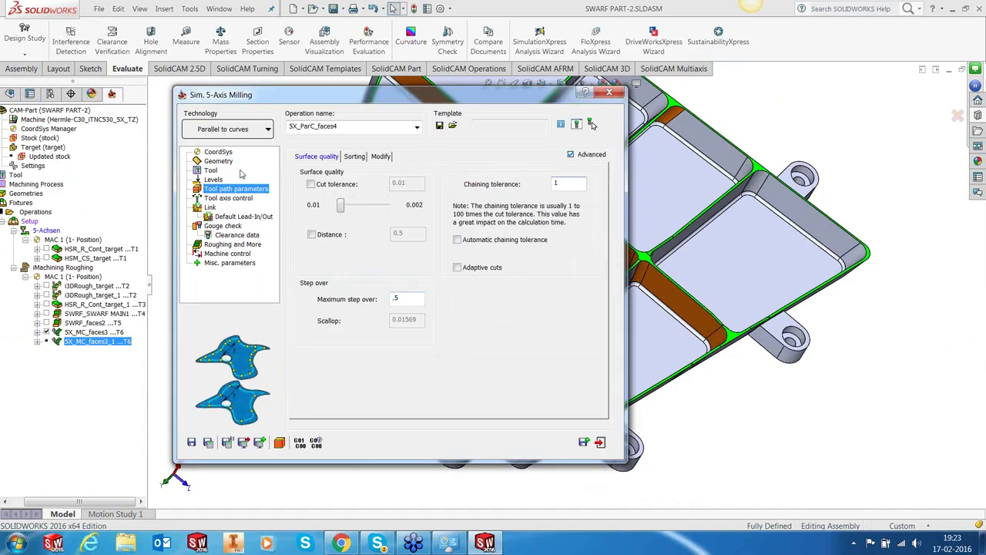
Step: Check the sorting and gouge check settings of 5X_ParC_faces4, and save, calculate and close the operation
click(364, 158)
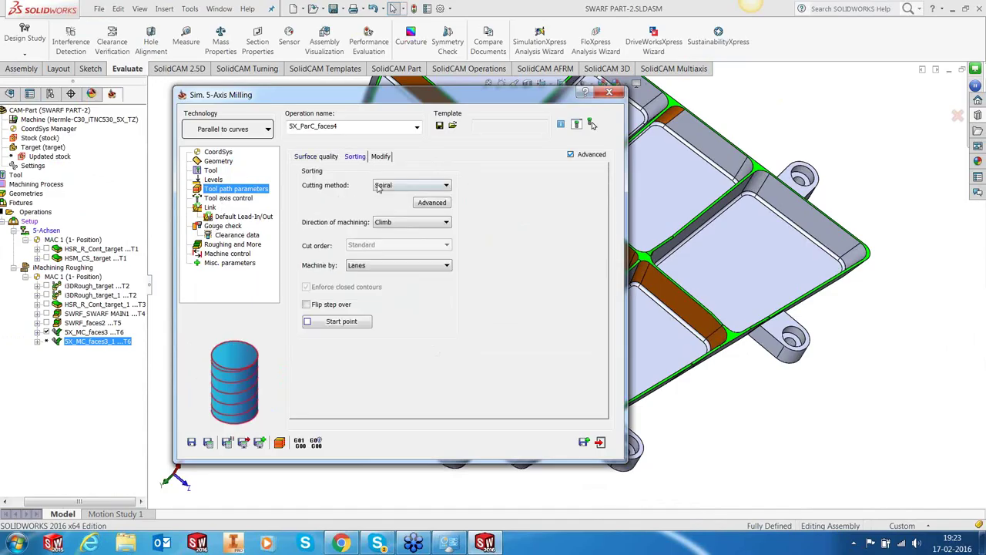
click(223, 225)
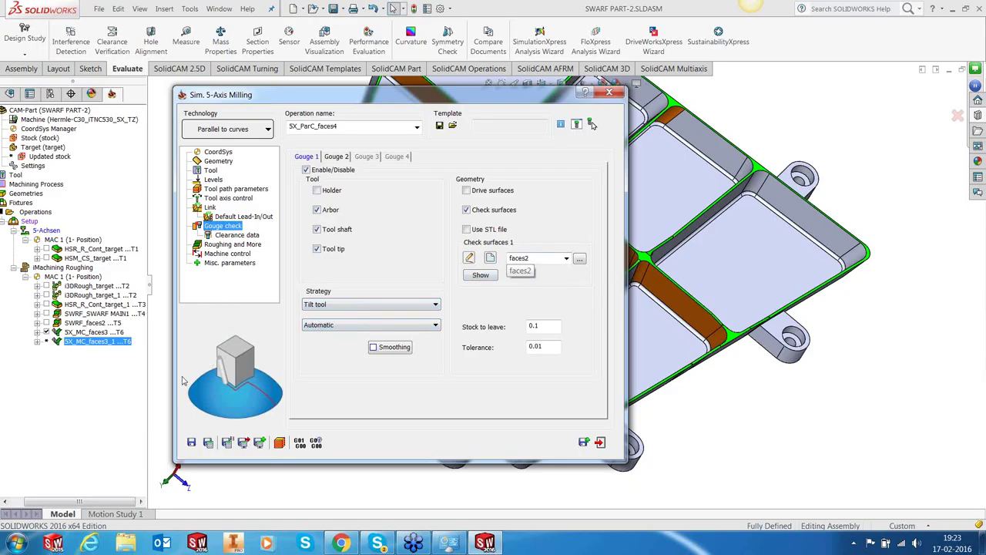
click(209, 444)
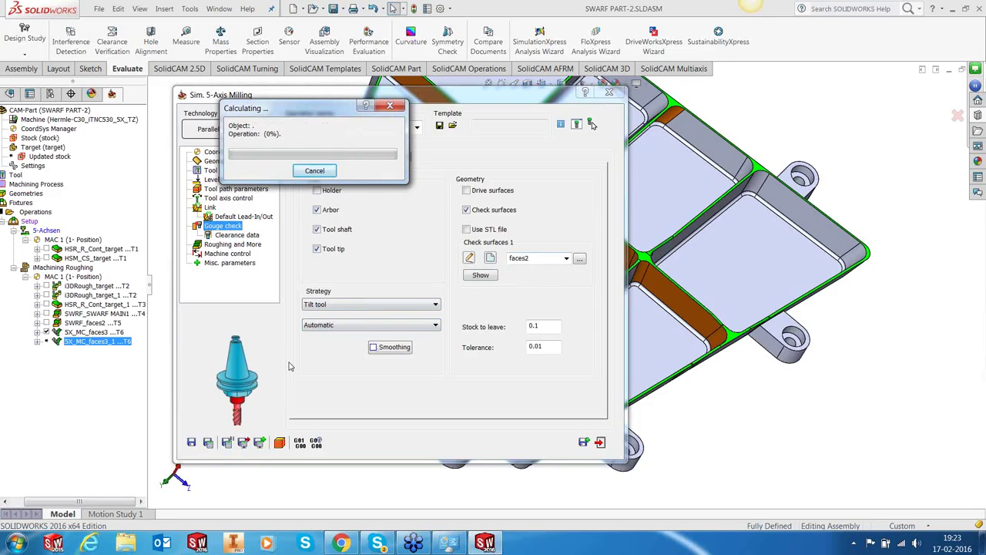
click(601, 442)
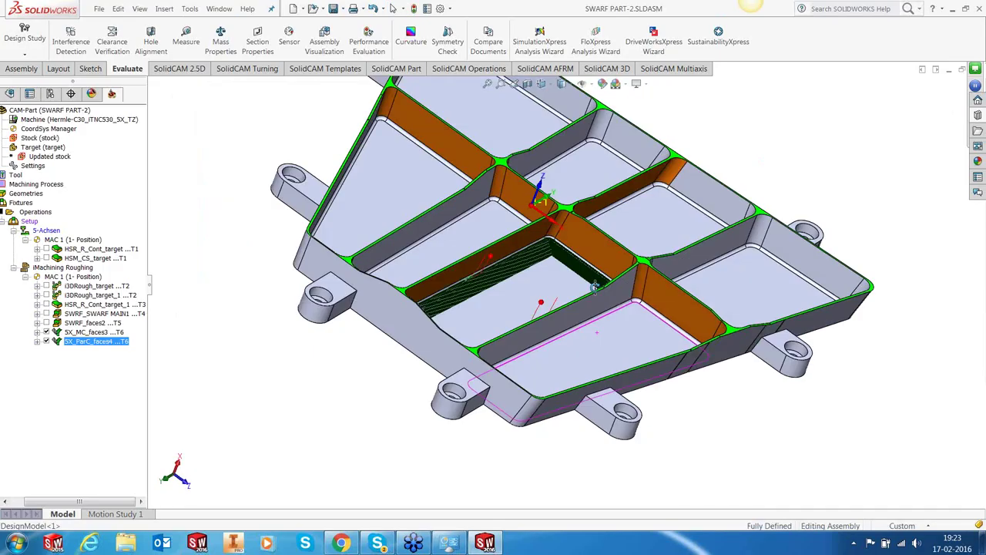
Step: Hide the toolpath of 5X_MC_faces3 and examine the floor toolpath of 5X_ParC_faces4 in the middle pocket
scroll(478, 286, down, 6)
click(48, 335)
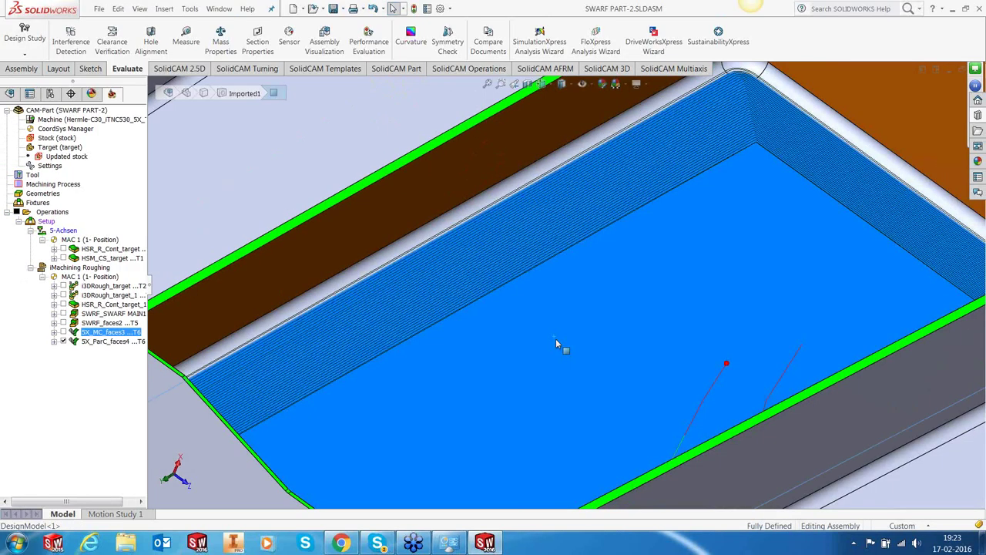
scroll(556, 338, up, 6)
middle_drag(583, 335, 580, 370)
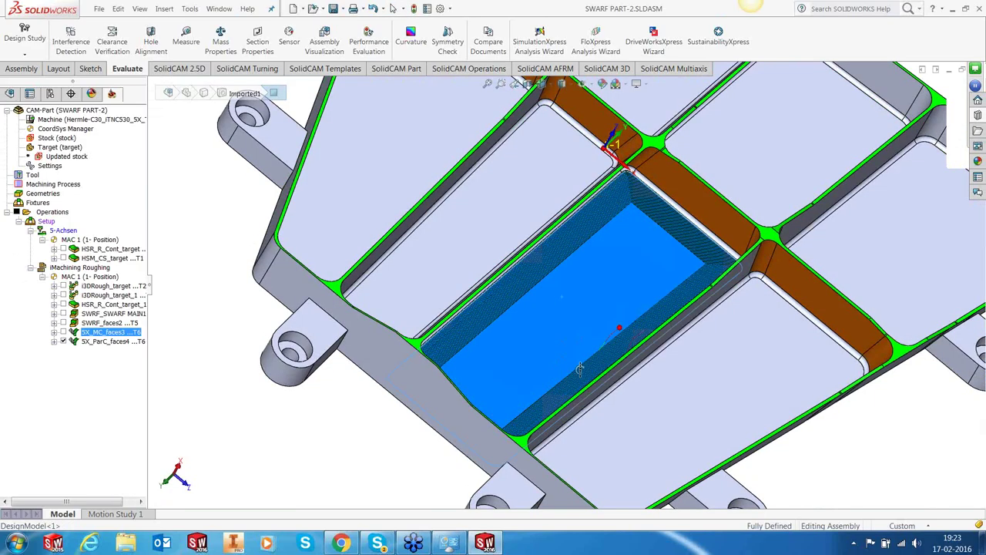
Step: Simulate 5X_ParC_faces4 step by step and examine the tool and holder's tilt around the middle pocket's floor
right_click(110, 332)
click(154, 182)
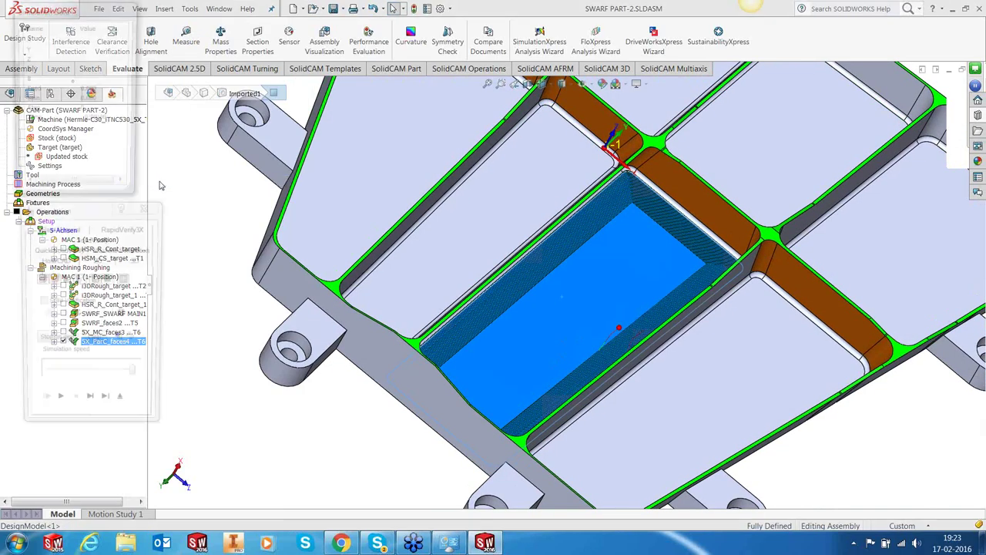
click(90, 406)
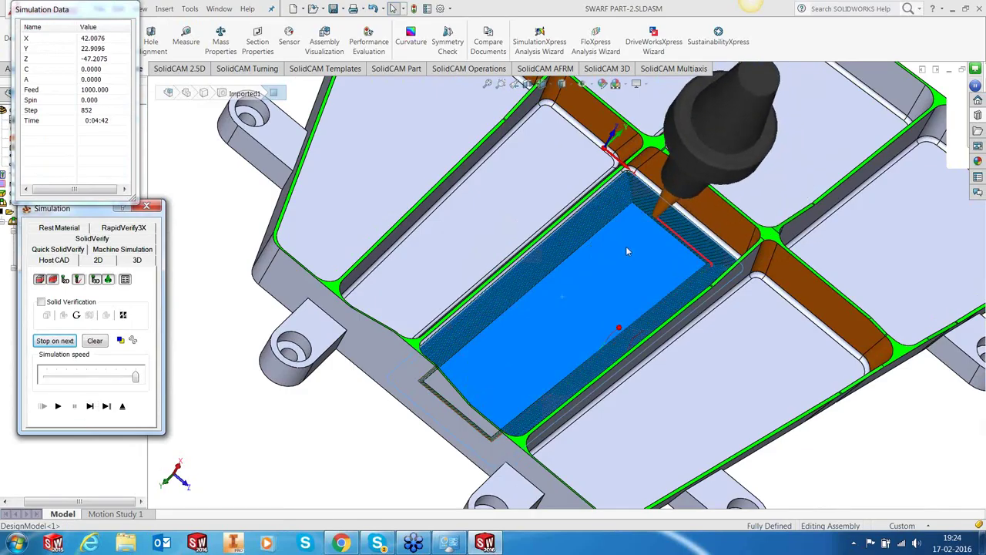
mouse_move(626, 245)
middle_down()
mouse_move(630, 219)
mouse_move(609, 246)
middle_up()
click(89, 406)
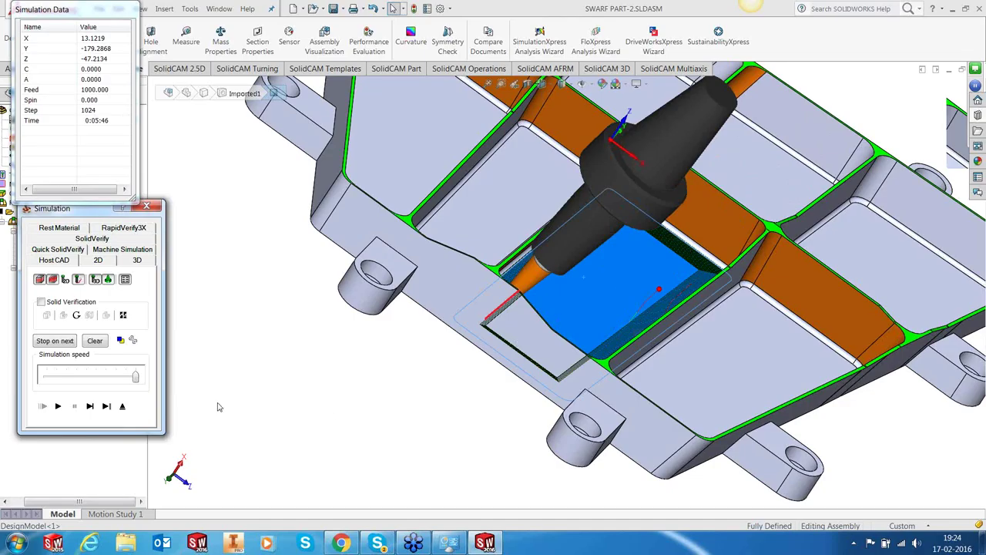
Step: Close the simulation and hide the toolpath of 5X_ParC_faces4
click(122, 405)
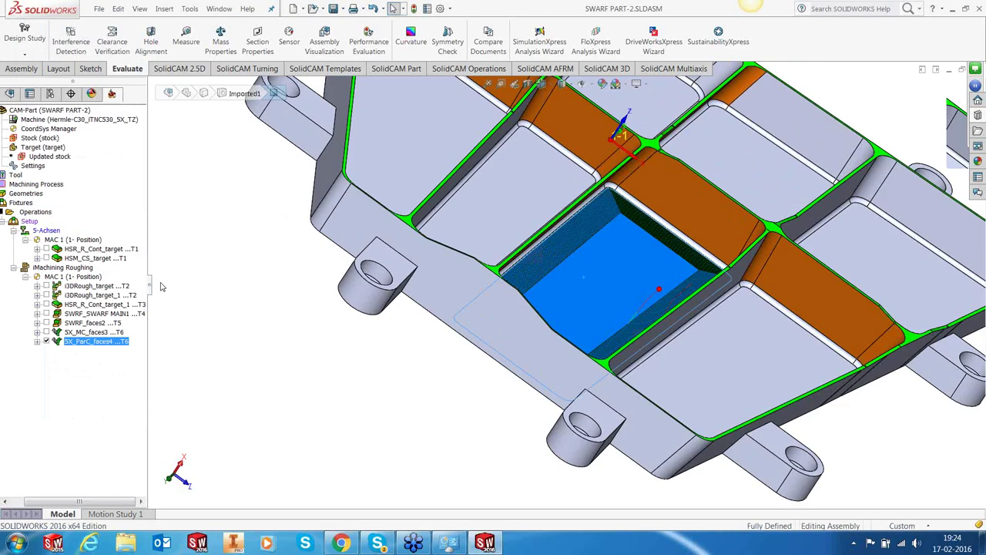
scroll(786, 254, down, 5)
middle_drag(786, 254, 641, 332)
key(f)
click(81, 346)
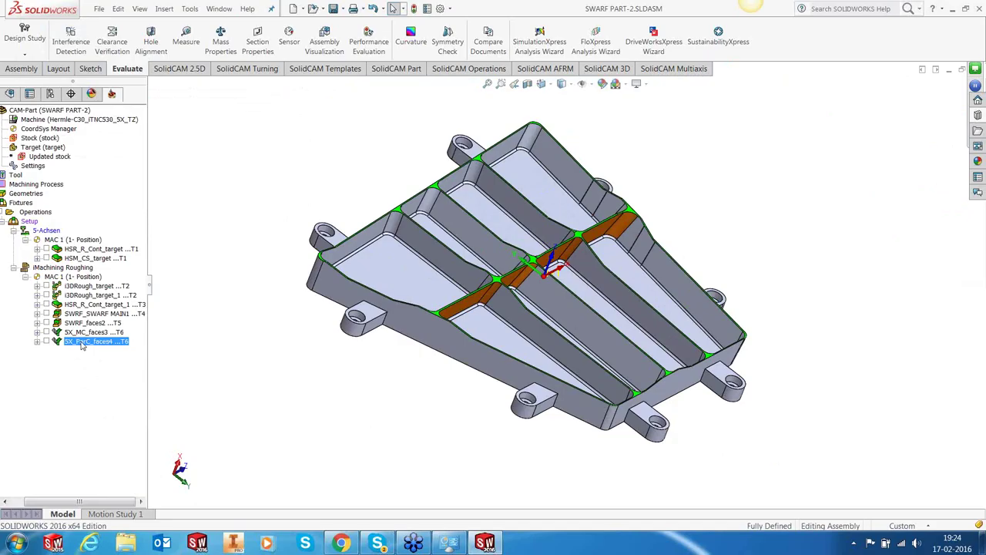
Step: Add a SWARF machining operation after 5X_ParC_faces4 and assign it tool 2, the 16 mm bull nose mill
right_click(81, 345)
mouse_move(157, 26)
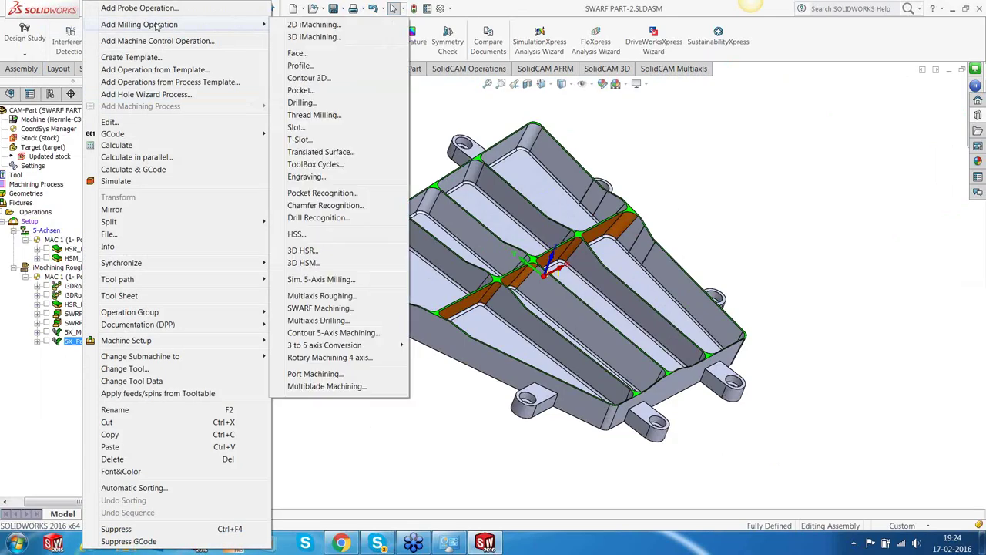
click(309, 300)
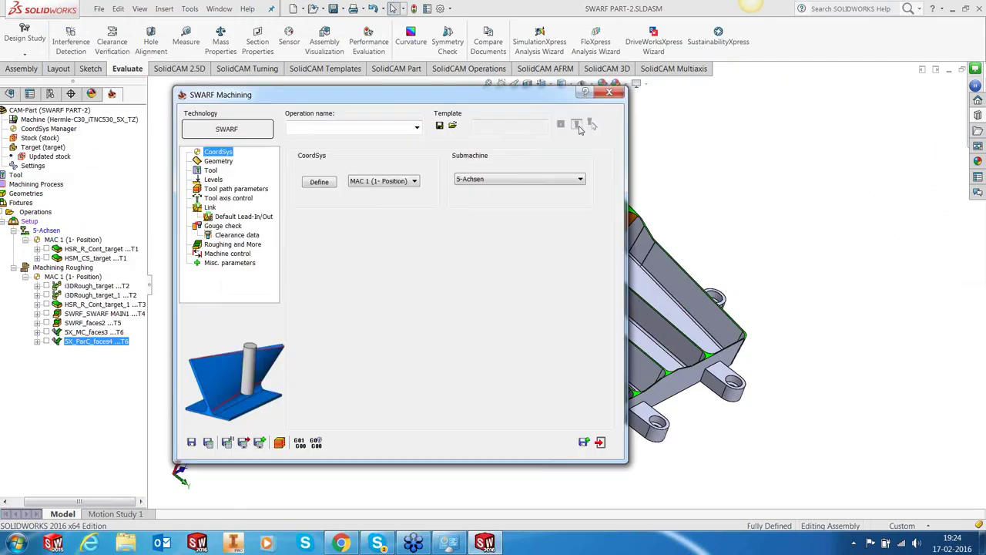
click(364, 300)
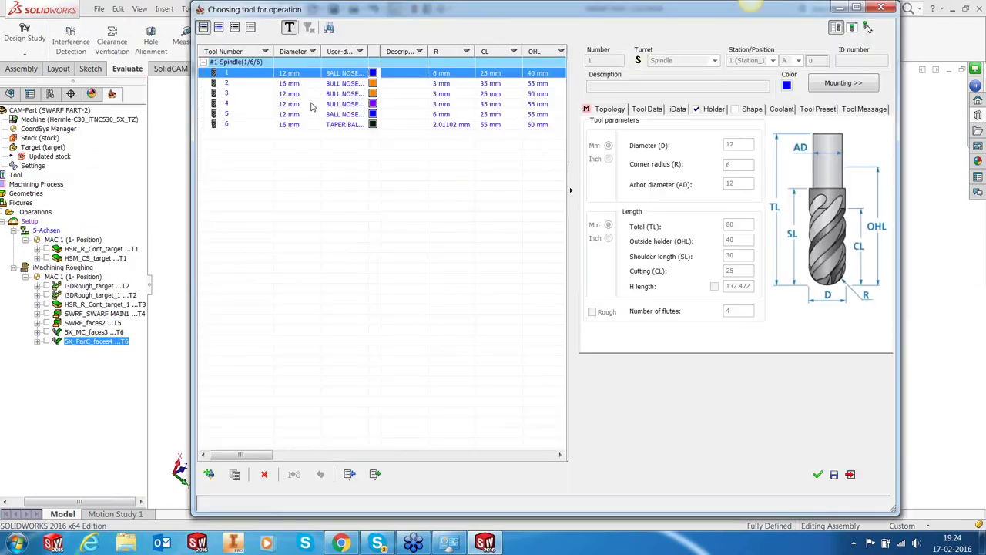
click(286, 84)
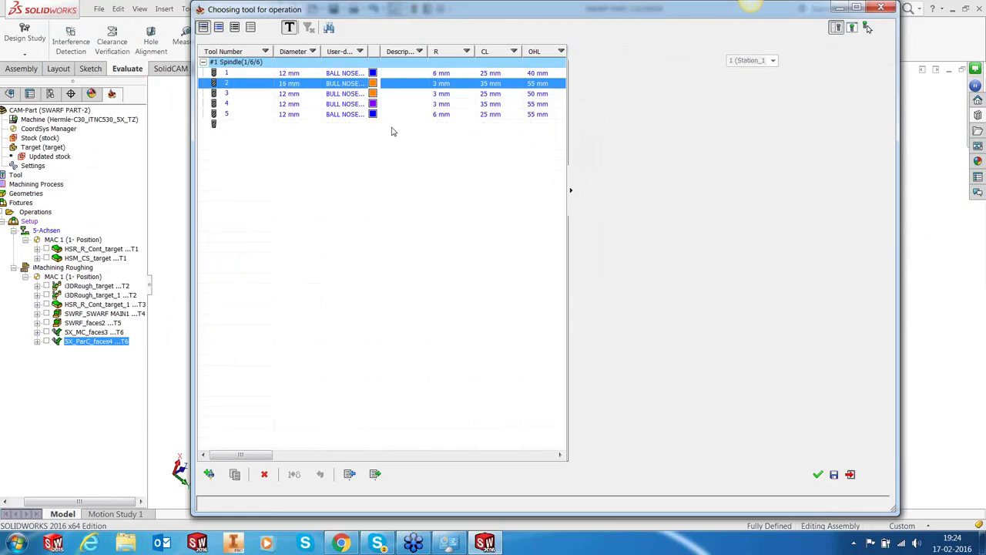
click(818, 475)
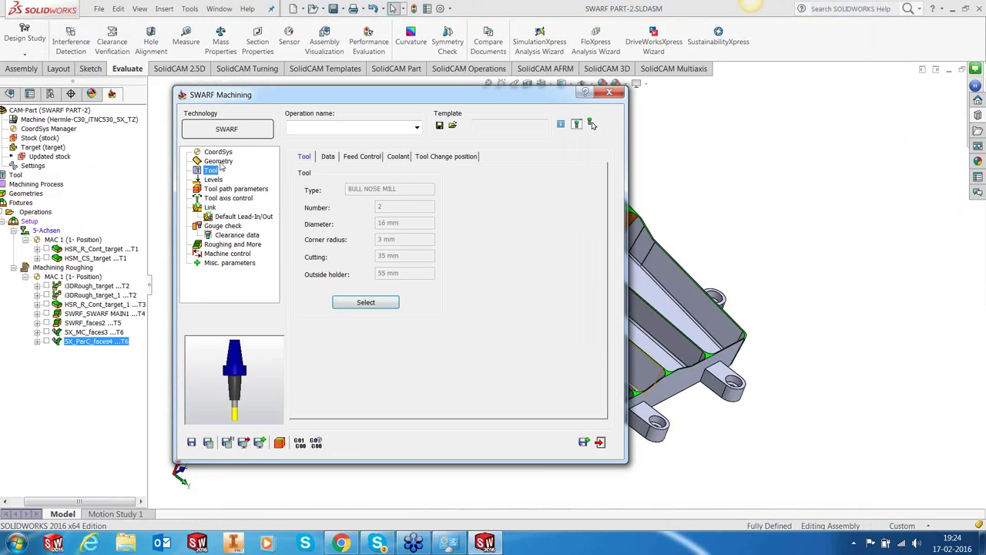
Step: Define new swarf surfaces faces5, picking the long straight outer wall, the adjoining end wall and their corner fillets
click(220, 162)
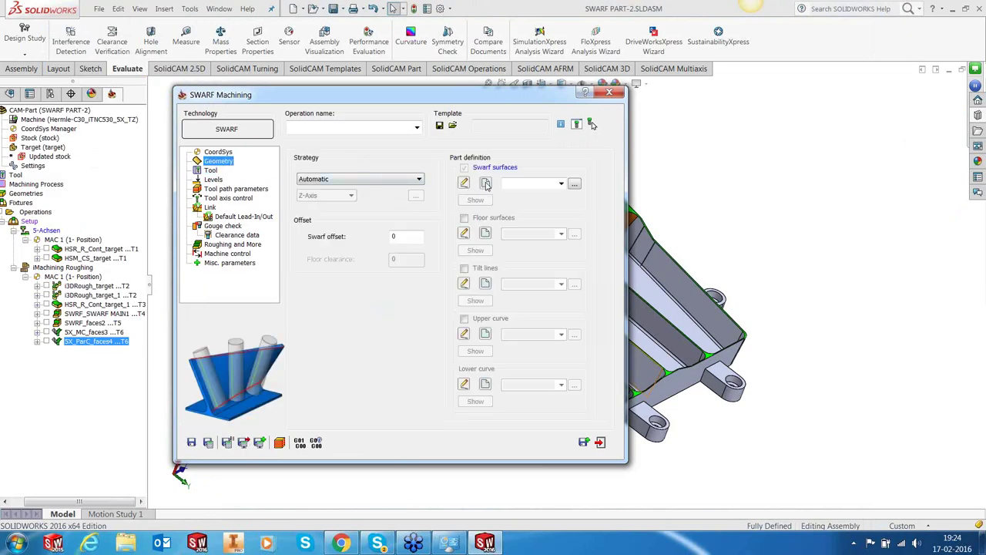
click(486, 184)
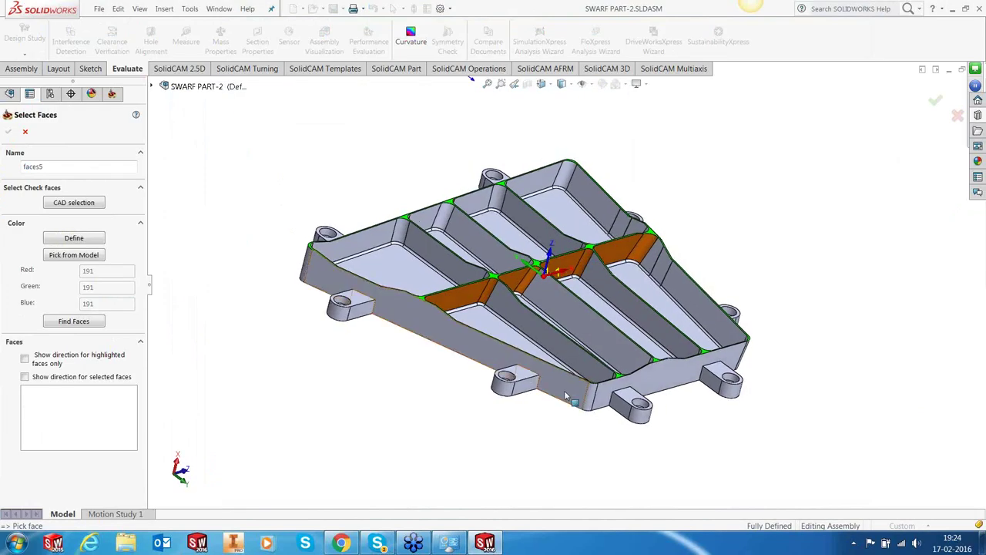
click(324, 266)
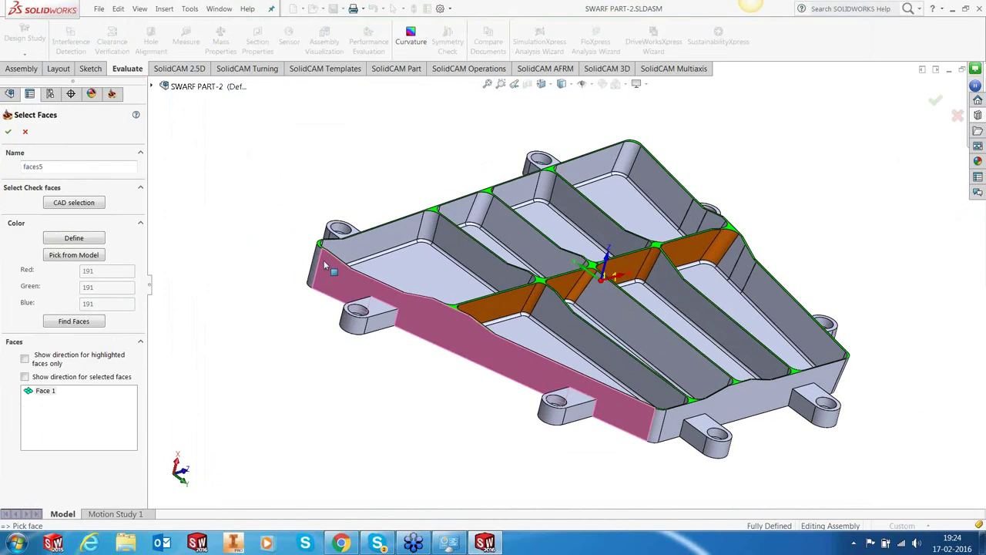
scroll(324, 264, down, 3)
click(347, 284)
middle_drag(348, 284, 449, 146)
click(357, 226)
scroll(357, 226, up, 3)
scroll(516, 225, down, 5)
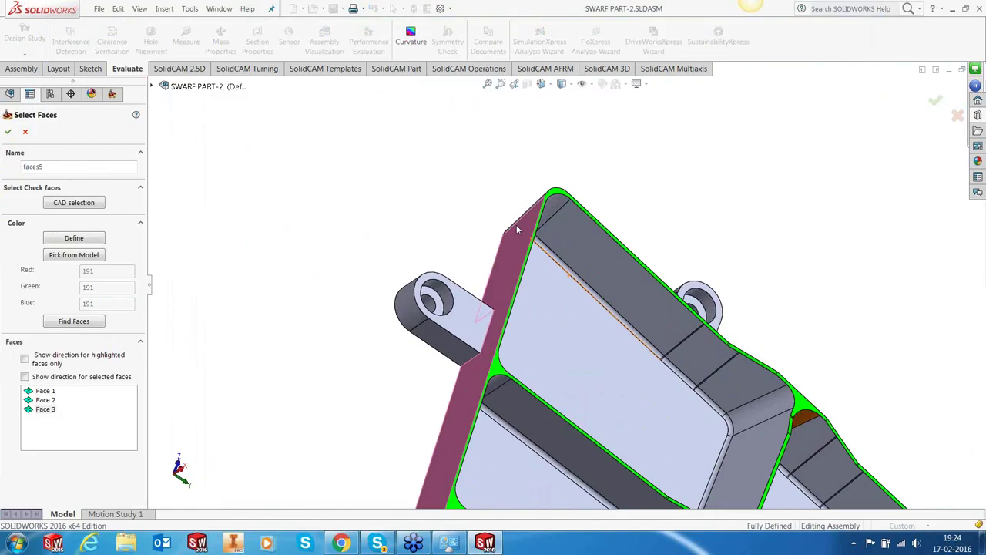
middle_drag(512, 286, 542, 194)
click(542, 194)
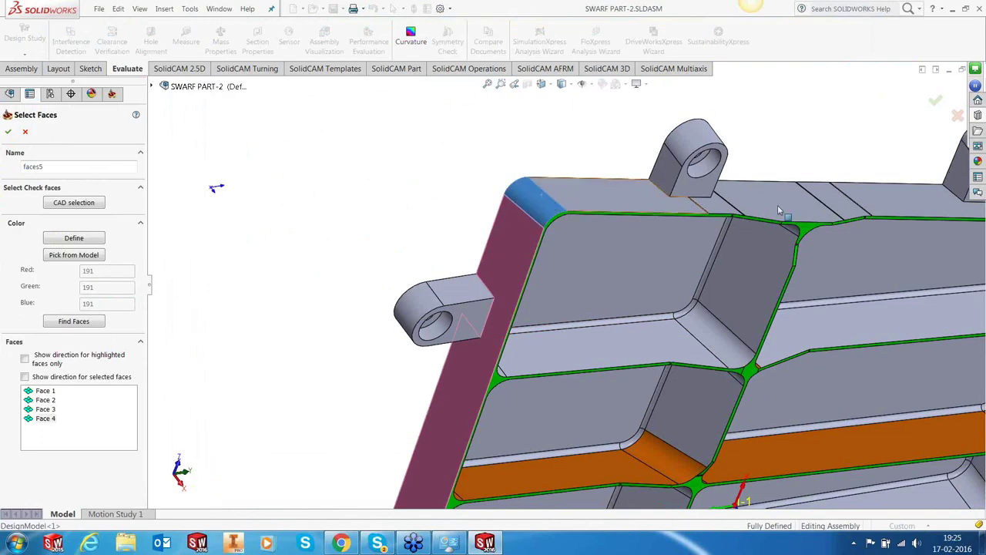
Step: Add the first half of the opposite long outer wall to faces5, including the narrow strips between its faces
click(777, 210)
middle_drag(777, 209, 671, 213)
scroll(425, 238, up, 5)
middle_drag(426, 238, 529, 269)
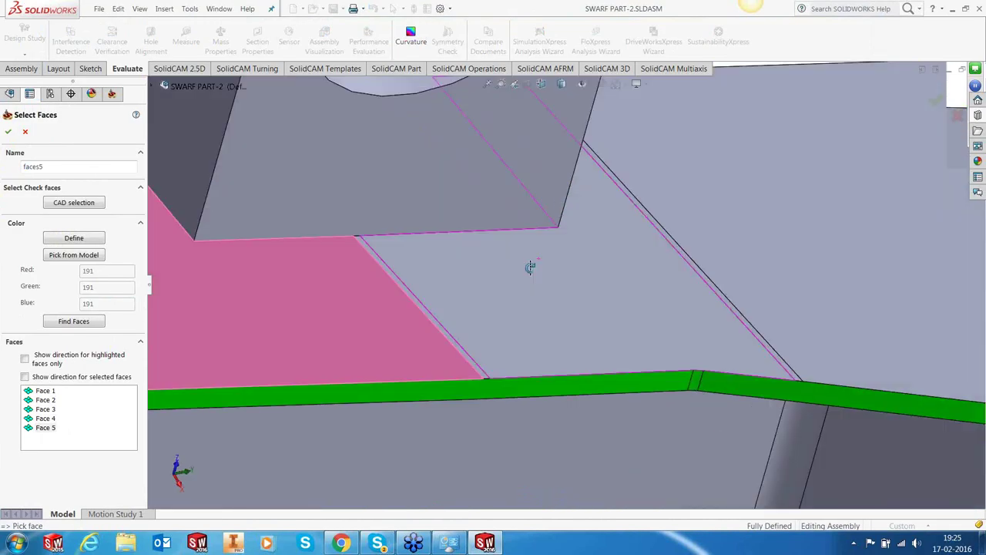
click(387, 342)
click(647, 322)
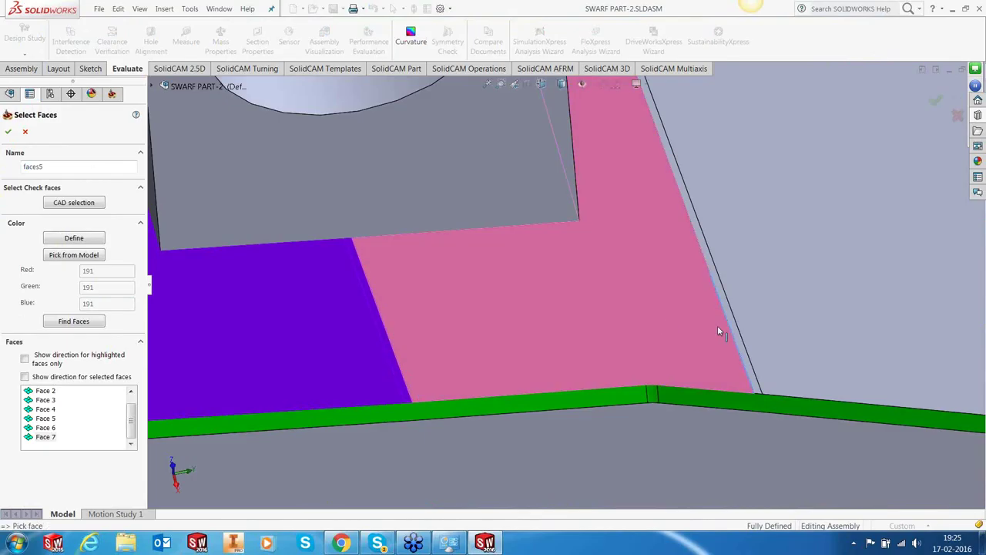
click(729, 330)
scroll(793, 326, down, 5)
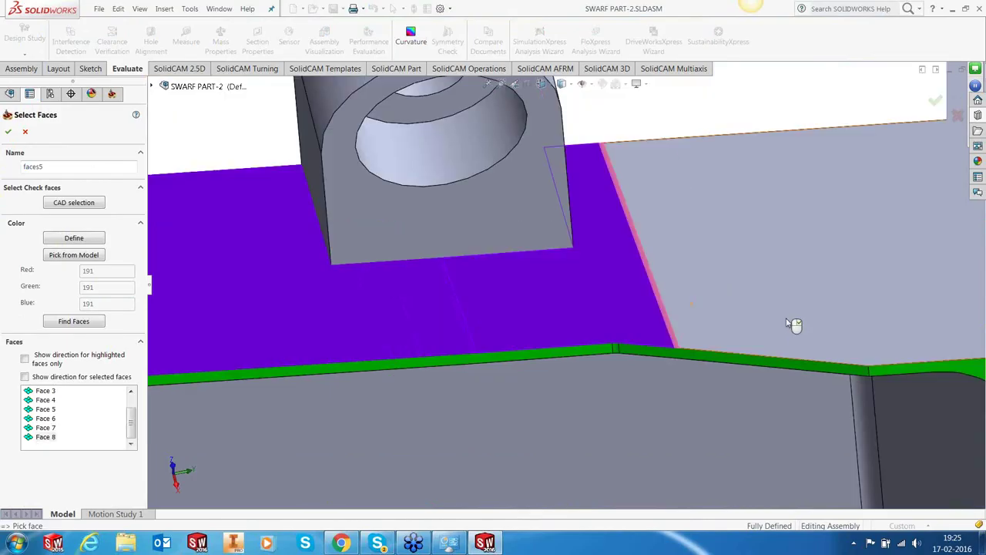
click(712, 276)
Step: Add the remaining faces and narrow strips of that long outer wall to faces5, up to the far corner
scroll(743, 287, up, 5)
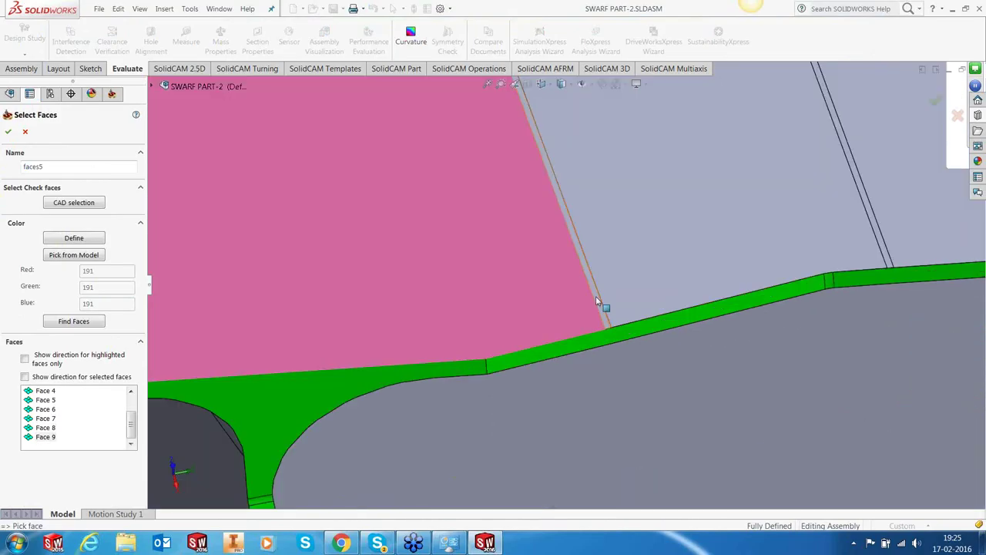
click(598, 301)
click(896, 247)
scroll(833, 282, up, 3)
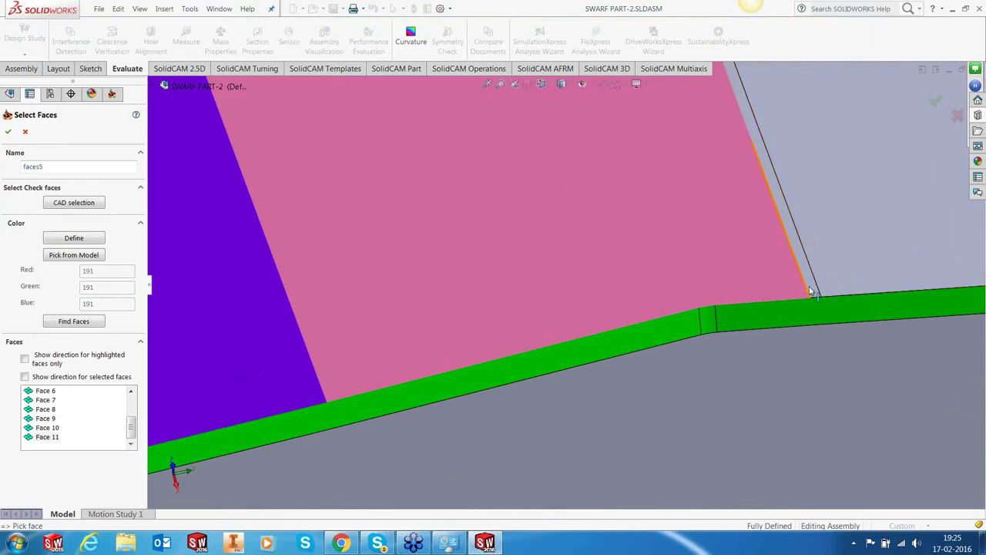
click(811, 284)
scroll(855, 269, down, 2)
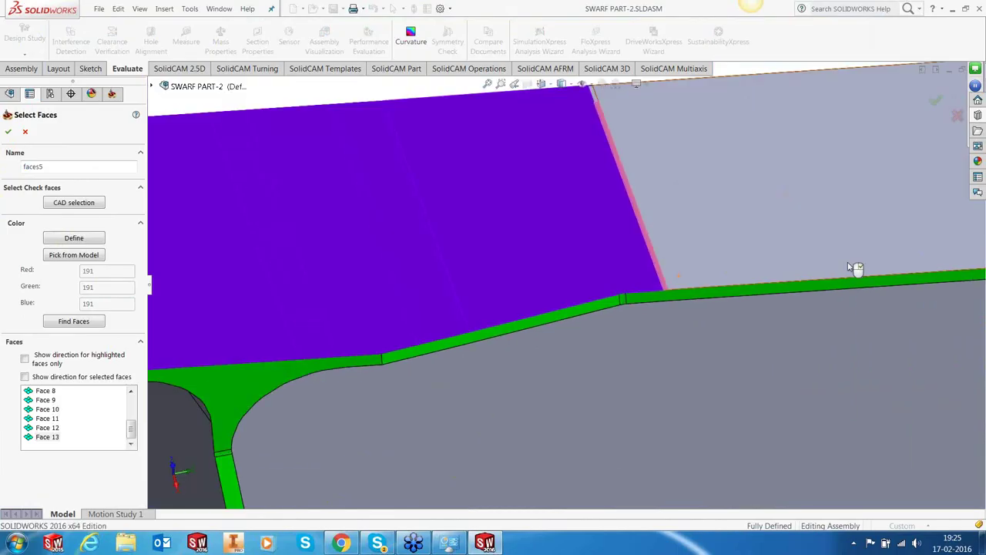
scroll(855, 269, down, 3)
click(863, 258)
scroll(863, 258, down, 5)
middle_drag(863, 259, 732, 319)
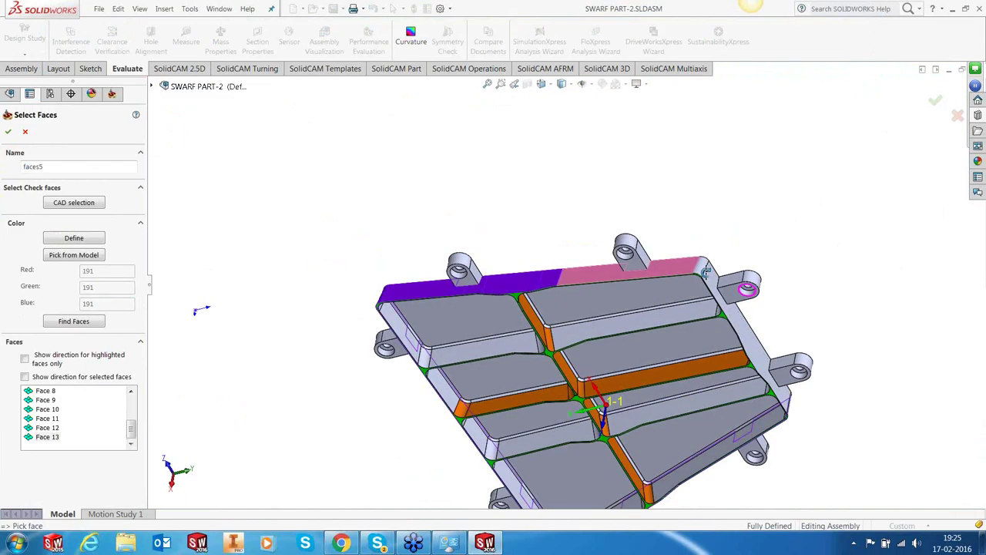
Step: Add the far end wall and its two corner fillets to faces5 to close the outer loop, and accept the selection
scroll(731, 317, up, 3)
click(616, 206)
click(629, 218)
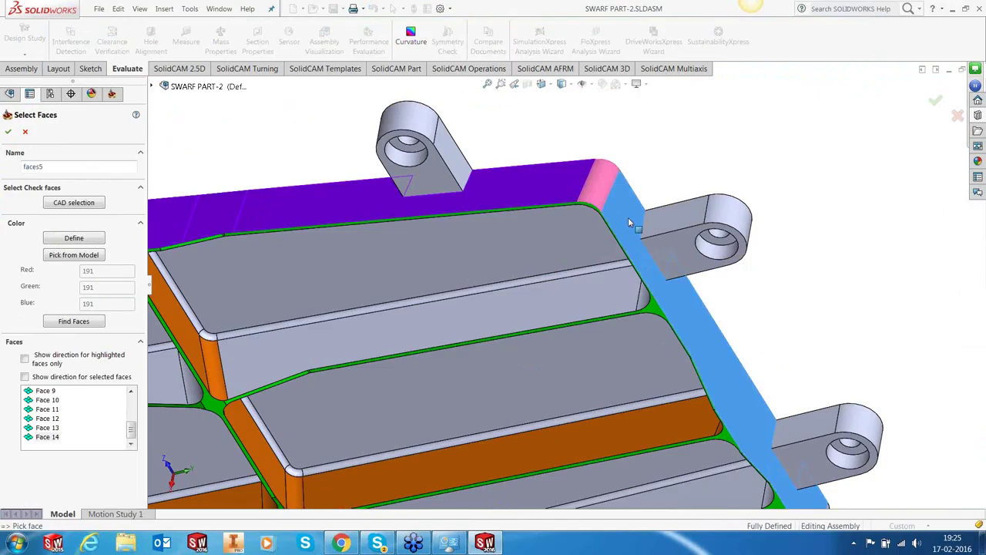
scroll(628, 217, down, 3)
middle_drag(628, 308, 640, 364)
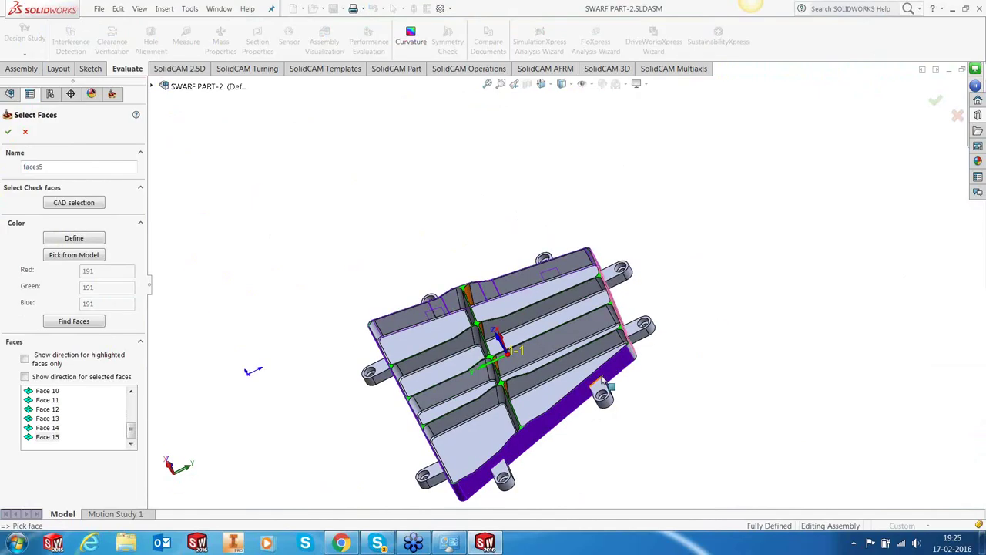
scroll(640, 364, up, 2)
click(611, 324)
scroll(600, 353, down, 3)
middle_drag(601, 354, 531, 302)
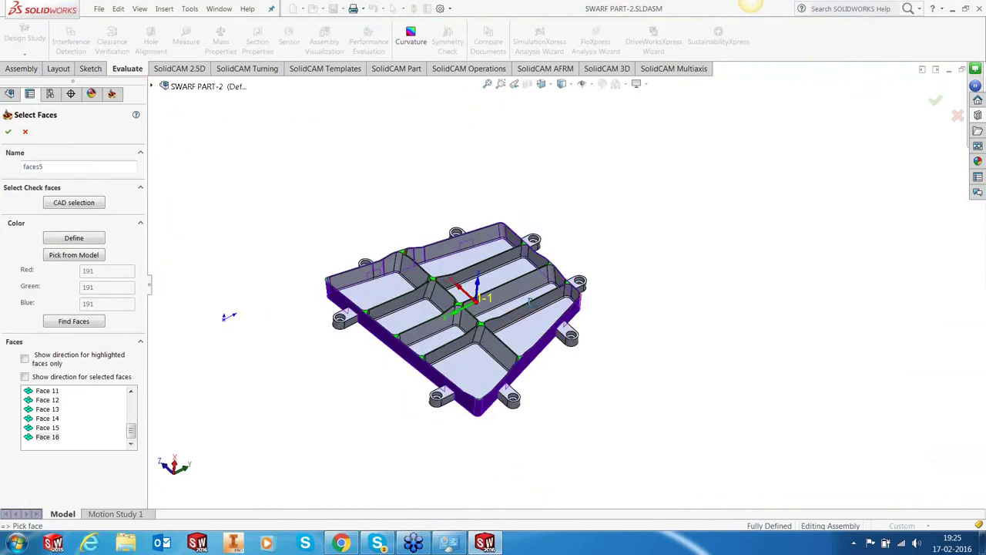
click(7, 133)
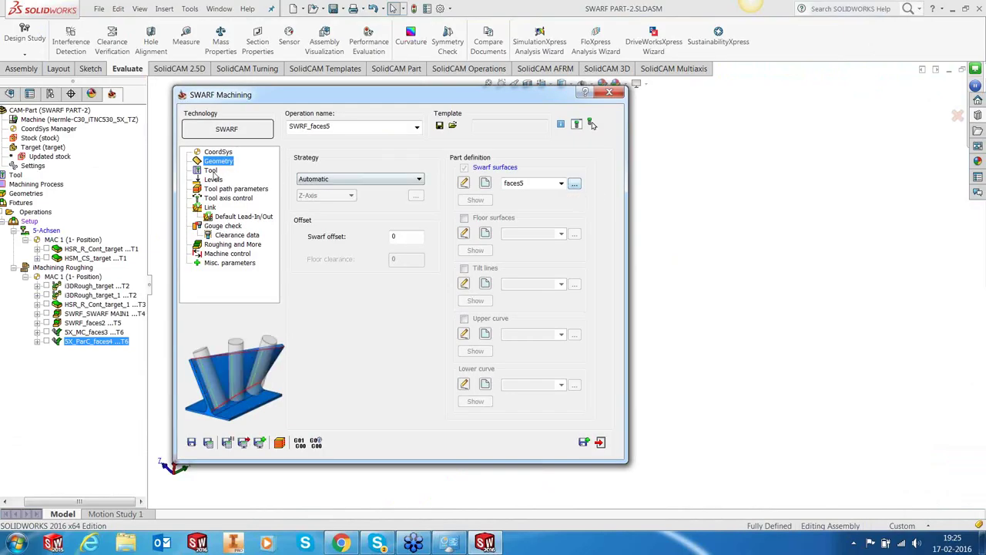
Step: Check the tool and level settings of SWRF_faces5 and set the machining side to Surface normal
click(210, 170)
click(217, 179)
click(218, 189)
click(219, 198)
click(220, 189)
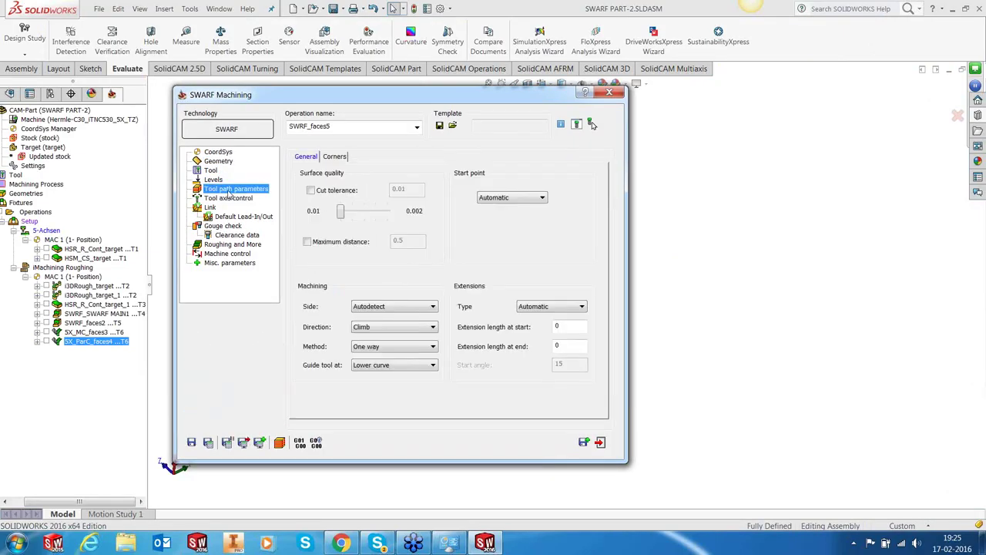
click(386, 309)
click(386, 360)
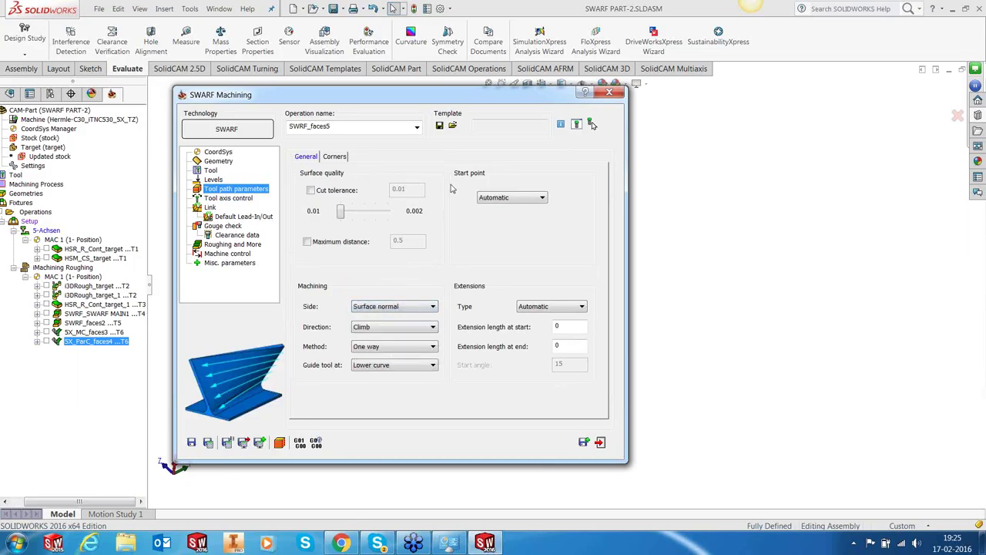
Step: Set the links of SWRF_faces5 to use a lead-in at first entry and a lead-out at last exit
click(209, 208)
click(508, 187)
click(493, 203)
click(508, 276)
click(501, 292)
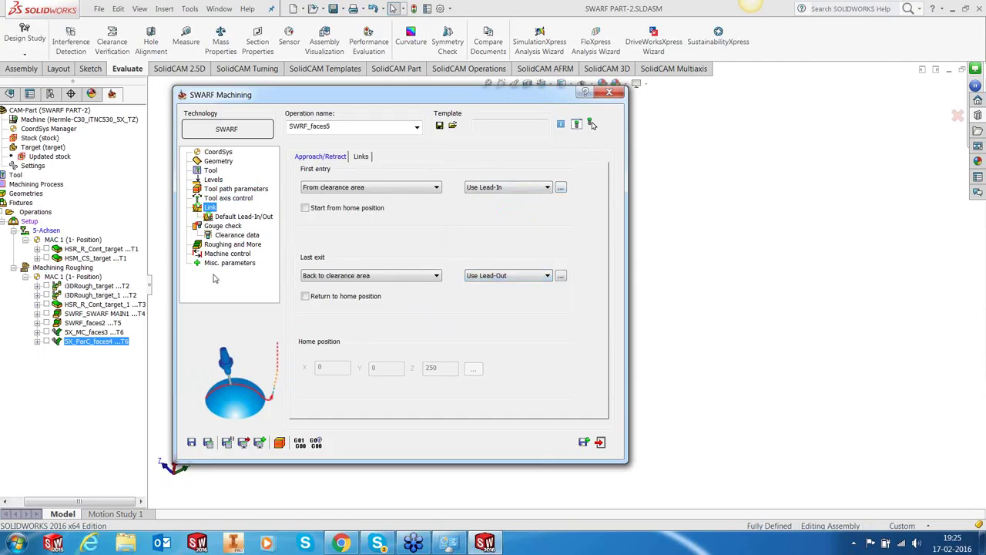
Step: Save and calculate SWRF_faces5, and examine its toolpath around the outer walls and mounting lugs
click(208, 443)
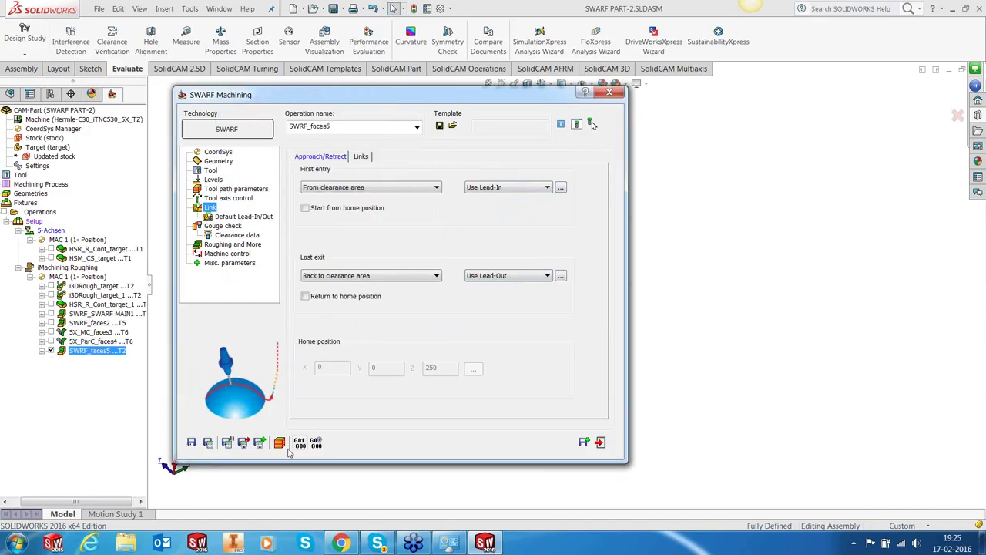
double_click(478, 95)
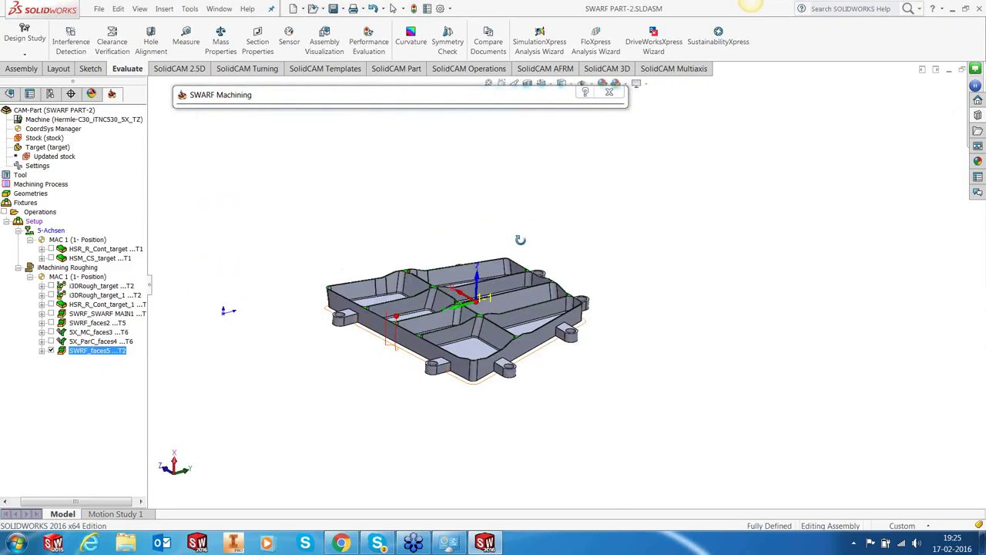
middle_drag(523, 246, 540, 370)
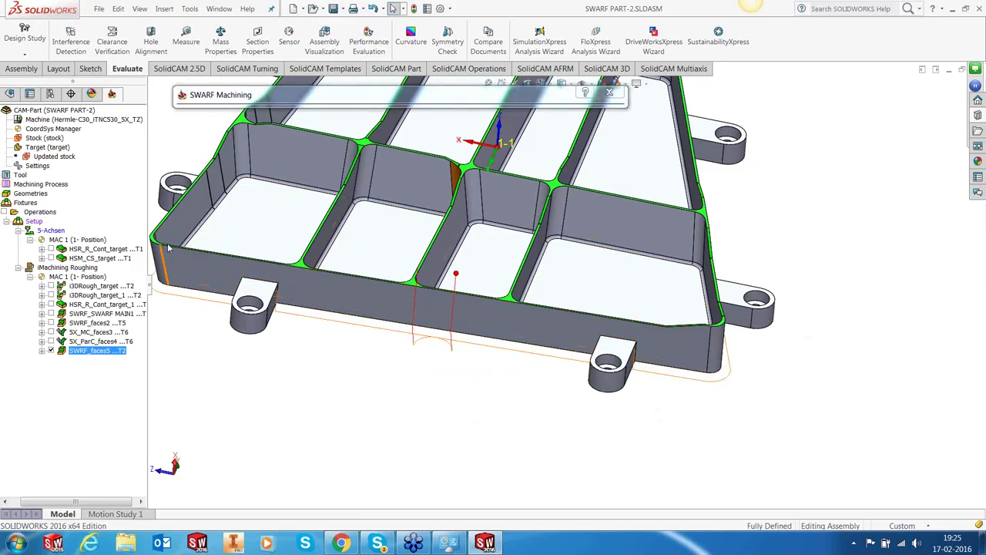
middle_drag(356, 346, 111, 356)
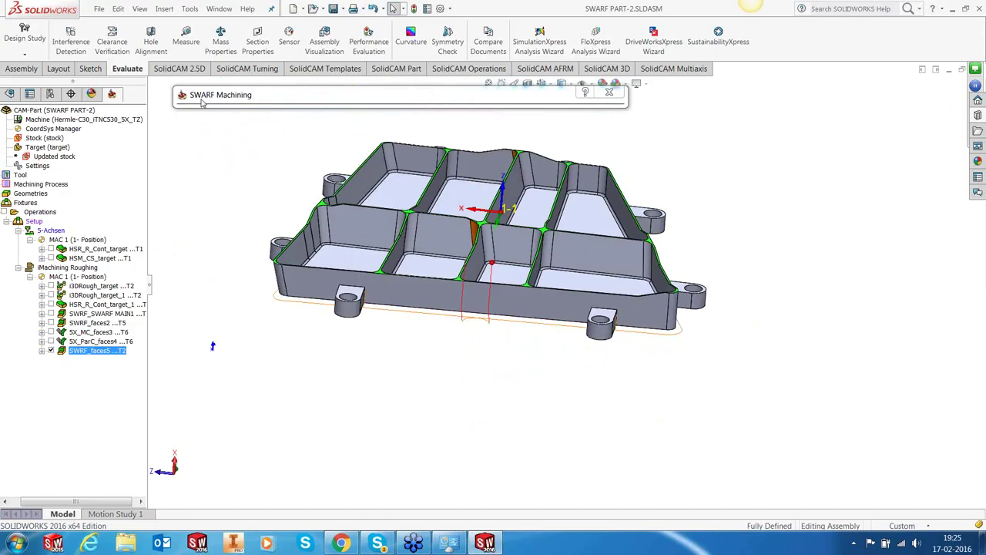
Step: Enable check surfaces for gouge avoidance by relinking and start geometry faces6 with the faces of one end-wall mounting lug
click(221, 226)
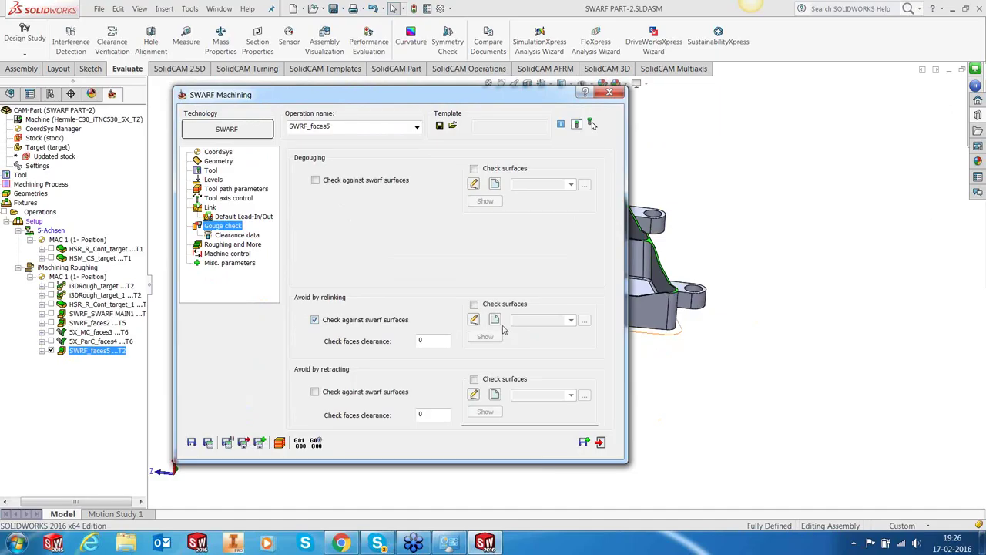
click(475, 304)
click(474, 320)
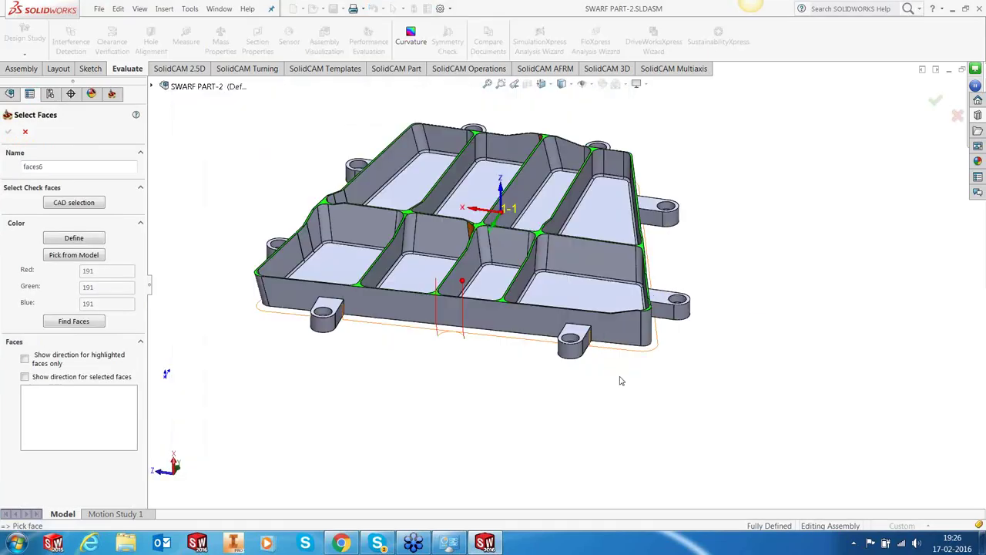
scroll(600, 351, down, 5)
click(549, 306)
click(563, 314)
scroll(563, 314, up, 2)
click(539, 346)
scroll(531, 363, up, 2)
click(531, 369)
scroll(531, 368, up, 3)
Step: Add the top, rounded and side faces of the other mounting lug on the same end wall to faces6
scroll(252, 285, down, 5)
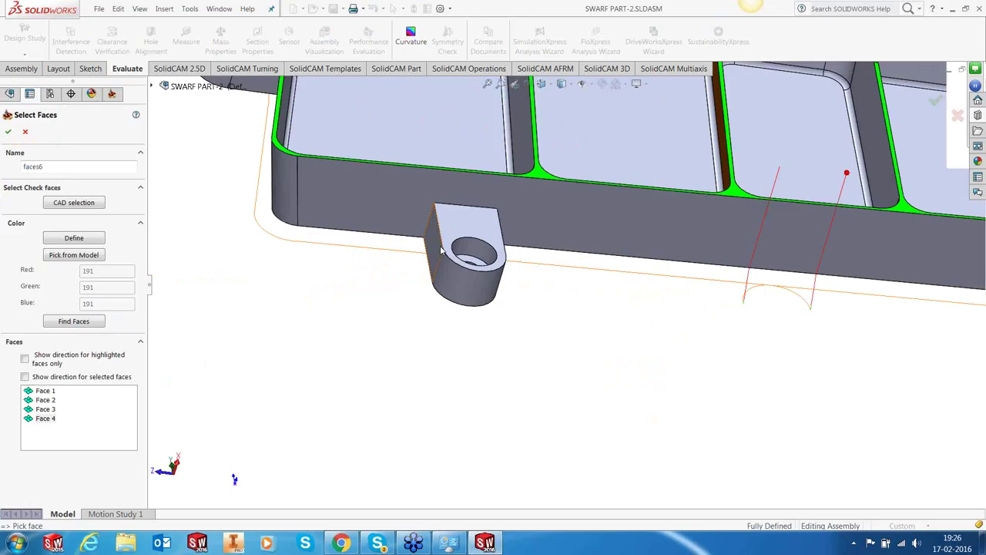
click(524, 216)
click(516, 311)
click(568, 266)
scroll(585, 289, up, 2)
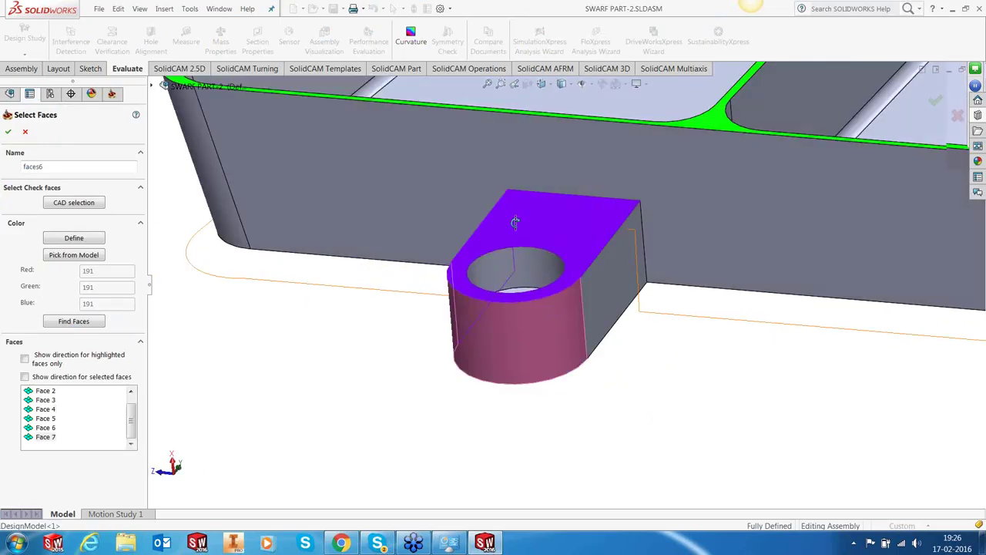
click(624, 320)
scroll(619, 316, up, 2)
scroll(619, 316, up, 2)
Step: Add the top, rounded and side faces of the first mounting lug on the straight long wall to faces6
middle_drag(336, 365, 463, 323)
scroll(553, 294, down, 5)
click(554, 294)
click(553, 293)
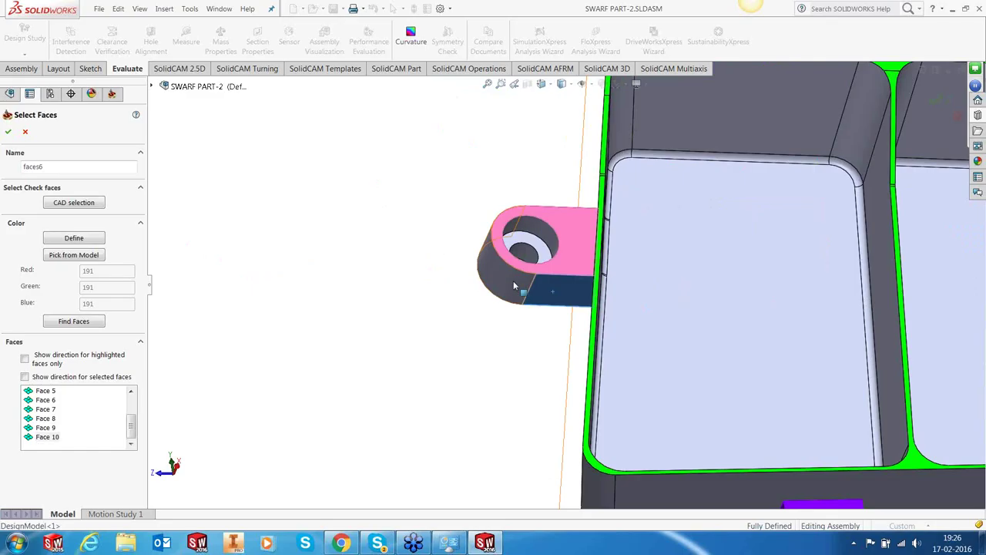
click(539, 281)
middle_drag(540, 281, 563, 239)
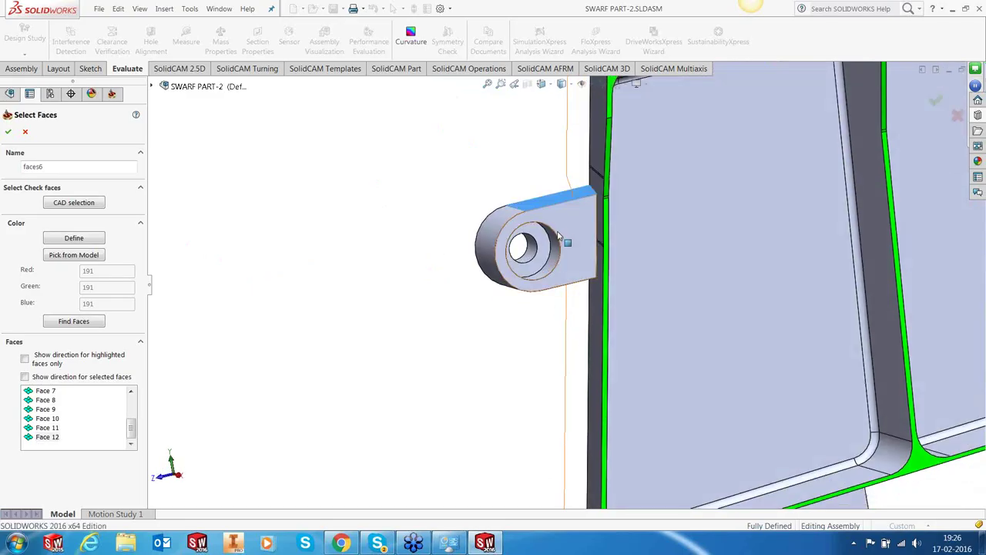
Step: Add the top, rounded and side faces of the second mounting lug on the straight long wall to faces6
click(563, 239)
scroll(567, 193, up, 5)
scroll(569, 269, down, 5)
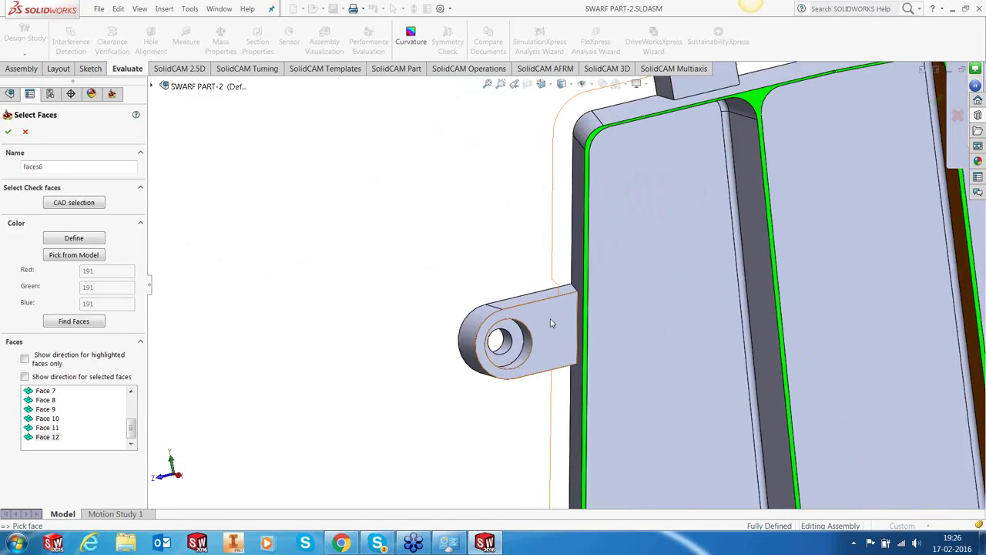
click(532, 294)
click(539, 347)
click(478, 339)
middle_drag(574, 340, 580, 192)
click(539, 349)
Step: Add the faces of the first mounting lug on the opposite end wall to faces6
click(580, 193)
click(648, 178)
click(647, 174)
middle_drag(648, 175, 616, 287)
scroll(713, 168, up, 5)
Step: Add the top, rounded and side faces of the second mounting lug on the opposite end wall to faces6
click(616, 287)
click(621, 274)
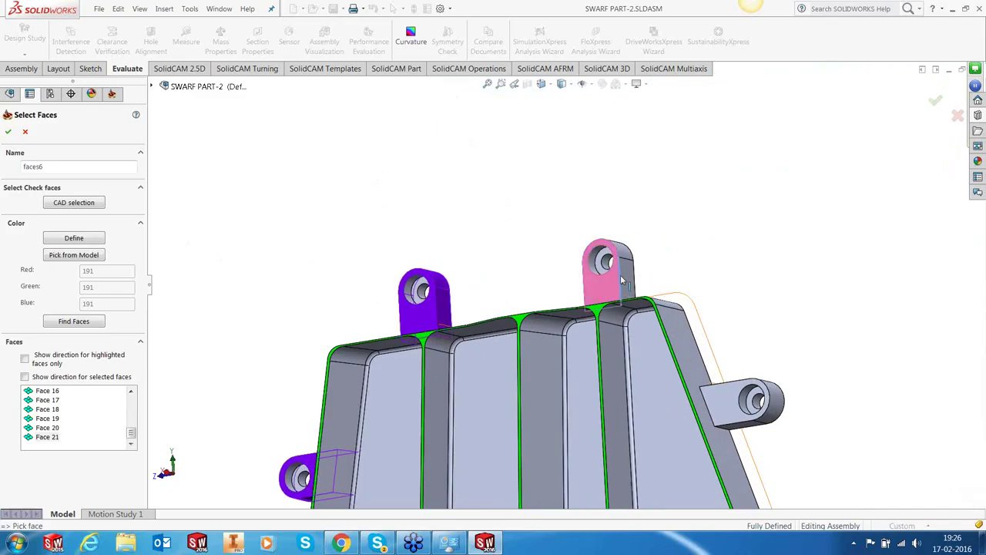
click(622, 249)
middle_drag(604, 272, 655, 275)
click(593, 279)
scroll(664, 275, up, 4)
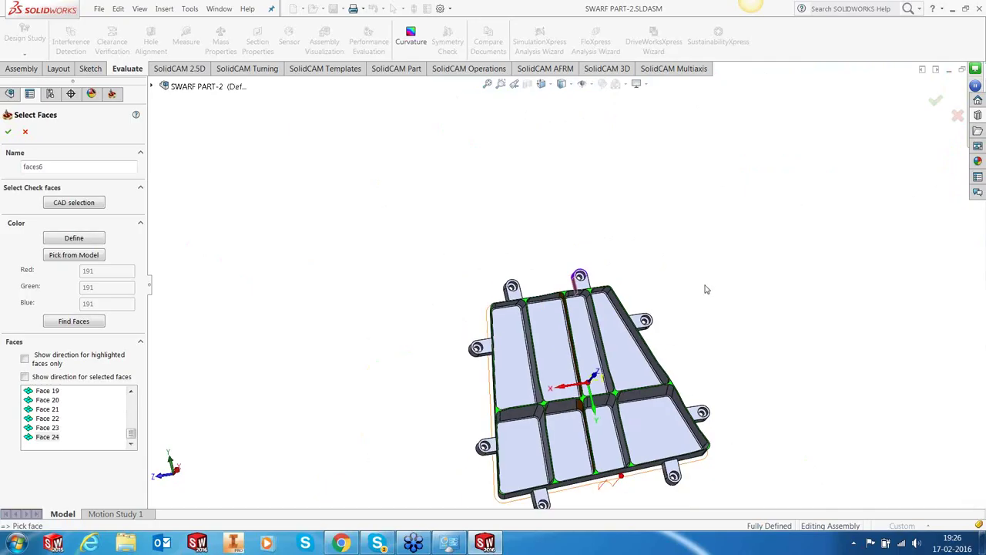
Step: Add the top, rounded and side faces of the first mounting lug on the slanted long wall to faces6
scroll(671, 338, down, 3)
middle_drag(579, 275, 500, 327)
scroll(500, 327, down, 3)
click(589, 339)
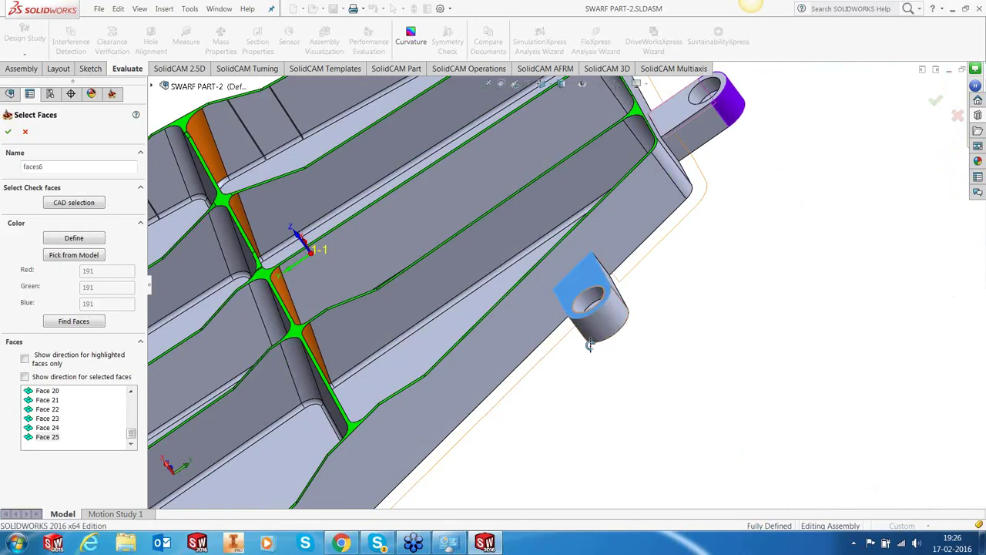
middle_drag(590, 344, 540, 324)
click(590, 341)
click(597, 330)
click(582, 305)
Step: Add the faces of the last mounting lug on the slanted long wall and accept faces6 as the check surfaces
scroll(595, 340, up, 3)
scroll(535, 324, down, 3)
click(535, 323)
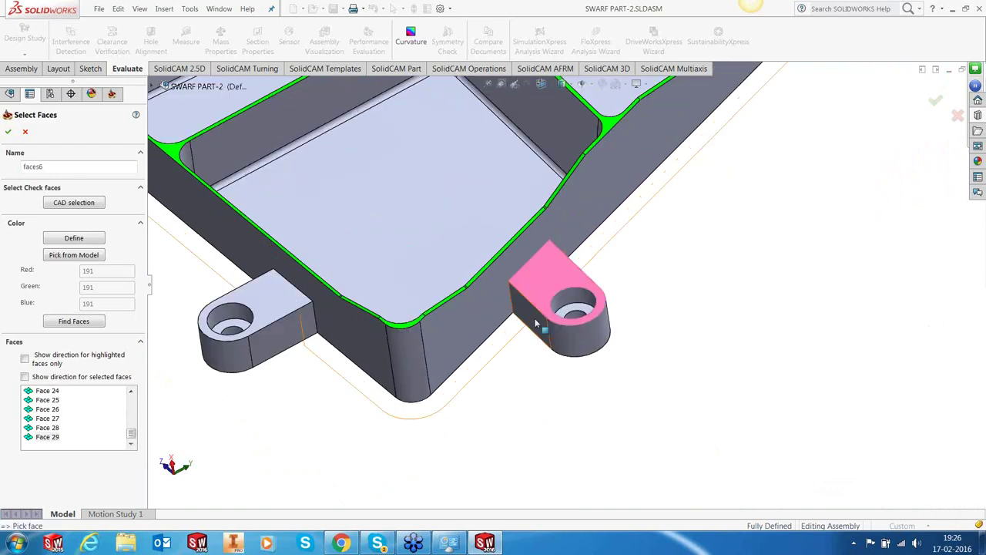
click(572, 335)
click(569, 278)
middle_drag(569, 278, 652, 306)
click(570, 308)
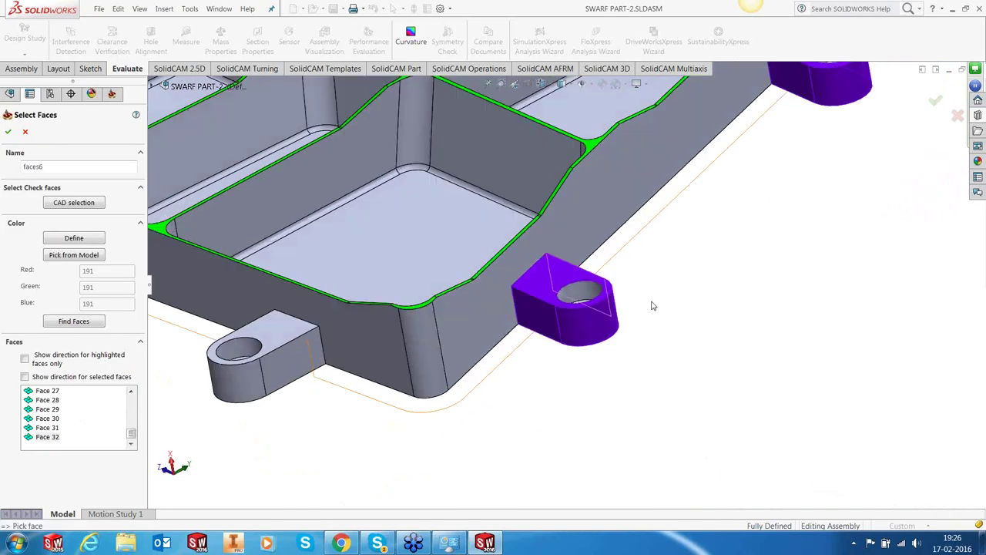
key(Return)
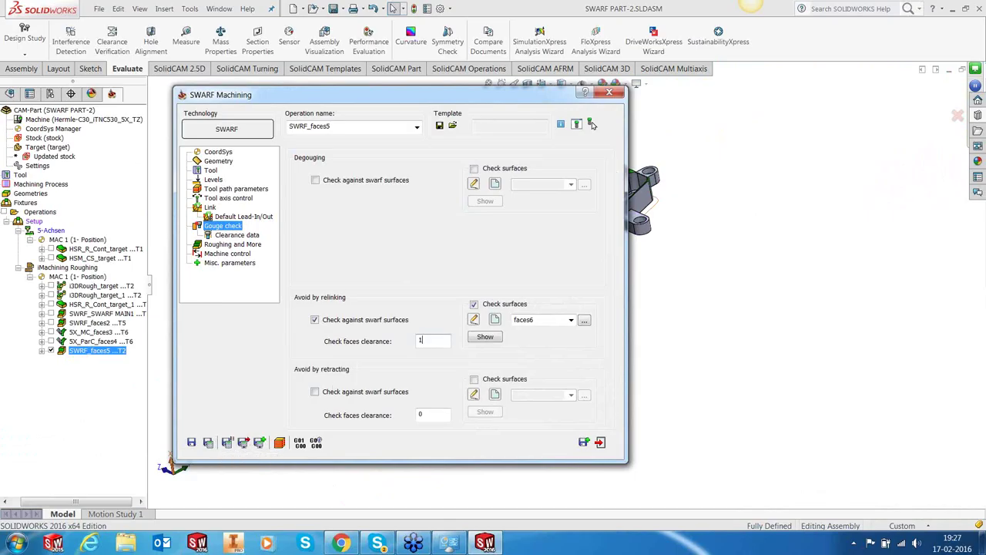
Step: Save and calculate SWRF_faces5, check its toolpath on the model, and reset the relinking check faces clearance to 0
click(209, 446)
double_click(477, 100)
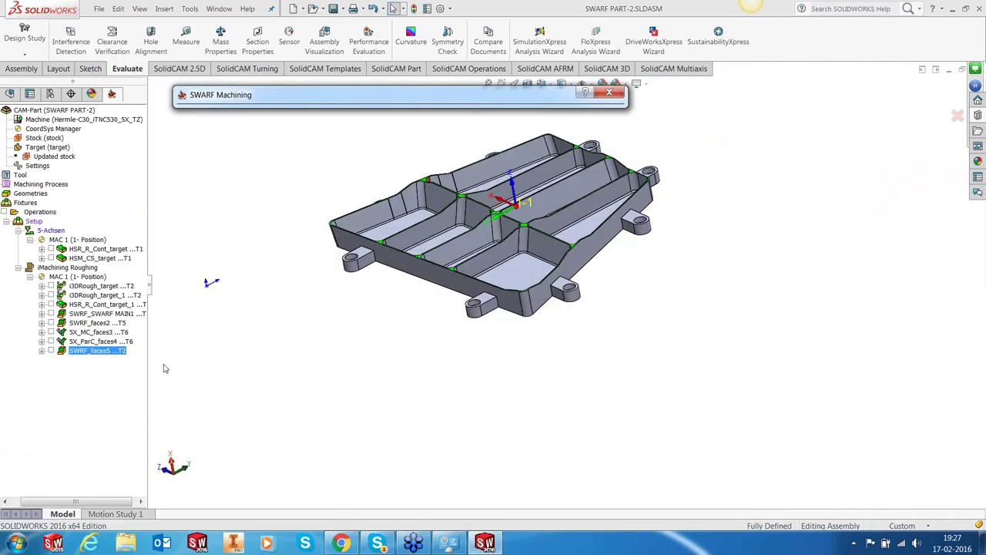
click(53, 352)
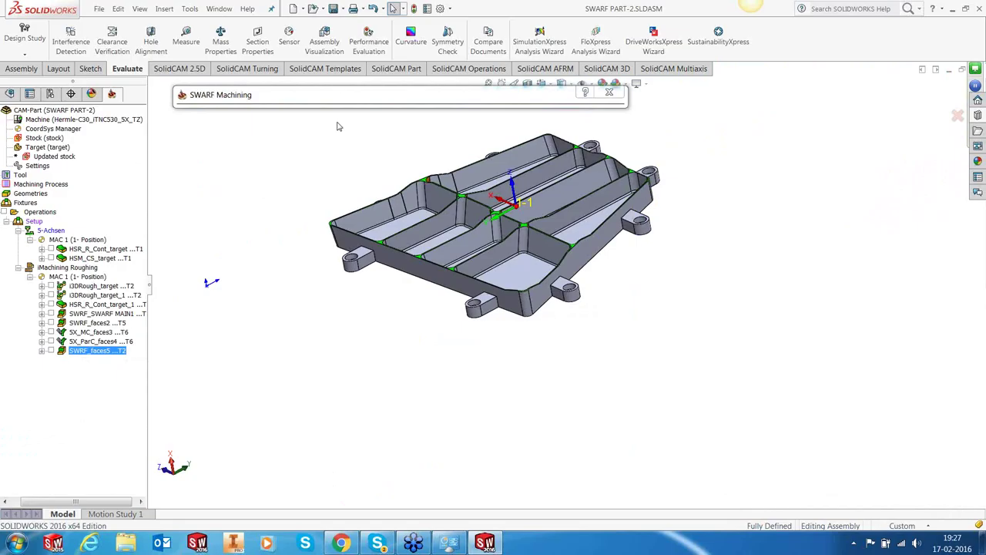
double_click(352, 98)
double_click(426, 341)
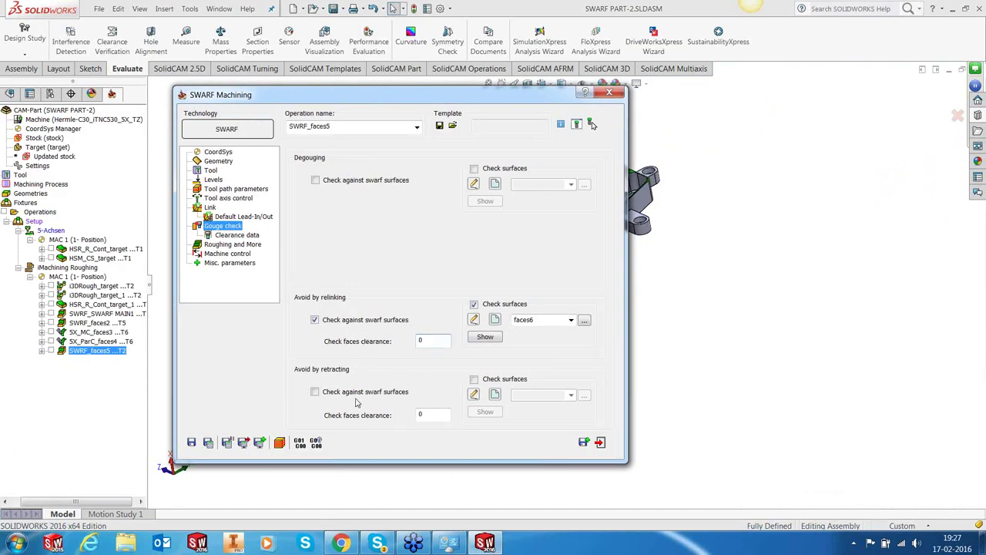
Step: Switch gouge avoidance from relinking to retracting against swarf surfaces and check surfaces faces6, and recalculate SWRF_faces5
click(315, 320)
click(315, 391)
click(474, 304)
click(474, 379)
click(570, 397)
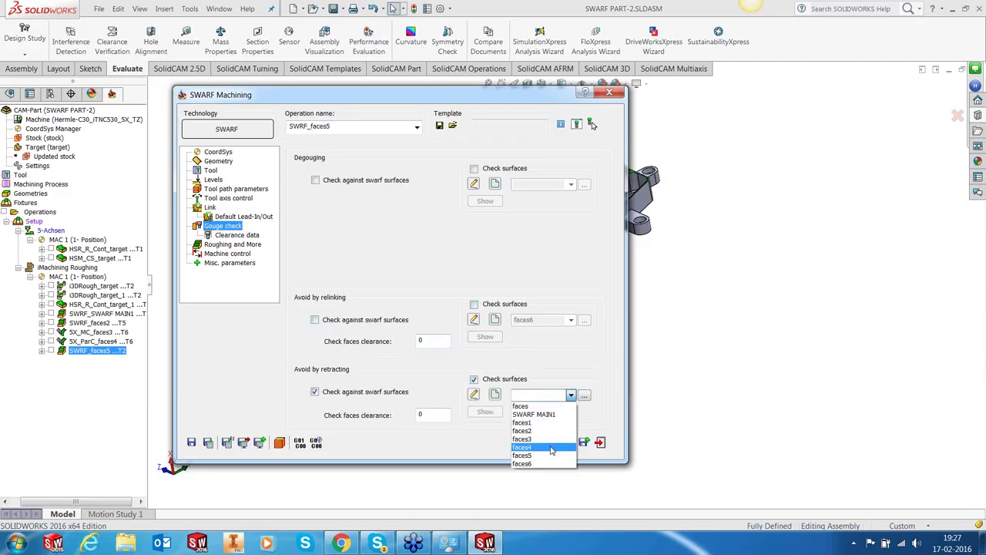
click(542, 460)
click(208, 444)
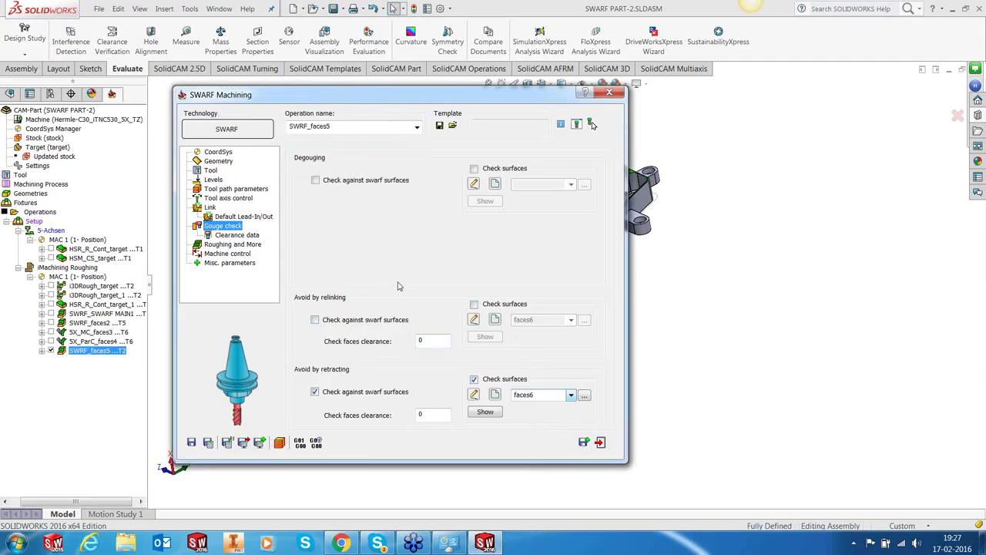
click(600, 444)
right_click(105, 350)
click(495, 267)
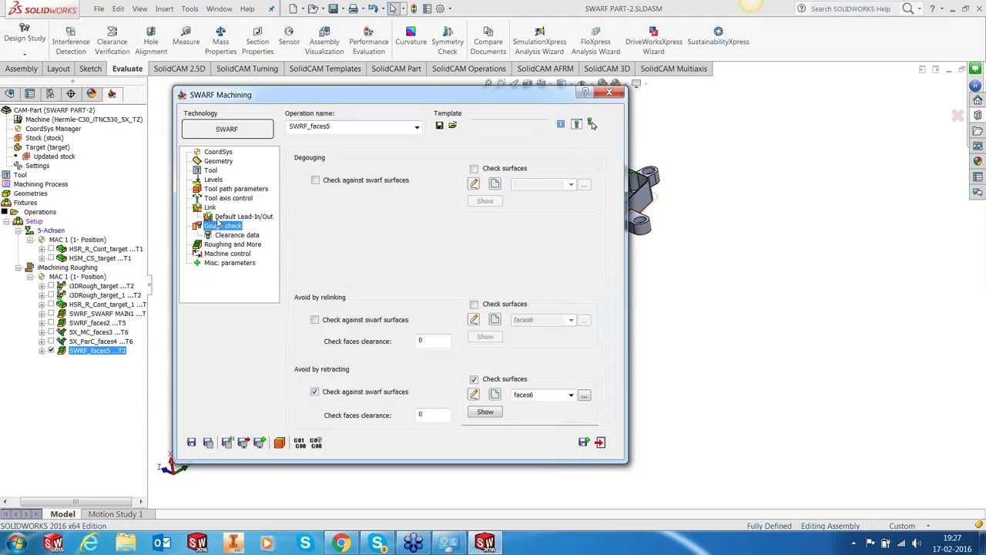
Step: Return gouge avoidance to relinking against swarf surfaces and check surfaces faces6, recalculate SWRF_faces5, and close the operation
click(474, 379)
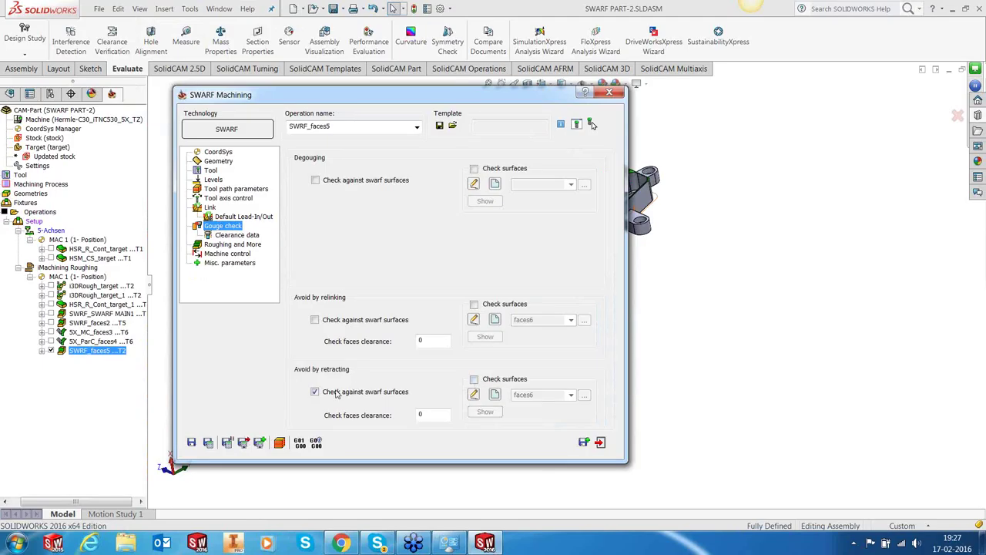
click(314, 320)
click(474, 305)
click(208, 443)
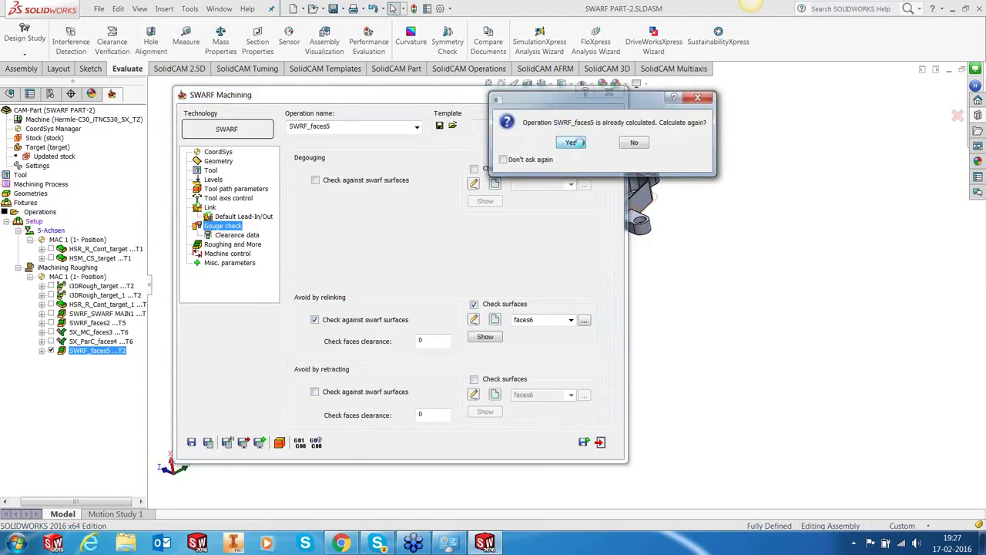
click(570, 142)
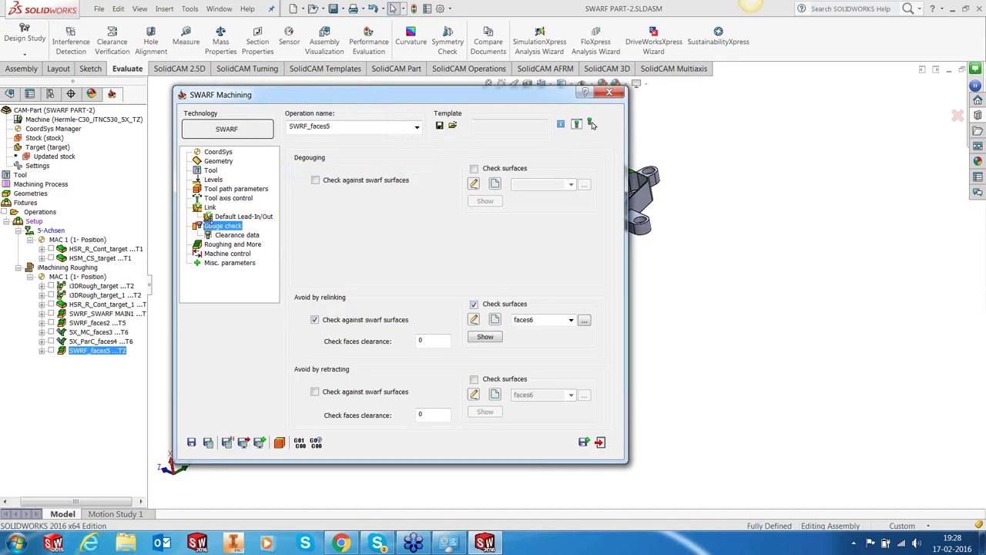
click(599, 444)
Step: Add a SWARF Machining operation after SWRF_faces5 and define its swarf surfaces faces7 with the long outer wall face behind a mounting lug
scroll(533, 270, down, 5)
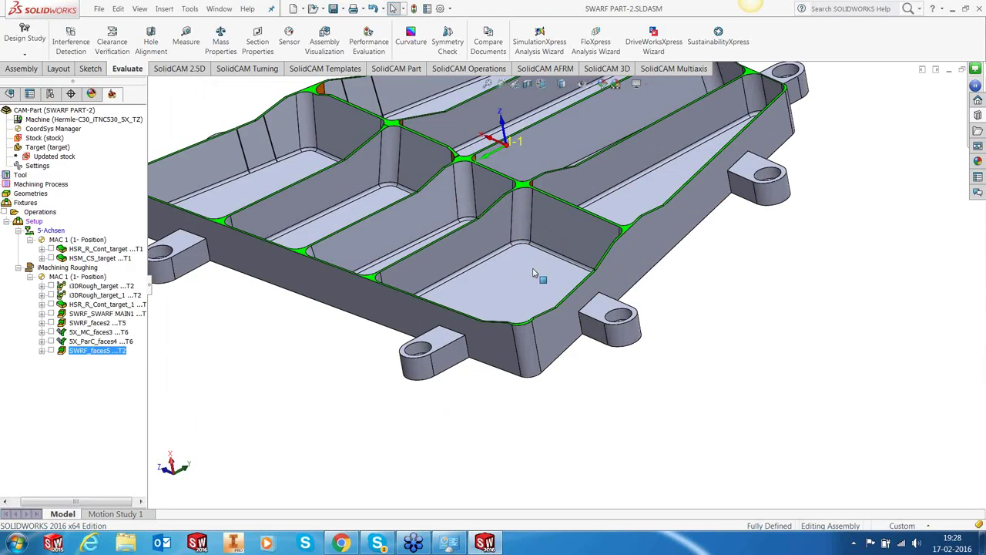
scroll(534, 270, up, 8)
middle_drag(533, 270, 613, 274)
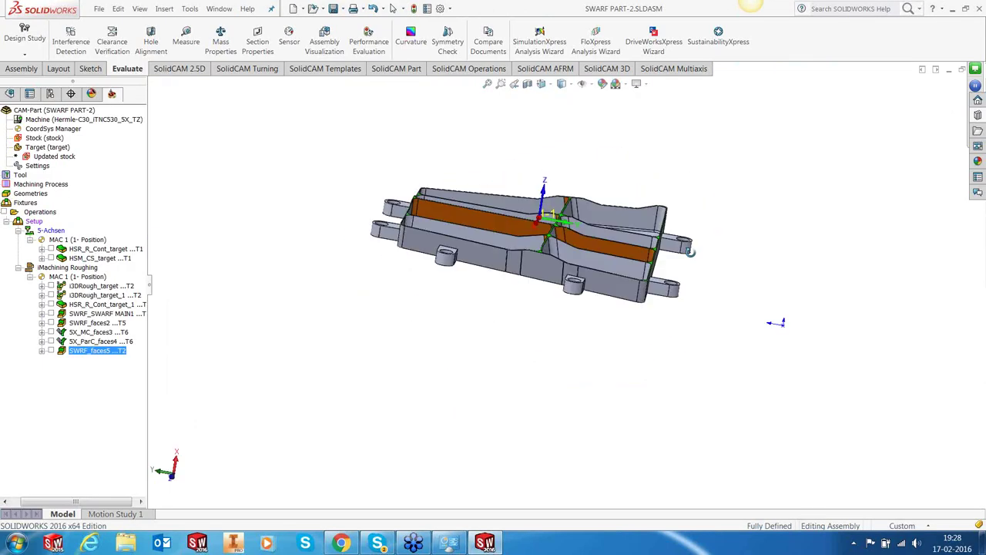
scroll(605, 279, down, 4)
scroll(533, 285, up, 2)
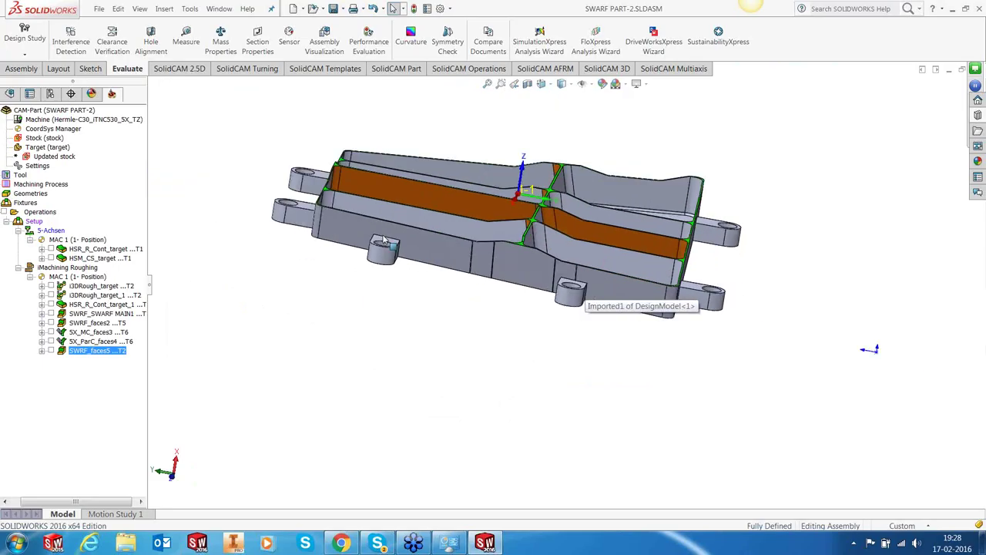
scroll(385, 240, down, 5)
scroll(455, 285, down, 4)
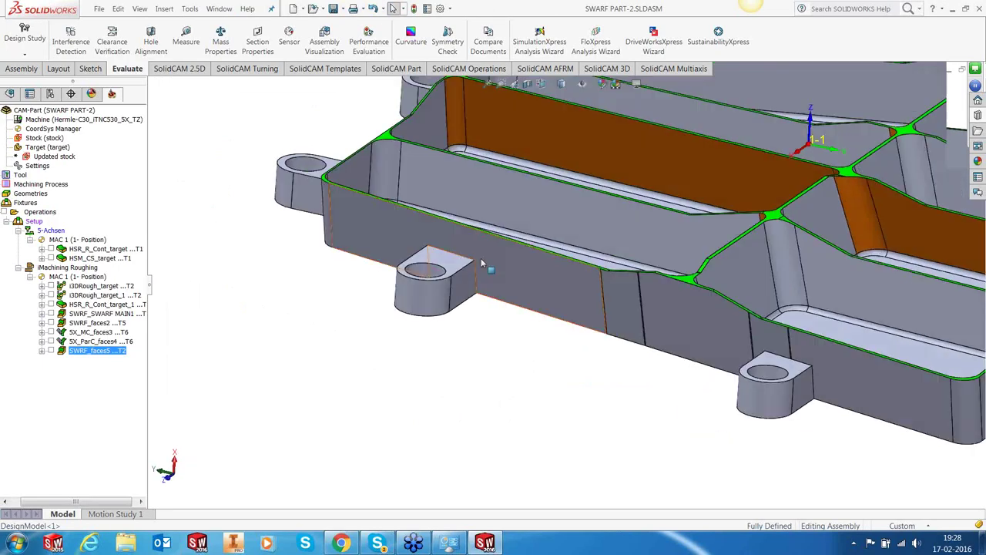
right_click(74, 351)
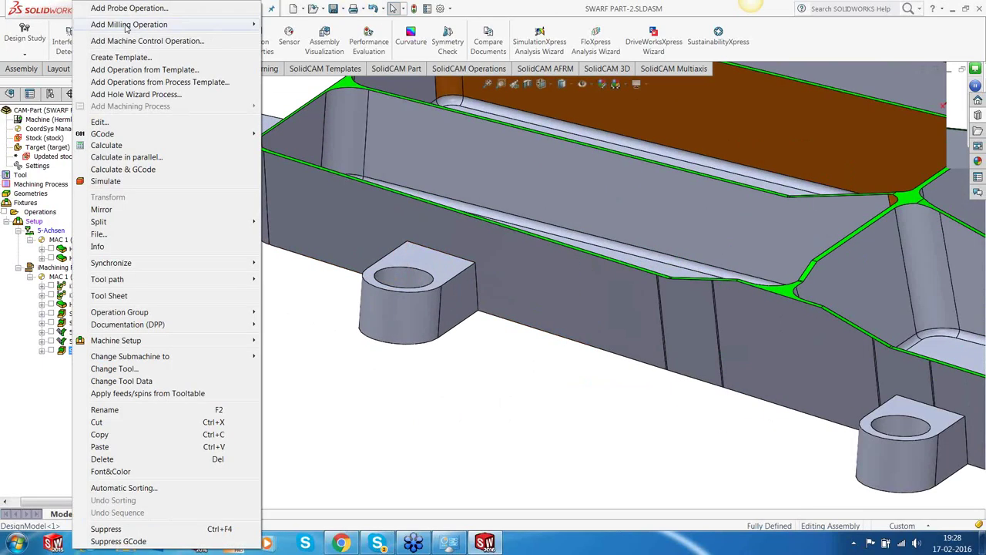
mouse_move(128, 26)
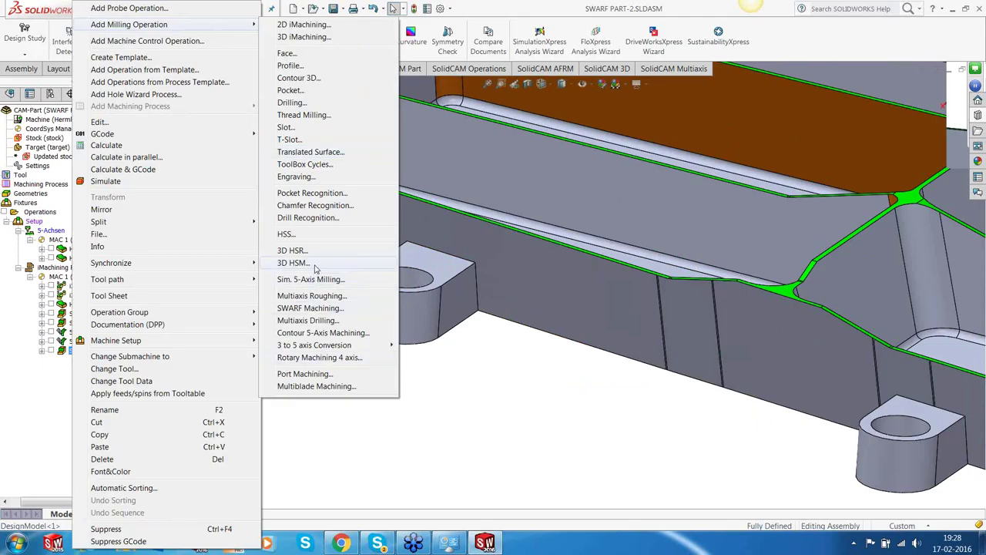
click(313, 308)
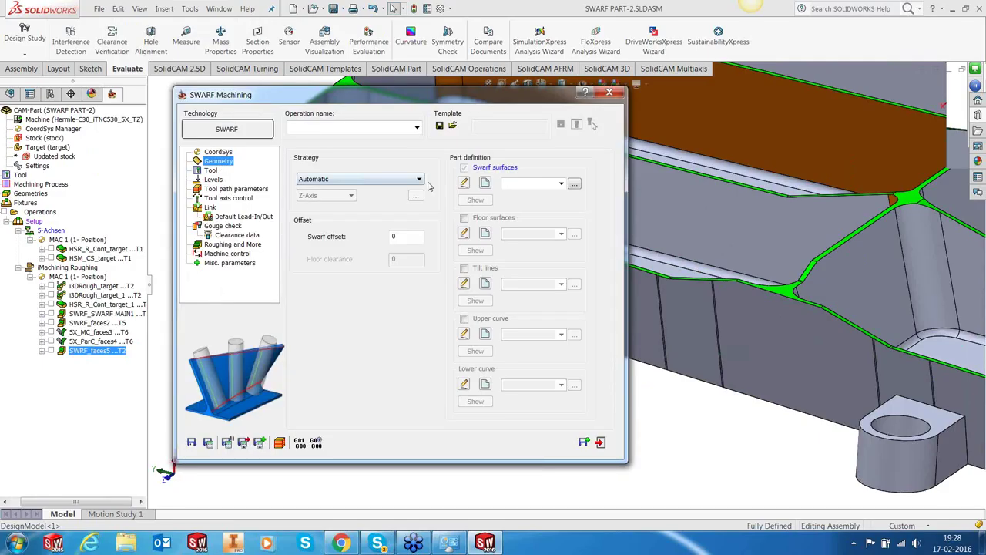
click(485, 183)
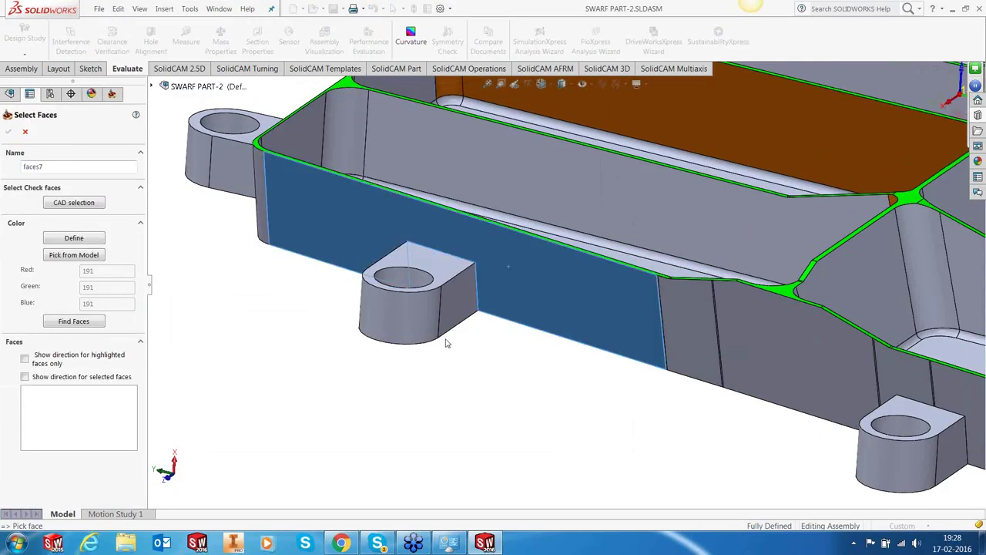
click(445, 333)
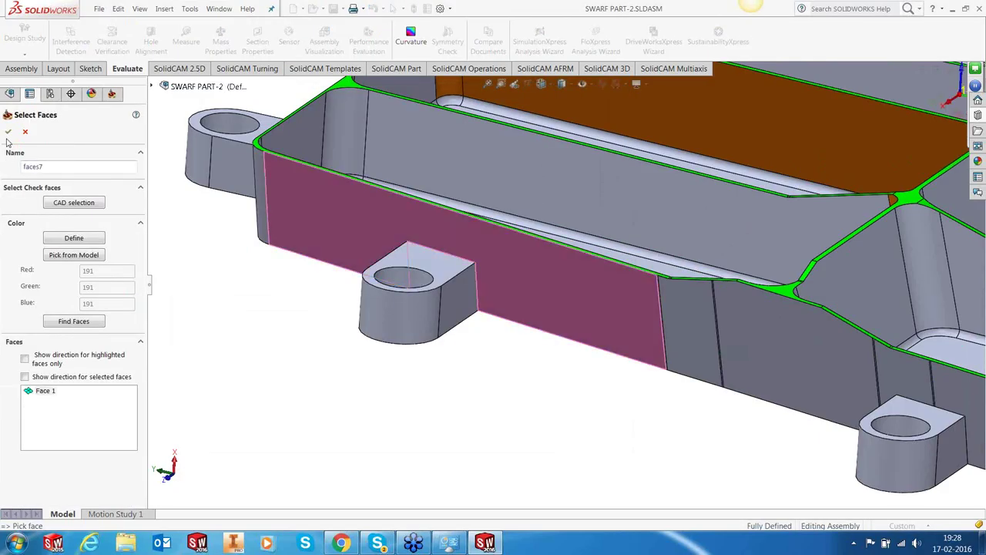
key(Return)
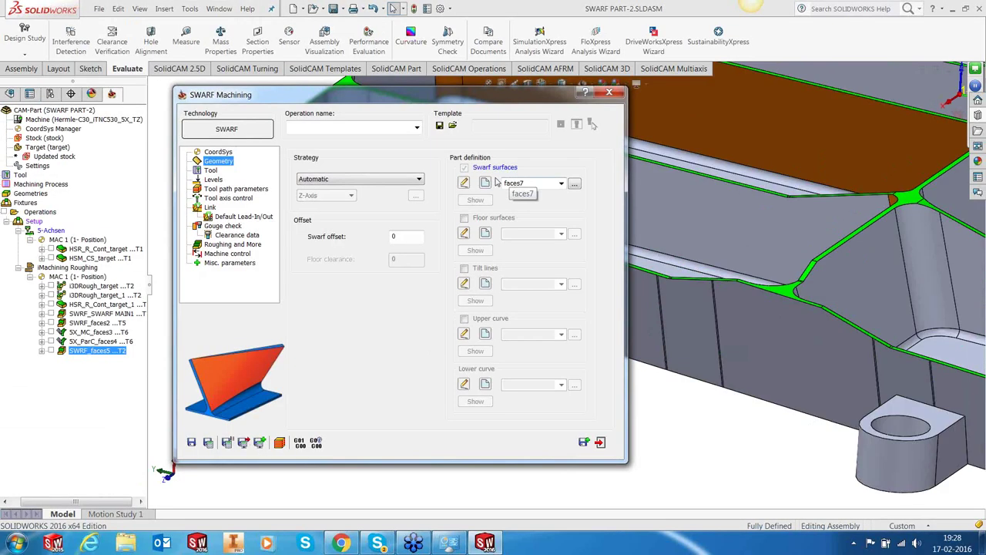
Step: Assign tool 3, the 12 mm bull nose mill with 3 mm corner radius, to the new swarf operation
click(211, 171)
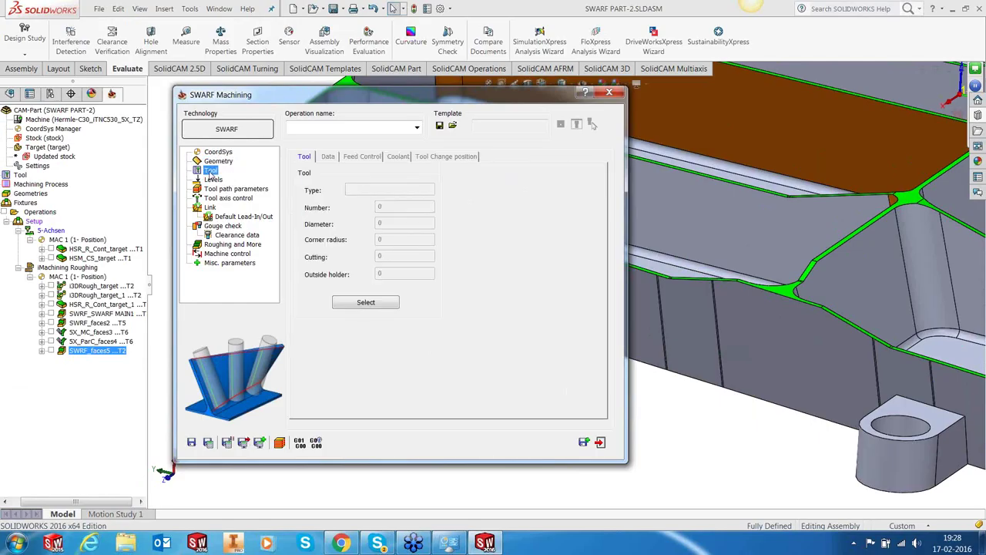
click(382, 303)
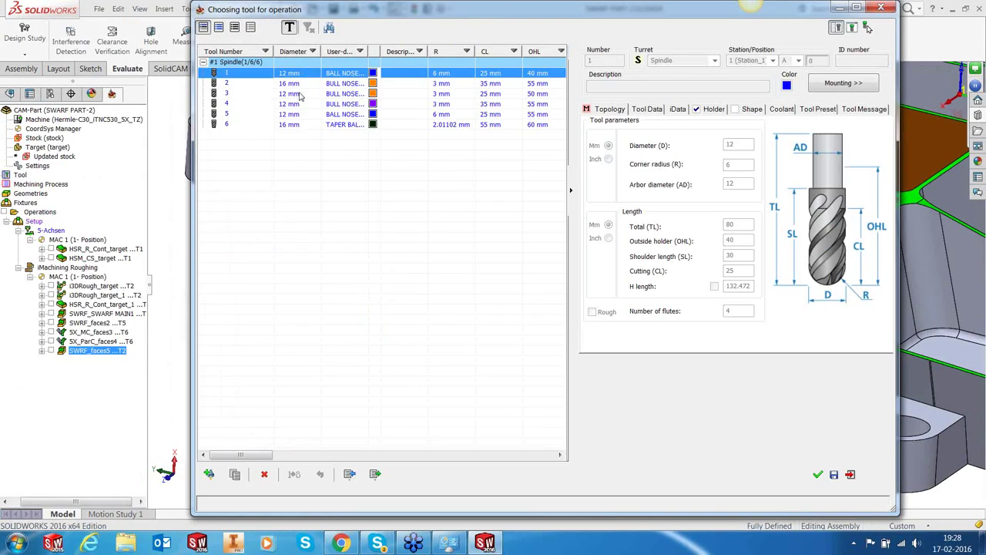
click(301, 94)
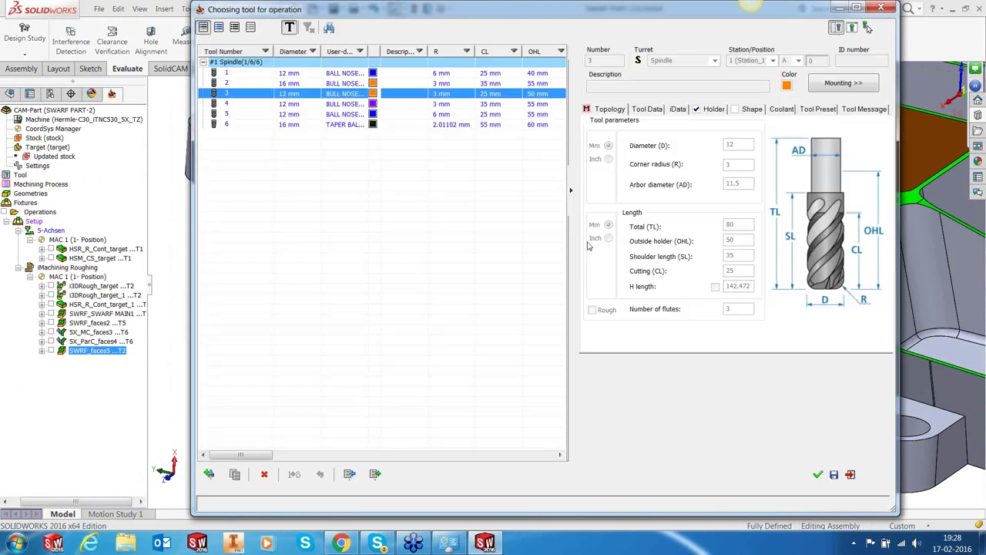
click(820, 477)
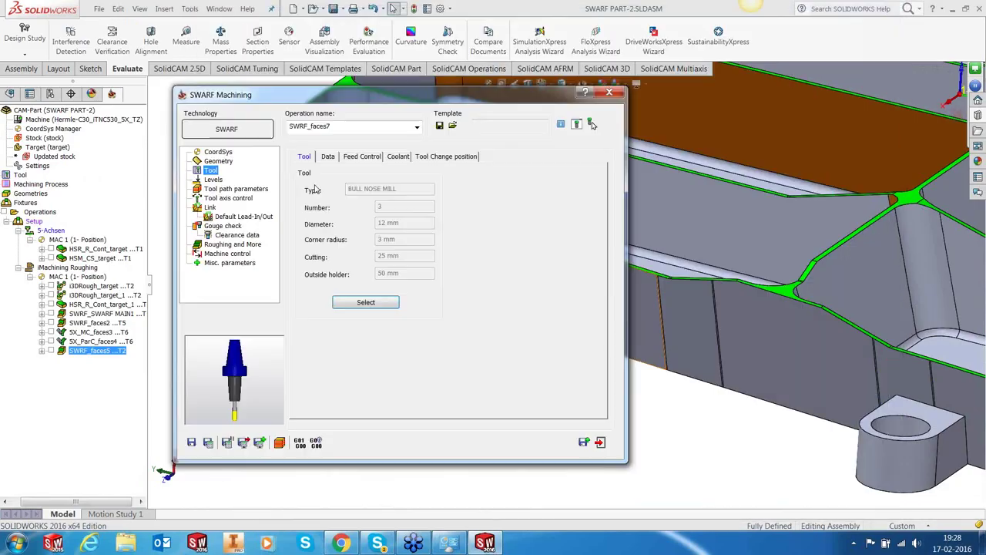
Step: Review the levels of SWRF_faces7, choose the machining side in its tool path parameters, and check its tool axis control
click(213, 179)
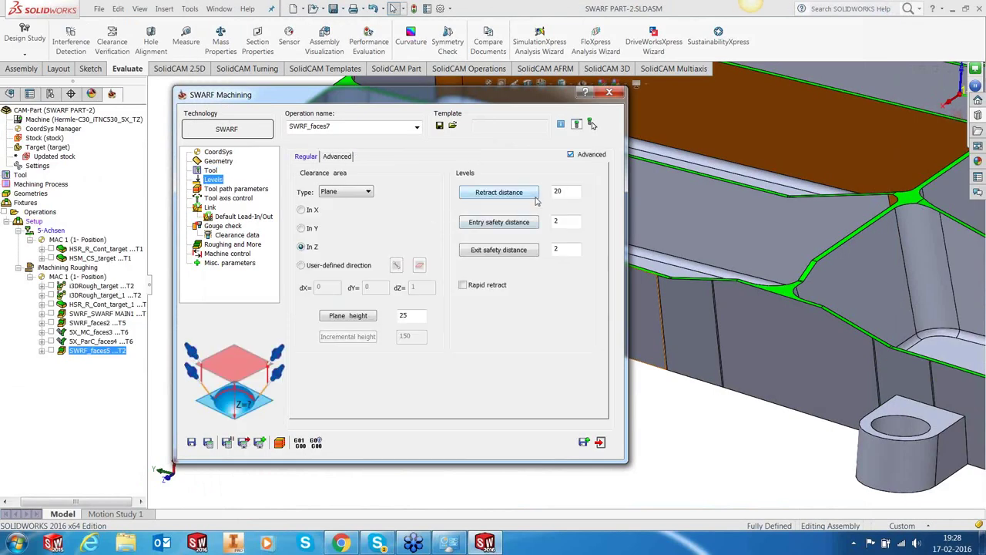
click(256, 190)
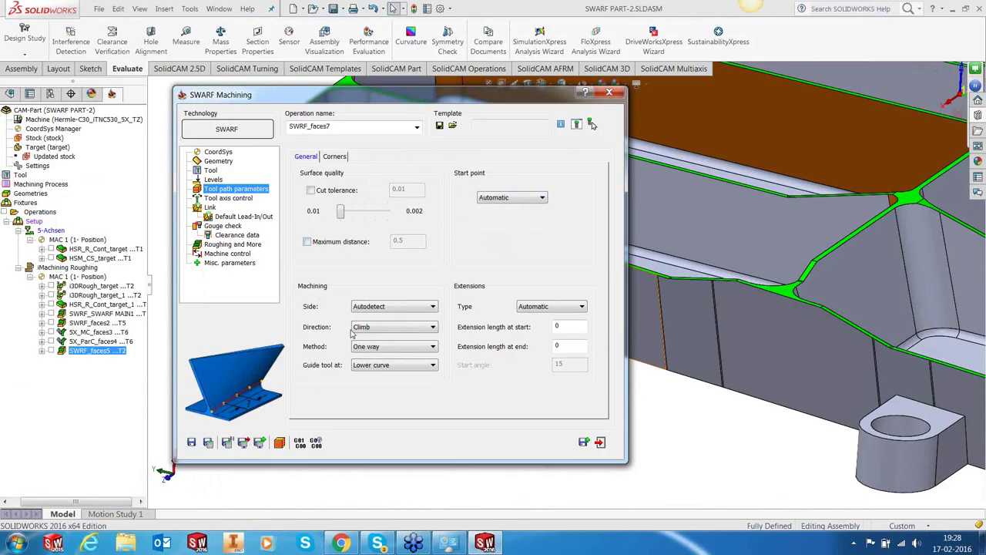
click(407, 306)
click(378, 359)
click(230, 190)
click(229, 199)
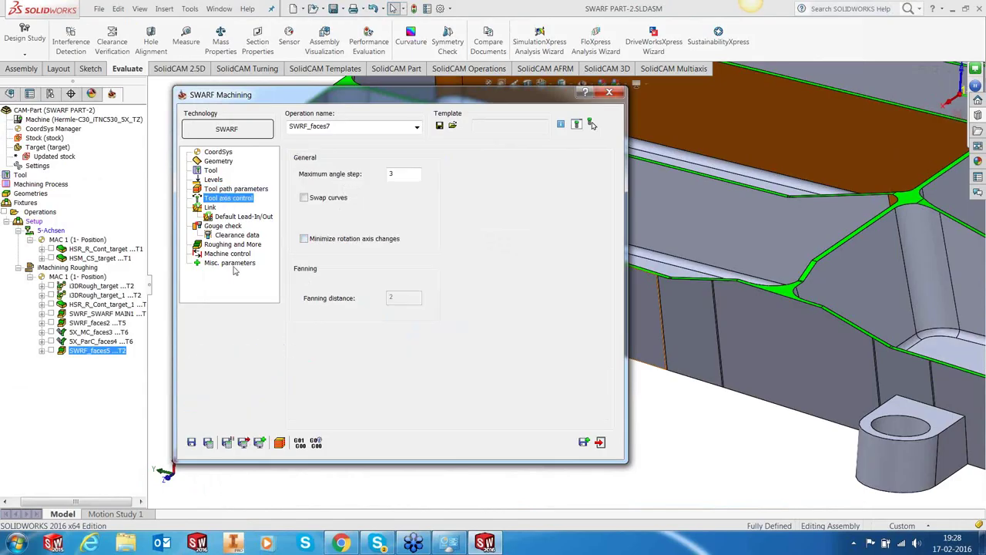
Step: Check the link settings of SWRF_faces7, save and calculate the operation, and inspect its tool path along the outer wall near the lugs
click(210, 208)
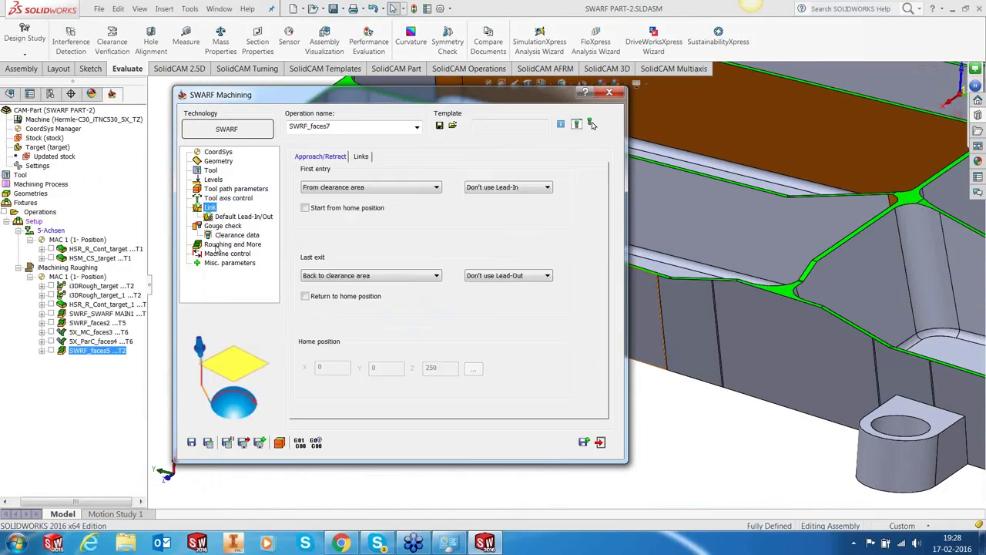
click(209, 442)
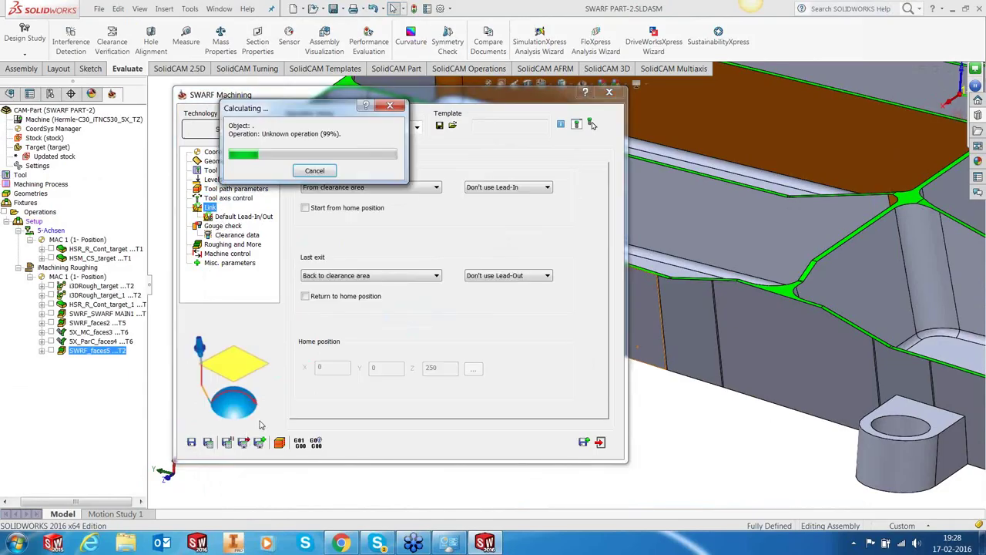
drag(455, 101, 226, 114)
scroll(501, 378, up, 5)
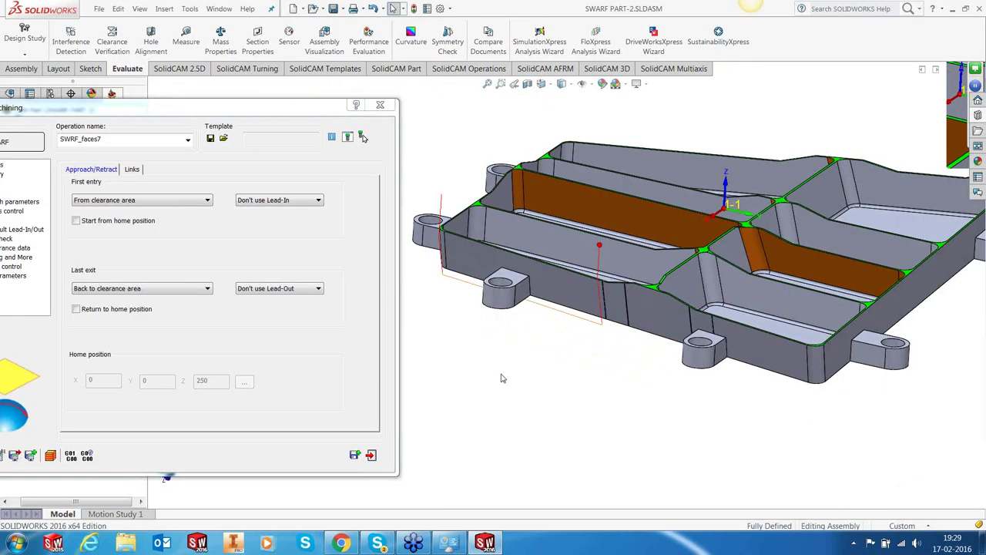
scroll(507, 295, down, 4)
scroll(527, 282, up, 1)
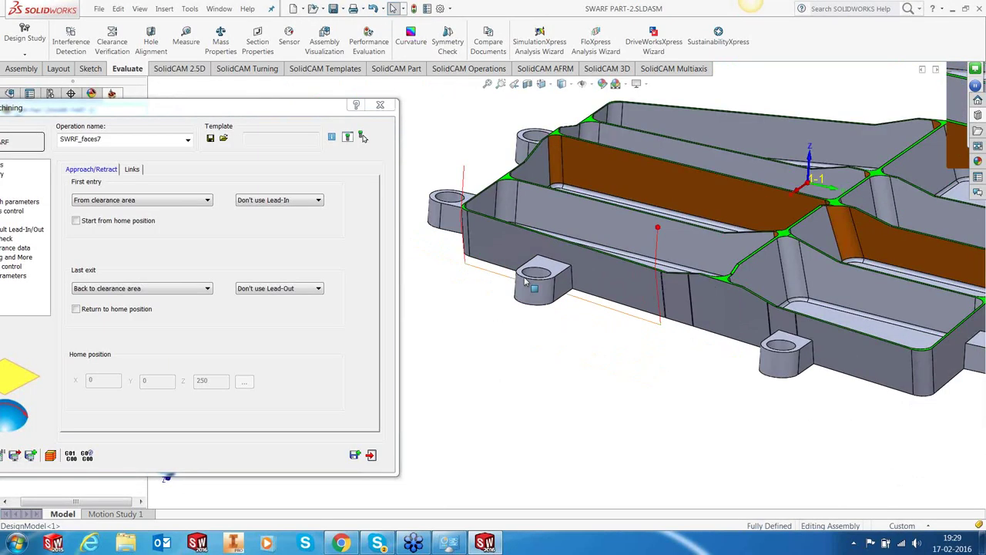
scroll(527, 283, down, 2)
drag(231, 110, 428, 108)
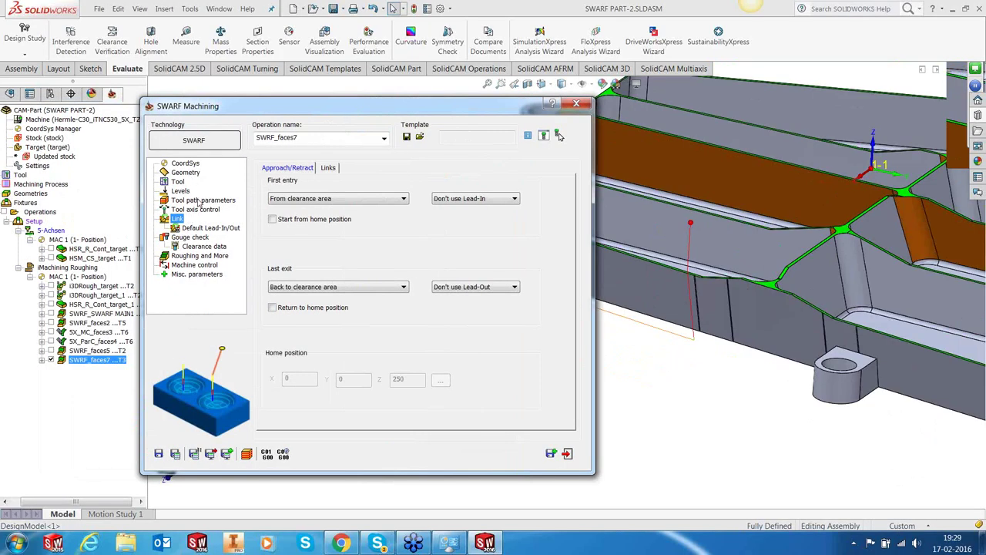
Step: Set the extension lengths at start and end to -25 for SWRF_faces7 and recalculate its tool path
click(199, 201)
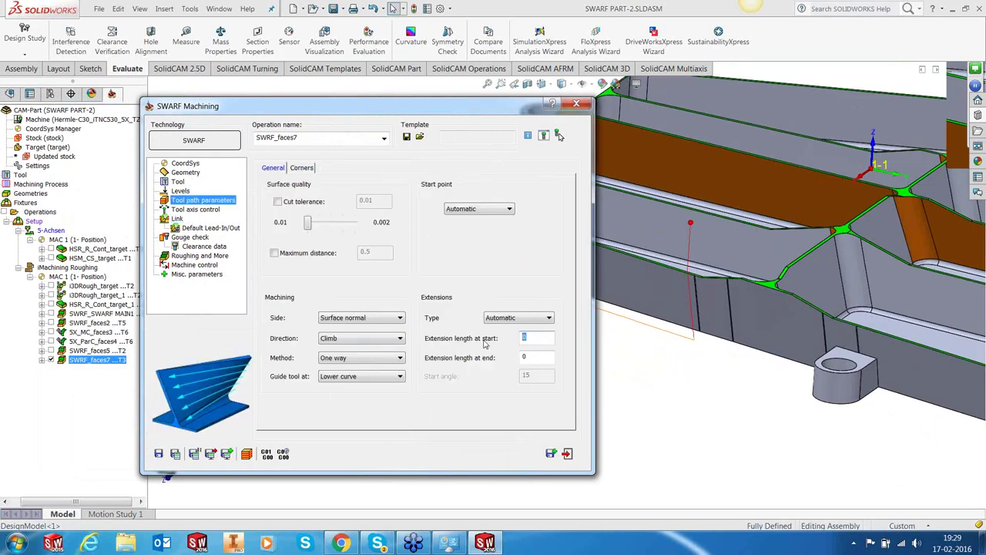
drag(531, 357, 499, 354)
click(176, 455)
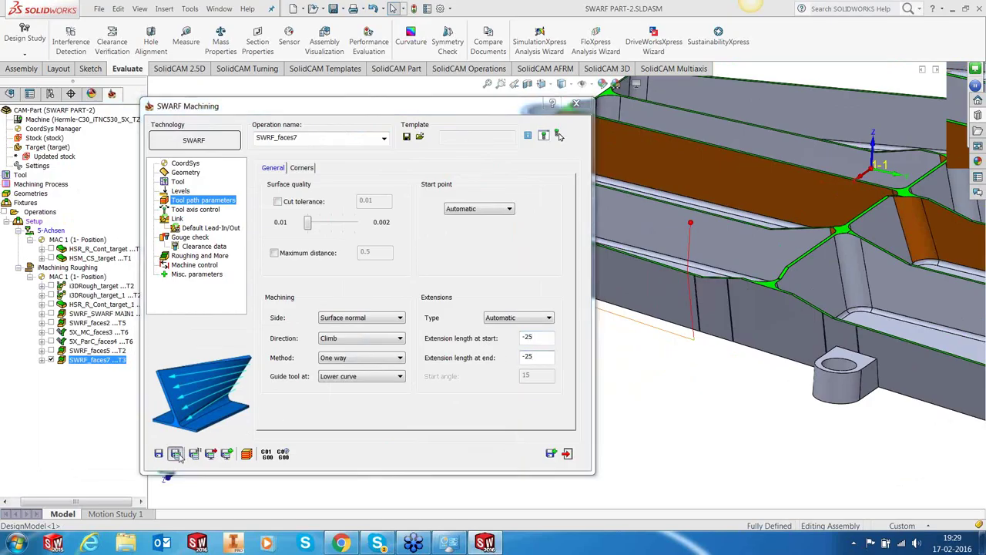
click(570, 144)
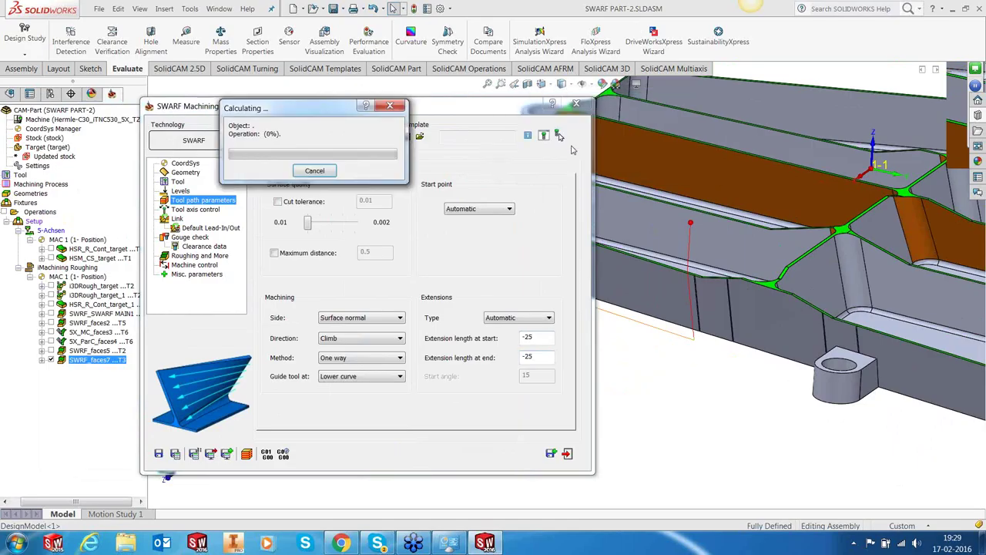
drag(479, 115, 439, 129)
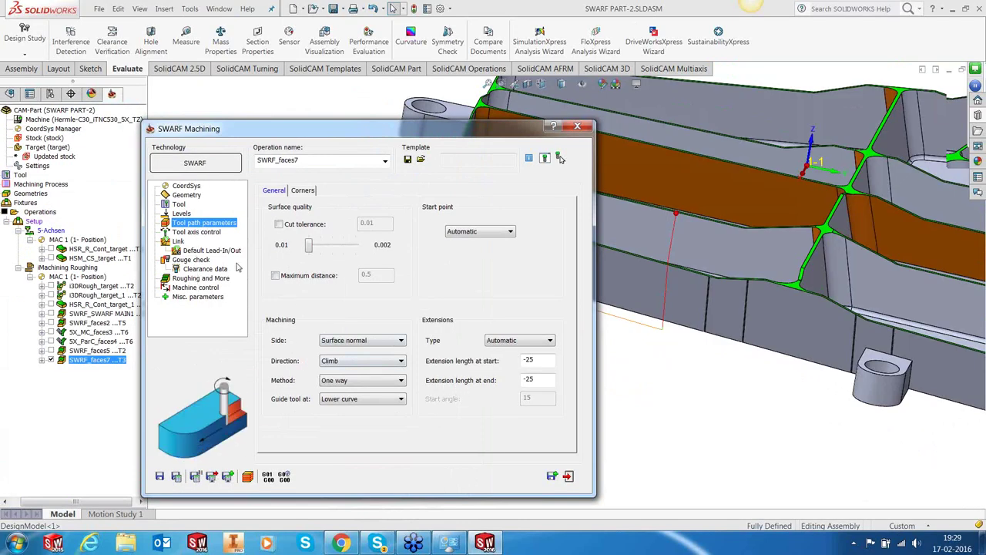
Step: Set the number of pattern slices to 5 for SWRF_faces7, recalculate, inspect the tool path, and close the operation
click(200, 278)
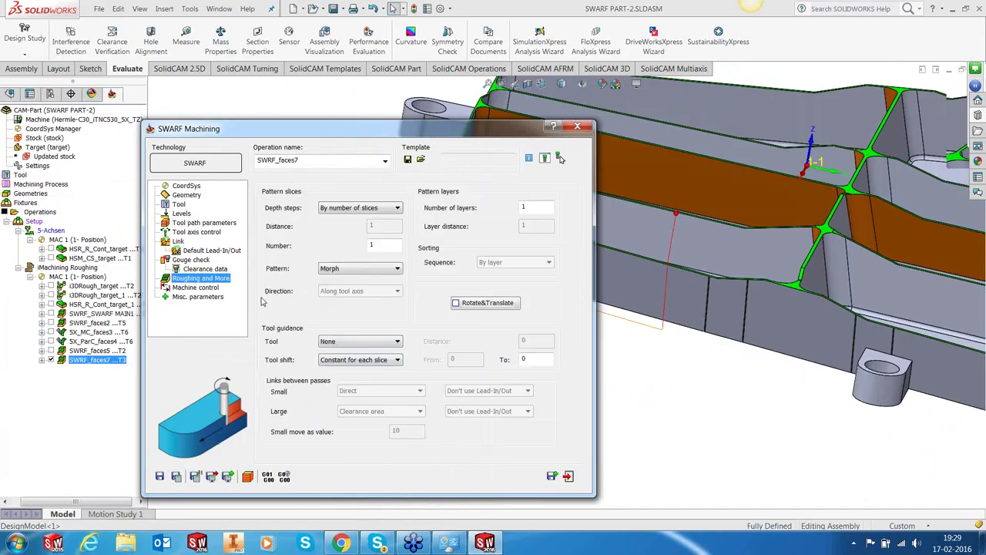
double_click(378, 246)
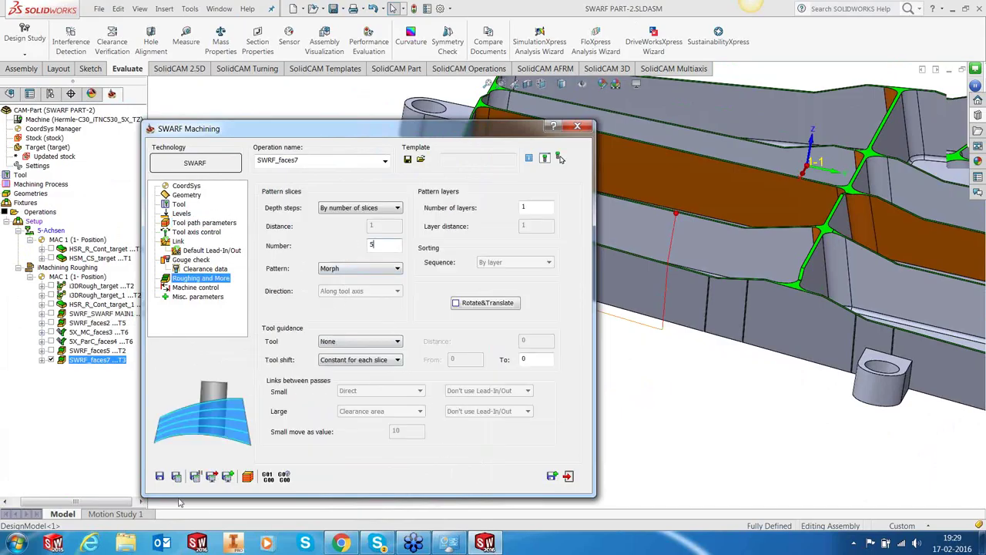
click(177, 476)
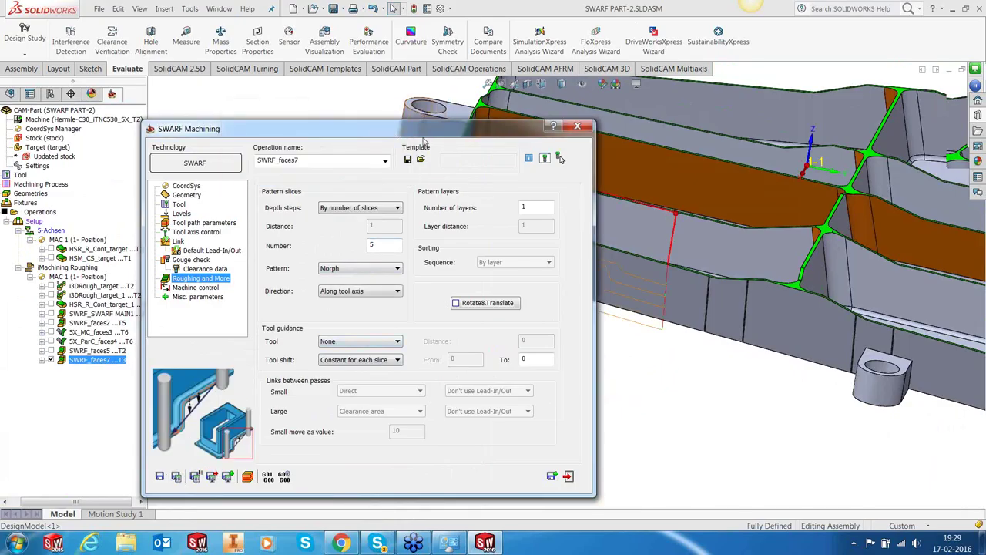
drag(422, 139, 911, 177)
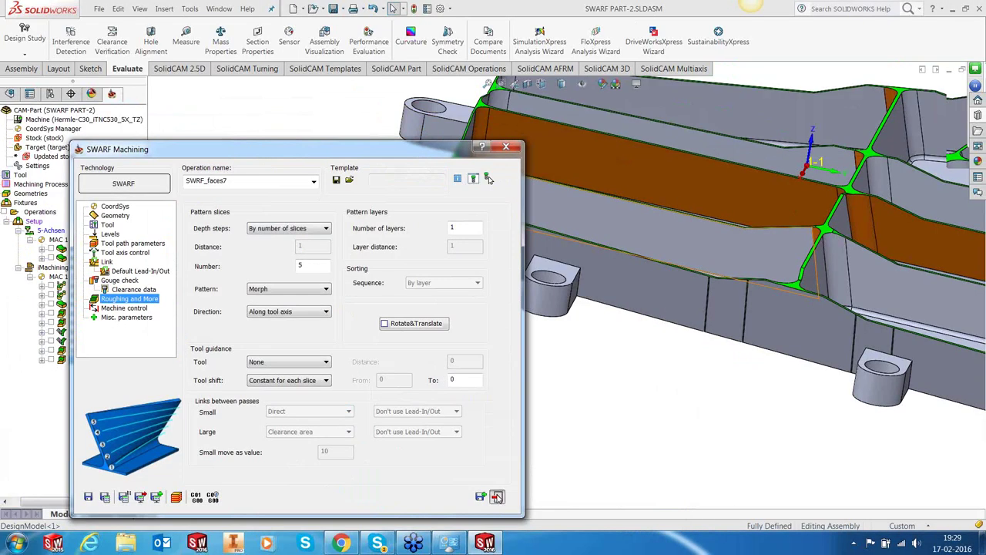
click(497, 497)
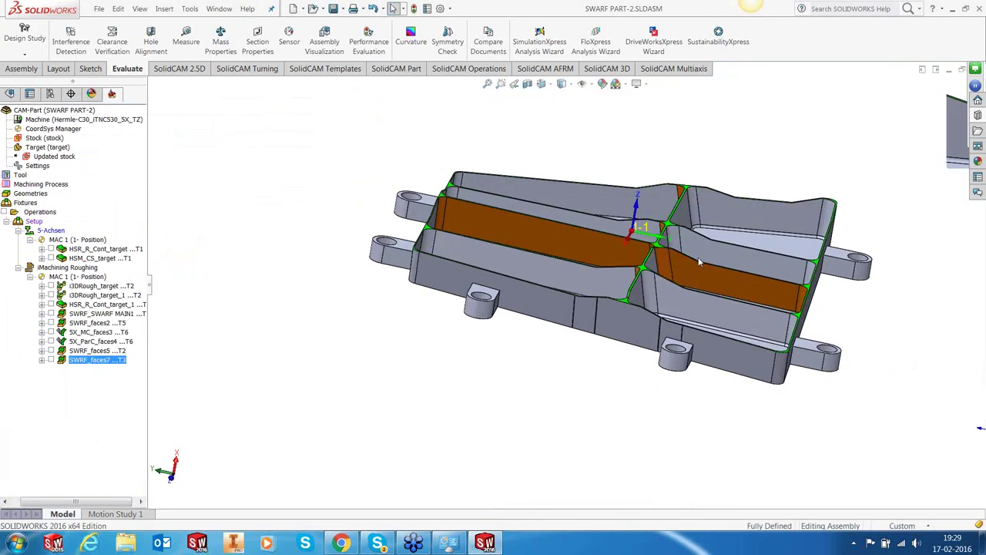
Step: Examine the part's walls and lugs from several directions, showing and hiding the tool paths of SWRF_SWARF MAIN1 and SWRF_faces2
middle_drag(601, 226, 447, 361)
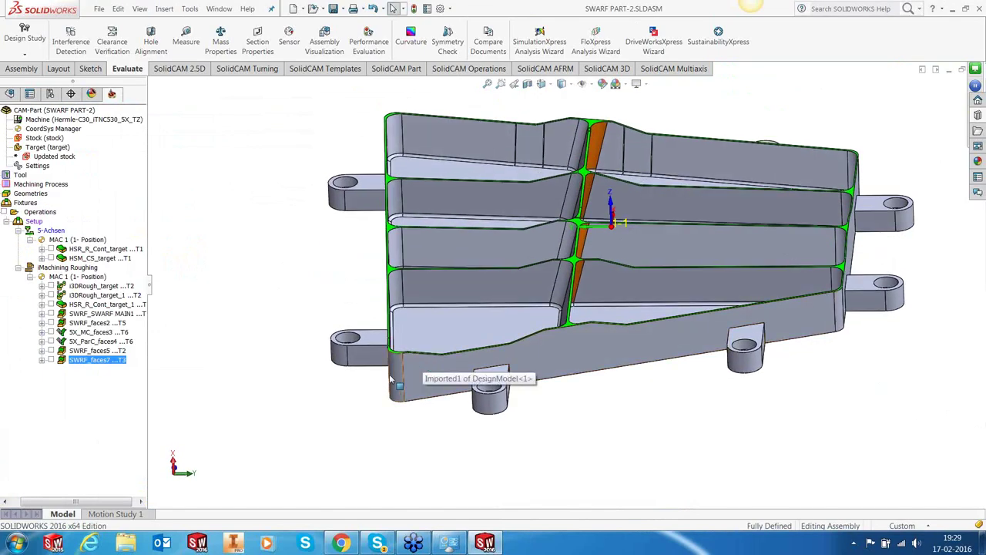
middle_drag(622, 322, 652, 224)
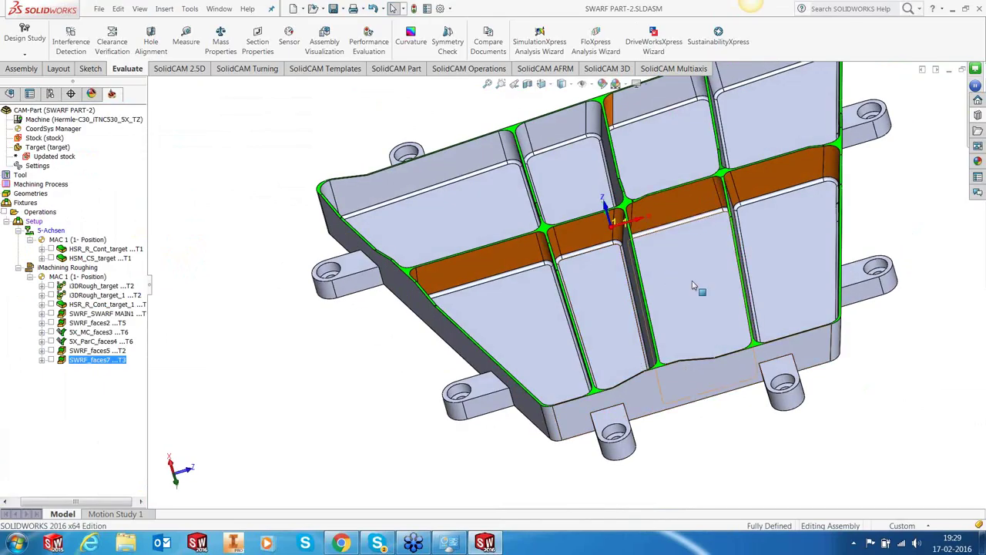
middle_drag(692, 280, 588, 268)
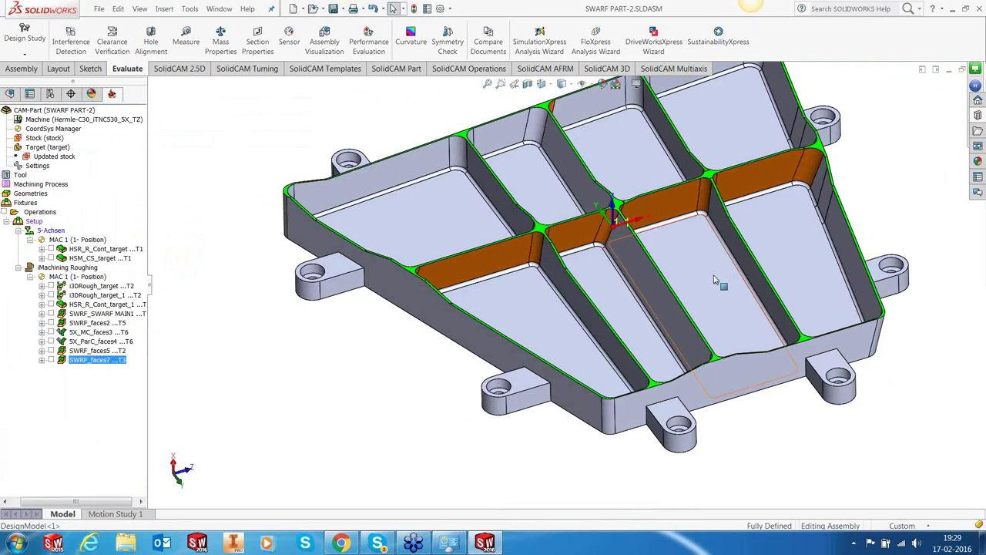
click(51, 314)
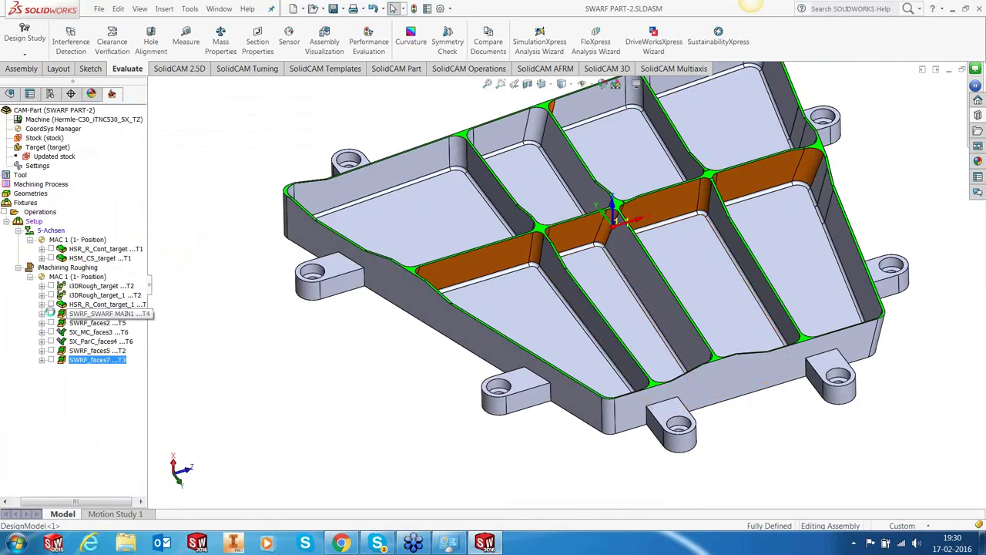
click(100, 314)
middle_drag(692, 226, 674, 277)
click(51, 314)
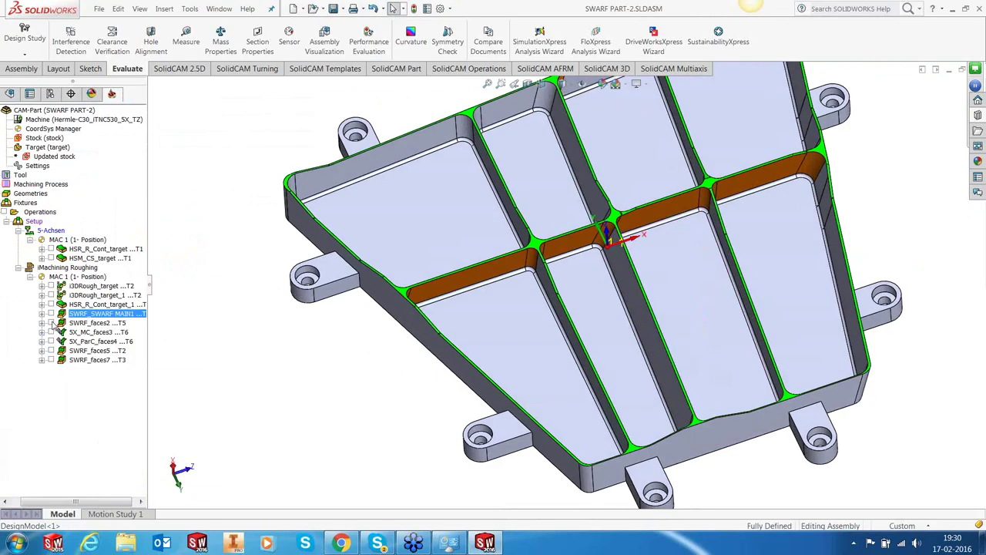
click(51, 323)
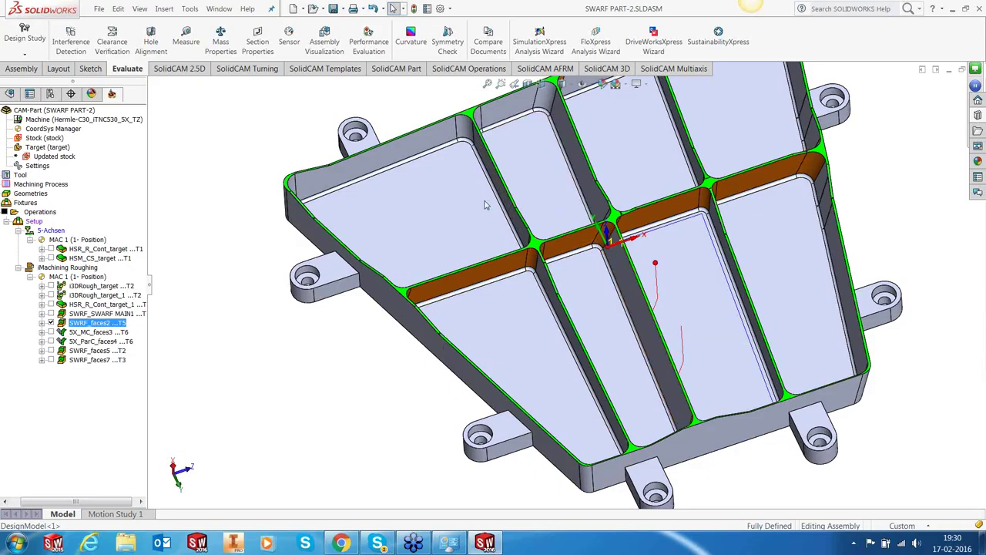
click(52, 323)
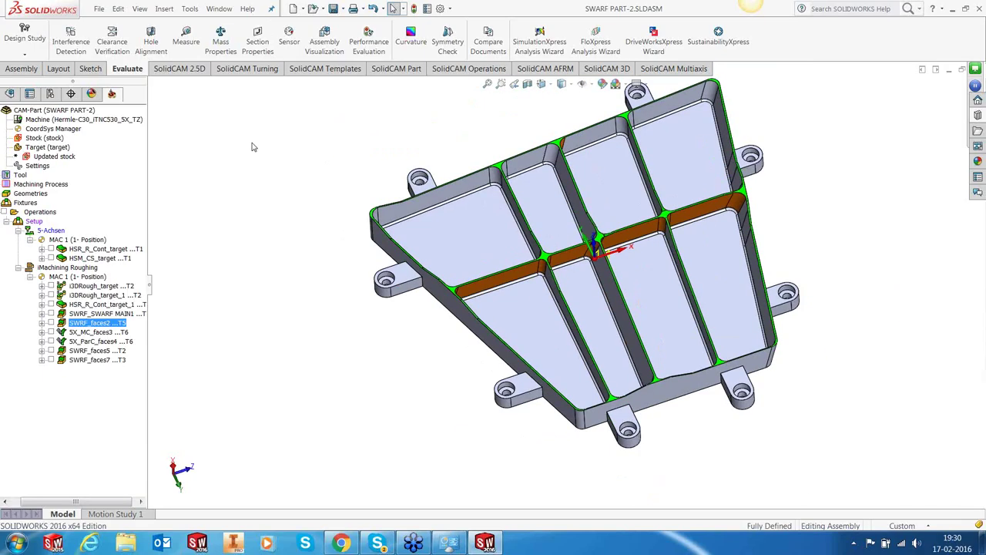
Step: Open the CAM-Part SWARF_TUTORIAL.PRT from D:\PARTFILES\SWARF\10122015, declining to find its original model manually
click(190, 8)
mouse_move(213, 62)
click(502, 134)
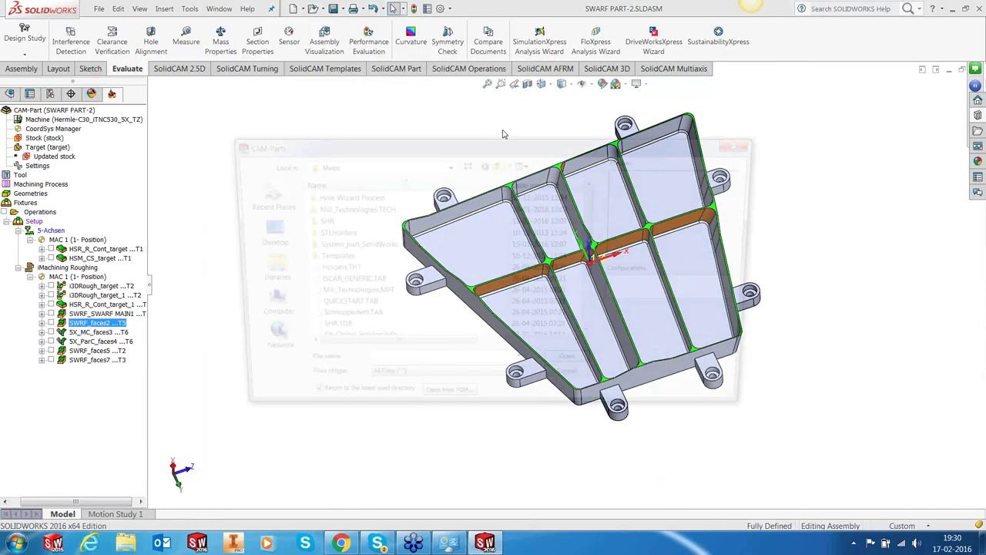
click(259, 306)
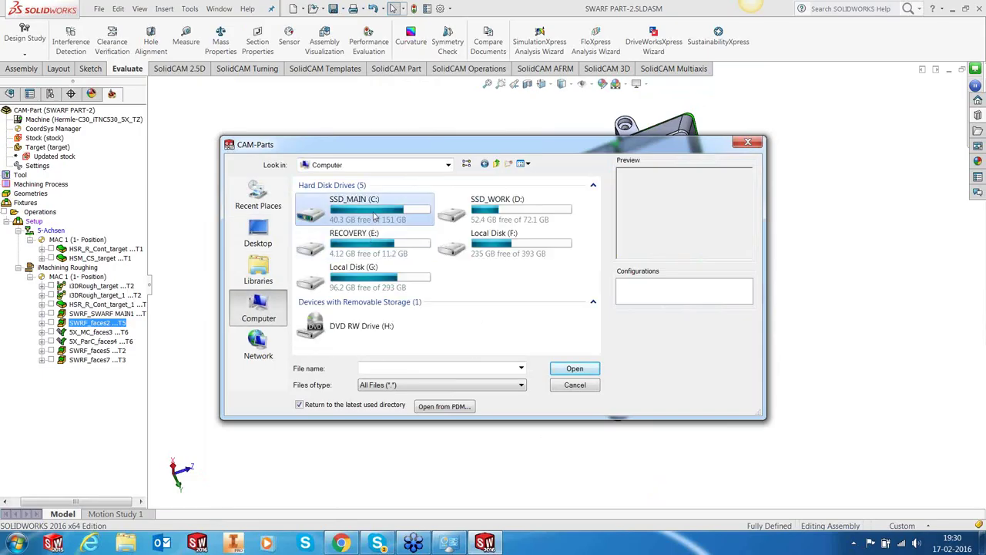
double_click(485, 203)
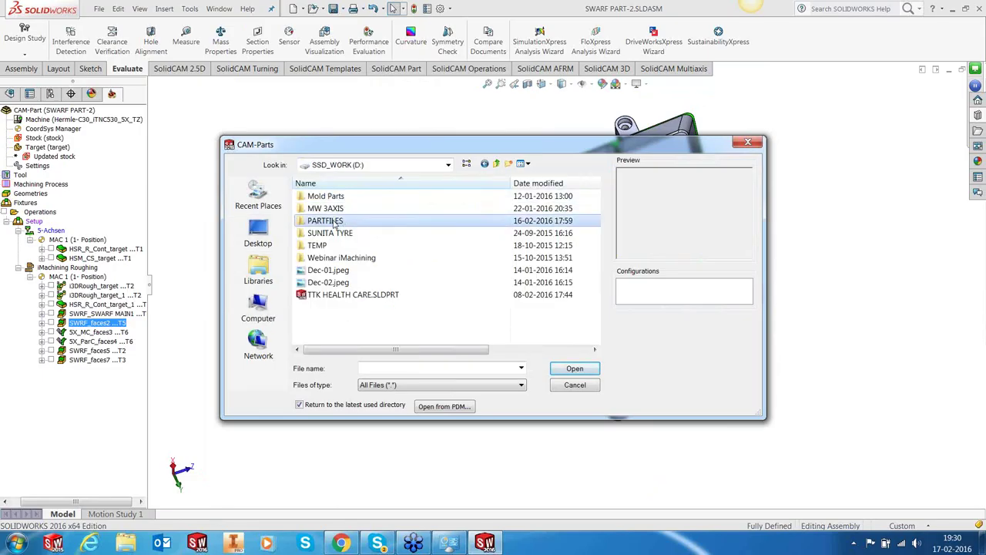
double_click(381, 218)
scroll(330, 251, down, 15)
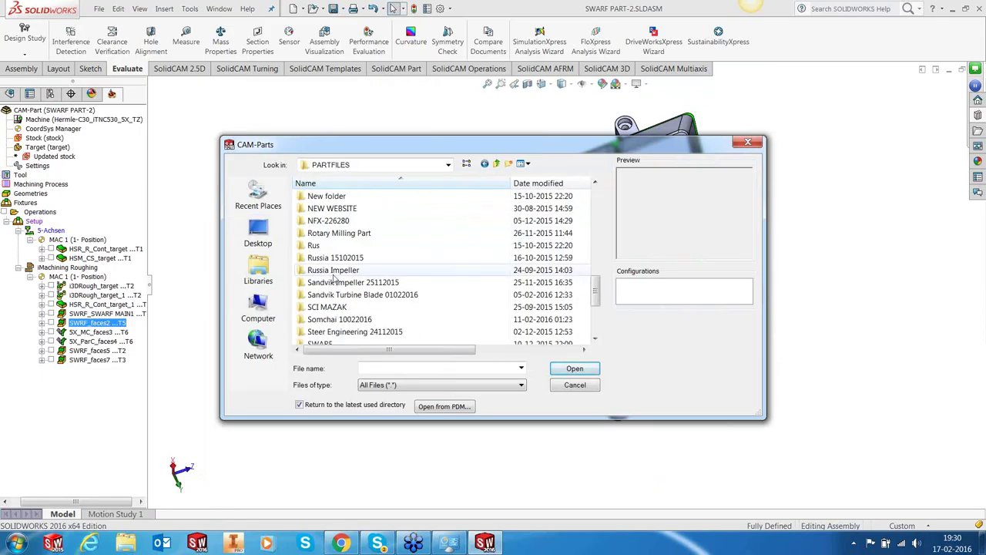
scroll(329, 293, down, 2)
double_click(325, 270)
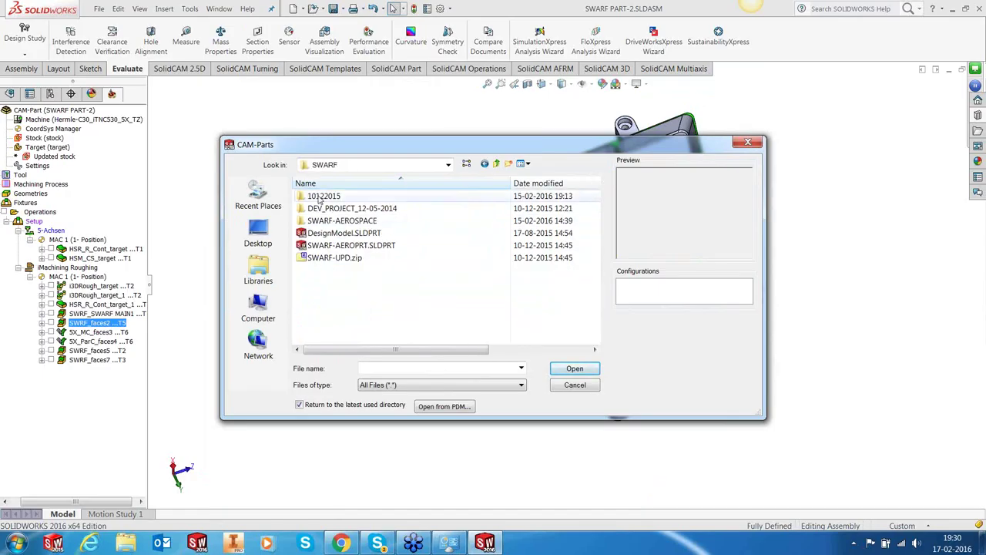
double_click(321, 198)
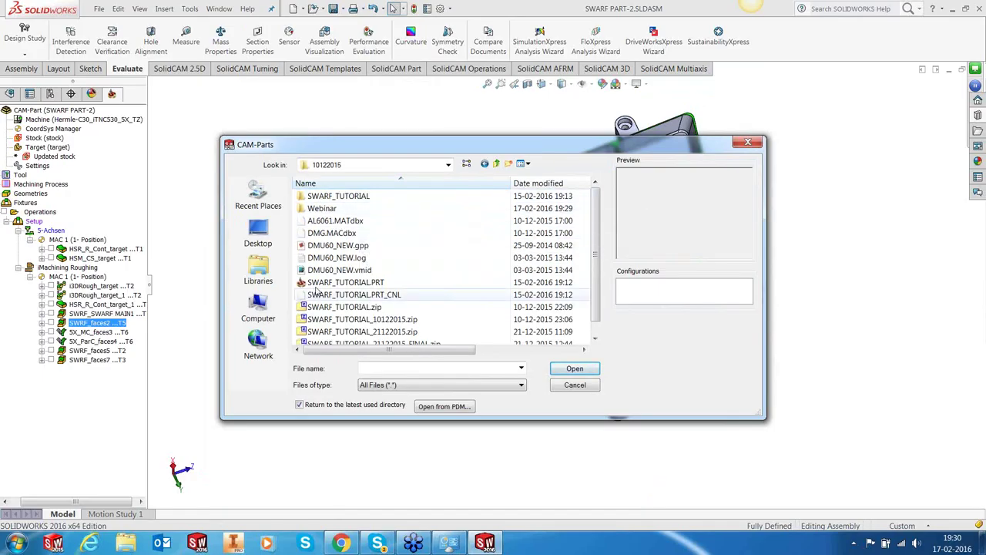
click(320, 283)
click(574, 370)
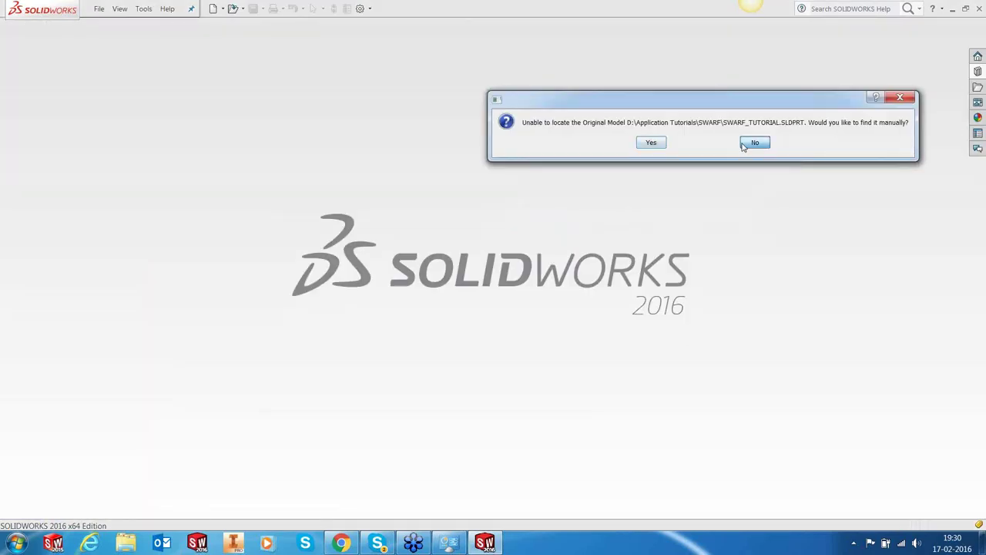
click(740, 146)
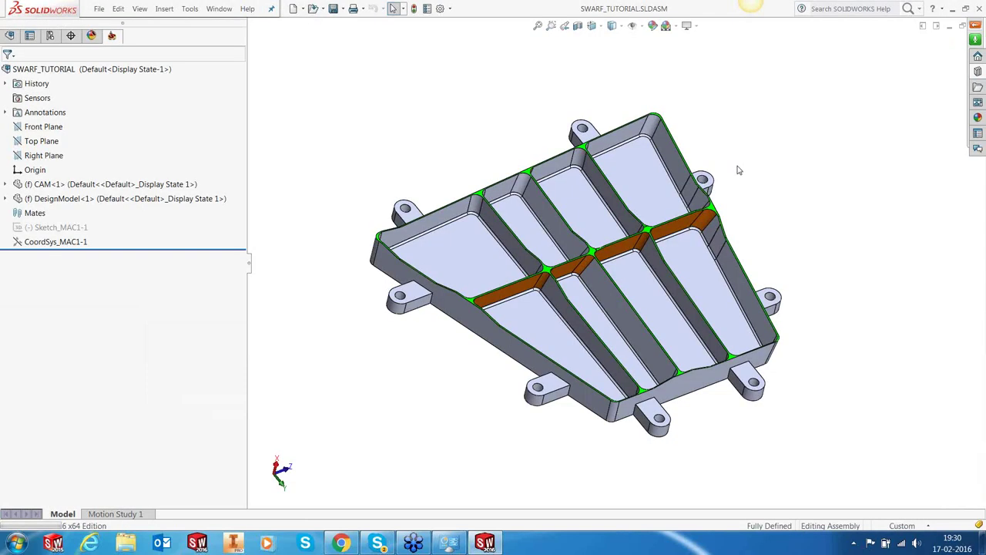
Step: Calculate all operations from SWRF_faces3 in SWARF SEMIFINISHING through SWRF_faces30 in OUTER FINISH
click(114, 426)
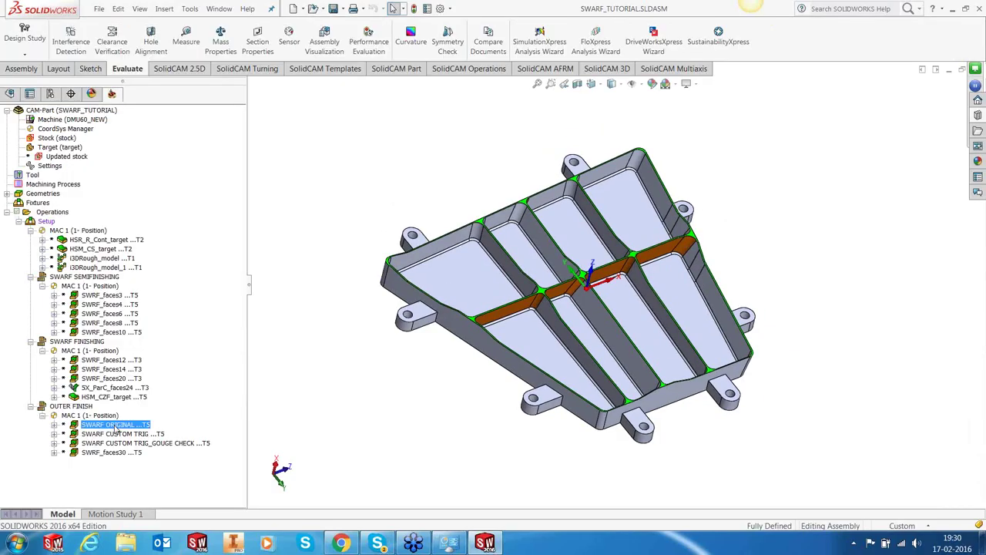
click(108, 296)
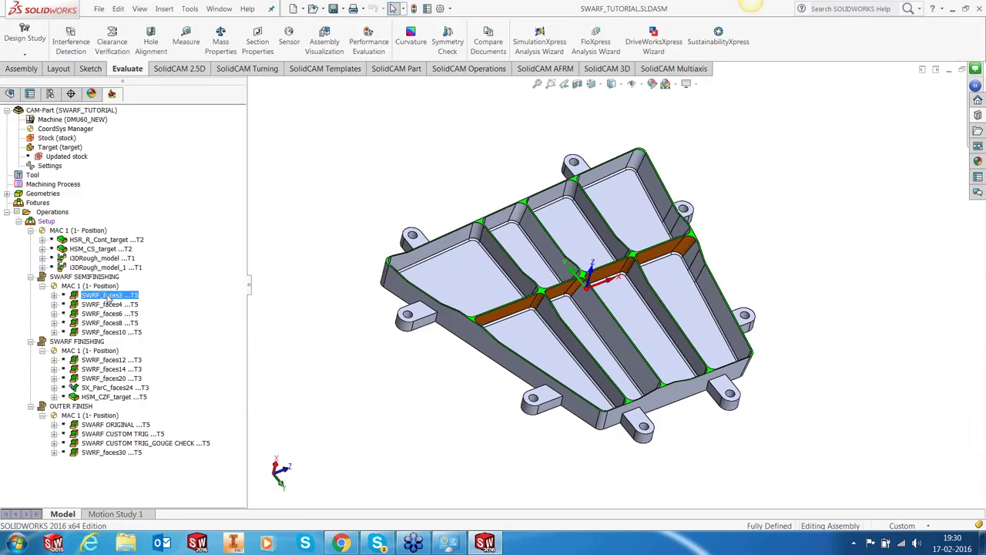
shift+click(108, 452)
right_click(103, 454)
click(136, 146)
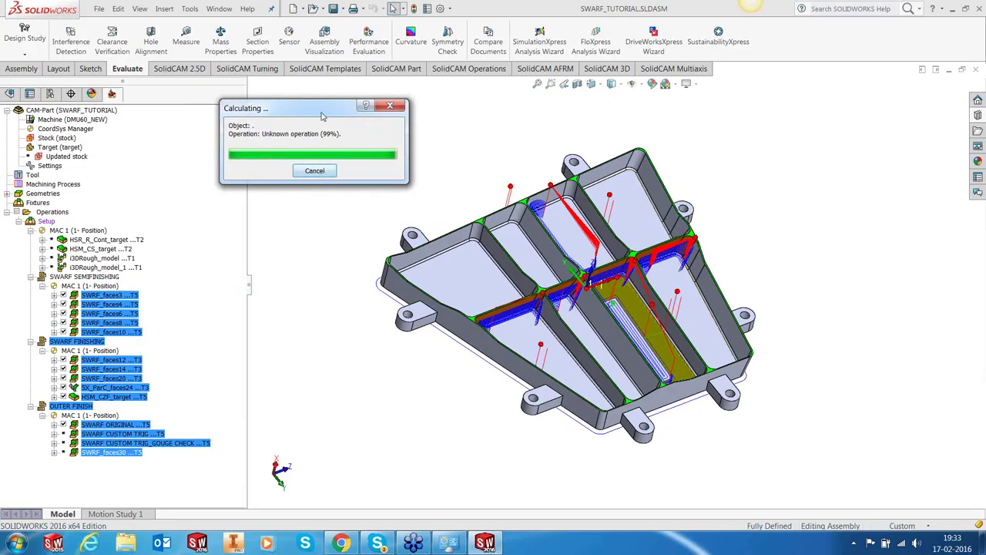
Step: Cancel the running calculation and hide the tool paths of all selected swarf and finishing operations
drag(329, 124, 356, 141)
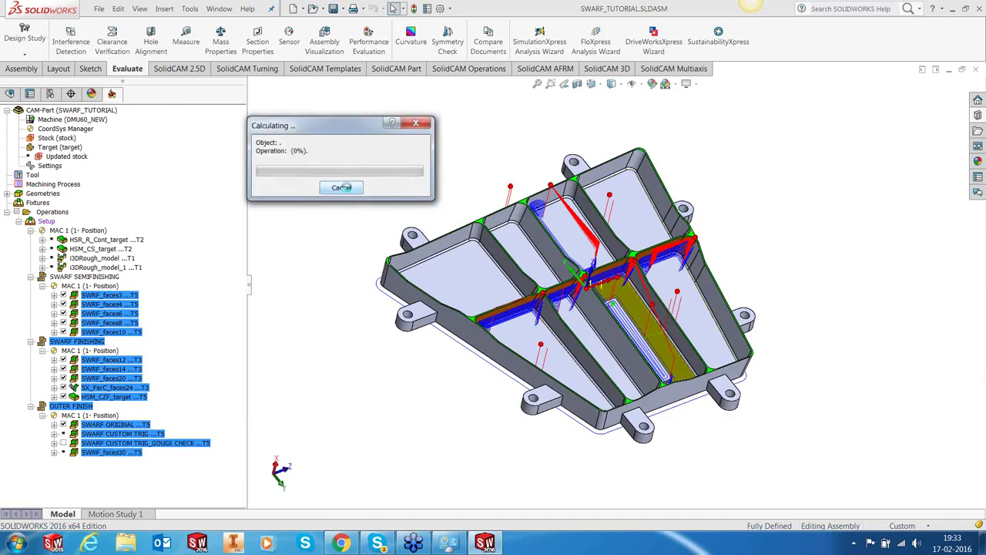
click(342, 188)
click(493, 375)
scroll(638, 391, down, 2)
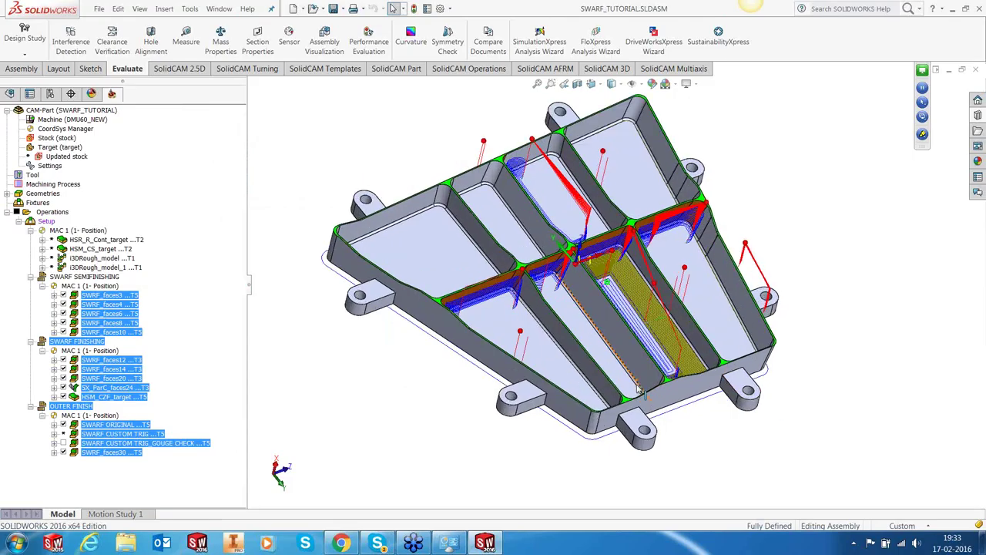
click(65, 454)
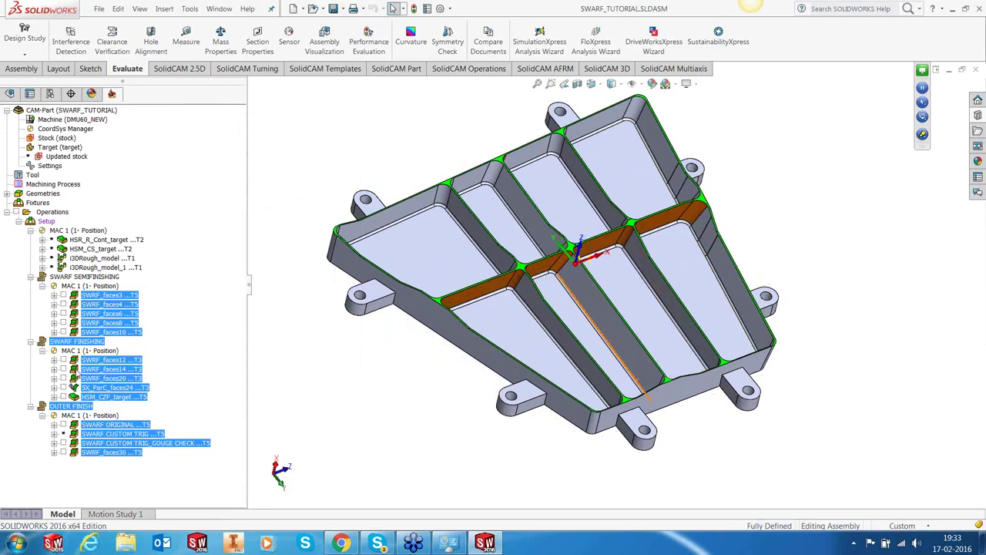
Step: Show and hide the tool paths of SWARF ORIGINAL and SWARF CUSTOM TRIG_GOUGE CHECK in OUTER FINISH
click(65, 424)
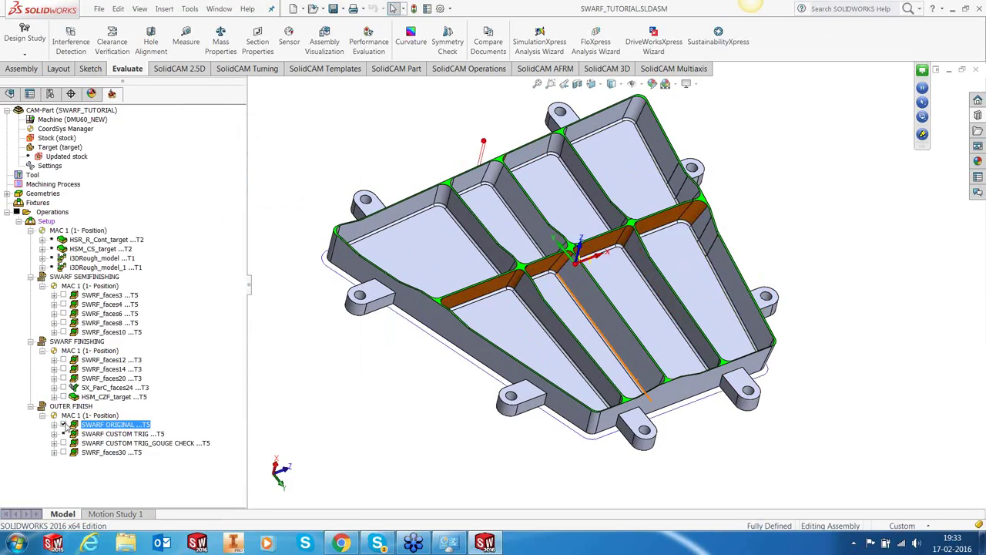
middle_drag(370, 362, 351, 356)
click(63, 443)
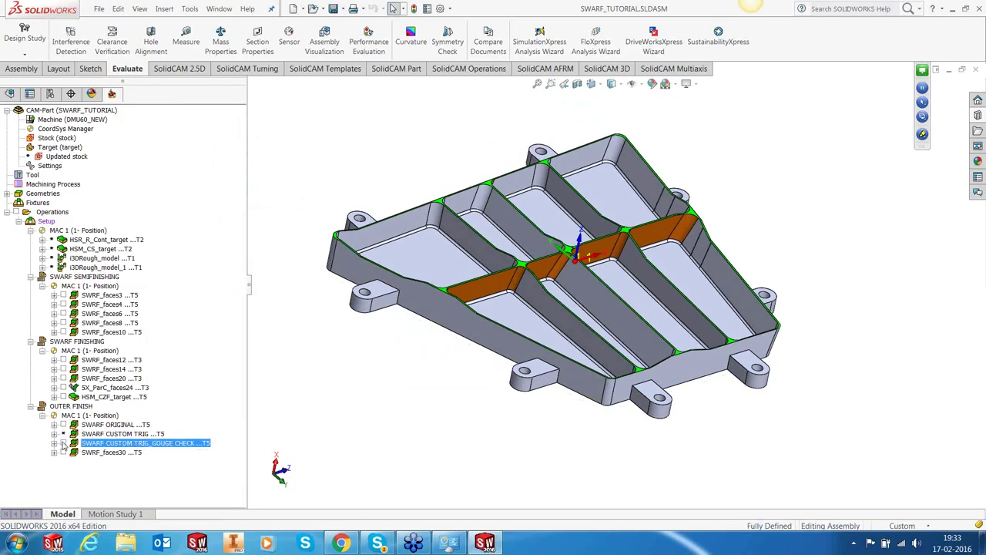
Step: Review the tool clearance data and gouge check settings of the SWARF CUSTOM TRIG operation, and close it without changes
right_click(94, 434)
key(Escape)
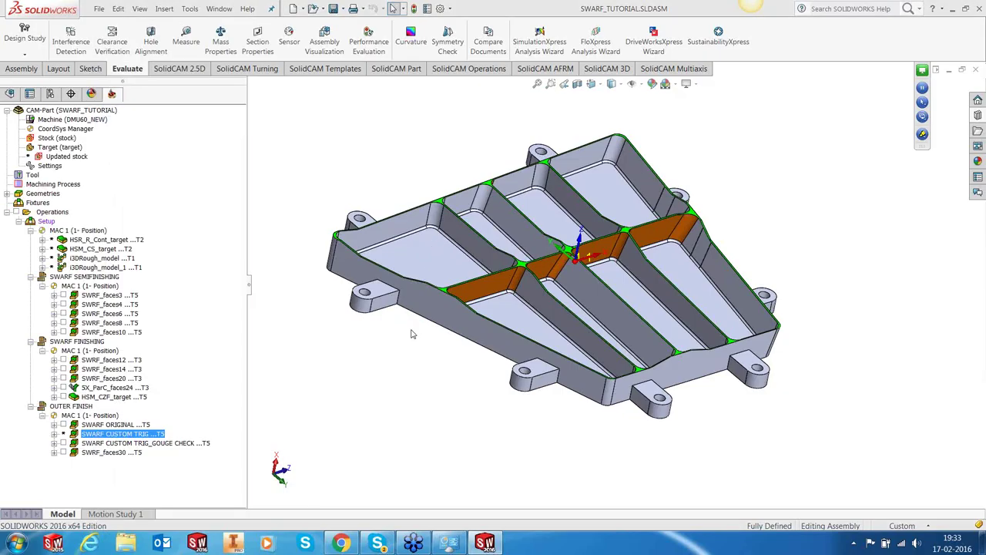
click(127, 290)
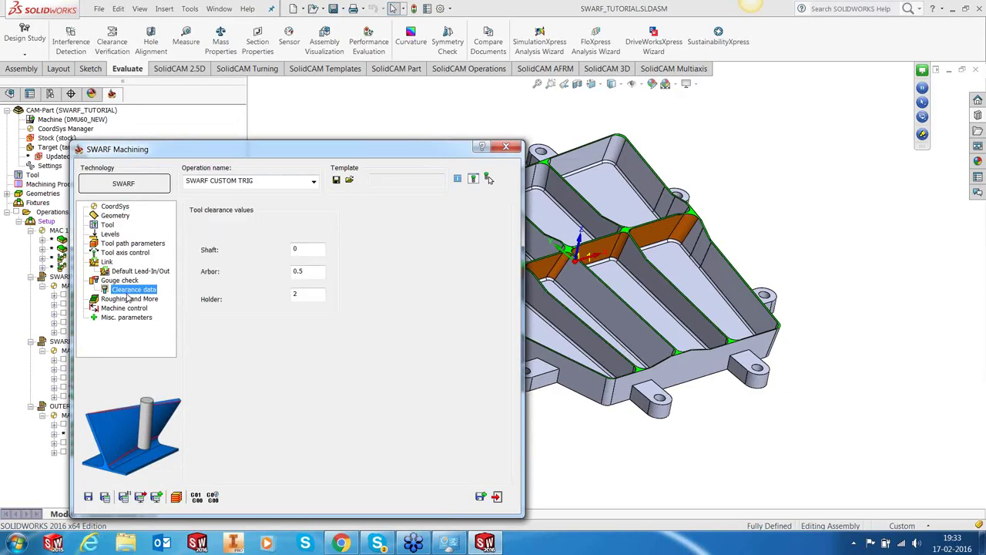
click(119, 280)
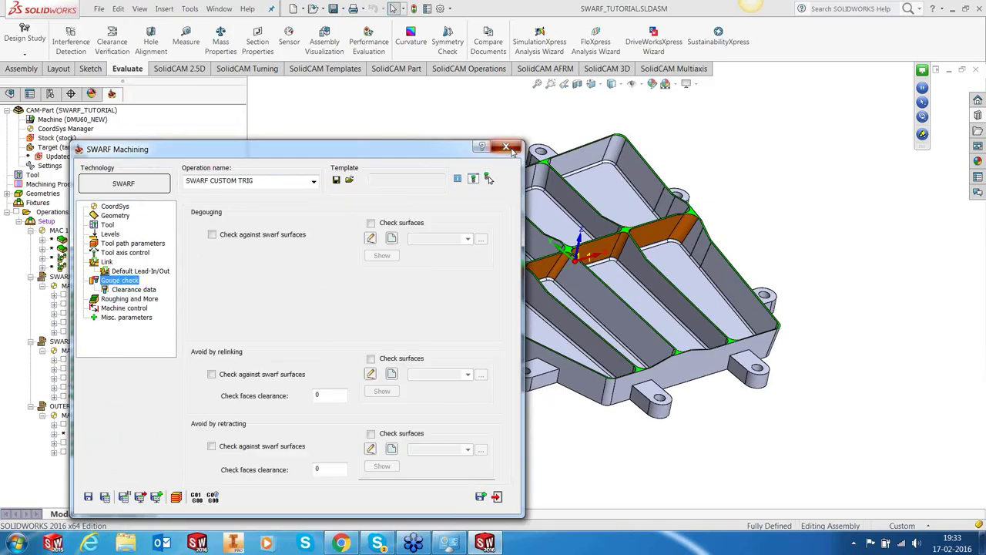
click(508, 148)
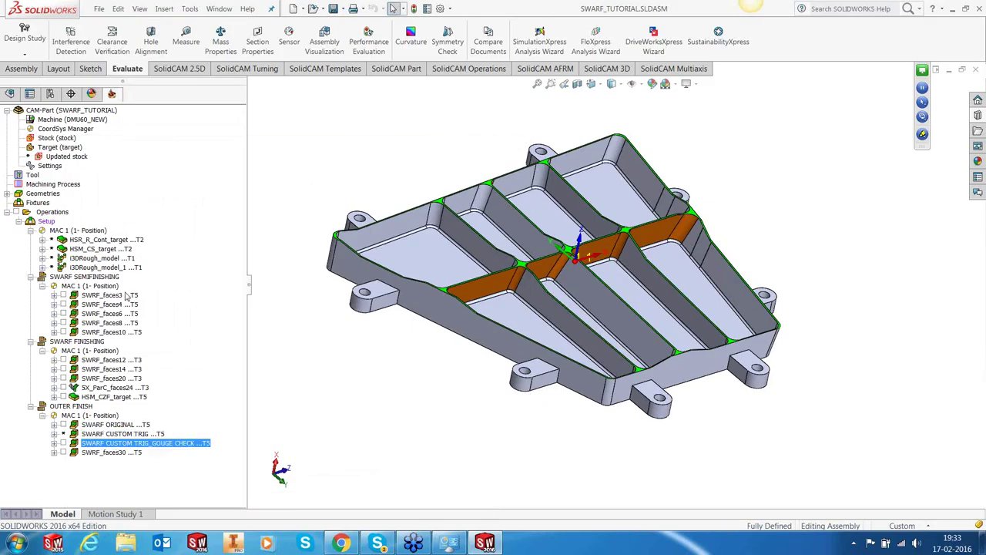
Step: Review the gouge check settings of SWARF CUSTOM TRIG_GOUGE CHECK and close the operation
right_click(87, 443)
key(Escape)
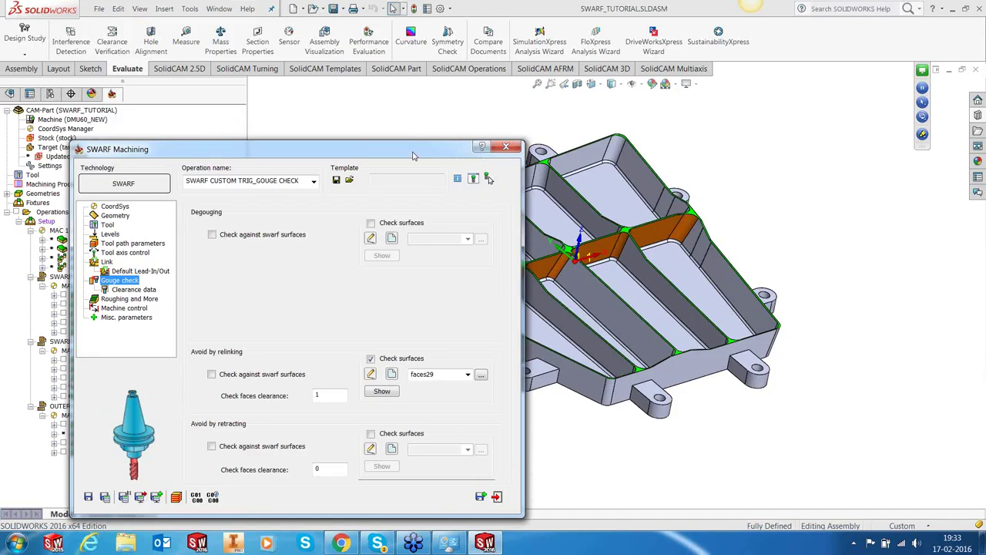
drag(412, 156, 549, 156)
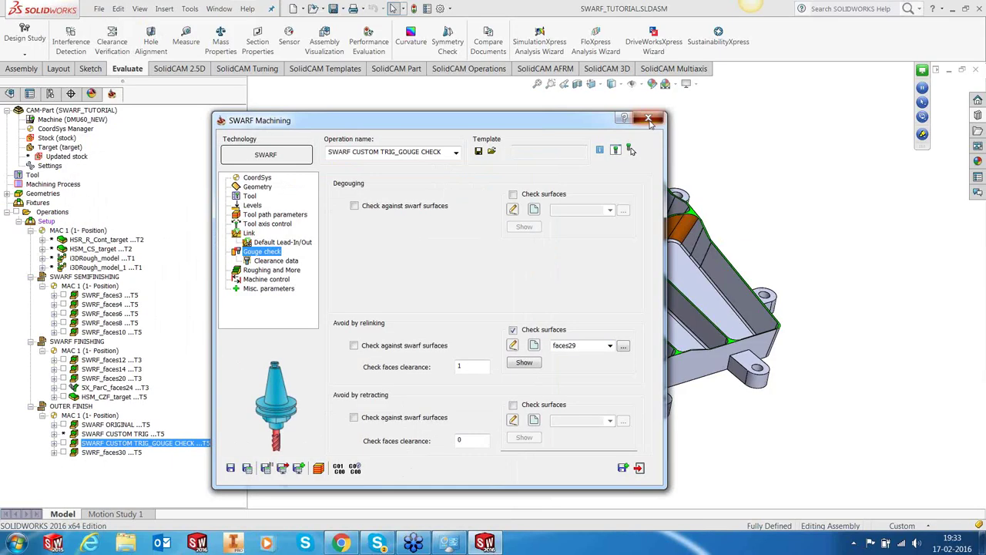
click(643, 146)
Step: Reopen SWARF CUSTOM TRIG_GOUGE CHECK, review its machine control and enable custom triangulation in the miscellaneous parameters
right_click(92, 445)
key(Escape)
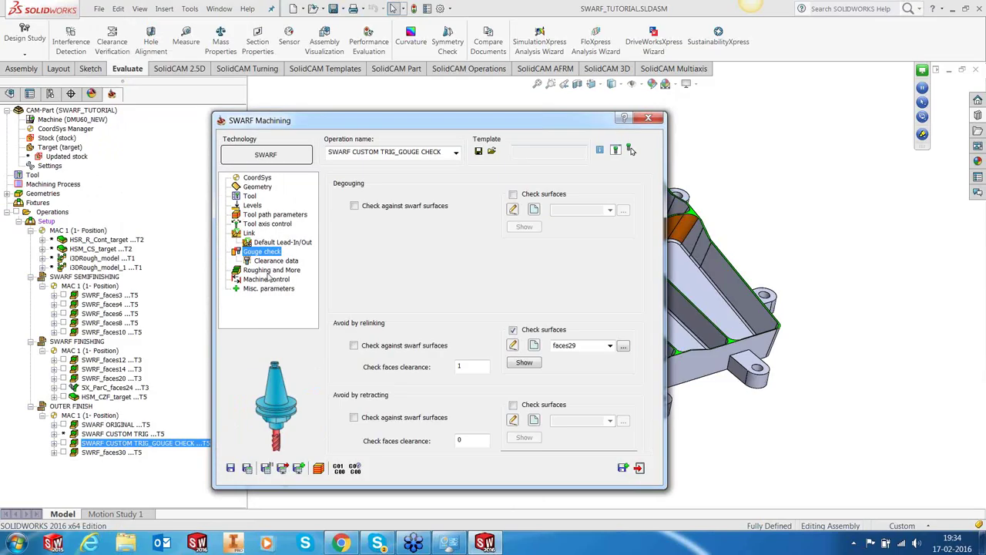
click(267, 280)
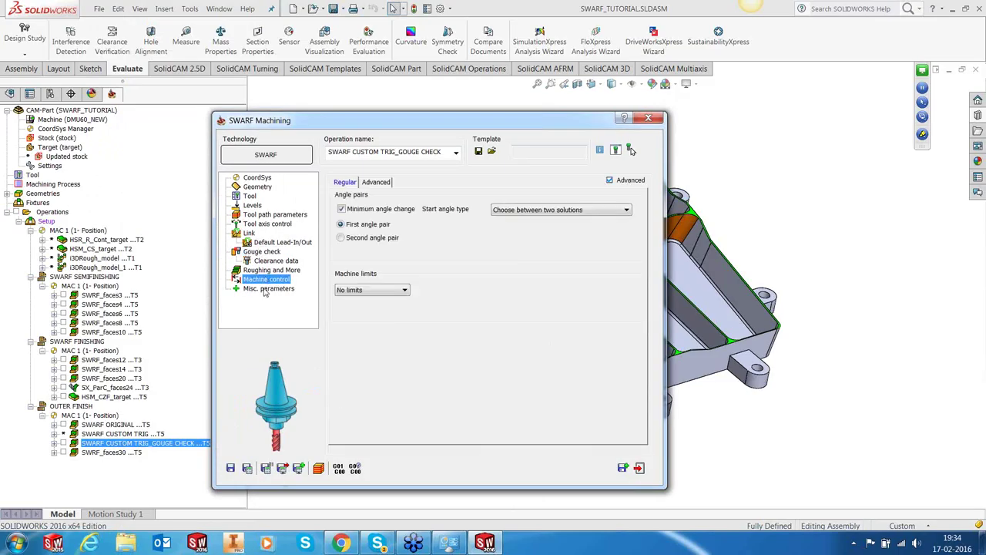
click(267, 289)
click(511, 381)
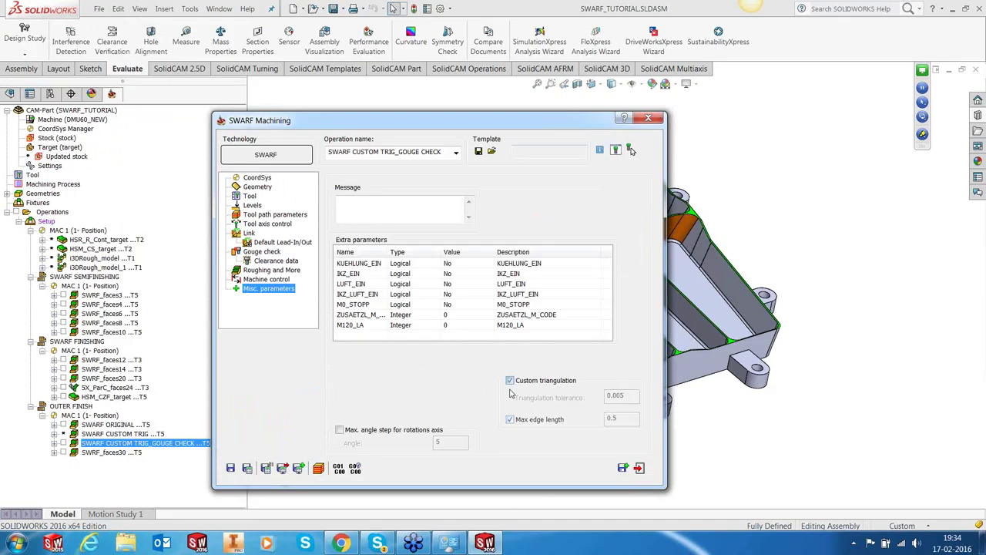
Step: Set the operation's swarf surfaces to faces27, save and calculate it, and exit
click(259, 188)
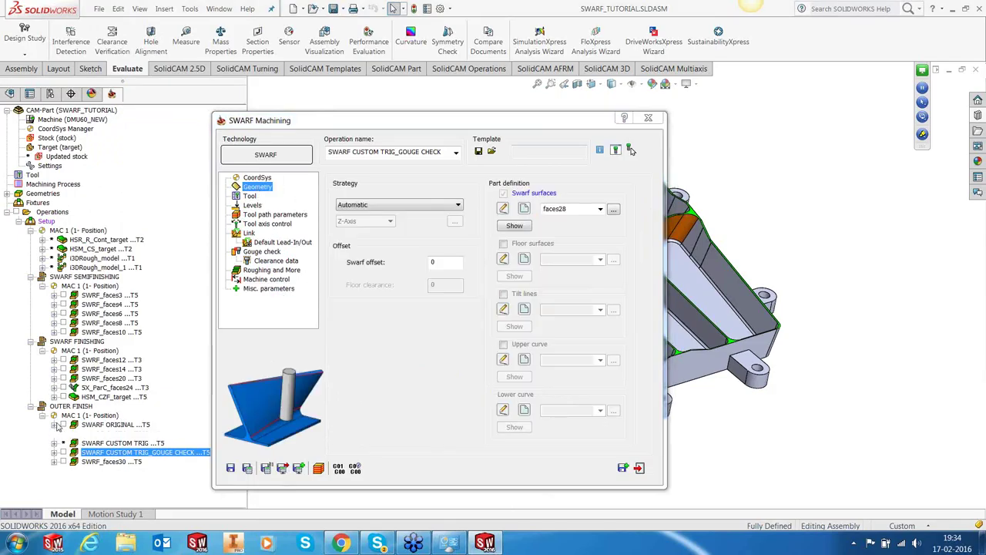
click(601, 210)
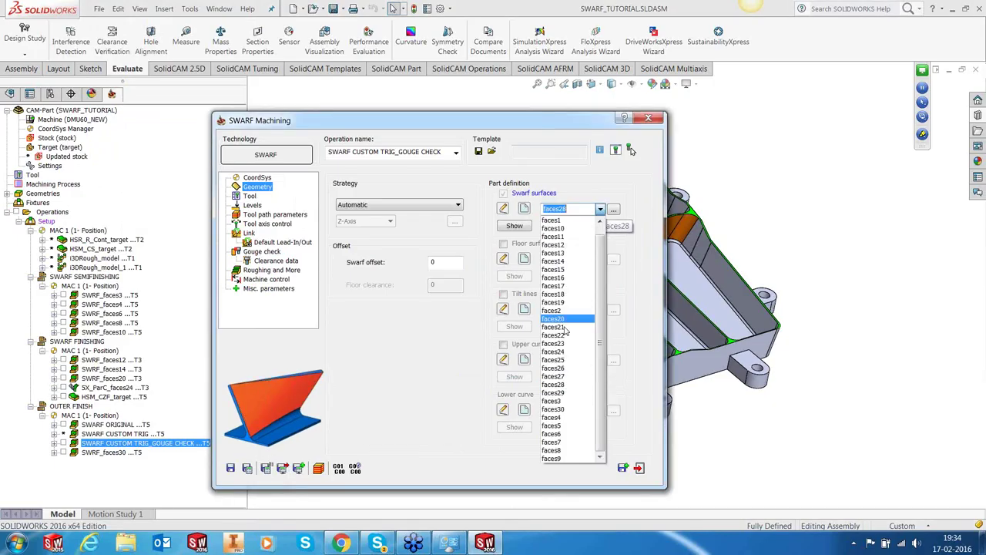
click(553, 376)
click(249, 469)
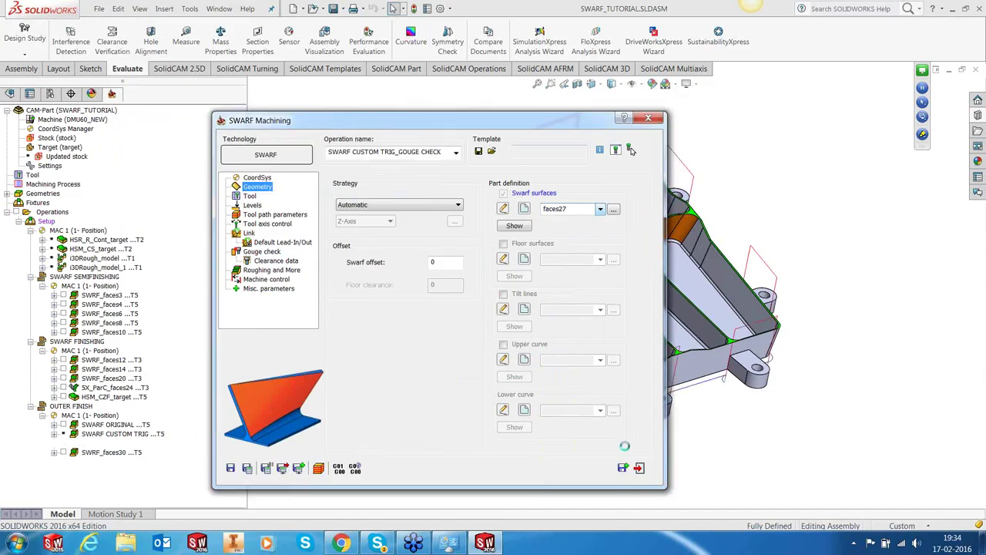
click(639, 468)
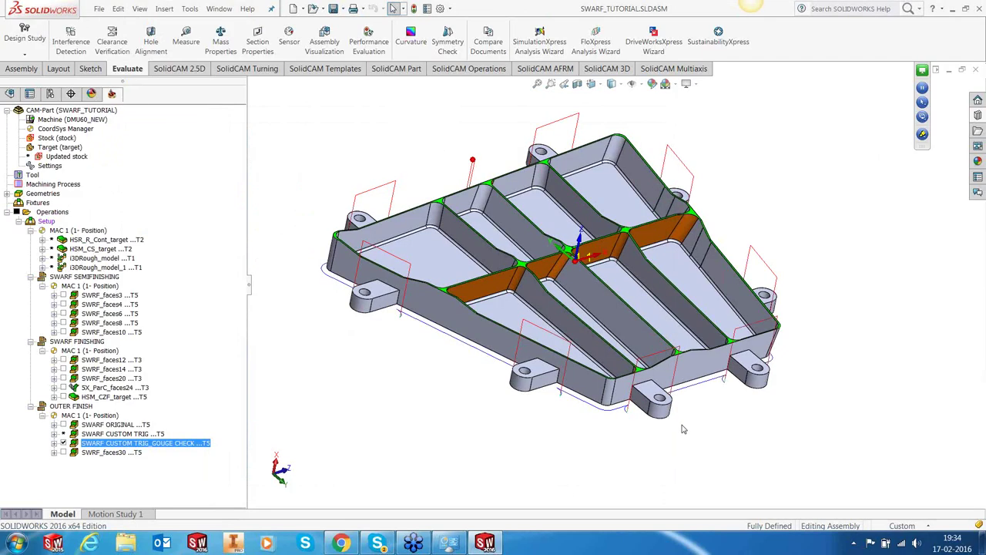
Step: Examine the gouge-checked tool path's retracts and lead-ins around the lugs along the outer wall
scroll(601, 355, down, 6)
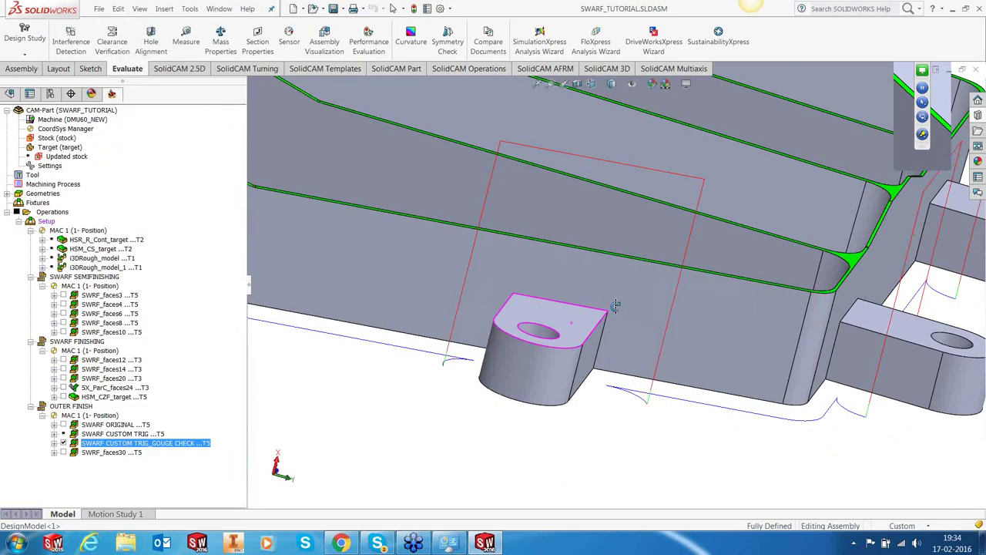
middle_drag(615, 306, 488, 409)
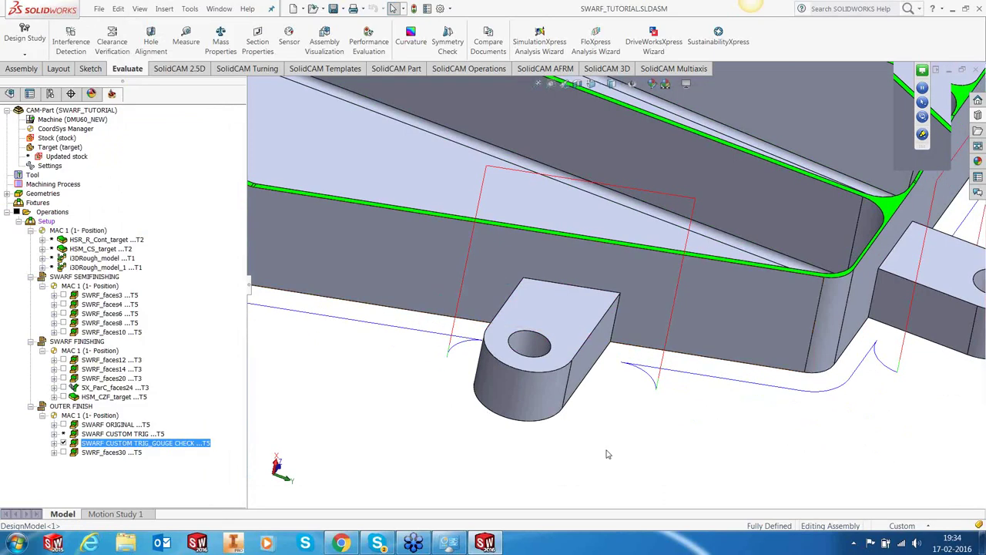
scroll(606, 454, up, 3)
key(f)
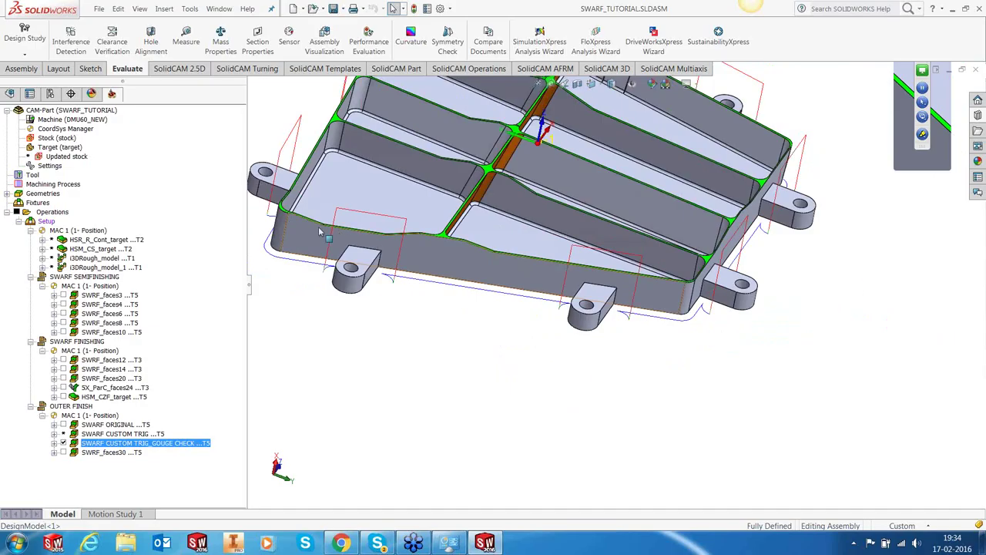
middle_drag(326, 241, 367, 235)
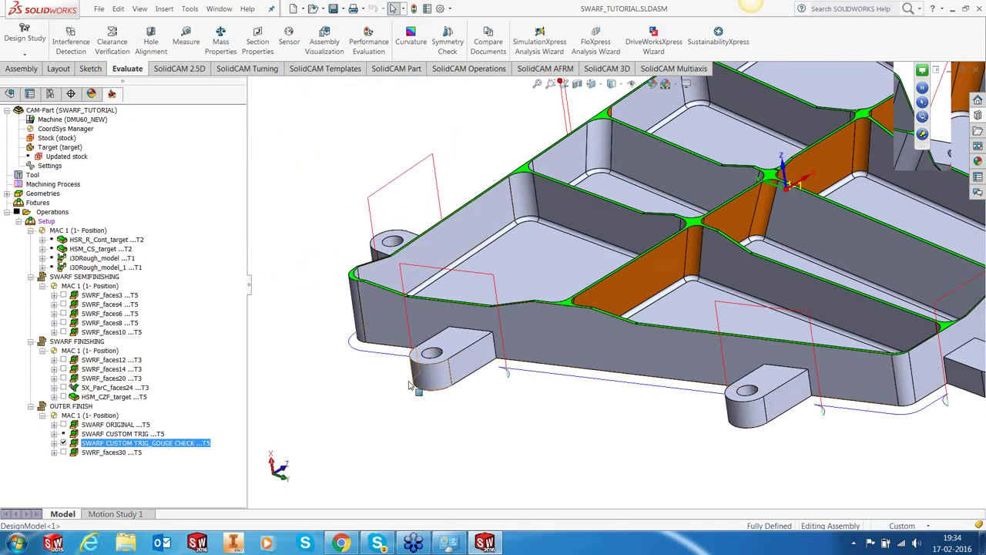
middle_drag(417, 373, 523, 202)
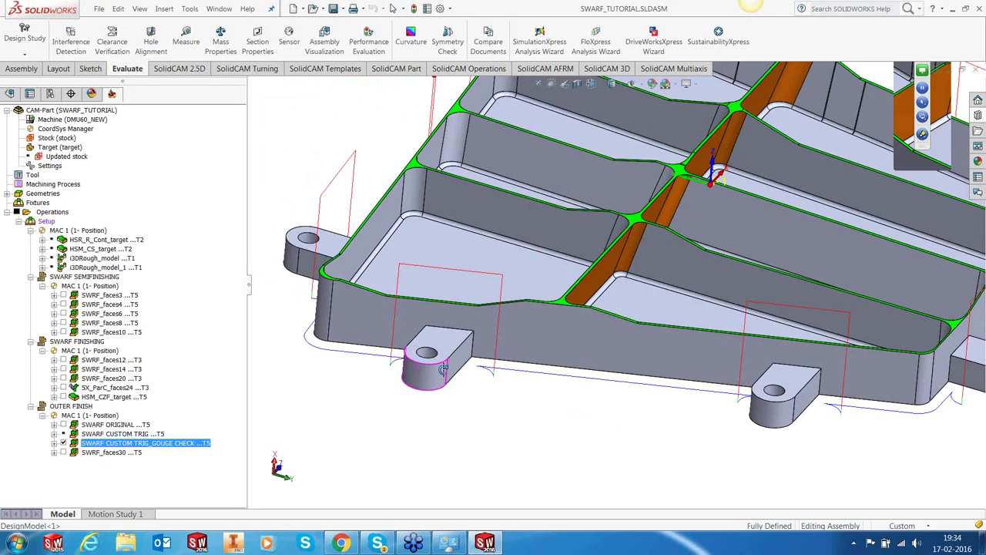
key(ctrl+7)
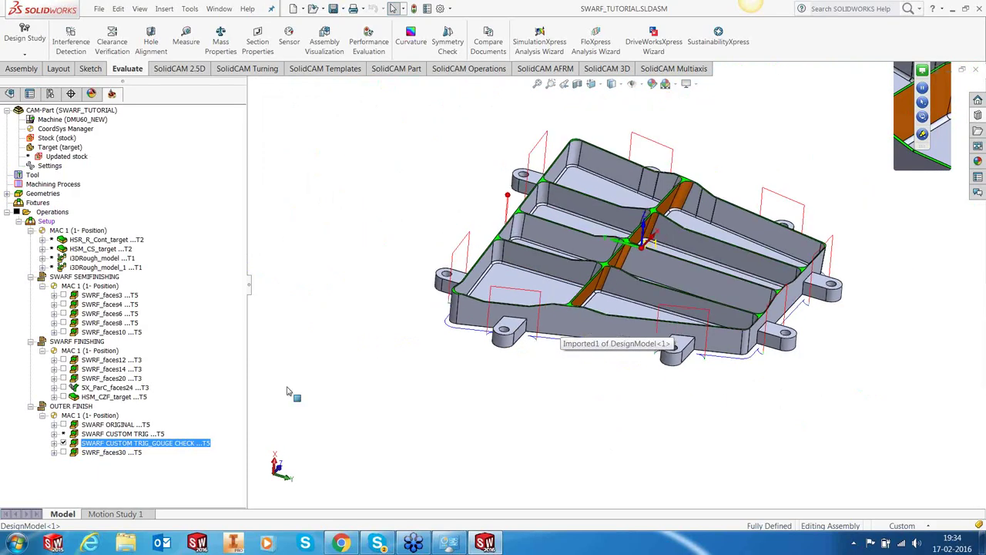
Step: Simulate SWARF CUSTOM TRIG_GOUGE CHECK on the host CAD model, exit the simulation and hide its tool path
right_click(178, 425)
click(215, 182)
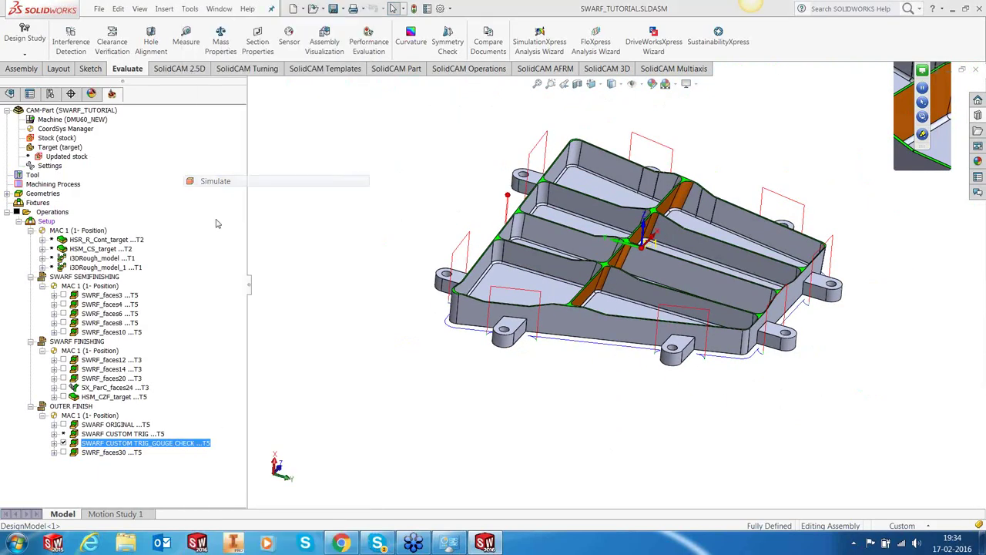
click(90, 406)
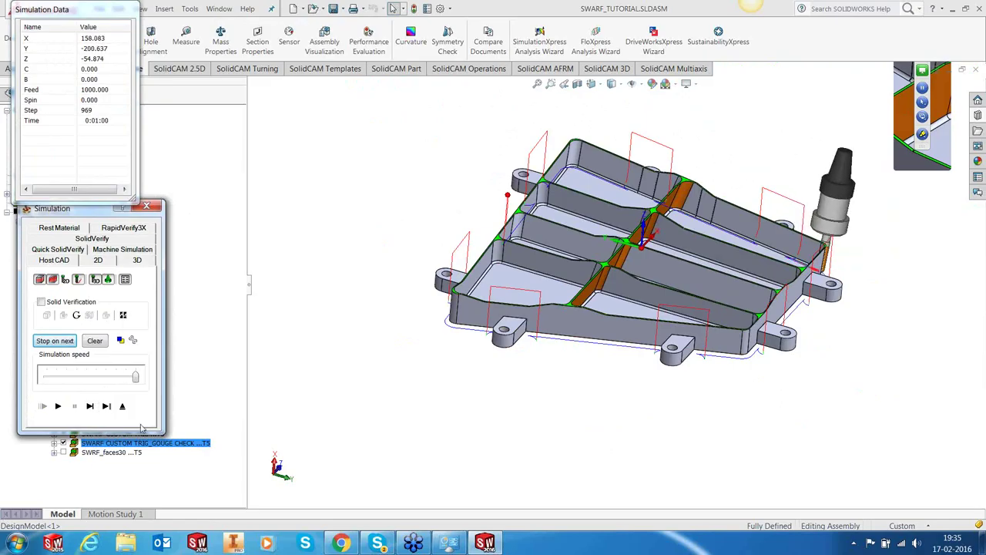
click(123, 407)
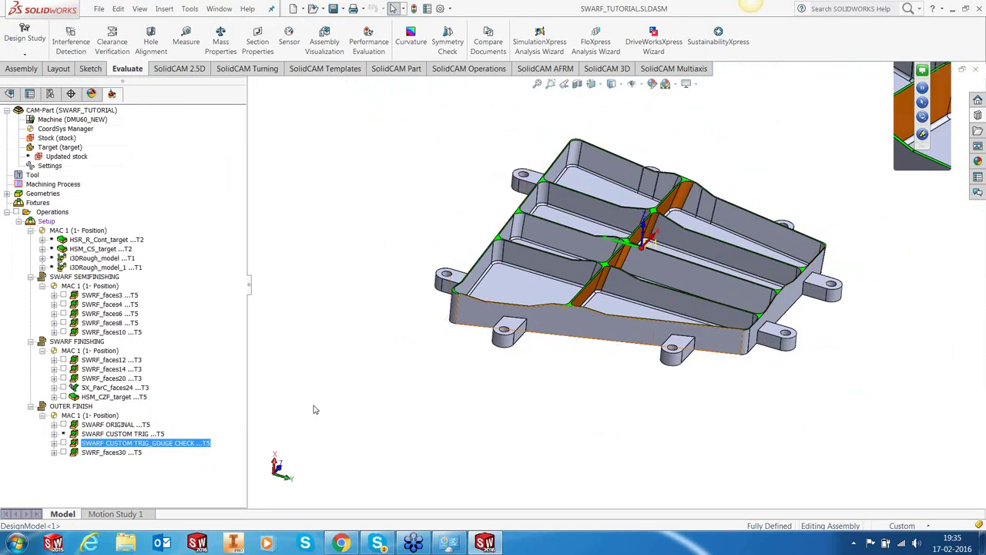
middle_drag(758, 201, 736, 266)
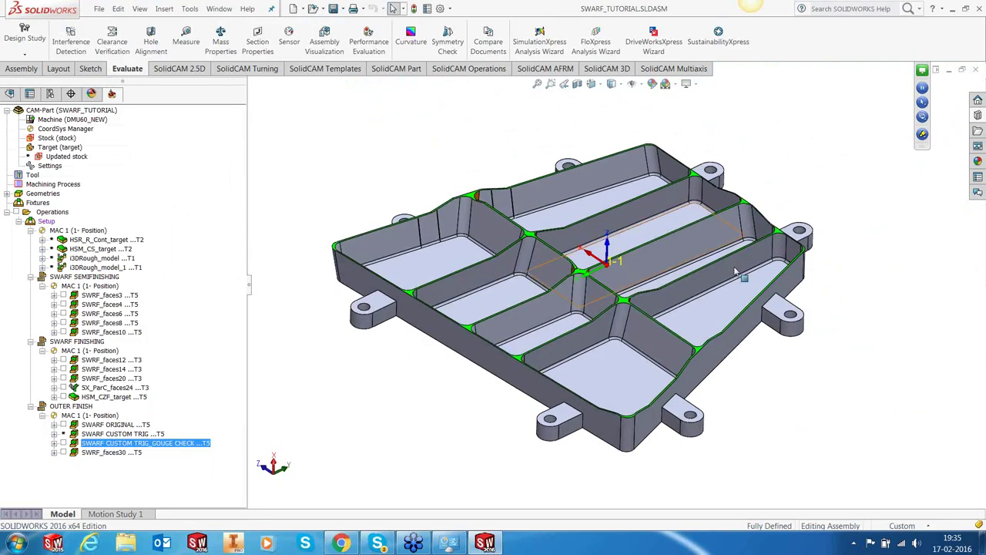